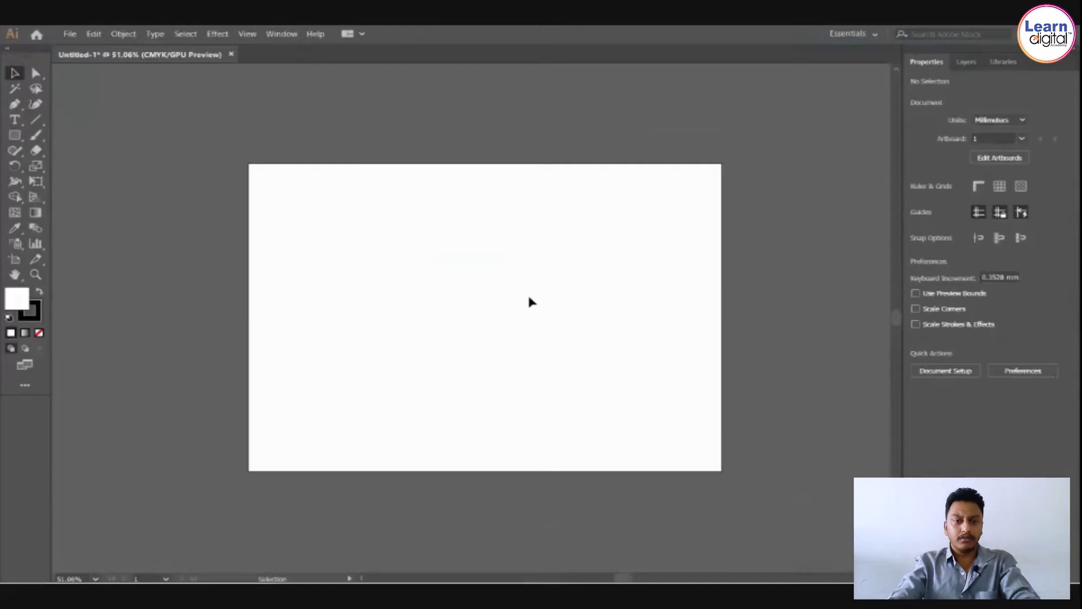
Add the letter G as point text near the artboard's centre and enlarge it to about 34 mm wide by 58 mm high.
{"action": "left_click", "coordinate": [14, 104]}
{"action": "key", "text": "t"}
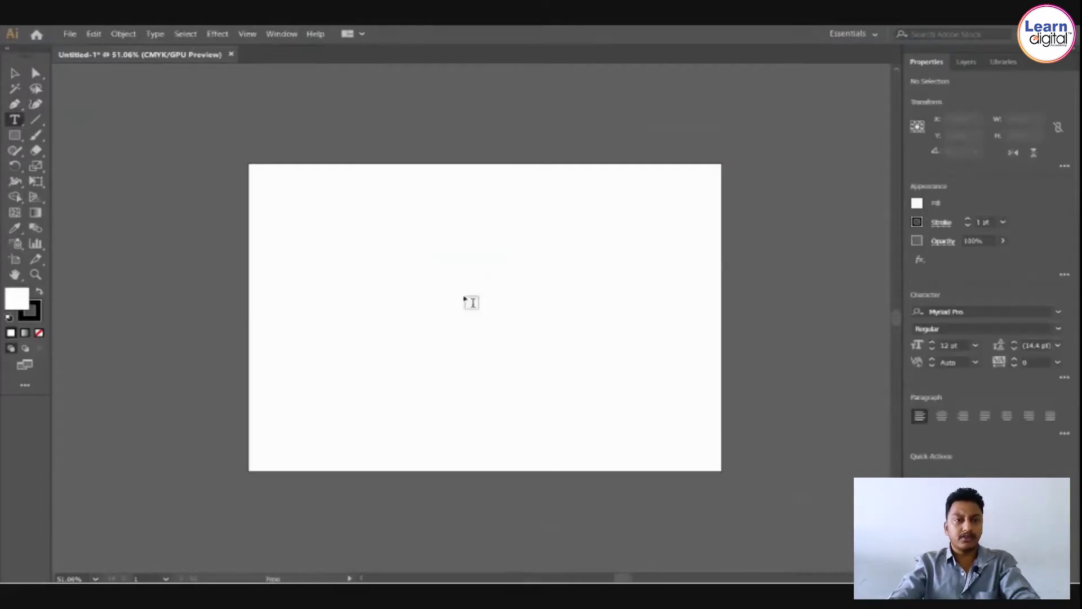
{"action": "left_click", "coordinate": [471, 276]}
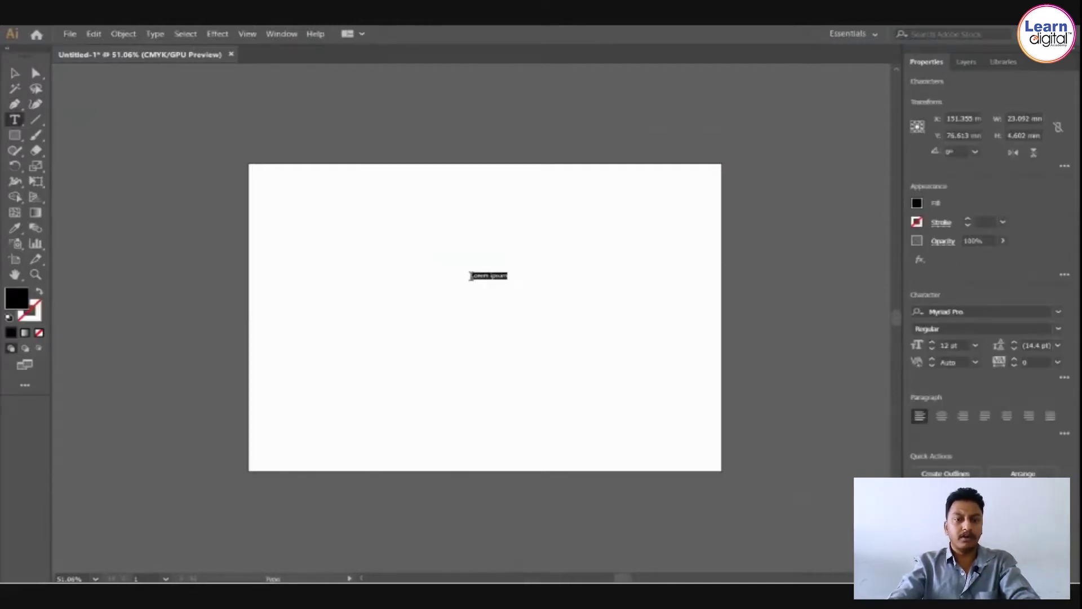
{"action": "type", "text": "G"}
{"action": "left_click", "coordinate": [15, 73]}
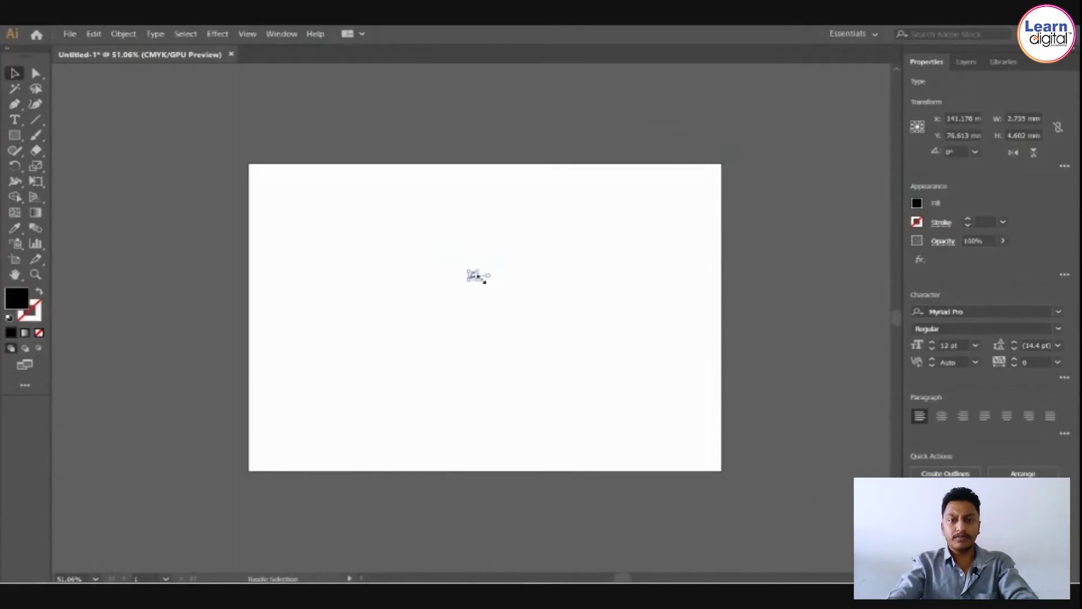
{"action": "left_click_drag", "start_coordinate": [484, 280], "coordinate": [533, 345]}
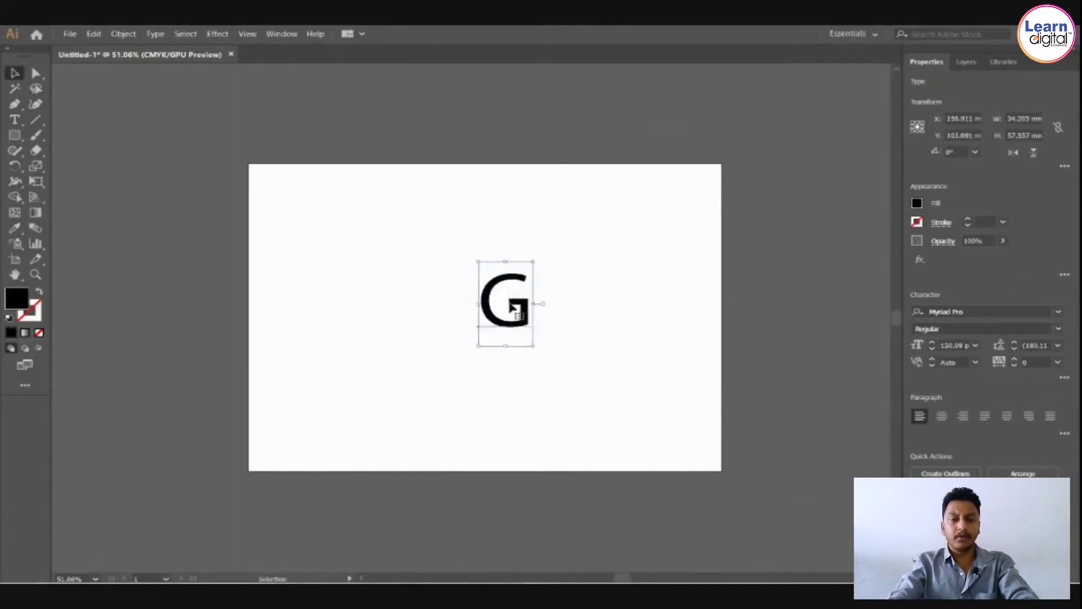
Preview different fonts on the letter G and apply Nudi KSCLP.
{"action": "left_click", "coordinate": [987, 311]}
{"action": "type", "text": "Nudi 01 e"}
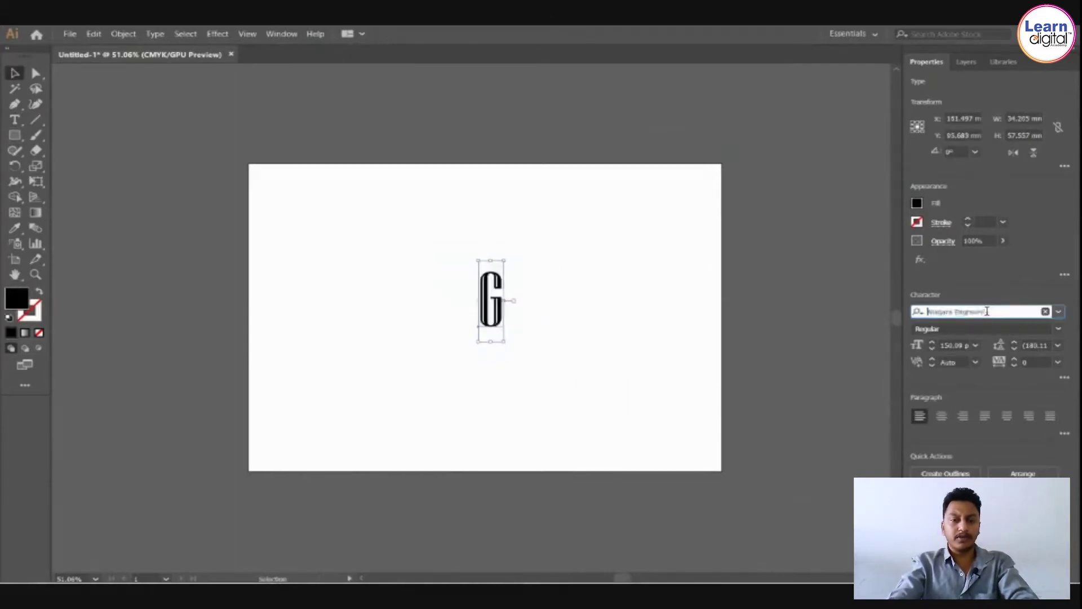
{"action": "key", "text": "Up"}
{"action": "key", "text": "Up"}
{"action": "key", "text": "Up"}
{"action": "key", "text": "Up"}
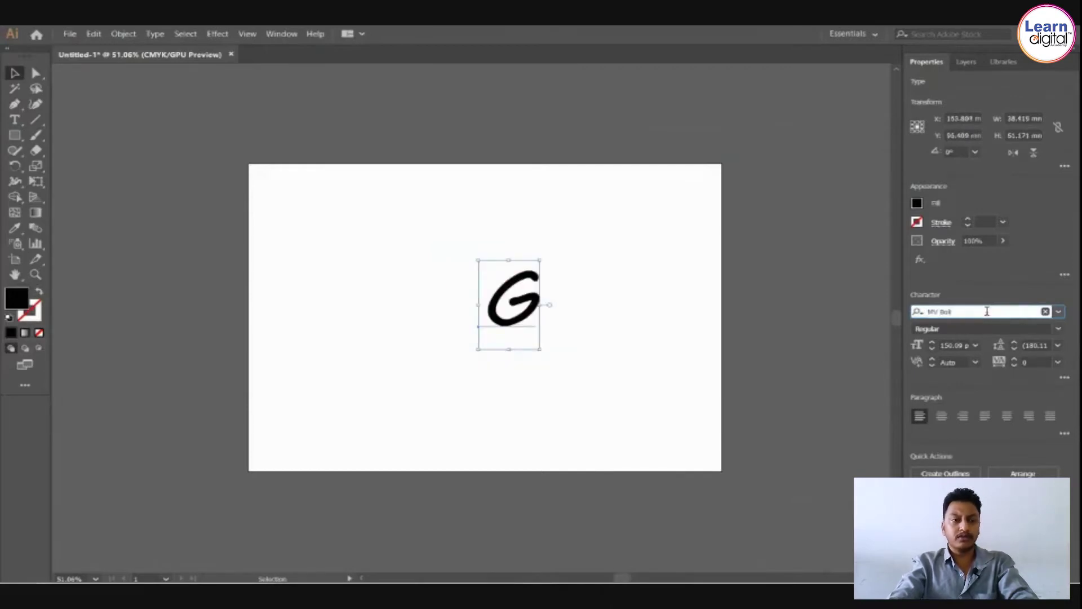
{"action": "key", "text": "Down"}
{"action": "key", "text": "Down"}
{"action": "key", "text": "Down"}
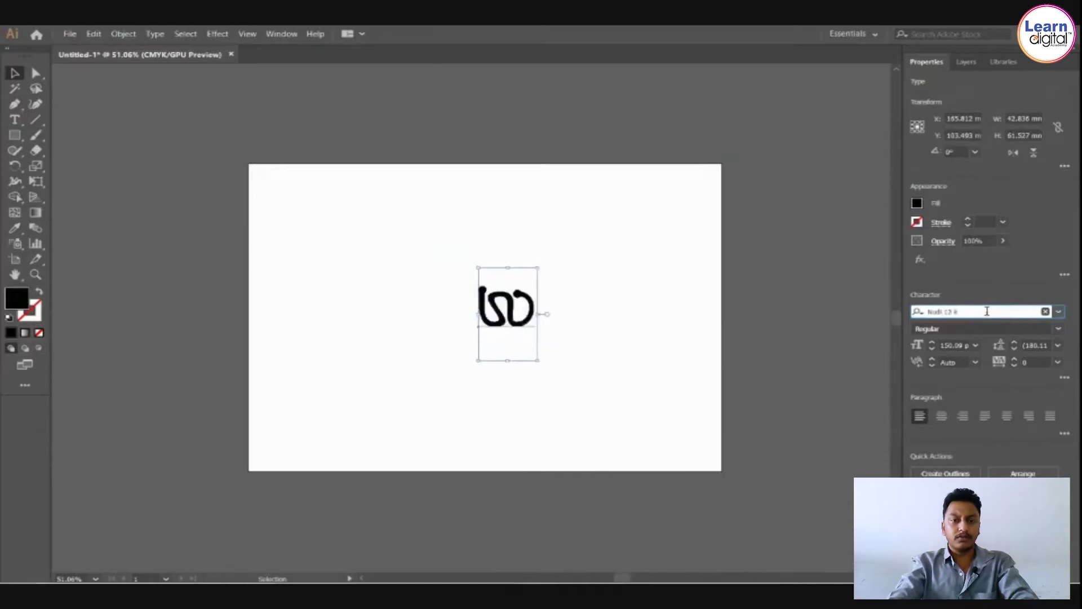
{"action": "key", "text": "Down"}
{"action": "key", "text": "Down"}
{"action": "key", "text": "Down"}
{"action": "key", "text": "Down"}
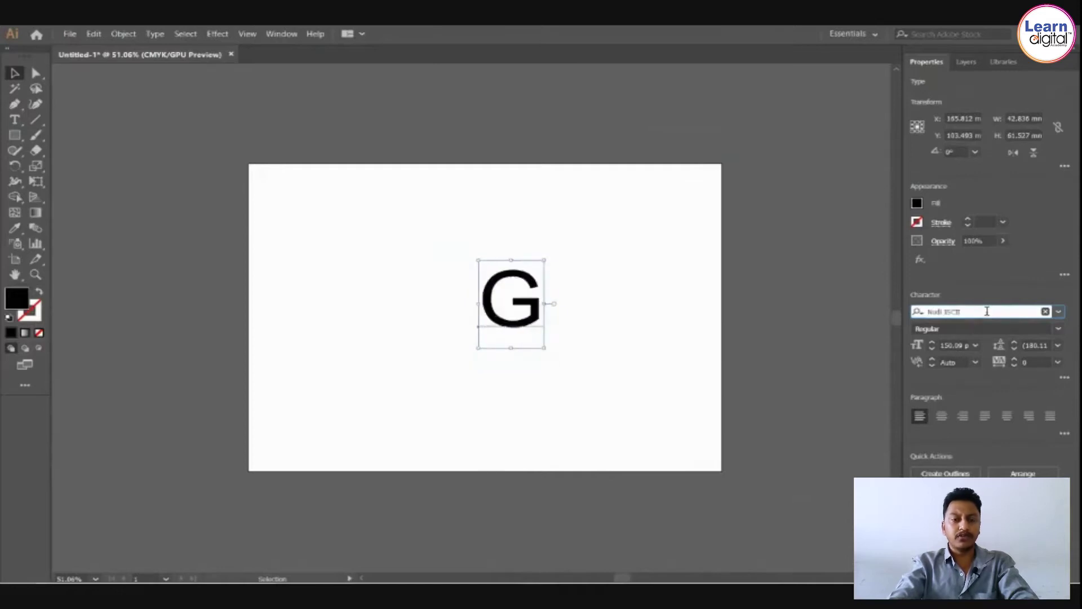
{"action": "key", "text": "Down"}
{"action": "key", "text": "Down"}
{"action": "key", "text": "Down"}
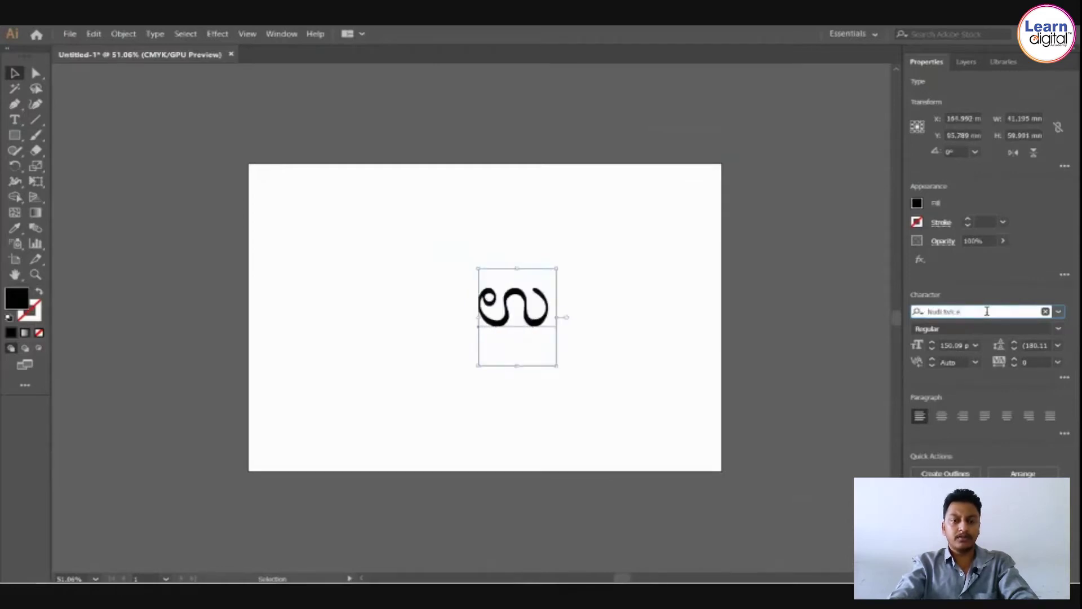
{"action": "key", "text": "Down"}
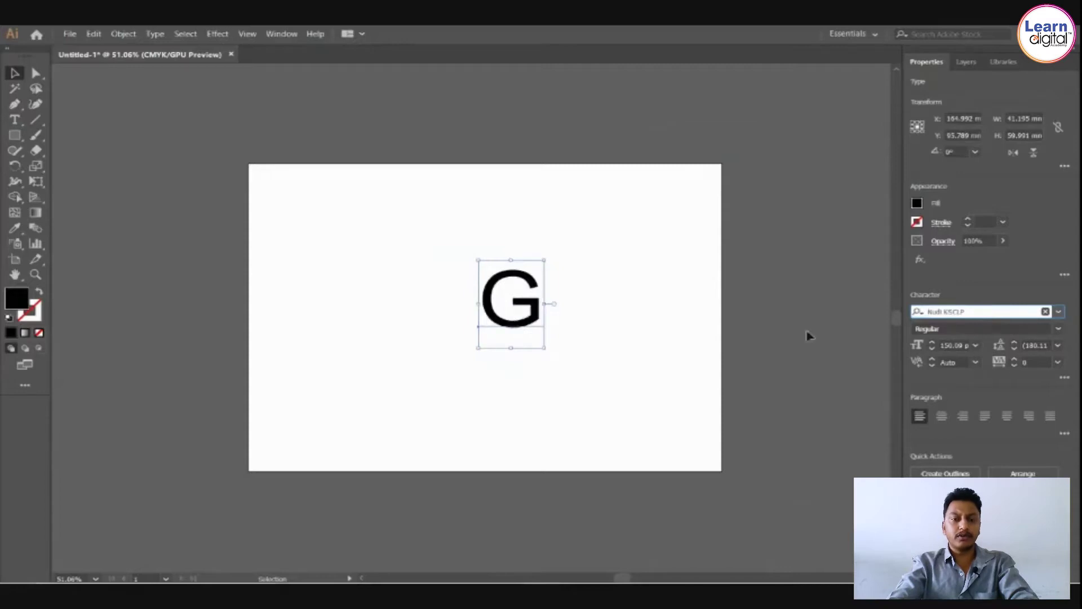
{"action": "left_click", "coordinate": [705, 360]}
Reposition the letter G slightly left of the artboard's centre, at about X 129 mm and Y 83 mm.
{"action": "left_click_drag", "start_coordinate": [526, 325], "coordinate": [470, 314]}
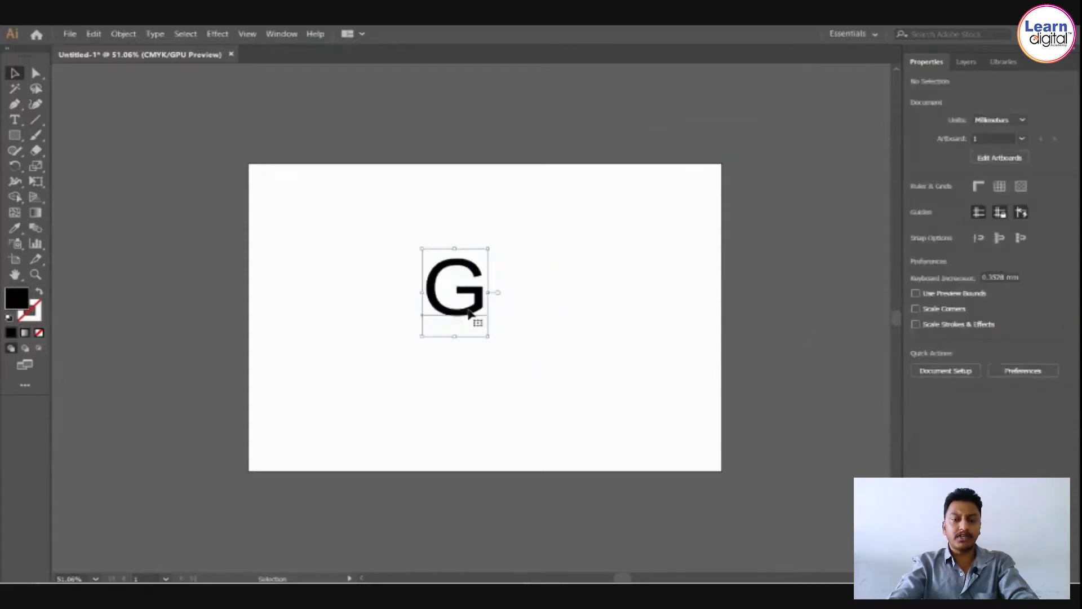
{"action": "key", "text": "ctrl+plus"}
{"action": "key", "text": "ctrl+plus"}
{"action": "key", "text": "ctrl+plus"}
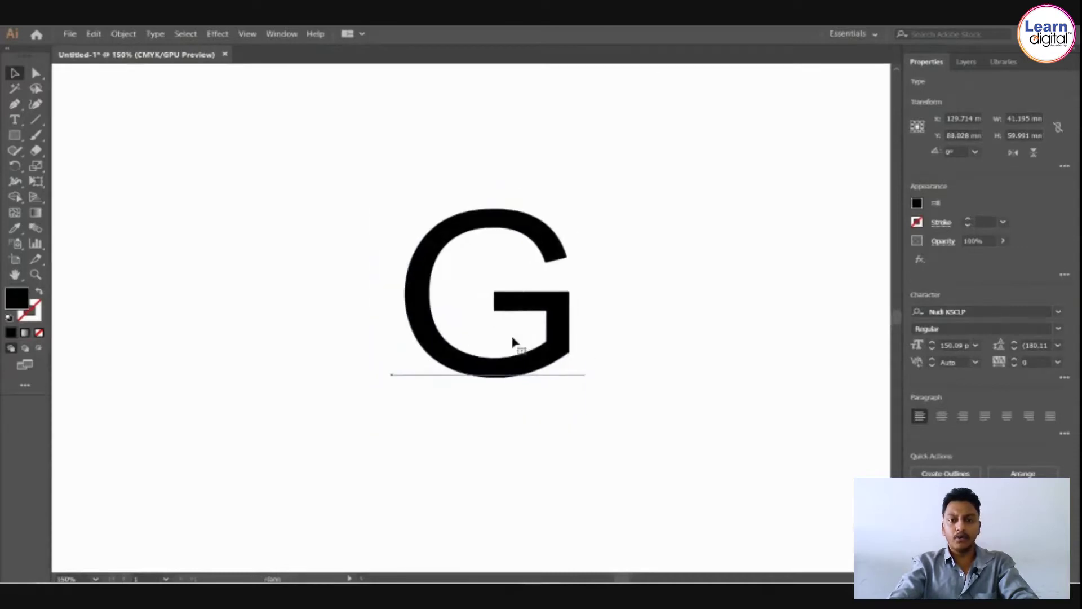
{"action": "left_click_drag", "start_coordinate": [555, 350], "coordinate": [553, 360]}
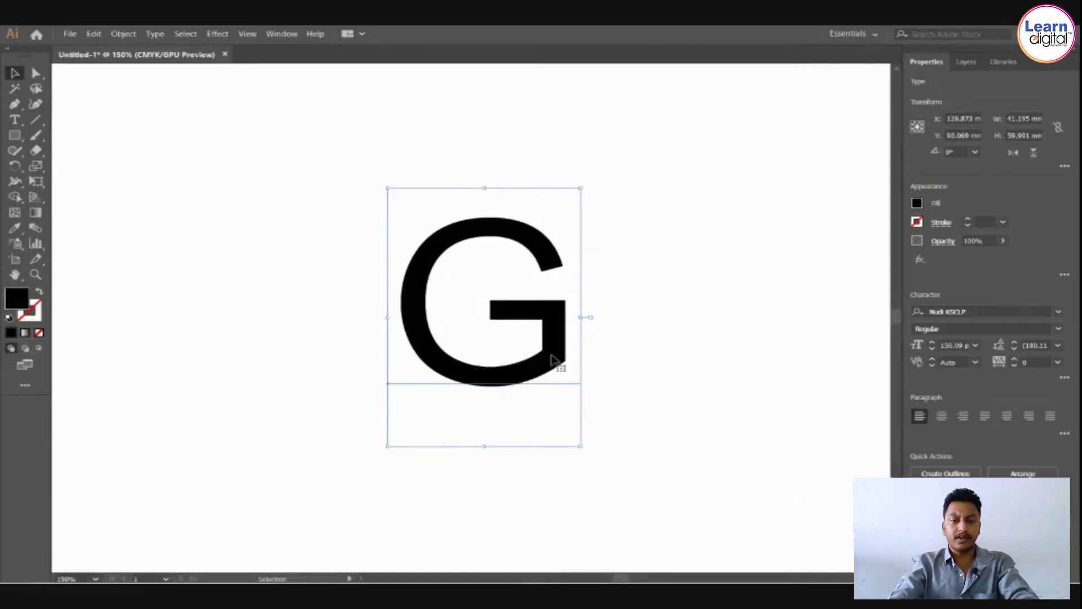
{"action": "key", "text": "ctrl+minus"}
{"action": "key", "text": "ctrl+minus"}
{"action": "key", "text": "ctrl+minus"}
{"action": "key", "text": "ctrl+plus"}
{"action": "key", "text": "ctrl+plus"}
{"action": "key", "text": "ctrl+plus"}
{"action": "key", "text": "ctrl+minus"}
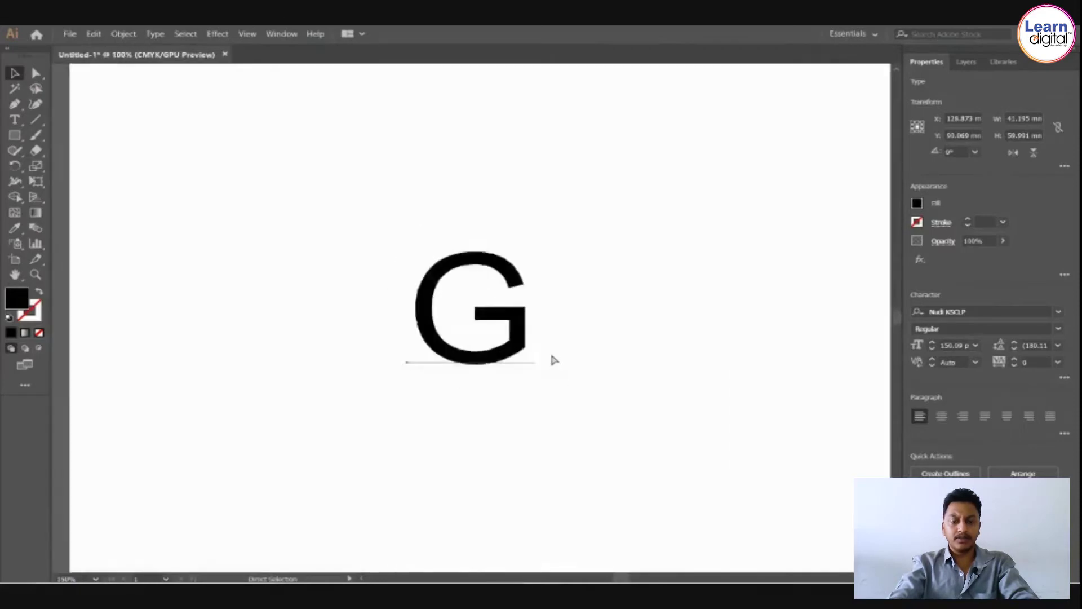
{"action": "key", "text": "ctrl+minus"}
{"action": "key", "text": "ctrl+plus"}
{"action": "mouse_move", "coordinate": [576, 354]}
{"action": "left_mouse_down"}
{"action": "mouse_move", "coordinate": [639, 392]}
{"action": "mouse_move", "coordinate": [596, 358]}
{"action": "left_mouse_up"}
{"action": "left_click_drag", "start_coordinate": [540, 339], "coordinate": [538, 317]}
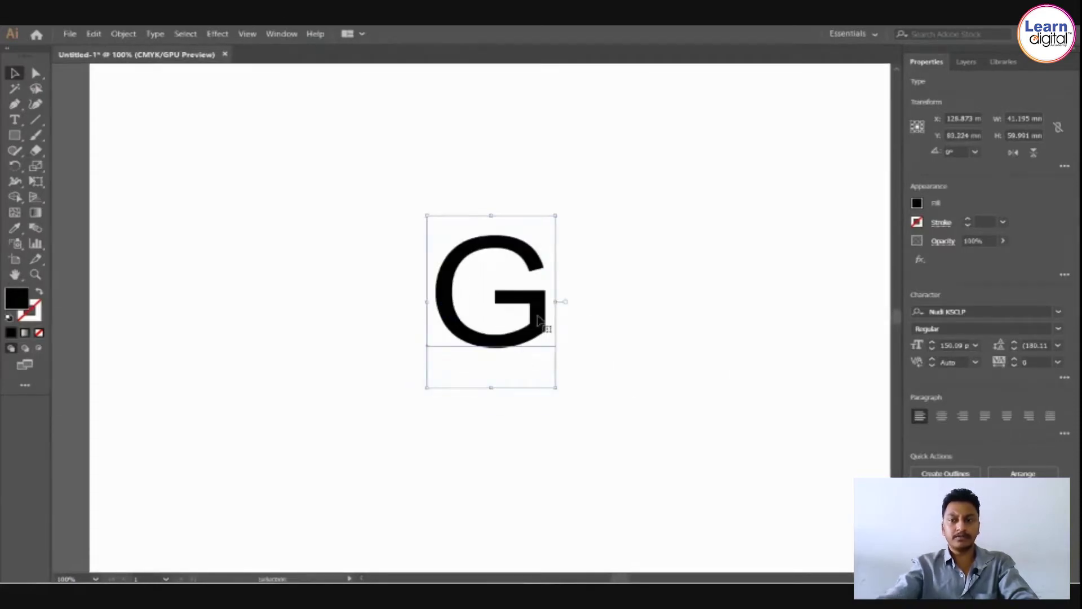
Convert the letter G to outlines and move the shape down and to the right.
{"action": "right_click", "coordinate": [538, 318]}
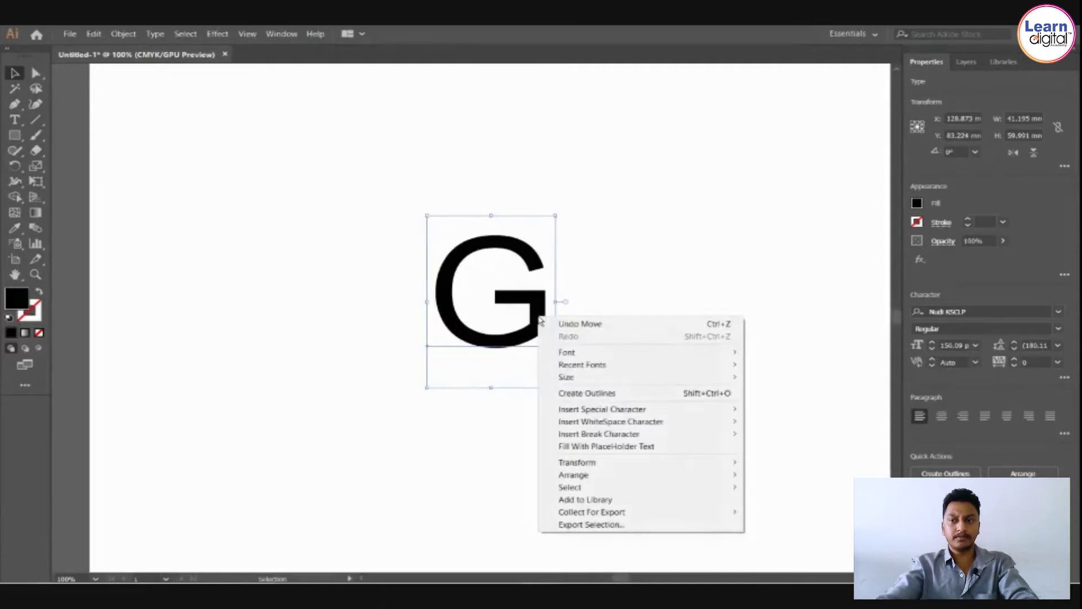
{"action": "left_click", "coordinate": [581, 399]}
{"action": "left_click", "coordinate": [551, 423]}
{"action": "left_click_drag", "start_coordinate": [519, 346], "coordinate": [552, 383]}
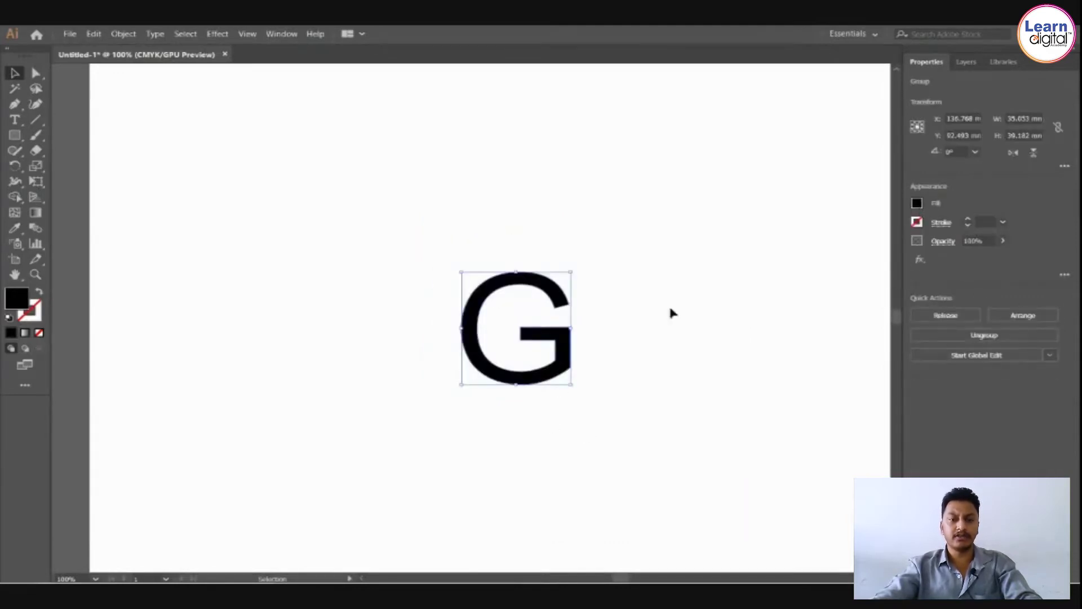
Scale the outlined G up around the artboard's centre to about 118 mm wide by 123 mm high.
{"action": "key", "text": "ctrl+minus"}
{"action": "key", "text": "ctrl+minus"}
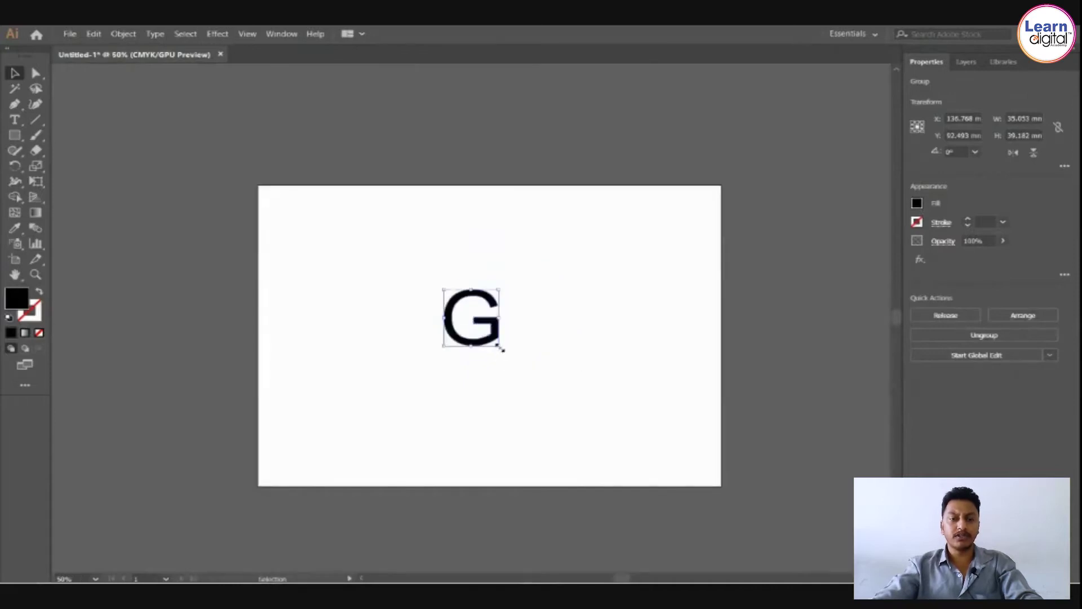
{"action": "left_click_drag", "start_coordinate": [503, 349], "coordinate": [576, 361]}
{"action": "left_click", "coordinate": [641, 359]}
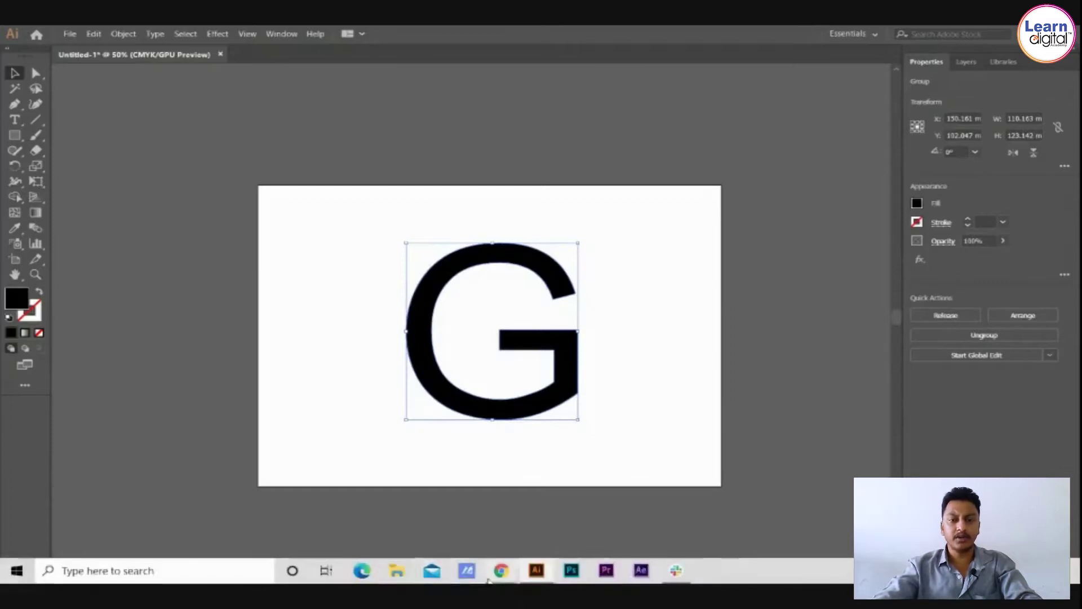
Switch to Chrome, filter the tea logo image results by leaf, and browse them for a suitable reference.
{"action": "left_click", "coordinate": [369, 477]}
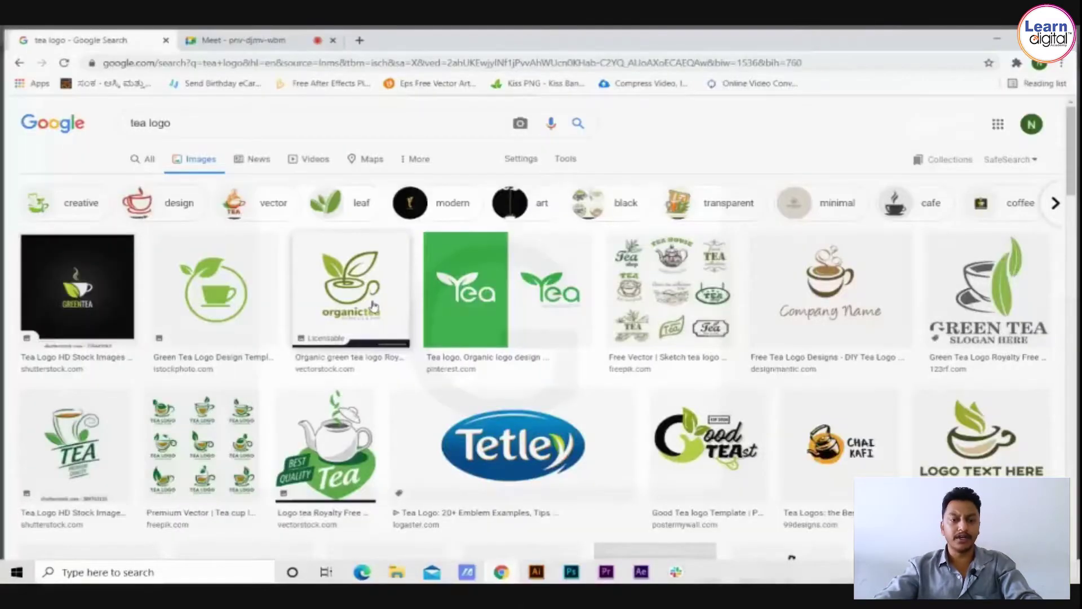
{"action": "left_click_drag", "start_coordinate": [143, 120], "coordinate": [101, 129]}
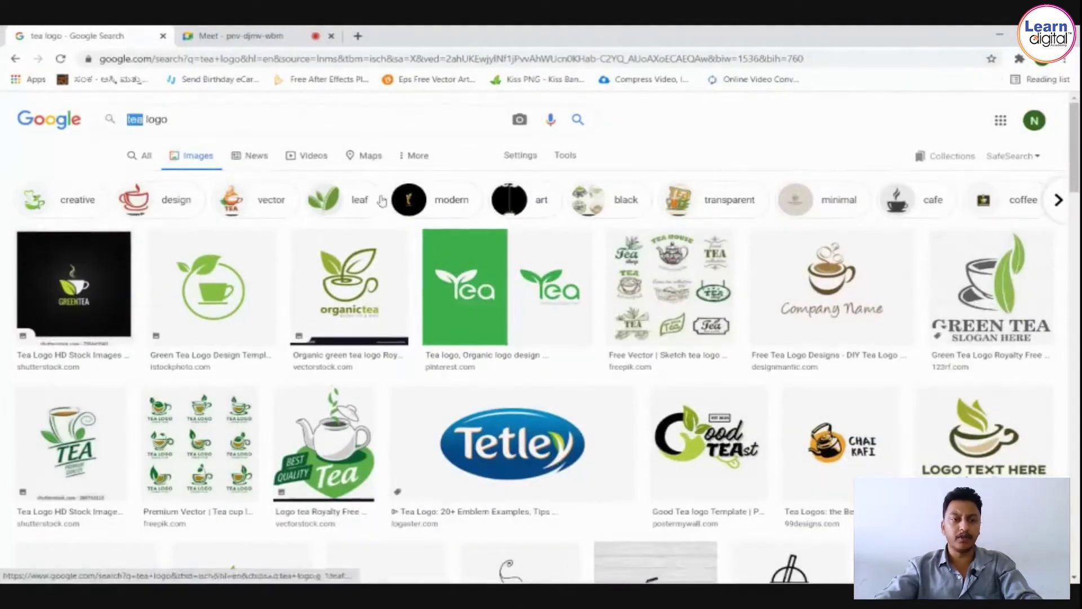
{"action": "left_click", "coordinate": [356, 203]}
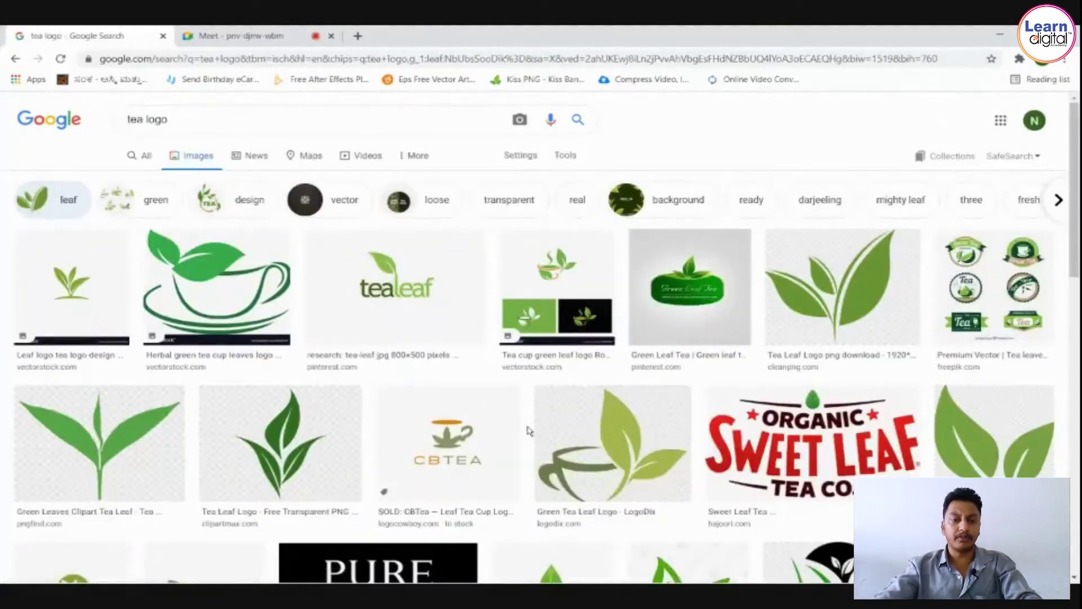
{"action": "scroll", "coordinate": [530, 431], "scroll_direction": "down", "scroll_amount": 1}
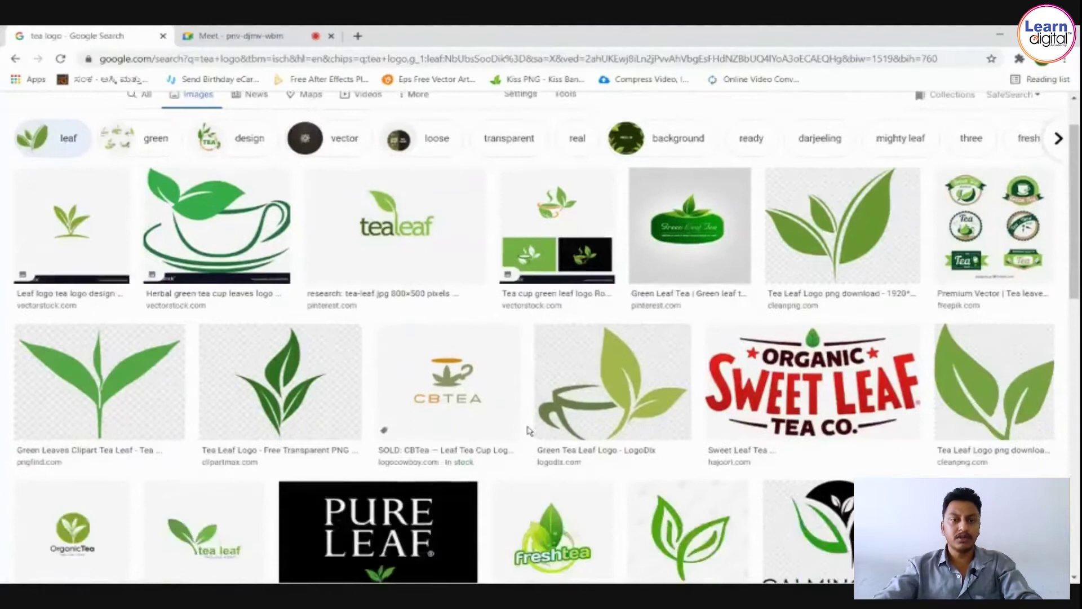
{"action": "scroll", "coordinate": [529, 431], "scroll_direction": "down", "scroll_amount": 1}
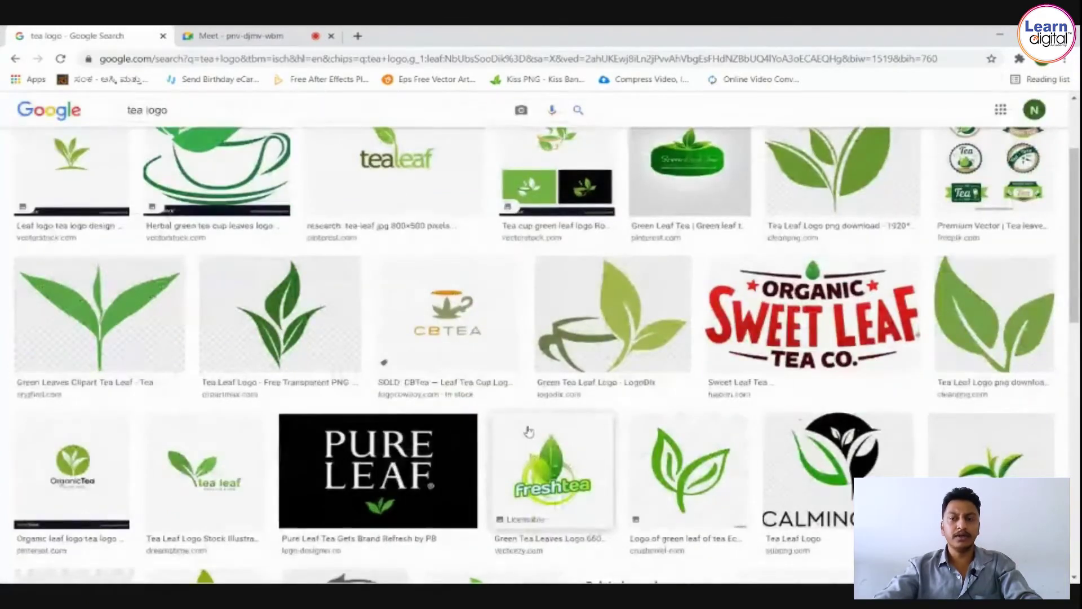
{"action": "scroll", "coordinate": [530, 432], "scroll_direction": "down", "scroll_amount": 3}
{"action": "scroll", "coordinate": [375, 451], "scroll_direction": "down", "scroll_amount": 3}
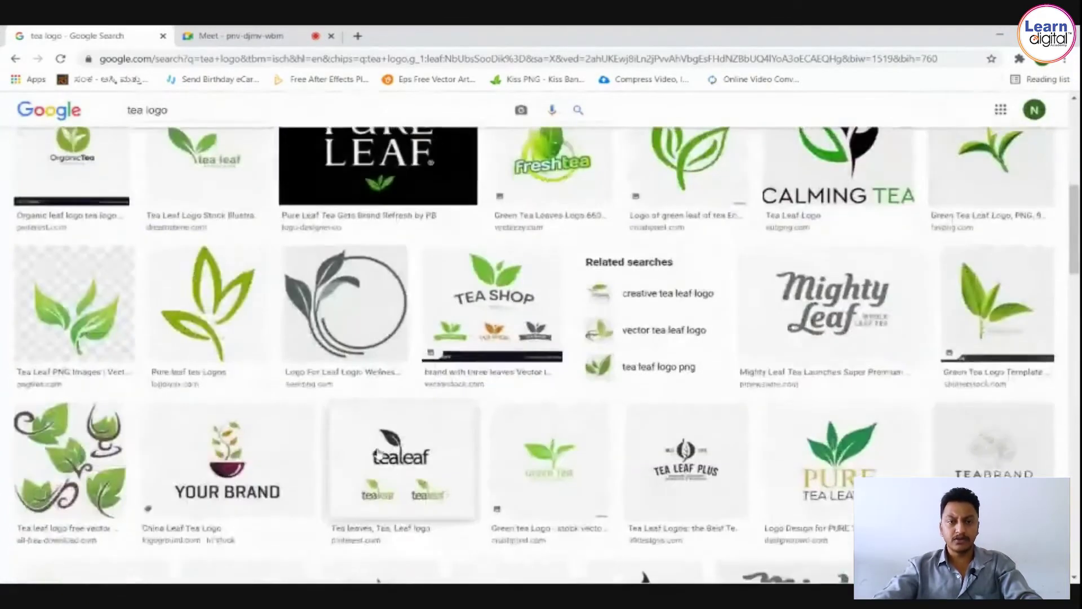
Open the three-leaf Pngtree image in a separate tab, then its related PinClipart image of a cup with leaves.
{"action": "middle_click", "coordinate": [74, 239]}
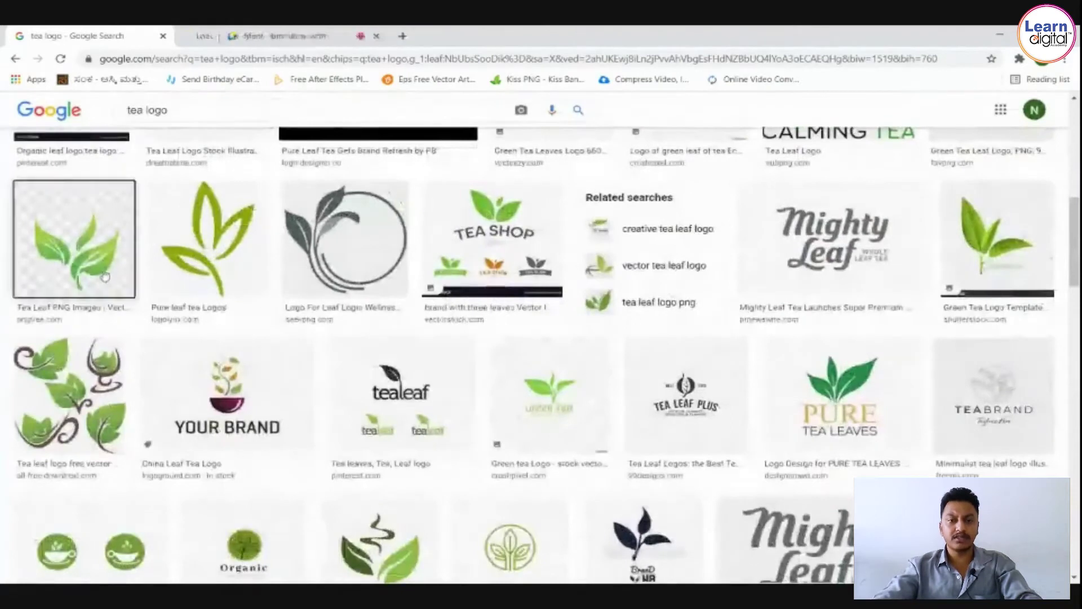
{"action": "left_click", "coordinate": [316, 36]}
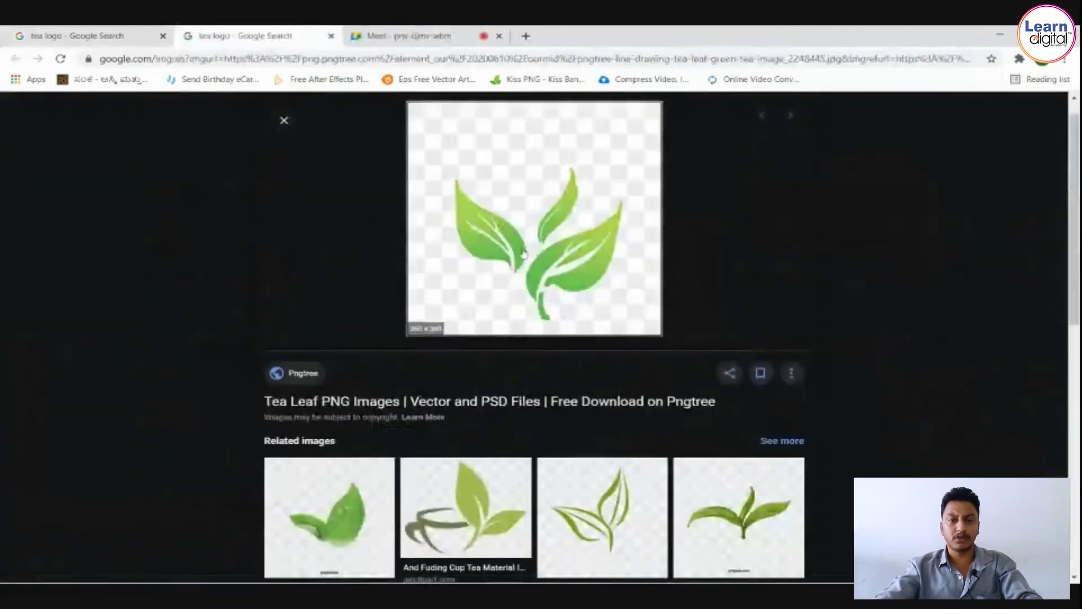
{"action": "scroll", "coordinate": [530, 293], "scroll_direction": "down", "scroll_amount": 3}
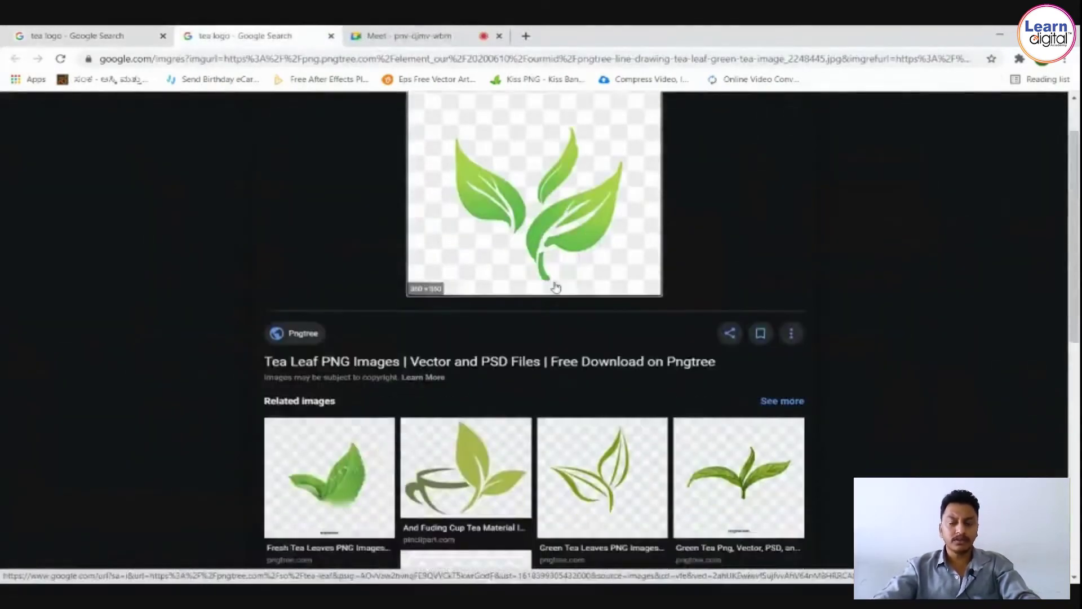
{"action": "left_click", "coordinate": [526, 356]}
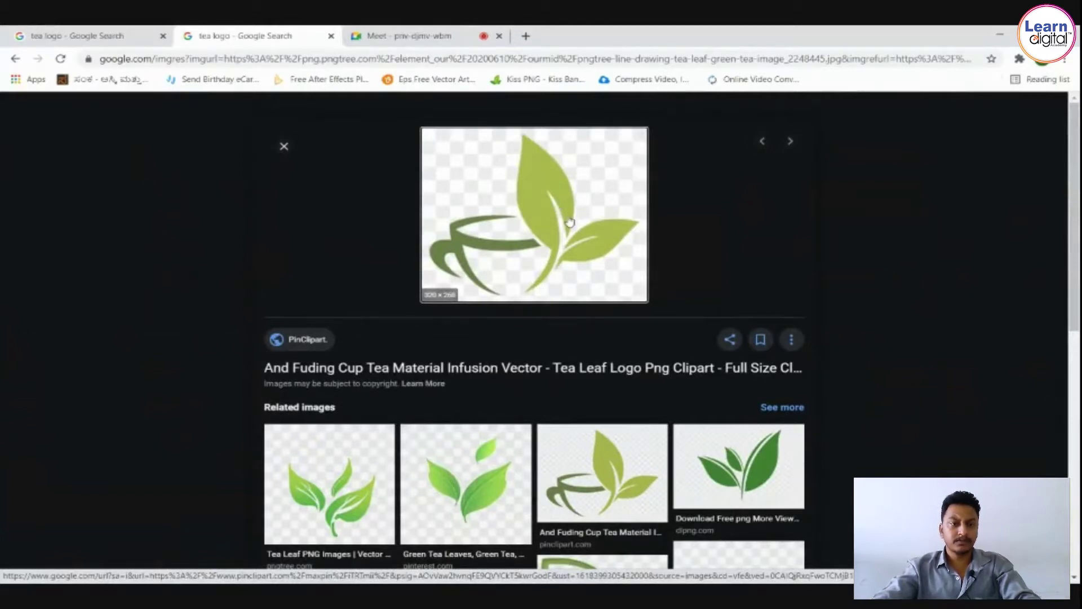
Copy the cup-and-leaves image and paste it into the Illustrator document with the G.
{"action": "right_click", "coordinate": [549, 207]}
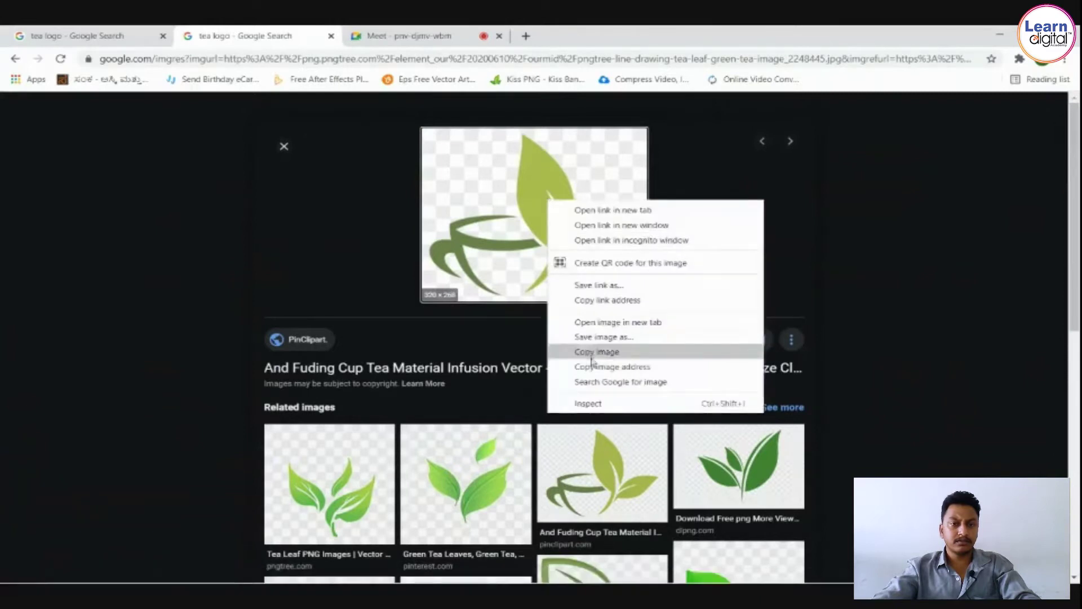
{"action": "left_click", "coordinate": [590, 352]}
{"action": "mouse_move", "coordinate": [568, 562]}
{"action": "left_click", "coordinate": [536, 570]}
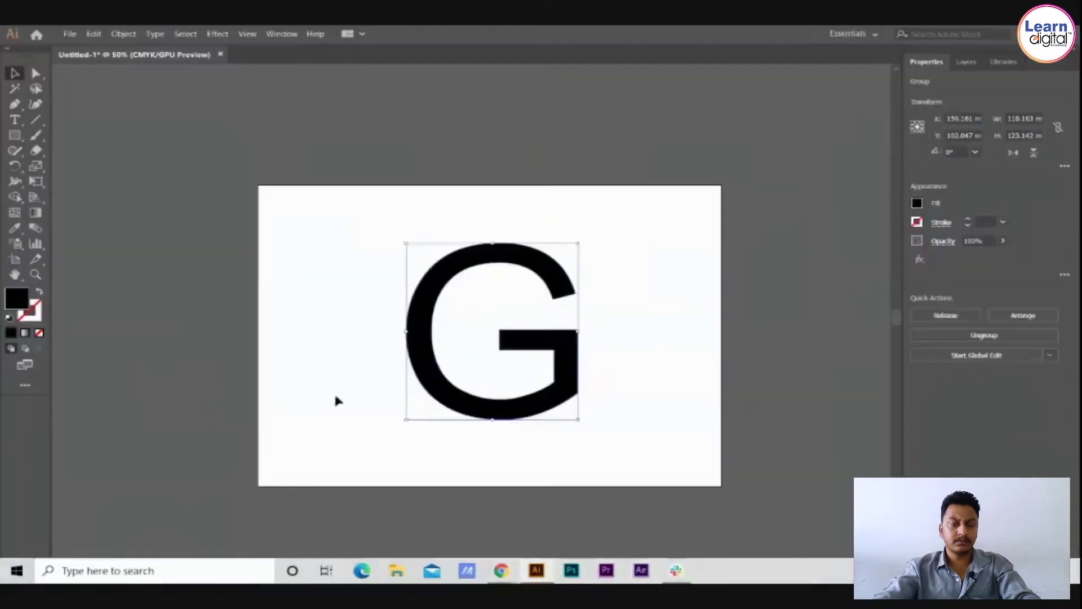
{"action": "key", "text": "ctrl+v"}
Move the pasted cup-and-leaves image off the artboard to its left side and select it.
{"action": "left_click_drag", "start_coordinate": [367, 359], "coordinate": [570, 331]}
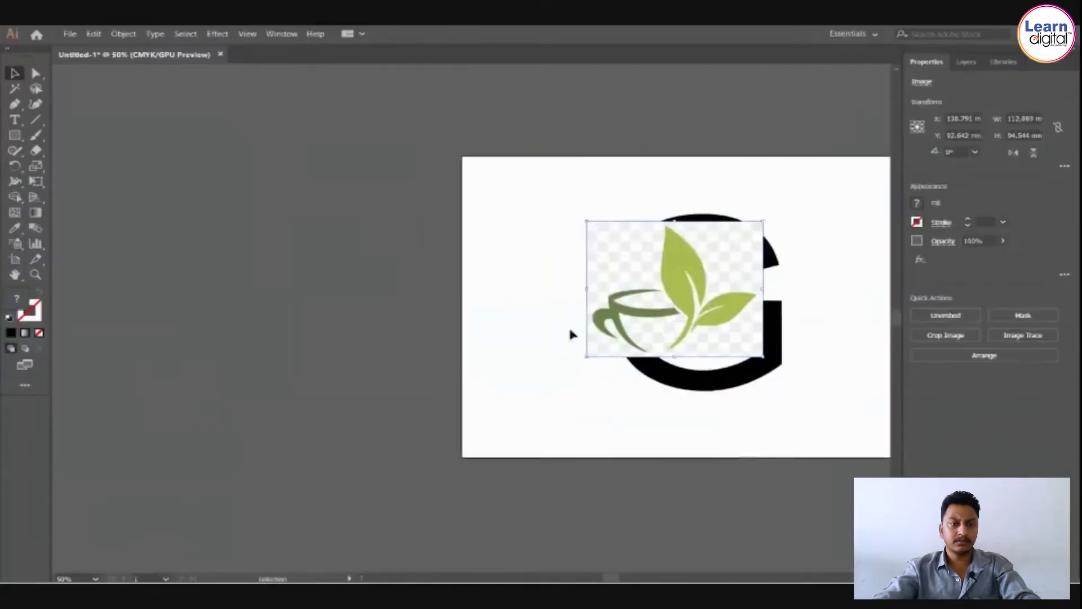
{"action": "left_click_drag", "start_coordinate": [650, 299], "coordinate": [319, 313]}
{"action": "left_click_drag", "start_coordinate": [352, 328], "coordinate": [309, 312]}
{"action": "left_click_drag", "start_coordinate": [307, 311], "coordinate": [274, 282]}
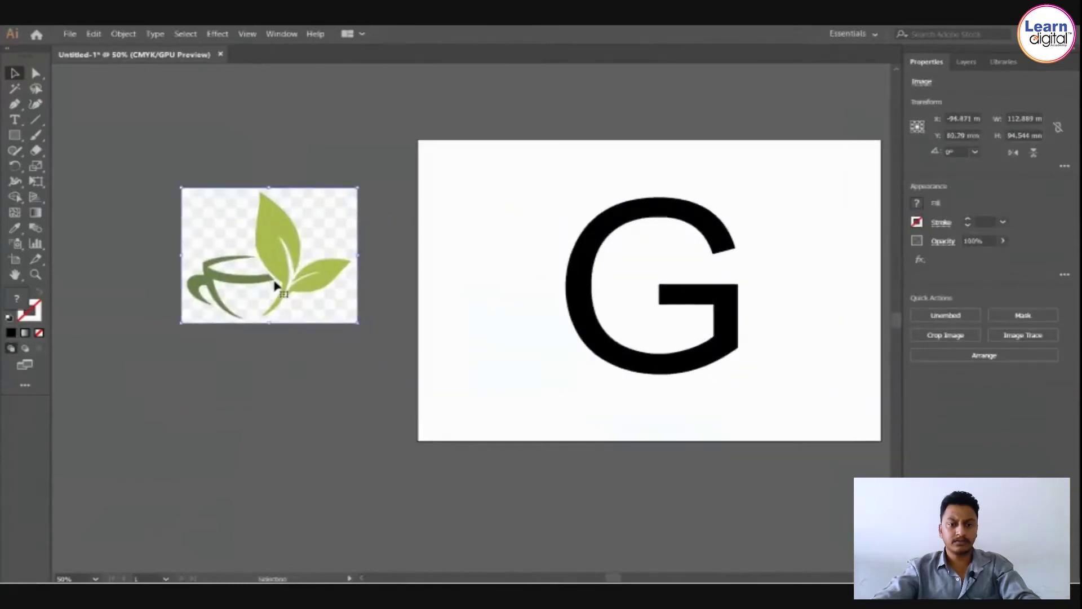
{"action": "left_click", "coordinate": [288, 388]}
{"action": "left_click", "coordinate": [296, 245]}
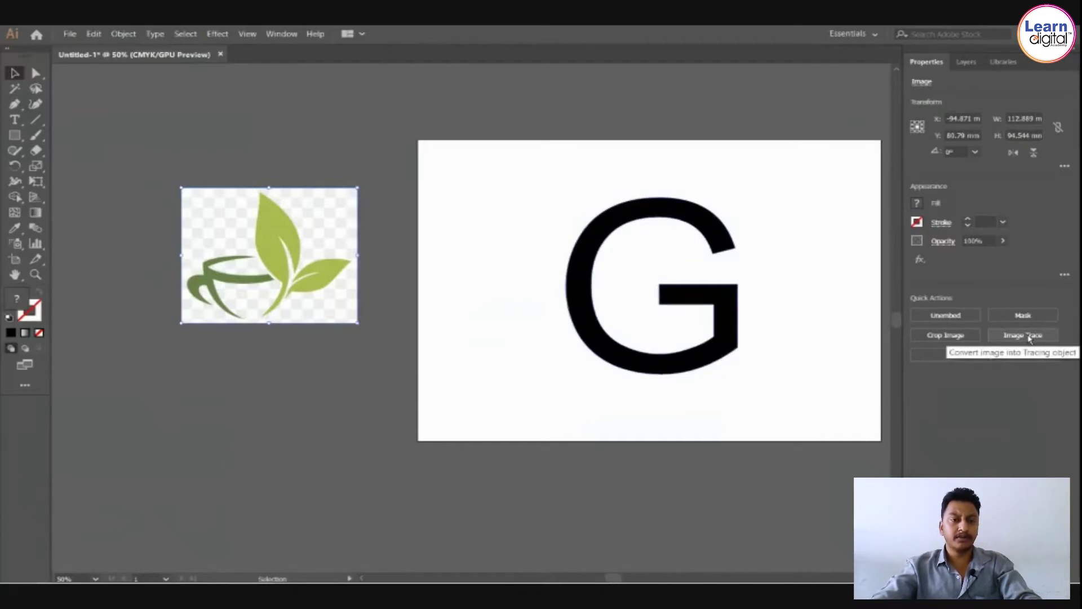
{"action": "key", "text": "ctrl+="}
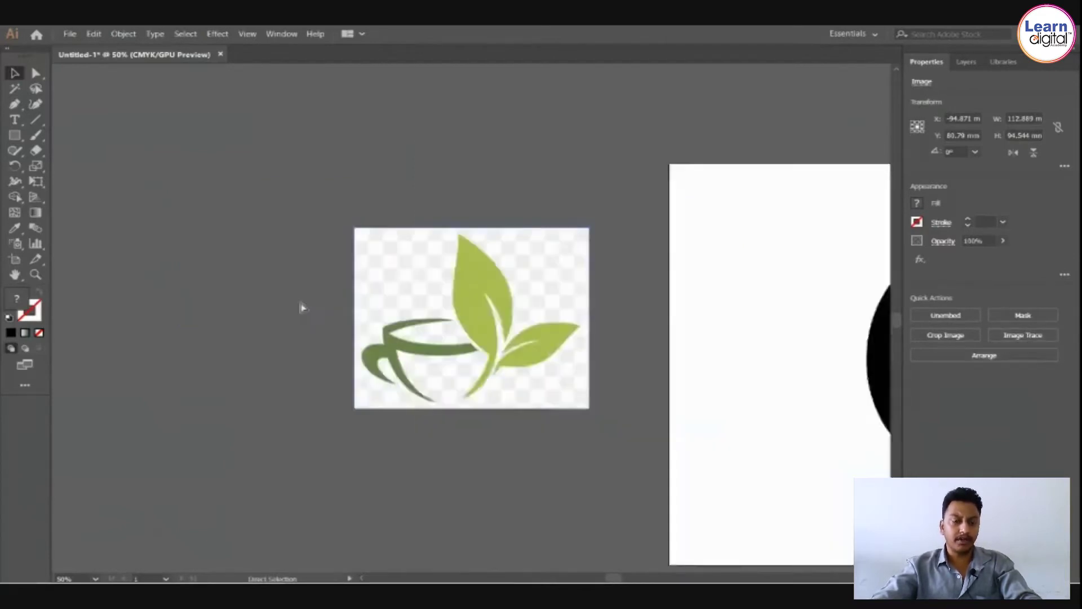
Trace the large upright leaf of the reference image as a closed, black-filled shape with the Pen tool.
{"action": "key", "text": "ctrl+="}
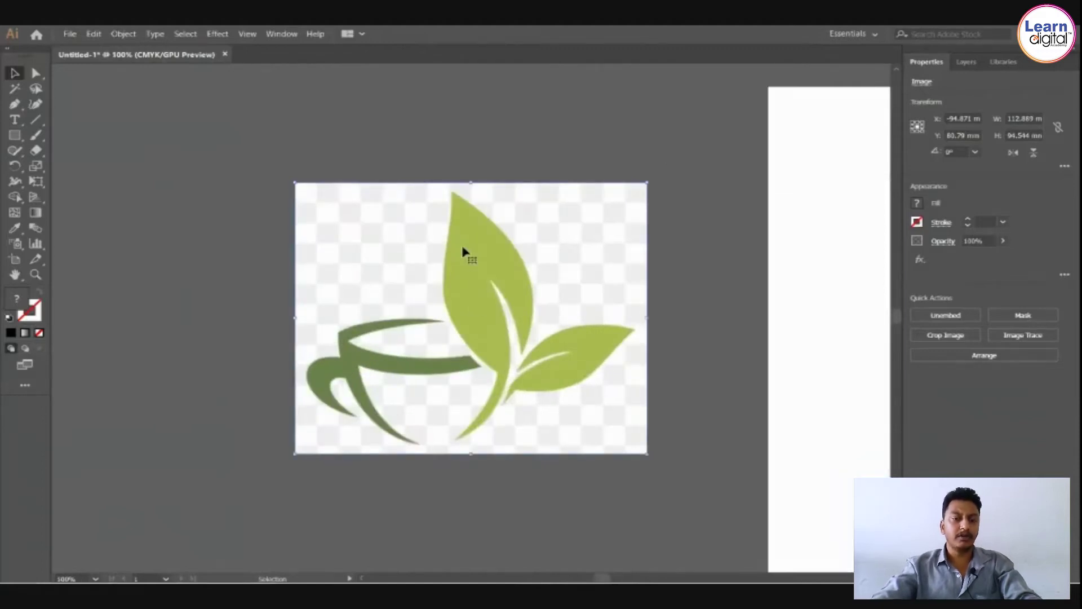
{"action": "left_click_drag", "start_coordinate": [536, 271], "coordinate": [420, 260]}
{"action": "left_click", "coordinate": [365, 140]}
{"action": "left_click", "coordinate": [367, 257]}
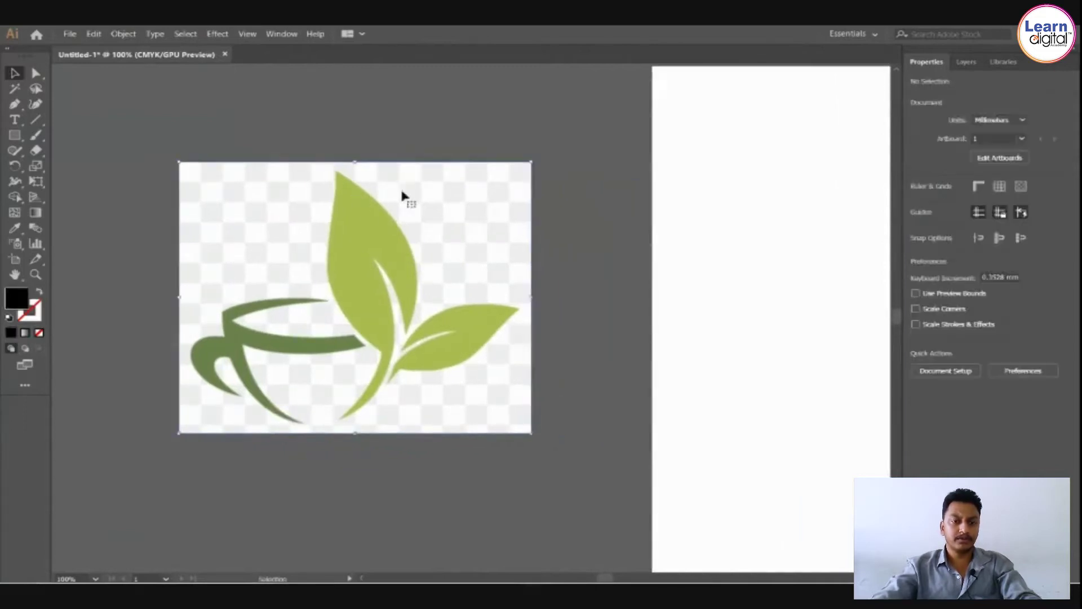
{"action": "key", "text": "ctrl+shift+a"}
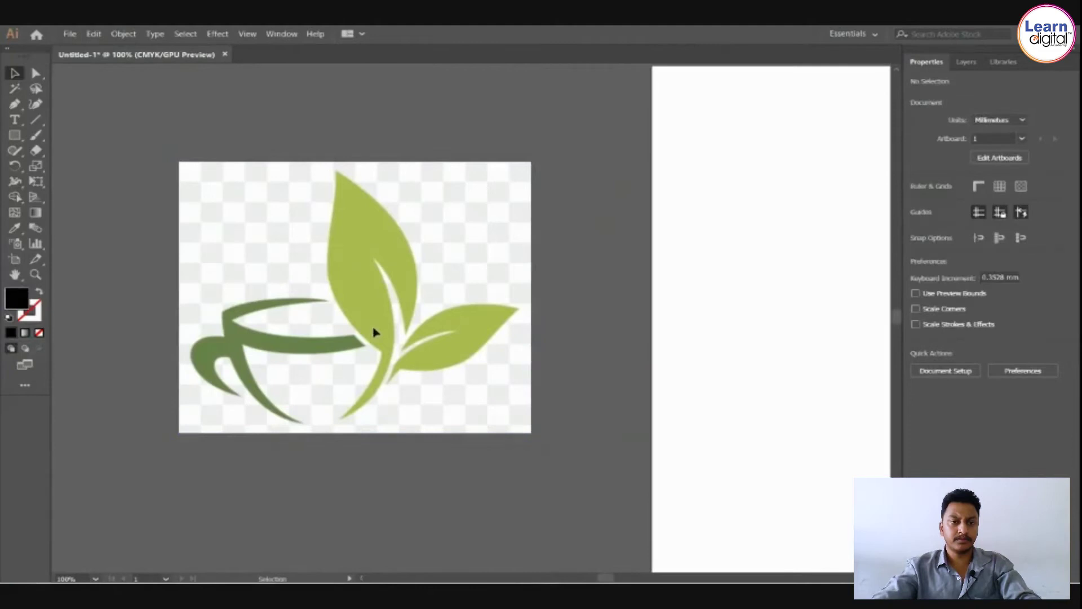
{"action": "key", "text": "p"}
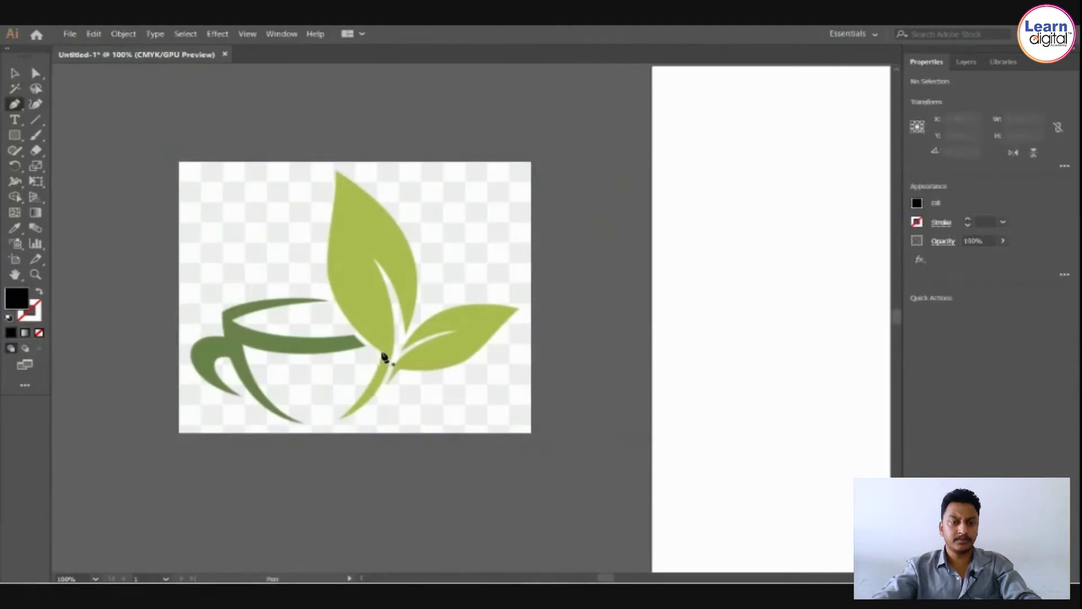
{"action": "left_click", "coordinate": [382, 352]}
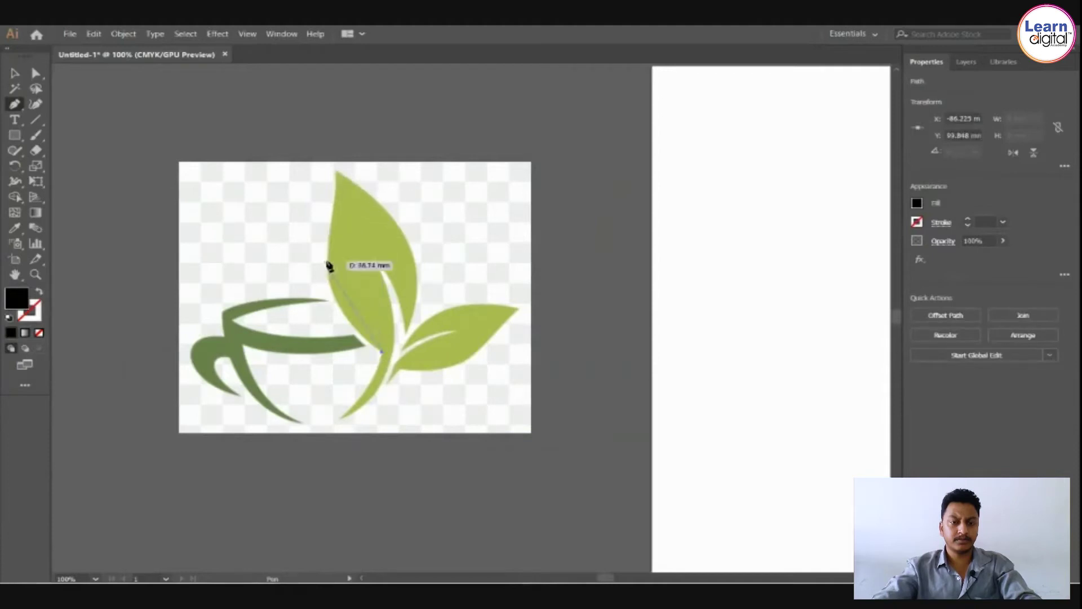
{"action": "left_click_drag", "start_coordinate": [330, 240], "coordinate": [344, 184]}
{"action": "left_click_drag", "start_coordinate": [409, 329], "coordinate": [376, 440]}
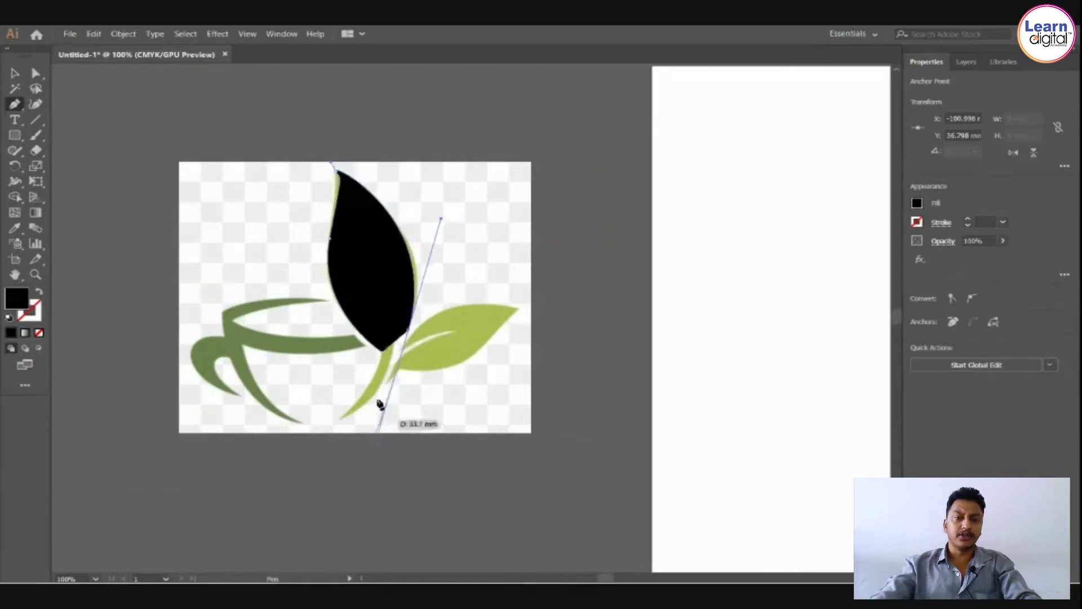
{"action": "mouse_move", "coordinate": [398, 356]}
{"action": "left_mouse_down"}
{"action": "mouse_move", "coordinate": [410, 334]}
{"action": "mouse_move", "coordinate": [394, 368]}
{"action": "mouse_move", "coordinate": [385, 357]}
{"action": "left_mouse_up"}
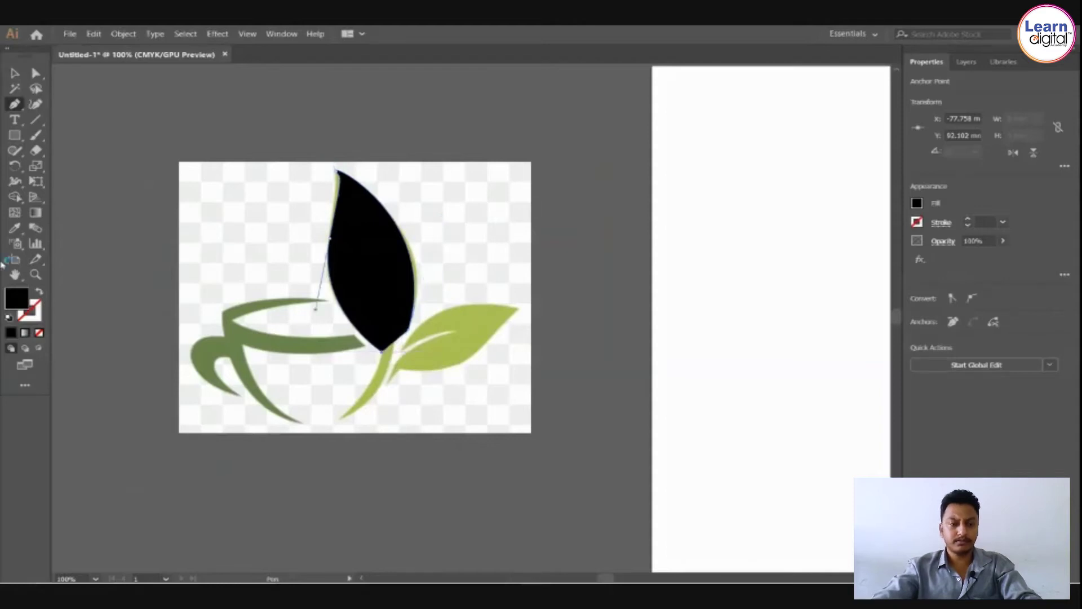
Try moving the black leaf shape off the reference image, and undo the move.
{"action": "key", "text": "v"}
{"action": "left_click_drag", "start_coordinate": [403, 282], "coordinate": [566, 239]}
{"action": "left_click", "coordinate": [554, 389]}
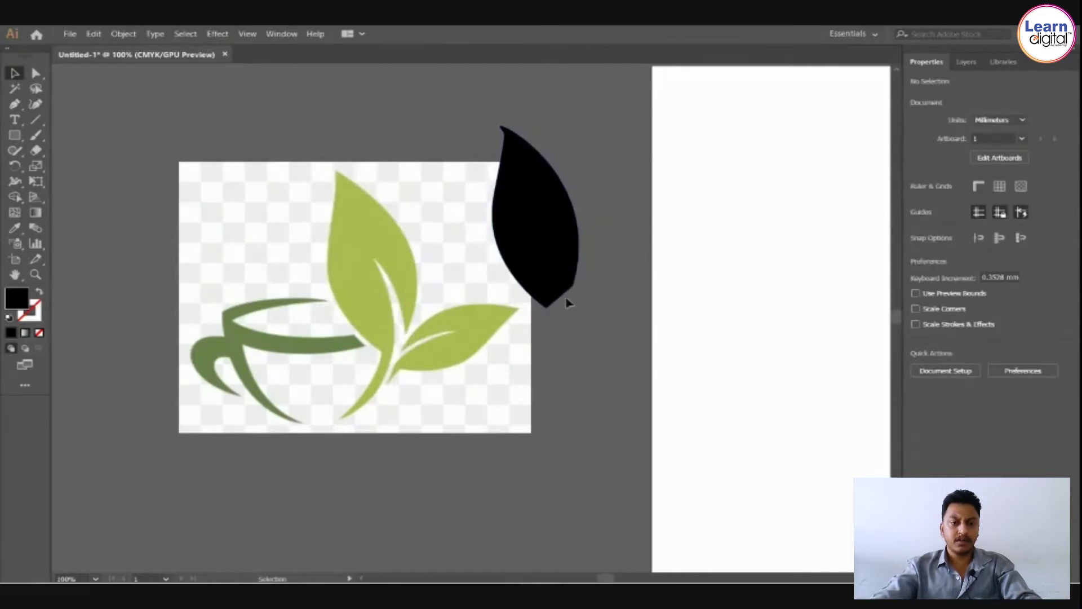
{"action": "key", "text": "ctrl+z"}
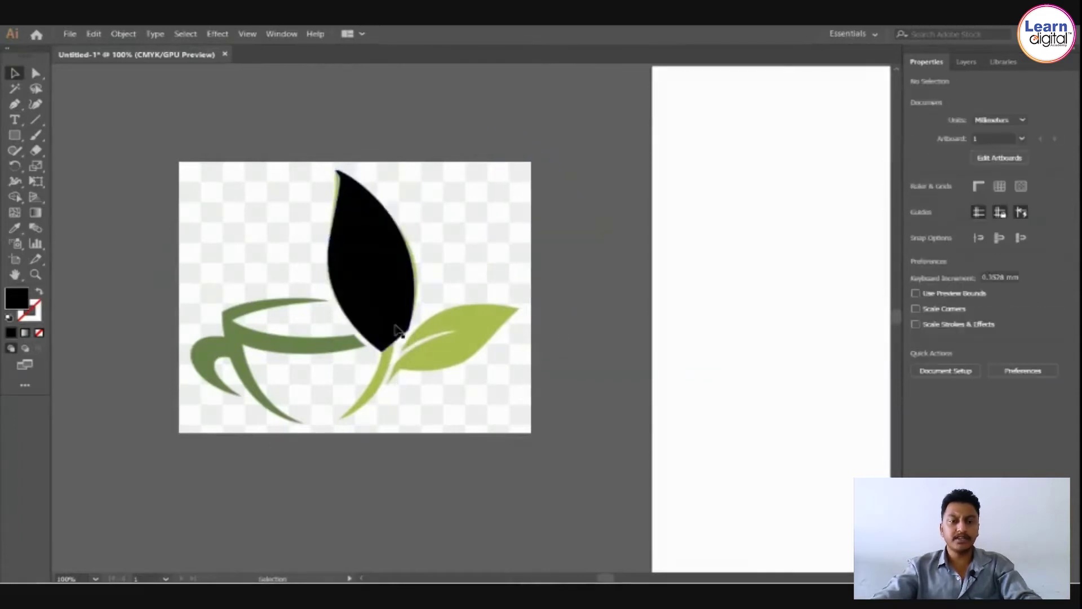
Shift the black leaf up slightly to uncover the stem and trace the curved stem as a closed shape with the Pen tool.
{"action": "left_click_drag", "start_coordinate": [398, 330], "coordinate": [393, 316]}
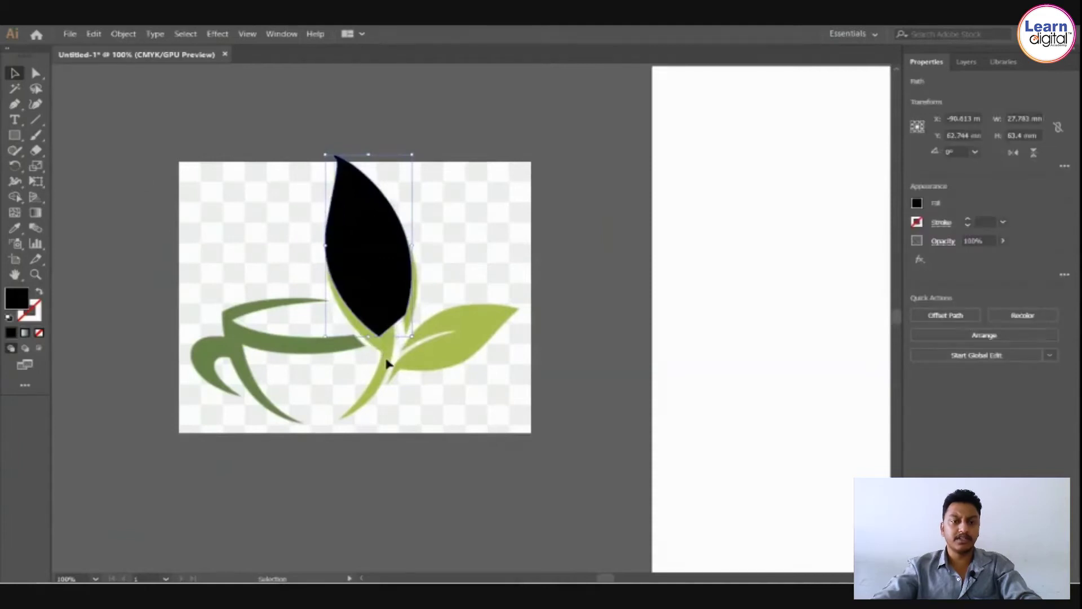
{"action": "key", "text": "p"}
{"action": "left_click", "coordinate": [382, 352]}
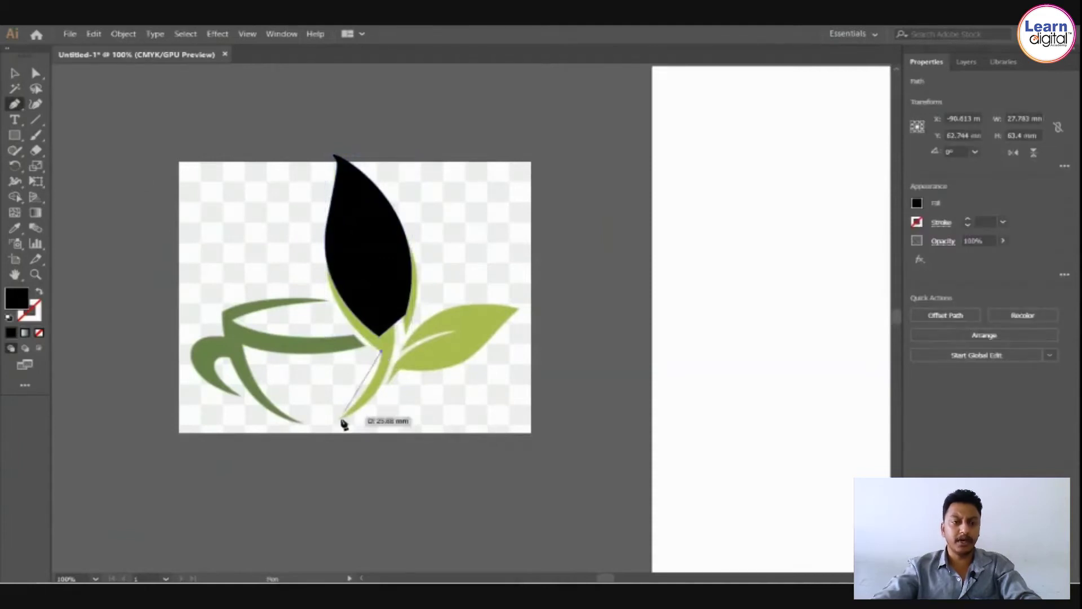
{"action": "left_click_drag", "start_coordinate": [341, 421], "coordinate": [295, 451]}
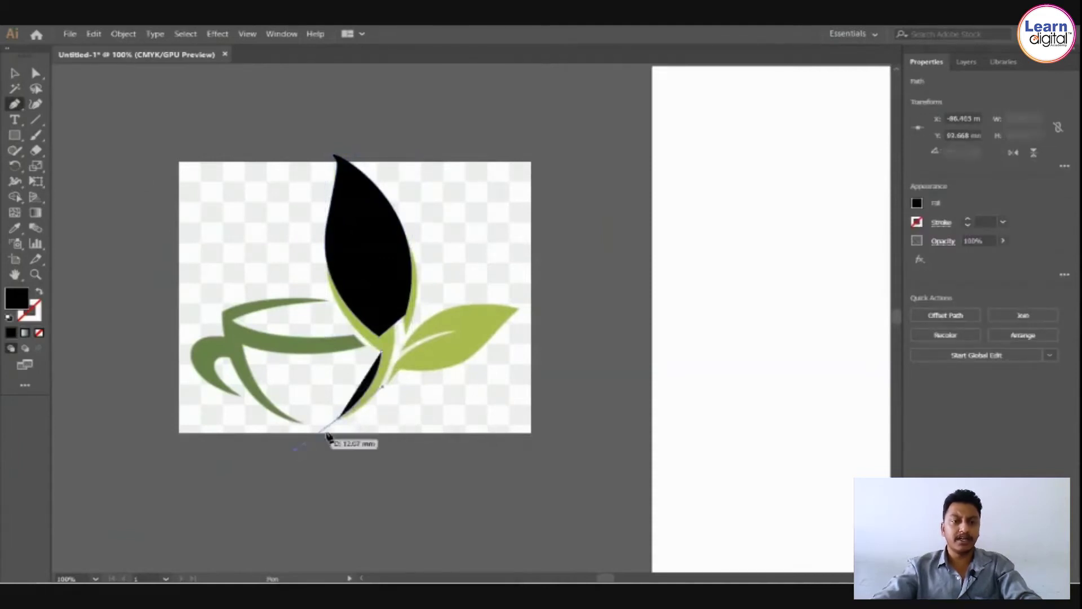
{"action": "left_click", "coordinate": [340, 422]}
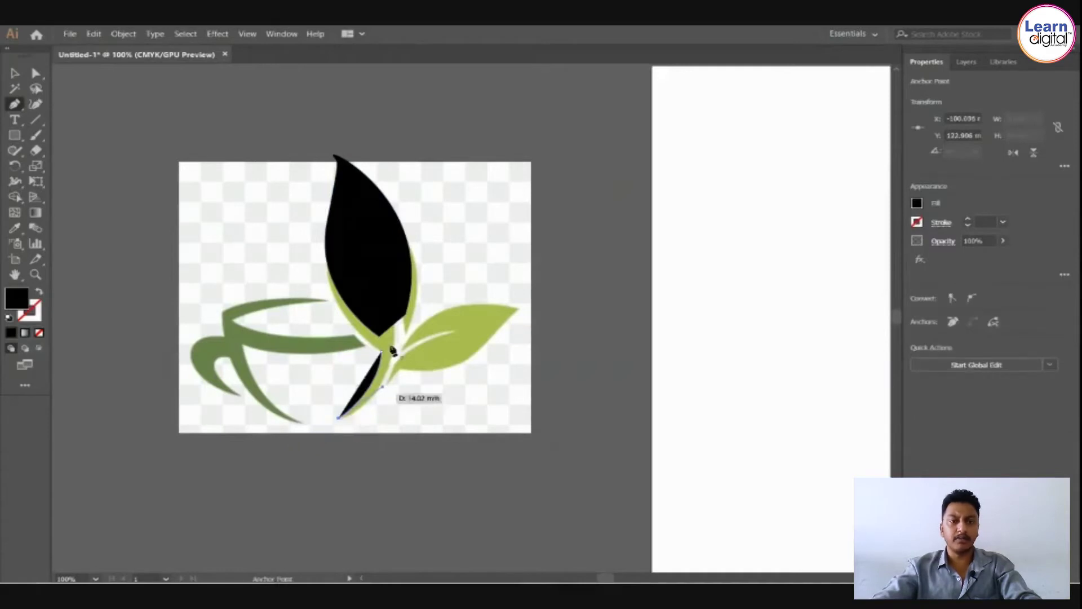
{"action": "left_click_drag", "start_coordinate": [397, 341], "coordinate": [407, 271]}
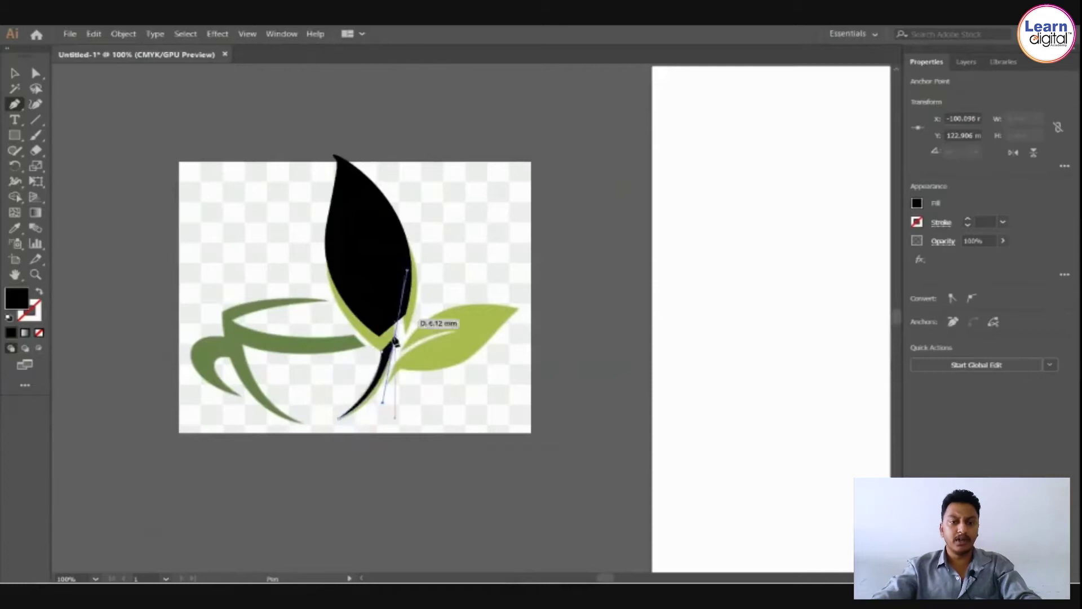
{"action": "left_click", "coordinate": [396, 342]}
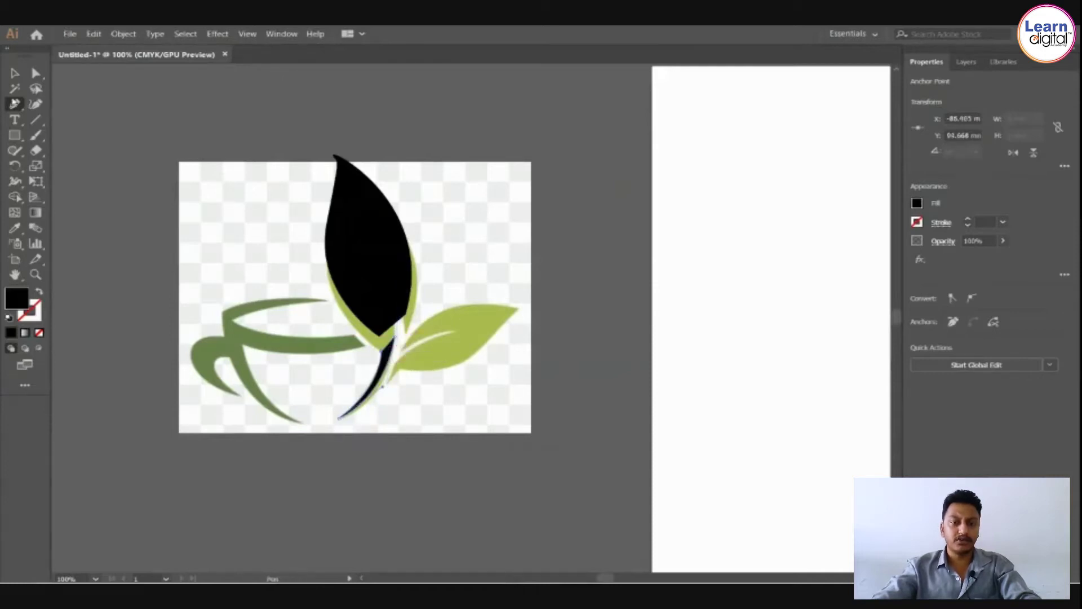
Move the black leaf back down to meet the traced stem and unite both into one shape.
{"action": "left_click", "coordinate": [15, 73]}
{"action": "left_click_drag", "start_coordinate": [383, 294], "coordinate": [388, 309]}
{"action": "left_click", "coordinate": [540, 348]}
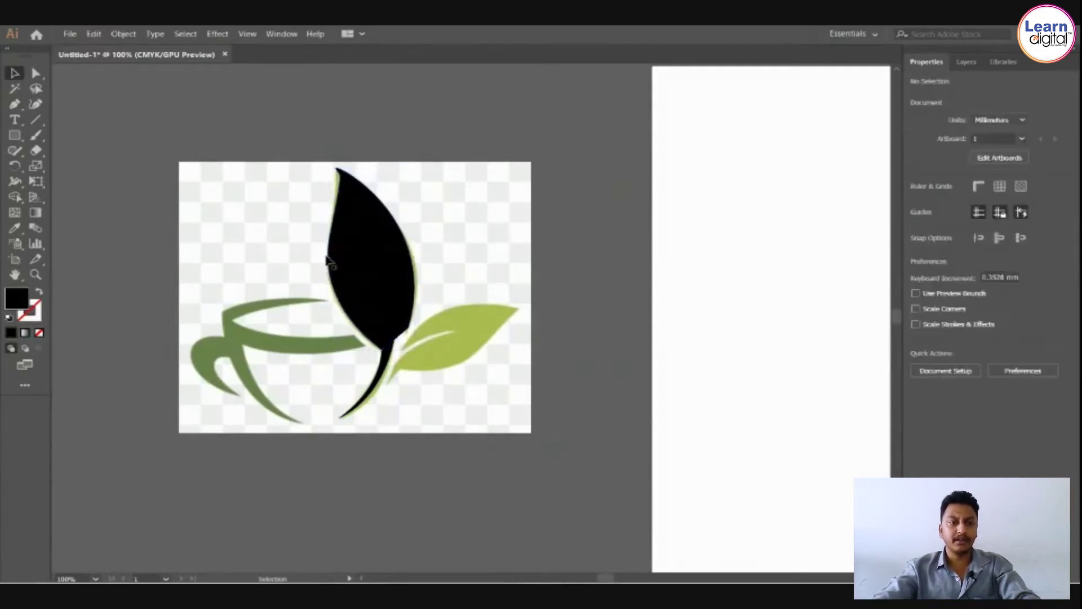
{"action": "left_click", "coordinate": [388, 309]}
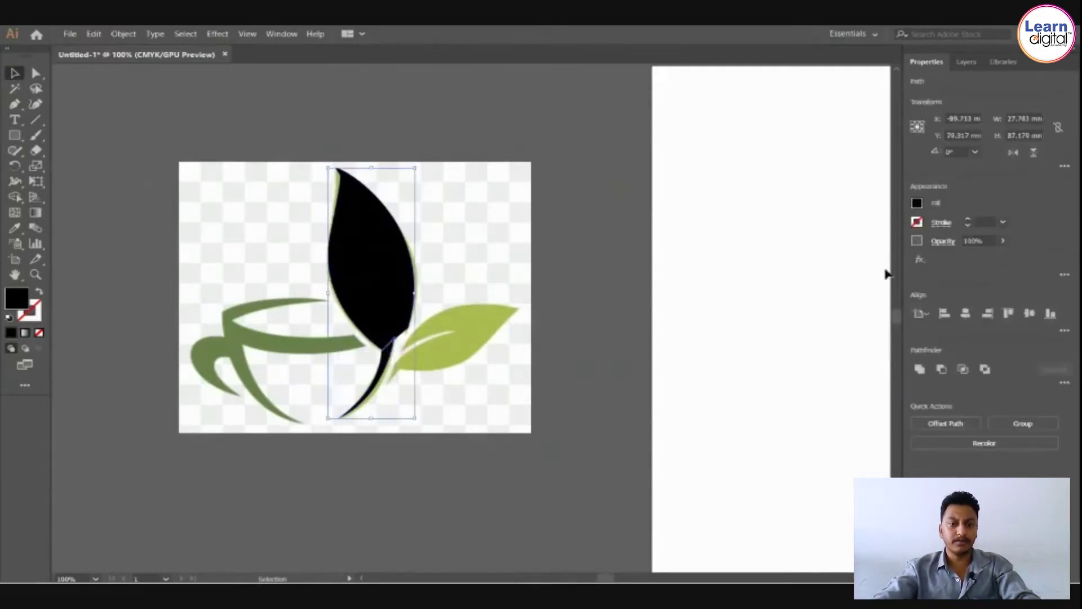
{"action": "left_click", "coordinate": [920, 368]}
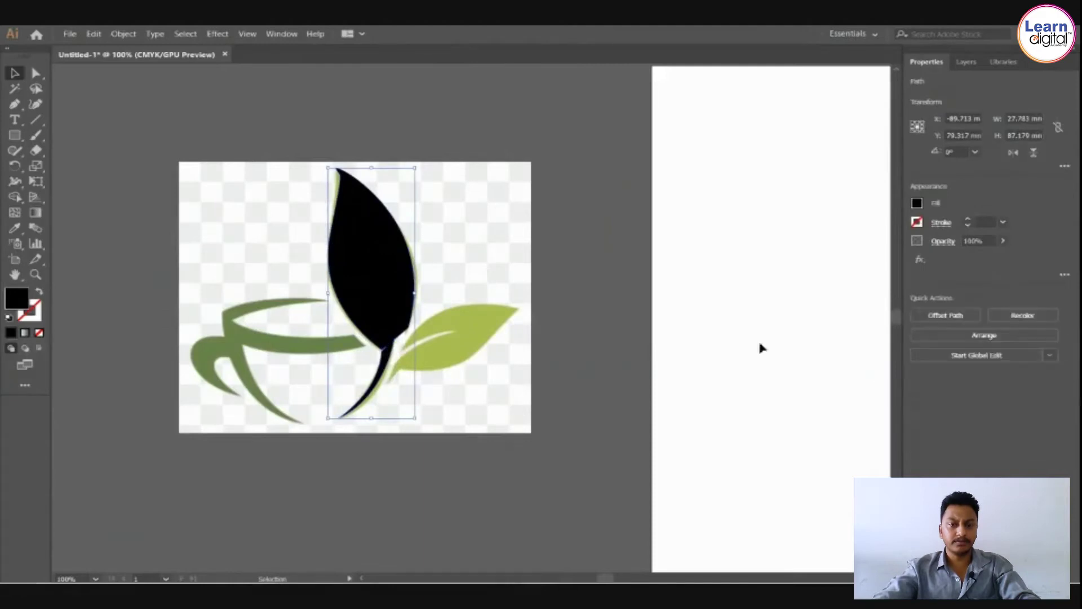
Move the united leaf-and-stem shape onto the artboard, to the left of the letter G.
{"action": "left_click", "coordinate": [528, 433]}
{"action": "left_click_drag", "start_coordinate": [392, 319], "coordinate": [679, 282]}
Delete the two stray anchor points at the small notch where the leaf's left edge meets the stem.
{"action": "key", "text": "space"}
{"action": "key", "text": "ctrl+equal"}
{"action": "key", "text": "ctrl+equal"}
{"action": "key", "text": "ctrl+equal"}
{"action": "key", "text": "ctrl+equal"}
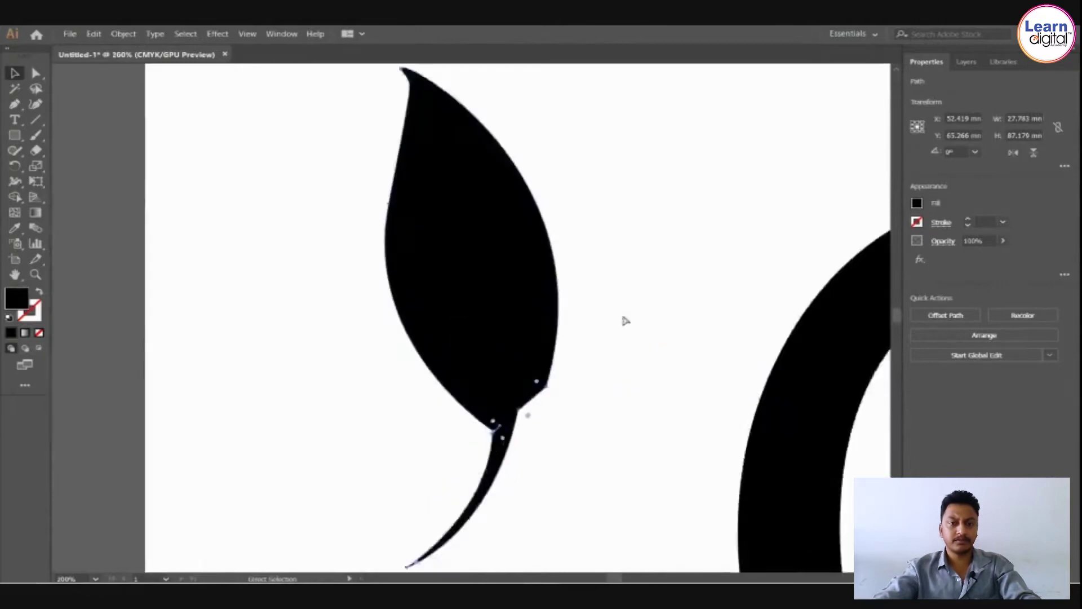
{"action": "key", "text": "space"}
{"action": "left_click_drag", "start_coordinate": [597, 325], "coordinate": [585, 235]}
{"action": "left_click_drag", "start_coordinate": [609, 507], "coordinate": [617, 207]}
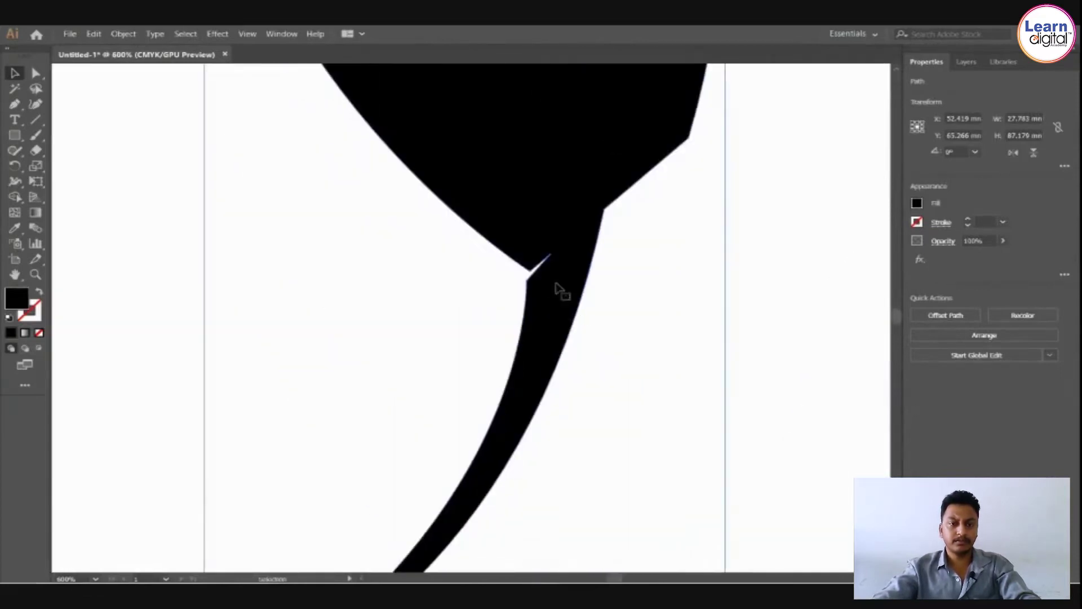
{"action": "left_click", "coordinate": [15, 104]}
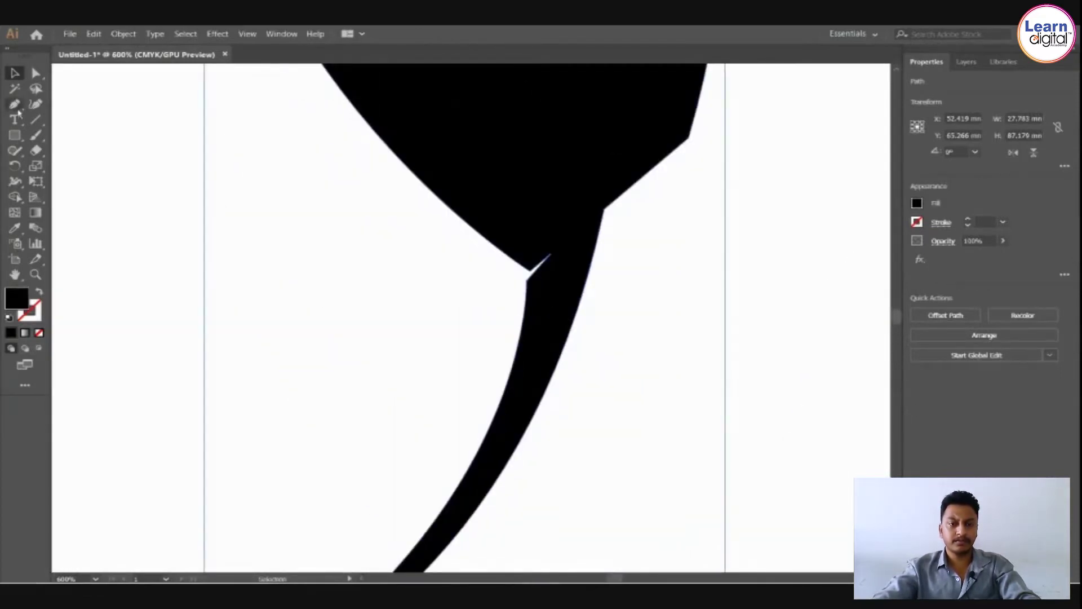
{"action": "left_click", "coordinate": [551, 255]}
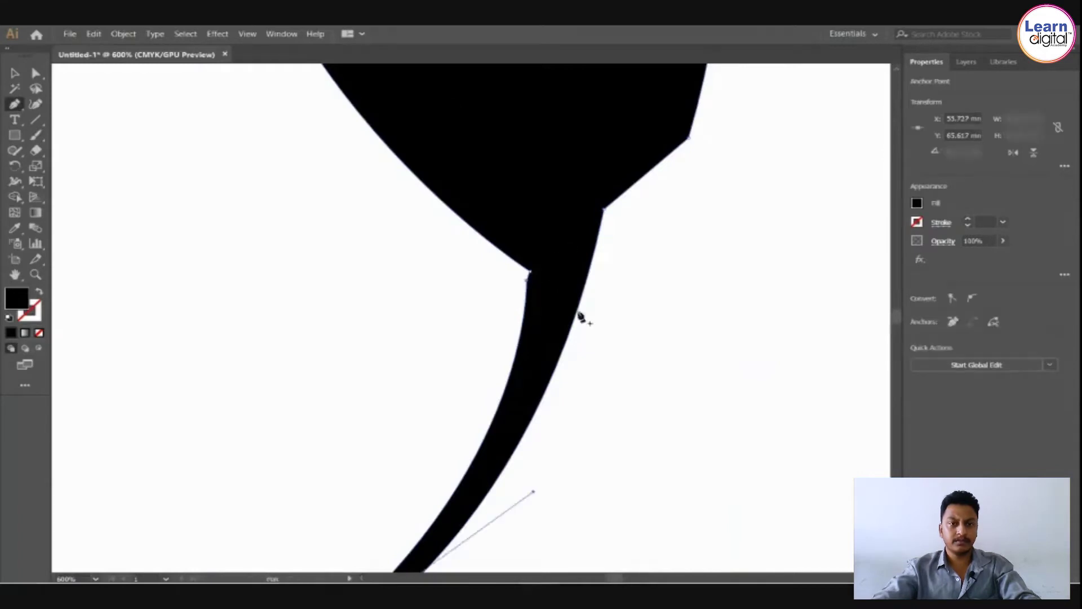
{"action": "left_click", "coordinate": [530, 274]}
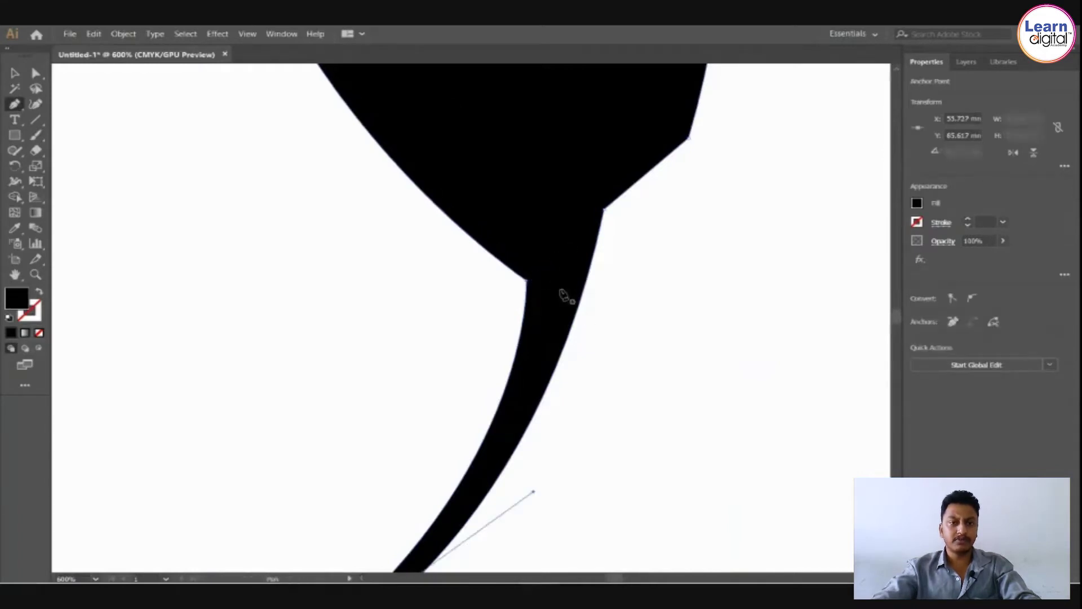
{"action": "left_click", "coordinate": [15, 71]}
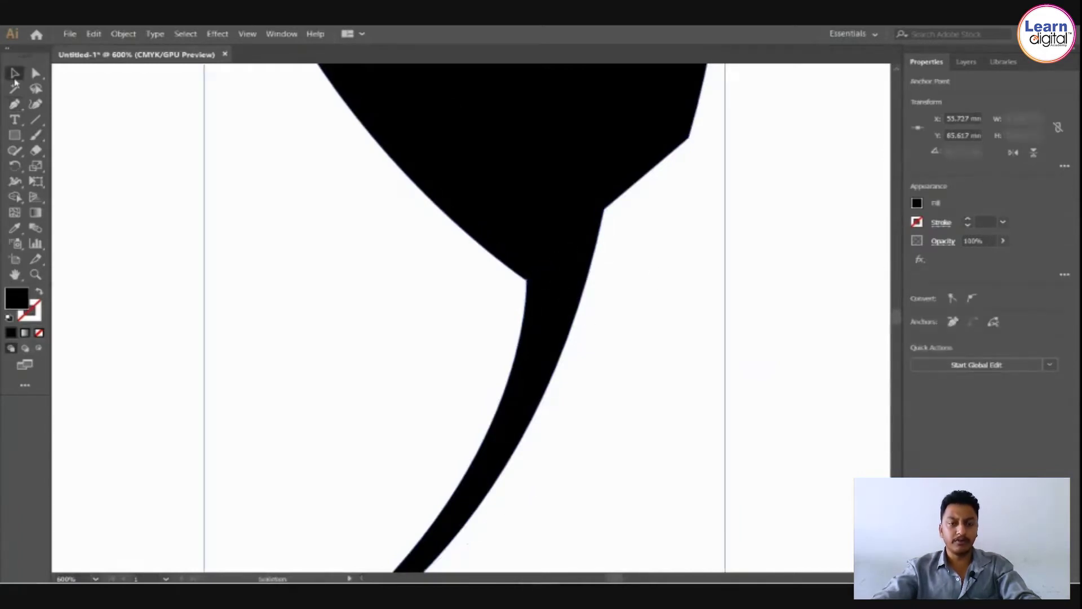
Adjust the direction handle of the anchor beside the leaf's pointed tip to smooth the start of its left edge.
{"action": "key", "text": "ctrl+minus"}
{"action": "key", "text": "ctrl+minus"}
{"action": "key", "text": "ctrl+minus"}
{"action": "key", "text": "ctrl+minus"}
{"action": "key", "text": "ctrl+minus"}
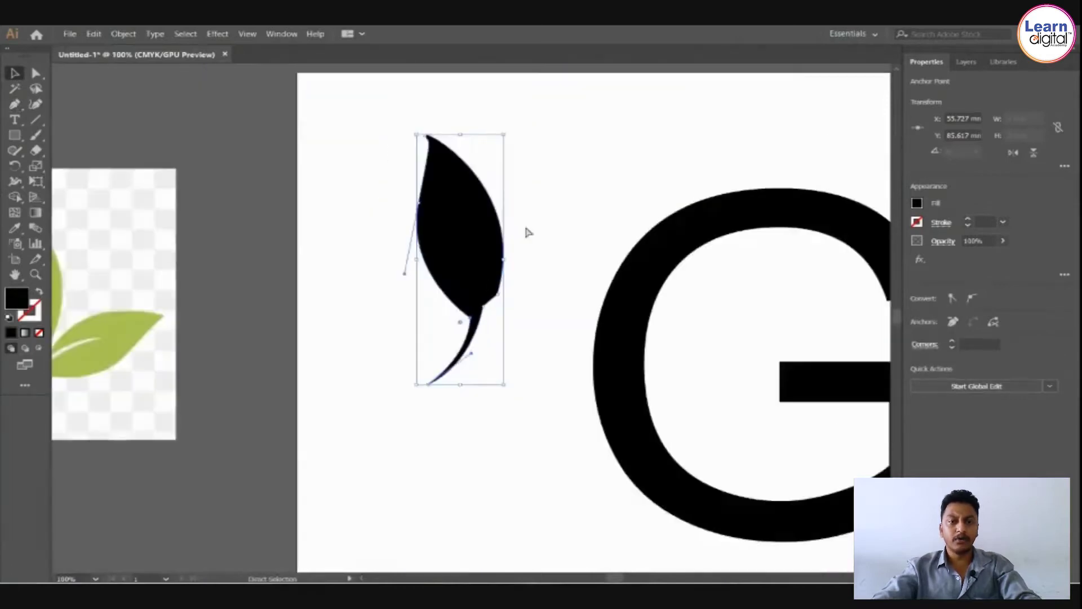
{"action": "key", "text": "ctrl+plus"}
{"action": "key", "text": "ctrl+plus"}
{"action": "key", "text": "space"}
{"action": "left_click_drag", "start_coordinate": [471, 209], "coordinate": [474, 246]}
{"action": "key", "text": "space"}
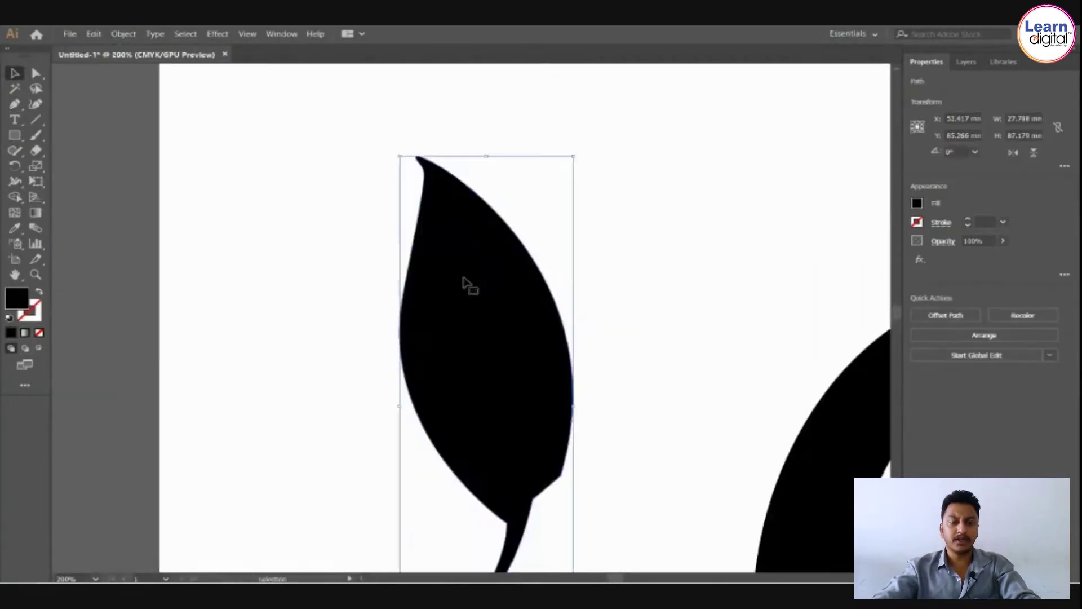
{"action": "left_click", "coordinate": [34, 74]}
{"action": "left_click", "coordinate": [424, 162]}
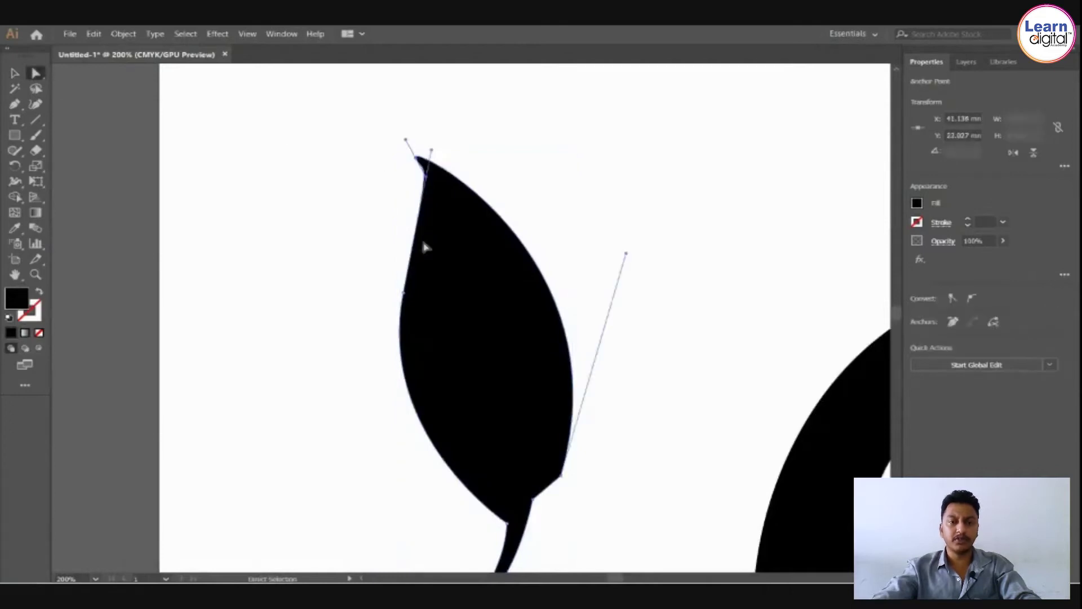
{"action": "left_click_drag", "start_coordinate": [433, 156], "coordinate": [422, 192]}
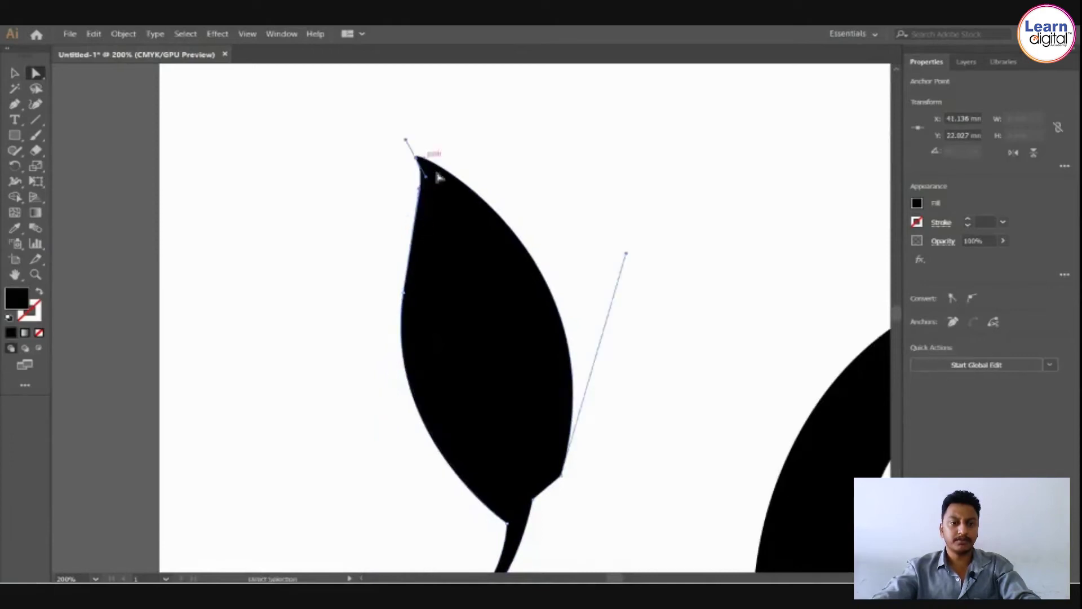
Move the anchor point at the stem's right junction outward so the stem flows smoothly from the leaf's right edge.
{"action": "left_click_drag", "start_coordinate": [614, 439], "coordinate": [569, 268]}
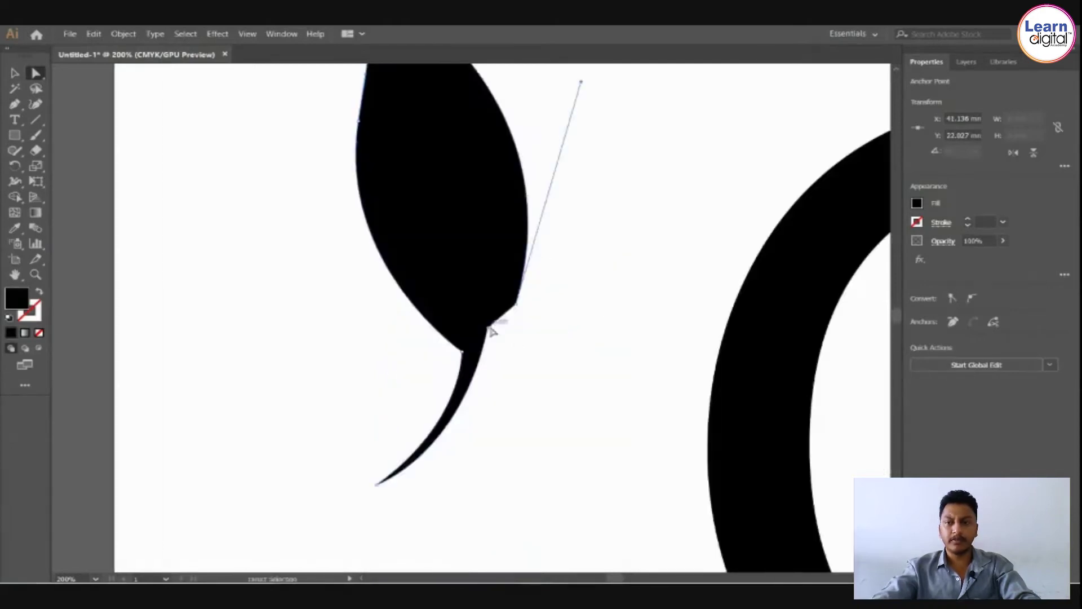
{"action": "left_click_drag", "start_coordinate": [488, 328], "coordinate": [513, 321]}
{"action": "left_click_drag", "start_coordinate": [563, 365], "coordinate": [542, 406]}
Try deleting the right junction anchor and adjusting the curve handle at the stem's tip, and undo these edits.
{"action": "left_click", "coordinate": [15, 106]}
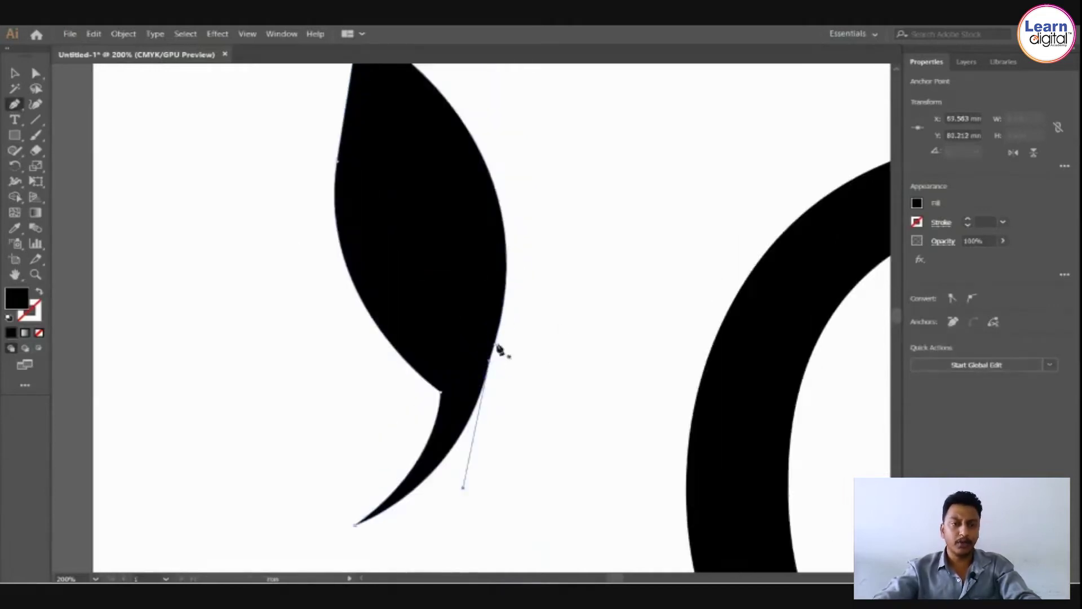
{"action": "left_click", "coordinate": [489, 361]}
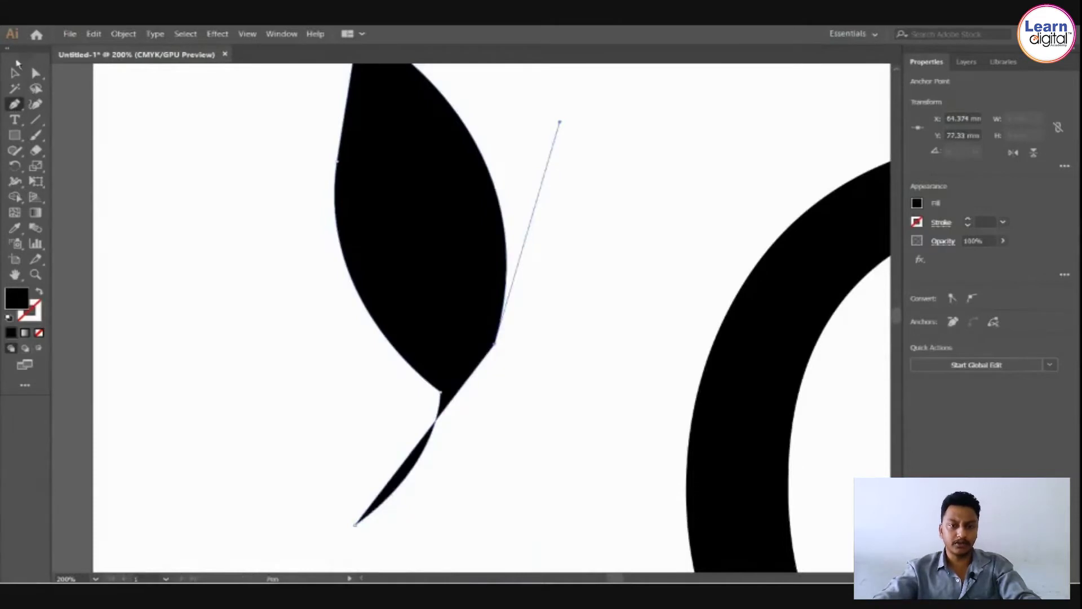
{"action": "left_click", "coordinate": [35, 74]}
{"action": "scroll", "coordinate": [519, 404], "scroll_direction": "down", "scroll_amount": 3}
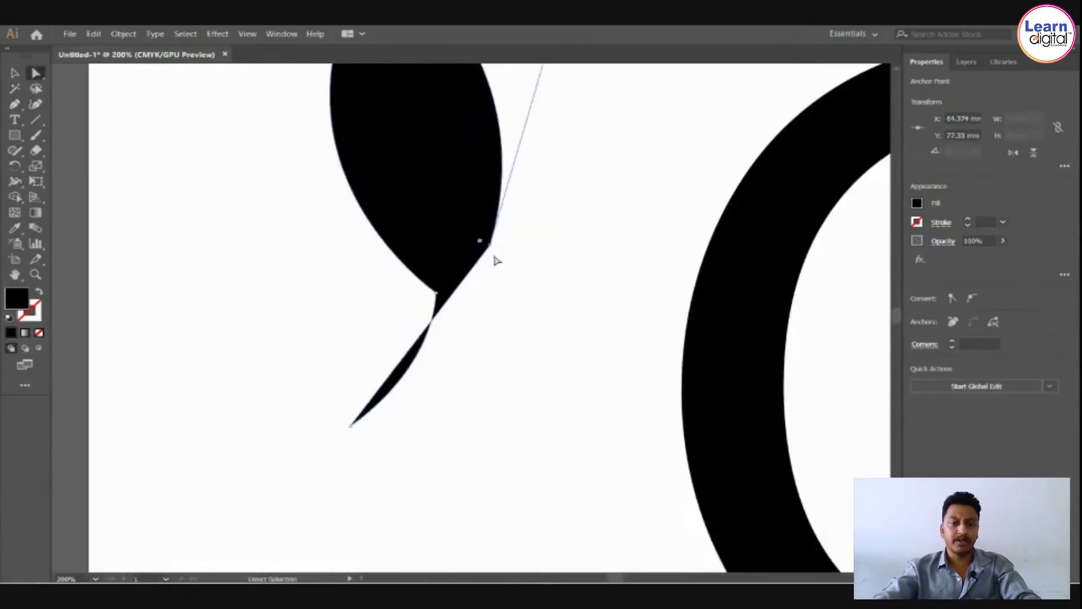
{"action": "scroll", "coordinate": [541, 314], "scroll_direction": "right", "scroll_amount": 1}
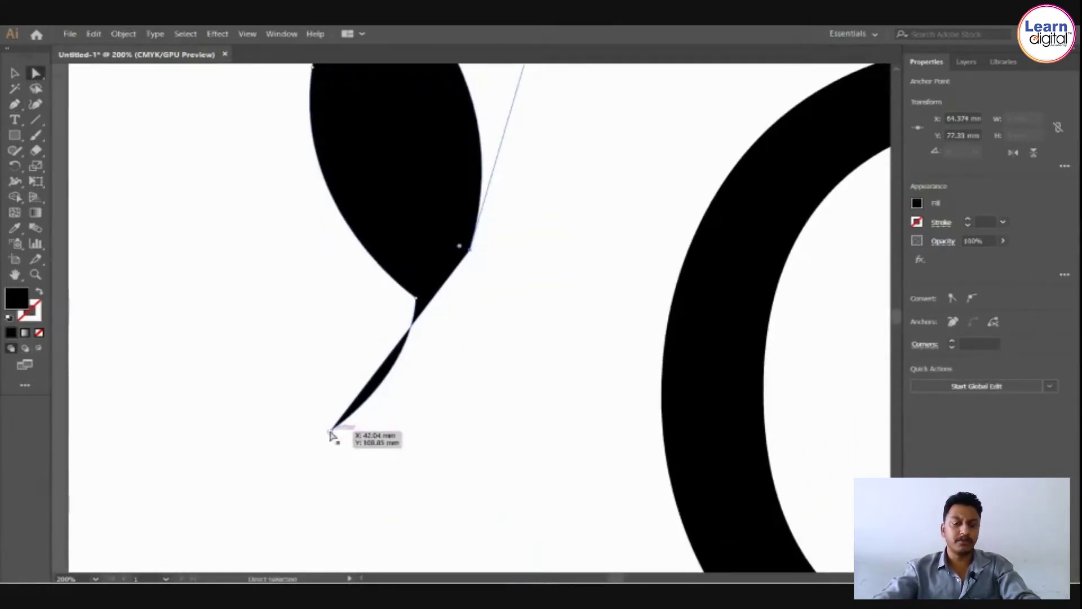
{"action": "left_click", "coordinate": [331, 432]}
{"action": "left_click_drag", "start_coordinate": [418, 370], "coordinate": [387, 365]}
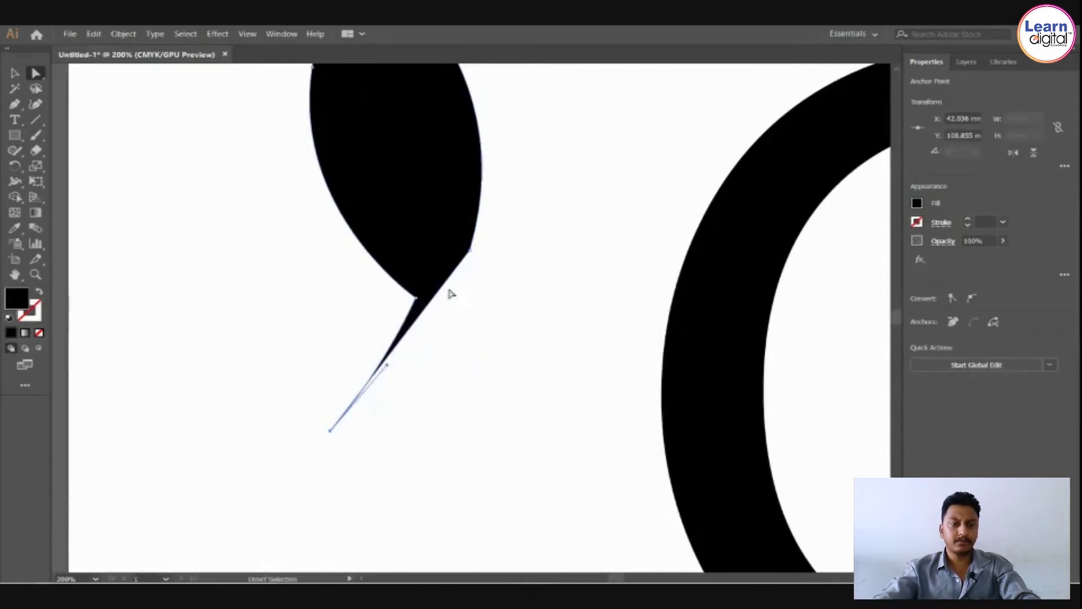
{"action": "key", "text": "ctrl+z"}
{"action": "key", "text": "ctrl+z"}
{"action": "key", "text": "ctrl+z"}
{"action": "key", "text": "ctrl+z"}
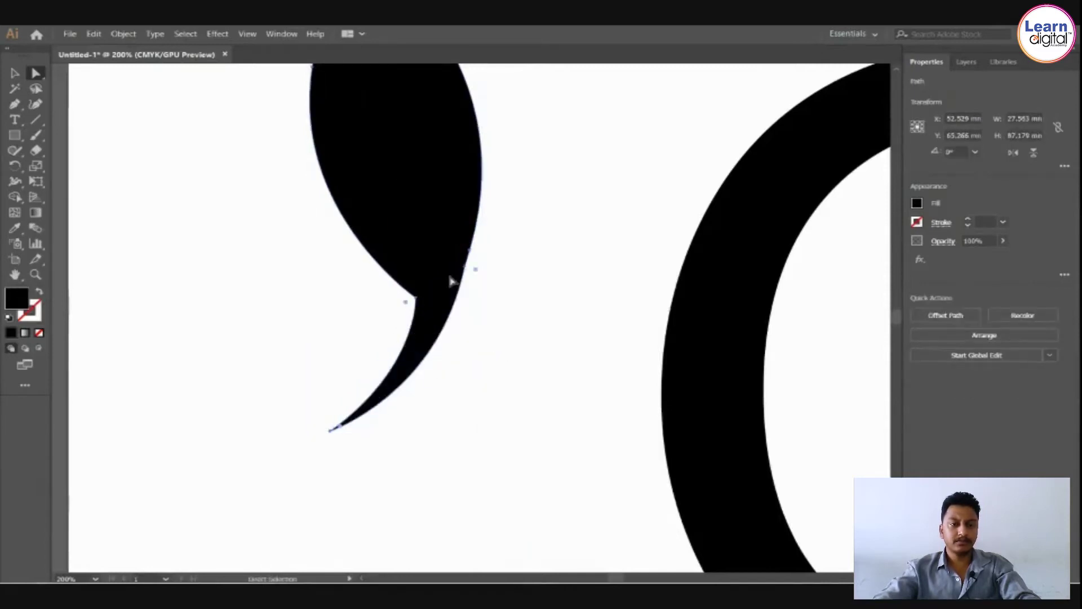
Shift the anchor point at the stem's right junction slightly downward to smooth the leaf's right edge into the stem.
{"action": "left_click", "coordinate": [465, 269]}
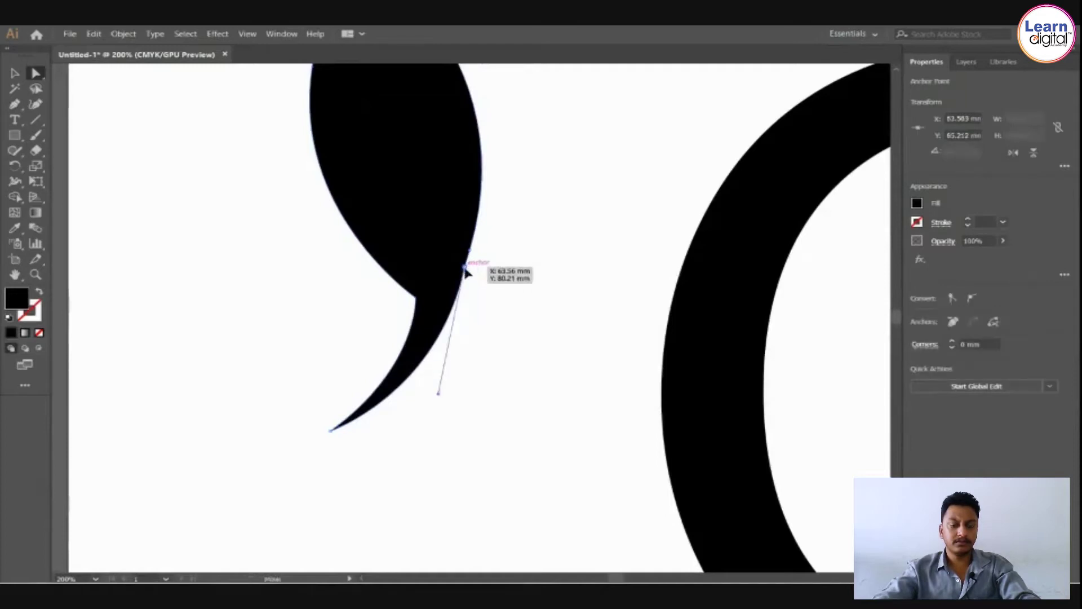
{"action": "left_click_drag", "start_coordinate": [465, 269], "coordinate": [463, 279]}
{"action": "key", "text": "space"}
{"action": "left_click_drag", "start_coordinate": [514, 355], "coordinate": [498, 409]}
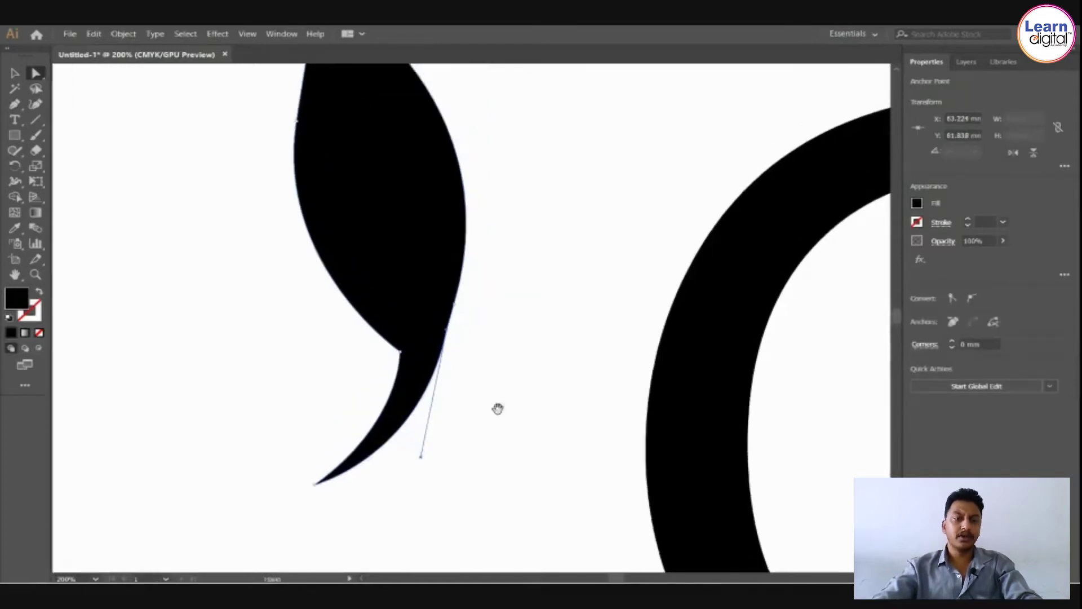
Move the finished black leaf from the artboard onto the tall green leaf in the reference image.
{"action": "key", "text": "ctrl+minus"}
{"action": "key", "text": "ctrl+minus"}
{"action": "key", "text": "ctrl+minus"}
{"action": "key", "text": "ctrl+minus"}
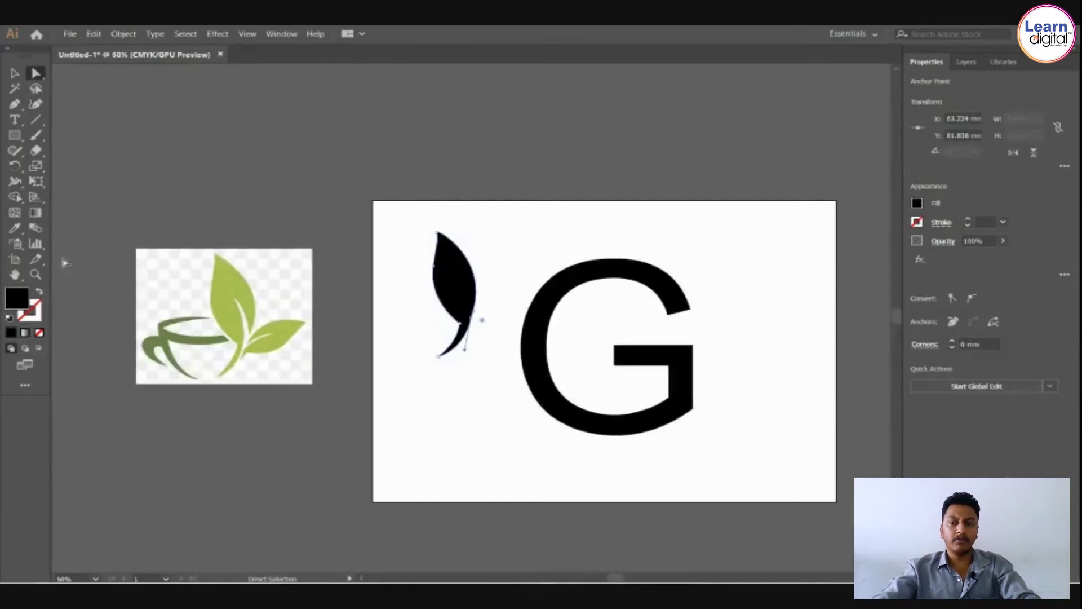
{"action": "left_click", "coordinate": [15, 73]}
{"action": "left_click", "coordinate": [152, 113]}
{"action": "left_click_drag", "start_coordinate": [440, 297], "coordinate": [245, 319]}
{"action": "left_click", "coordinate": [316, 185]}
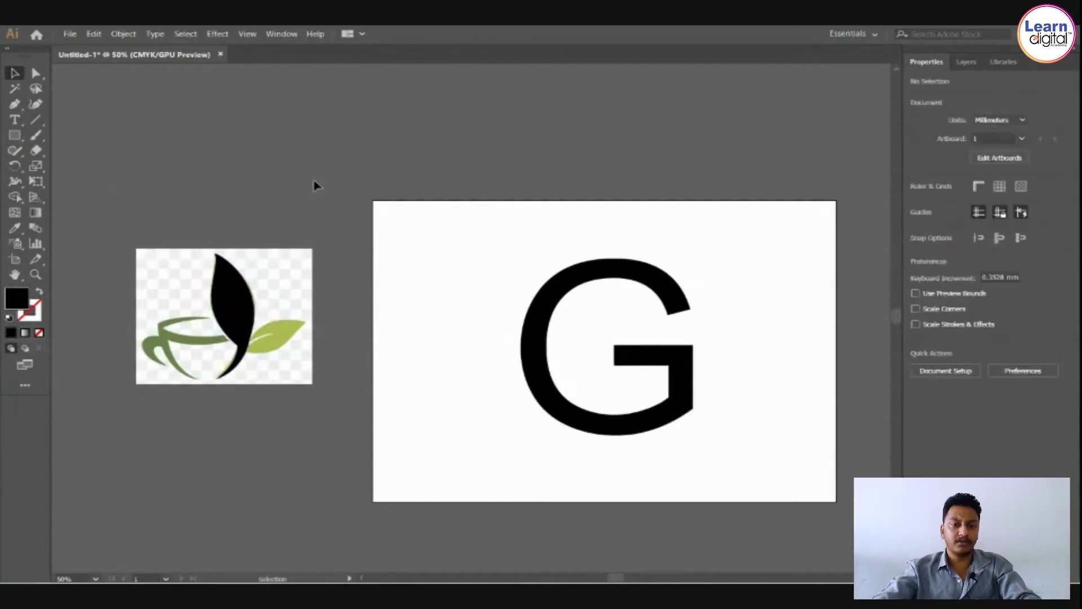
Nudge the black leaf slightly to align it more closely with the reference's tall leaf.
{"action": "key", "text": "ctrl+plus"}
{"action": "key", "text": "ctrl+plus"}
{"action": "key", "text": "ctrl+plus"}
{"action": "key", "text": "ctrl+plus"}
{"action": "left_click_drag", "start_coordinate": [230, 408], "coordinate": [734, 334]}
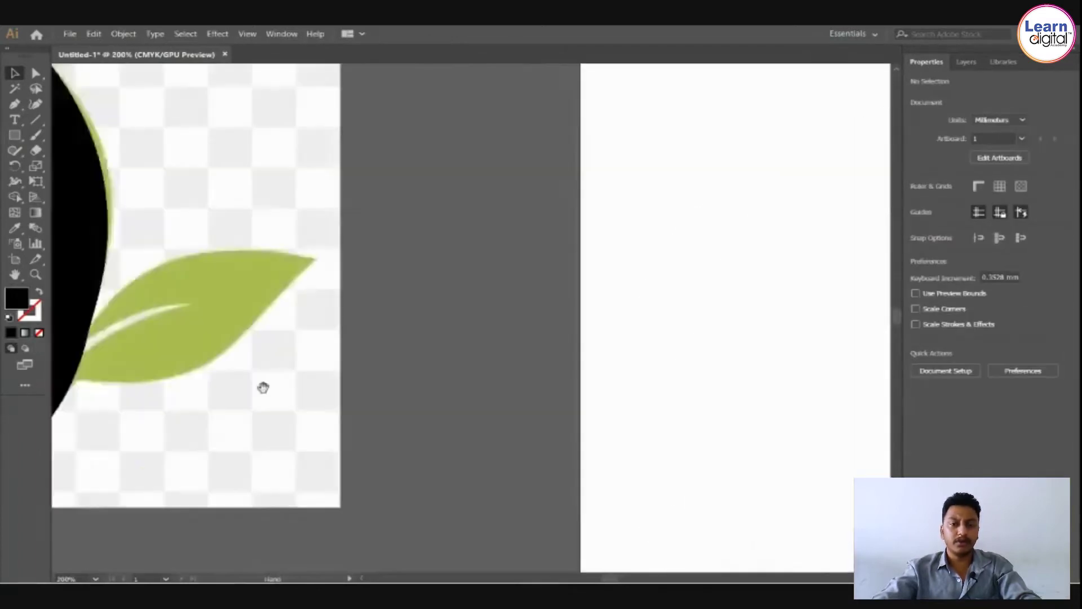
{"action": "left_click_drag", "start_coordinate": [135, 406], "coordinate": [495, 394]}
{"action": "left_click_drag", "start_coordinate": [429, 297], "coordinate": [427, 293]}
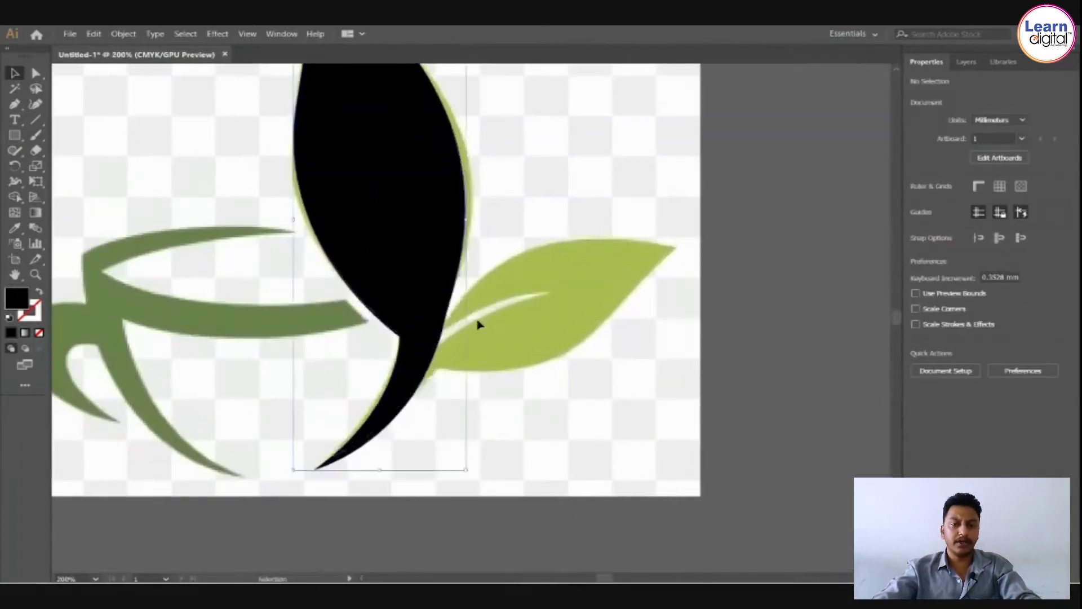
Trace the reference's smaller side leaf with the Pen tool as a closed, black-filled shape, starting and ending at its pointed tip.
{"action": "left_click_drag", "start_coordinate": [526, 324], "coordinate": [495, 397]}
{"action": "left_click_drag", "start_coordinate": [490, 351], "coordinate": [464, 297]}
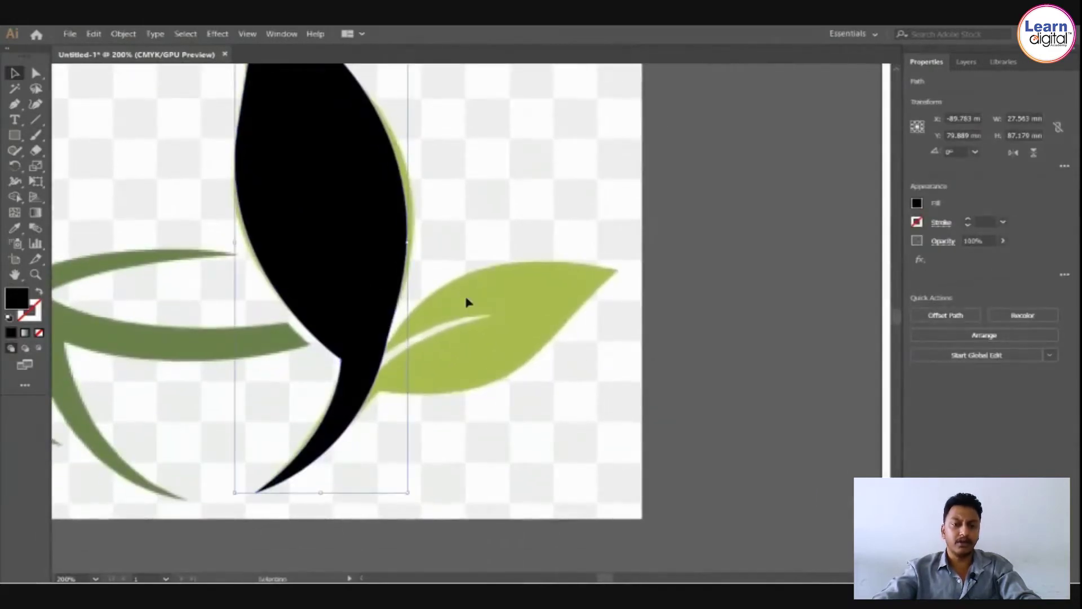
{"action": "key", "text": "p"}
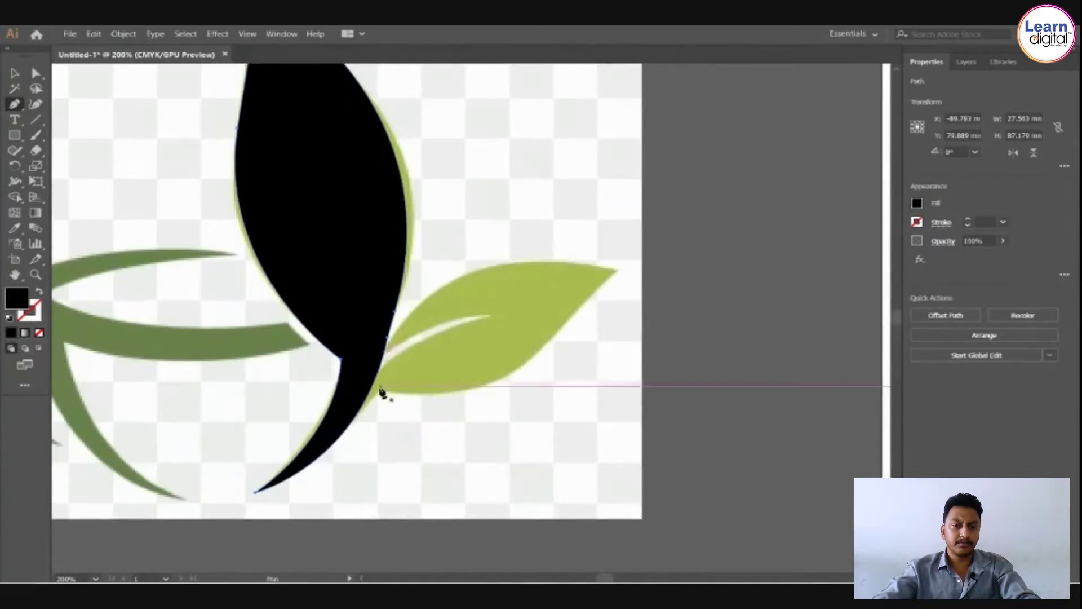
{"action": "left_click", "coordinate": [386, 351]}
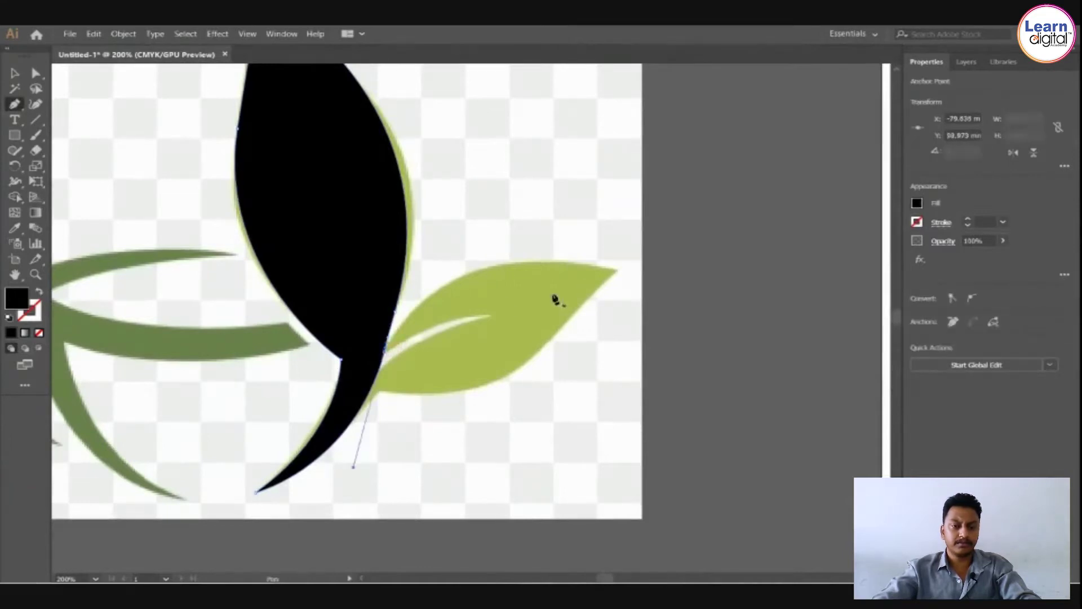
{"action": "left_click", "coordinate": [616, 270]}
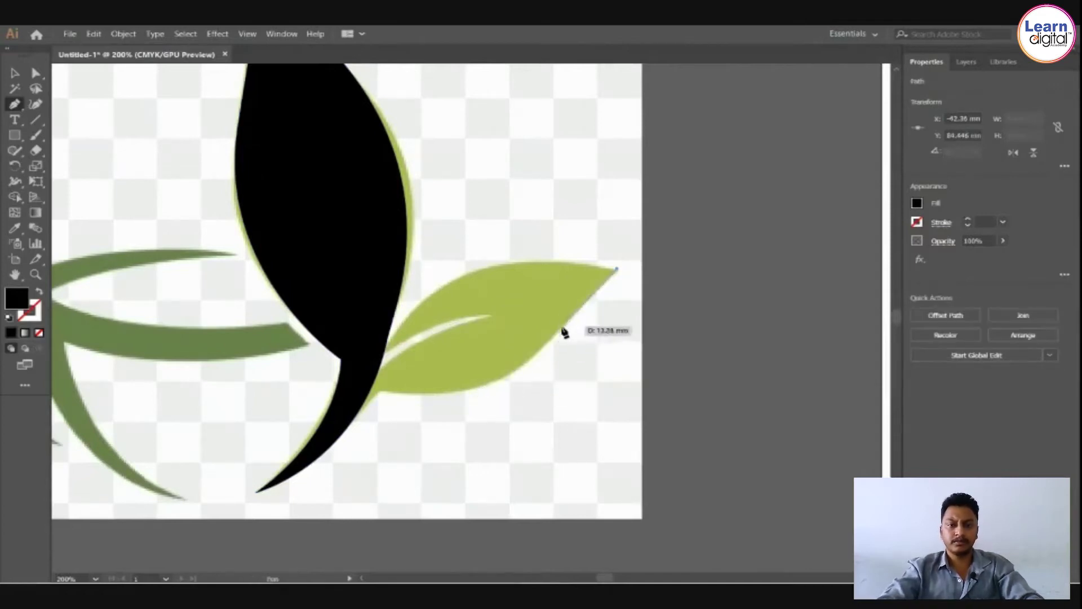
{"action": "left_click", "coordinate": [551, 348]}
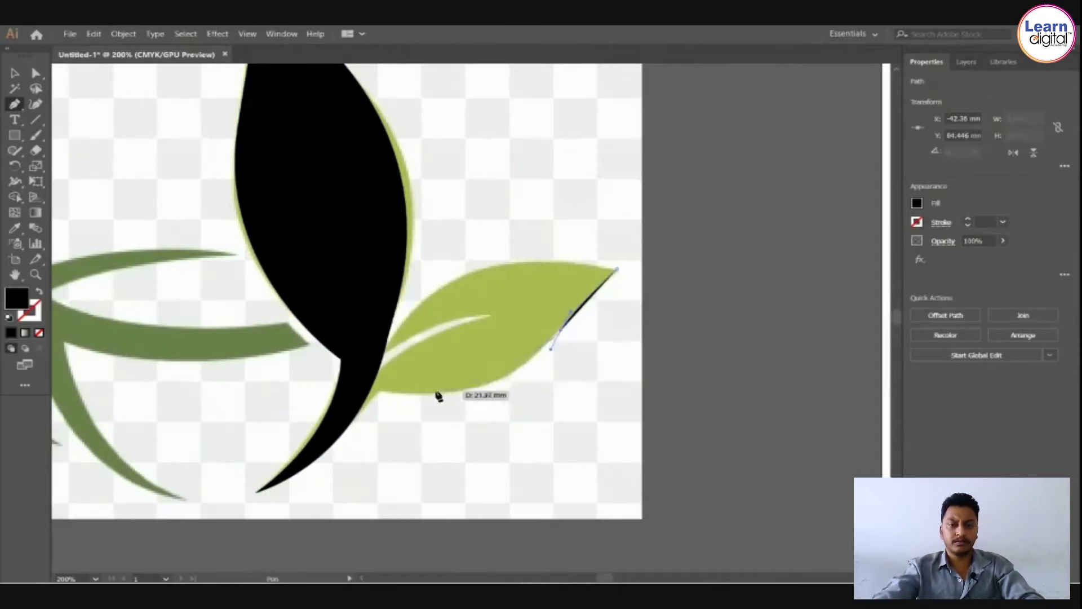
{"action": "left_click_drag", "start_coordinate": [439, 390], "coordinate": [395, 401]}
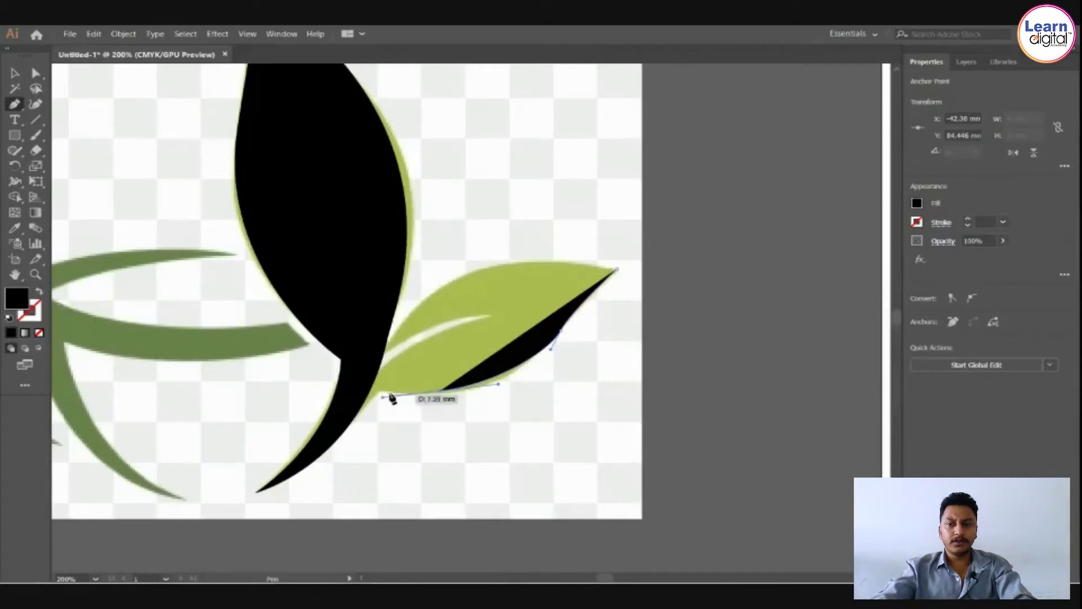
{"action": "left_click", "coordinate": [376, 393]}
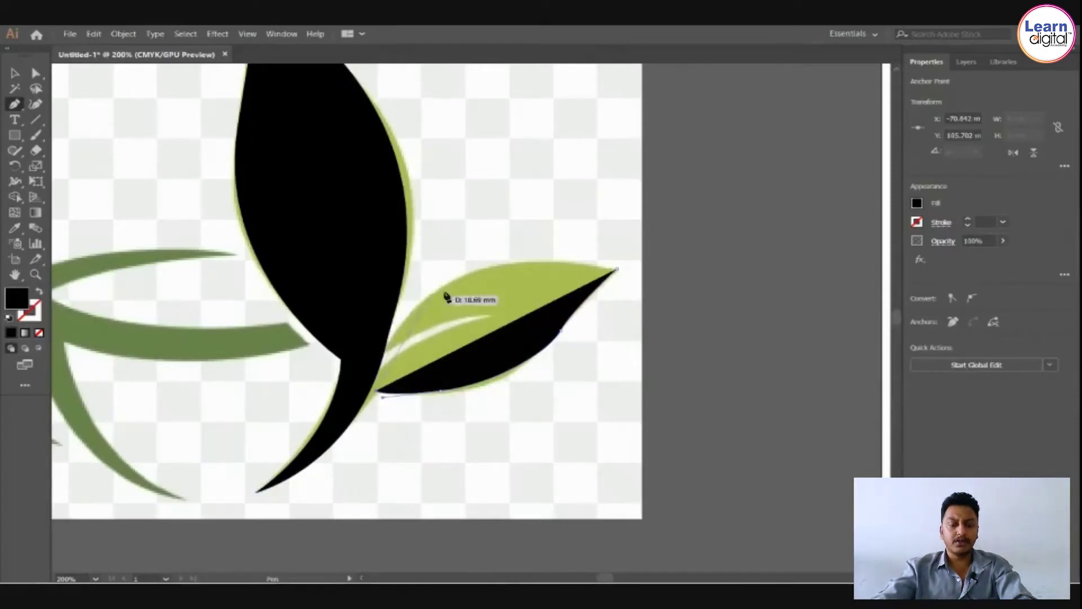
{"action": "left_click_drag", "start_coordinate": [503, 270], "coordinate": [523, 261]}
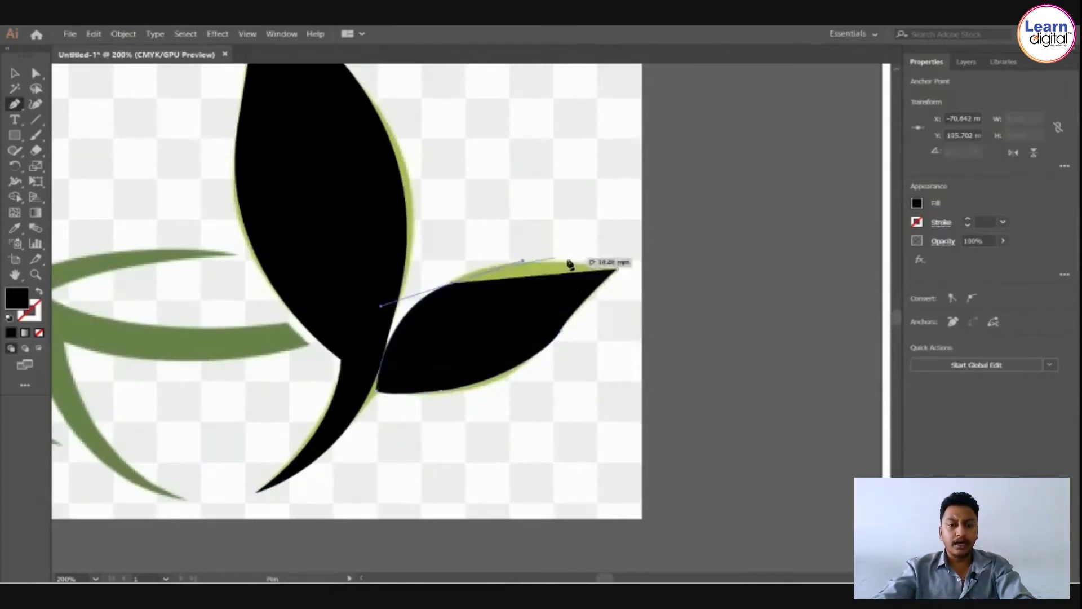
{"action": "left_click_drag", "start_coordinate": [619, 273], "coordinate": [687, 285]}
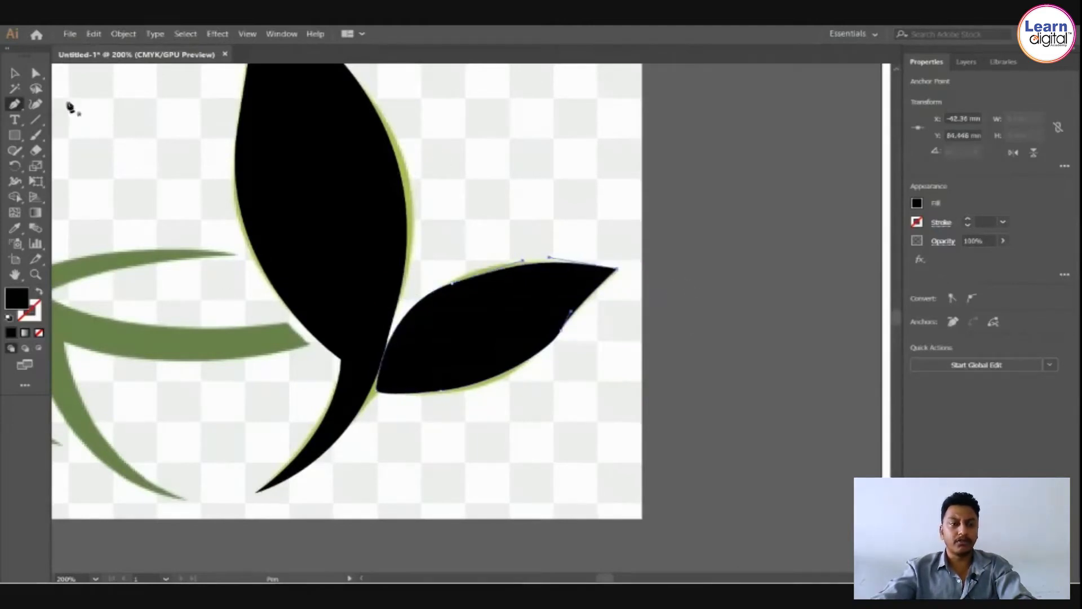
Move the small leaf's upper-edge anchor and the lower-edge anchor nearest its tip outward to match the reference outline.
{"action": "key", "text": "a"}
{"action": "left_click", "coordinate": [454, 284]}
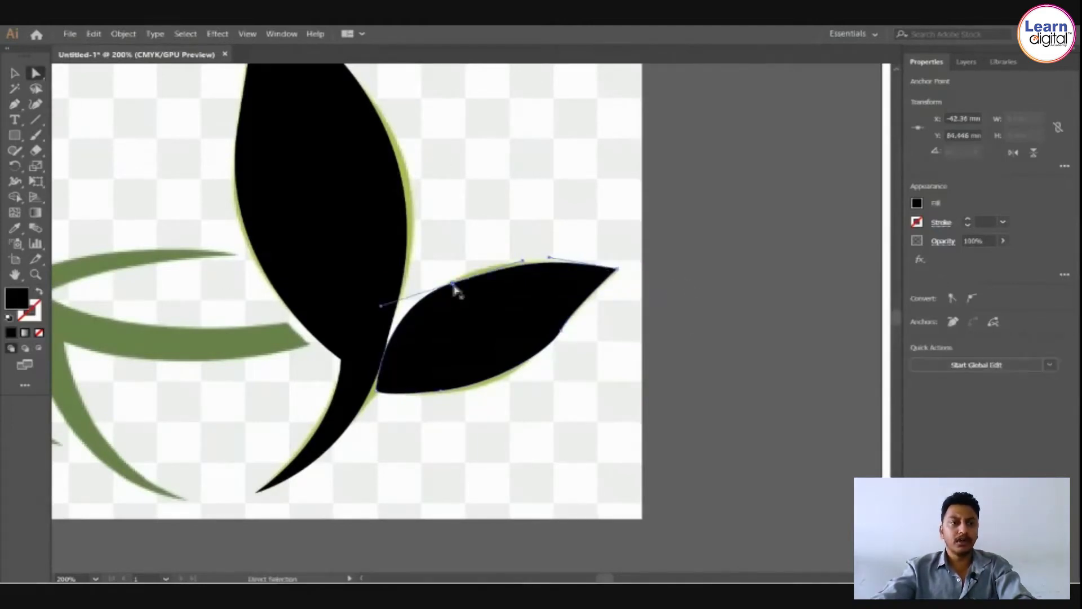
{"action": "left_click_drag", "start_coordinate": [453, 284], "coordinate": [467, 275]}
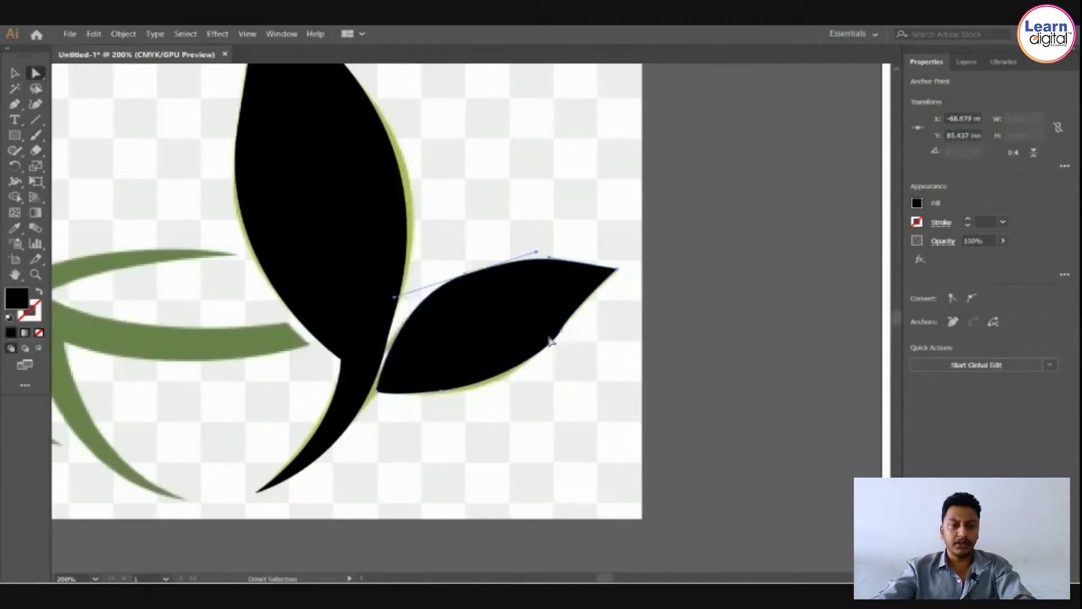
{"action": "left_click_drag", "start_coordinate": [561, 333], "coordinate": [554, 340]}
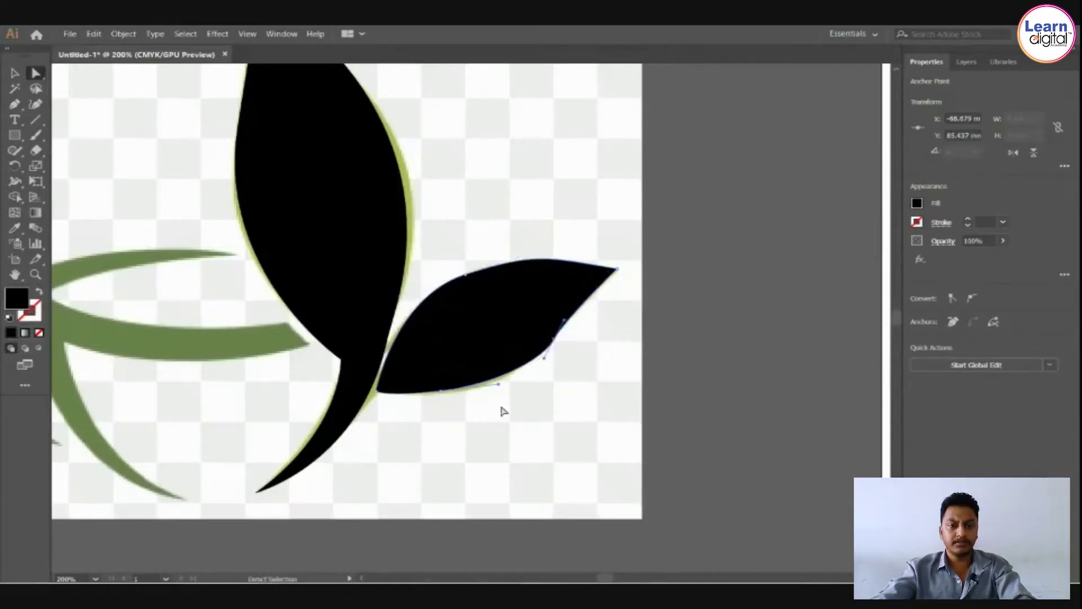
Convert the anchor on the small leaf's upper edge to a smooth point and deselect the shape.
{"action": "left_click", "coordinate": [430, 390]}
{"action": "left_click", "coordinate": [554, 339]}
{"action": "left_click", "coordinate": [442, 390]}
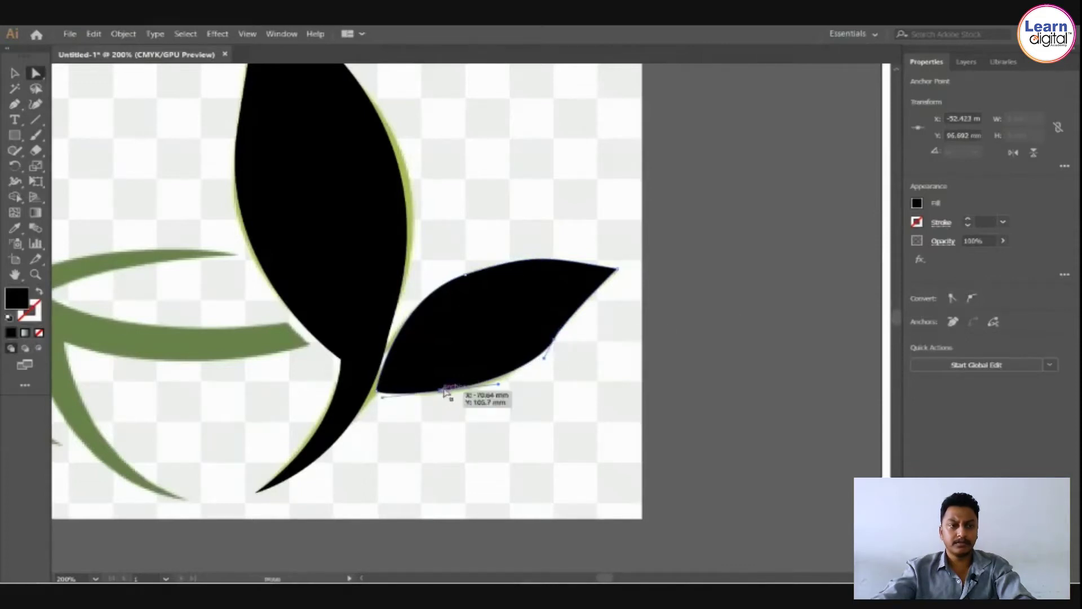
{"action": "left_click", "coordinate": [467, 275]}
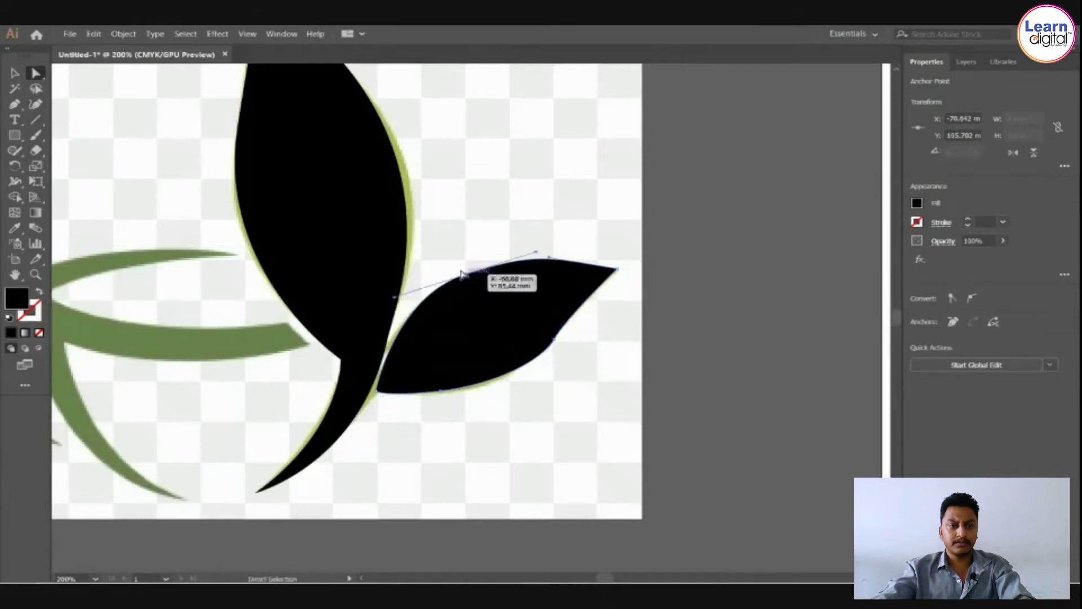
{"action": "left_click", "coordinate": [971, 299]}
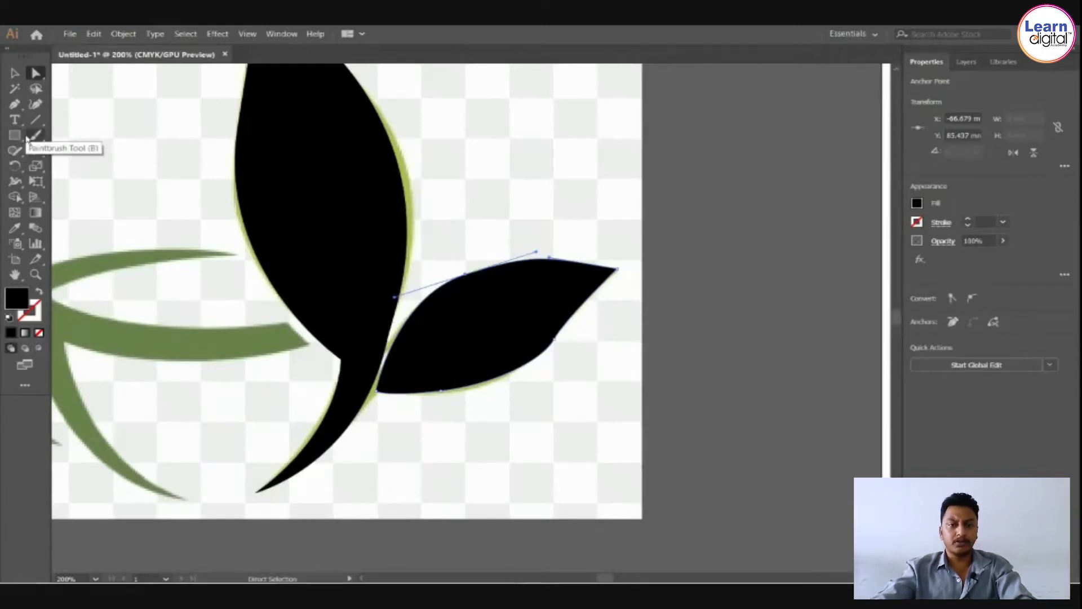
{"action": "left_click", "coordinate": [15, 73]}
{"action": "left_click", "coordinate": [740, 322]}
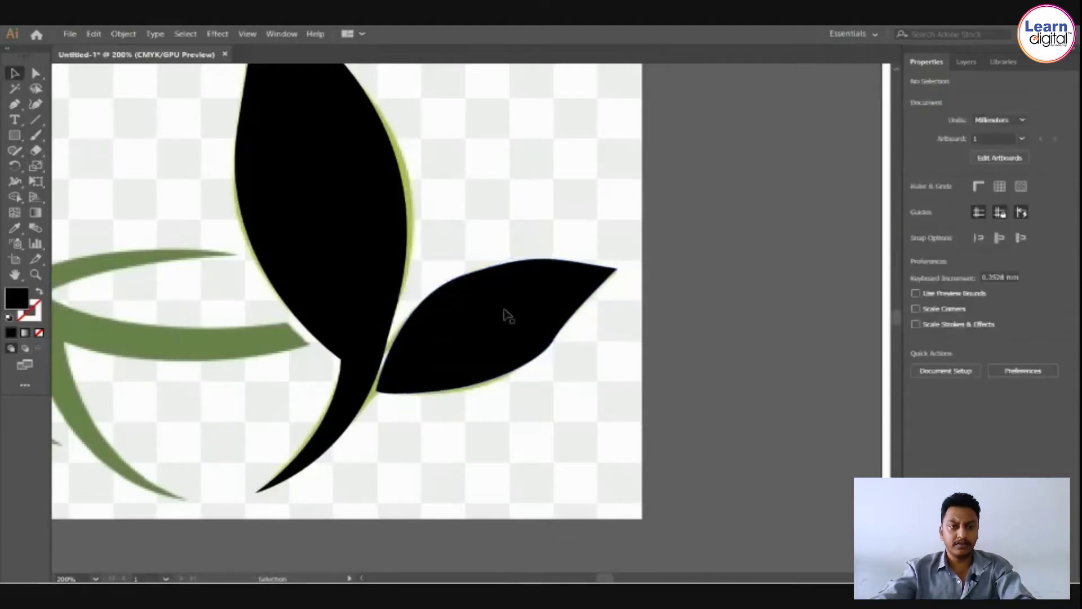
Try moving the small leaf sideways off its reference, and undo the move.
{"action": "left_click_drag", "start_coordinate": [508, 316], "coordinate": [554, 314]}
{"action": "key", "text": "a"}
{"action": "key", "text": "ctrl+z"}
{"action": "key", "text": "ctrl+z"}
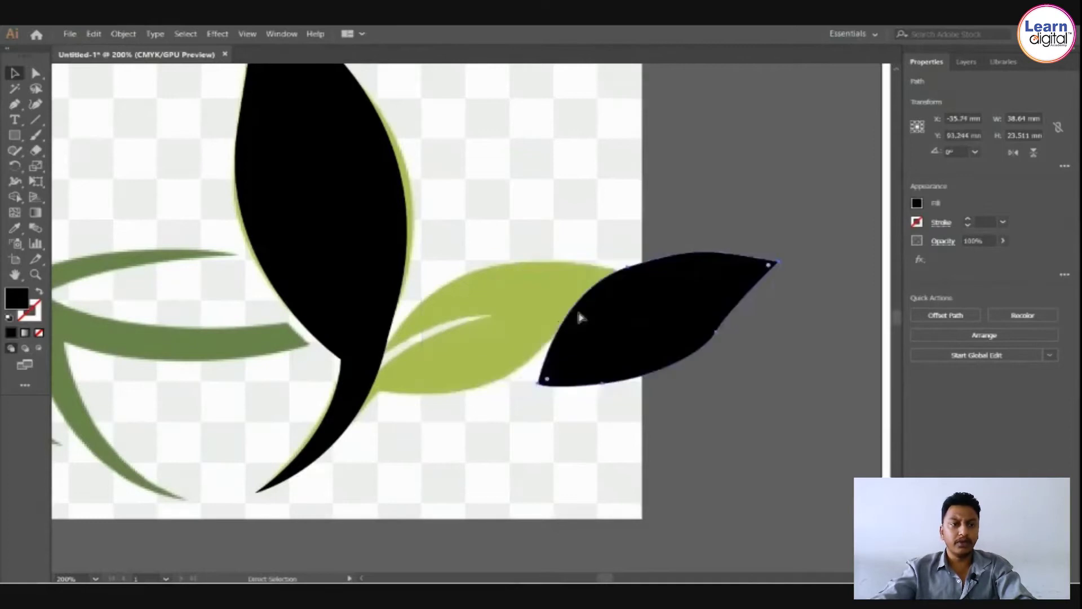
Move both black leaves together off the reference image to the artboard's upper-left edge and deselect them.
{"action": "key", "text": "ctrl+minus"}
{"action": "key", "text": "ctrl+minus"}
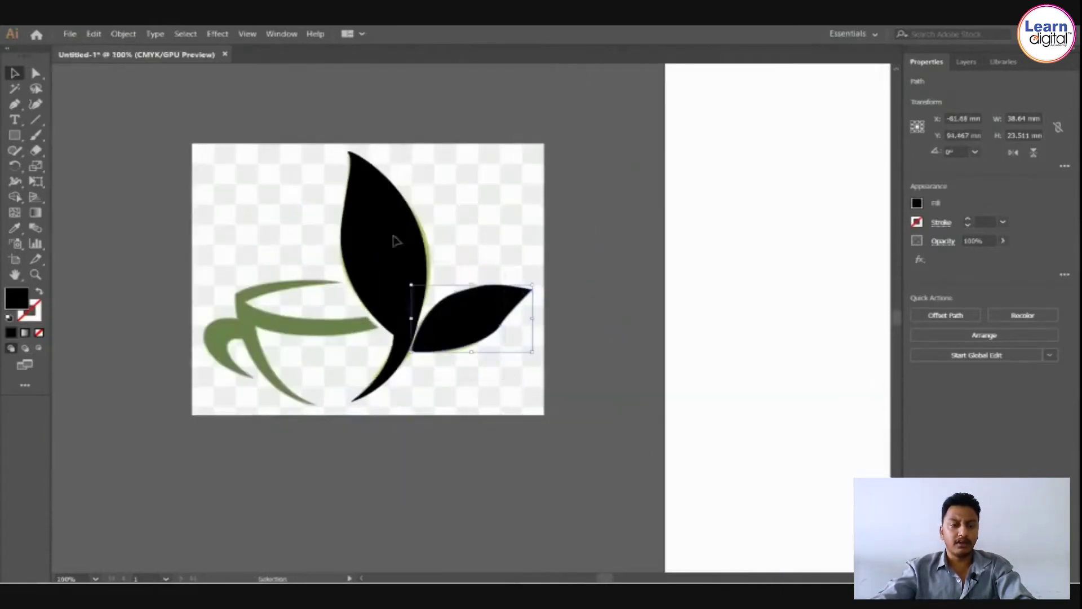
{"action": "left_click", "coordinate": [394, 235], "text": "shift"}
{"action": "left_click_drag", "start_coordinate": [458, 327], "coordinate": [728, 241]}
{"action": "left_click_drag", "start_coordinate": [706, 311], "coordinate": [607, 338]}
{"action": "left_click", "coordinate": [560, 414]}
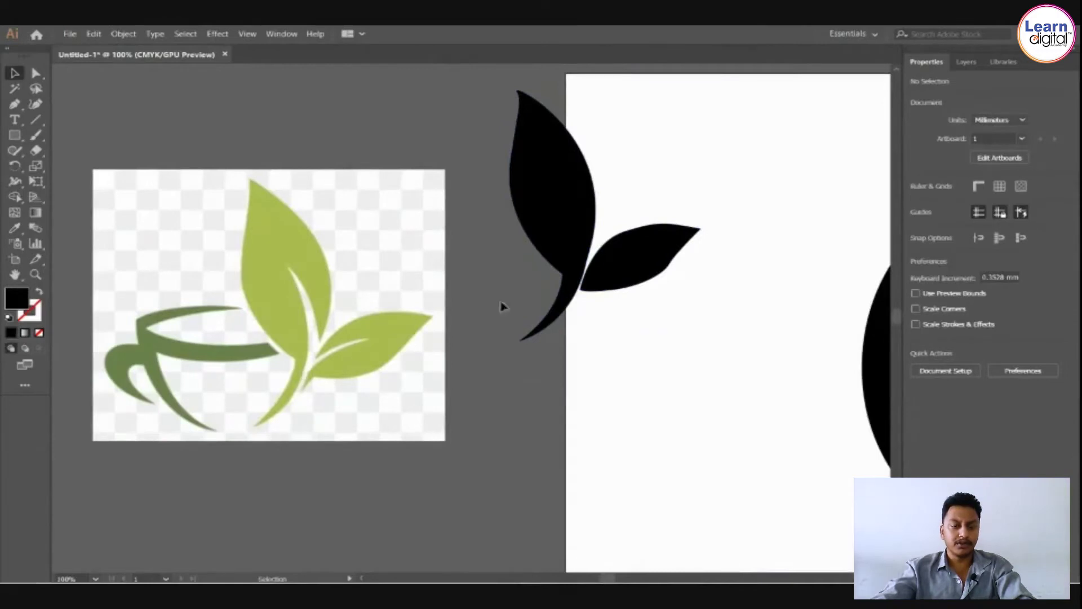
{"action": "left_click", "coordinate": [609, 269]}
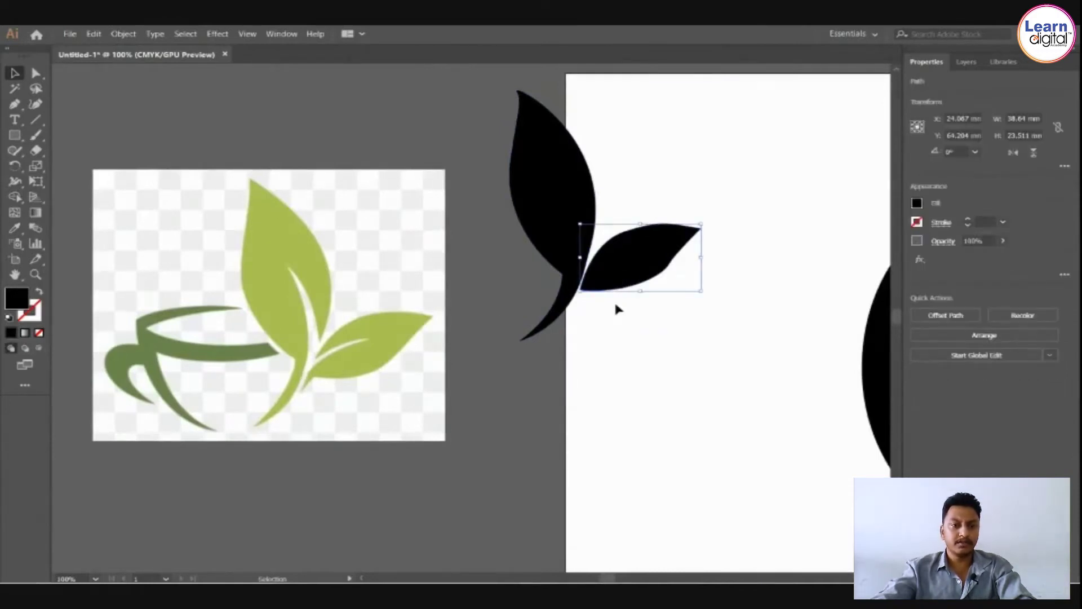
{"action": "left_click", "coordinate": [543, 208], "text": "shift"}
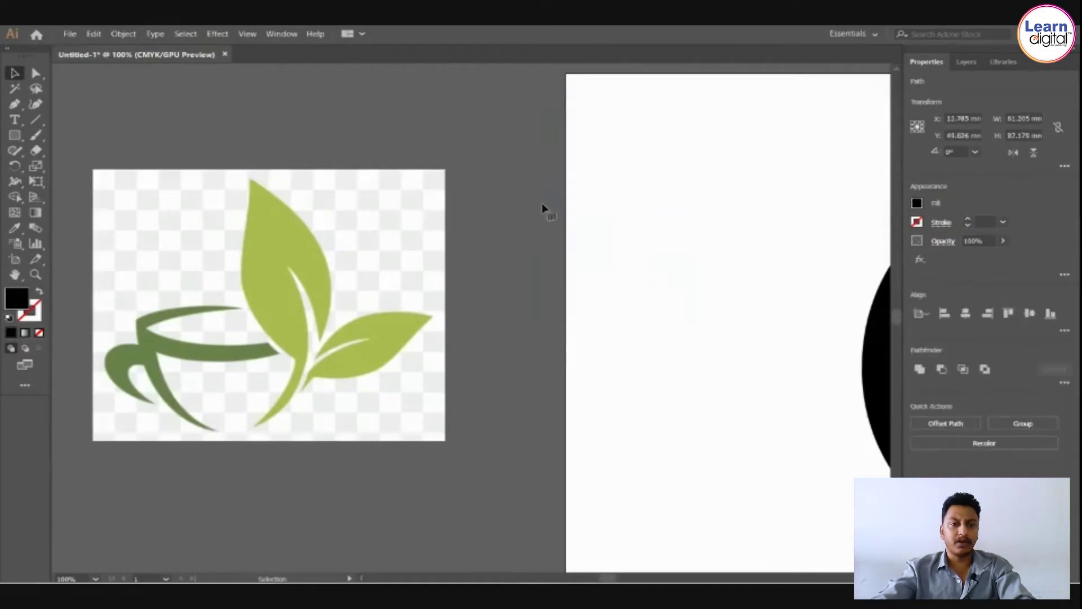
{"action": "left_click", "coordinate": [348, 306]}
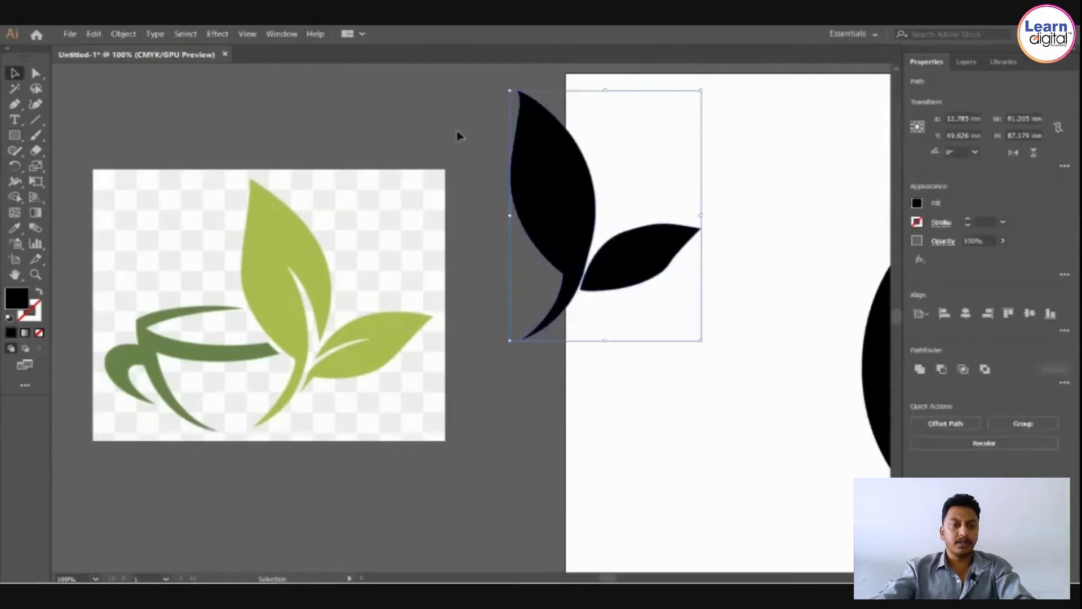
{"action": "left_click", "coordinate": [459, 136]}
Draw an ellipse about 26 by 63 mm over the reference's tall leaf and swap its black fill to the stroke.
{"action": "left_click", "coordinate": [11, 138]}
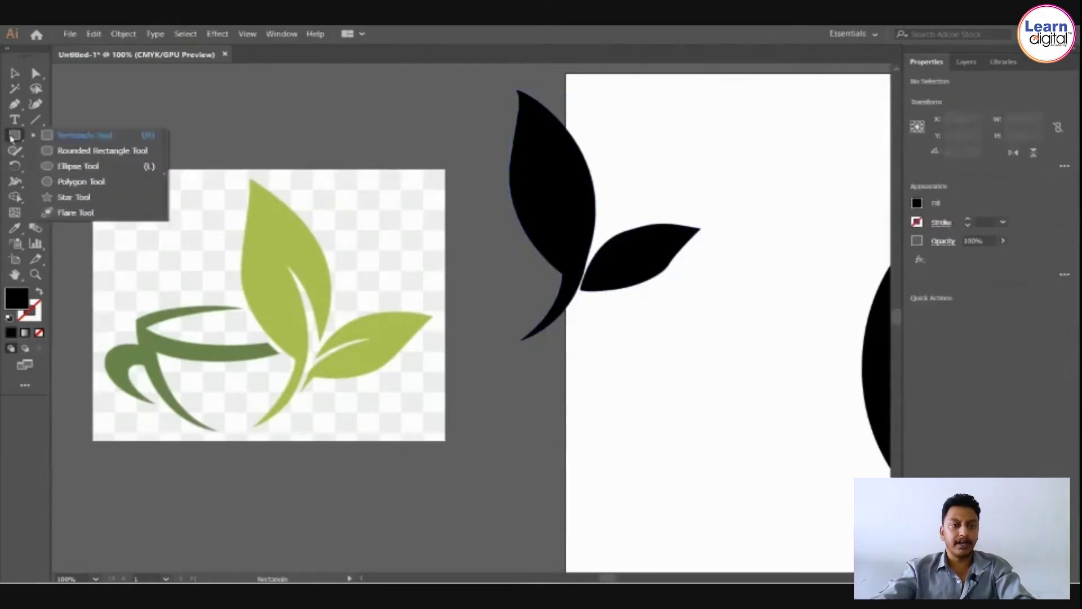
{"action": "left_click", "coordinate": [78, 166]}
{"action": "mouse_move", "coordinate": [248, 202]}
{"action": "left_mouse_down"}
{"action": "mouse_move", "coordinate": [333, 344]}
{"action": "mouse_move", "coordinate": [330, 382]}
{"action": "left_mouse_up"}
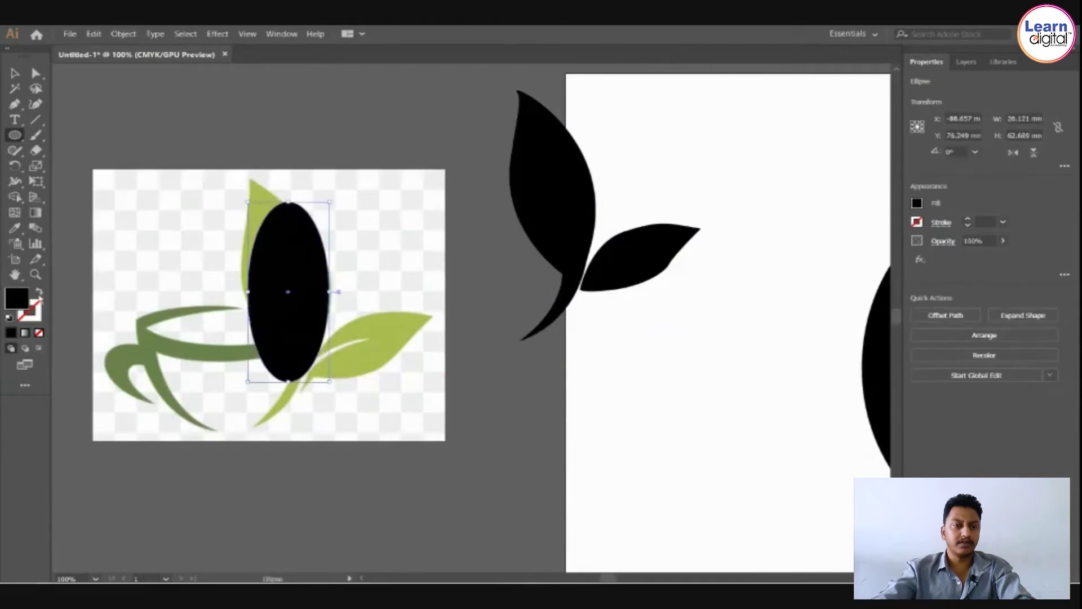
{"action": "left_click", "coordinate": [39, 291]}
Rotate the ellipse about 12°, then move and resize it so its sides follow the tall leaf's outline.
{"action": "left_click", "coordinate": [15, 73]}
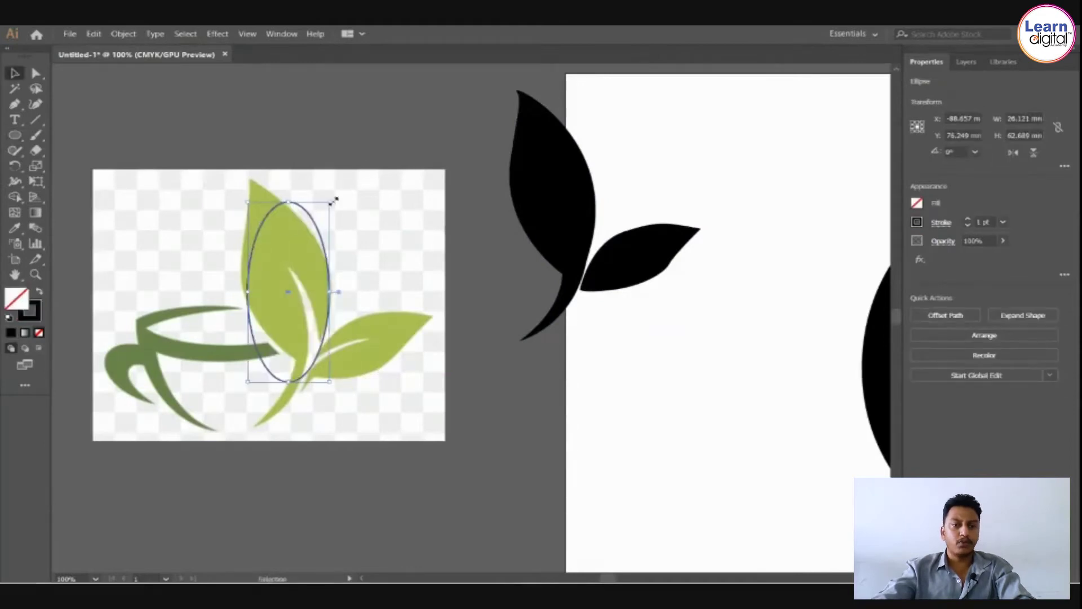
{"action": "left_click_drag", "start_coordinate": [332, 197], "coordinate": [312, 191]}
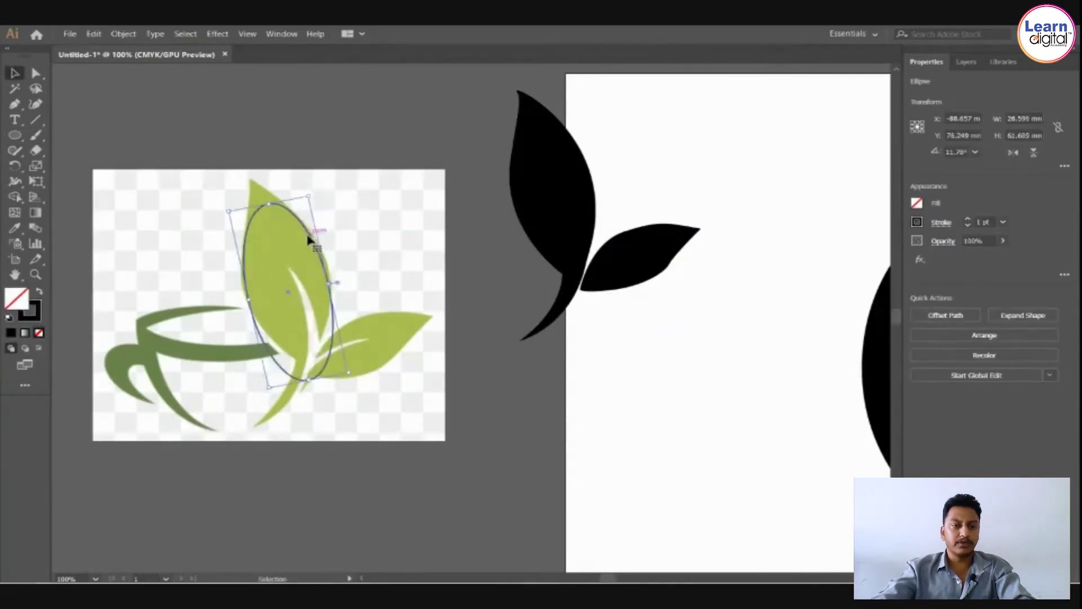
{"action": "left_click_drag", "start_coordinate": [308, 234], "coordinate": [293, 204]}
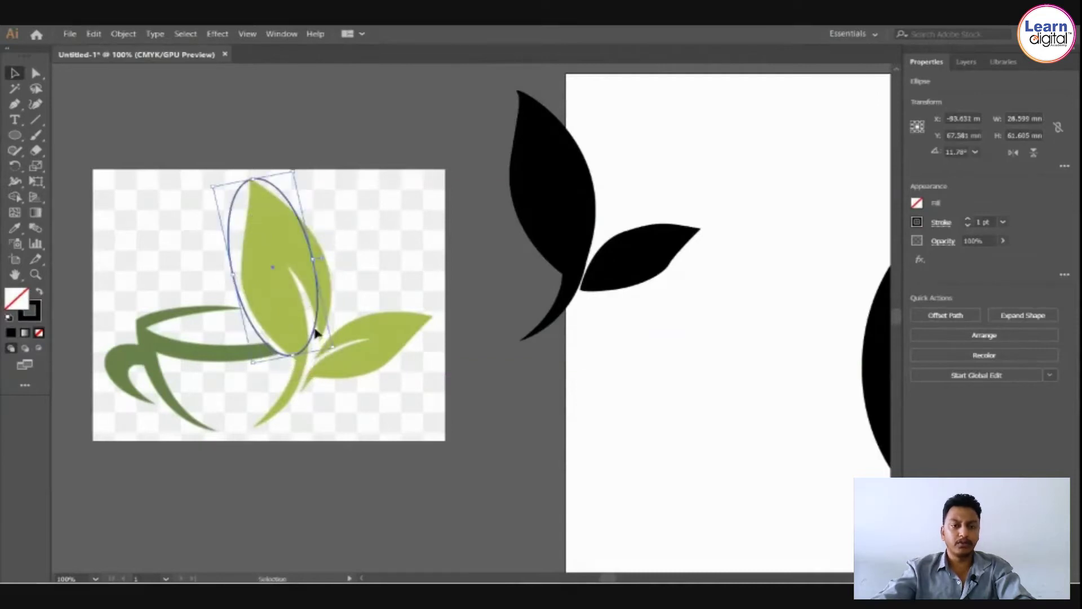
{"action": "left_click_drag", "start_coordinate": [318, 258], "coordinate": [318, 230]}
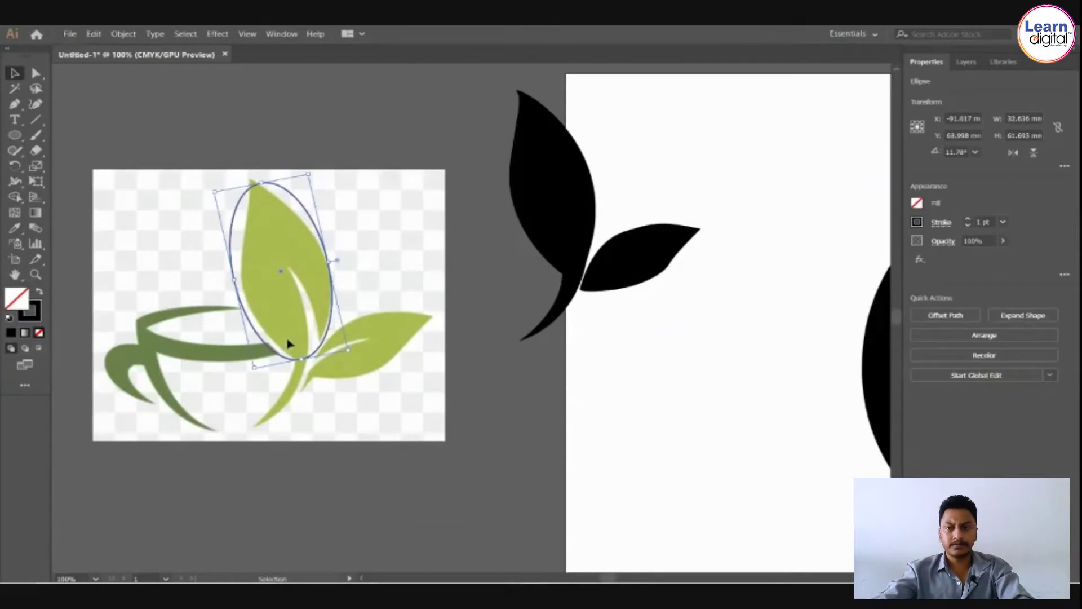
{"action": "left_click_drag", "start_coordinate": [237, 280], "coordinate": [245, 279]}
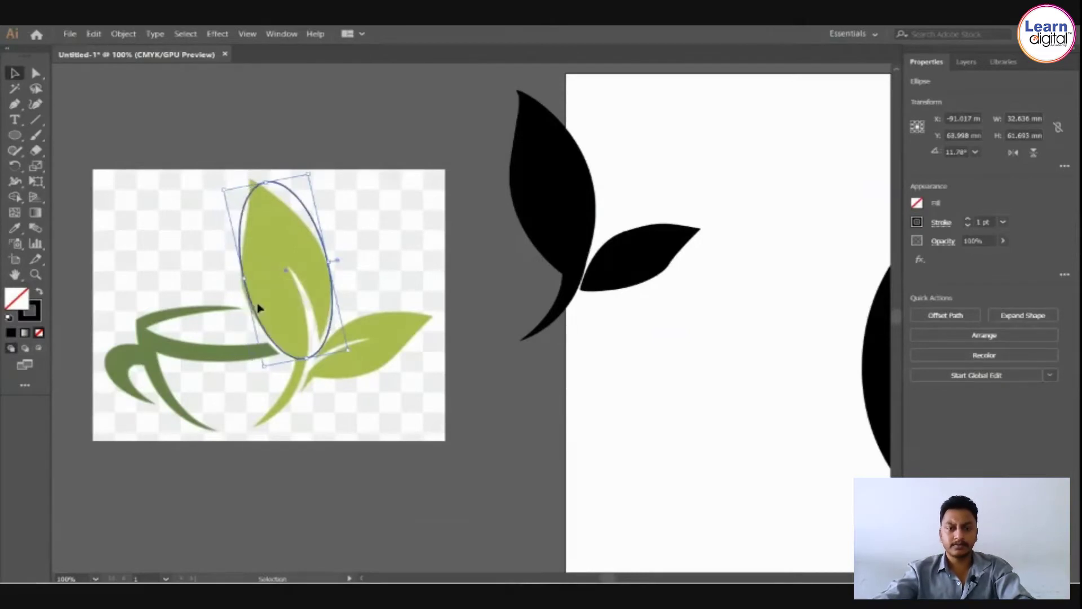
Reshape the ellipse's top into the tall leaf's pointed tip, adding and adjusting an anchor so the upper curves follow the reference.
{"action": "key", "text": "a"}
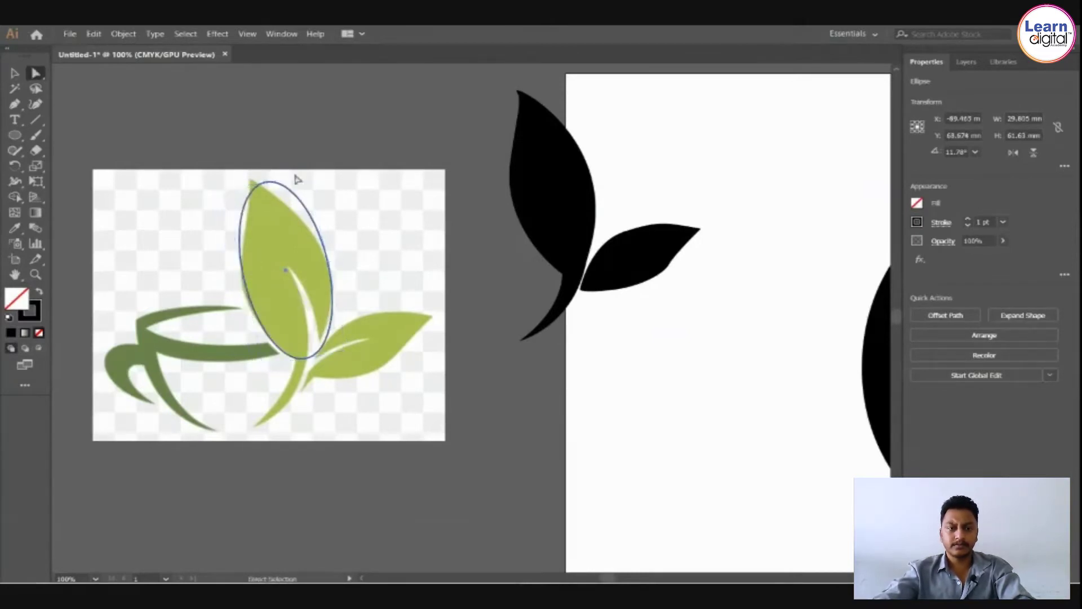
{"action": "left_click_drag", "start_coordinate": [269, 189], "coordinate": [253, 180]}
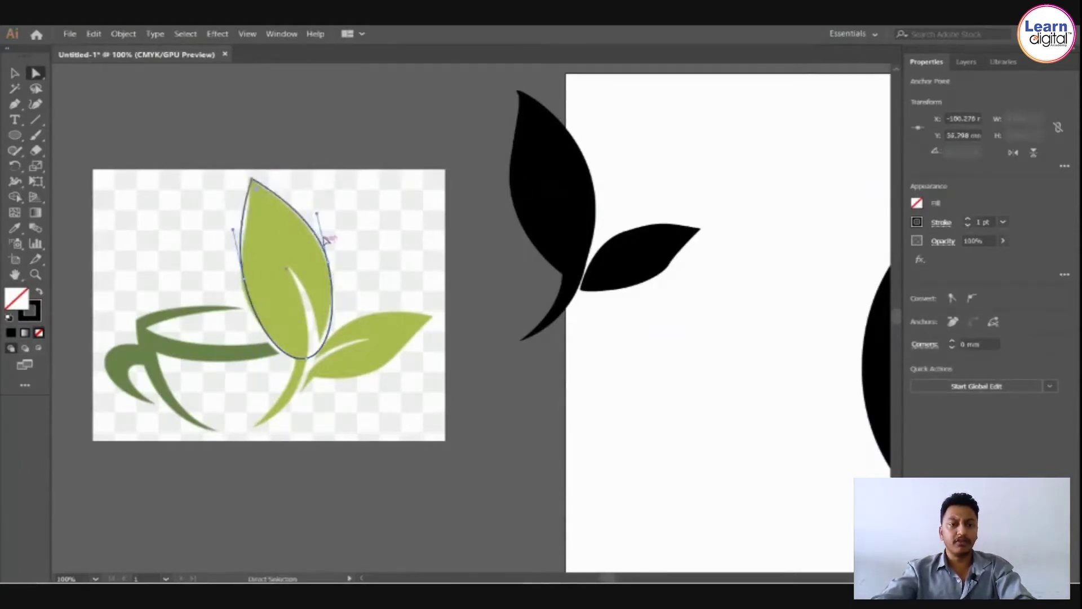
{"action": "left_click_drag", "start_coordinate": [319, 218], "coordinate": [319, 212]}
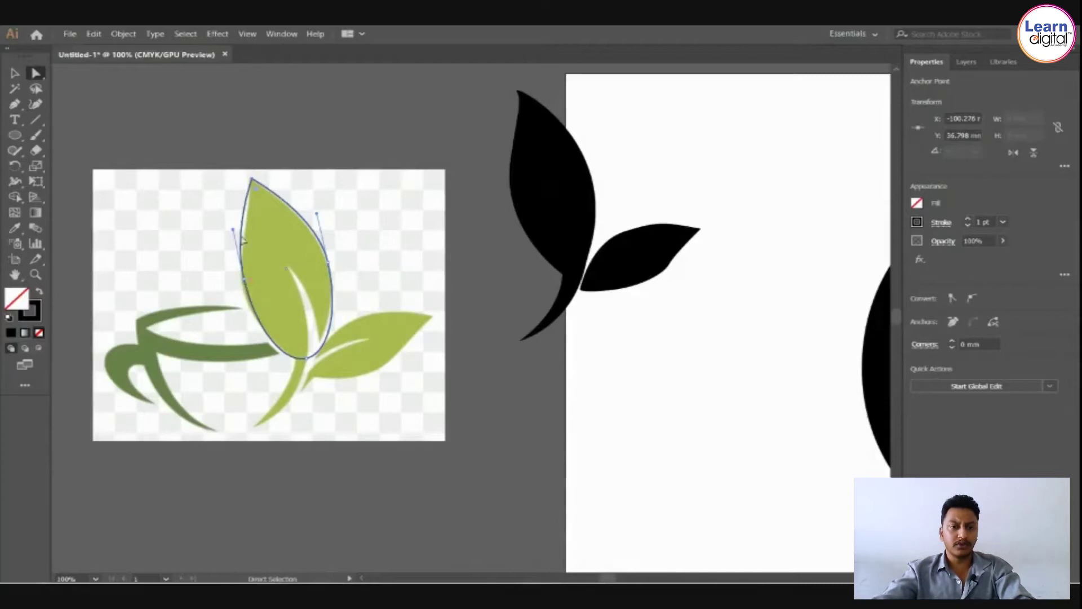
{"action": "left_click", "coordinate": [15, 104]}
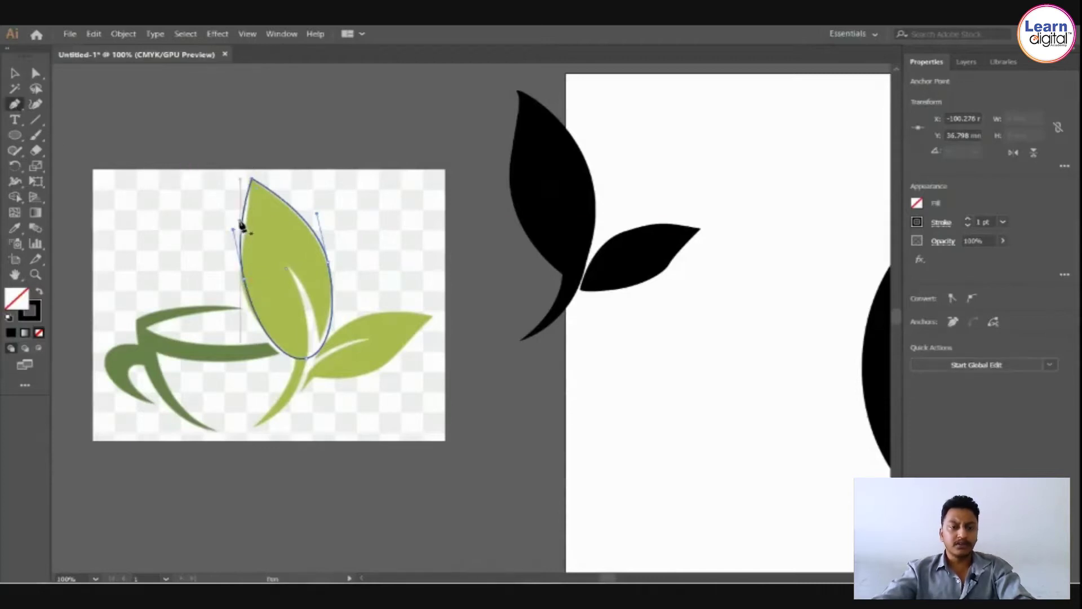
{"action": "key", "text": "a"}
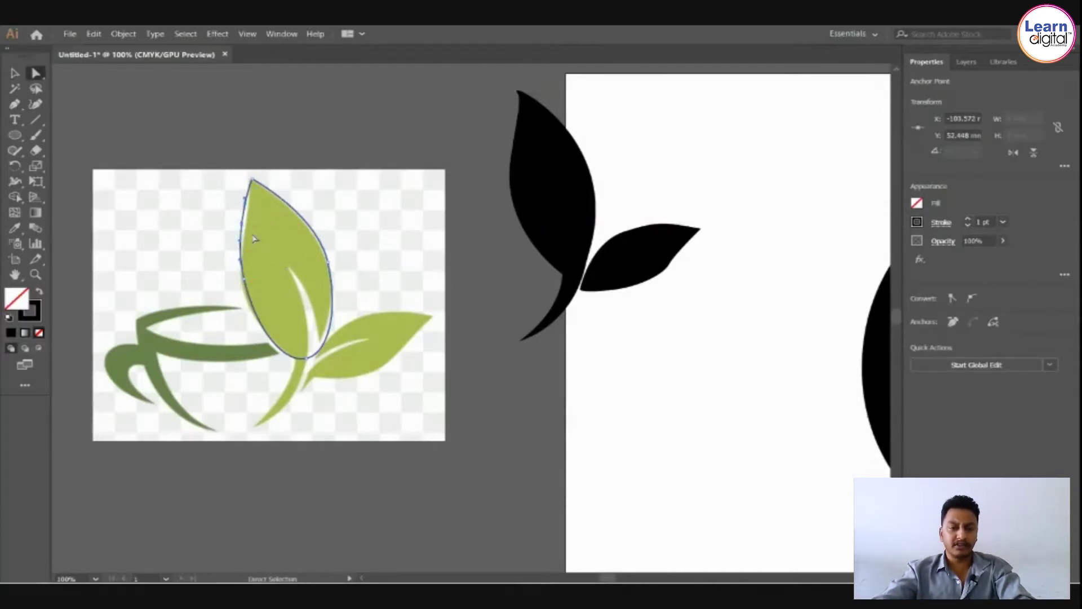
{"action": "left_click_drag", "start_coordinate": [243, 224], "coordinate": [245, 218]}
{"action": "left_click", "coordinate": [365, 142]}
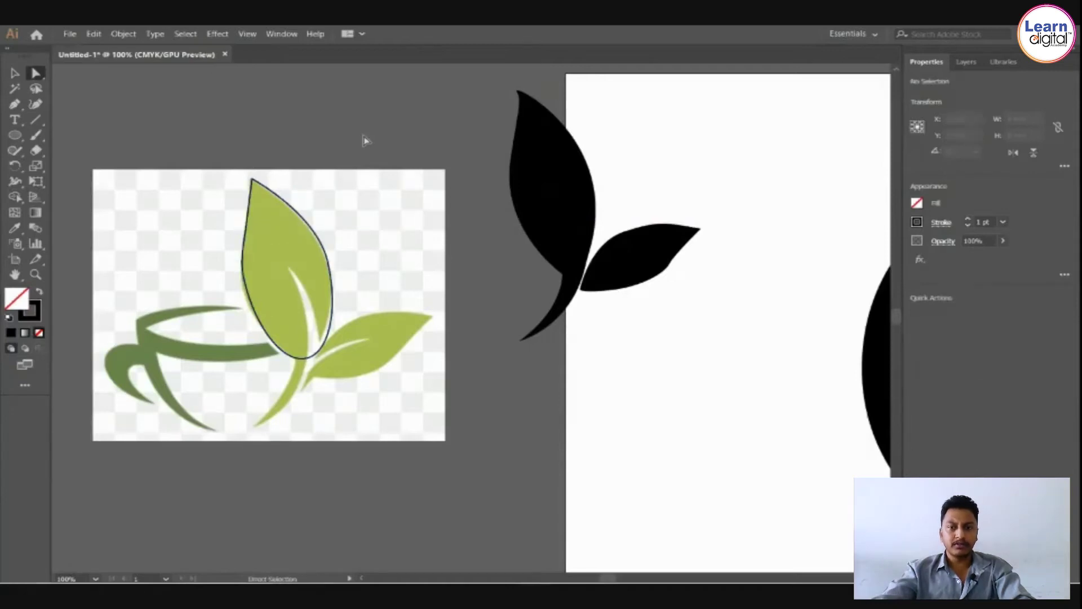
Reposition the anchor on the tall leaf outline's outer edge to match the reference, and deselect the outline.
{"action": "left_click", "coordinate": [252, 294]}
{"action": "left_click_drag", "start_coordinate": [248, 286], "coordinate": [248, 300]}
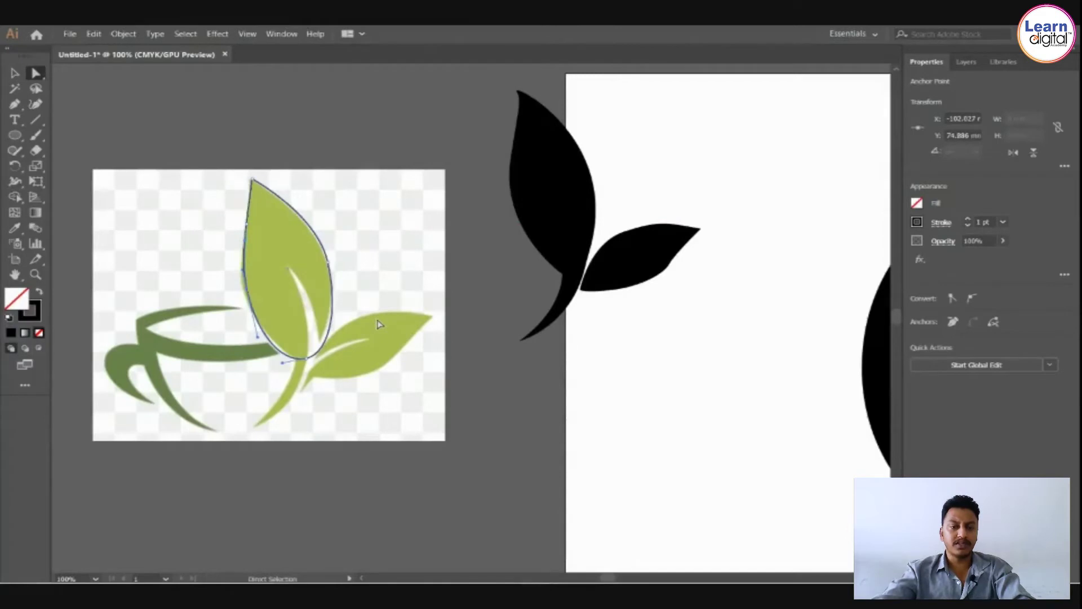
{"action": "key", "text": "Up"}
{"action": "key", "text": "Left"}
{"action": "key", "text": "Left"}
{"action": "key", "text": "Left"}
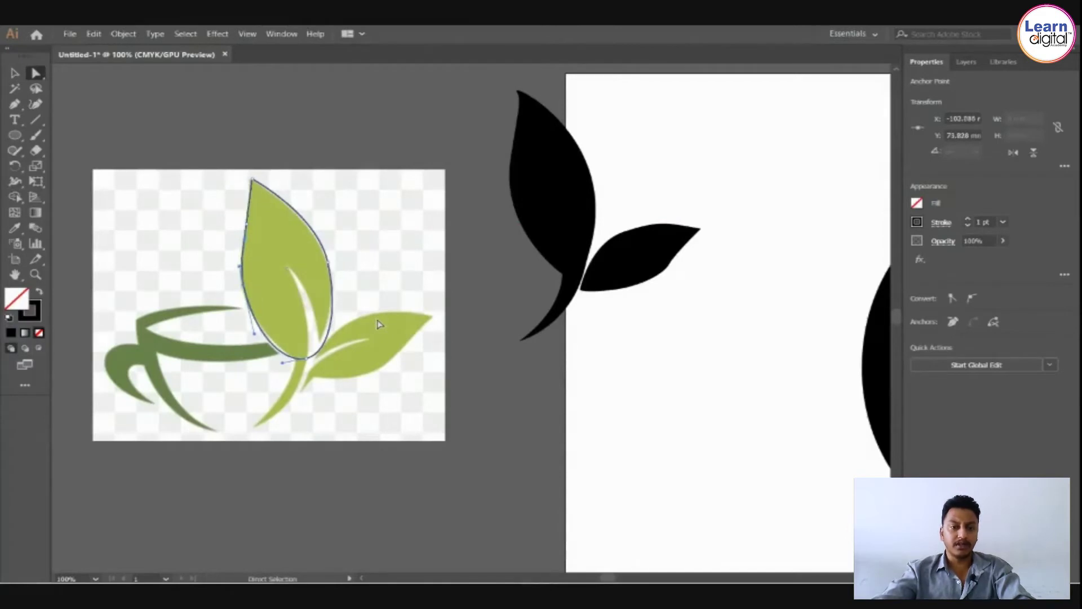
{"action": "left_click", "coordinate": [15, 73]}
{"action": "left_click", "coordinate": [466, 405]}
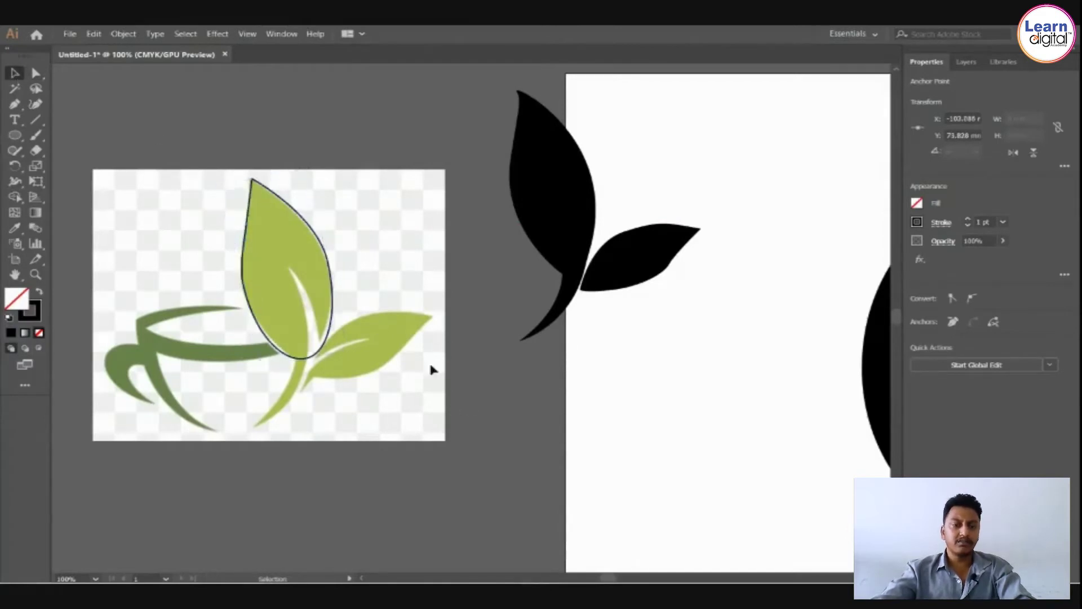
Duplicate the tall leaf outline toward the small leaf, rotate the copy a quarter turn and reflect it across the horizontal axis.
{"action": "left_click_drag", "start_coordinate": [319, 358], "coordinate": [373, 392]}
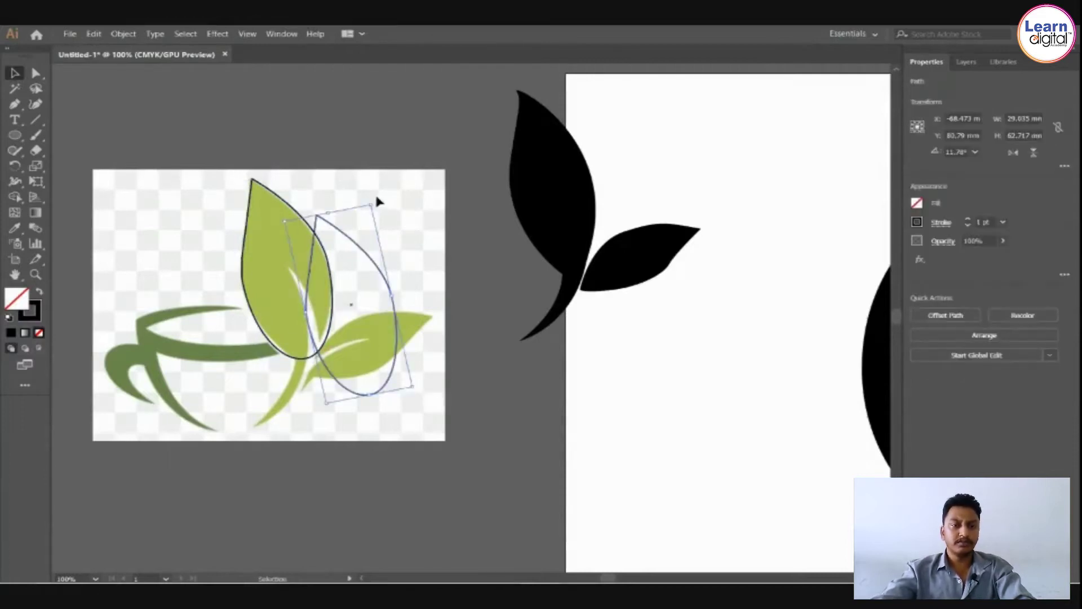
{"action": "left_click_drag", "start_coordinate": [379, 203], "coordinate": [458, 328]}
{"action": "right_click", "coordinate": [320, 274]}
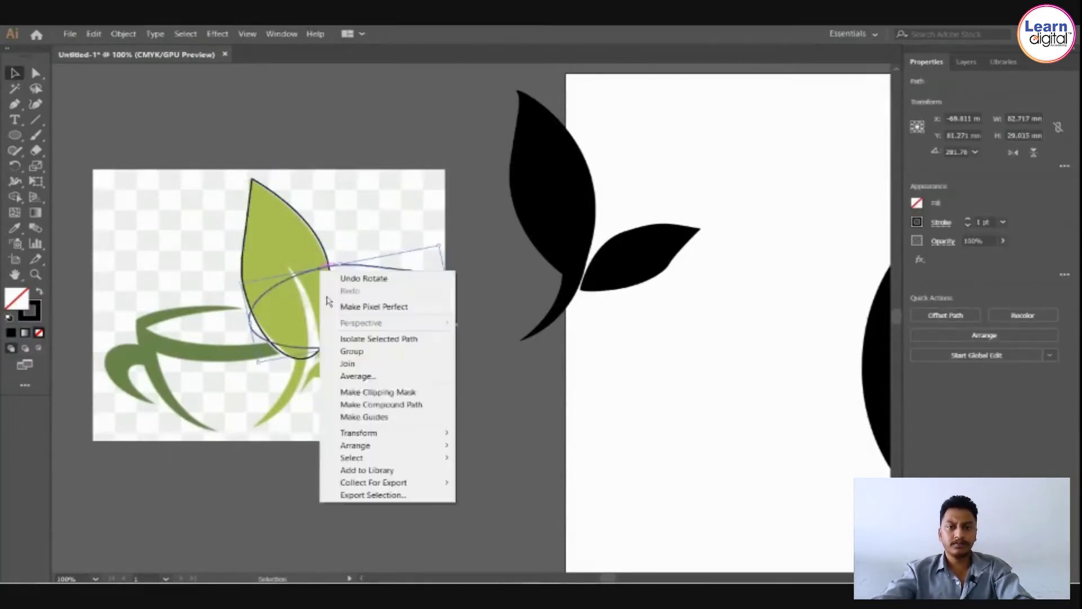
{"action": "mouse_move", "coordinate": [373, 433]}
{"action": "left_click", "coordinate": [488, 474]}
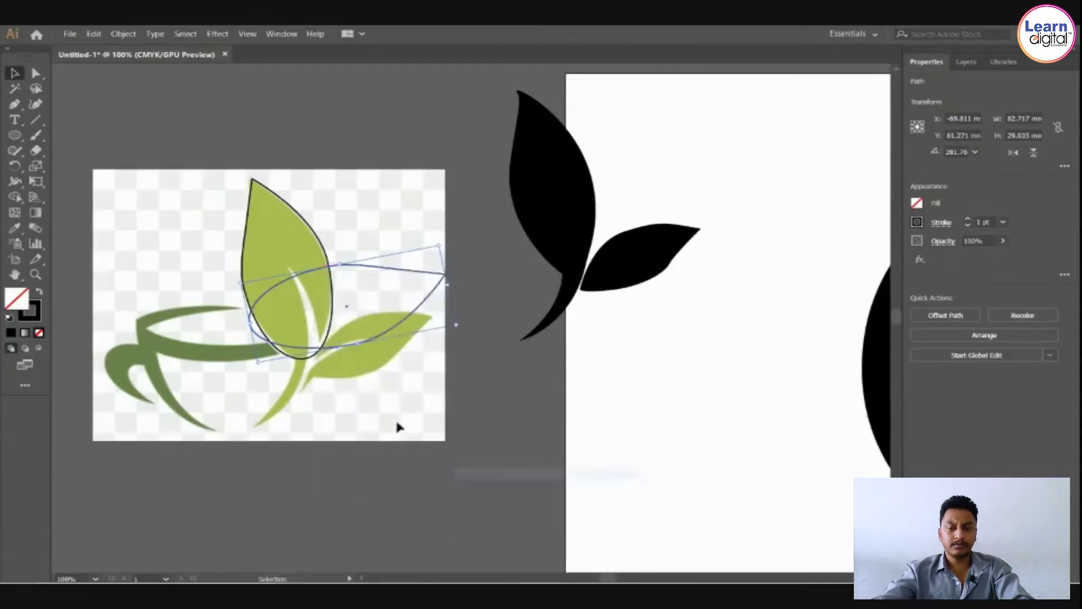
{"action": "left_click", "coordinate": [769, 350]}
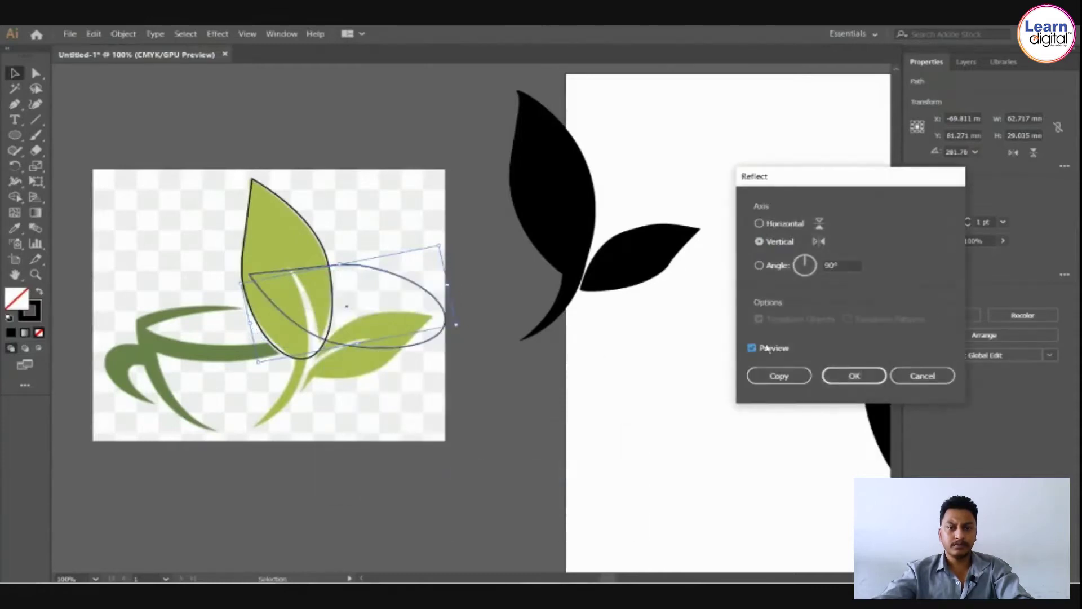
{"action": "left_click", "coordinate": [761, 224]}
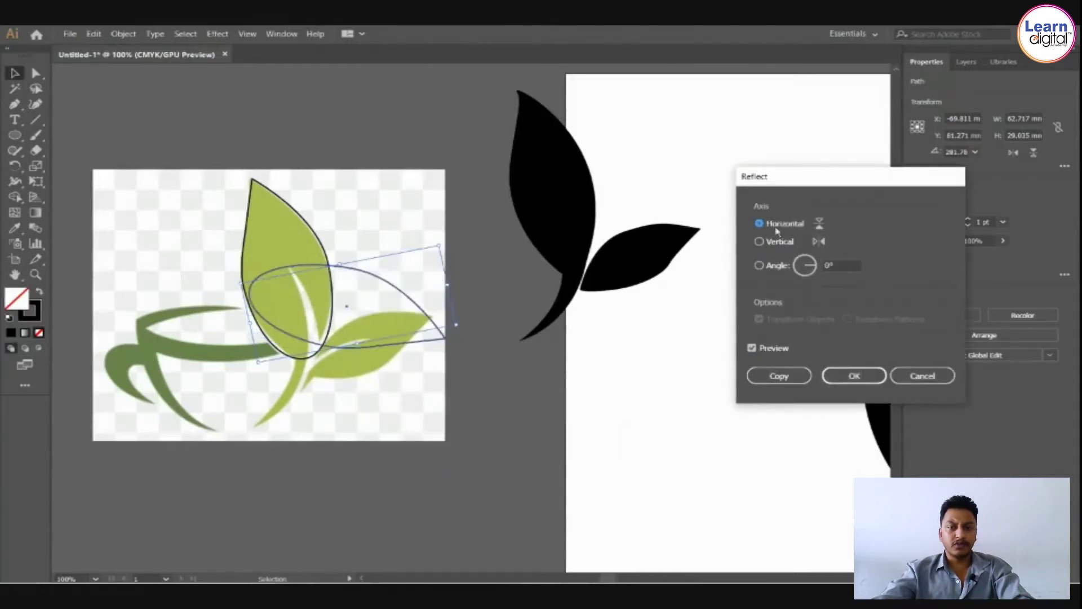
{"action": "left_click", "coordinate": [853, 376]}
Move, shrink and rotate the copied outline to about 37 by 20 mm so it roughly covers the small leaf.
{"action": "left_click_drag", "start_coordinate": [285, 274], "coordinate": [406, 354]}
{"action": "key", "text": "a"}
{"action": "key", "text": "ctrl+plus"}
{"action": "key", "text": "v"}
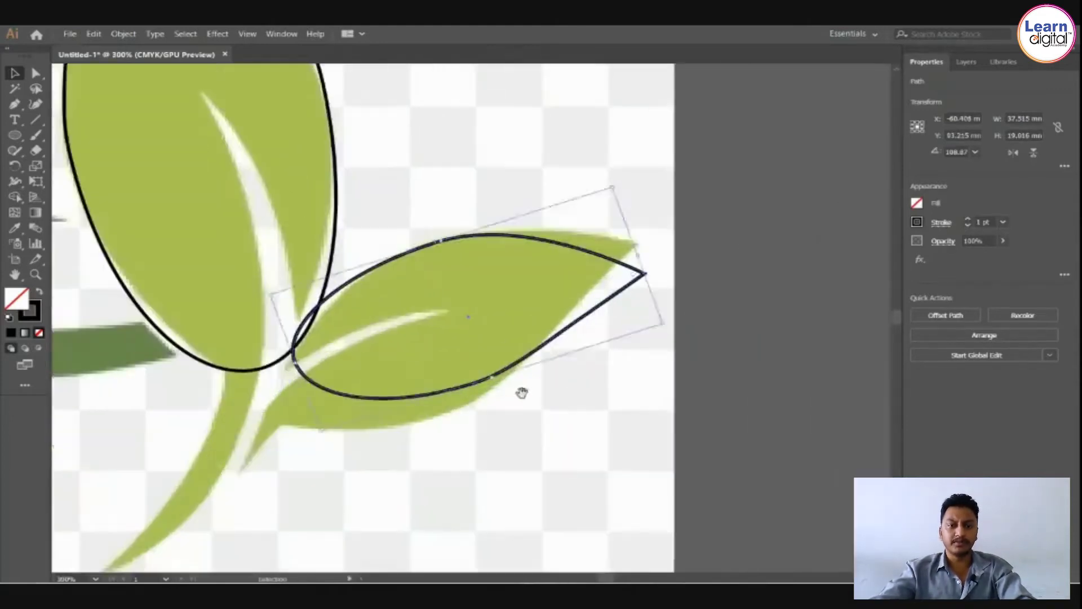
{"action": "key", "text": "ctrl+plus"}
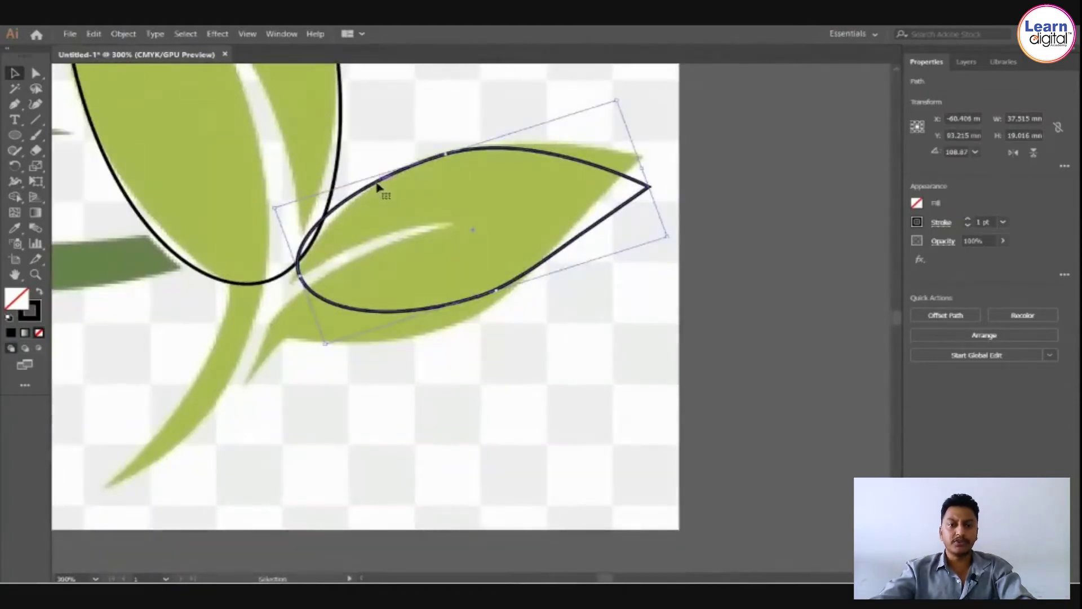
{"action": "left_click_drag", "start_coordinate": [319, 342], "coordinate": [328, 361]}
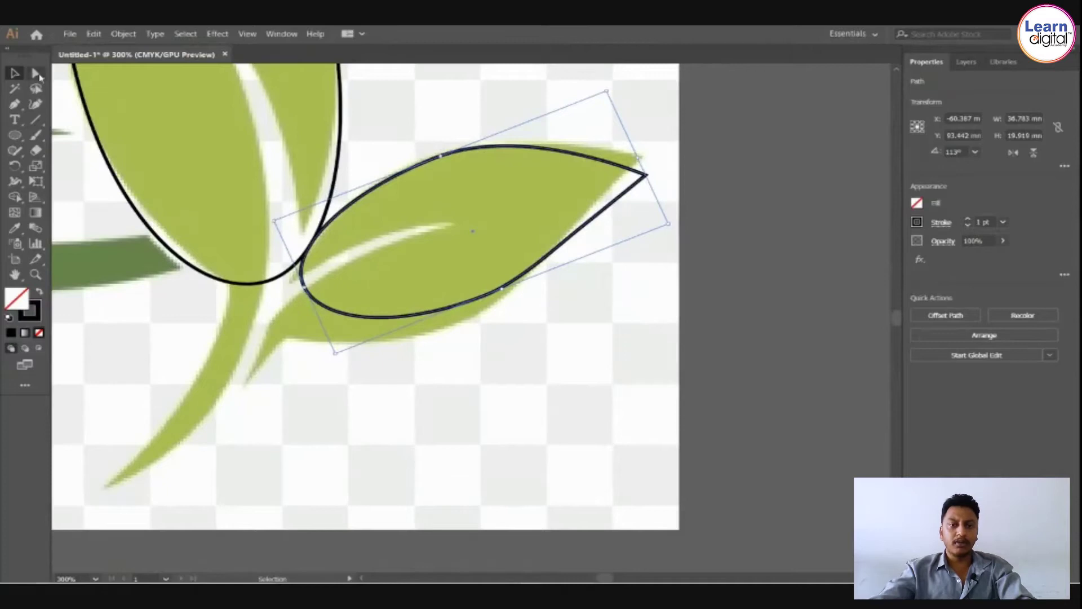
Try to reposition the small leaf outline's tip anchor, and undo the attempts.
{"action": "left_click", "coordinate": [36, 74]}
{"action": "left_click", "coordinate": [646, 174]}
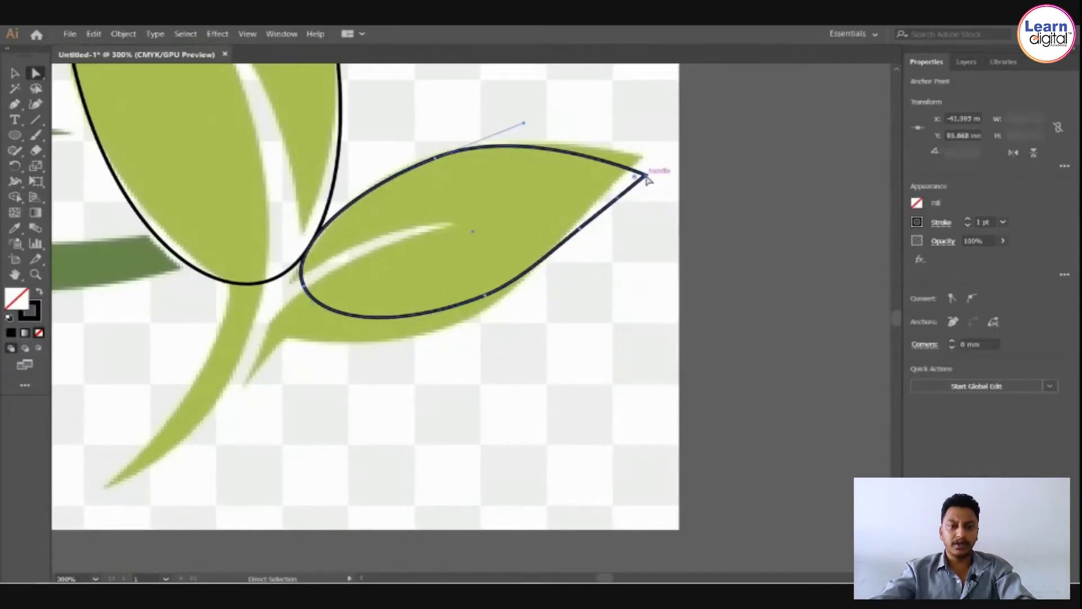
{"action": "left_click_drag", "start_coordinate": [643, 162], "coordinate": [663, 204]}
{"action": "key", "text": "ctrl+z"}
{"action": "key", "text": "ctrl+z"}
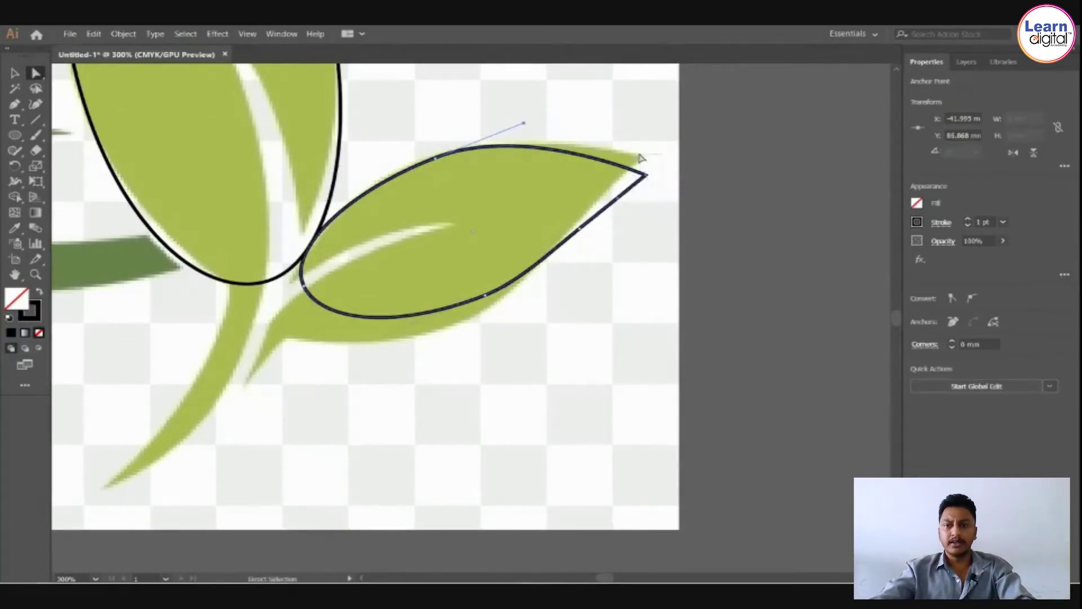
{"action": "left_click_drag", "start_coordinate": [646, 175], "coordinate": [662, 201]}
{"action": "key", "text": "ctrl+z"}
{"action": "left_click", "coordinate": [713, 215]}
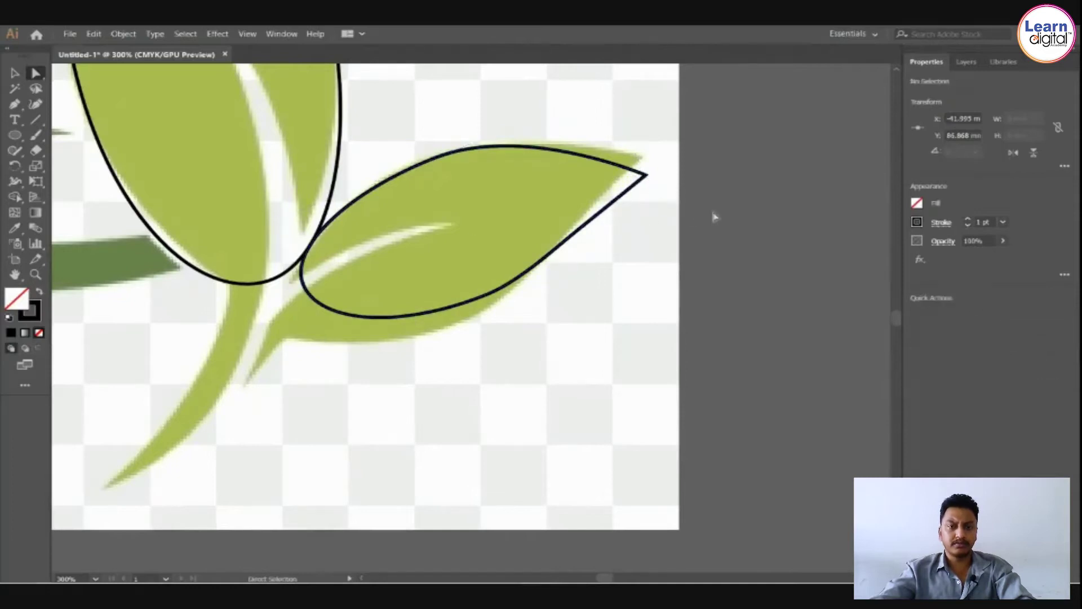
Select the small leaf outline's tip anchor and nudge it onto the pointed tip of the reference leaf.
{"action": "left_click_drag", "start_coordinate": [638, 142], "coordinate": [664, 192]}
{"action": "key", "text": "Up"}
{"action": "key", "text": "Up"}
{"action": "key", "text": "Up"}
{"action": "key", "text": "Up"}
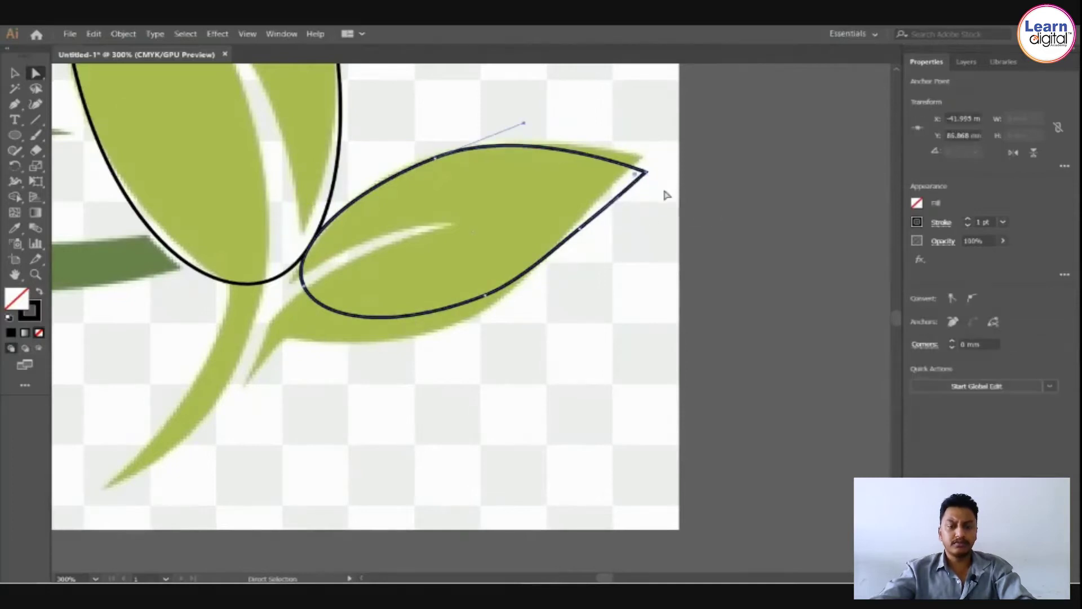
{"action": "key", "text": "Left"}
{"action": "key", "text": "Left"}
{"action": "key", "text": "Up"}
{"action": "key", "text": "Up"}
{"action": "key", "text": "Up"}
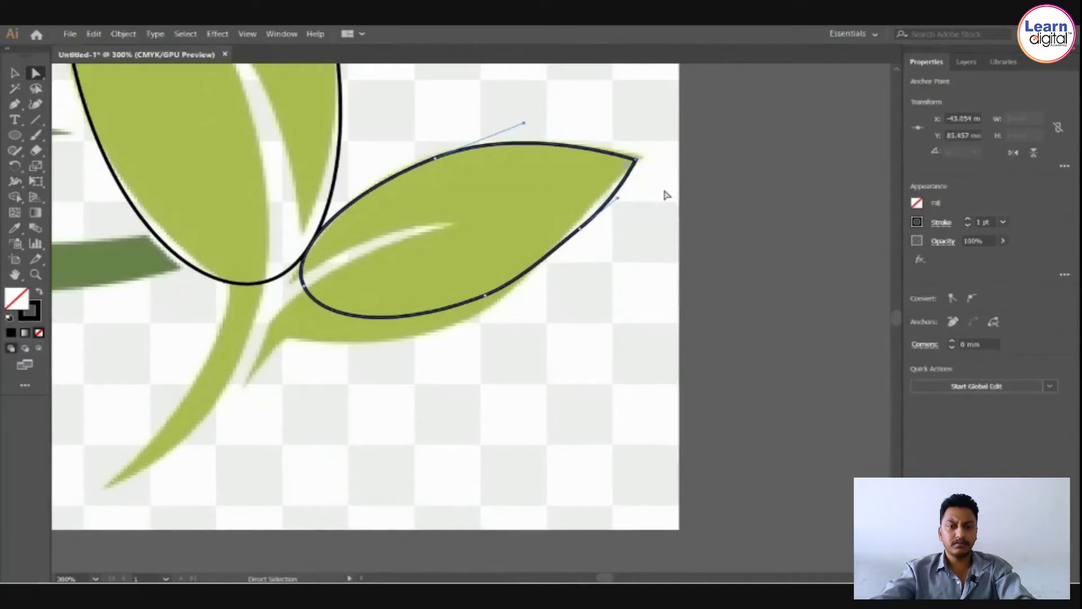
{"action": "key", "text": "Left"}
{"action": "key", "text": "Left"}
{"action": "key", "text": "Down"}
{"action": "key", "text": "Right"}
{"action": "key", "text": "Right"}
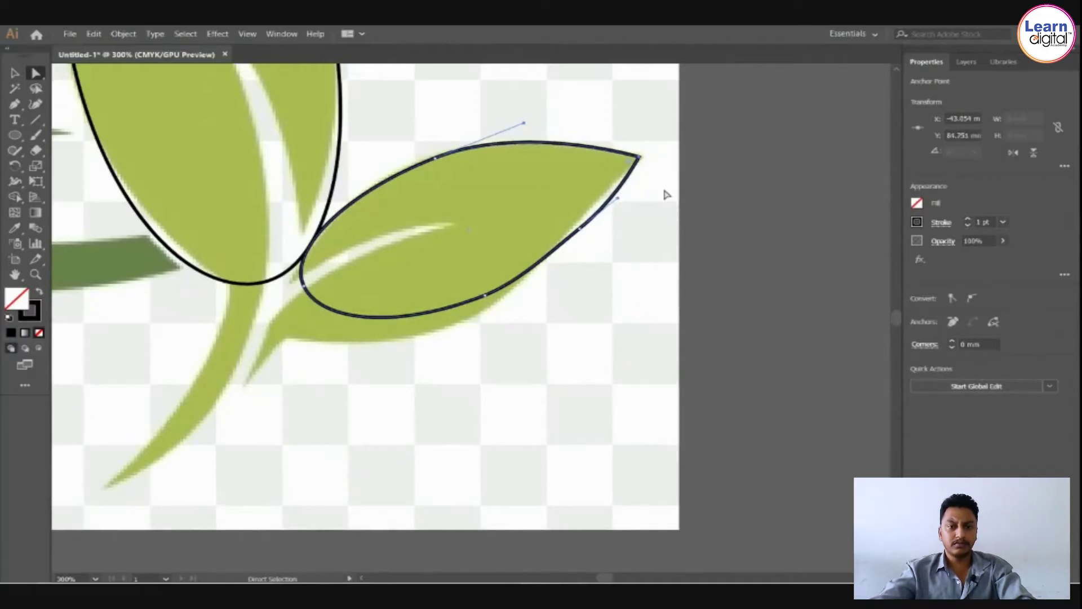
Reposition the anchors and handles along the small leaf outline's lower edge and base to follow the reference.
{"action": "left_click", "coordinate": [580, 228]}
{"action": "left_click_drag", "start_coordinate": [581, 231], "coordinate": [573, 225]}
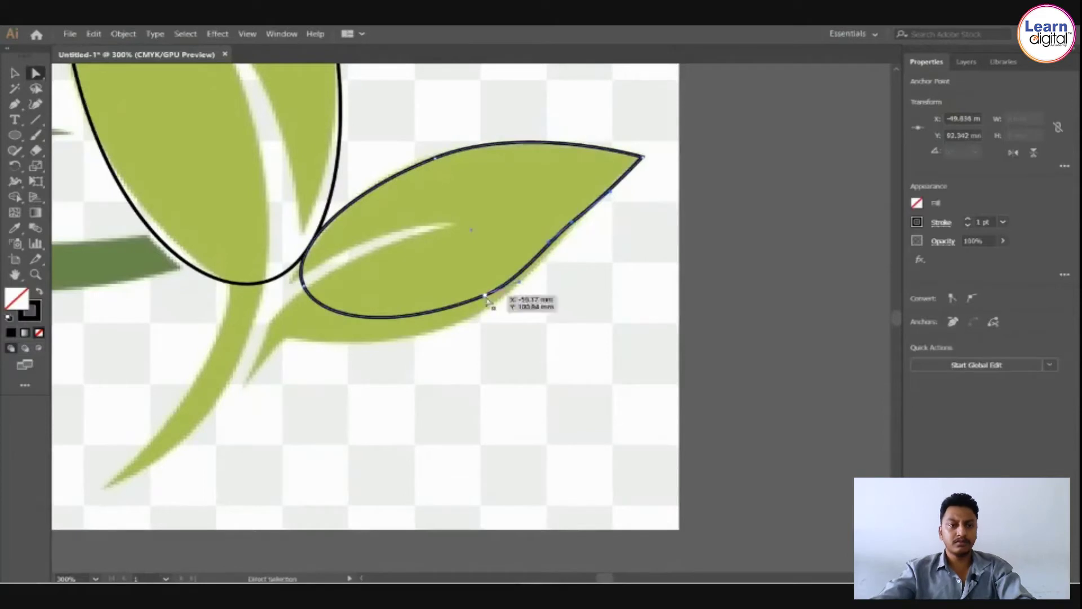
{"action": "left_click_drag", "start_coordinate": [485, 296], "coordinate": [473, 314]}
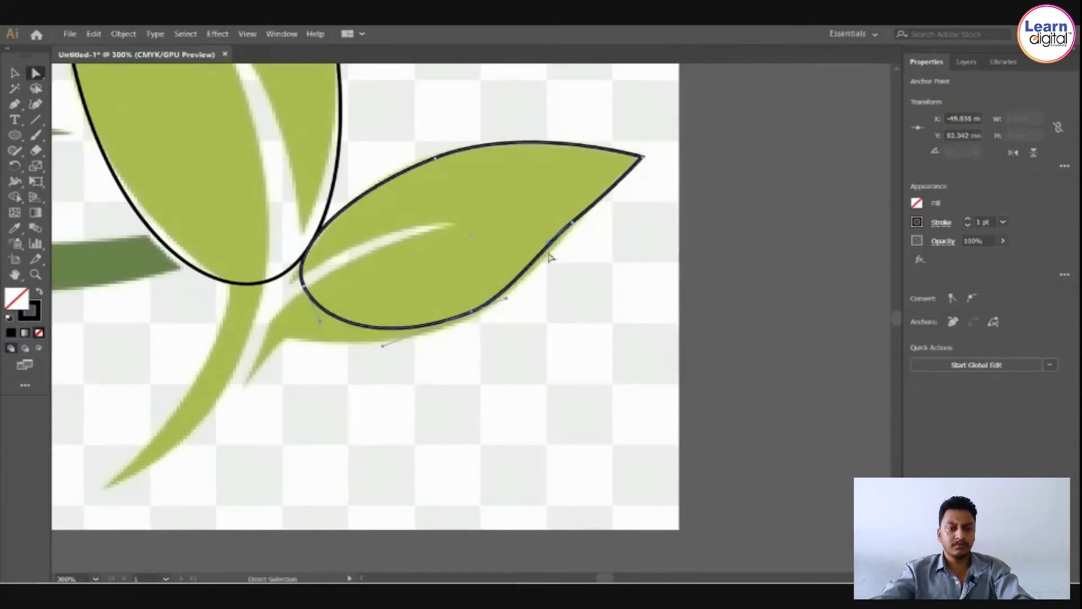
{"action": "left_click_drag", "start_coordinate": [306, 289], "coordinate": [280, 320]}
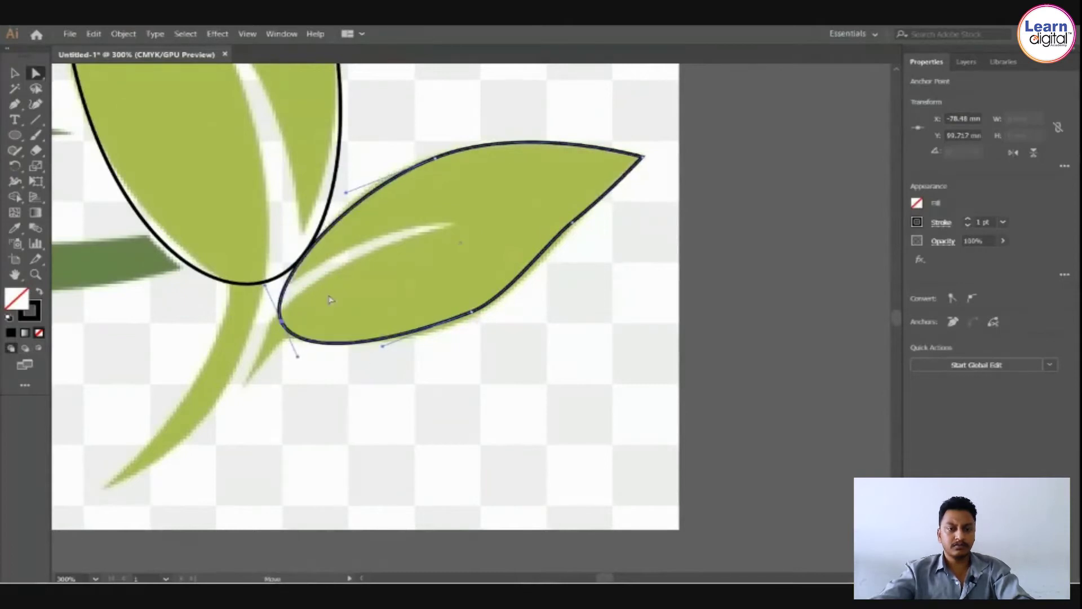
{"action": "left_click", "coordinate": [473, 315]}
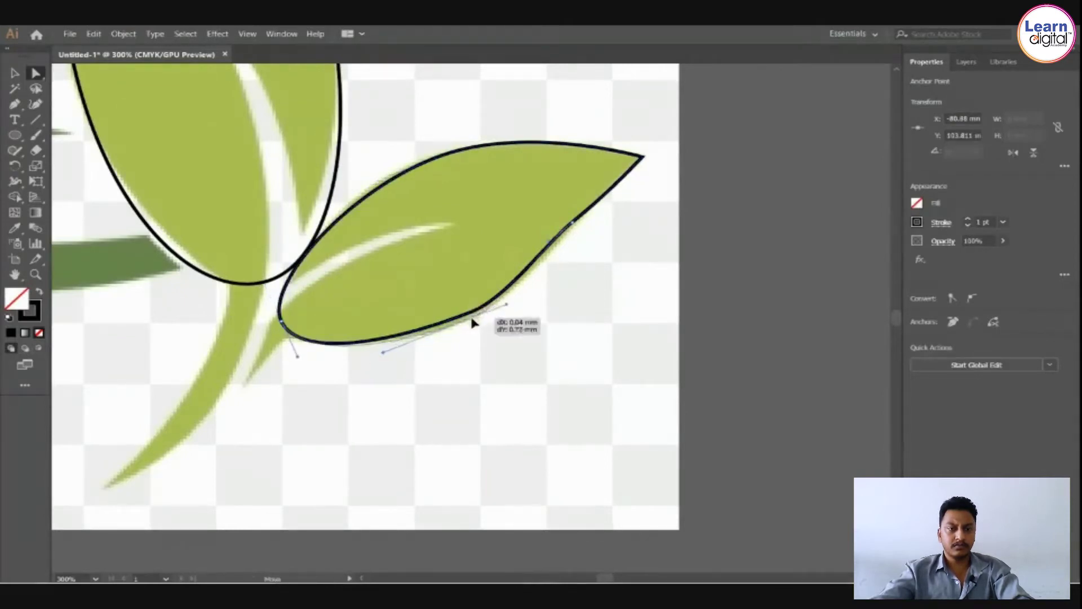
{"action": "left_click_drag", "start_coordinate": [573, 226], "coordinate": [571, 230]}
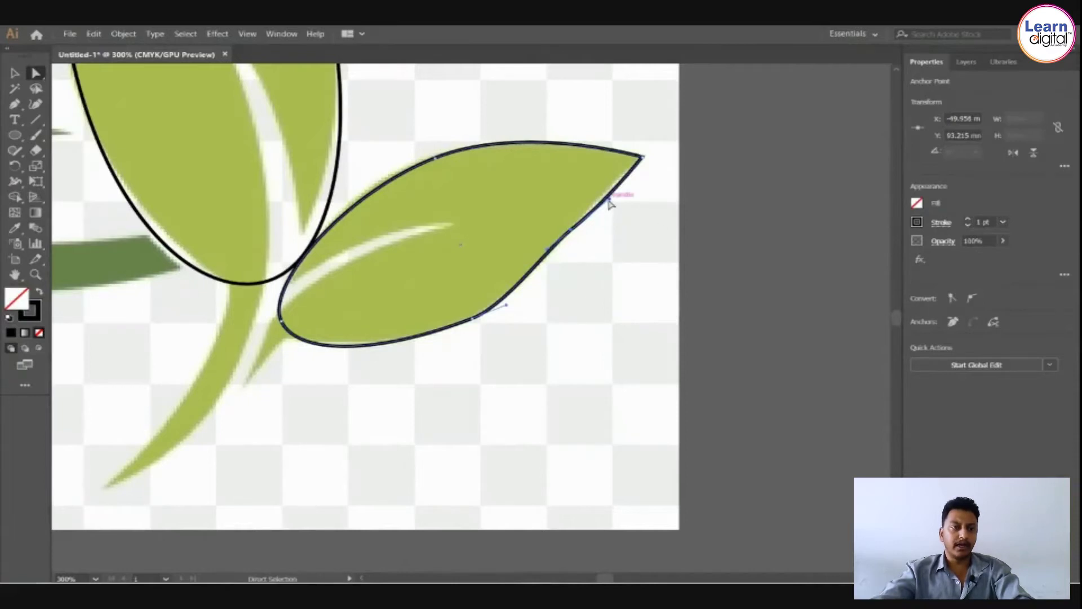
{"action": "mouse_move", "coordinate": [610, 198]}
{"action": "left_mouse_down"}
{"action": "mouse_move", "coordinate": [636, 190]}
{"action": "mouse_move", "coordinate": [605, 197]}
{"action": "left_mouse_up"}
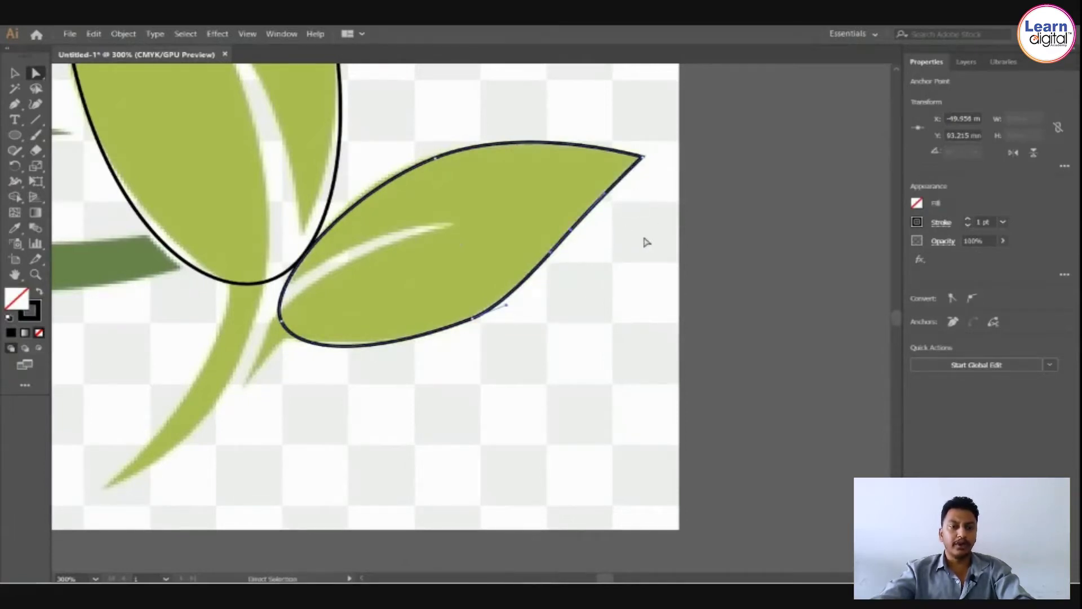
Draw a curved Pen path along the tall leaf's white vein, from the leaf's base up to the vein's pointed end.
{"action": "key", "text": "ctrl+minus"}
{"action": "key", "text": "ctrl+minus"}
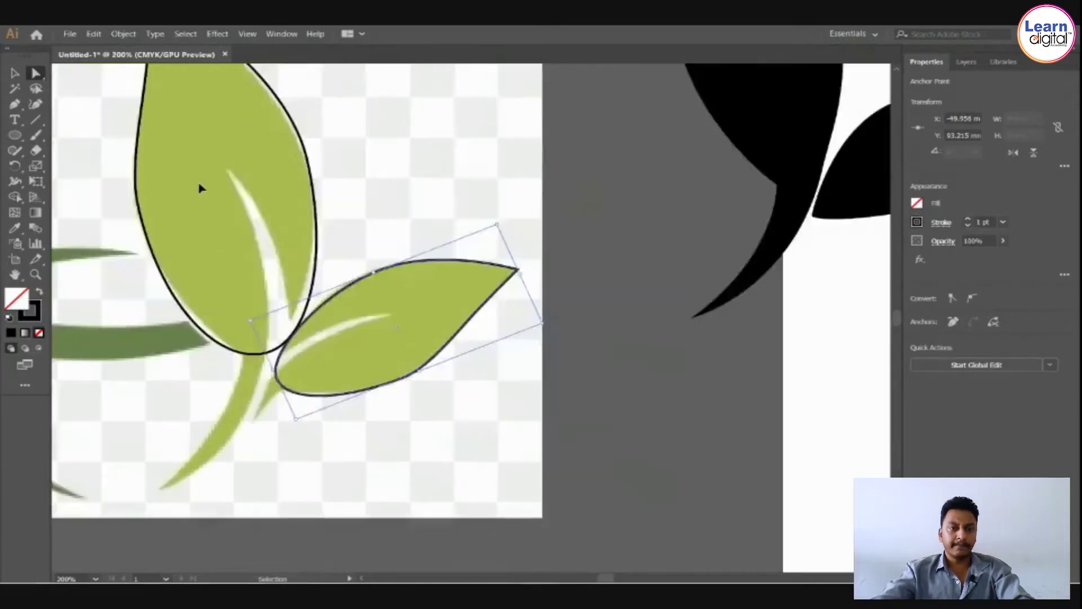
{"action": "left_click", "coordinate": [17, 74]}
{"action": "key", "text": "space"}
{"action": "left_click", "coordinate": [346, 303]}
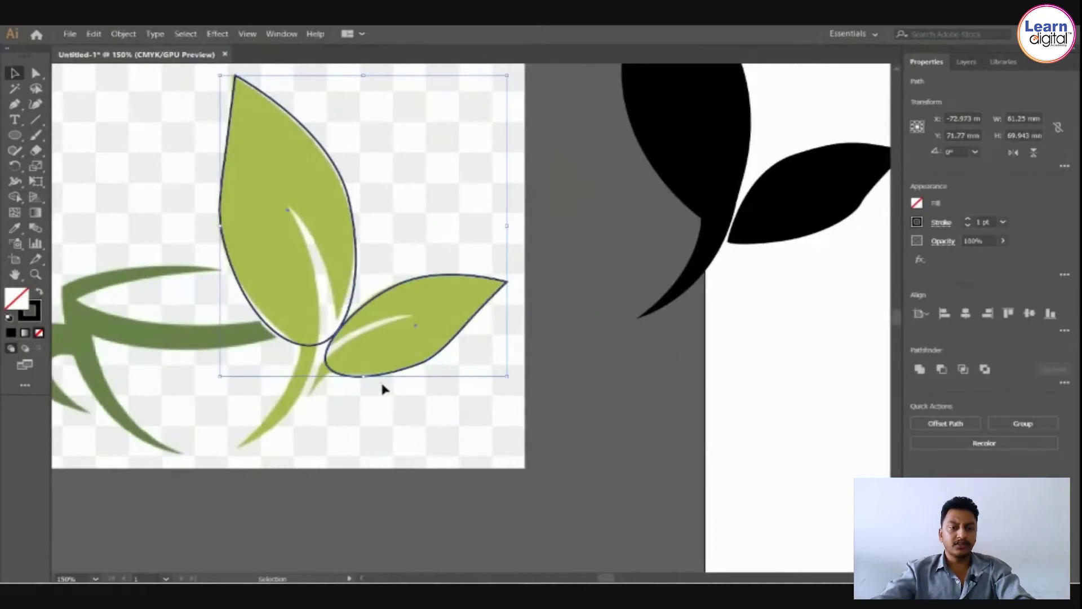
{"action": "left_click", "coordinate": [541, 398]}
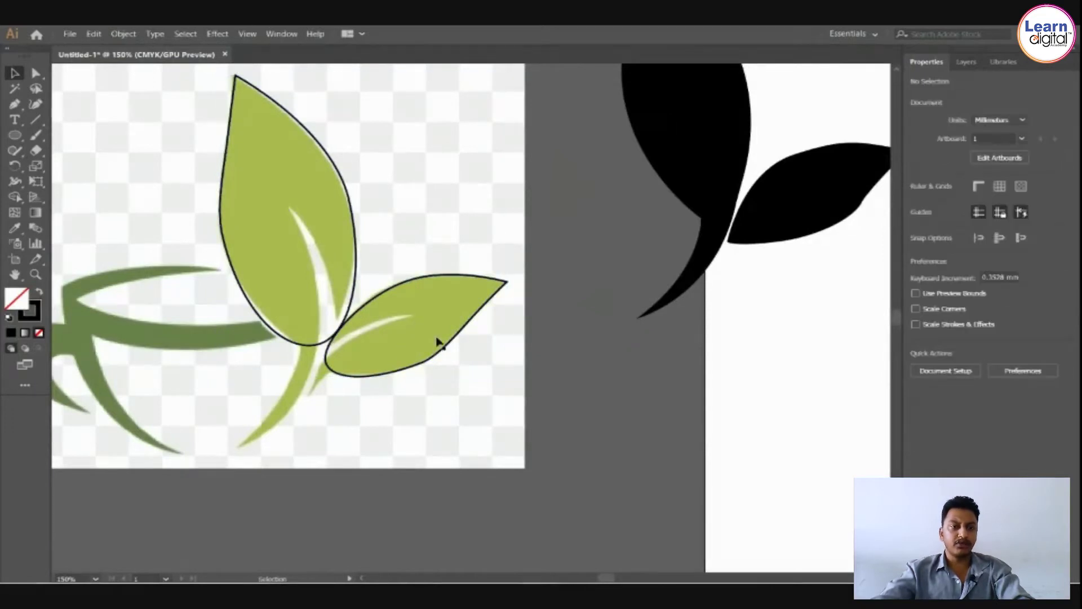
{"action": "key", "text": "p"}
{"action": "left_click", "coordinate": [319, 350]}
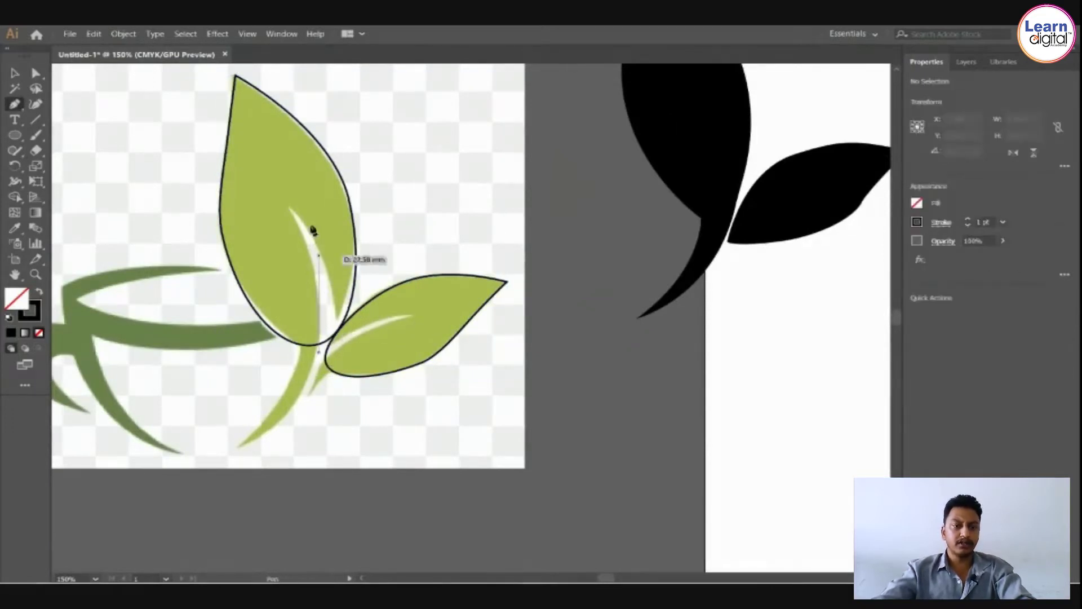
{"action": "left_click_drag", "start_coordinate": [288, 208], "coordinate": [231, 108]}
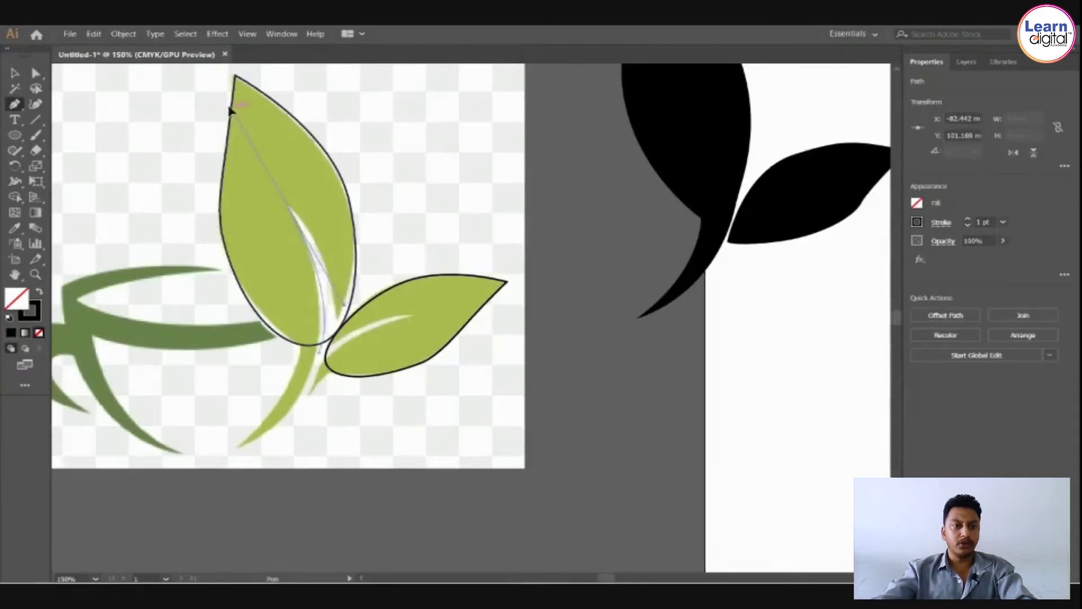
{"action": "key", "text": "v"}
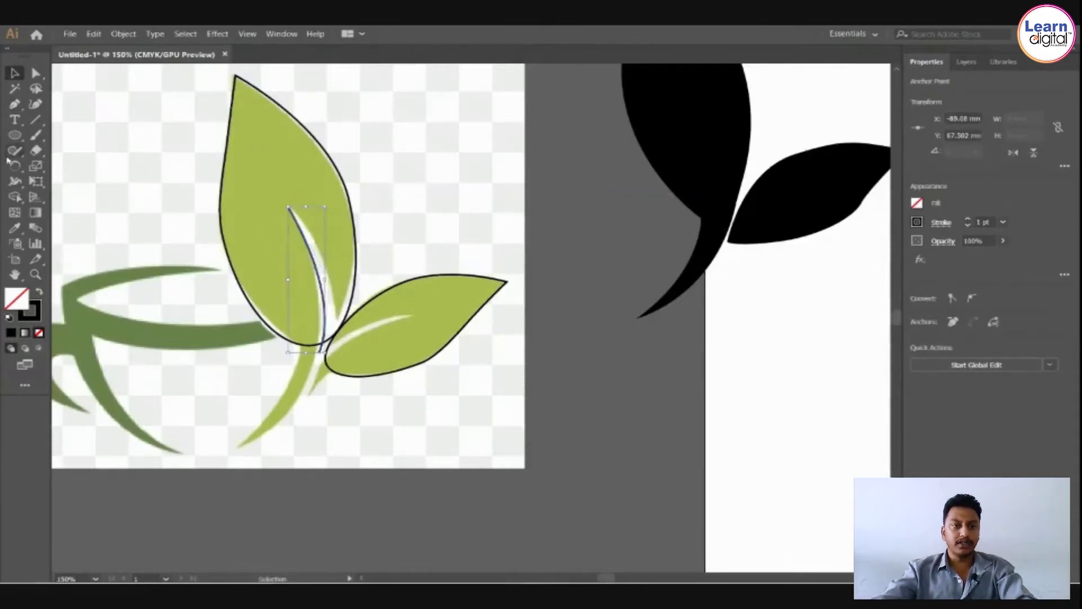
Widen the tall leaf's vein path at its base to about 18 pt with the Width tool, and nudge the path over the reference vein.
{"action": "left_click", "coordinate": [15, 181]}
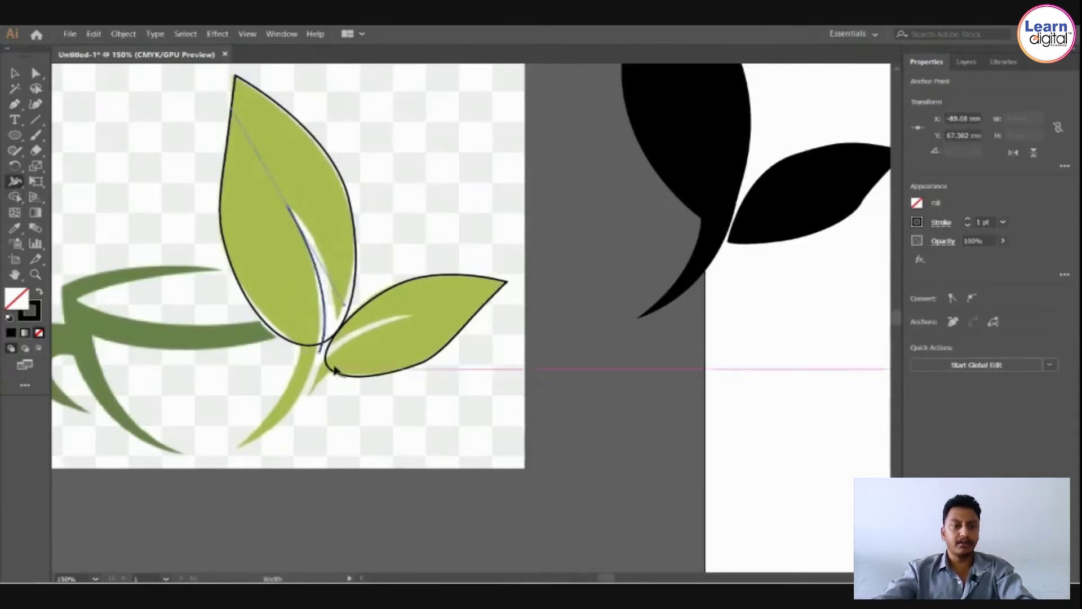
{"action": "left_click_drag", "start_coordinate": [321, 355], "coordinate": [335, 359]}
{"action": "left_click", "coordinate": [16, 74]}
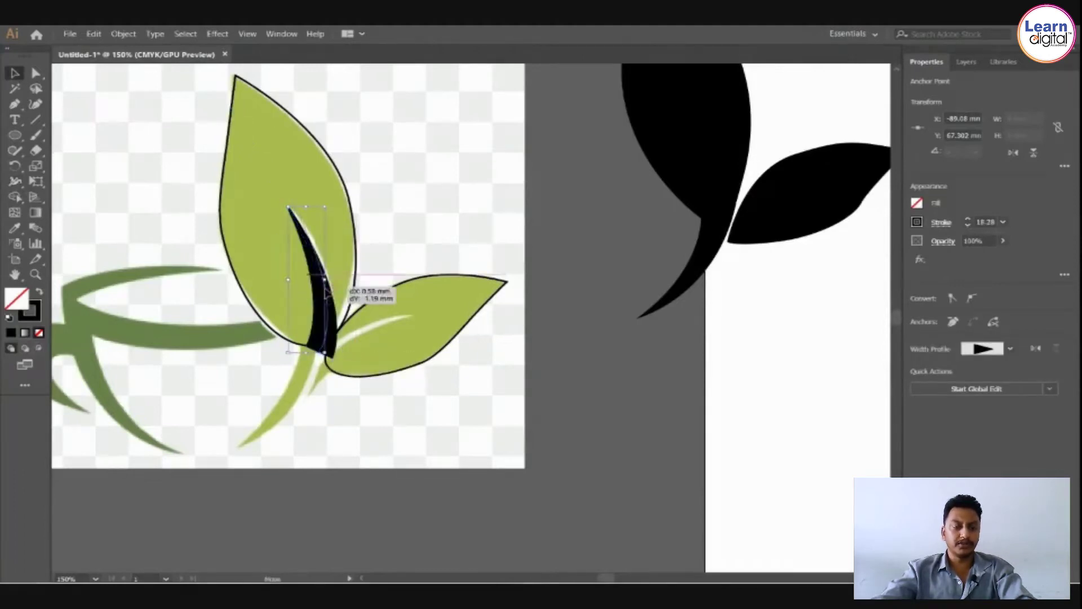
{"action": "left_click", "coordinate": [328, 292]}
{"action": "left_click", "coordinate": [431, 434]}
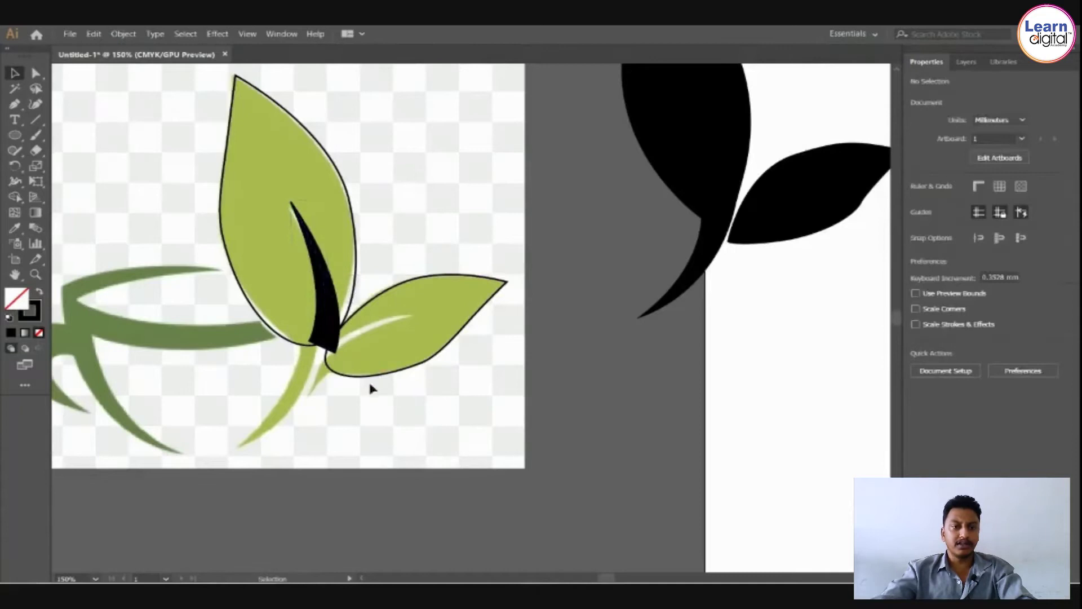
Try to move the tall leaf outline and its vein off the reference, and undo the move.
{"action": "left_click", "coordinate": [293, 259]}
{"action": "left_click_drag", "start_coordinate": [292, 259], "coordinate": [256, 202]}
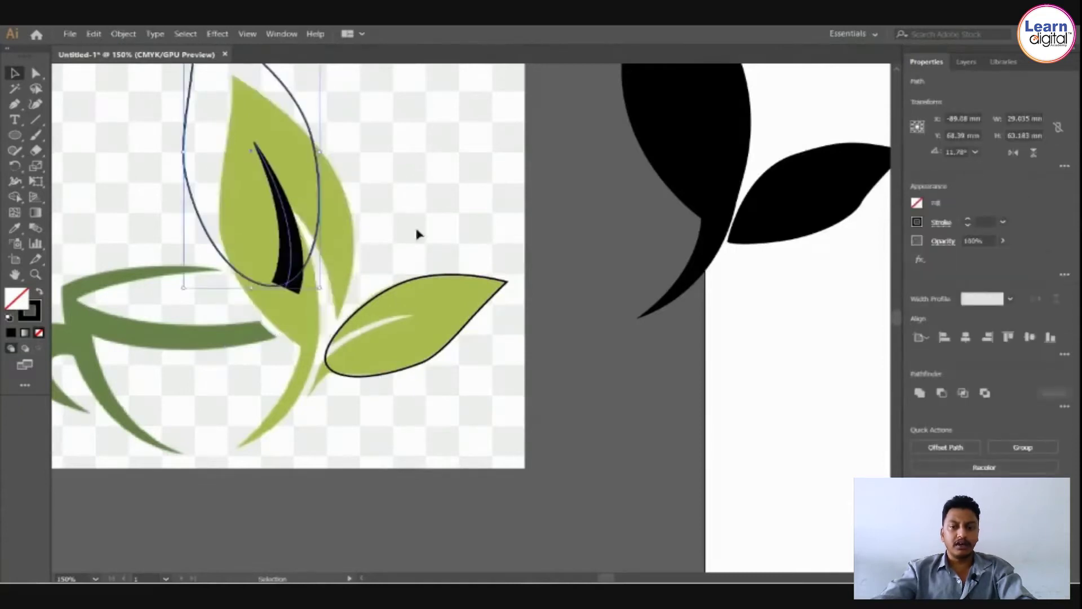
{"action": "left_click", "coordinate": [405, 418]}
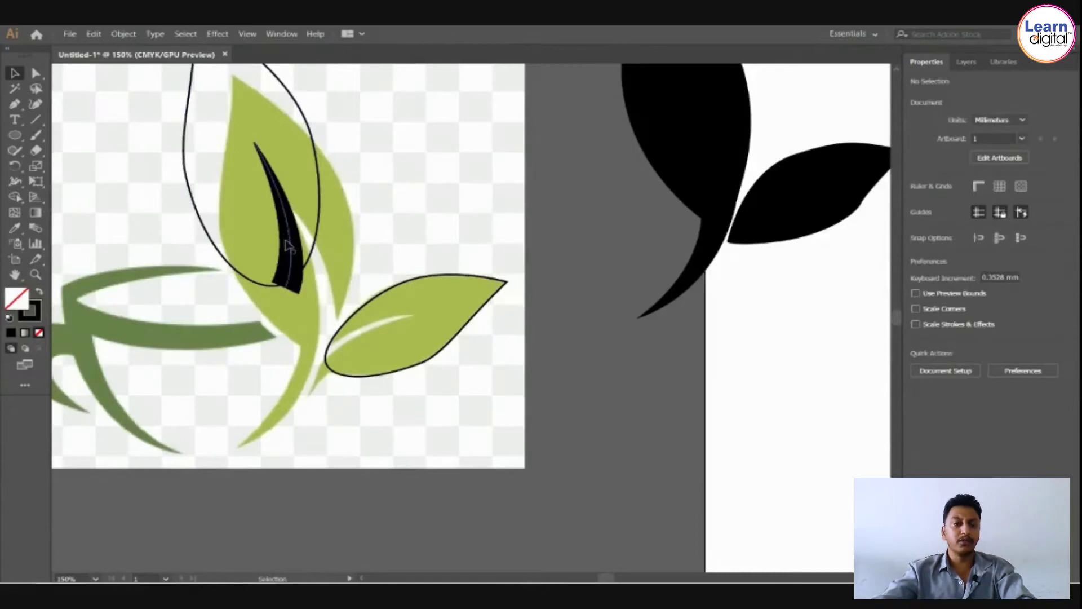
{"action": "key", "text": "ctrl+z"}
{"action": "left_click", "coordinate": [418, 210]}
Shift the tapered vein down about 2 mm so that its tip meets the reference vein's pointed end.
{"action": "left_click", "coordinate": [329, 309]}
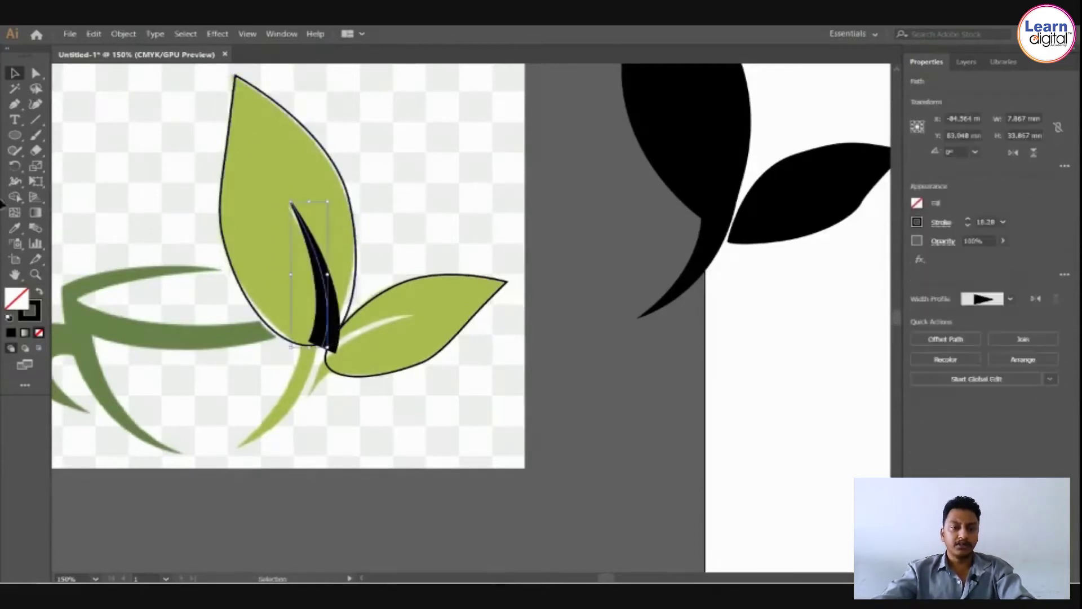
{"action": "left_click", "coordinate": [34, 74]}
{"action": "left_click_drag", "start_coordinate": [318, 351], "coordinate": [322, 360]}
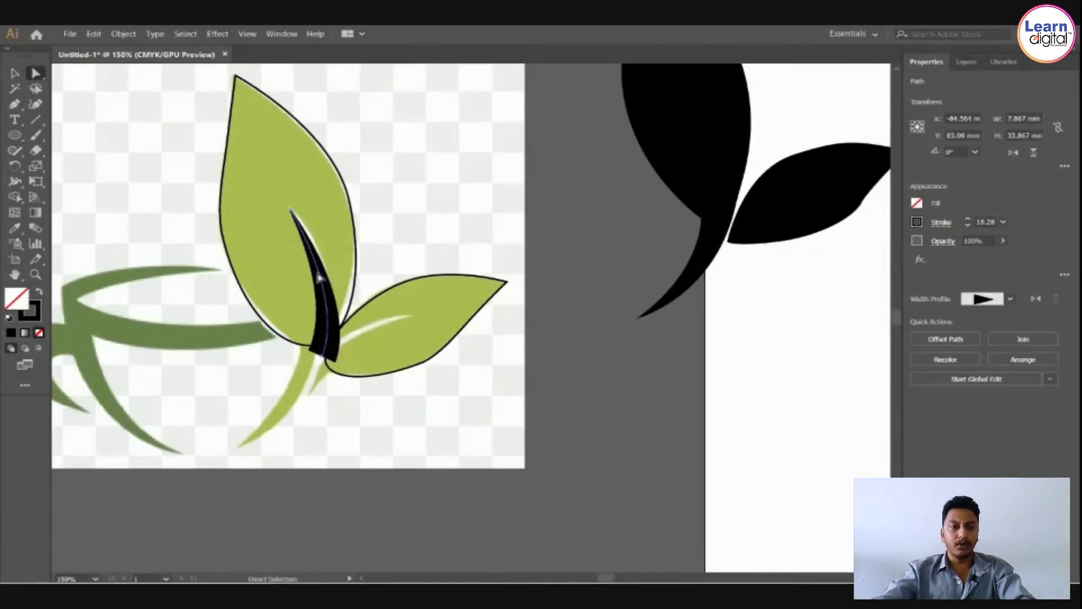
{"action": "left_click", "coordinate": [15, 73]}
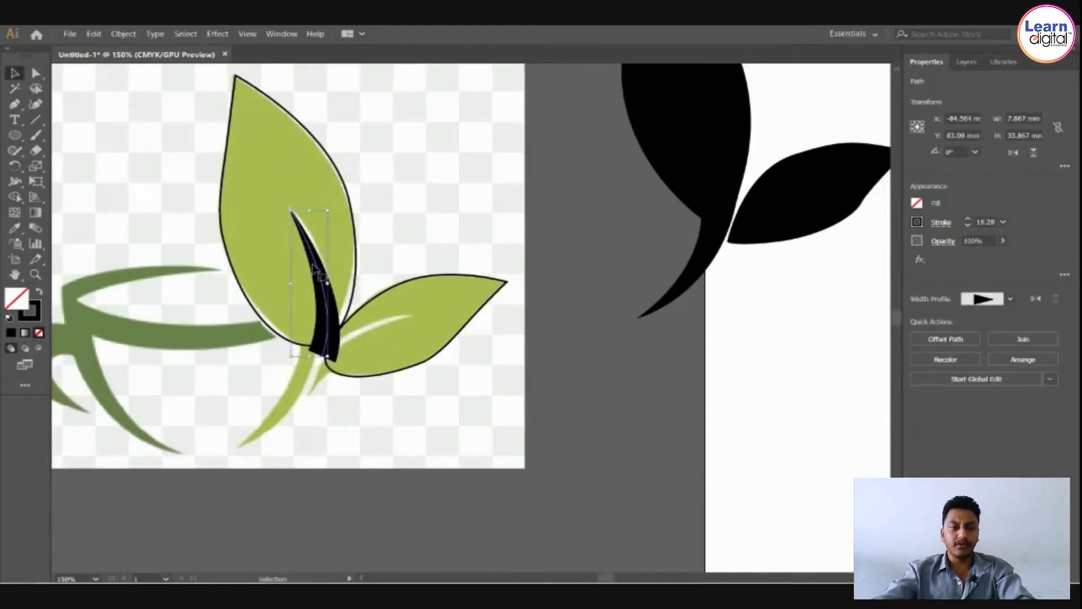
Convert the tapered vein's stroke into a filled shape with Outline Stroke.
{"action": "left_click", "coordinate": [128, 35]}
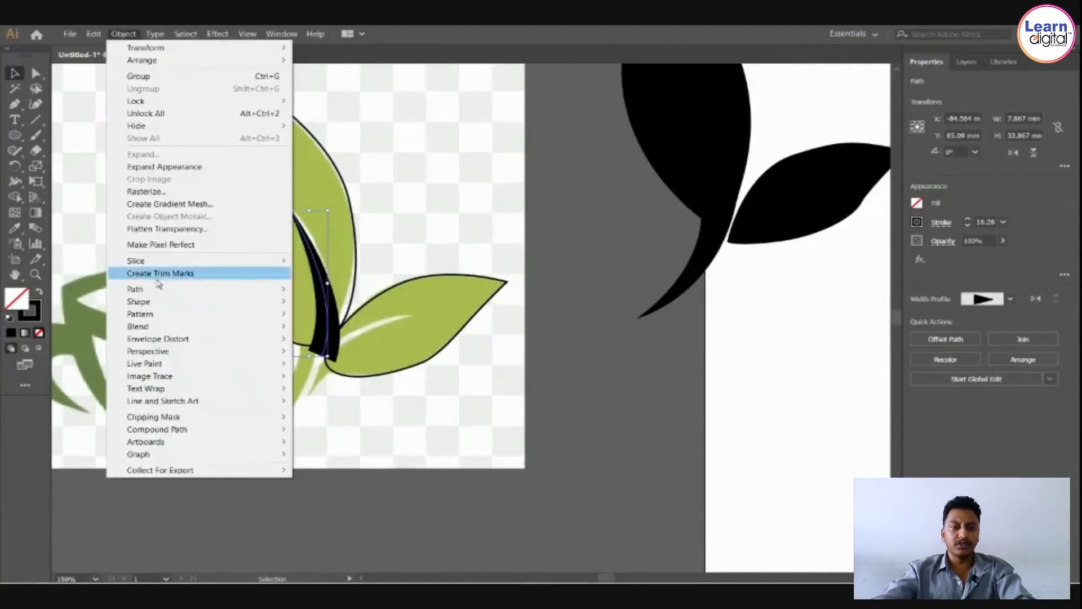
{"action": "mouse_move", "coordinate": [271, 290]}
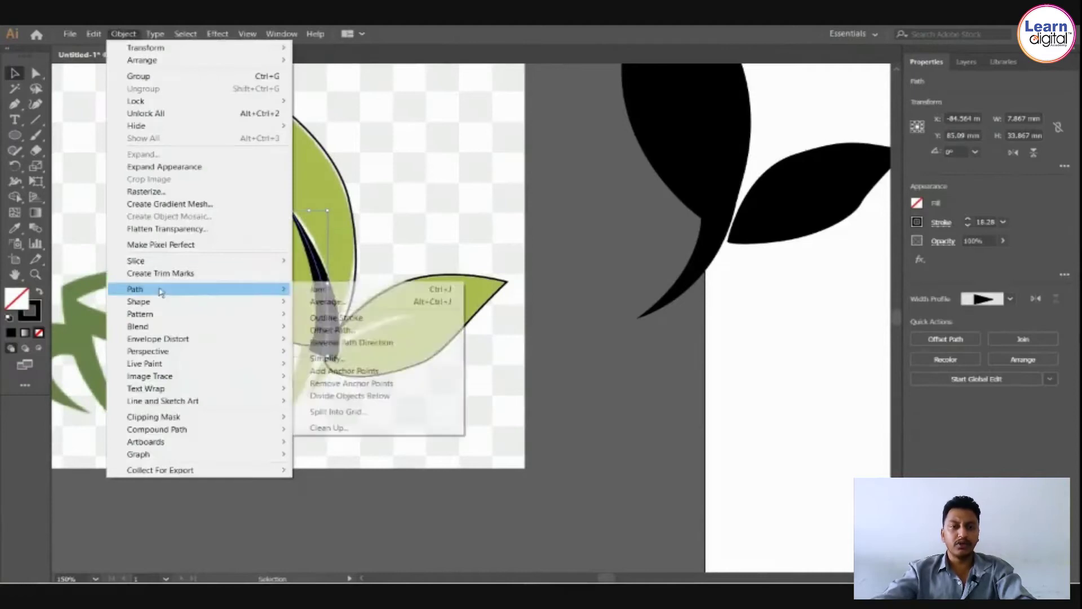
{"action": "left_click", "coordinate": [342, 318]}
{"action": "left_click", "coordinate": [354, 253]}
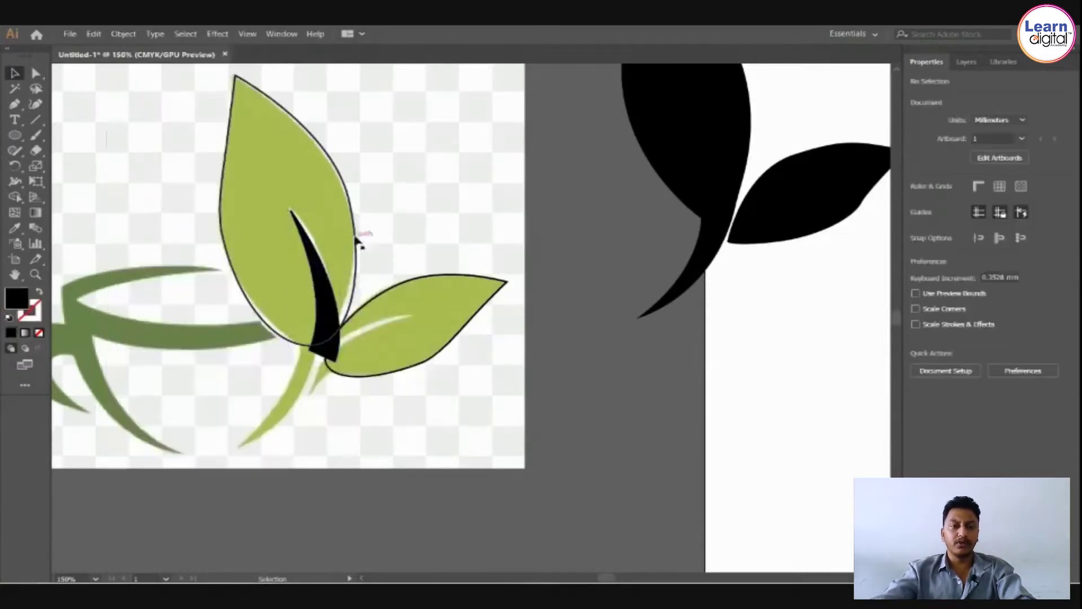
Swap the tall leaf outline's fill and stroke to fill it black, and subtract the vein shape from it with Minus Front.
{"action": "left_click", "coordinate": [357, 234]}
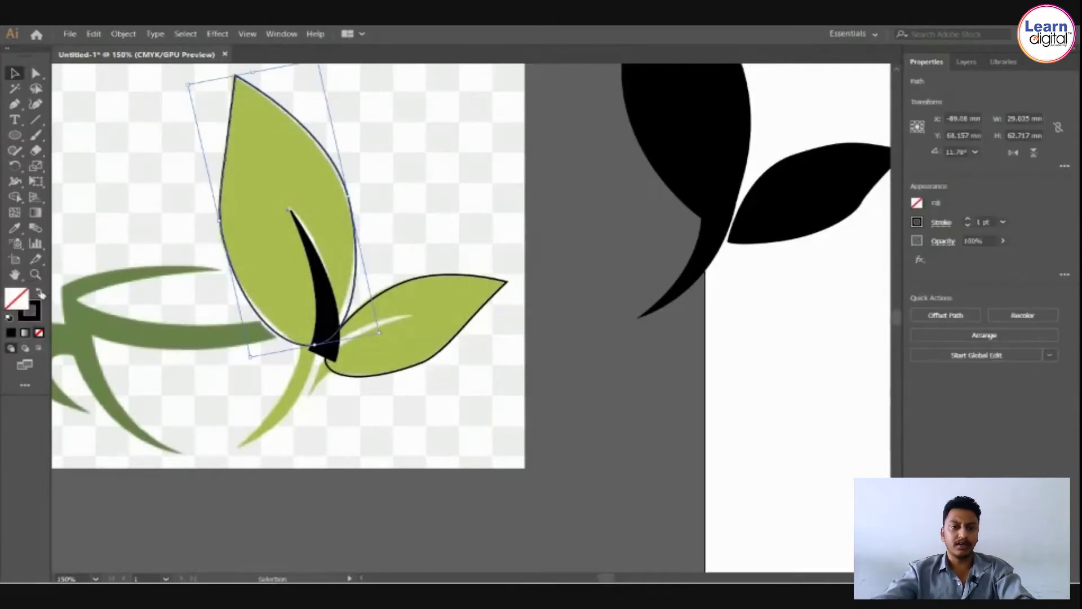
{"action": "left_click", "coordinate": [40, 294]}
{"action": "left_click", "coordinate": [312, 284]}
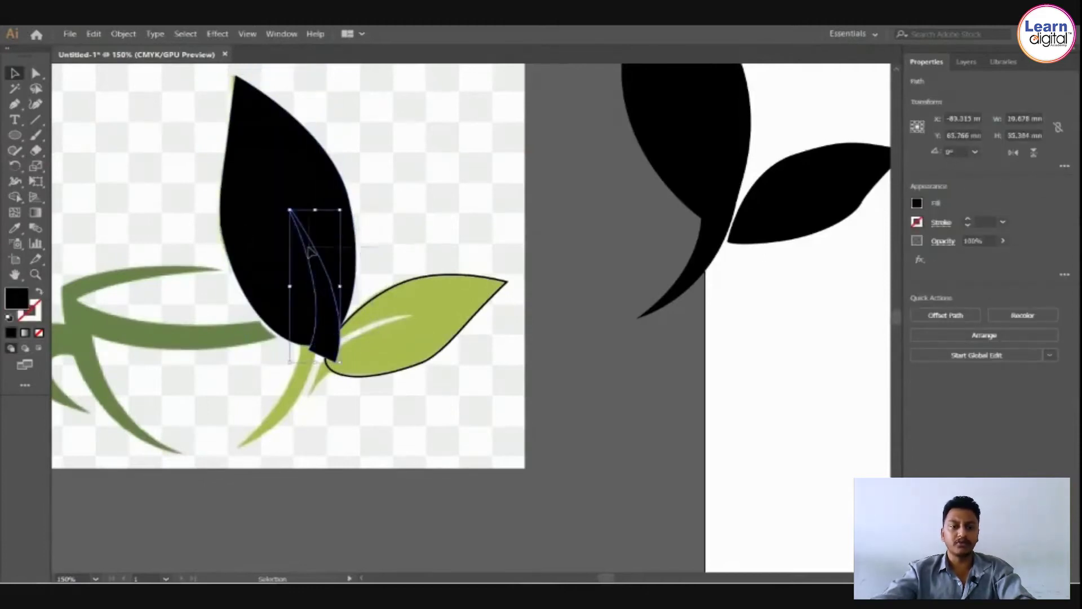
{"action": "left_click", "coordinate": [235, 226], "text": "shift"}
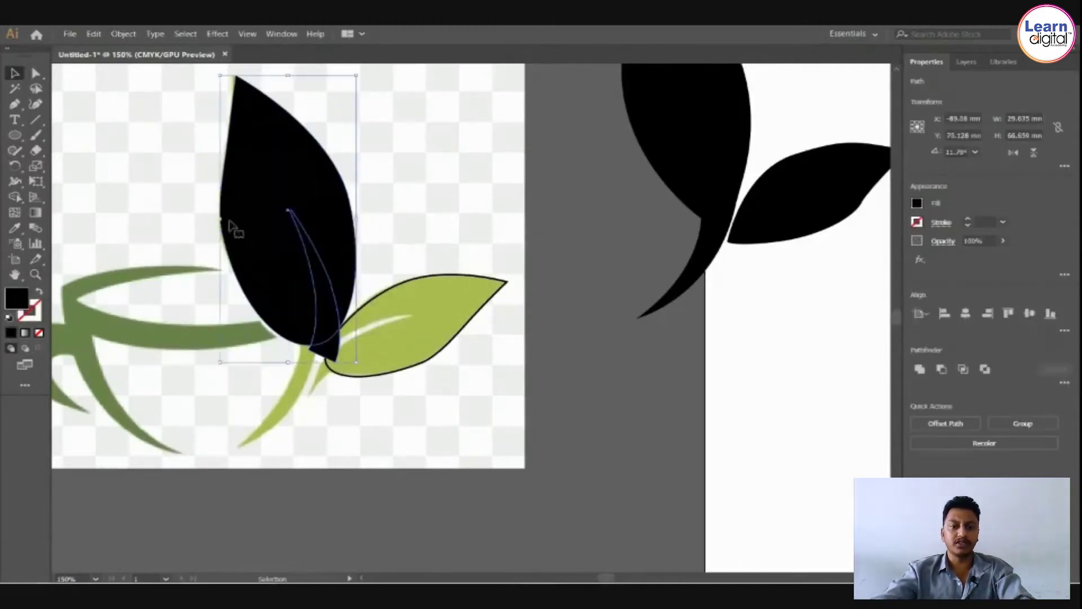
{"action": "left_click", "coordinate": [950, 372]}
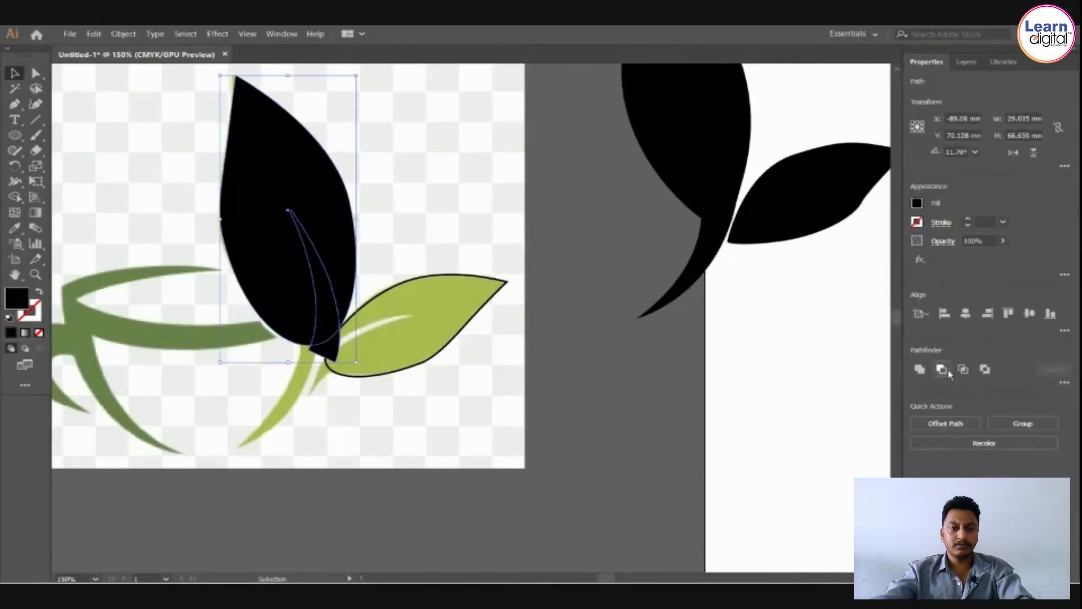
{"action": "left_click", "coordinate": [523, 433]}
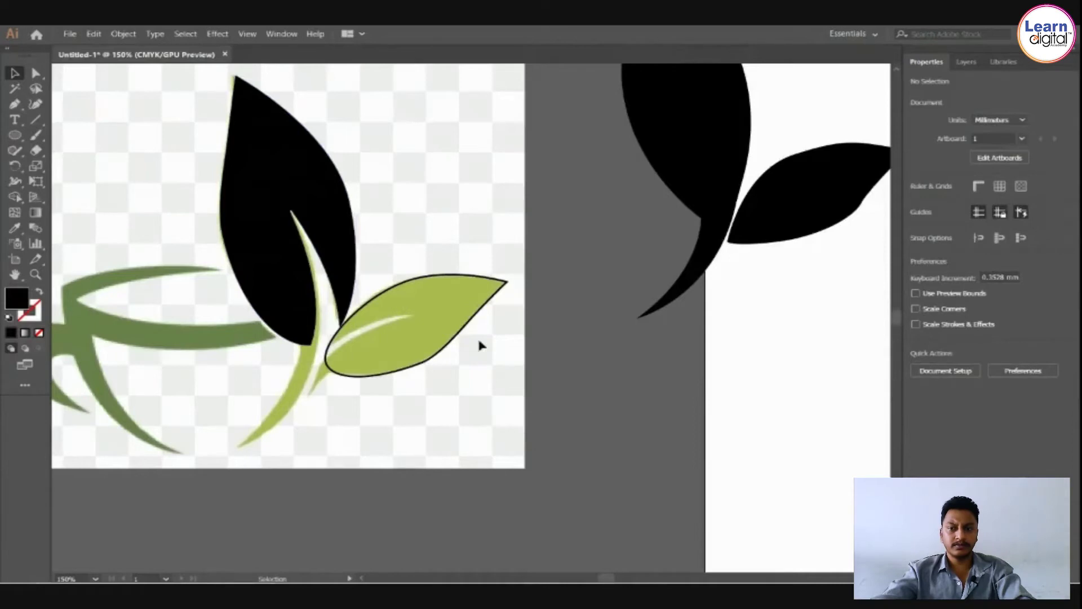
Replace the small leaf outline with a copy of the black tall leaf, rotated and scaled down over the small reference leaf.
{"action": "left_click", "coordinate": [476, 277]}
{"action": "key", "text": "Delete"}
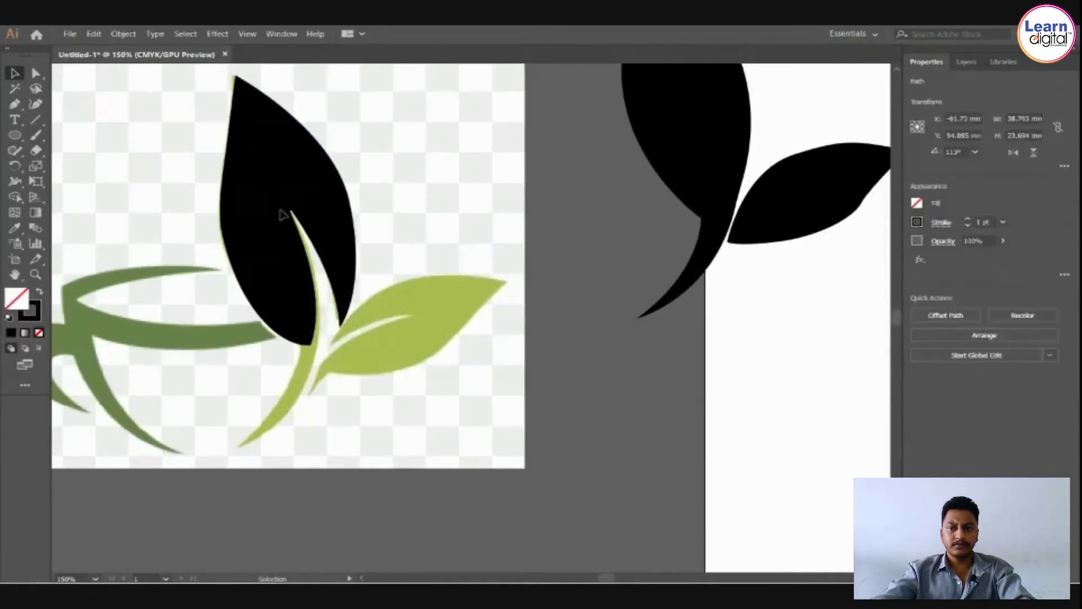
{"action": "left_click", "coordinate": [309, 217]}
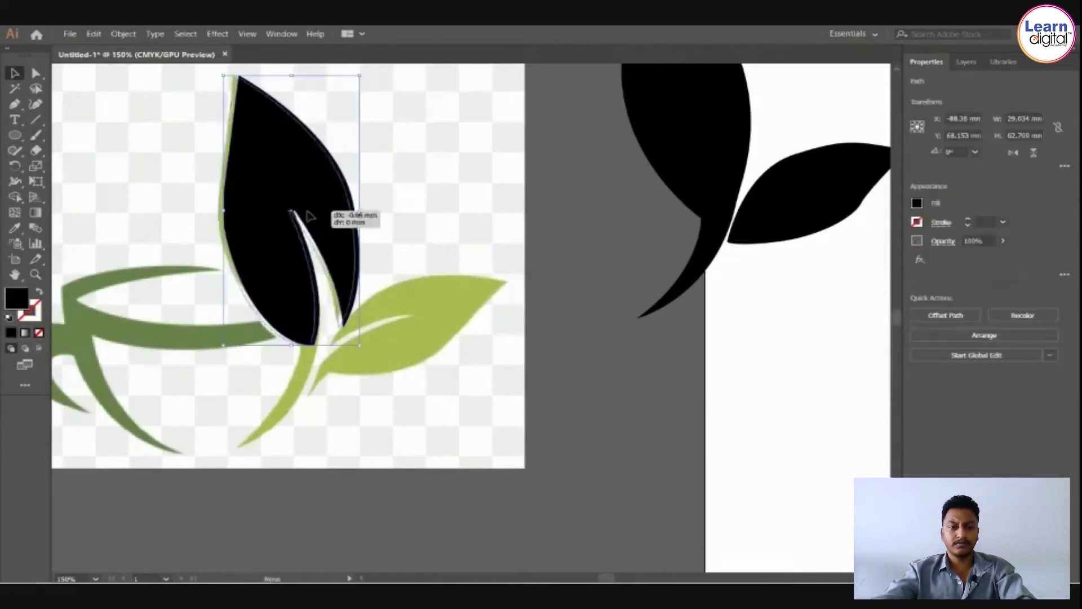
{"action": "left_click_drag", "start_coordinate": [309, 217], "coordinate": [363, 230]}
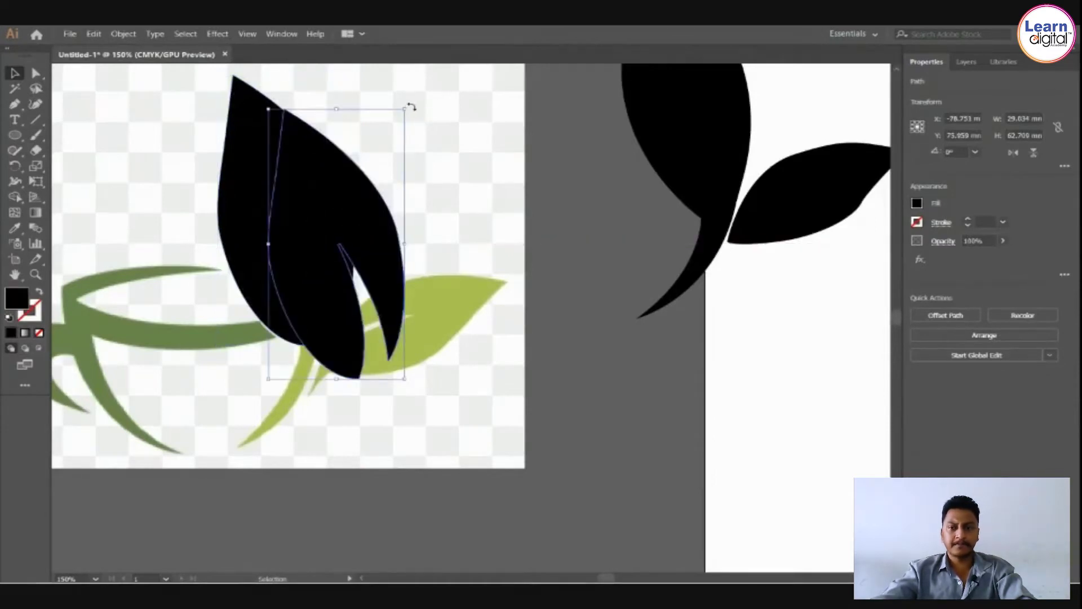
{"action": "left_click_drag", "start_coordinate": [411, 107], "coordinate": [470, 198]}
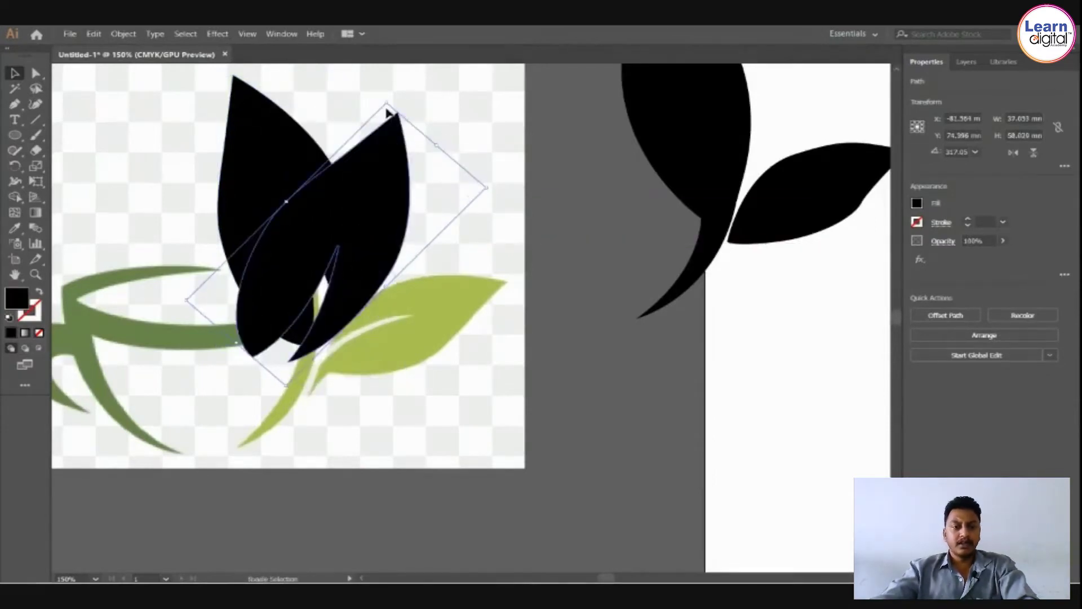
{"action": "left_click_drag", "start_coordinate": [388, 105], "coordinate": [353, 201]}
{"action": "left_click_drag", "start_coordinate": [341, 278], "coordinate": [416, 295]}
Reflect the copied small leaf across the horizontal axis.
{"action": "right_click", "coordinate": [416, 294]}
{"action": "mouse_move", "coordinate": [507, 453]}
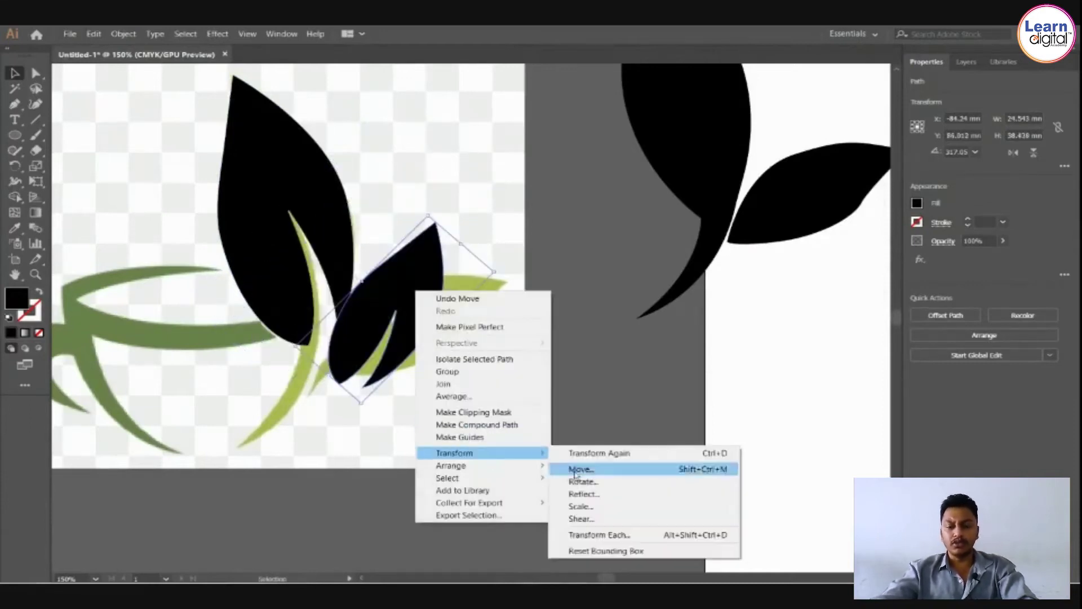
{"action": "left_click", "coordinate": [581, 494]}
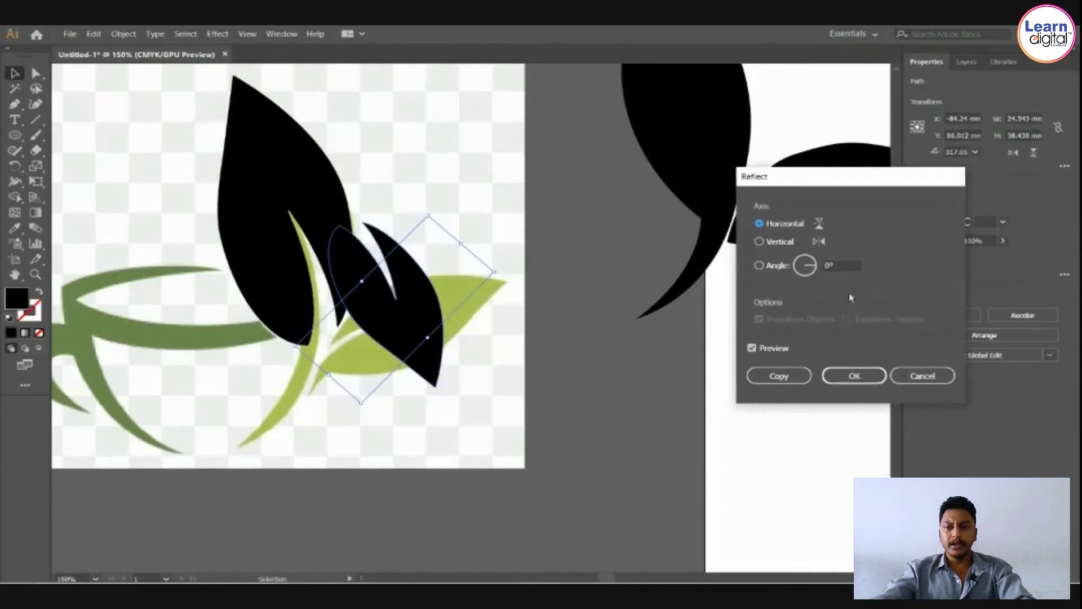
{"action": "key", "text": "Return"}
Rotate and move the reflected leaf to align its tip, edges and vein with the small reference leaf.
{"action": "left_click_drag", "start_coordinate": [499, 339], "coordinate": [429, 292]}
{"action": "left_click_drag", "start_coordinate": [399, 332], "coordinate": [420, 374]}
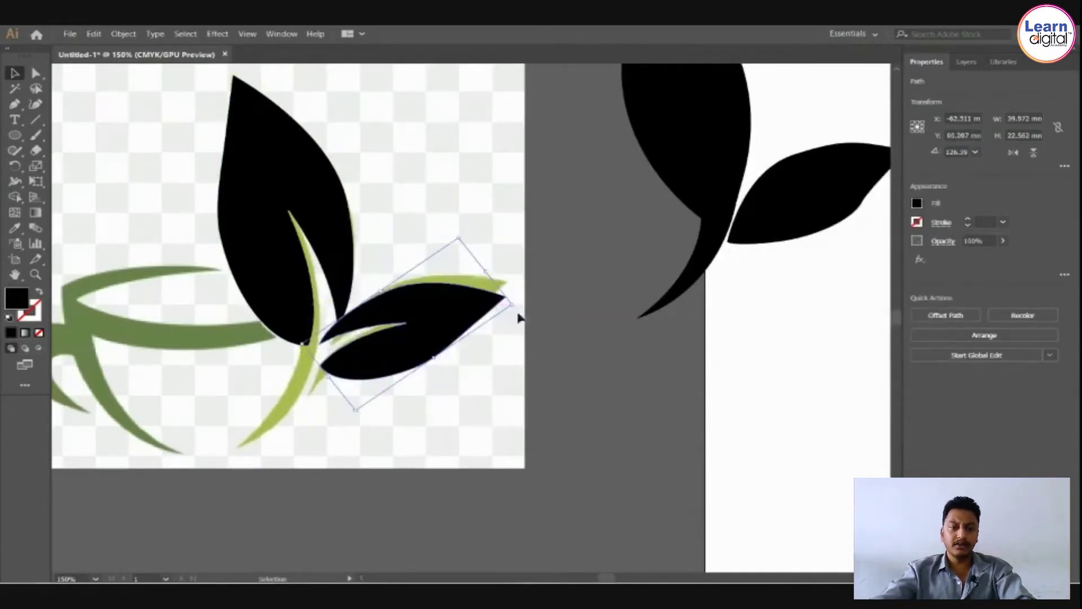
{"action": "left_click_drag", "start_coordinate": [519, 310], "coordinate": [516, 297]}
{"action": "left_click_drag", "start_coordinate": [446, 313], "coordinate": [449, 306]}
{"action": "left_click", "coordinate": [483, 367]}
{"action": "left_click_drag", "start_coordinate": [392, 329], "coordinate": [401, 308]}
{"action": "left_click", "coordinate": [453, 372]}
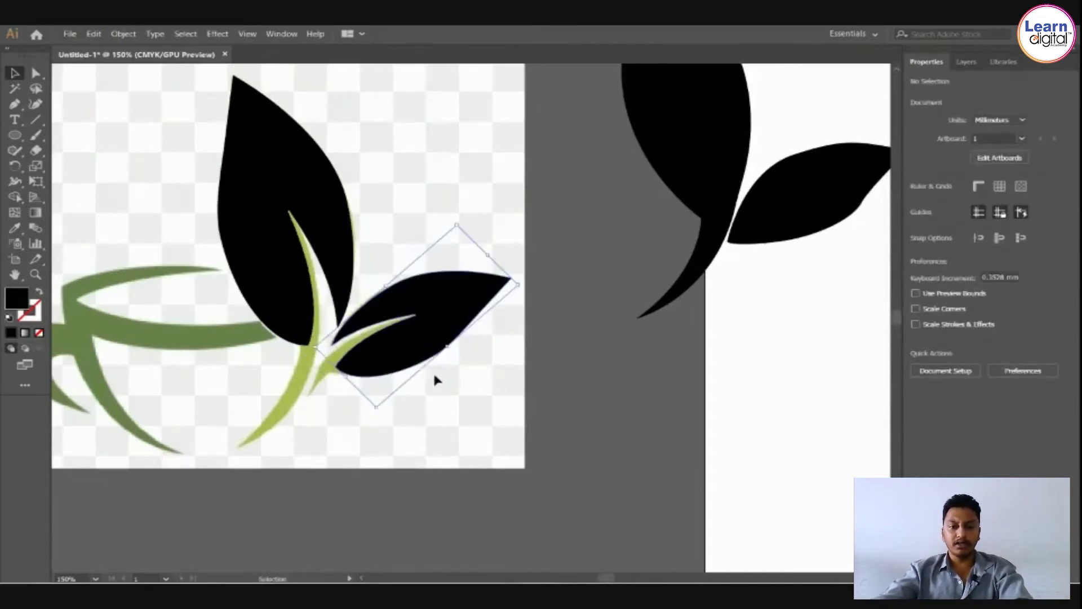
{"action": "left_click", "coordinate": [434, 375]}
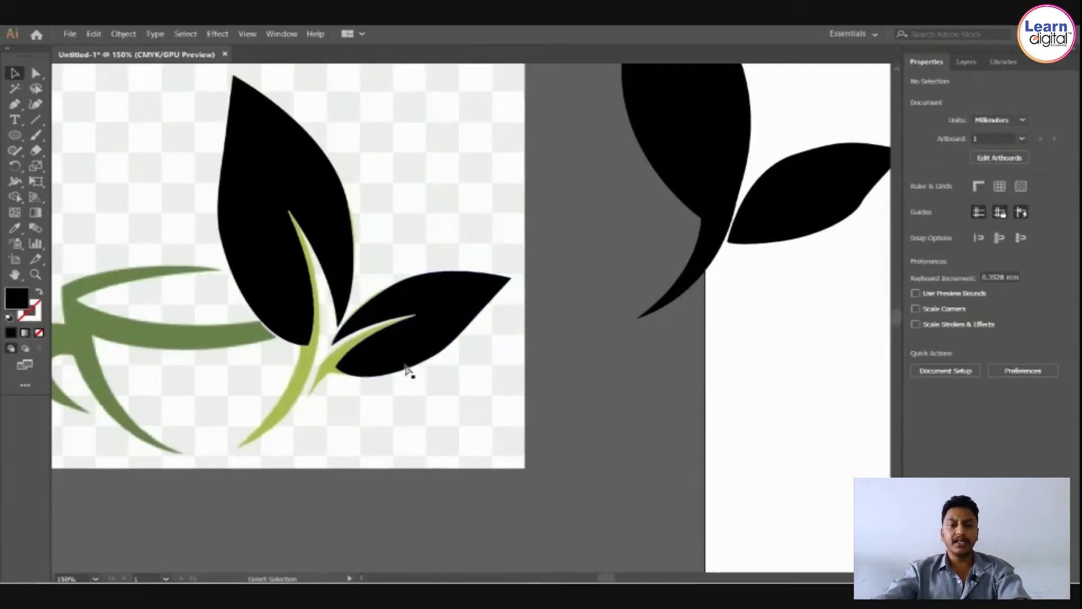
Delete the earlier black leaf shapes overlapping the artboard's left edge.
{"action": "key", "text": "ctrl+minus"}
{"action": "key", "text": "ctrl+minus"}
{"action": "left_click_drag", "start_coordinate": [631, 319], "coordinate": [541, 197]}
{"action": "key", "text": "Delete"}
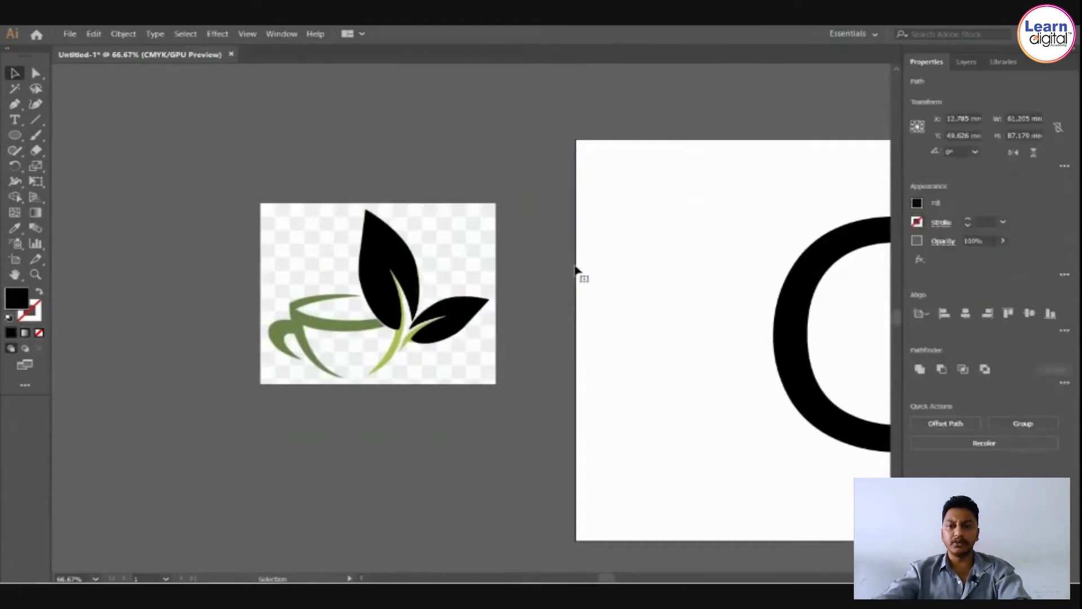
Move the two traced black leaves from the reference image onto the left curve of the letter G.
{"action": "left_click_drag", "start_coordinate": [575, 326], "coordinate": [411, 329]}
{"action": "left_click_drag", "start_coordinate": [328, 372], "coordinate": [126, 180]}
{"action": "left_click_drag", "start_coordinate": [303, 315], "coordinate": [652, 358]}
{"action": "left_click", "coordinate": [547, 445]}
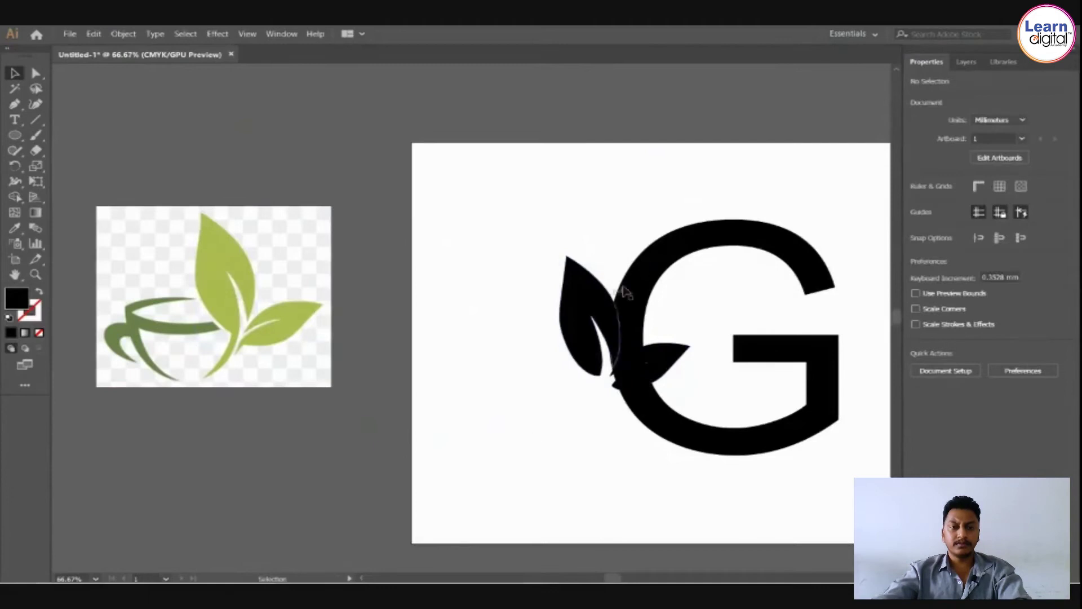
Recolor both leaves on the letter G with the light green sampled from the reference image's tall leaf.
{"action": "left_click_drag", "start_coordinate": [665, 363], "coordinate": [553, 371]}
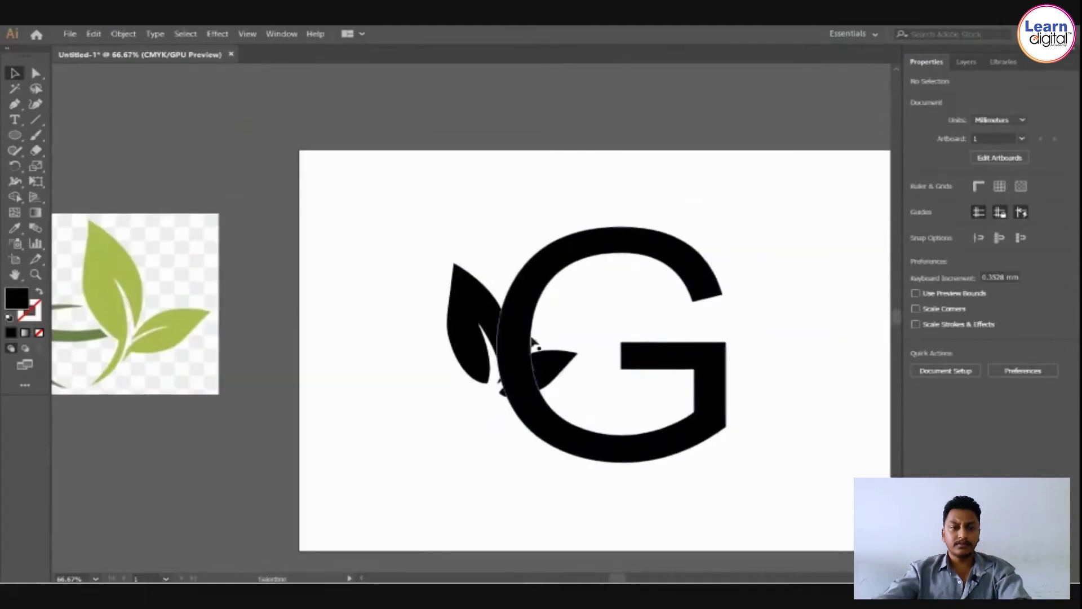
{"action": "left_click", "coordinate": [487, 332]}
{"action": "key", "text": "i"}
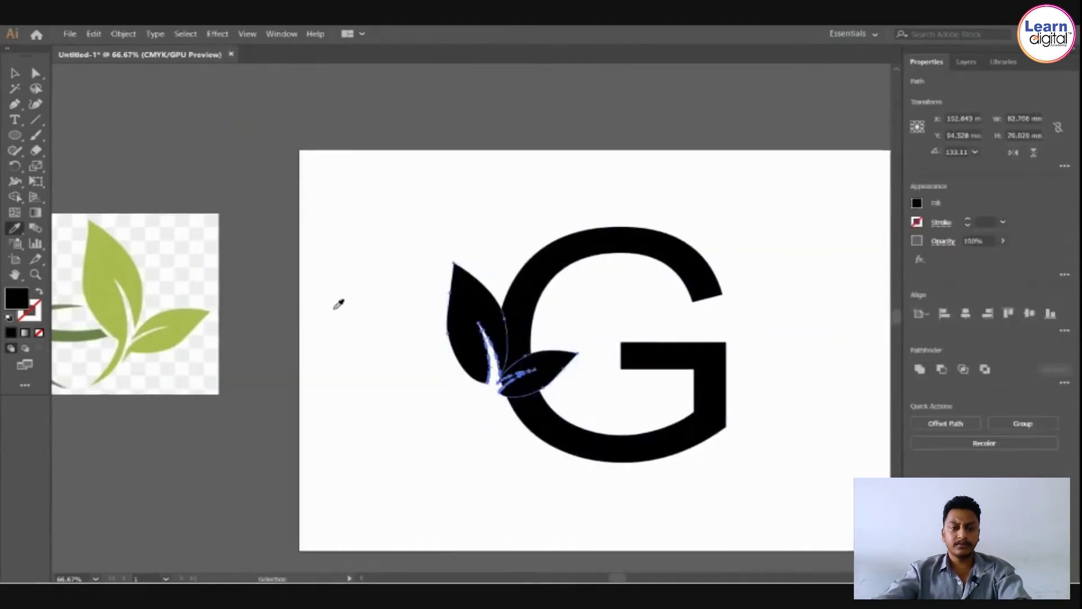
{"action": "left_click", "coordinate": [123, 257]}
{"action": "key", "text": "v"}
{"action": "left_click_drag", "start_coordinate": [416, 348], "coordinate": [511, 416]}
{"action": "left_click", "coordinate": [430, 331]}
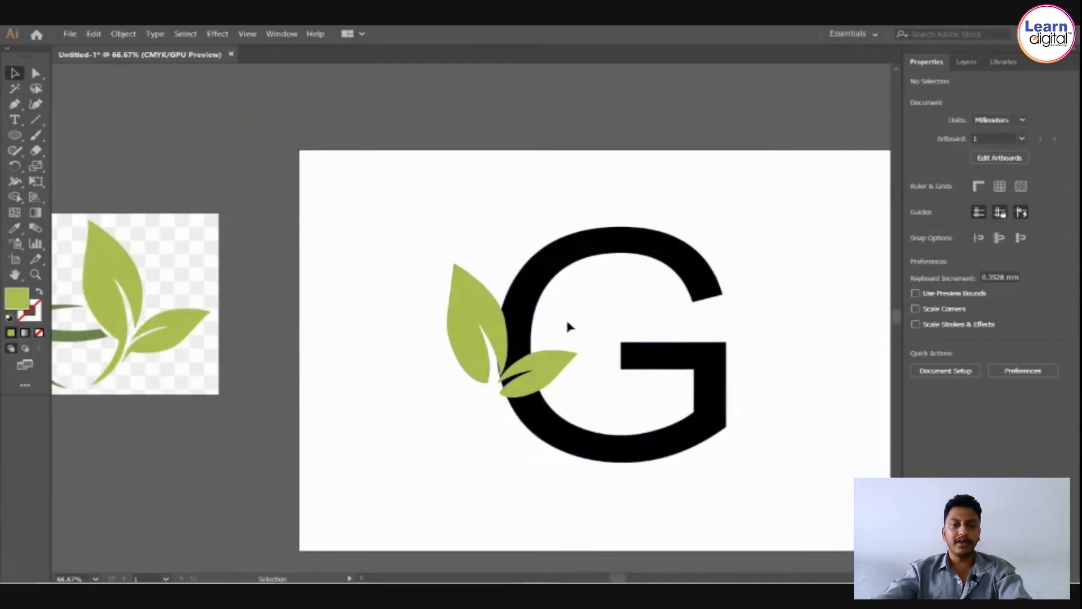
Select both green leaves and move them slightly down and to the right along the G's left curve.
{"action": "key", "text": "ctrl+plus"}
{"action": "key", "text": "ctrl+plus"}
{"action": "left_click_drag", "start_coordinate": [556, 278], "coordinate": [368, 111]}
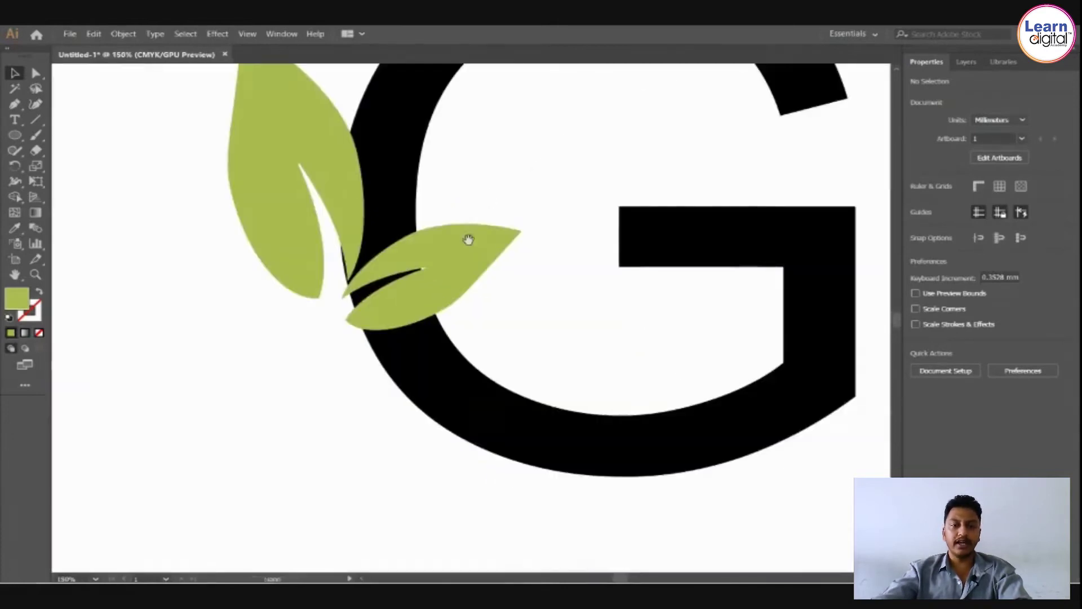
{"action": "left_click", "coordinate": [476, 290]}
{"action": "left_click", "coordinate": [310, 213], "text": "shift"}
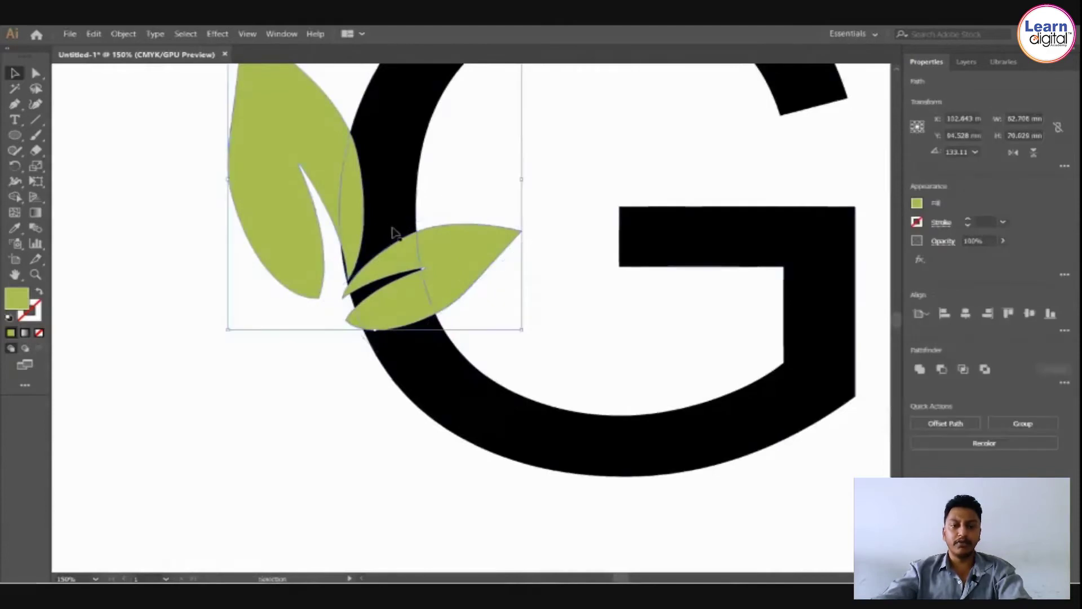
{"action": "key", "text": "ctrl+minus"}
{"action": "key", "text": "ctrl+minus"}
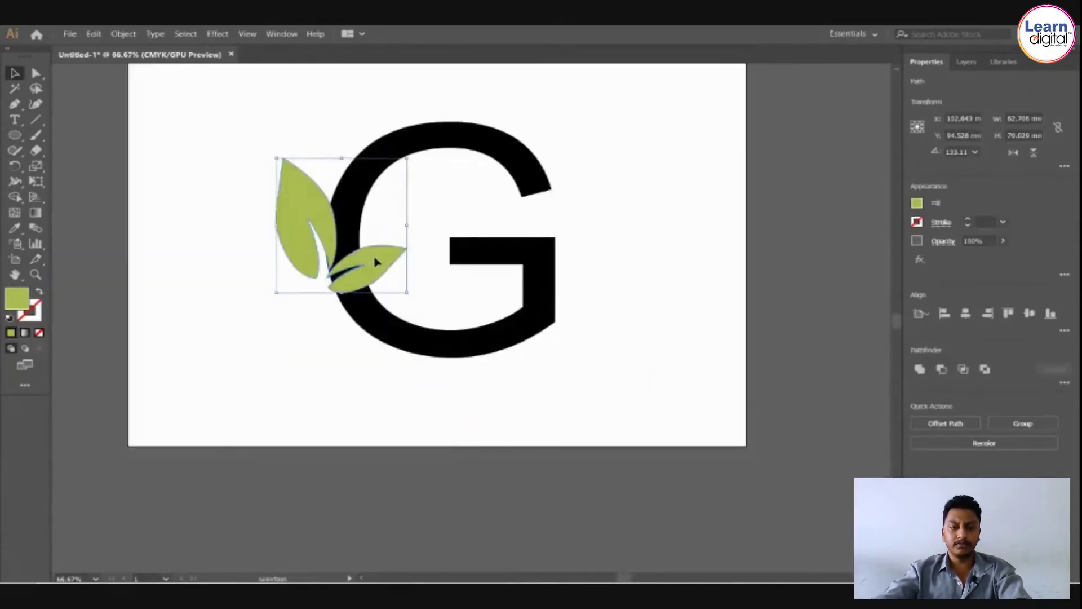
{"action": "left_click_drag", "start_coordinate": [377, 262], "coordinate": [386, 282]}
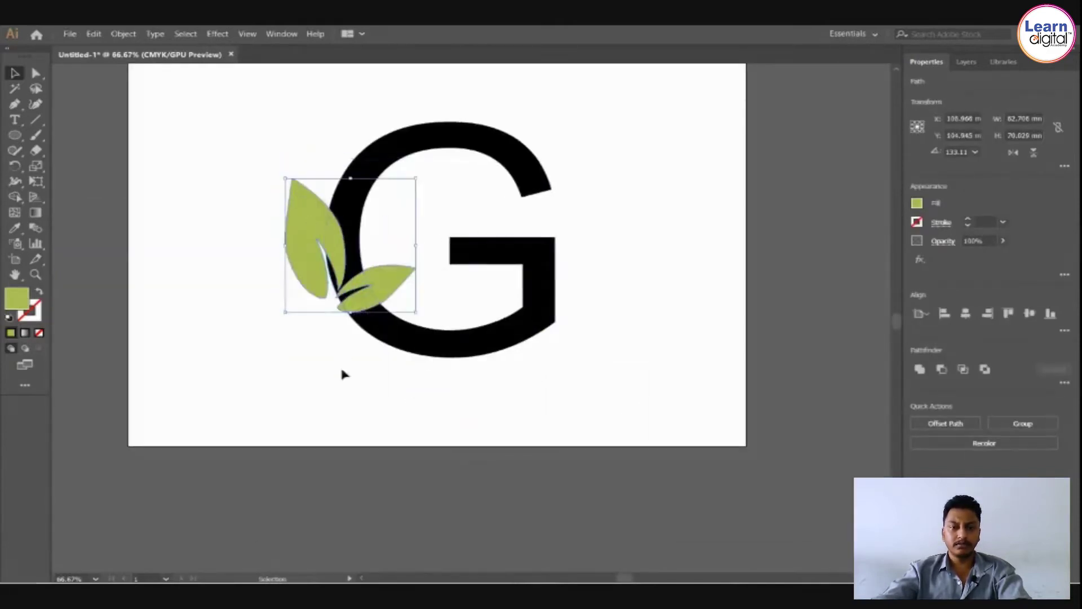
{"action": "left_click", "coordinate": [421, 172]}
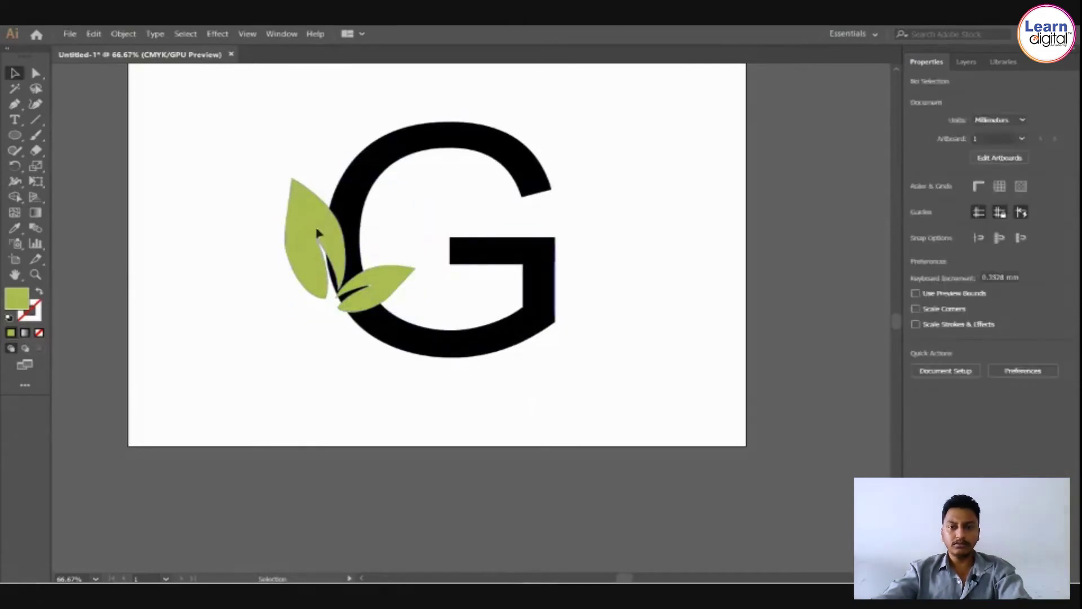
Rotate the two green leaves together slightly counterclockwise so they fan out from the G's left curve.
{"action": "left_click", "coordinate": [316, 242]}
{"action": "left_click", "coordinate": [385, 283], "text": "shift"}
{"action": "left_click_drag", "start_coordinate": [420, 173], "coordinate": [403, 159]}
{"action": "left_click", "coordinate": [330, 323]}
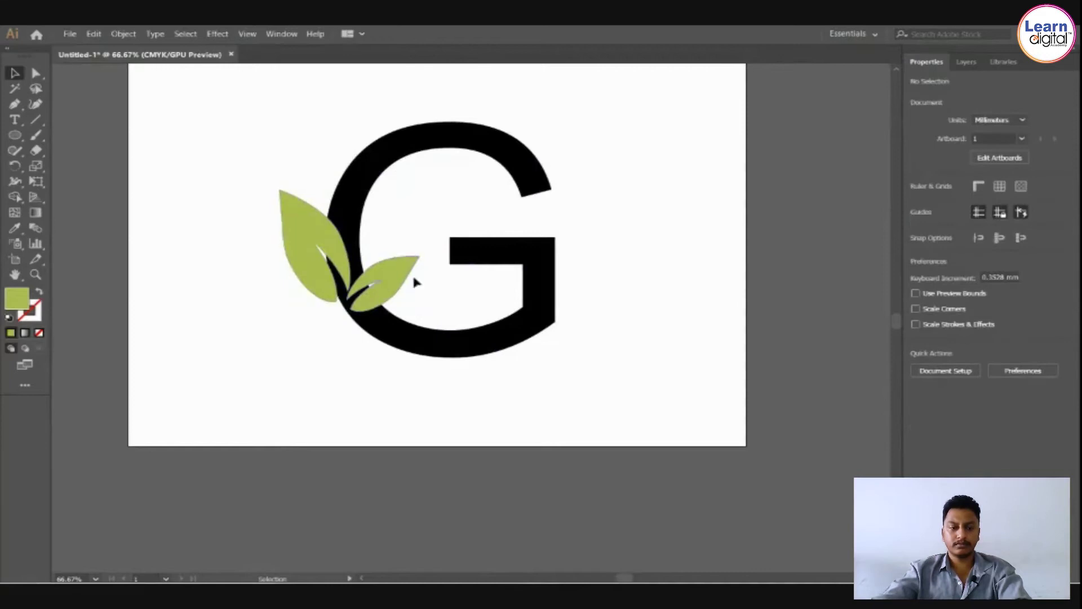
Create a vertically reflected copy of the small leaf and place it outside the G, below the tall leaf.
{"action": "left_click", "coordinate": [387, 275]}
{"action": "right_click", "coordinate": [387, 269]}
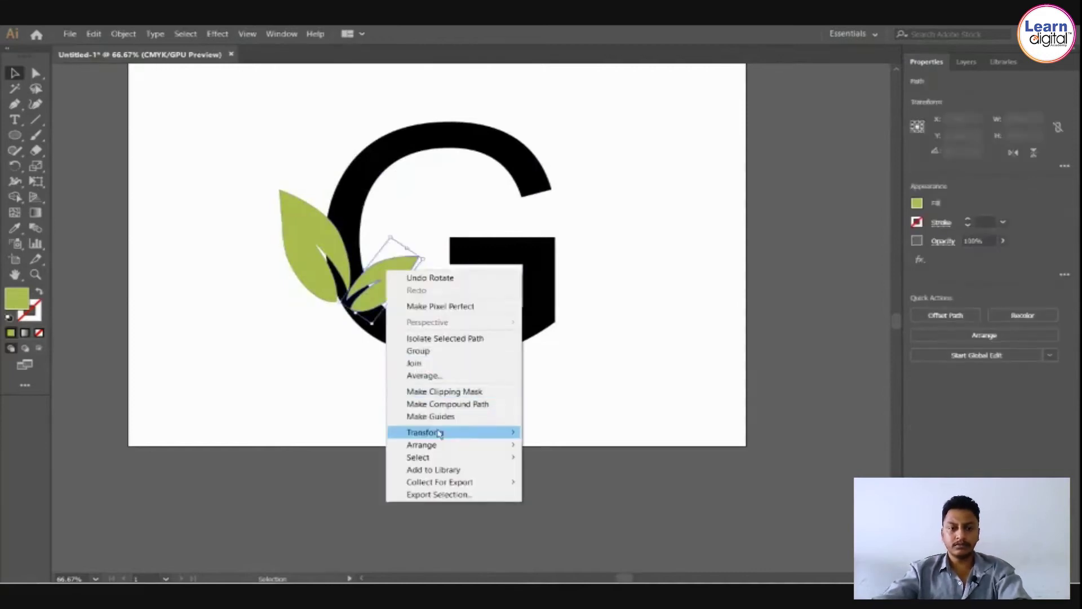
{"action": "mouse_move", "coordinate": [481, 432]}
{"action": "left_click", "coordinate": [555, 473]}
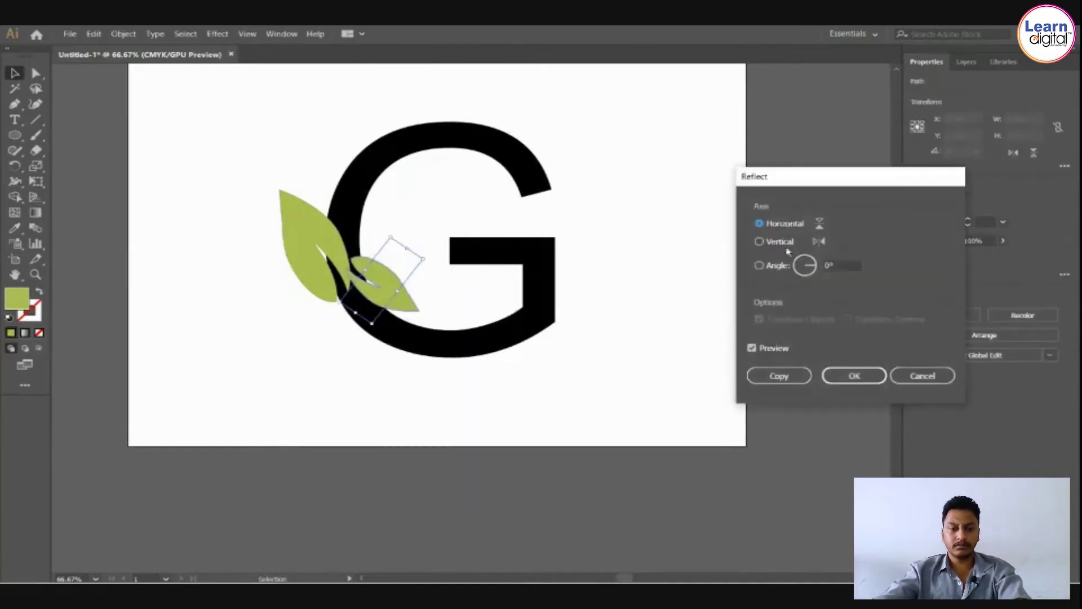
{"action": "left_click", "coordinate": [781, 242]}
{"action": "left_click", "coordinate": [775, 376]}
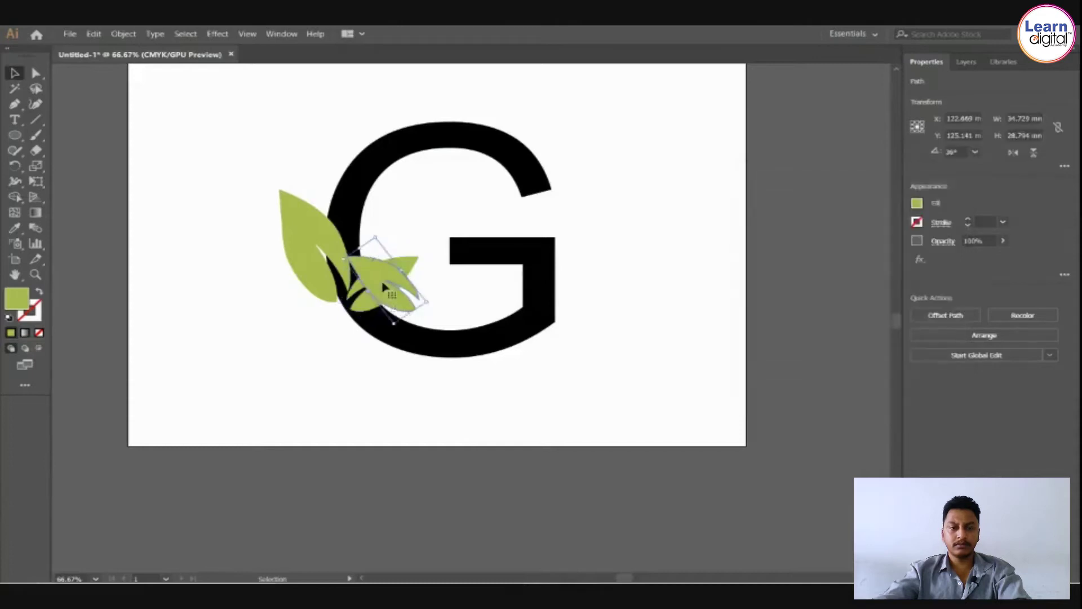
{"action": "left_click_drag", "start_coordinate": [386, 289], "coordinate": [308, 320]}
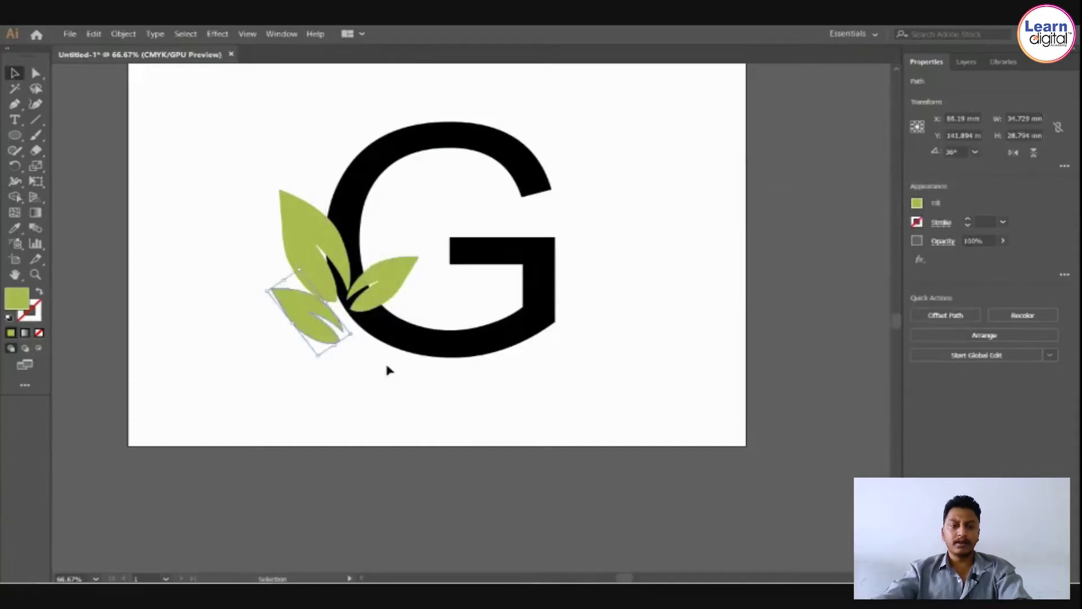
Rotate the copied leaf counterclockwise until nearly horizontal, shrink it slightly, and set its base against the G's outer edge.
{"action": "key", "text": "ctrl+plus"}
{"action": "key", "text": "ctrl+plus"}
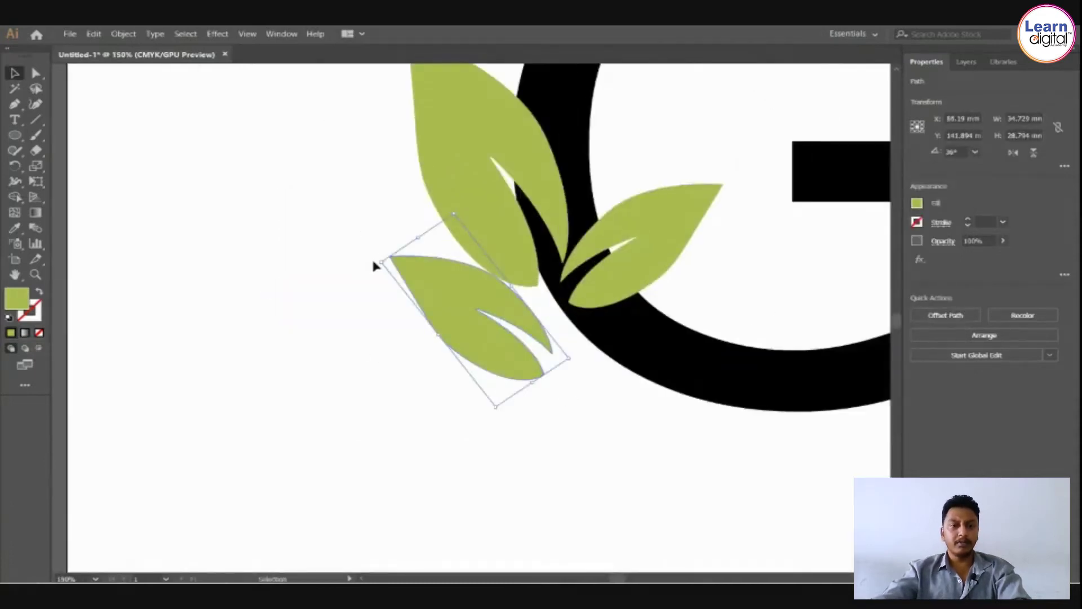
{"action": "left_click_drag", "start_coordinate": [372, 261], "coordinate": [354, 314]}
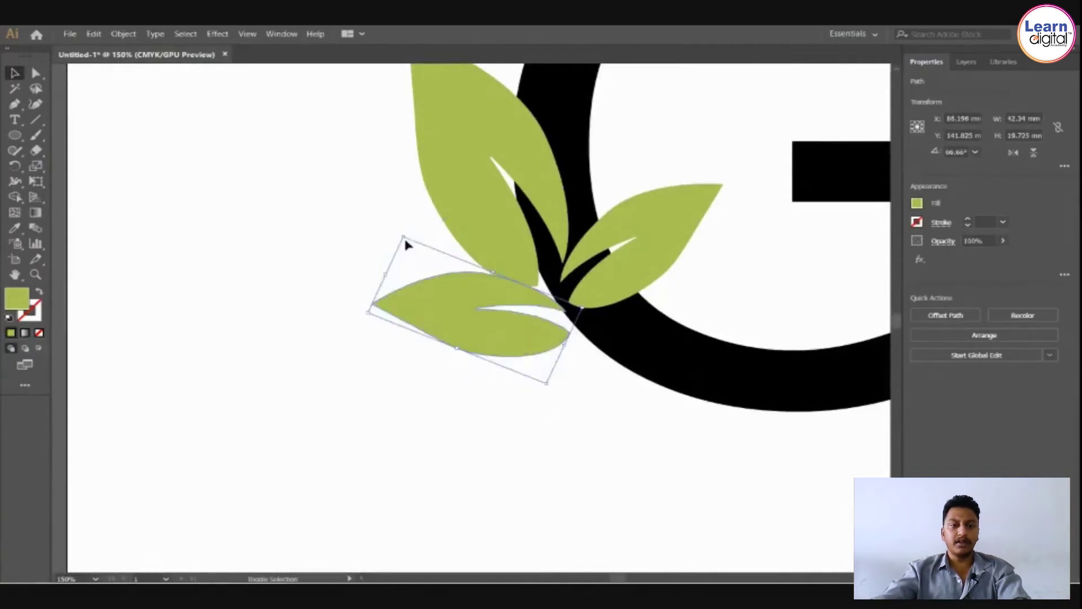
{"action": "left_click_drag", "start_coordinate": [407, 244], "coordinate": [428, 266]}
{"action": "left_click_drag", "start_coordinate": [527, 344], "coordinate": [531, 337]}
{"action": "left_click", "coordinate": [586, 408]}
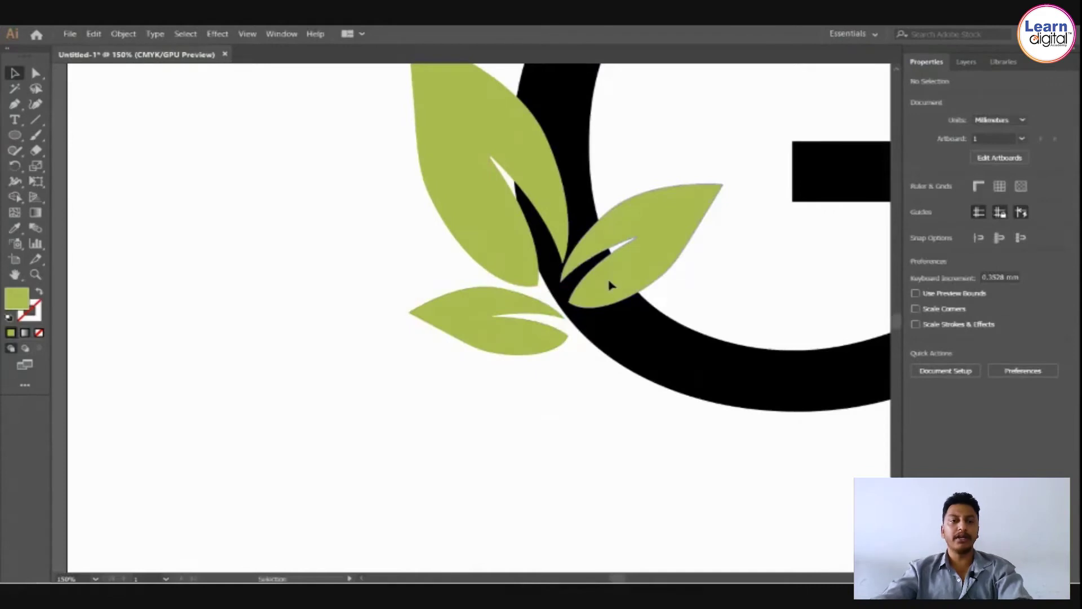
Nudge the small leaf inside the G slightly up and right, and the copied leaf slightly up, to even their spacing.
{"action": "left_click_drag", "start_coordinate": [612, 284], "coordinate": [618, 278]}
{"action": "left_click", "coordinate": [582, 411]}
{"action": "left_click_drag", "start_coordinate": [534, 353], "coordinate": [535, 352]}
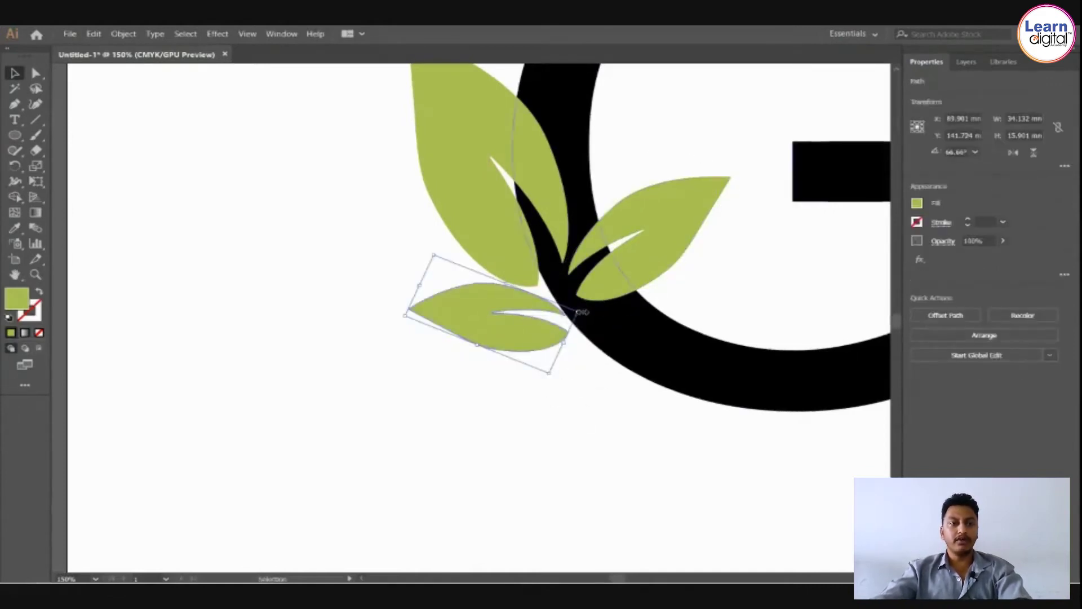
{"action": "left_click", "coordinate": [582, 434]}
{"action": "key", "text": "ctrl+minus"}
{"action": "key", "text": "ctrl+minus"}
{"action": "key", "text": "ctrl+minus"}
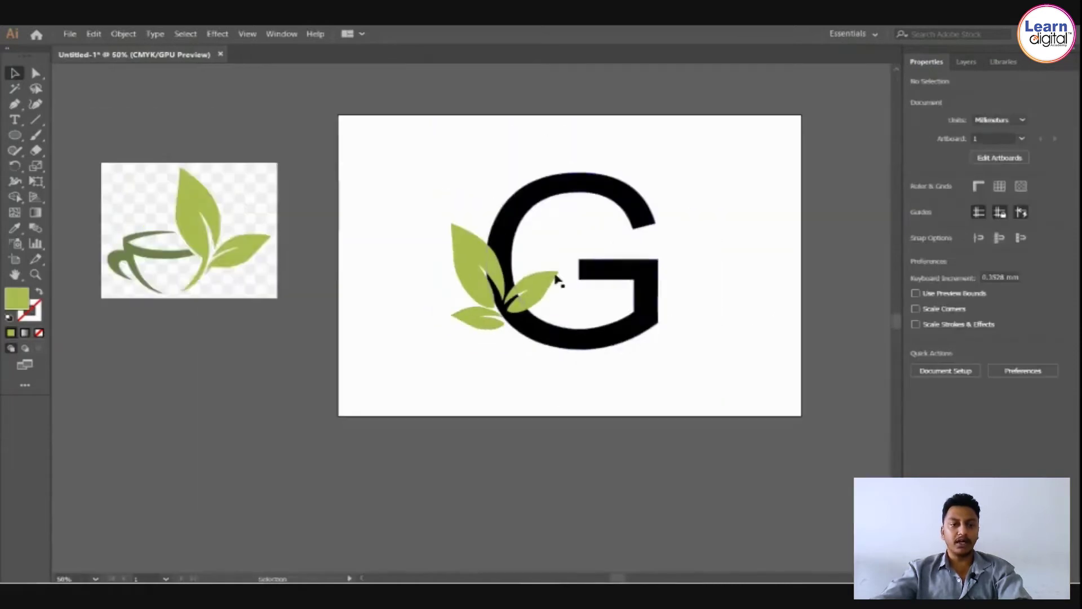
{"action": "left_click_drag", "start_coordinate": [571, 318], "coordinate": [525, 338]}
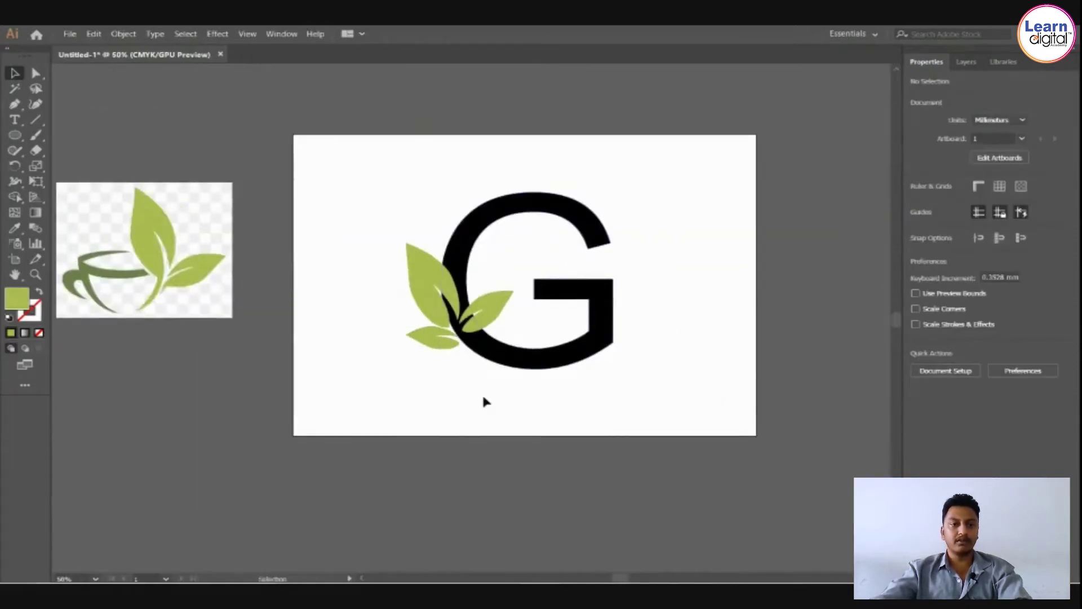
Draw a curved Pen path along the tall leaf's inner edge across the G's stroke, with a black stroke and no fill.
{"action": "left_click", "coordinate": [461, 232]}
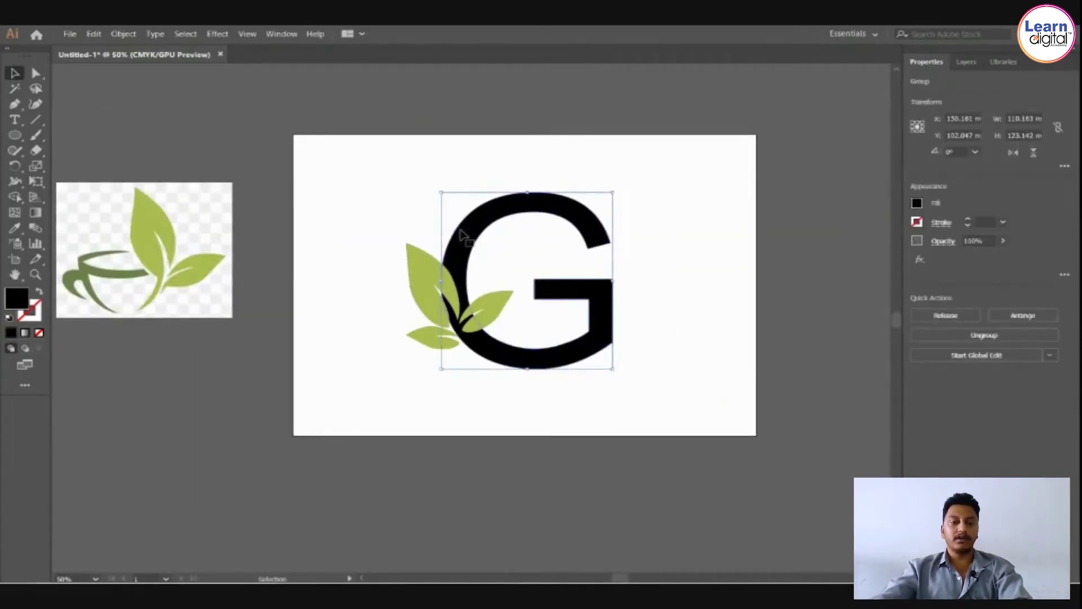
{"action": "key", "text": "ctrl+equal"}
{"action": "key", "text": "ctrl+equal"}
{"action": "left_click_drag", "start_coordinate": [423, 292], "coordinate": [456, 216]}
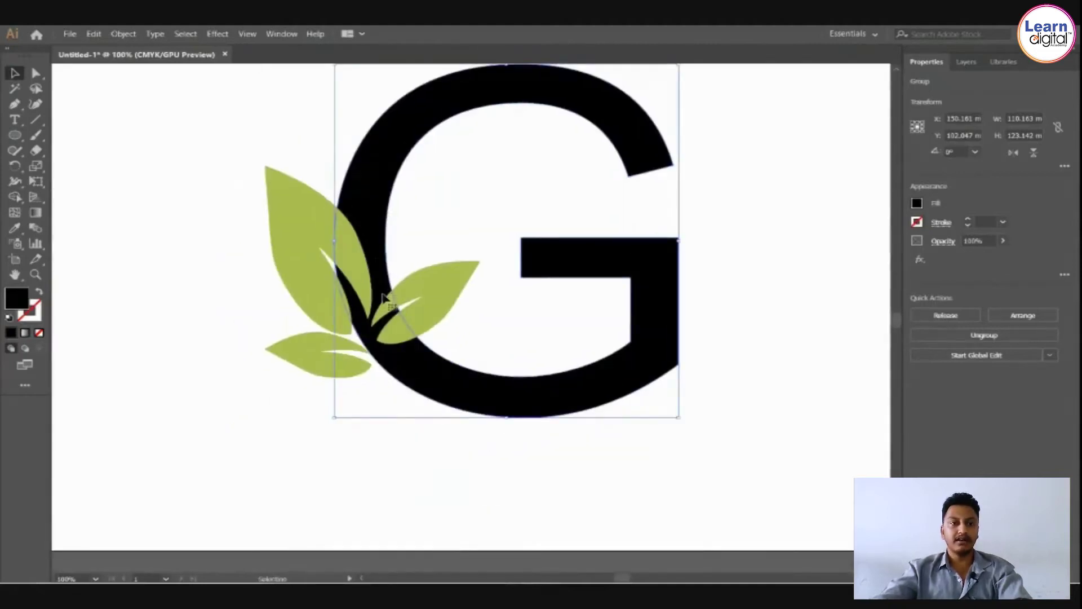
{"action": "left_click", "coordinate": [15, 105]}
{"action": "left_click", "coordinate": [334, 196]}
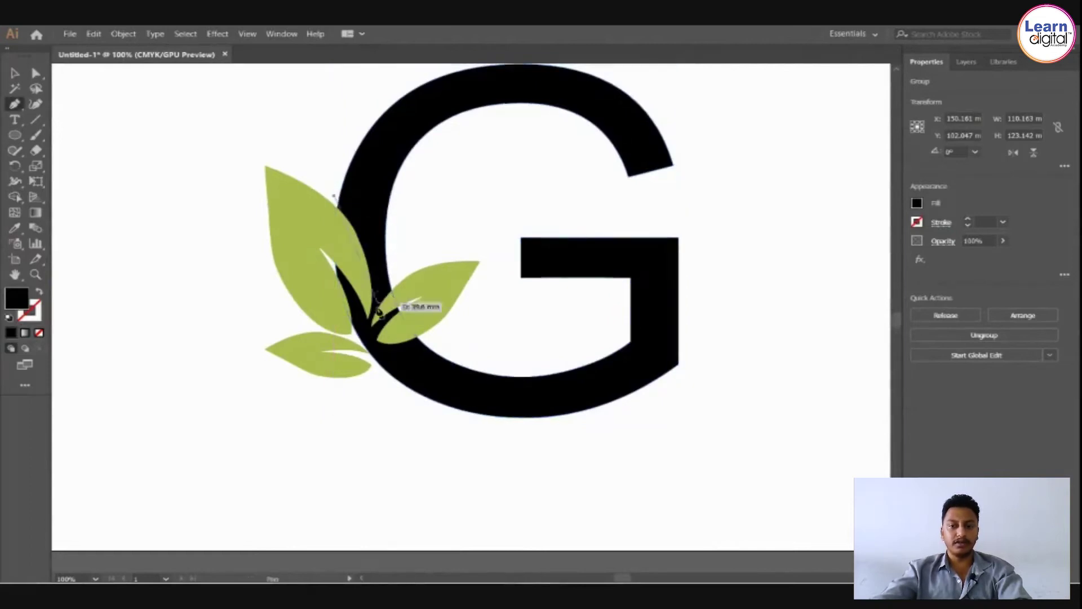
{"action": "left_click_drag", "start_coordinate": [377, 373], "coordinate": [357, 500]}
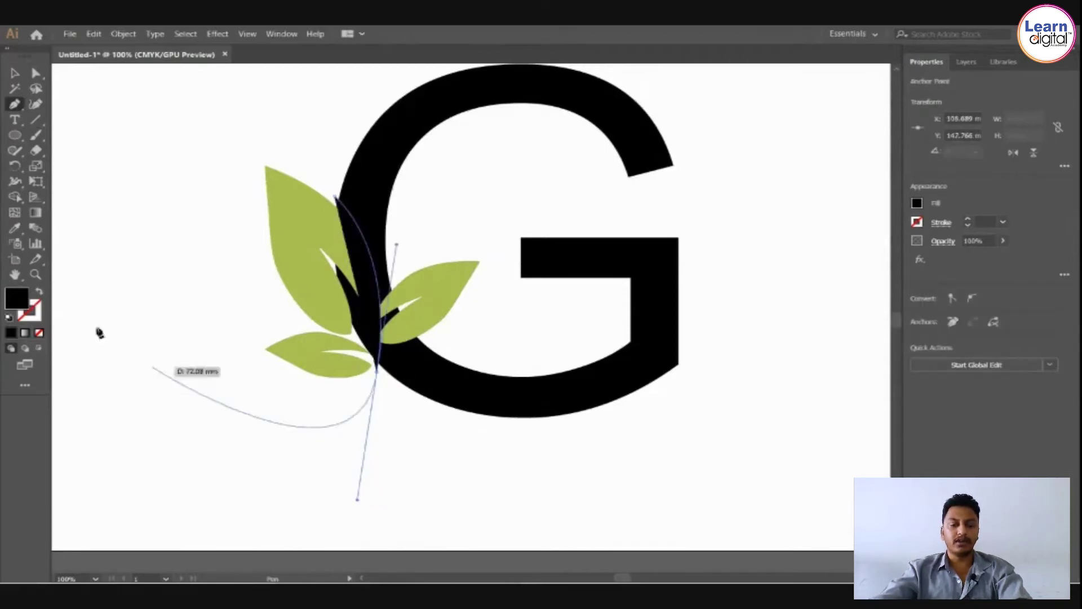
{"action": "left_click", "coordinate": [40, 292]}
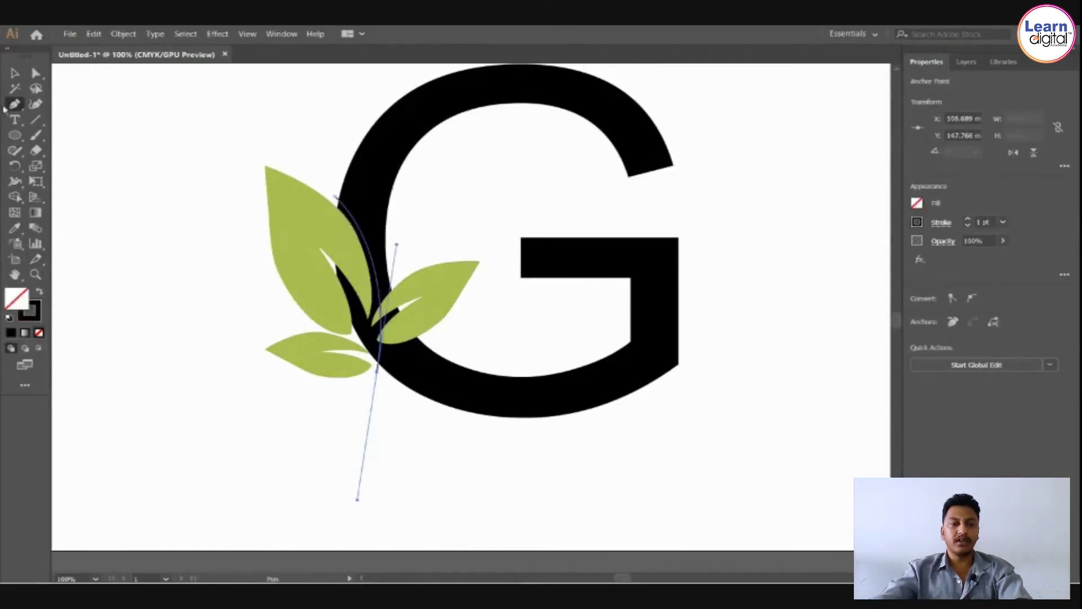
{"action": "left_click", "coordinate": [15, 73]}
{"action": "left_click", "coordinate": [266, 116]}
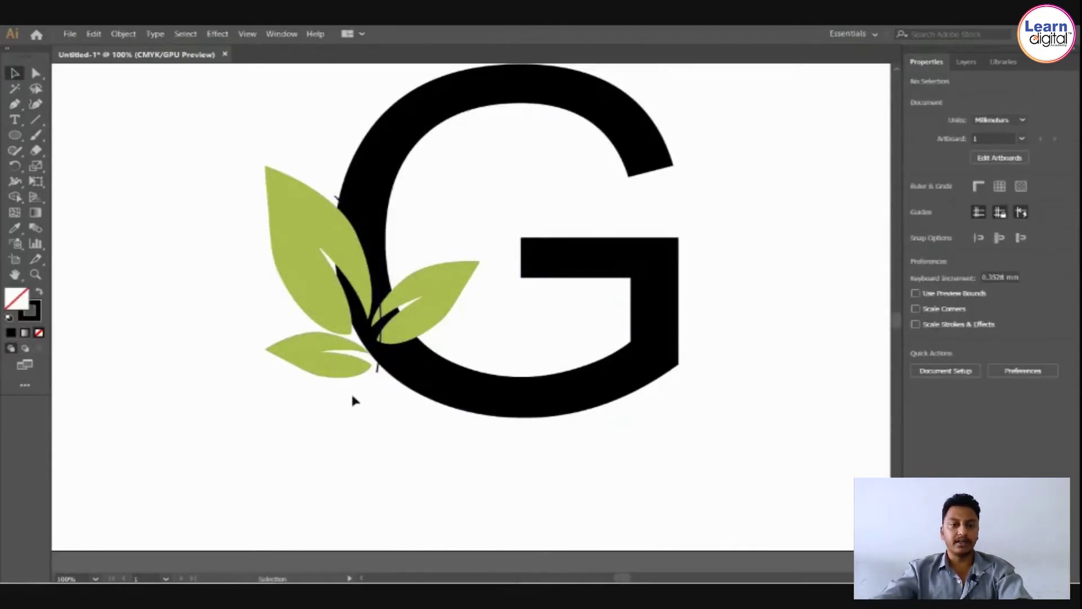
Select the curved path together with the letter G and split the letter with Pathfinder Divide.
{"action": "left_click", "coordinate": [355, 220]}
{"action": "left_click", "coordinate": [350, 214], "text": "shift"}
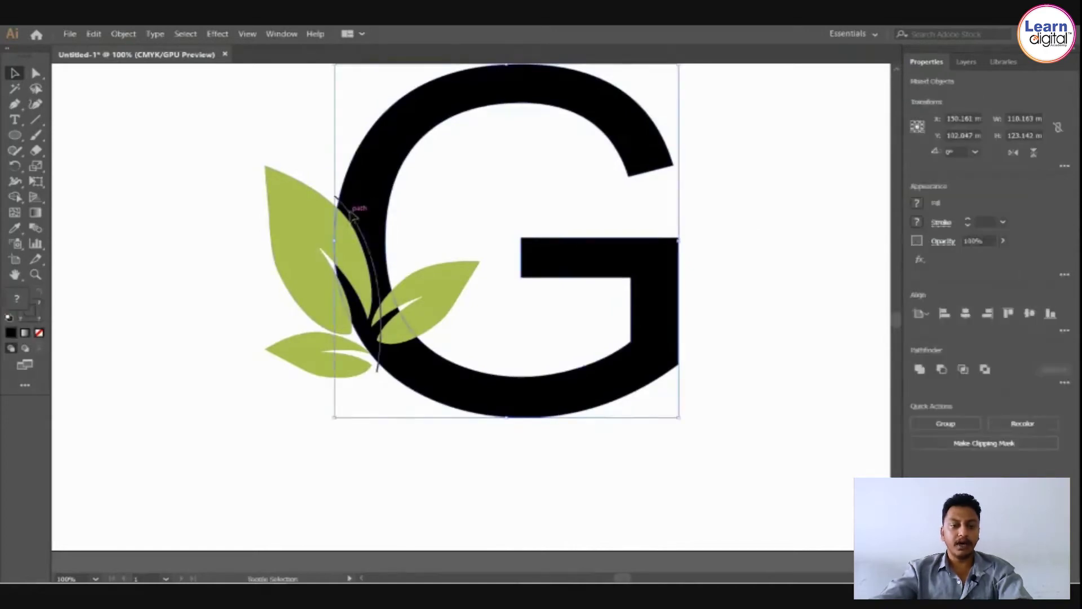
{"action": "left_click", "coordinate": [294, 147]}
{"action": "left_click", "coordinate": [333, 179]}
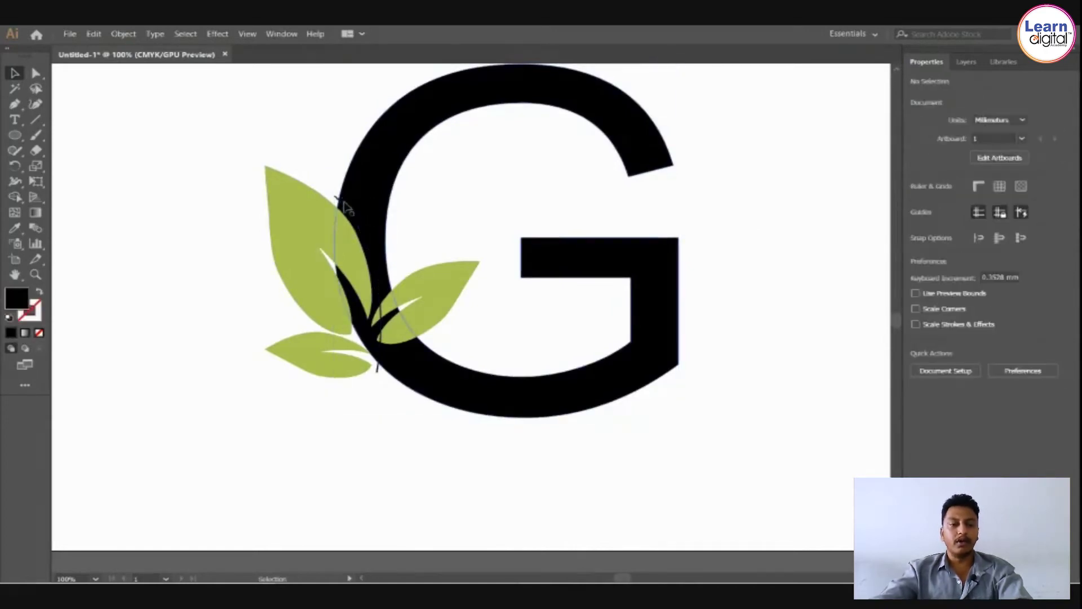
{"action": "left_click", "coordinate": [348, 209]}
{"action": "left_click", "coordinate": [420, 141], "text": "shift"}
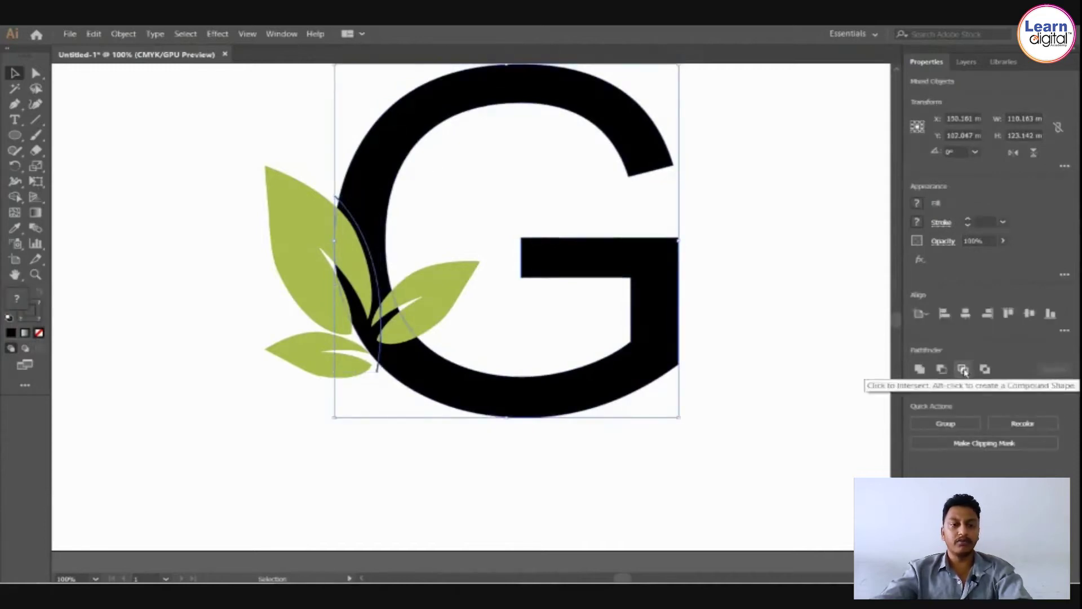
{"action": "left_click", "coordinate": [1065, 383]}
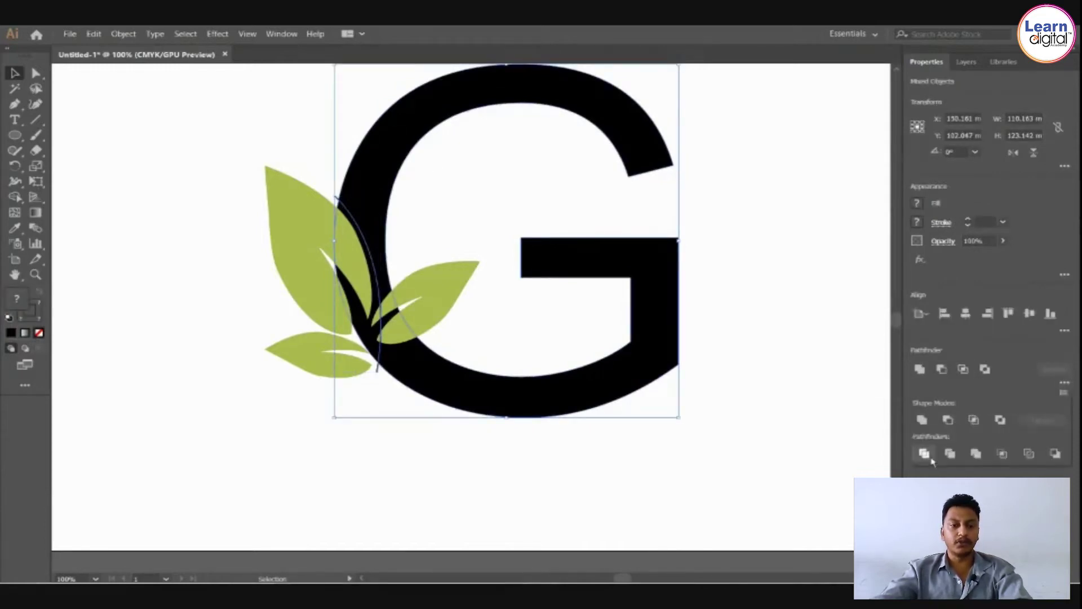
{"action": "left_click", "coordinate": [930, 460]}
{"action": "left_click", "coordinate": [521, 490]}
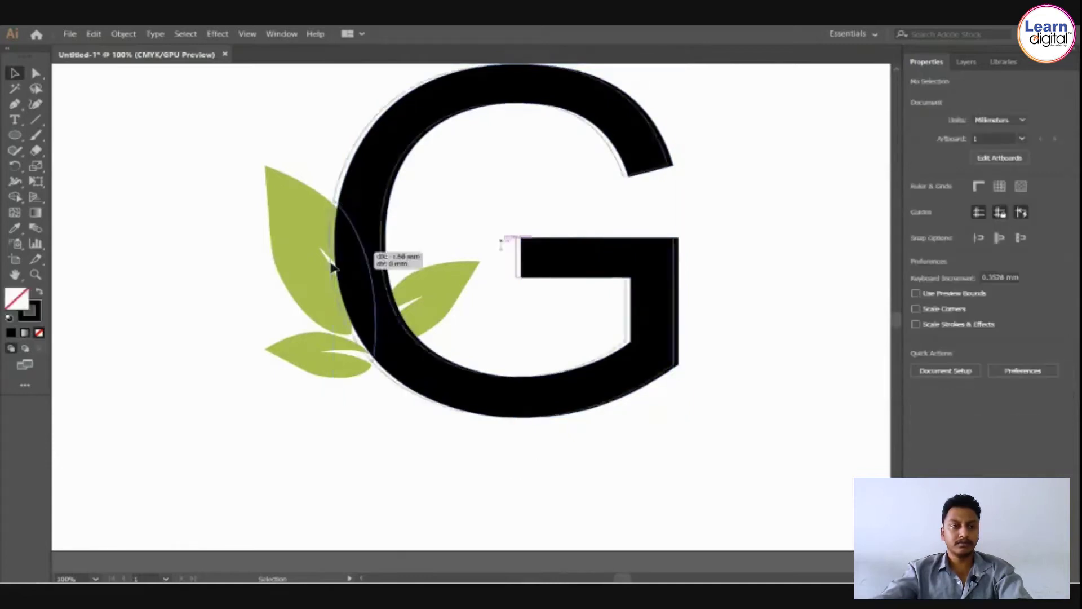
Ungroup the divided G and delete the black sliver behind the tall leaf.
{"action": "left_click", "coordinate": [351, 251]}
{"action": "key", "text": "a"}
{"action": "key", "text": "v"}
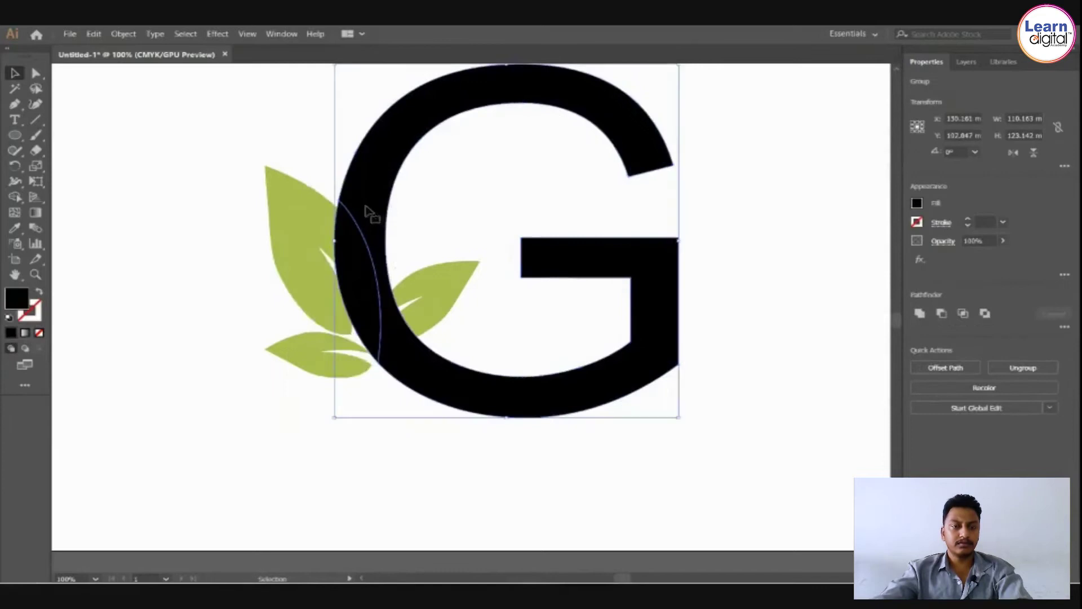
{"action": "left_click", "coordinate": [1022, 368]}
{"action": "left_click", "coordinate": [589, 459]}
{"action": "left_click", "coordinate": [364, 281]}
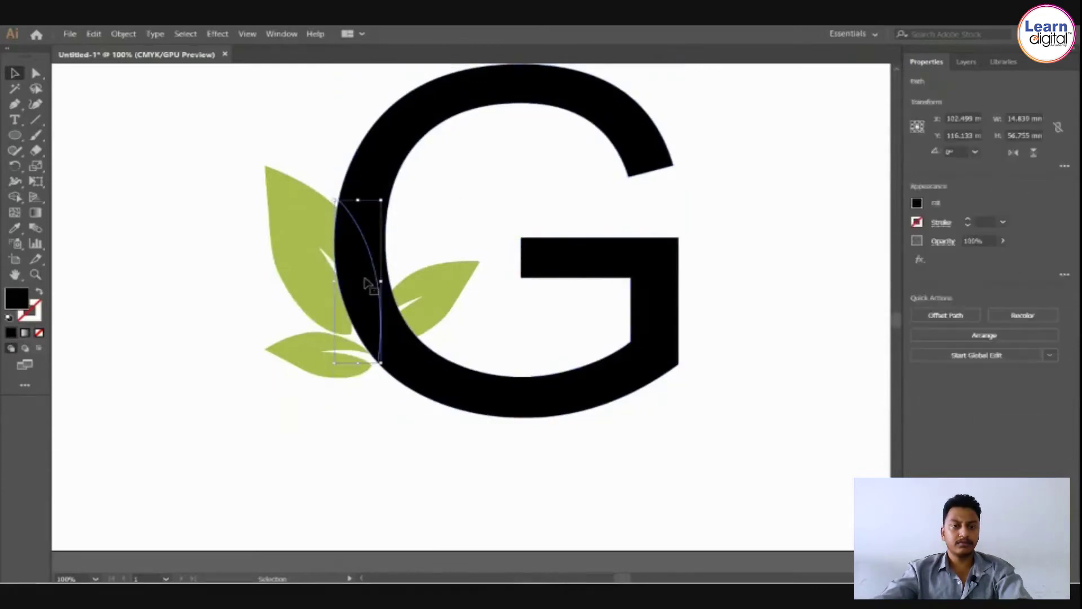
{"action": "key", "text": "Delete"}
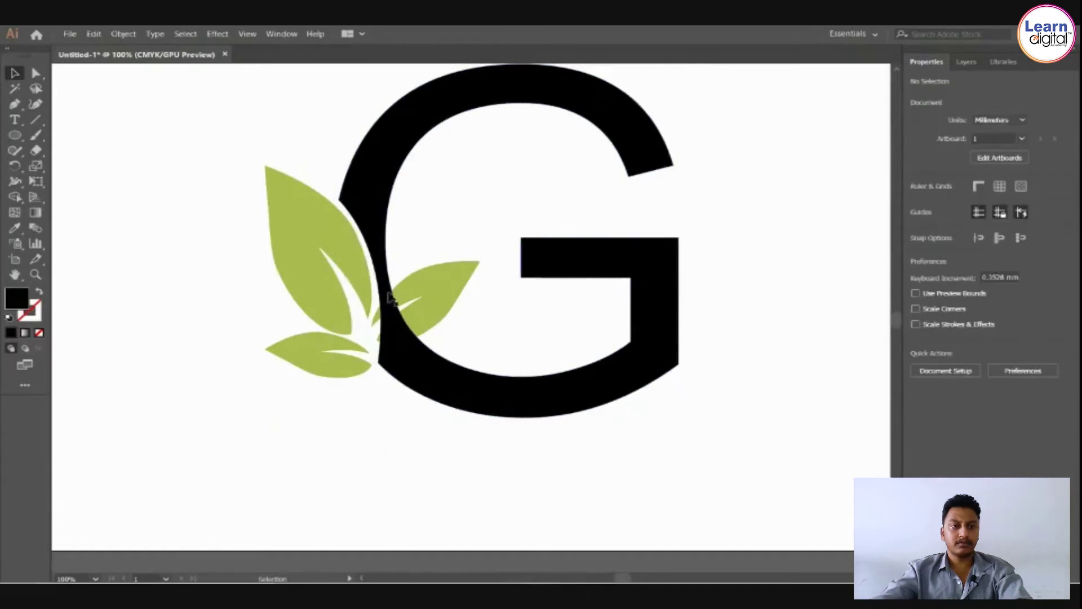
Draw a short curved Pen path across the G just above the small inner leaf's upper edge, with black stroke and no fill.
{"action": "left_click", "coordinate": [425, 371]}
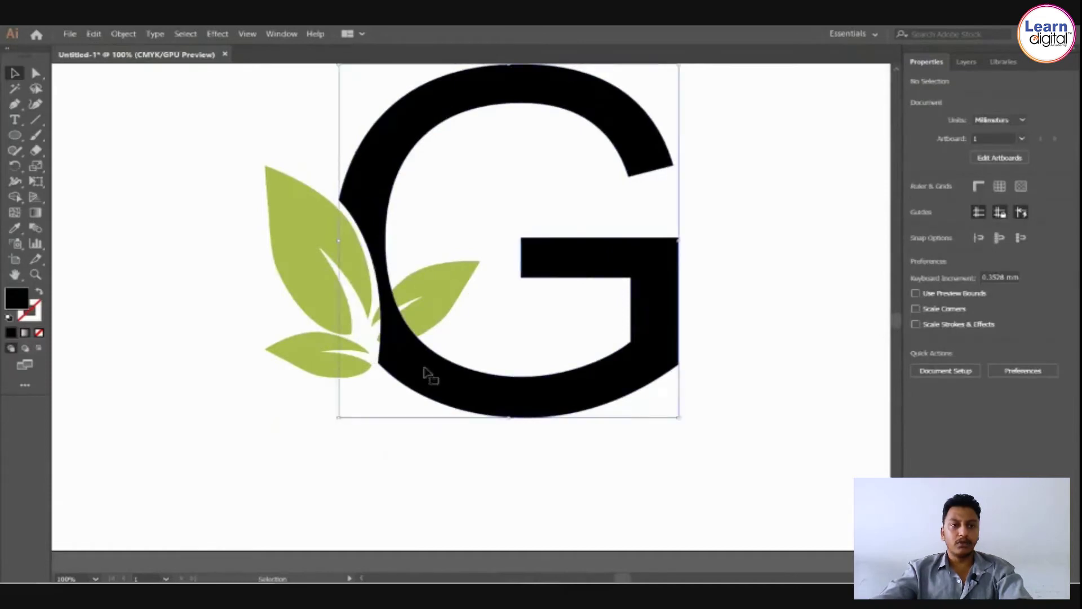
{"action": "left_click", "coordinate": [425, 458]}
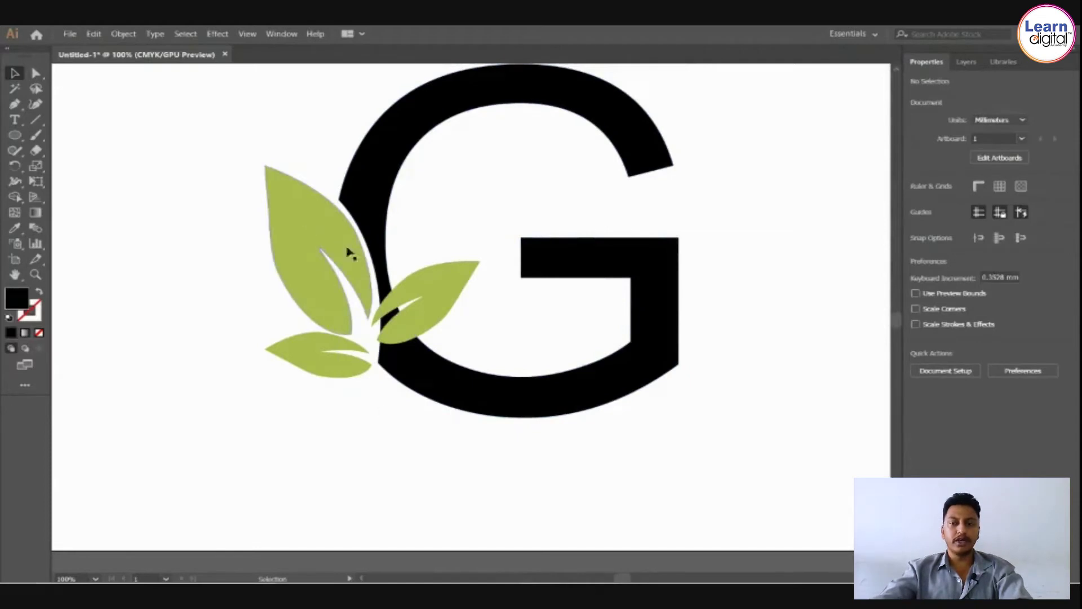
{"action": "left_click", "coordinate": [402, 377]}
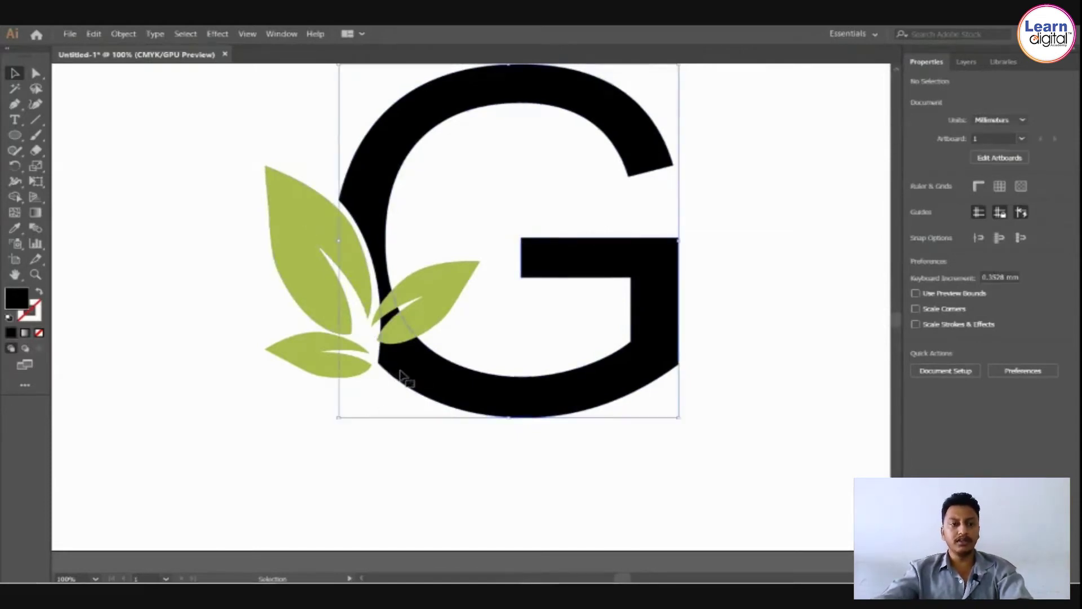
{"action": "left_click_drag", "start_coordinate": [449, 358], "coordinate": [513, 255]}
{"action": "key", "text": "ctrl+equal"}
{"action": "key", "text": "ctrl+equal"}
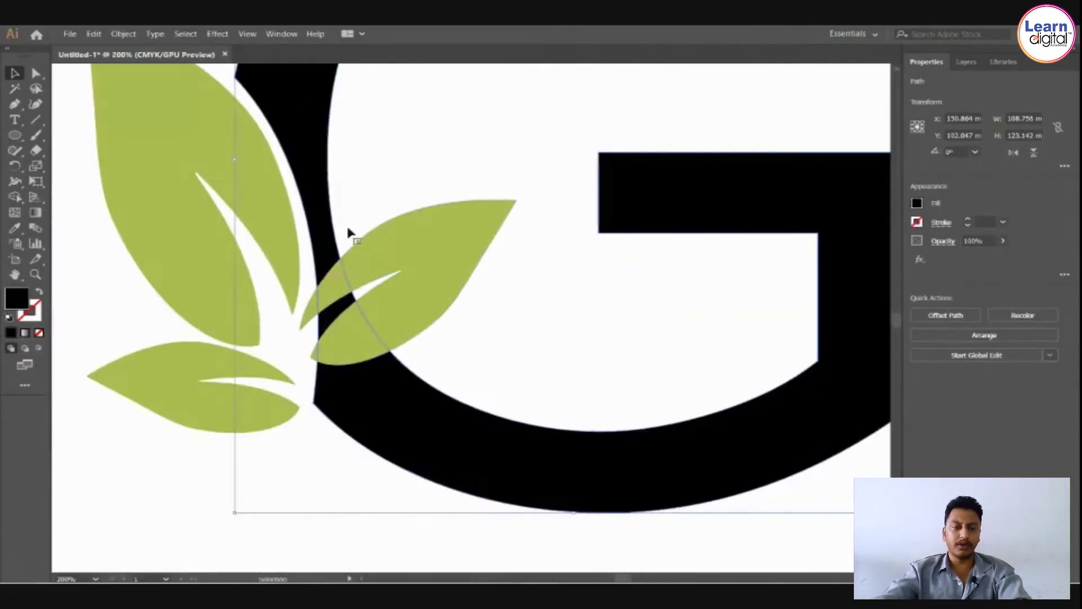
{"action": "left_click", "coordinate": [15, 104]}
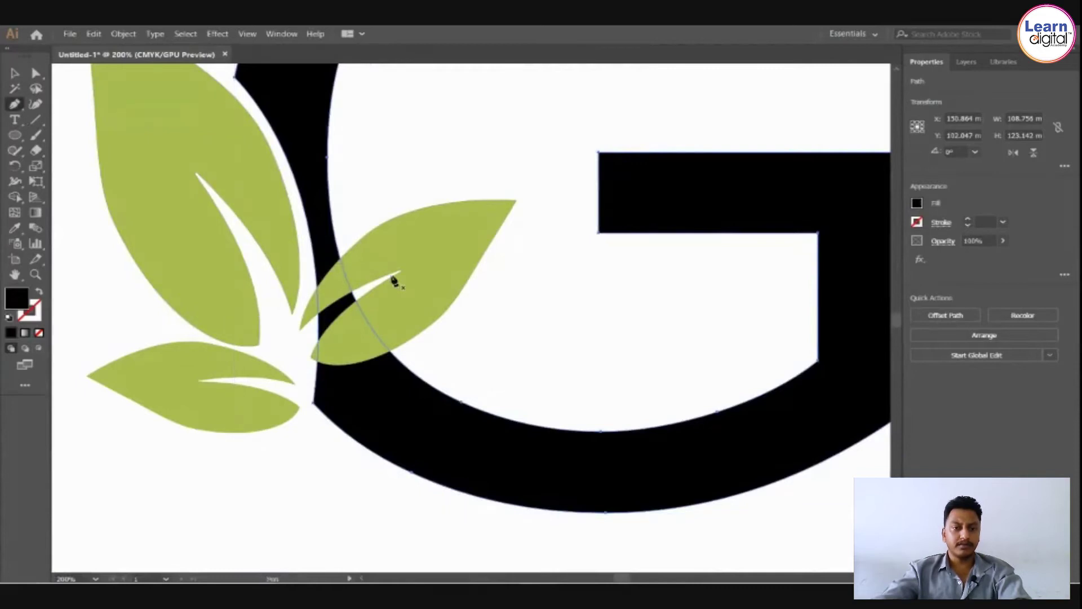
{"action": "left_click", "coordinate": [305, 295]}
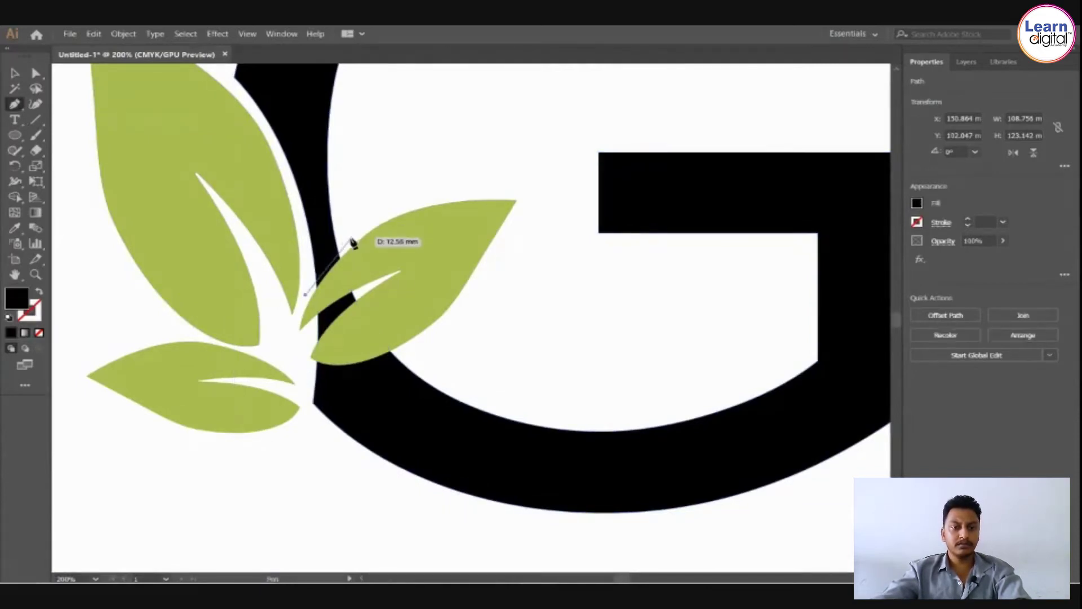
{"action": "left_click_drag", "start_coordinate": [353, 240], "coordinate": [380, 226]}
{"action": "key", "text": "v"}
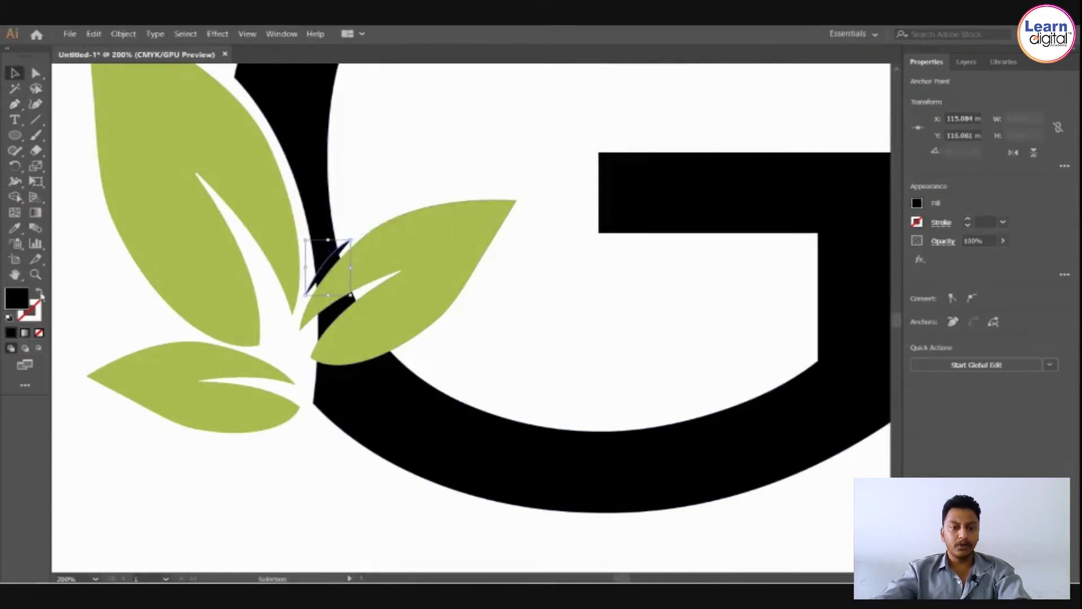
{"action": "left_click", "coordinate": [40, 292]}
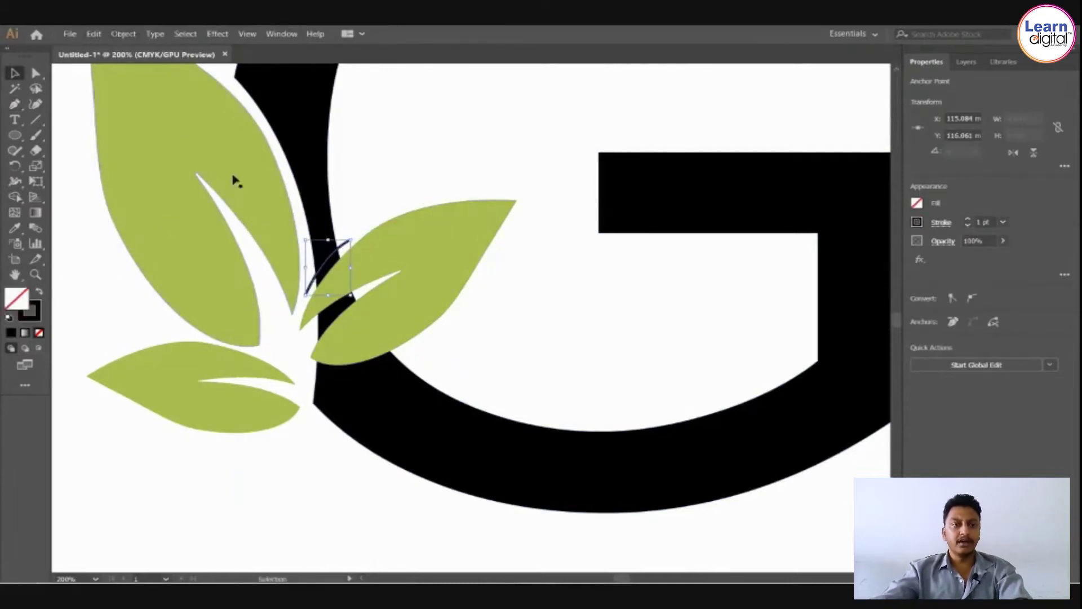
Cut the G along the short curve using Divide Objects Below.
{"action": "left_click", "coordinate": [112, 33]}
{"action": "mouse_move", "coordinate": [165, 290]}
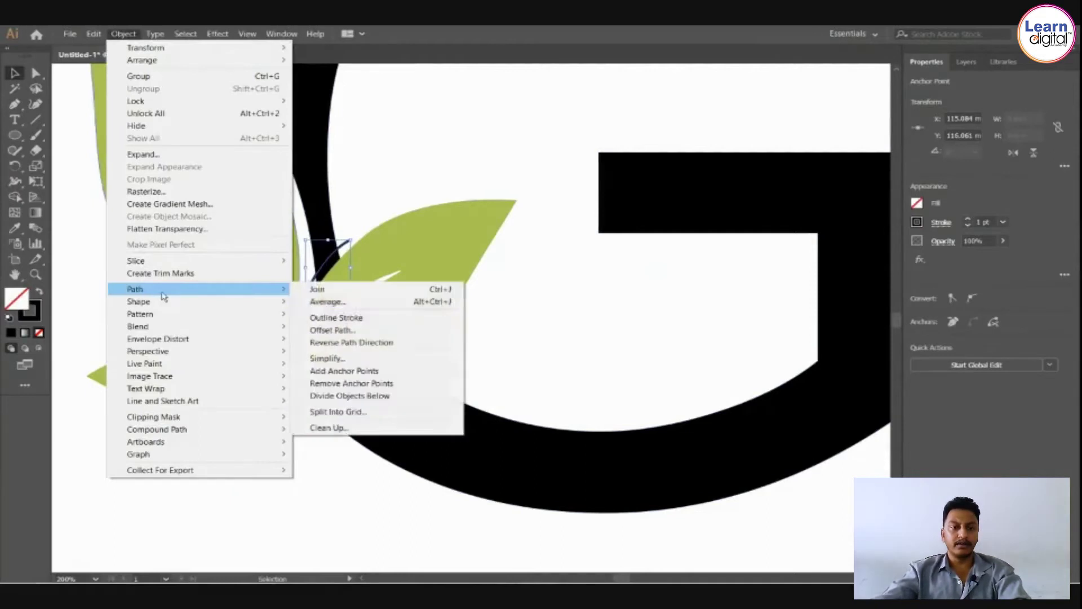
{"action": "left_click", "coordinate": [370, 396]}
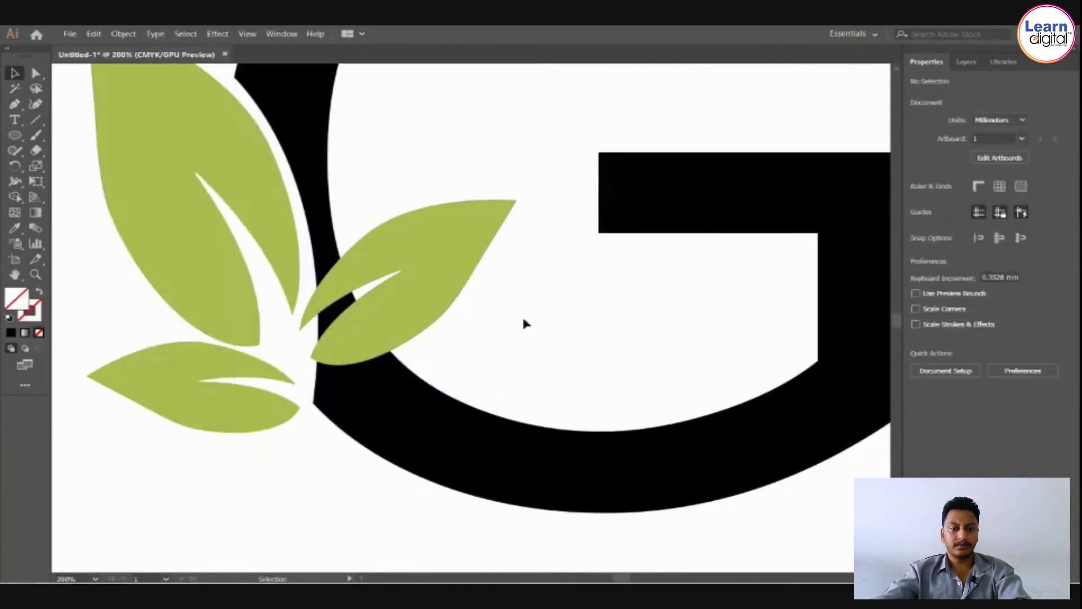
Draw a short curved Pen path across the G just below the small inner leaf's lower edge.
{"action": "left_click", "coordinate": [15, 103]}
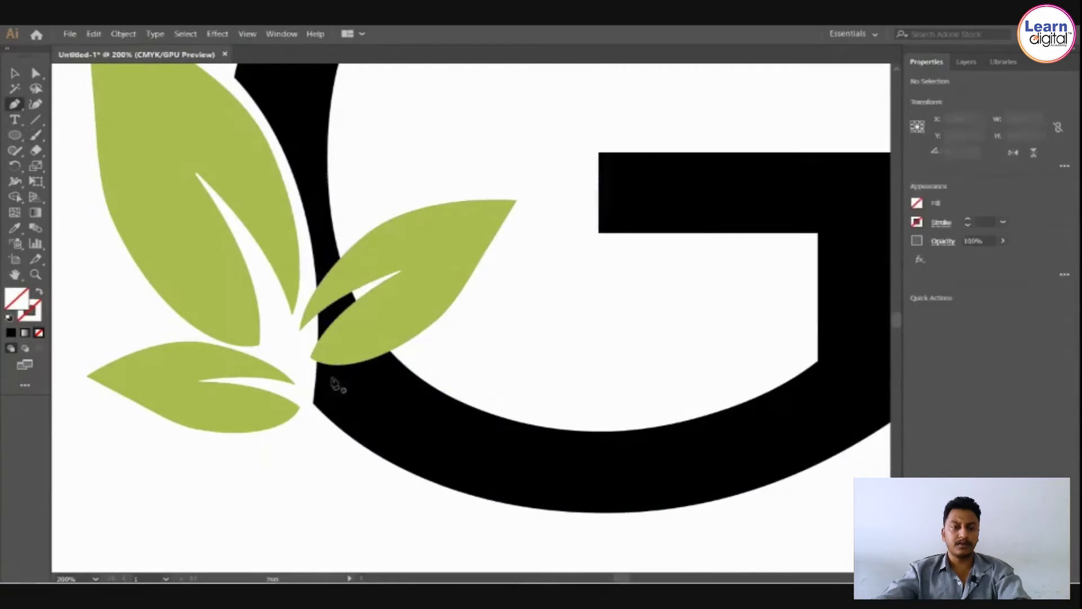
{"action": "left_click", "coordinate": [306, 364]}
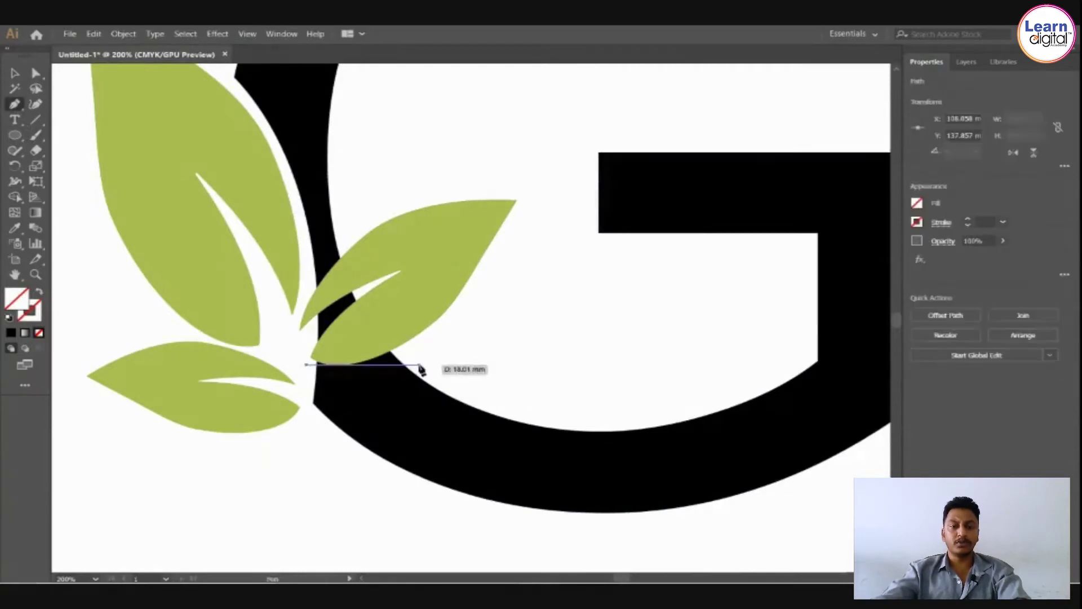
{"action": "left_click_drag", "start_coordinate": [412, 366], "coordinate": [495, 345]}
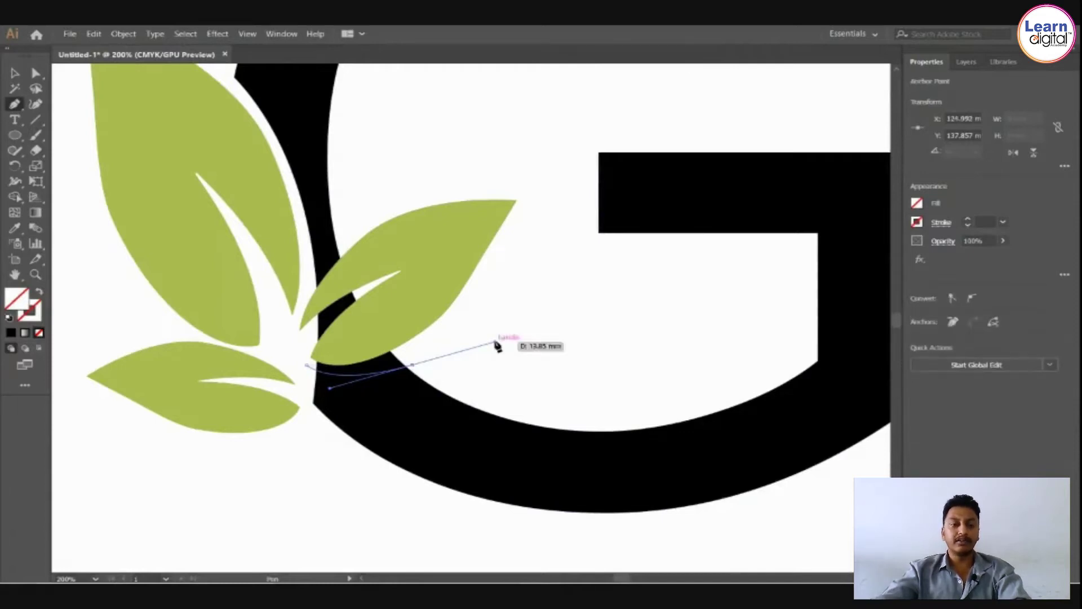
{"action": "key", "text": "v"}
Select the lower curved path together with the lower part of the G and split them with Pathfinder Divide.
{"action": "left_click", "coordinate": [466, 435], "text": "shift"}
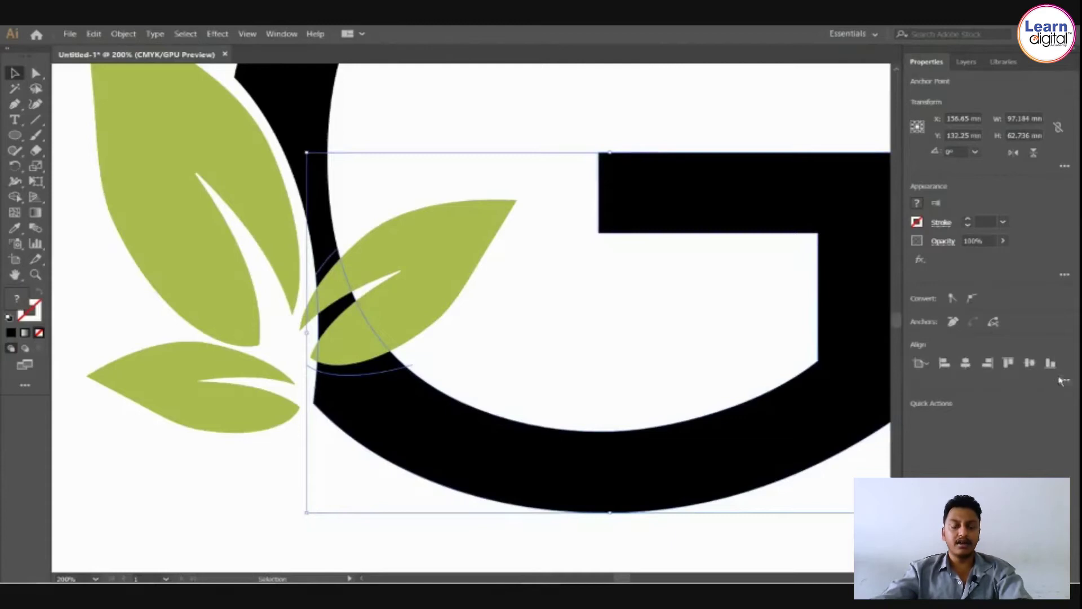
{"action": "left_click", "coordinate": [284, 471]}
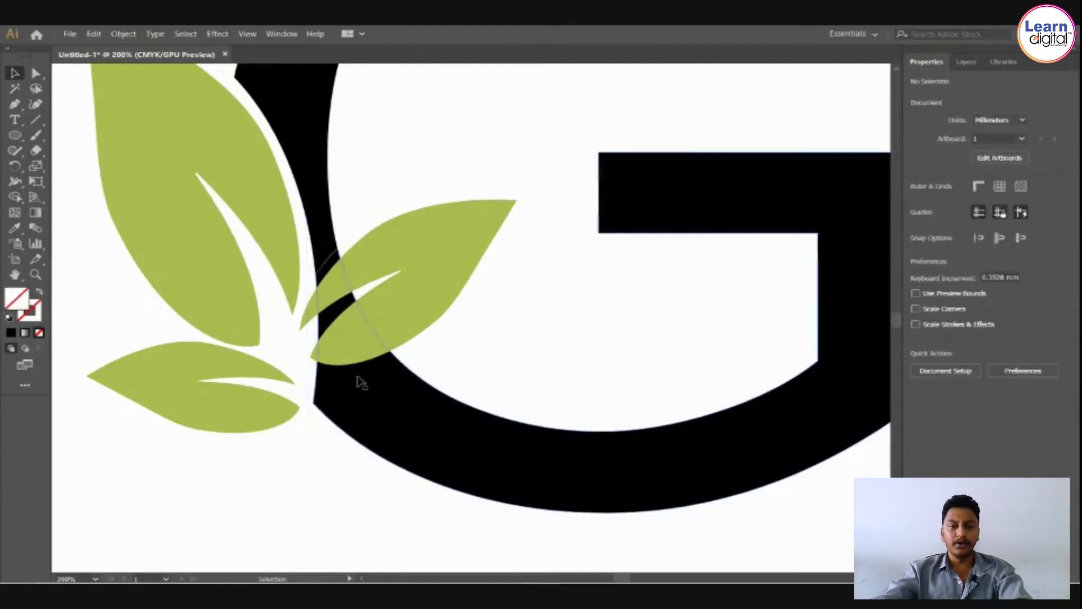
{"action": "left_click", "coordinate": [366, 373]}
{"action": "left_click", "coordinate": [424, 422], "text": "shift"}
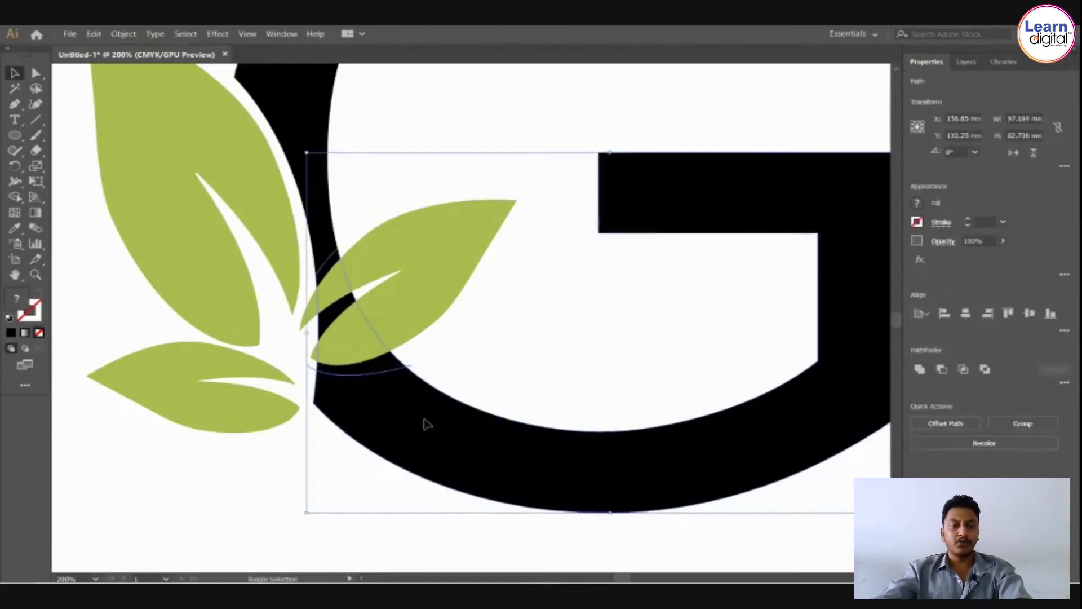
{"action": "left_click", "coordinate": [1065, 384]}
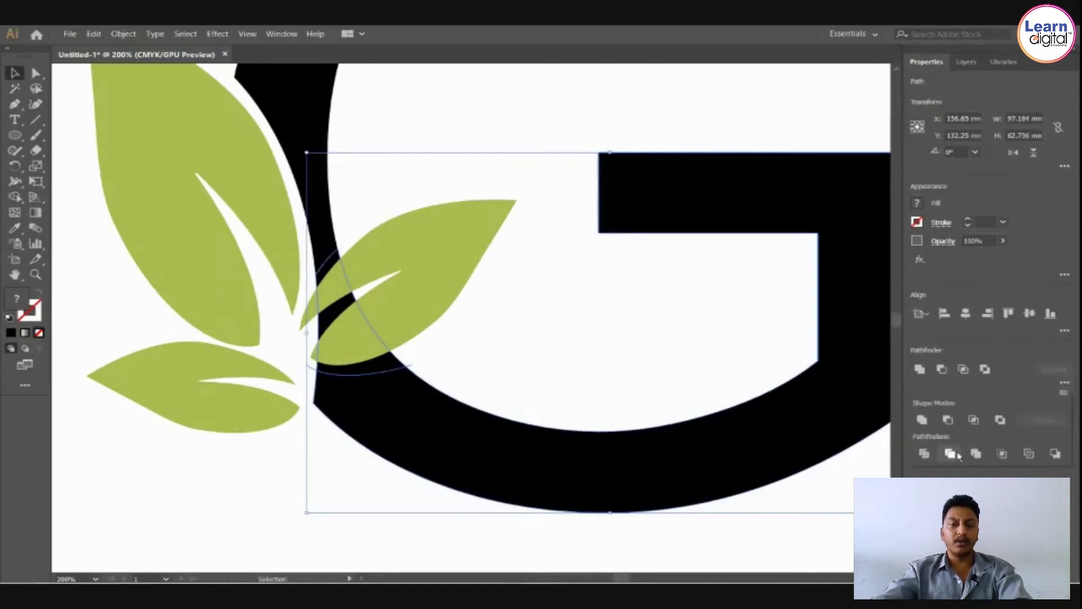
{"action": "left_click", "coordinate": [925, 454]}
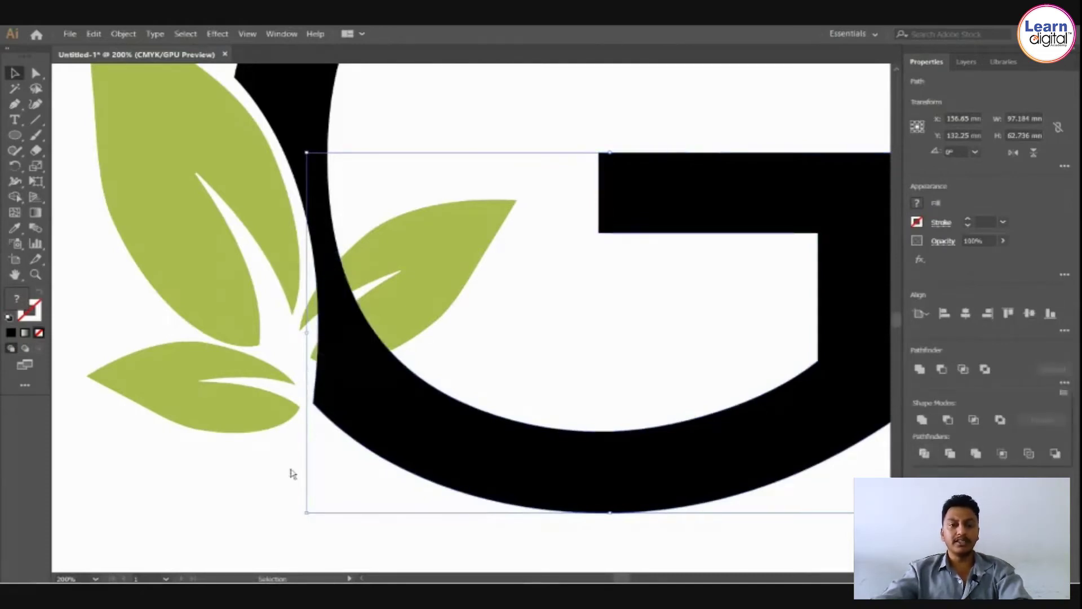
Ungroup the divided lower G and delete the black piece behind the small inner leaf.
{"action": "left_click", "coordinate": [289, 472]}
{"action": "left_click", "coordinate": [406, 434]}
{"action": "right_click", "coordinate": [403, 430]}
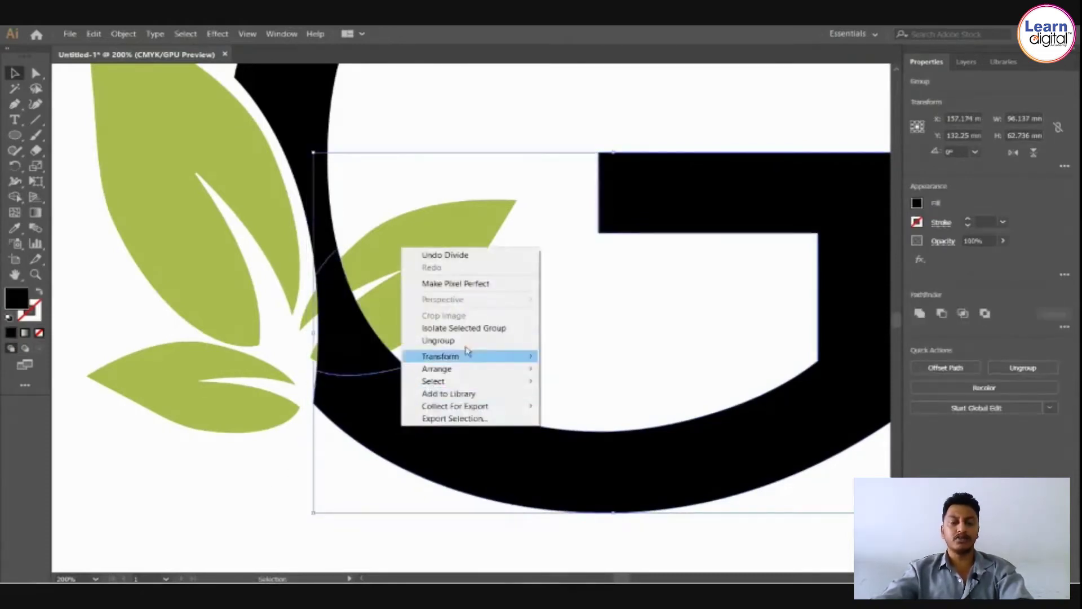
{"action": "left_click", "coordinate": [438, 340]}
{"action": "left_click", "coordinate": [488, 346]}
{"action": "left_click", "coordinate": [411, 328]}
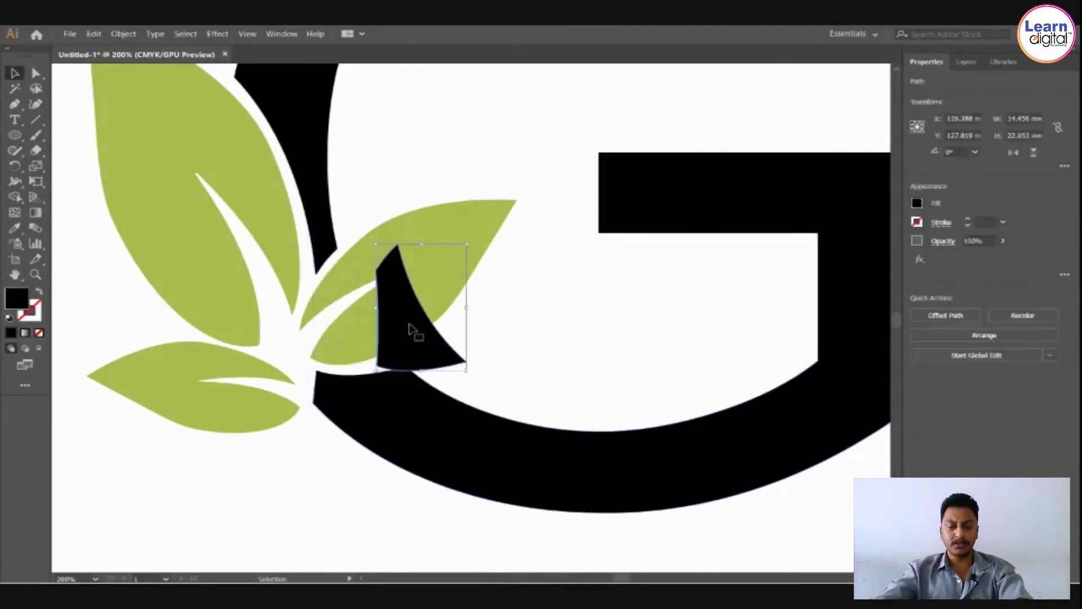
{"action": "key", "text": "Delete"}
{"action": "key", "text": "ctrl+minus"}
{"action": "key", "text": "ctrl+minus"}
{"action": "key", "text": "ctrl+minus"}
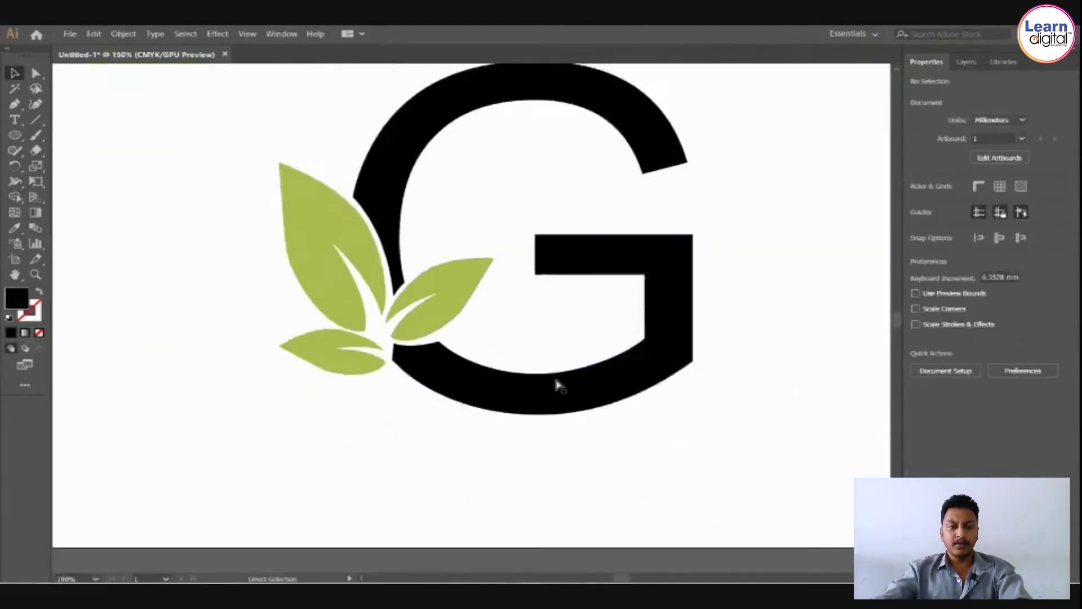
{"action": "left_click_drag", "start_coordinate": [657, 410], "coordinate": [630, 427]}
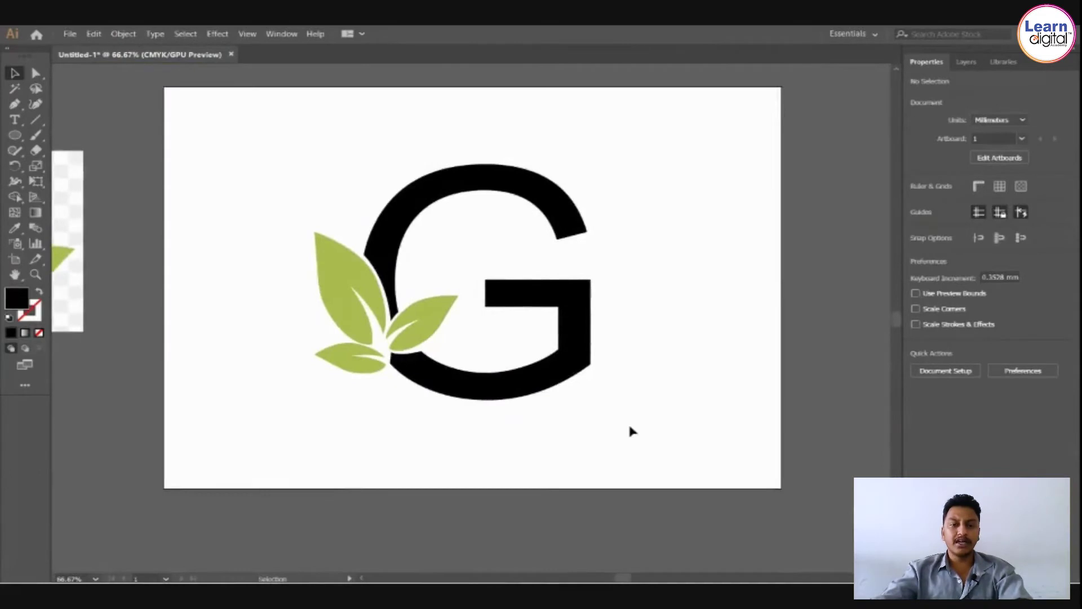
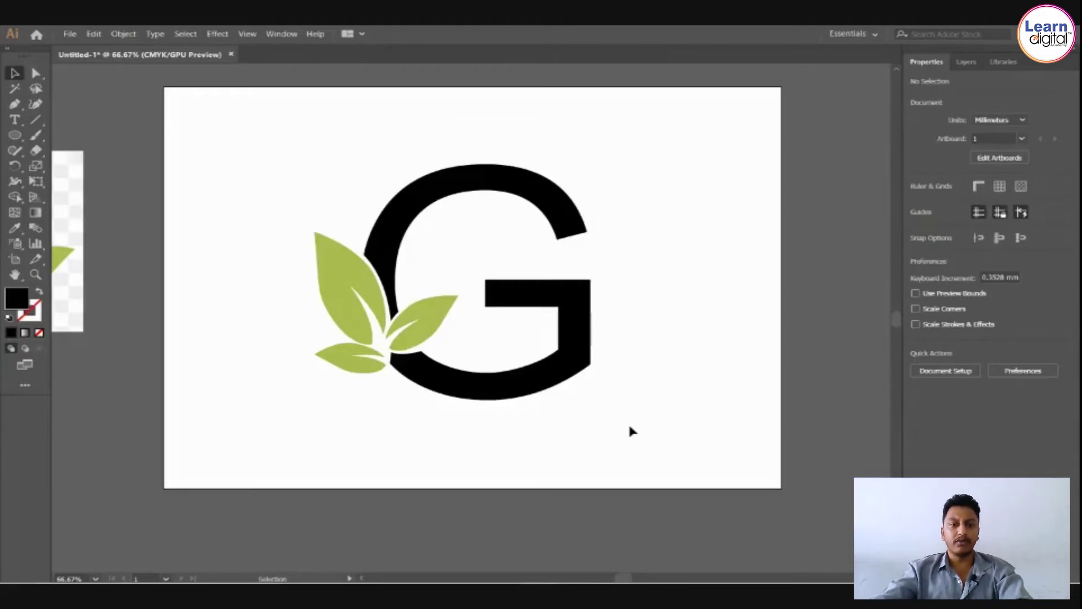
Delete the leaf reference image beside the artboard.
{"action": "scroll", "coordinate": [597, 387], "scroll_direction": "left", "scroll_amount": 3}
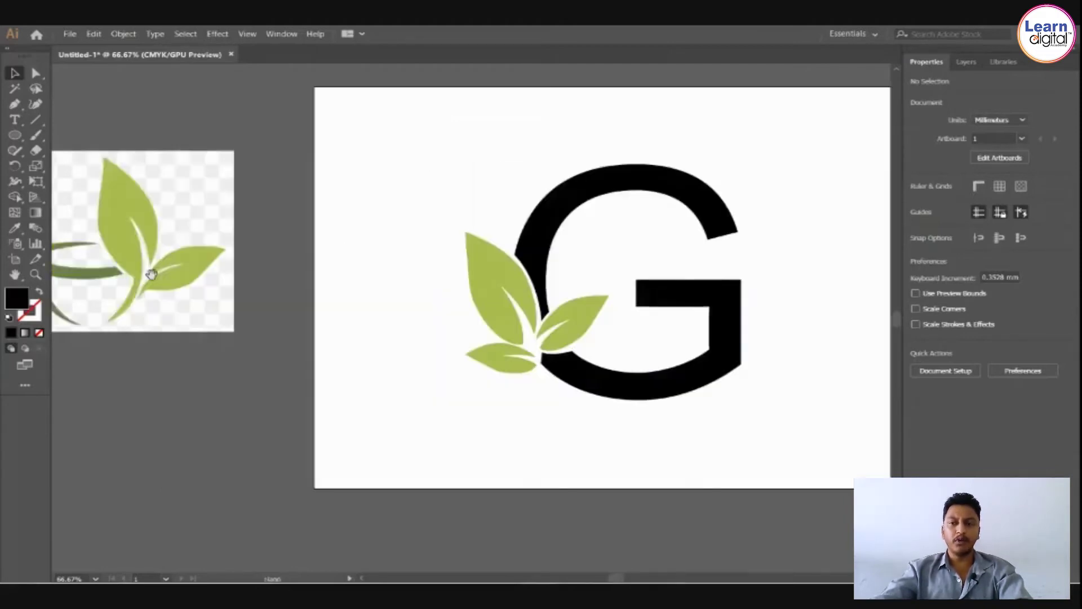
{"action": "key", "text": "alt"}
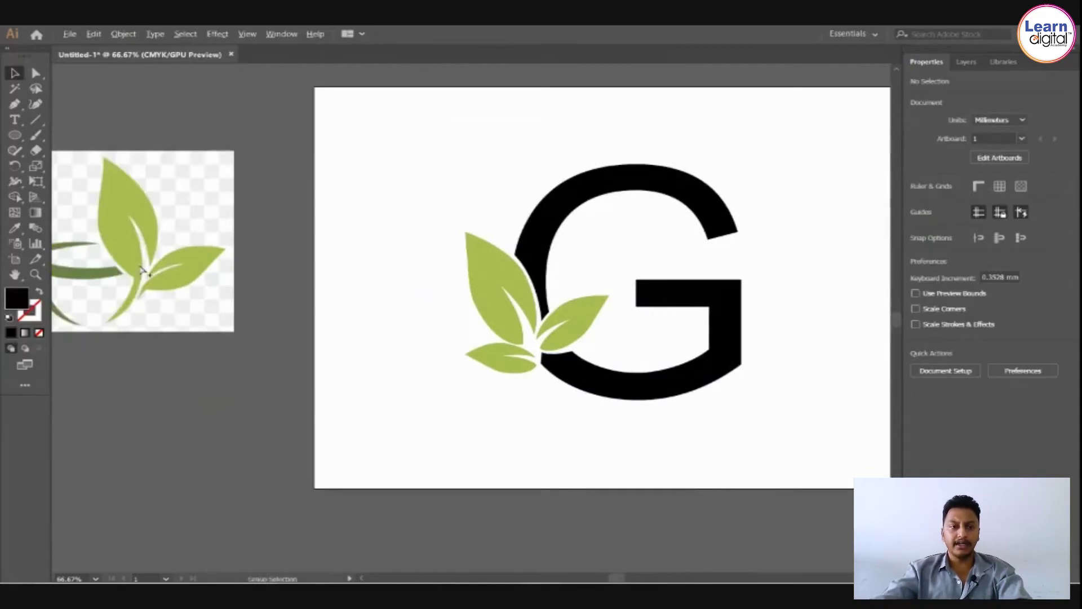
{"action": "left_click", "coordinate": [142, 271], "text": "alt"}
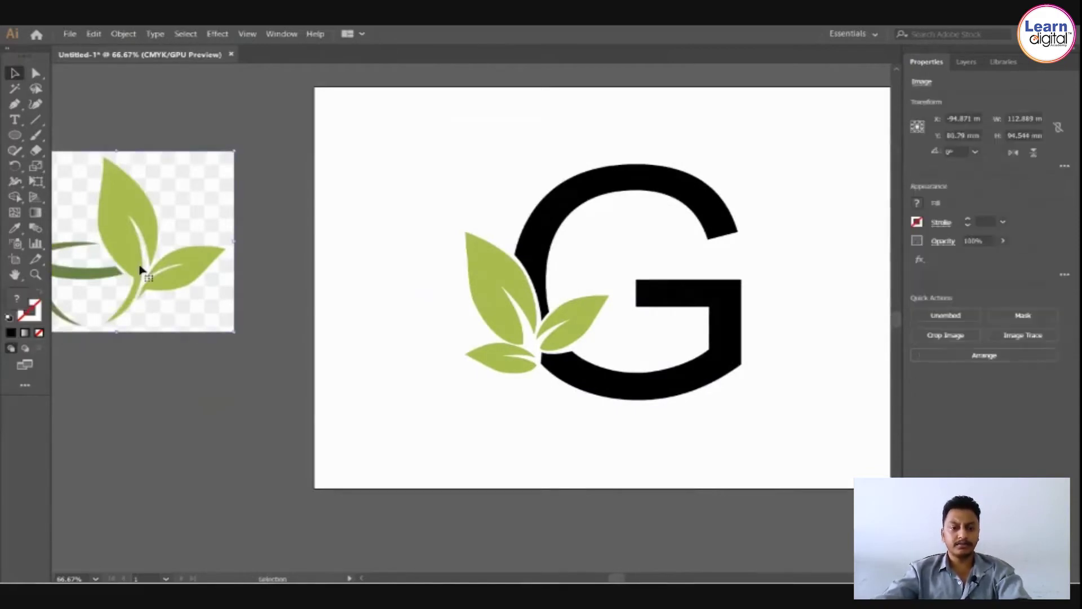
{"action": "left_click", "coordinate": [177, 348]}
{"action": "left_click", "coordinate": [186, 288]}
{"action": "key", "text": "Delete"}
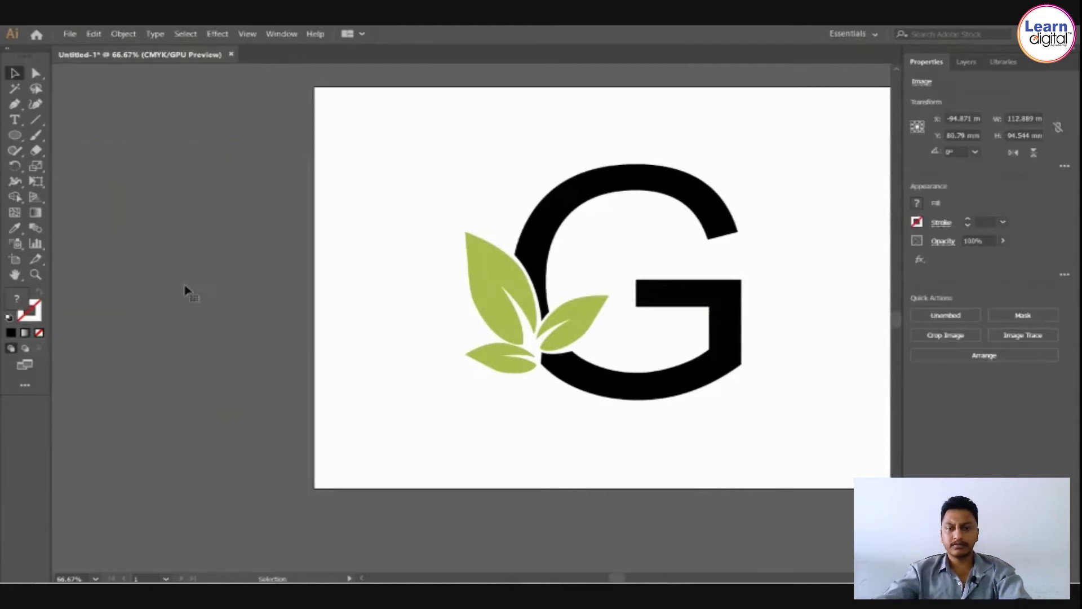
{"action": "left_click_drag", "start_coordinate": [688, 321], "coordinate": [512, 333]}
{"action": "left_click_drag", "start_coordinate": [606, 430], "coordinate": [223, 182]}
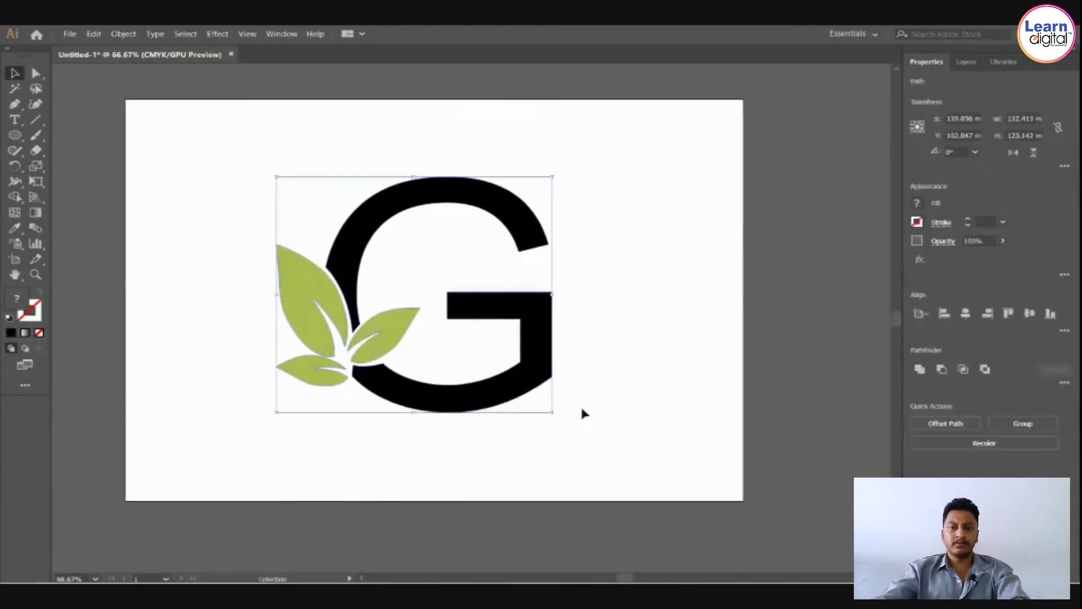
{"action": "left_click", "coordinate": [607, 368]}
{"action": "left_click", "coordinate": [524, 312]}
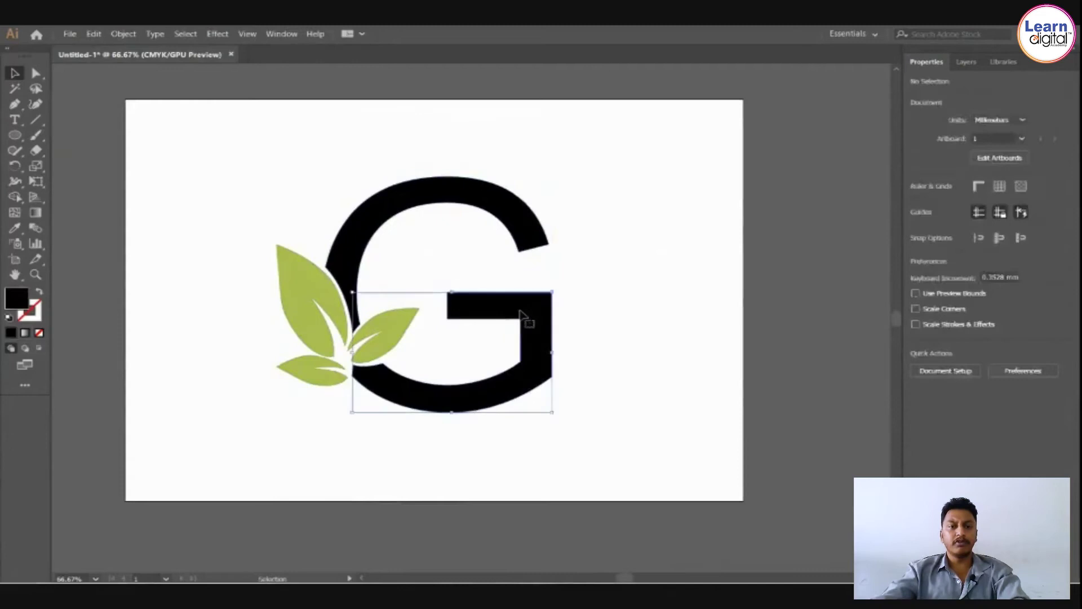
{"action": "left_click", "coordinate": [626, 311]}
{"action": "left_click", "coordinate": [419, 199]}
{"action": "left_click", "coordinate": [492, 248]}
{"action": "left_click", "coordinate": [531, 326]}
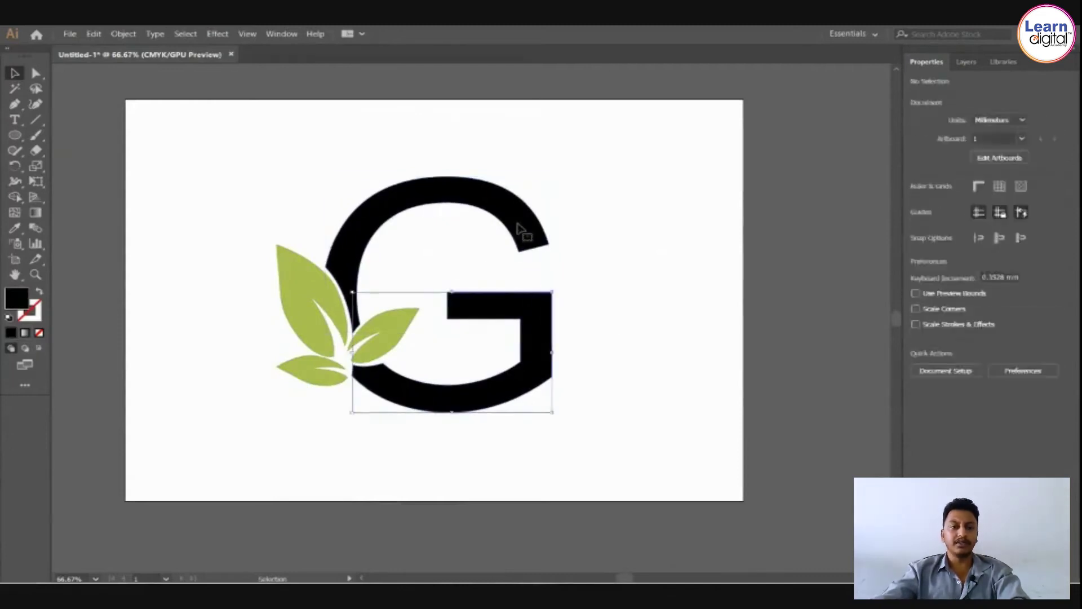
{"action": "left_click", "coordinate": [520, 224]}
{"action": "left_click", "coordinate": [539, 310]}
{"action": "left_click", "coordinate": [621, 336]}
Select both pieces of the G and fill them with a dark green swatch.
{"action": "left_click_drag", "start_coordinate": [635, 384], "coordinate": [538, 182]}
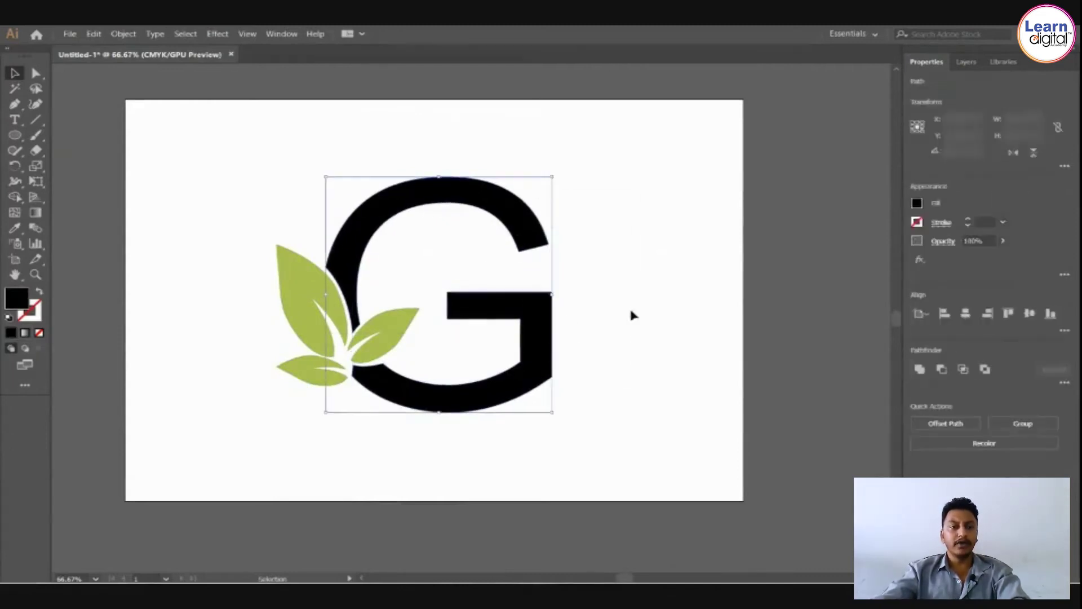
{"action": "left_click", "coordinate": [917, 204]}
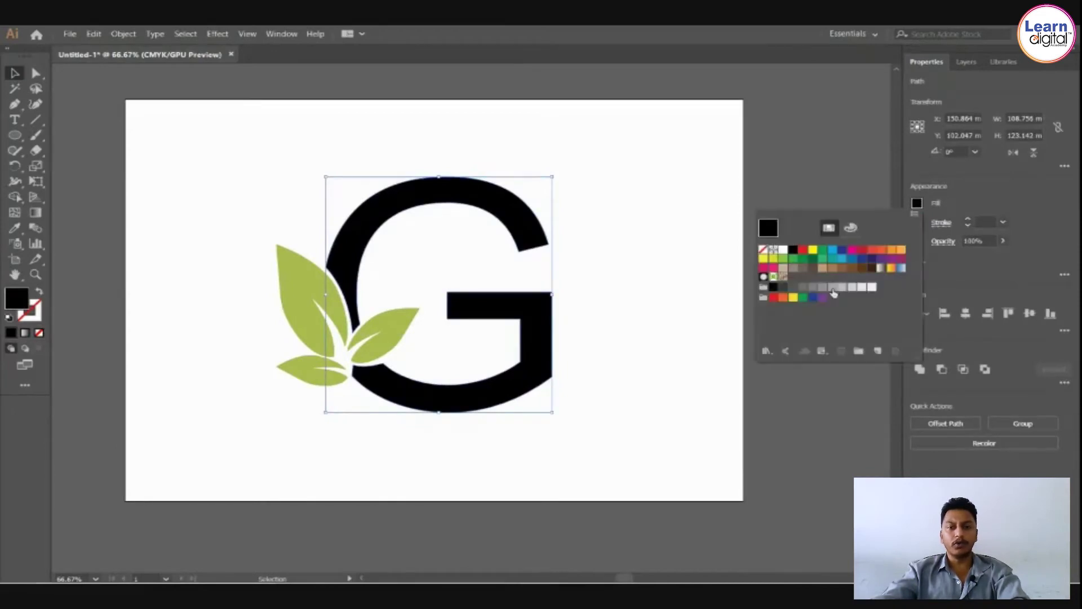
{"action": "left_click", "coordinate": [823, 265]}
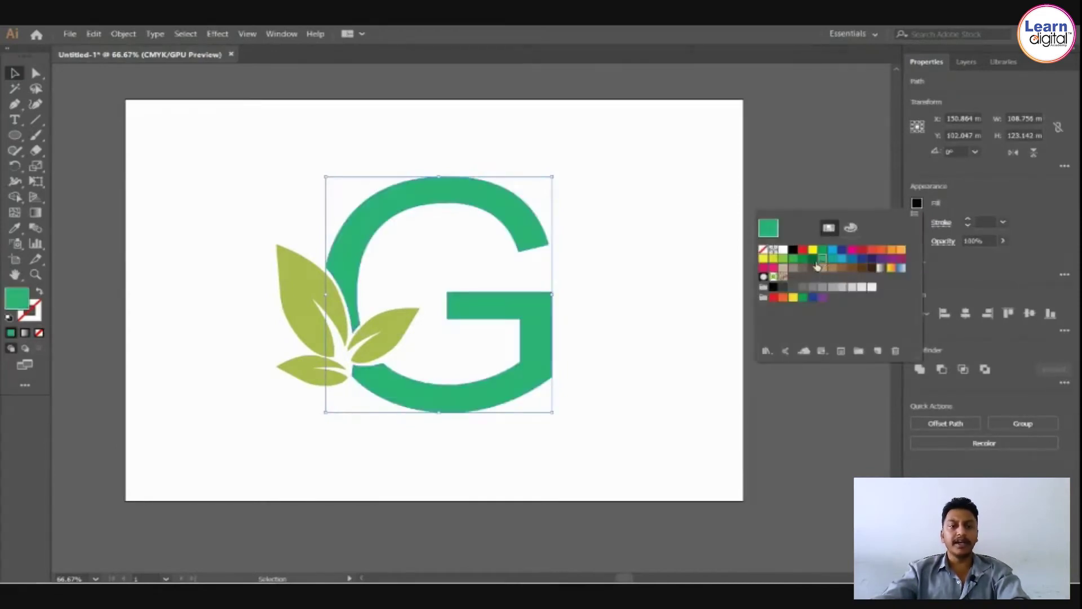
{"action": "left_click", "coordinate": [803, 259]}
{"action": "left_click", "coordinate": [617, 400]}
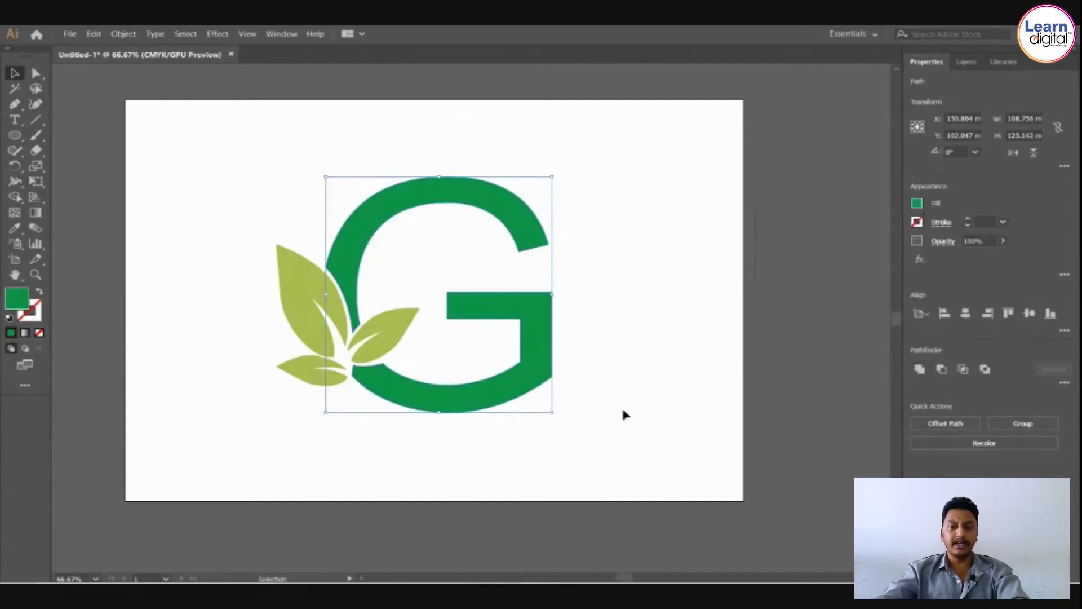
{"action": "left_click", "coordinate": [621, 405]}
Move the whole logo, leaves and G together, toward the artboard's upper-left corner.
{"action": "left_click_drag", "start_coordinate": [630, 436], "coordinate": [264, 150]}
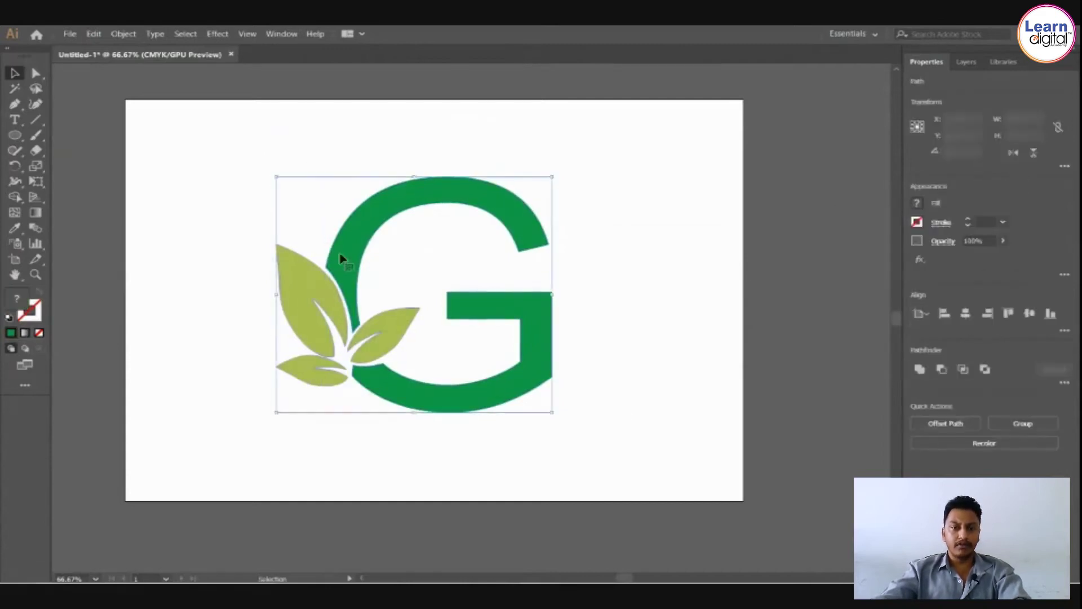
{"action": "left_click_drag", "start_coordinate": [348, 254], "coordinate": [269, 220]}
{"action": "left_click", "coordinate": [546, 370]}
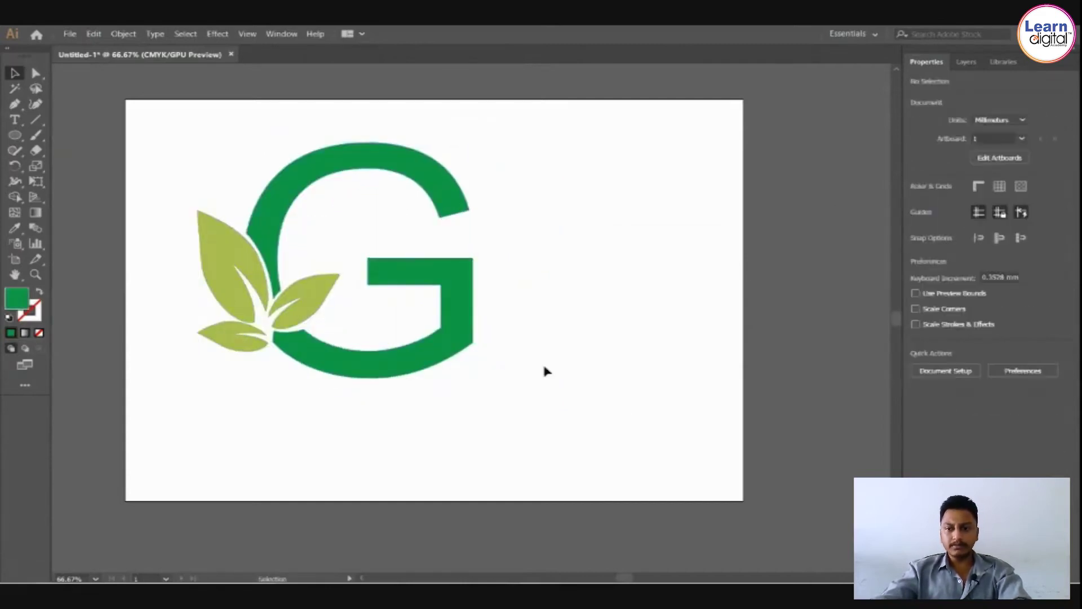
{"action": "left_click_drag", "start_coordinate": [558, 430], "coordinate": [180, 133]}
{"action": "left_click_drag", "start_coordinate": [268, 223], "coordinate": [248, 221]}
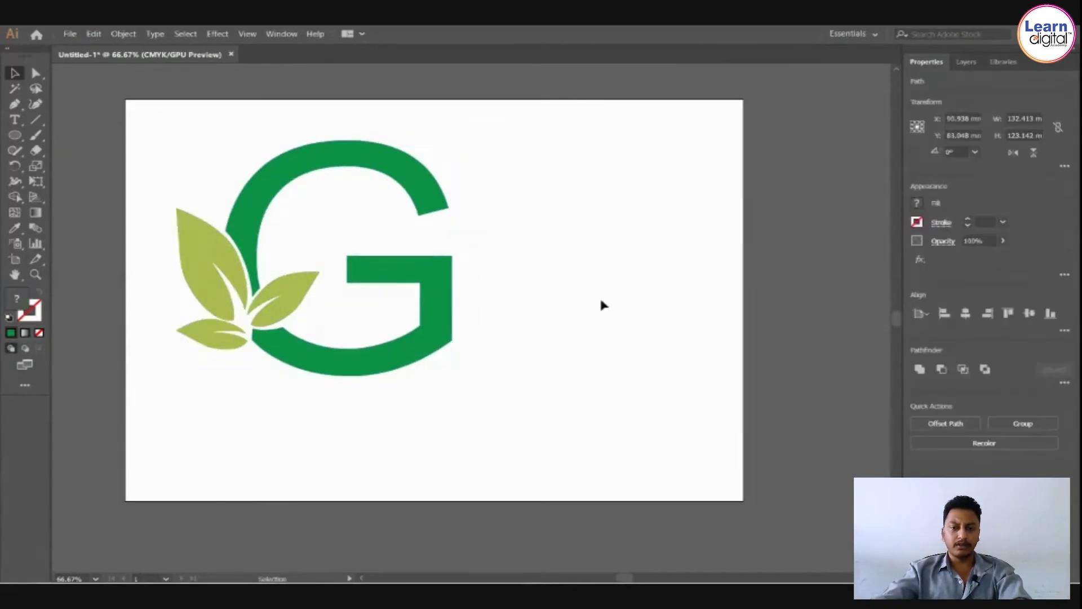
Scale the whole logo down to about three quarters of its size, keeping its upper-left corner in place.
{"action": "left_click", "coordinate": [600, 295]}
{"action": "left_click", "coordinate": [304, 294]}
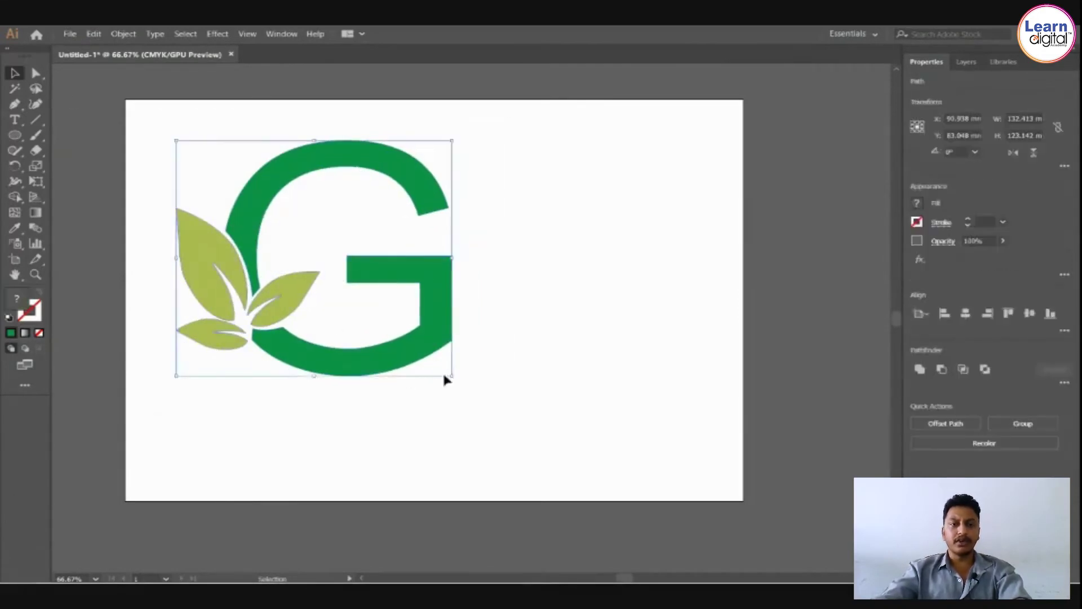
{"action": "left_click_drag", "start_coordinate": [449, 377], "coordinate": [380, 317]}
{"action": "left_click", "coordinate": [321, 255]}
Place a duplicate of the whole logo to the right of the original on the artboard.
{"action": "left_click", "coordinate": [233, 227]}
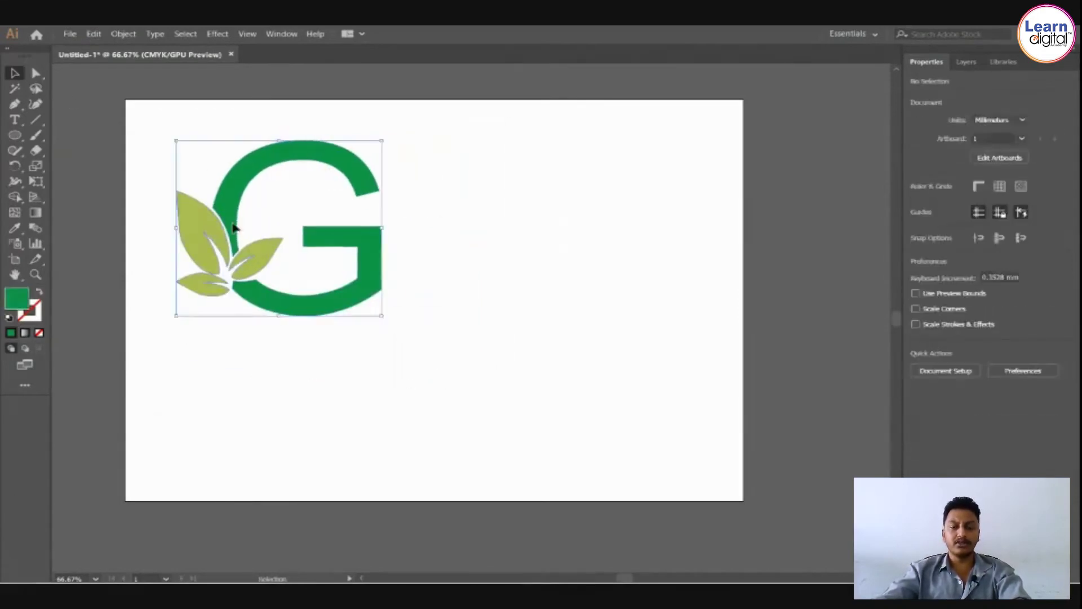
{"action": "left_click_drag", "start_coordinate": [230, 216], "coordinate": [518, 218]}
{"action": "left_click", "coordinate": [507, 409]}
Apply a linear gradient fill to the tall leaf of the duplicated logo.
{"action": "left_click", "coordinate": [488, 244]}
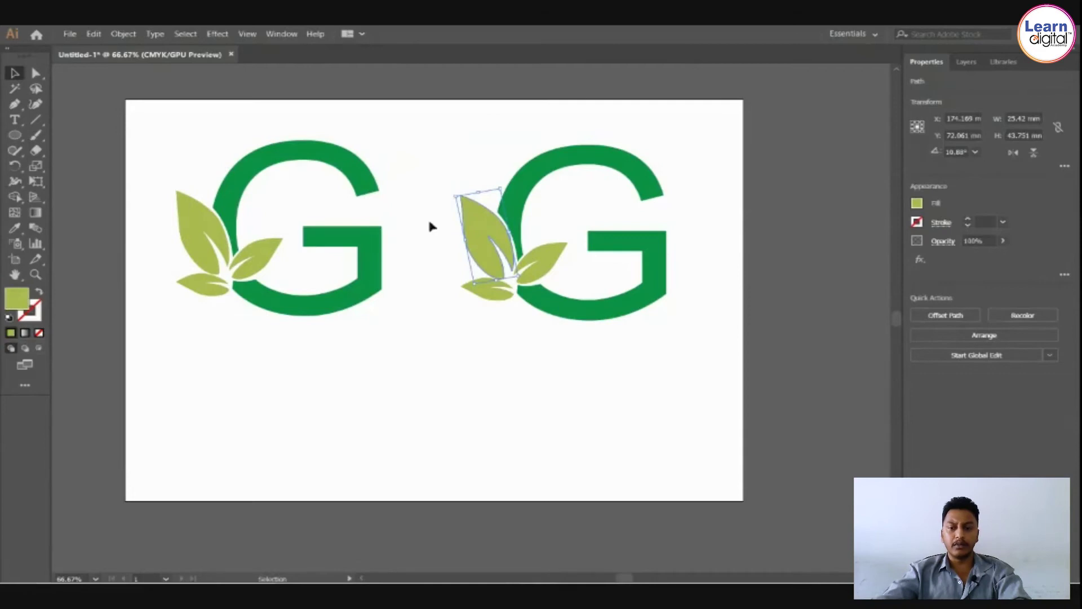
{"action": "left_click", "coordinate": [36, 212]}
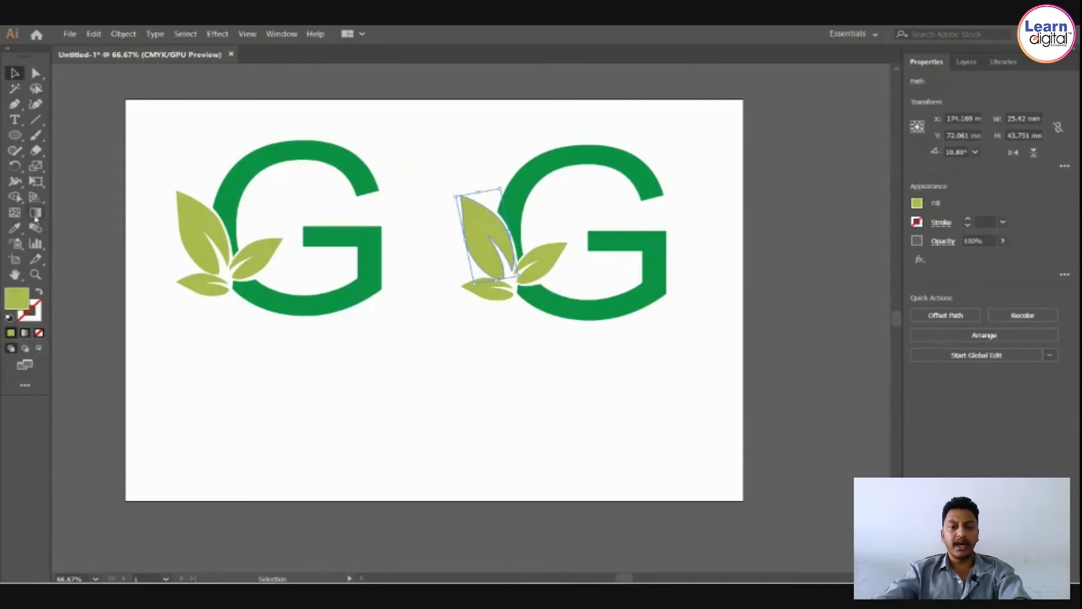
{"action": "left_click", "coordinate": [952, 312]}
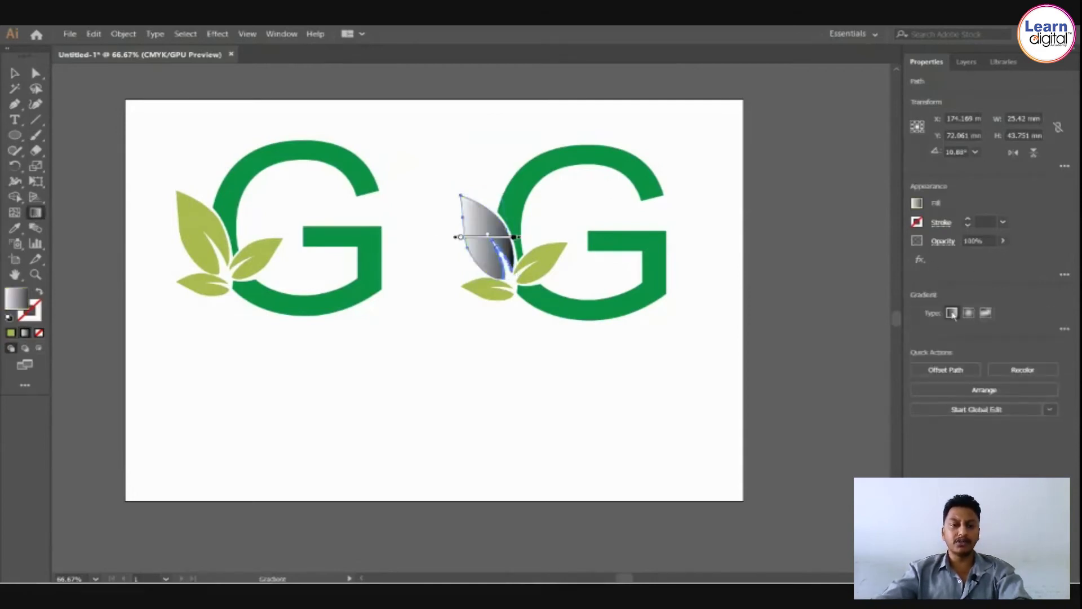
Recolor the gradient's white starting stop with the light green sampled from the duplicate's small inner leaf.
{"action": "left_click", "coordinate": [1064, 331]}
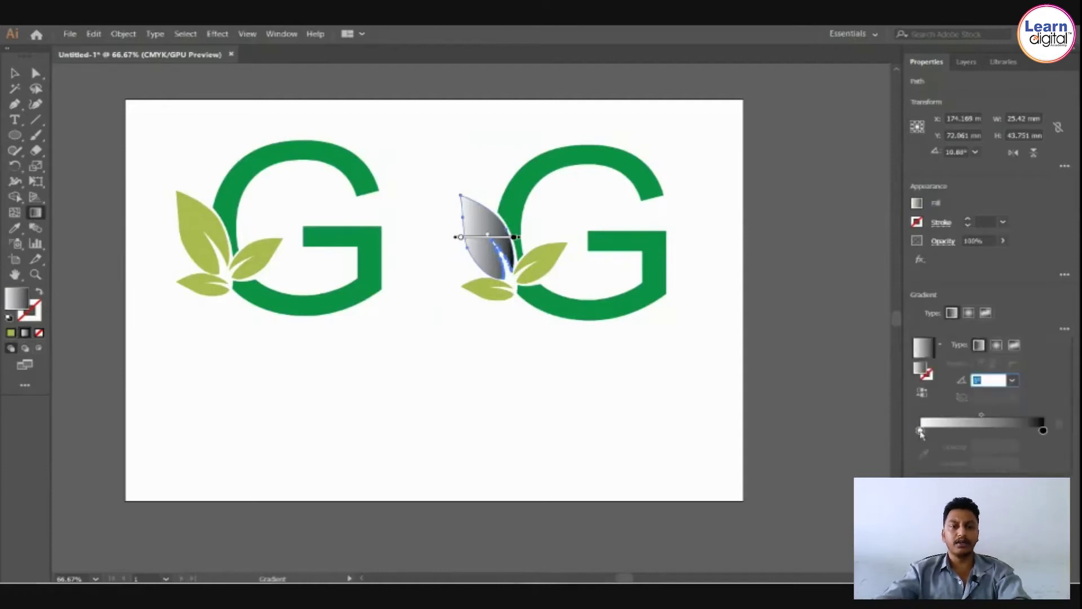
{"action": "left_click", "coordinate": [921, 432]}
{"action": "left_click", "coordinate": [924, 453]}
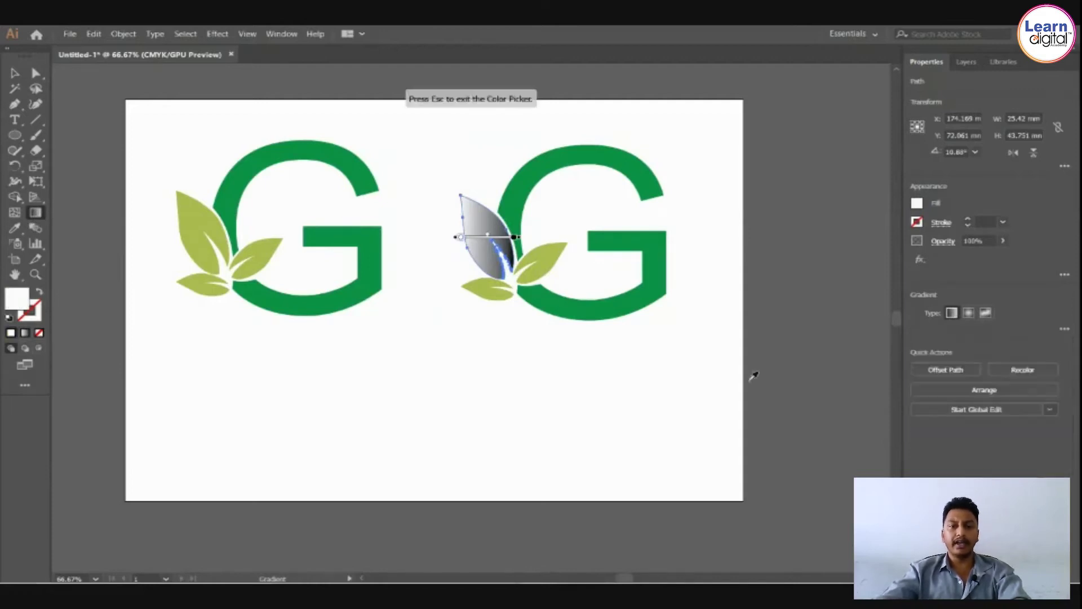
{"action": "left_click", "coordinate": [550, 248]}
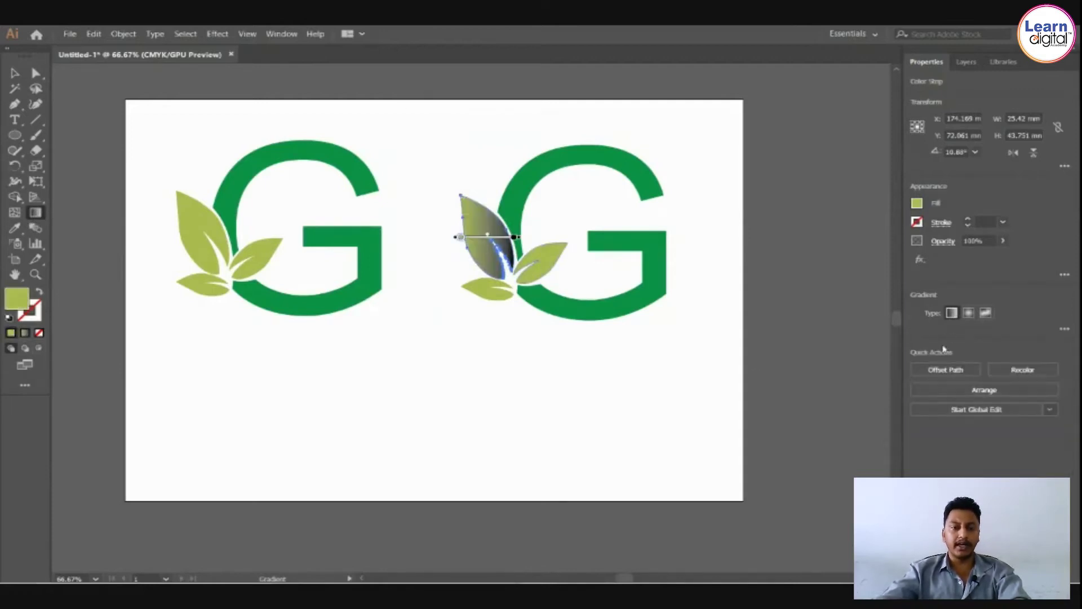
Recolor the black end stop of the tall leaf's gradient with the dark green sampled from the duplicate's letter G.
{"action": "left_click", "coordinate": [1065, 331]}
{"action": "left_click", "coordinate": [1043, 430]}
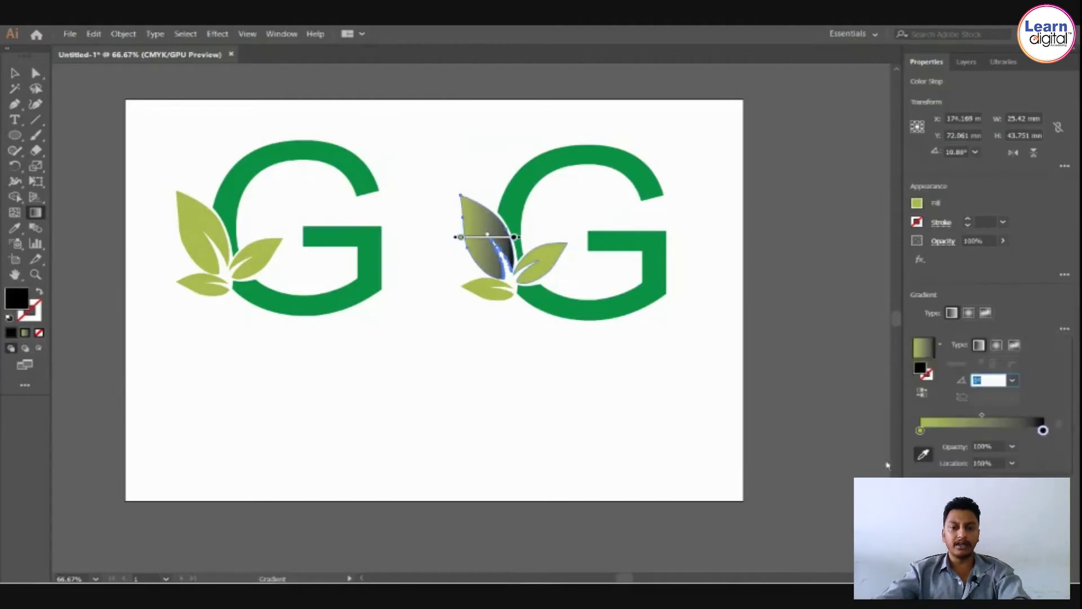
{"action": "left_click", "coordinate": [924, 454]}
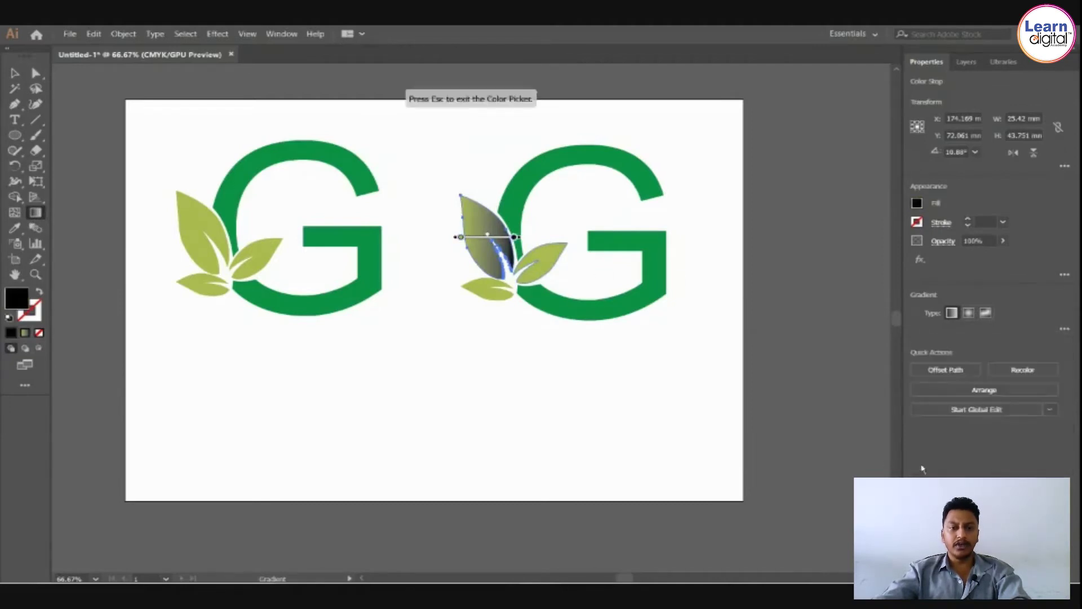
{"action": "left_click", "coordinate": [626, 241]}
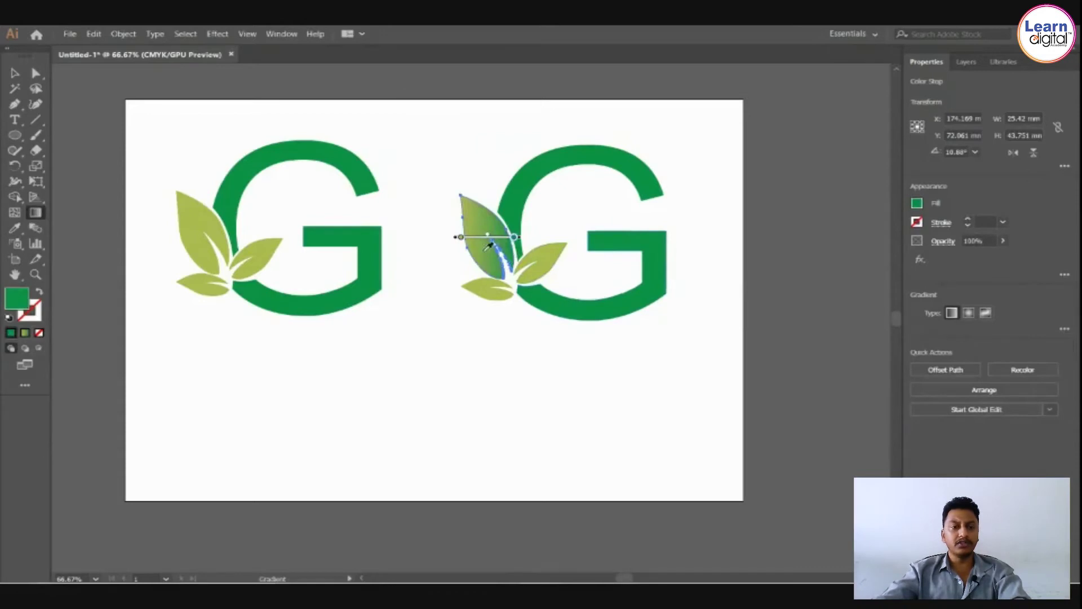
Change the end stop of the tall leaf's gradient to a lighter, brighter green.
{"action": "left_click", "coordinate": [1065, 328]}
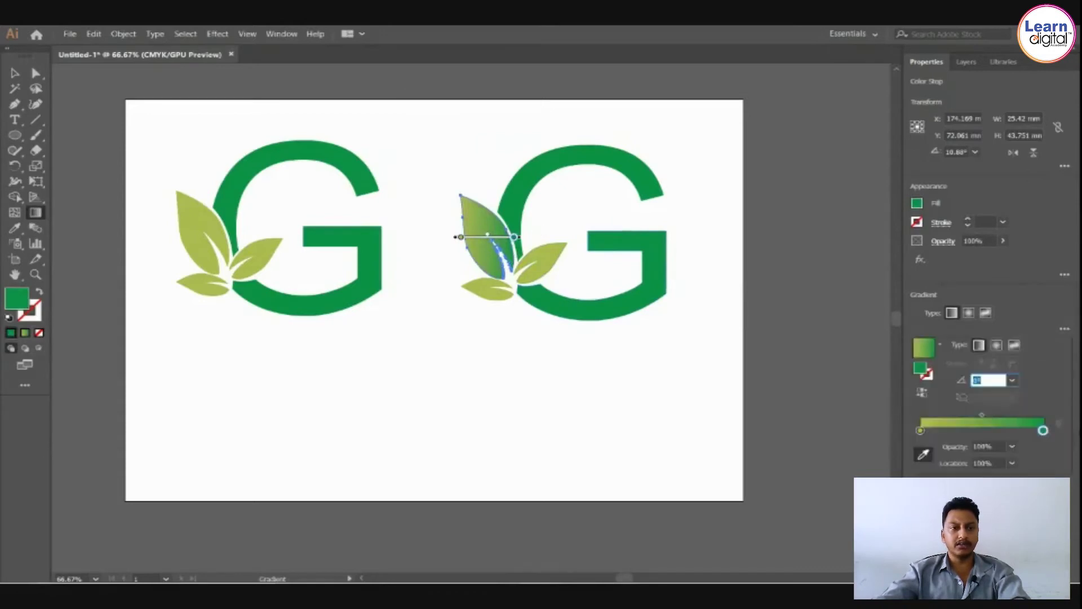
{"action": "double_click", "coordinate": [1043, 431]}
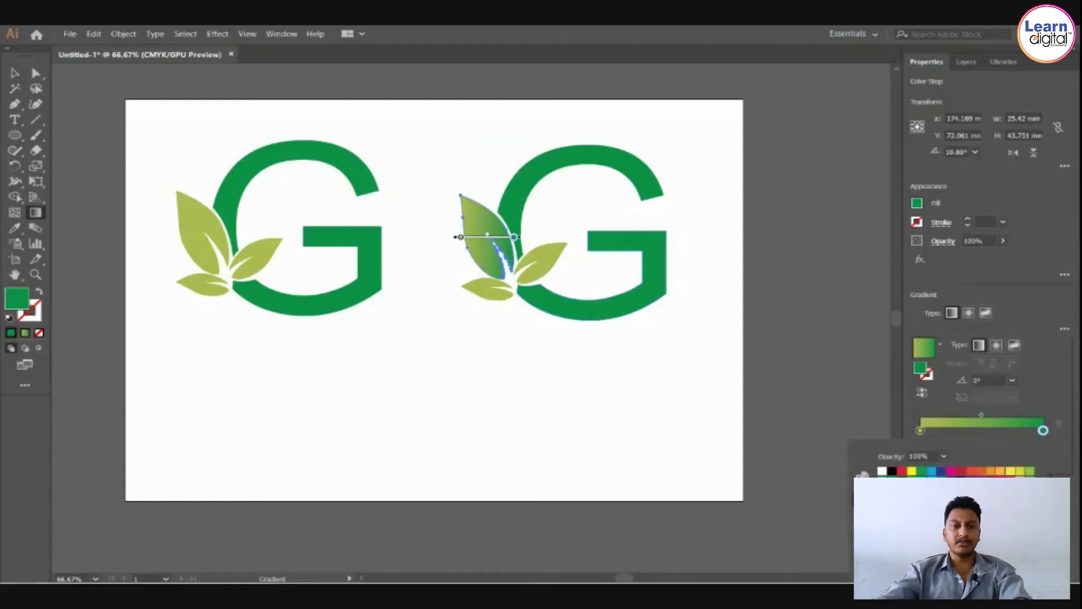
{"action": "left_click", "coordinate": [922, 480]}
{"action": "left_click", "coordinate": [912, 481]}
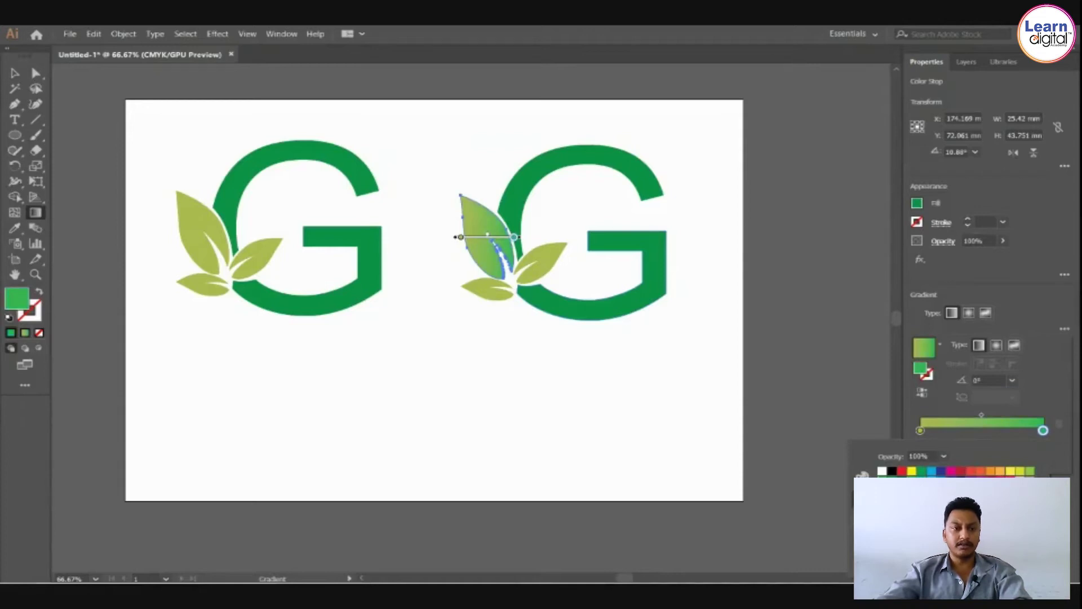
Set the tall leaf's gradient angle to -56° so the blend runs from its tip to its base, and deselect the leaf.
{"action": "left_click", "coordinate": [987, 380]}
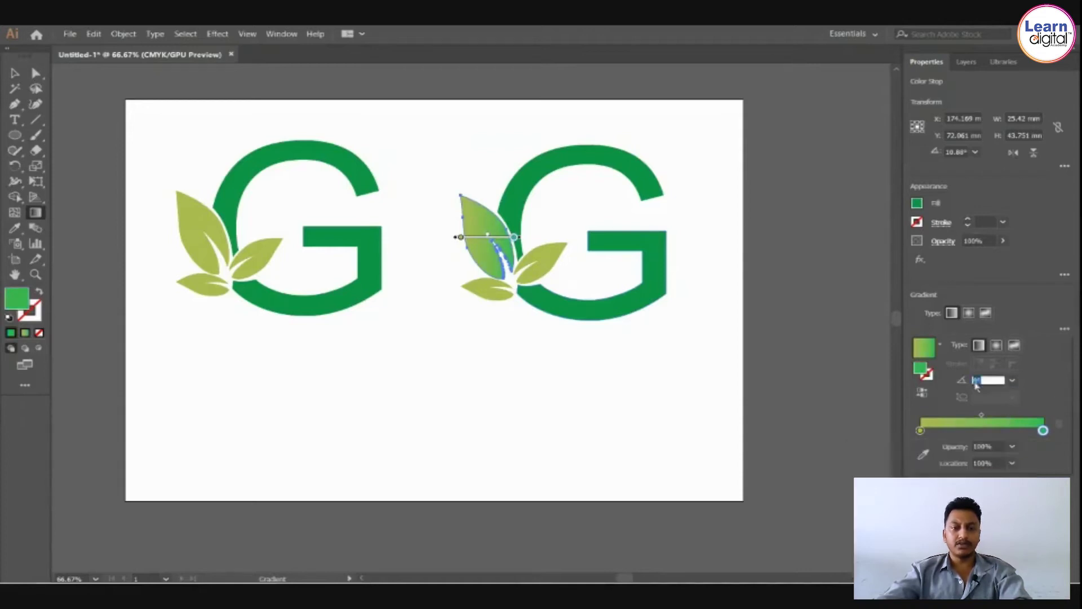
{"action": "type", "text": "25"}
{"action": "key", "text": "Return"}
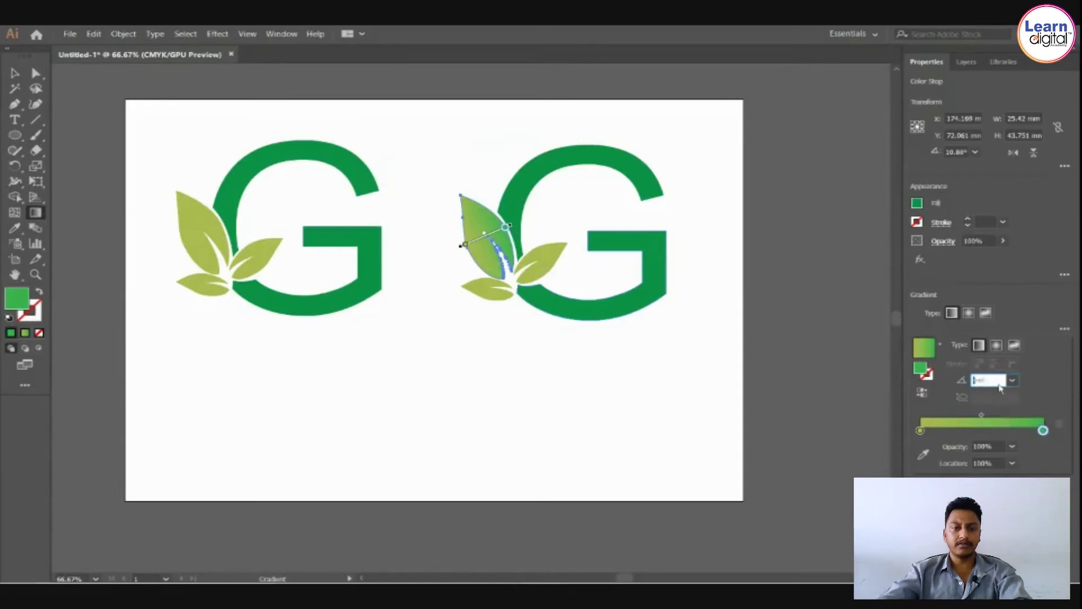
{"action": "key", "text": "Down"}
{"action": "key", "text": "Down"}
{"action": "key", "text": "Down"}
{"action": "key", "text": "Down"}
{"action": "key", "text": "Down"}
{"action": "key", "text": "Down"}
{"action": "key", "text": "Down"}
{"action": "key", "text": "Down"}
{"action": "key", "text": "Down"}
{"action": "key", "text": "Down"}
{"action": "key", "text": "Down"}
{"action": "key", "text": "Down"}
{"action": "key", "text": "Down"}
{"action": "key", "text": "Down"}
{"action": "key", "text": "Down"}
{"action": "key", "text": "Down"}
{"action": "key", "text": "Down"}
{"action": "key", "text": "Down"}
{"action": "key", "text": "Down"}
{"action": "key", "text": "Down"}
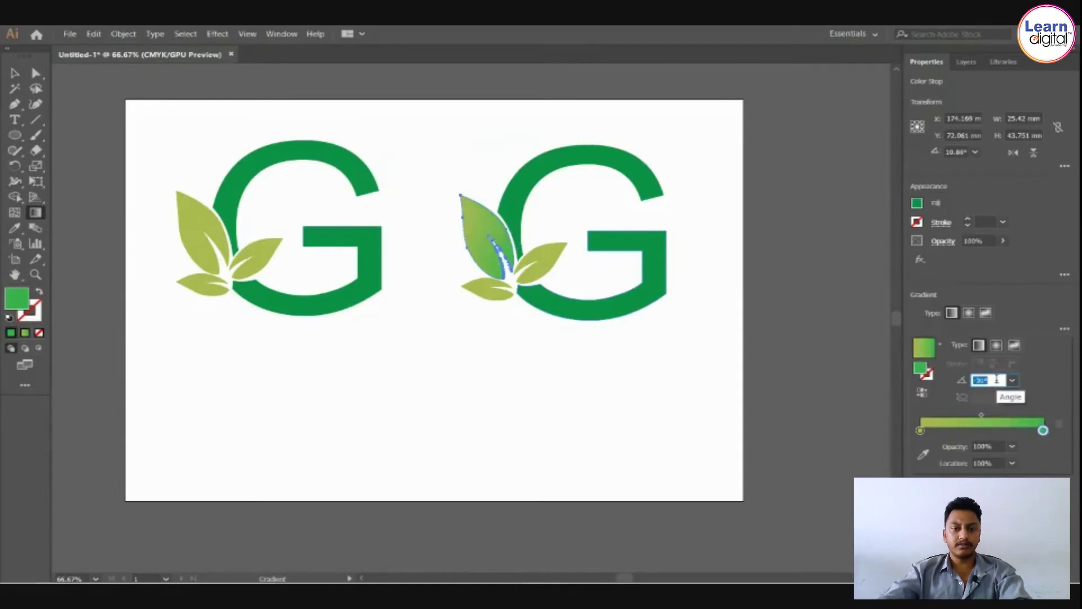
{"action": "key", "text": "Down"}
{"action": "key", "text": "Down"}
{"action": "key", "text": "Down"}
{"action": "key", "text": "Down"}
{"action": "key", "text": "Down"}
{"action": "key", "text": "Down"}
{"action": "key", "text": "Down"}
{"action": "key", "text": "Down"}
{"action": "key", "text": "Down"}
{"action": "key", "text": "Down"}
{"action": "key", "text": "Down"}
{"action": "key", "text": "Down"}
{"action": "key", "text": "Down"}
{"action": "key", "text": "Down"}
{"action": "key", "text": "Down"}
{"action": "key", "text": "Down"}
{"action": "key", "text": "Down"}
{"action": "key", "text": "Down"}
{"action": "key", "text": "Down"}
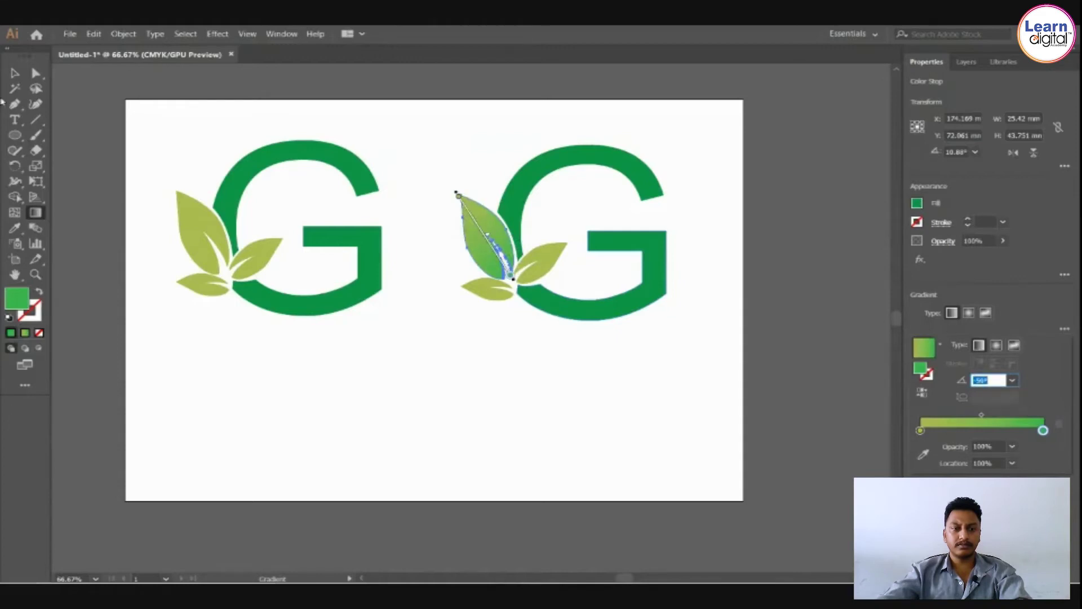
{"action": "left_click", "coordinate": [18, 74]}
{"action": "left_click", "coordinate": [15, 73]}
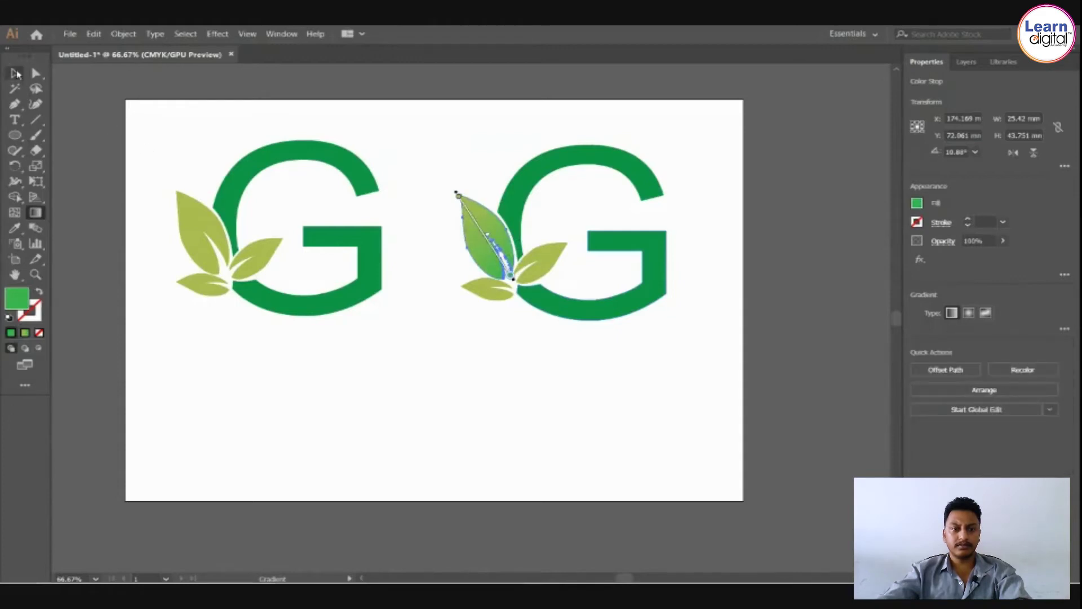
{"action": "left_click", "coordinate": [337, 411]}
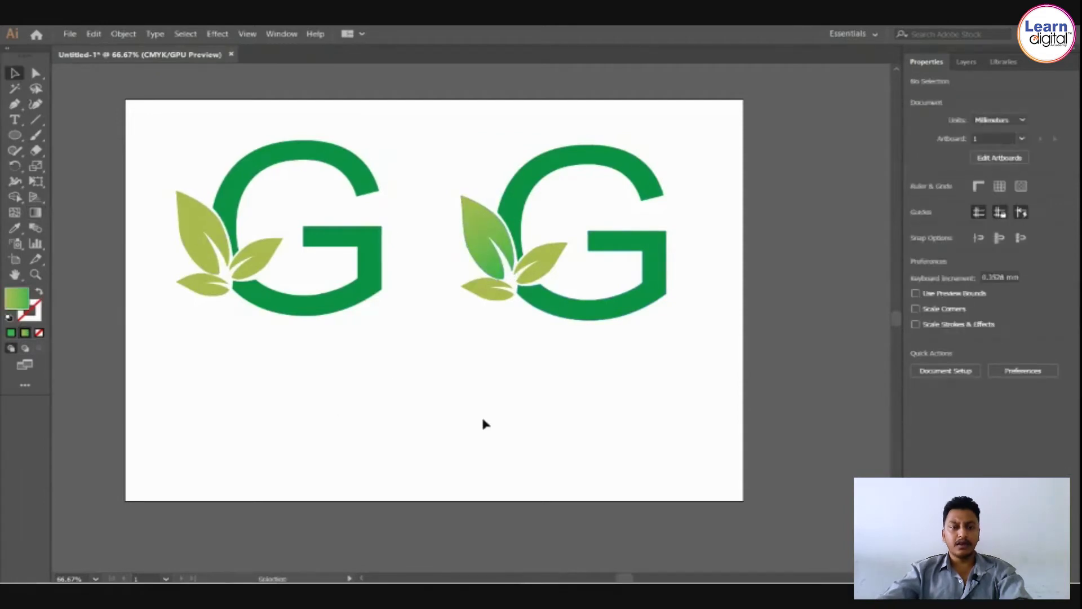
Apply the tall leaf's gradient to the two smaller leaves of the duplicated logo.
{"action": "key", "text": "ctrl+plus"}
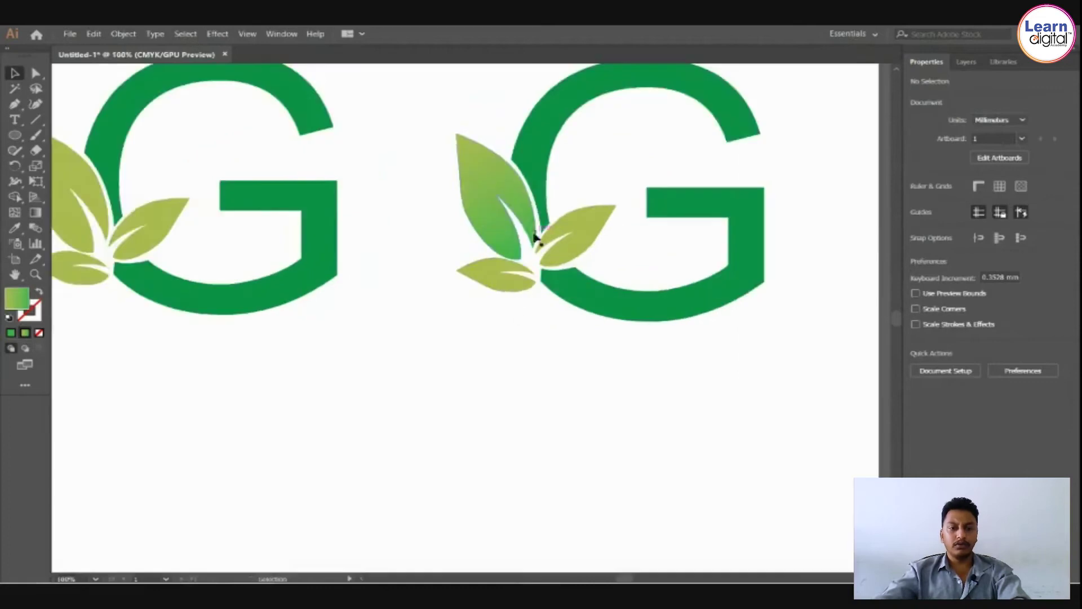
{"action": "left_click_drag", "start_coordinate": [624, 295], "coordinate": [537, 324]}
{"action": "left_click", "coordinate": [500, 268]}
{"action": "left_click", "coordinate": [410, 309], "text": "shift"}
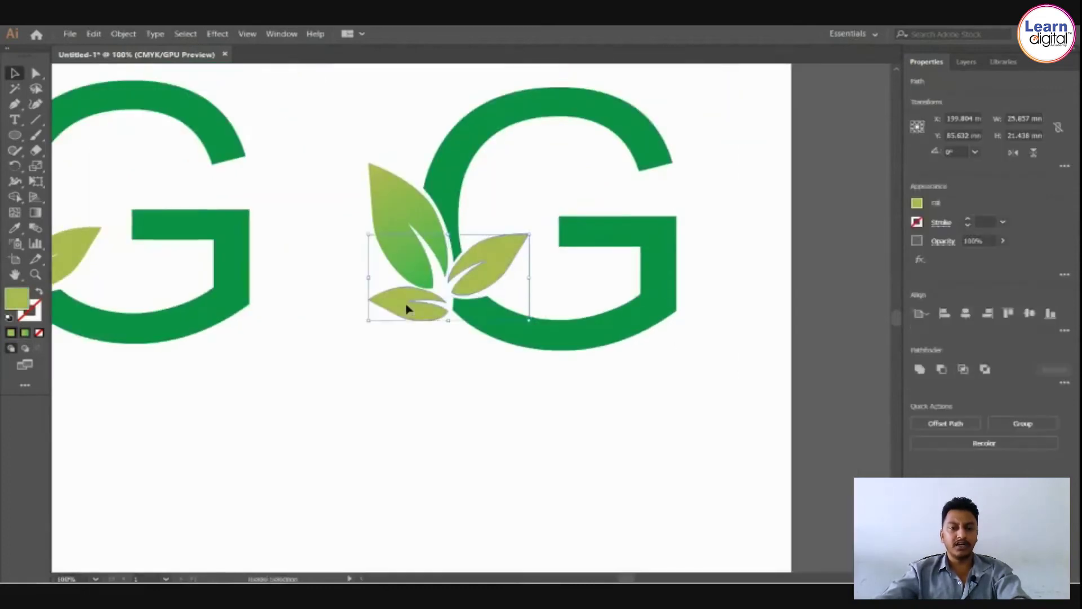
{"action": "key", "text": "i"}
{"action": "left_click", "coordinate": [404, 181]}
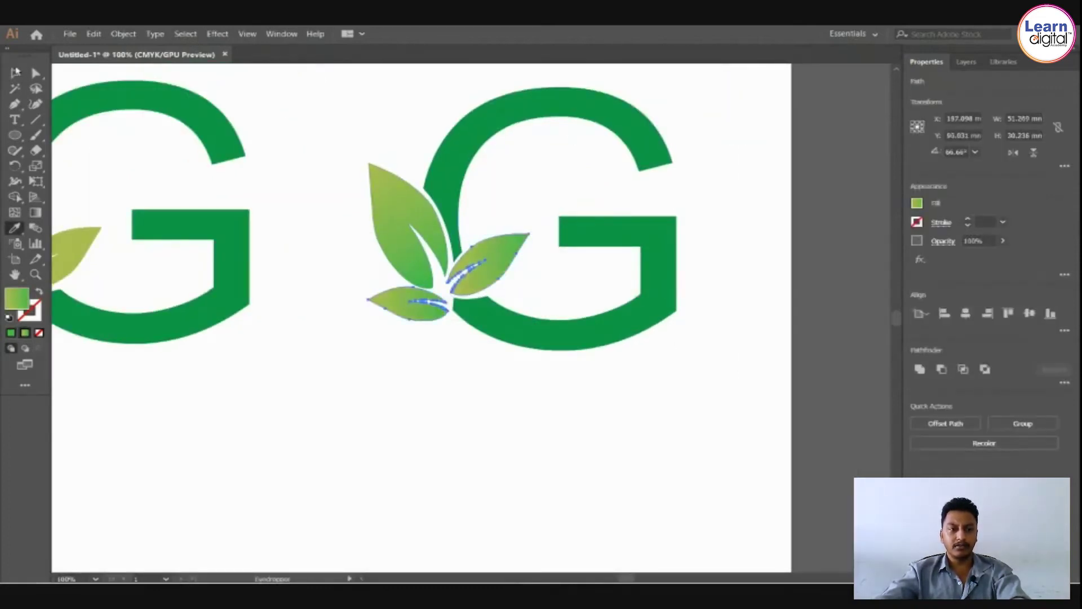
{"action": "left_click", "coordinate": [15, 72]}
{"action": "left_click", "coordinate": [273, 379]}
Redirect the gradient of the small leaf inside the G to run from its outer tip down to its base.
{"action": "left_click", "coordinate": [503, 270]}
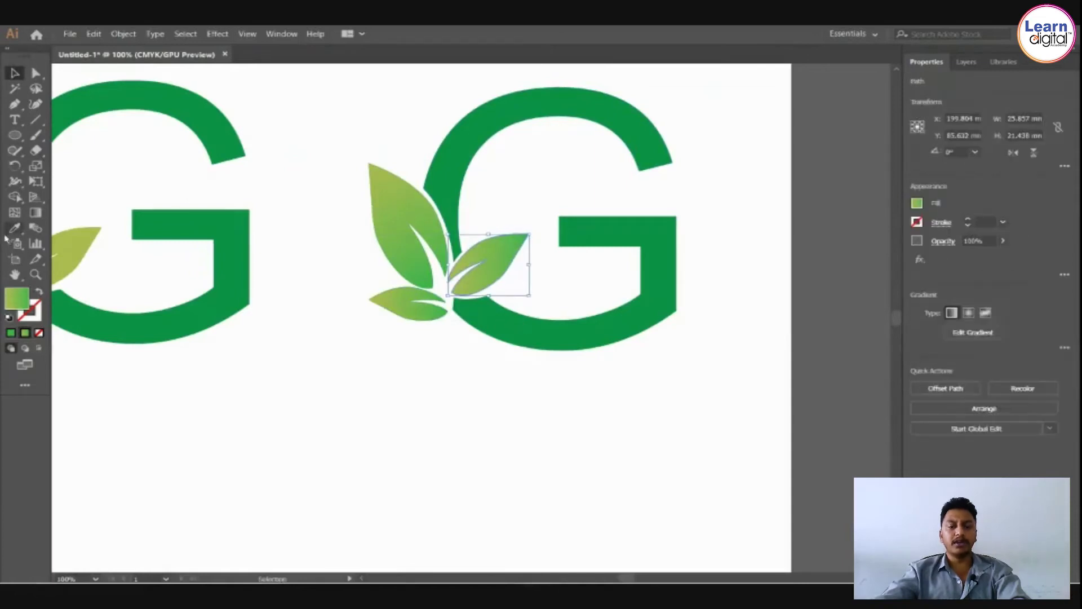
{"action": "left_click", "coordinate": [35, 213]}
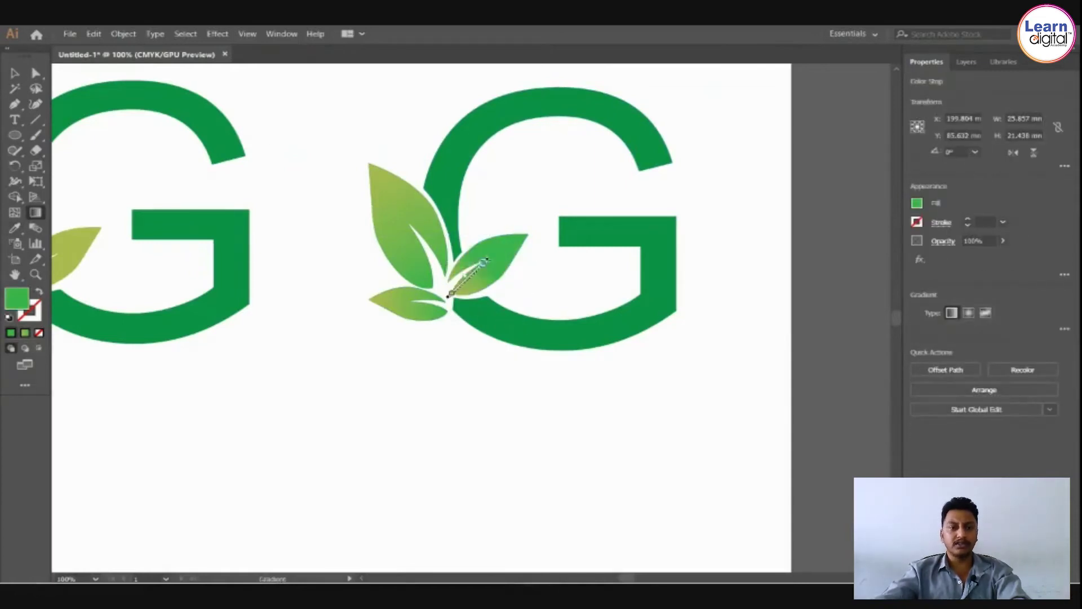
{"action": "mouse_move", "coordinate": [506, 250]}
{"action": "left_mouse_down"}
{"action": "mouse_move", "coordinate": [530, 229]}
{"action": "mouse_move", "coordinate": [443, 295]}
{"action": "left_mouse_up"}
{"action": "left_click", "coordinate": [14, 73]}
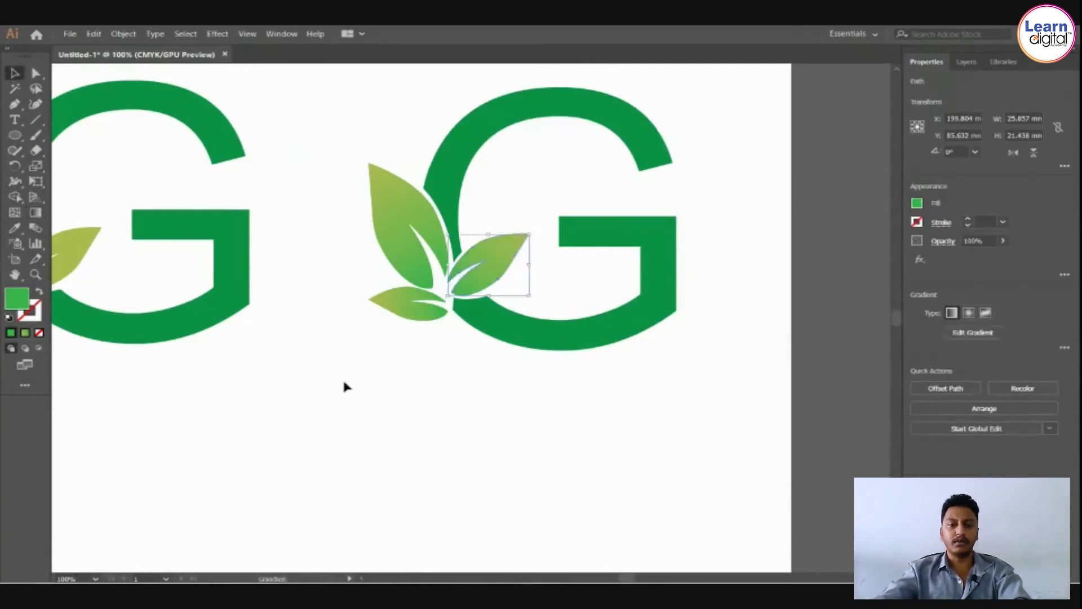
{"action": "left_click", "coordinate": [345, 387]}
Redirect the lowest leaf's gradient to run slightly downward from its outer tip to its base.
{"action": "left_click", "coordinate": [393, 307]}
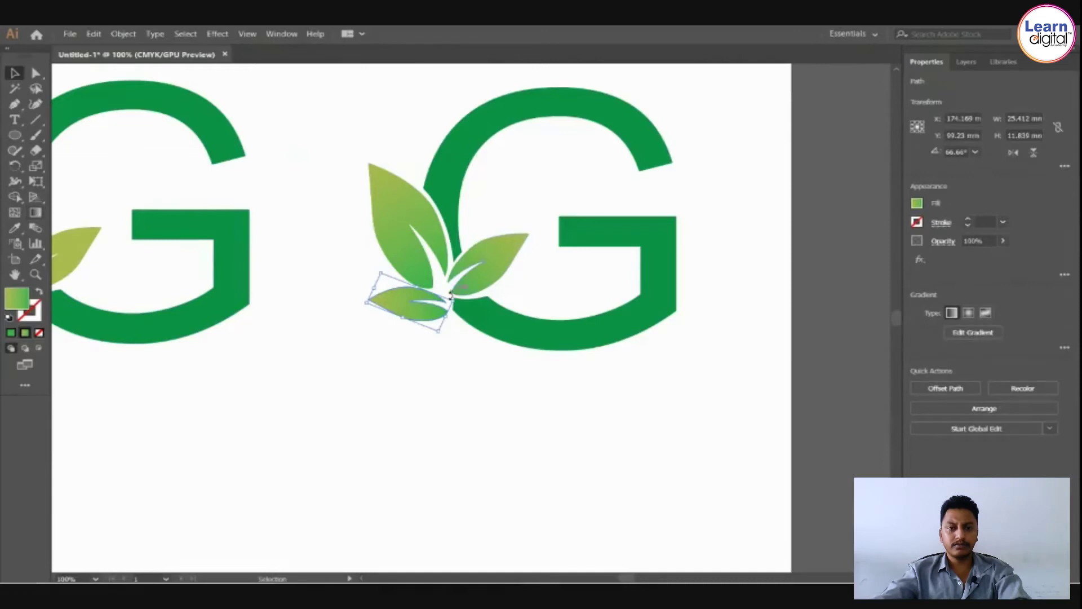
{"action": "left_click", "coordinate": [35, 212]}
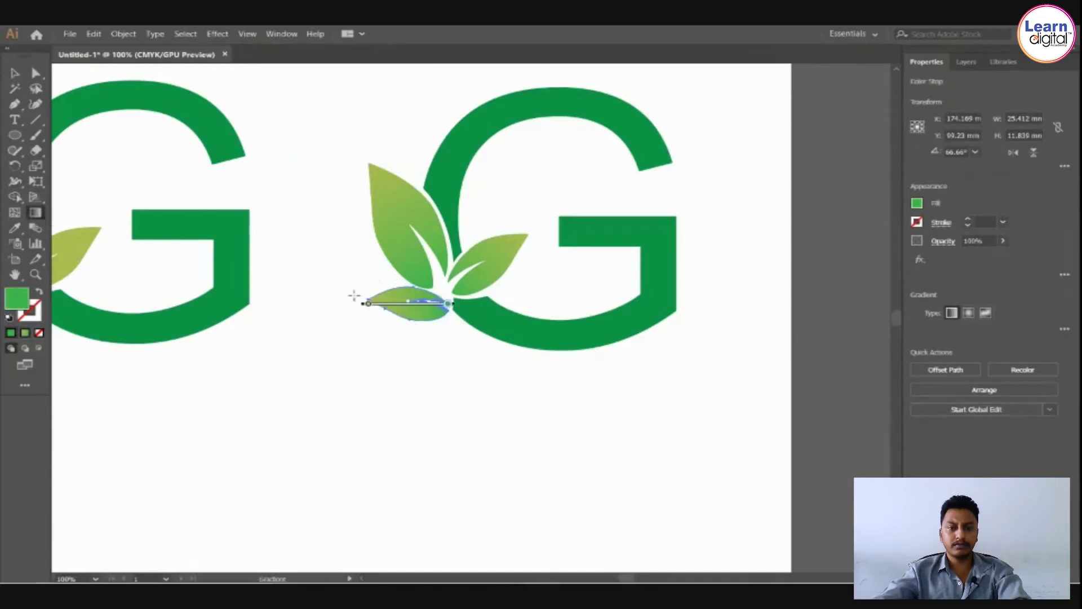
{"action": "left_click_drag", "start_coordinate": [359, 293], "coordinate": [454, 312]}
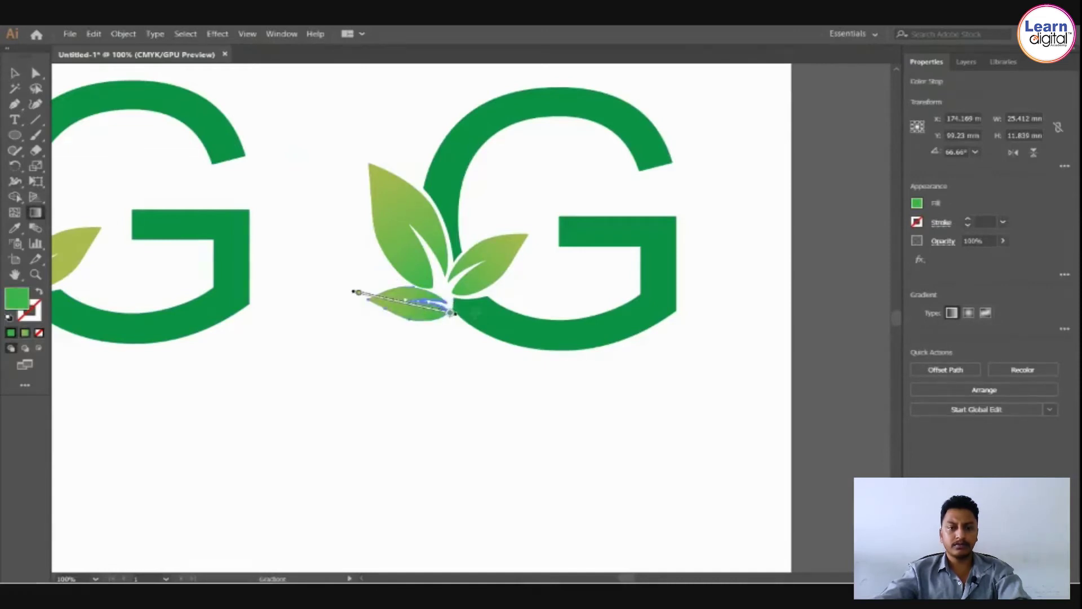
{"action": "left_click", "coordinate": [15, 74]}
{"action": "left_click", "coordinate": [360, 390]}
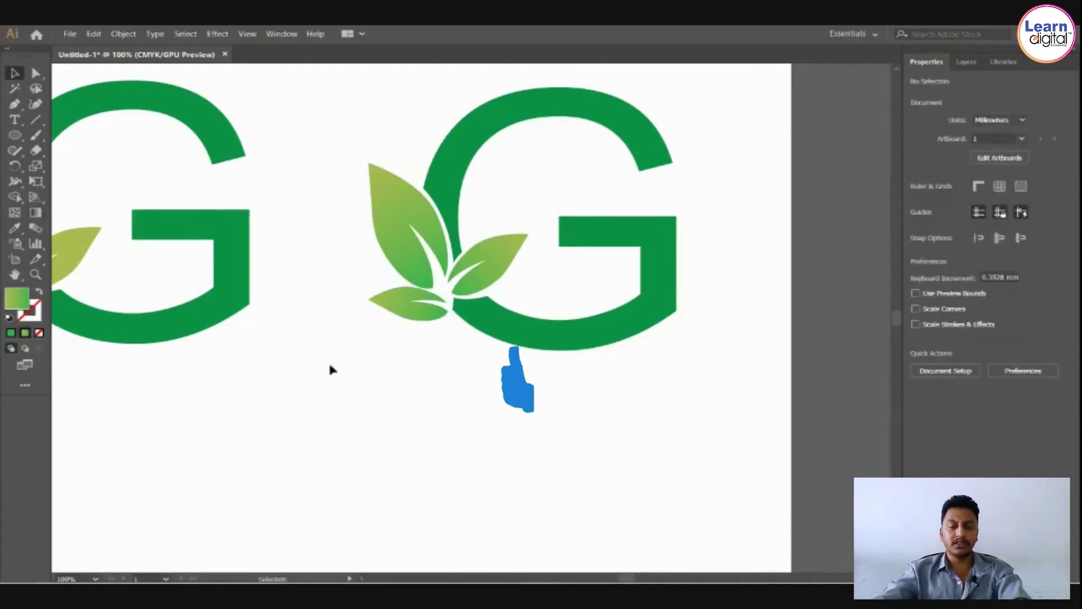
Apply the leaves' gradient to the lower part of the duplicated letter G.
{"action": "left_click", "coordinate": [474, 317]}
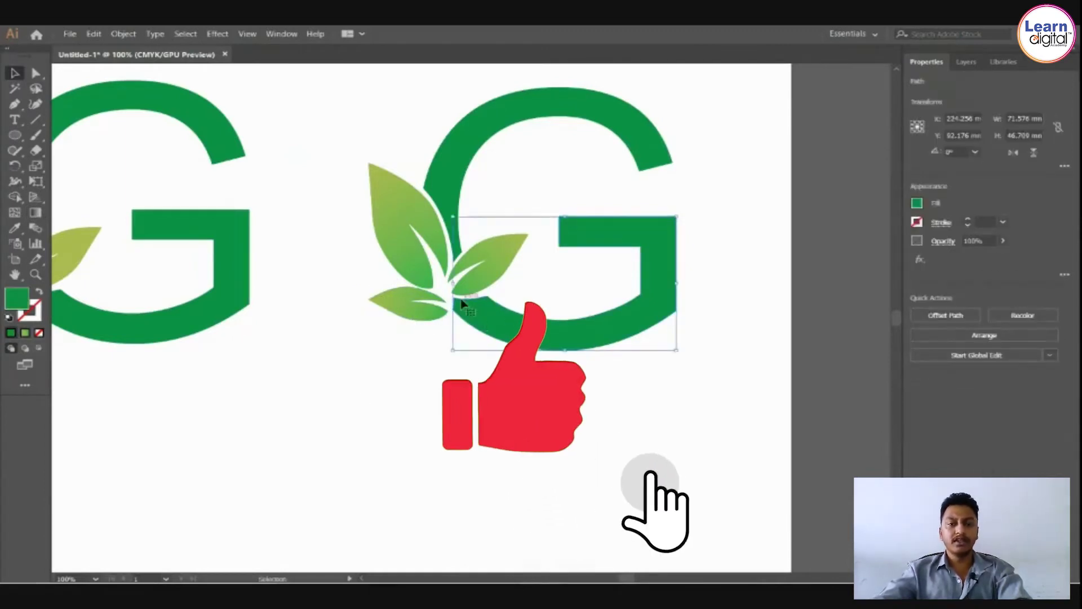
{"action": "left_click", "coordinate": [15, 227]}
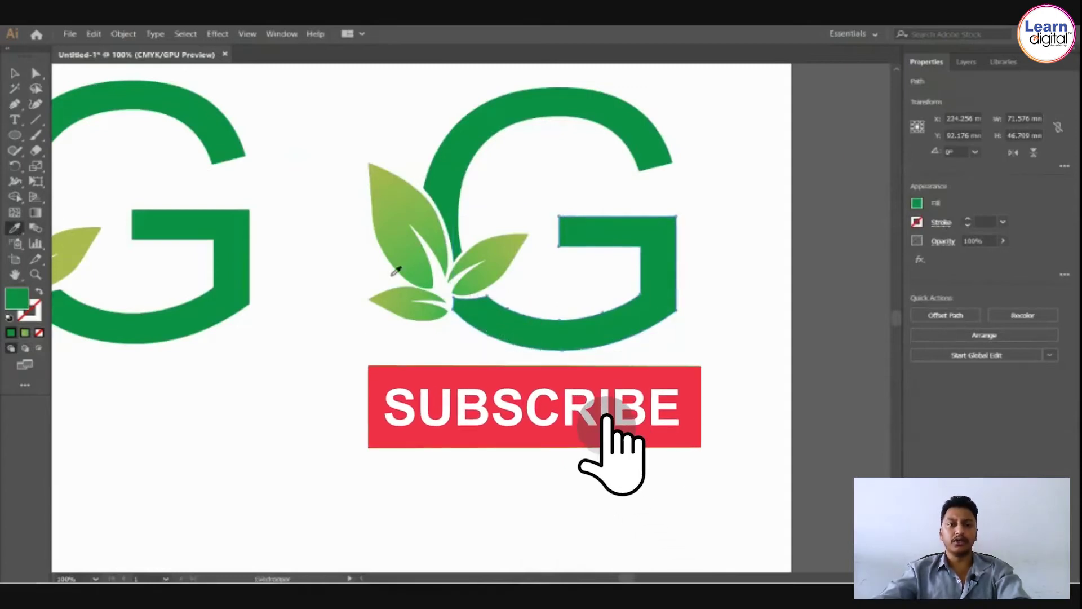
{"action": "left_click", "coordinate": [461, 261]}
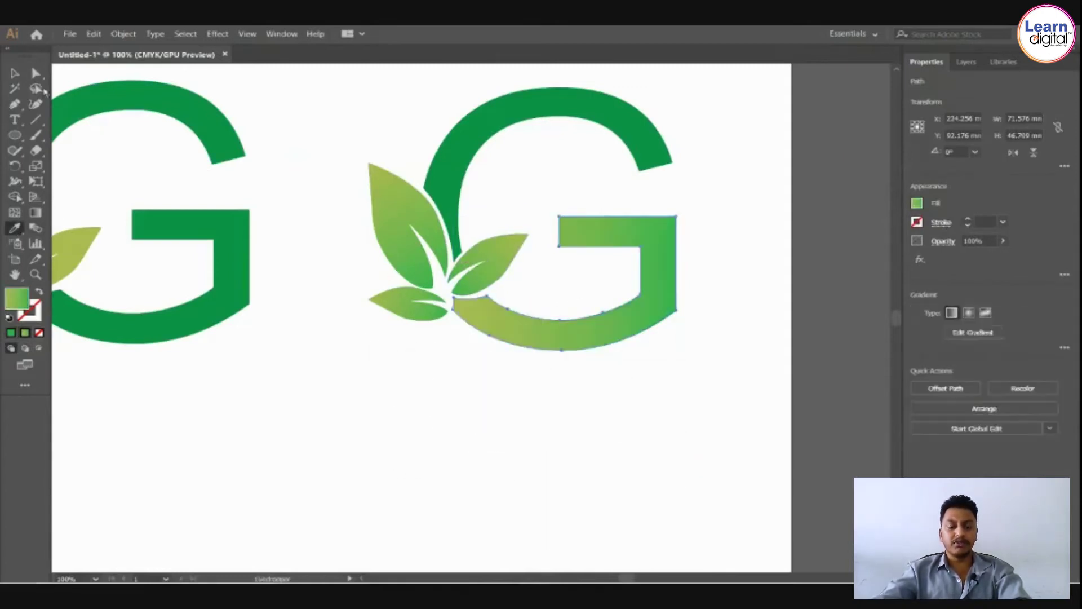
{"action": "left_click", "coordinate": [15, 73]}
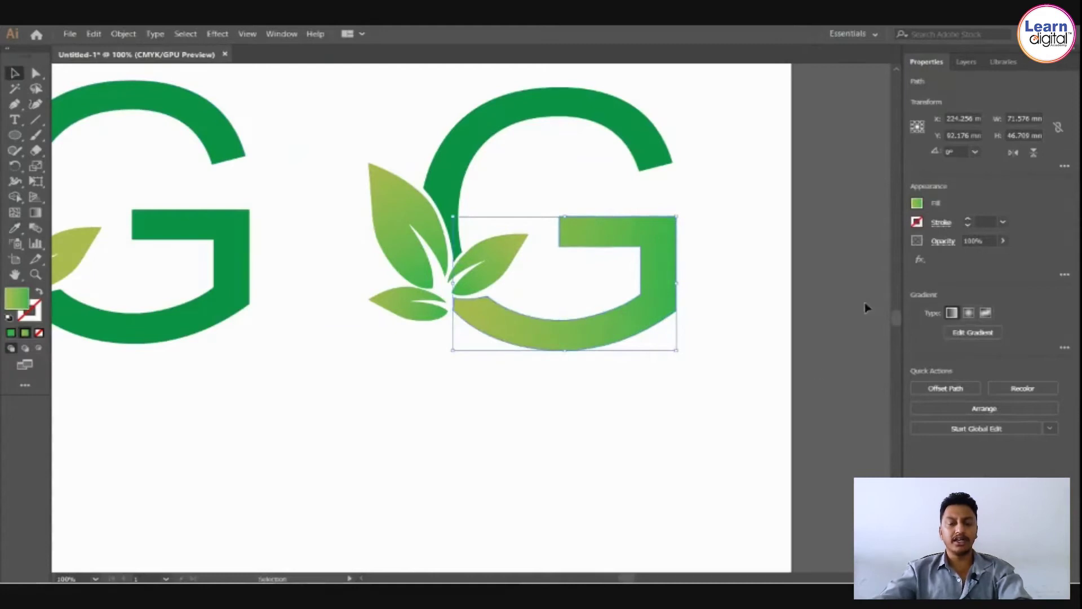
Redraw the lower G part's gradient diagonally, from light green beyond its upper-right corner to bright green beside the leaves.
{"action": "left_click", "coordinate": [36, 213]}
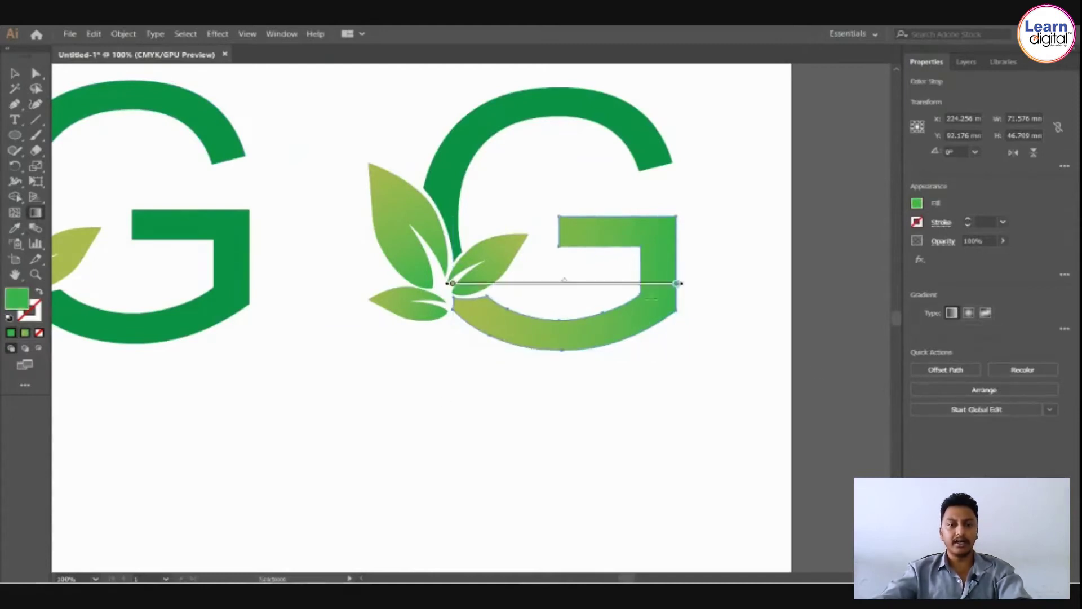
{"action": "left_click_drag", "start_coordinate": [449, 300], "coordinate": [547, 332]}
{"action": "left_click_drag", "start_coordinate": [708, 346], "coordinate": [463, 249]}
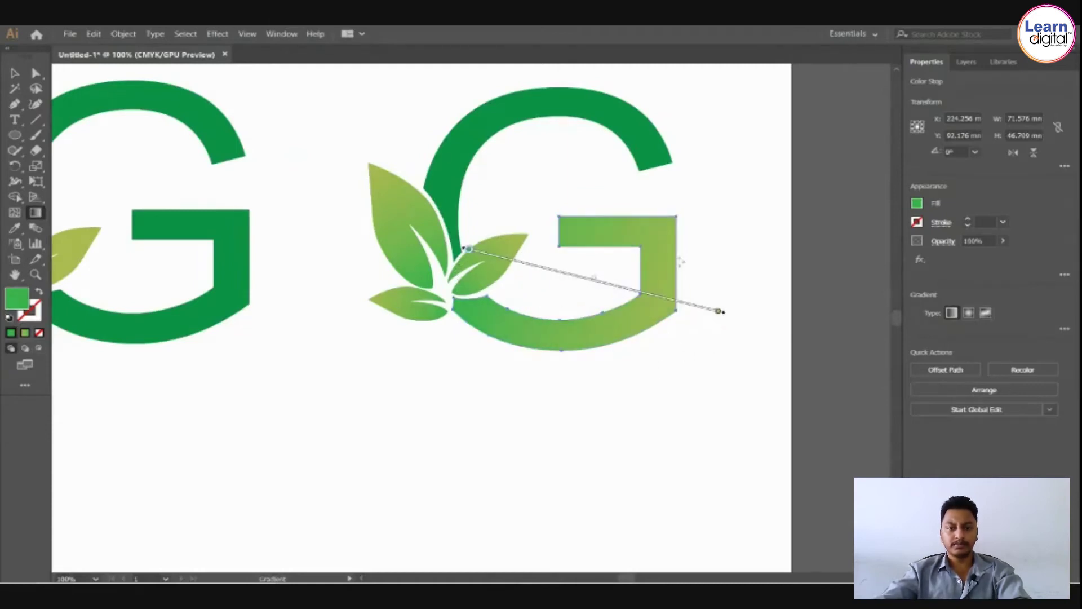
{"action": "mouse_move", "coordinate": [444, 291]}
{"action": "left_mouse_down"}
{"action": "mouse_move", "coordinate": [729, 247]}
{"action": "mouse_move", "coordinate": [728, 272]}
{"action": "left_mouse_up"}
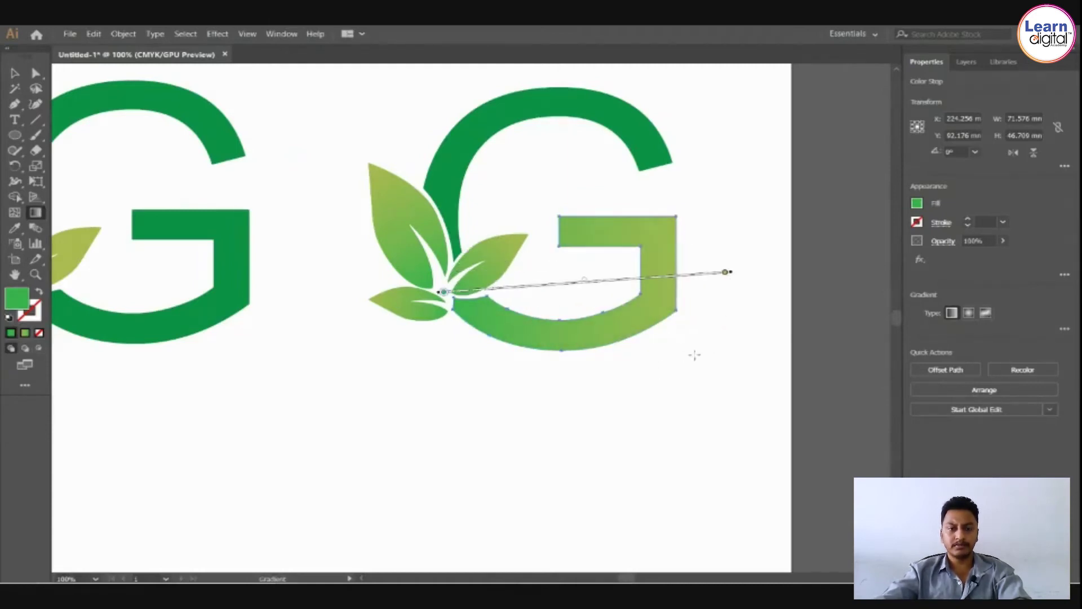
{"action": "left_click_drag", "start_coordinate": [427, 429], "coordinate": [668, 209]}
{"action": "mouse_move", "coordinate": [700, 198]}
{"action": "left_mouse_down"}
{"action": "mouse_move", "coordinate": [489, 311]}
{"action": "mouse_move", "coordinate": [454, 307]}
{"action": "left_mouse_up"}
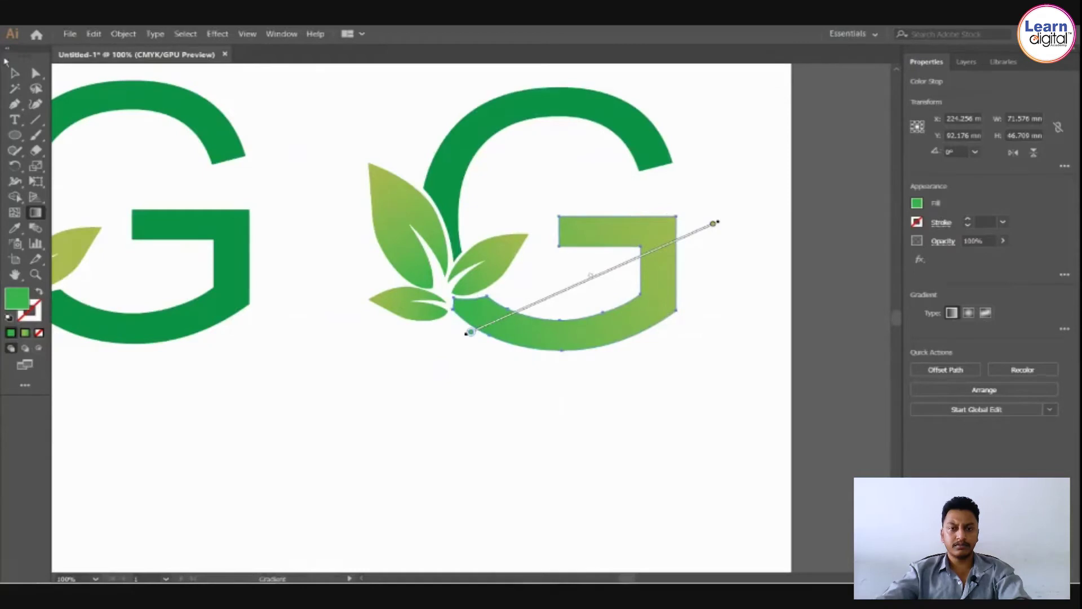
{"action": "left_click", "coordinate": [15, 72]}
{"action": "left_click", "coordinate": [335, 380]}
Apply the lower part's gradient to the upper part of the duplicated letter G.
{"action": "scroll", "coordinate": [376, 409], "scroll_direction": "up", "scroll_amount": 1}
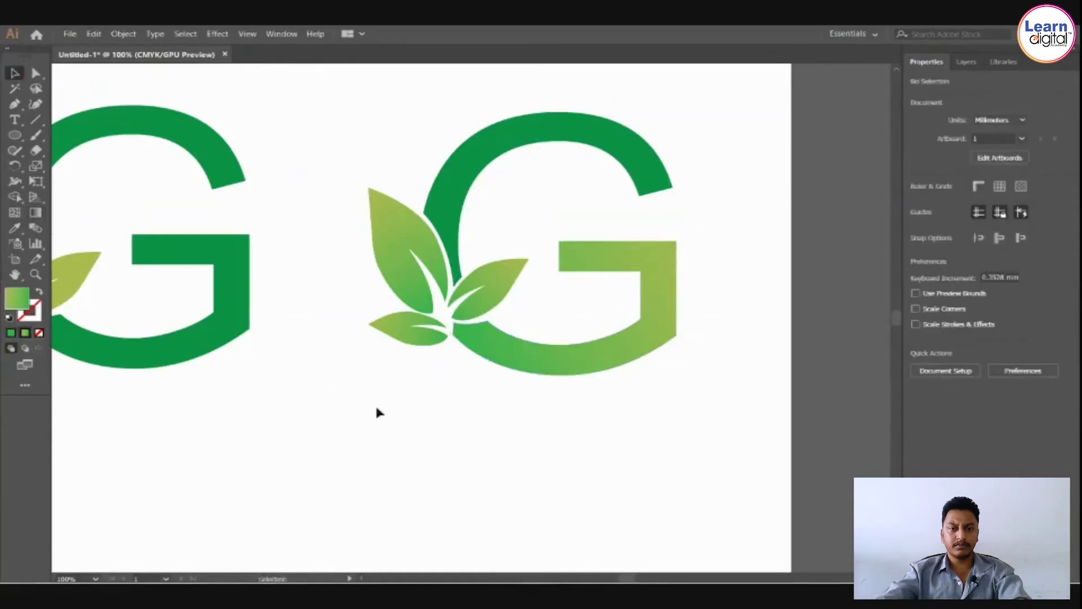
{"action": "left_click", "coordinate": [461, 198]}
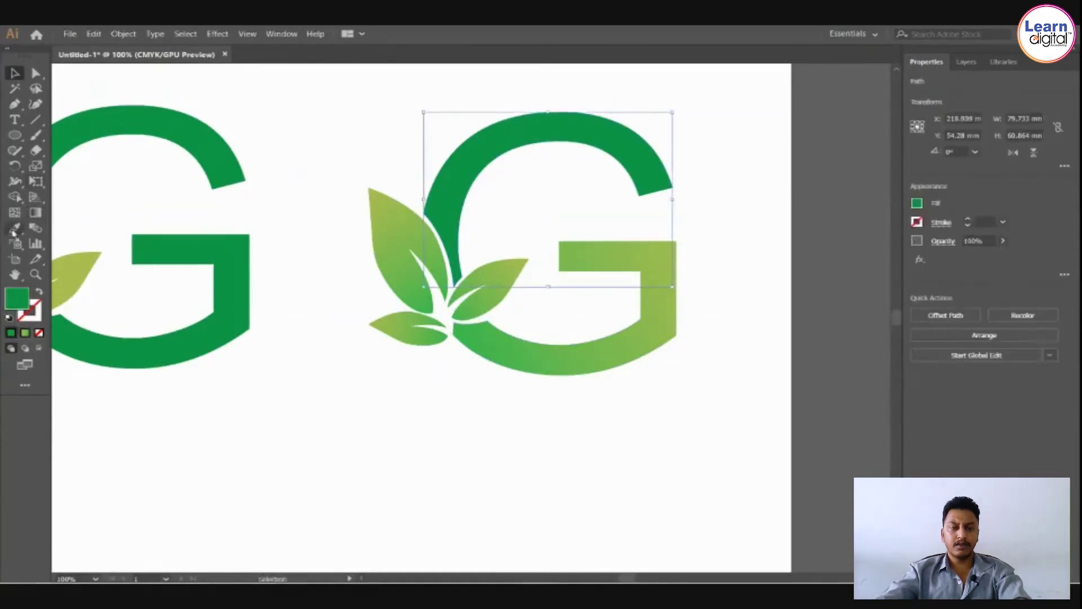
{"action": "left_click", "coordinate": [14, 229]}
{"action": "left_click", "coordinate": [520, 350]}
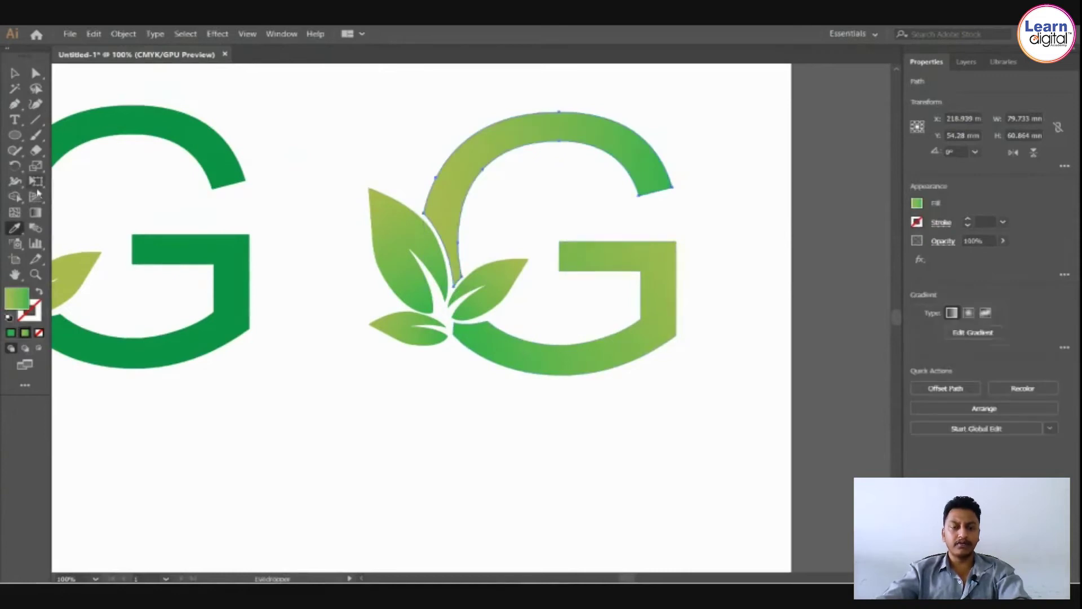
Redraw the upper G part's gradient diagonally, from light green beside the leaves to bright green at its upper-right curve.
{"action": "left_click", "coordinate": [35, 213]}
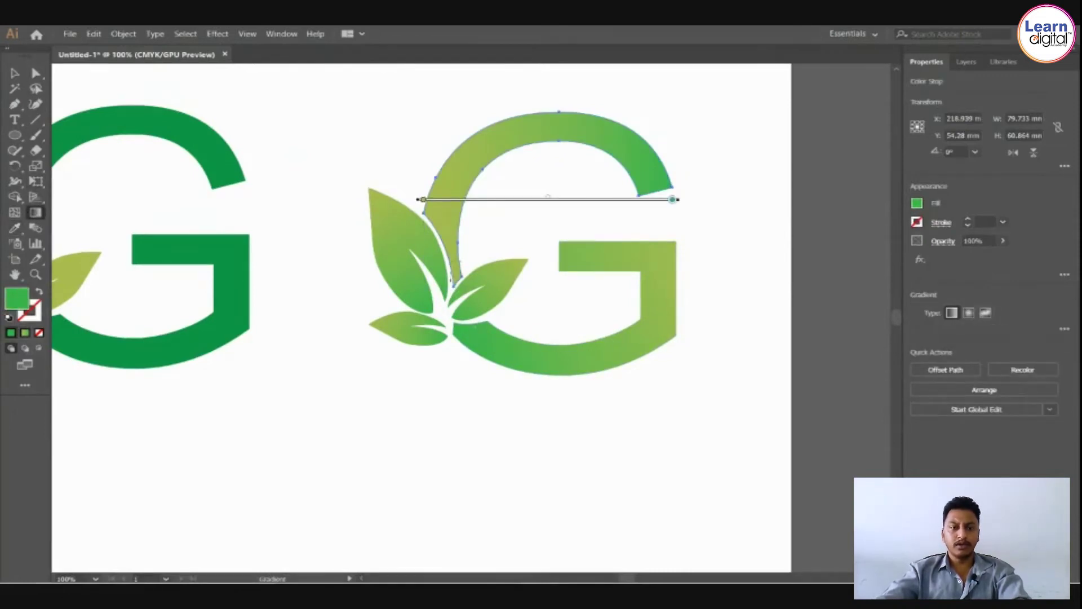
{"action": "mouse_move", "coordinate": [510, 304]}
{"action": "left_mouse_down"}
{"action": "mouse_move", "coordinate": [527, 158]}
{"action": "mouse_move", "coordinate": [557, 172]}
{"action": "left_mouse_up"}
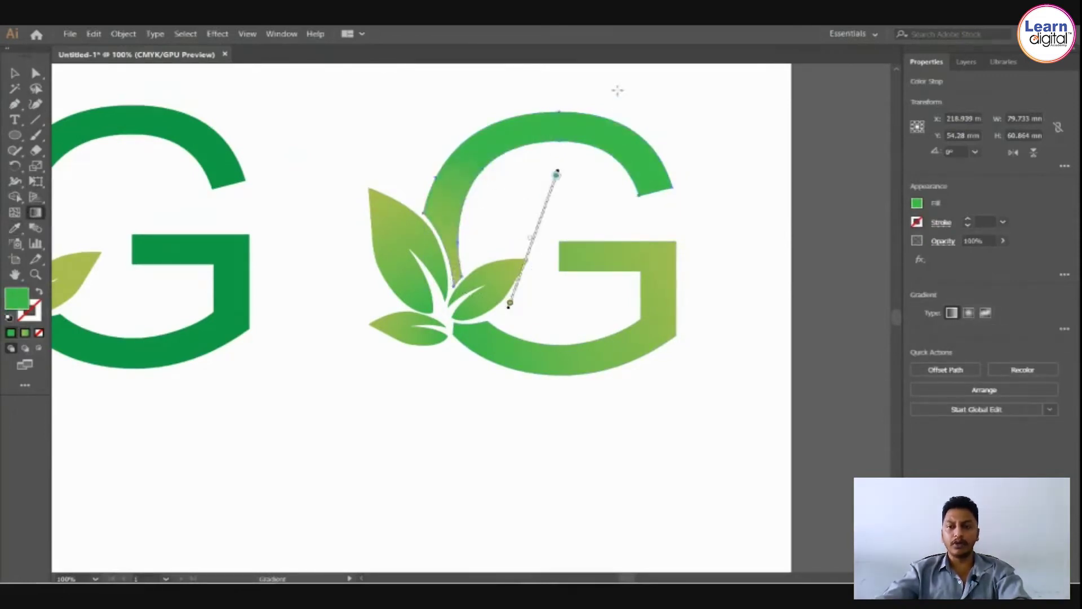
{"action": "mouse_move", "coordinate": [618, 90]}
{"action": "left_mouse_down"}
{"action": "mouse_move", "coordinate": [440, 252]}
{"action": "mouse_move", "coordinate": [455, 266]}
{"action": "left_mouse_up"}
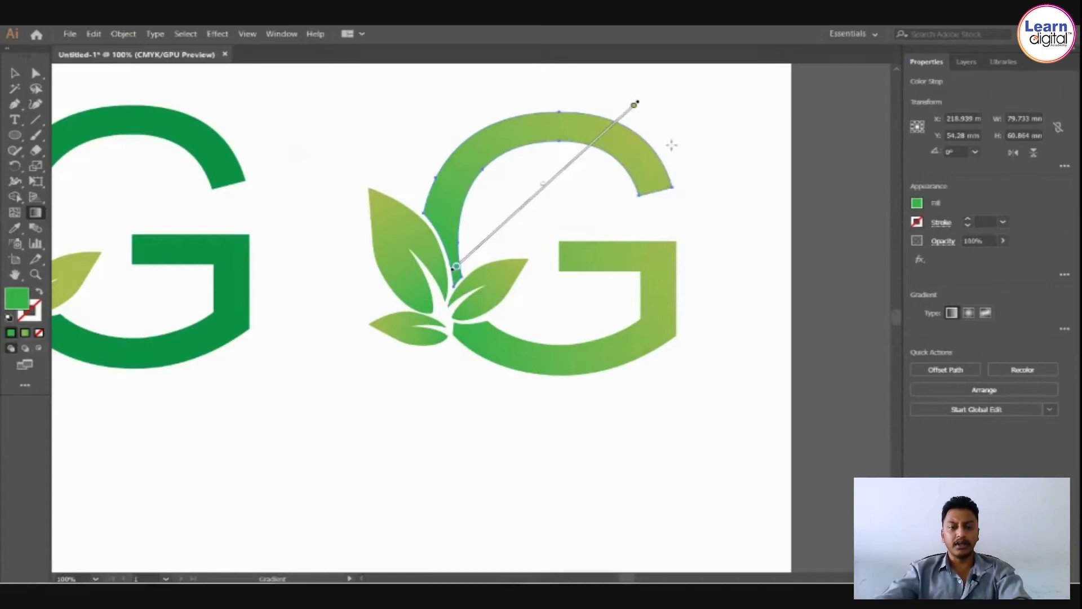
{"action": "left_click_drag", "start_coordinate": [675, 108], "coordinate": [438, 231]}
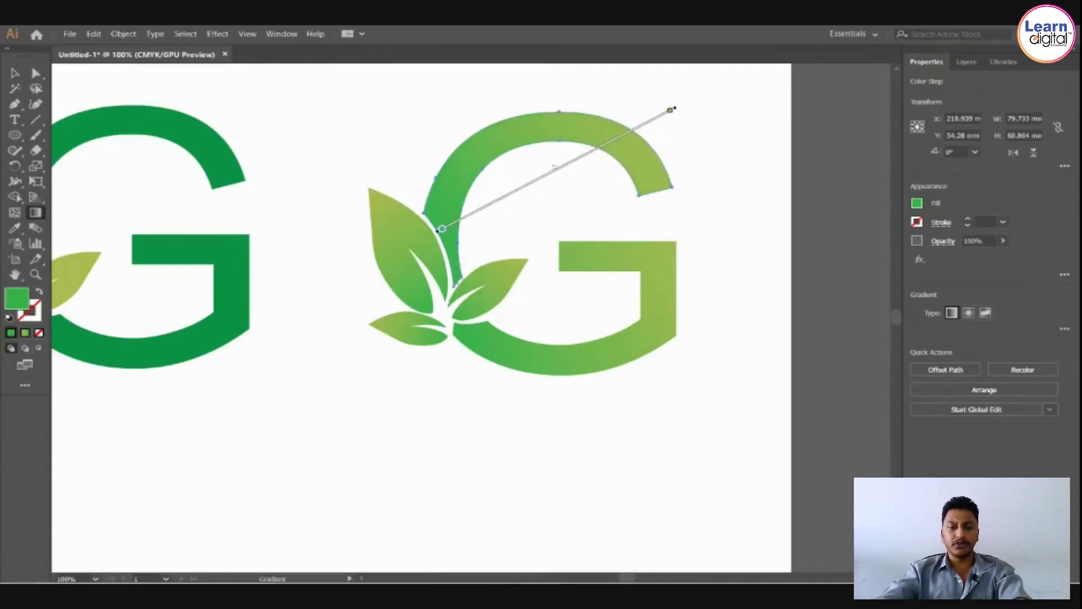
{"action": "left_click_drag", "start_coordinate": [455, 284], "coordinate": [636, 122]}
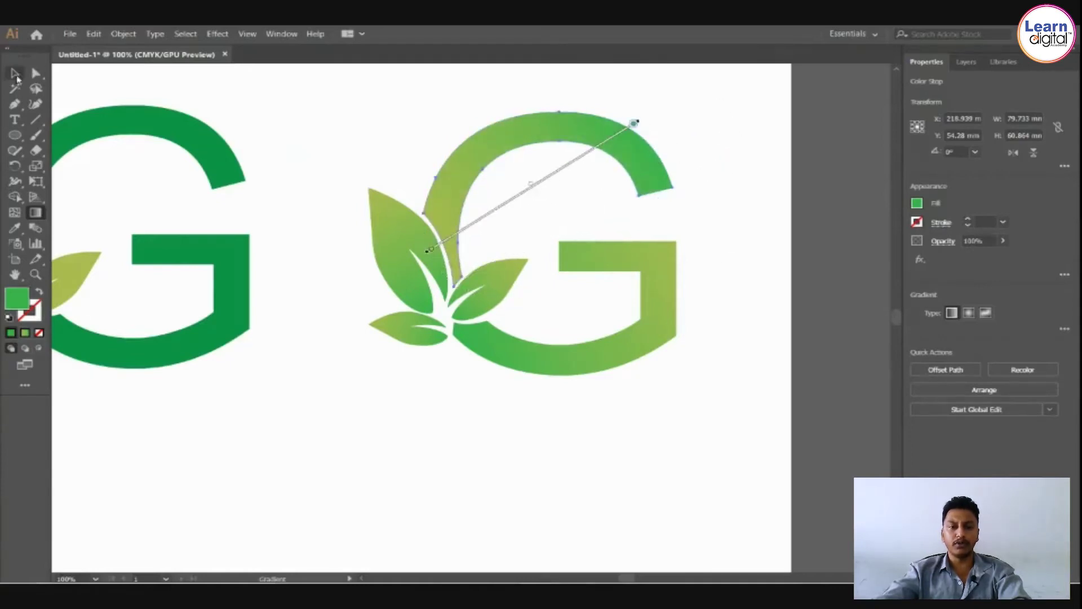
{"action": "left_click", "coordinate": [15, 73]}
{"action": "left_click", "coordinate": [424, 438]}
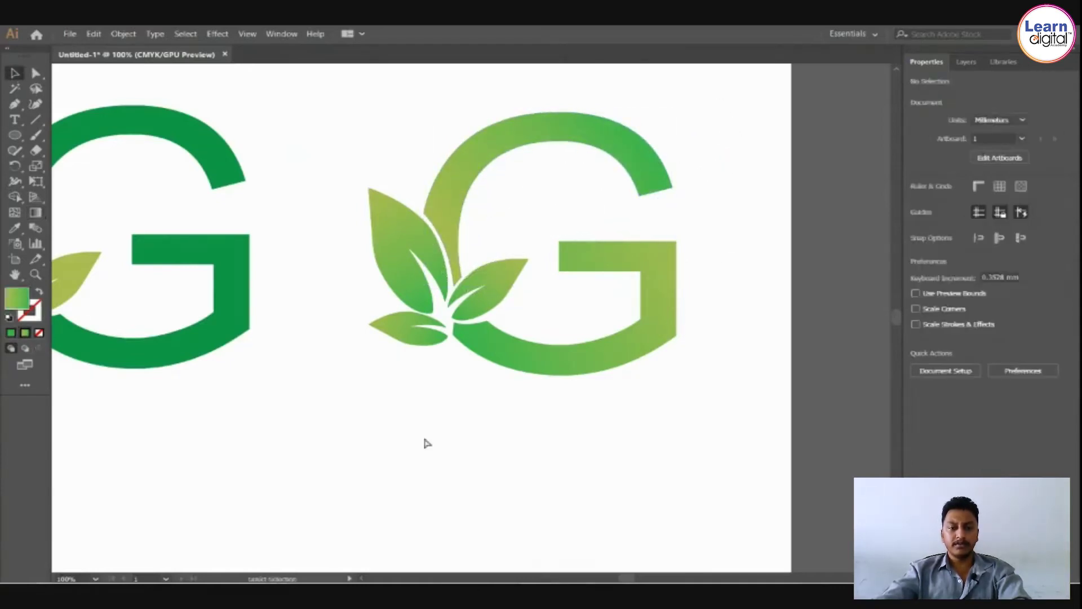
Move both logos together off the artboard to the empty canvas above its upper-right corner.
{"action": "key", "text": "ctrl+minus"}
{"action": "key", "text": "ctrl+minus"}
{"action": "left_click_drag", "start_coordinate": [425, 439], "coordinate": [504, 429]}
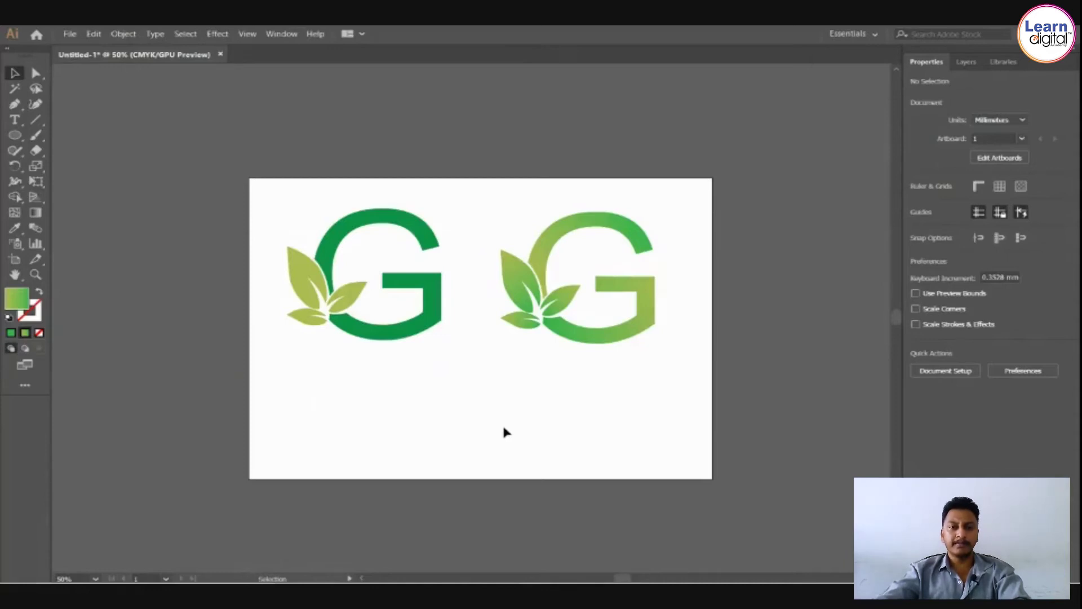
{"action": "left_click_drag", "start_coordinate": [275, 193], "coordinate": [735, 418]}
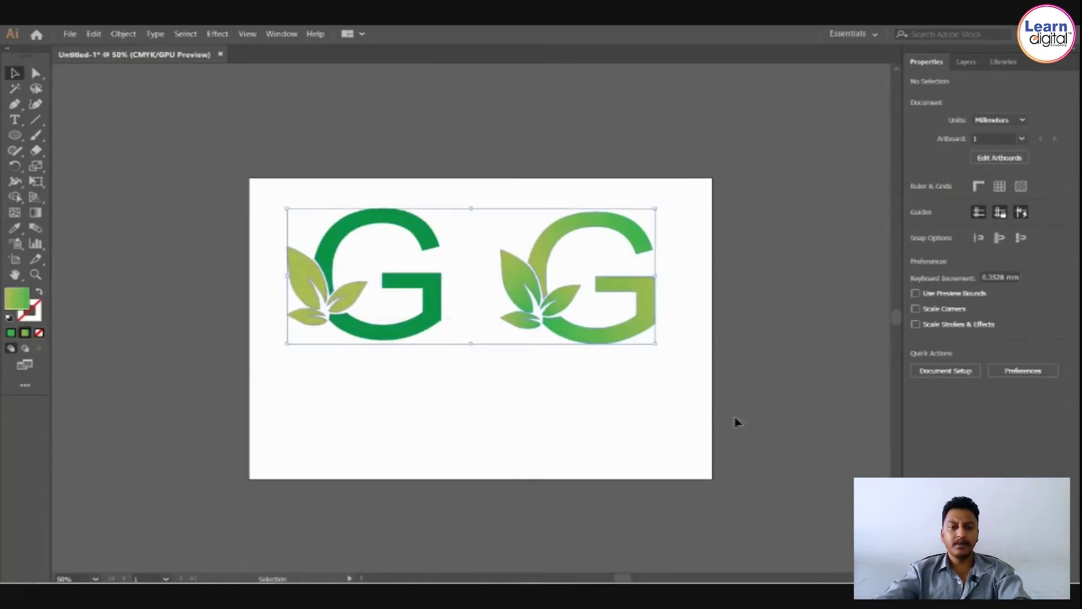
{"action": "left_click_drag", "start_coordinate": [621, 399], "coordinate": [475, 444]}
{"action": "left_click_drag", "start_coordinate": [514, 365], "coordinate": [707, 238]}
{"action": "left_click_drag", "start_coordinate": [650, 377], "coordinate": [701, 339]}
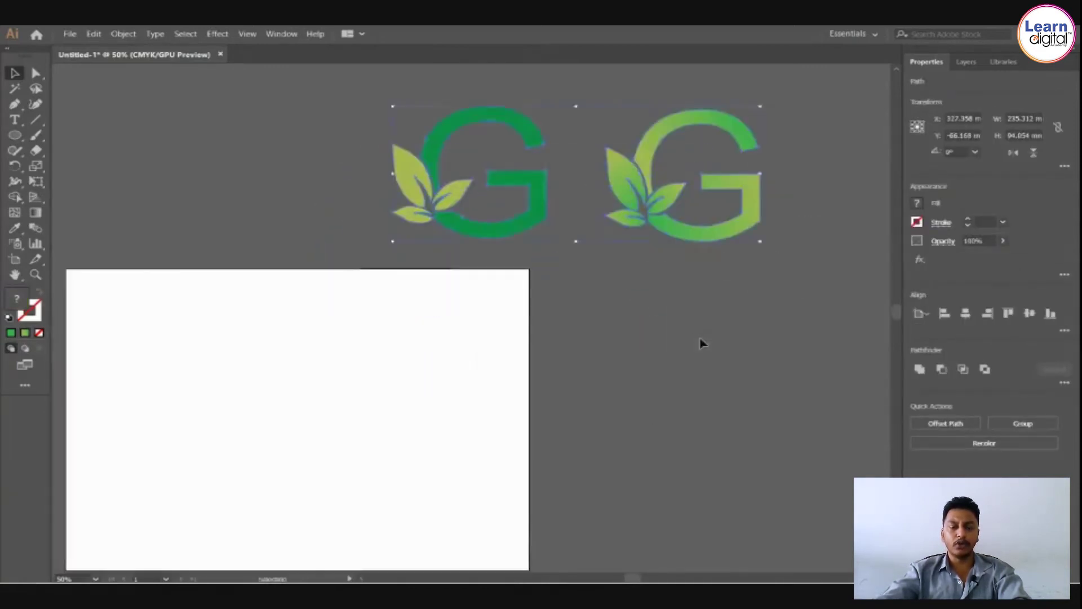
{"action": "left_click", "coordinate": [615, 344]}
{"action": "left_click_drag", "start_coordinate": [613, 344], "coordinate": [647, 357]}
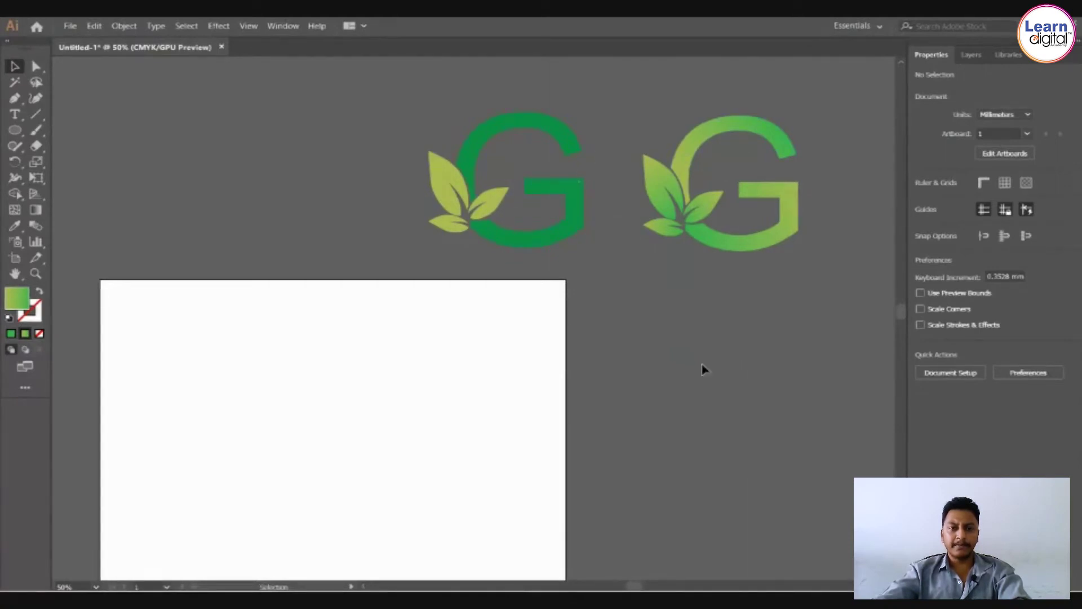
Place a copy of the flat-coloured logo on the artboard and enlarge it proportionally to about 113 by 105 mm.
{"action": "key", "text": "space"}
{"action": "left_click_drag", "start_coordinate": [725, 365], "coordinate": [699, 372]}
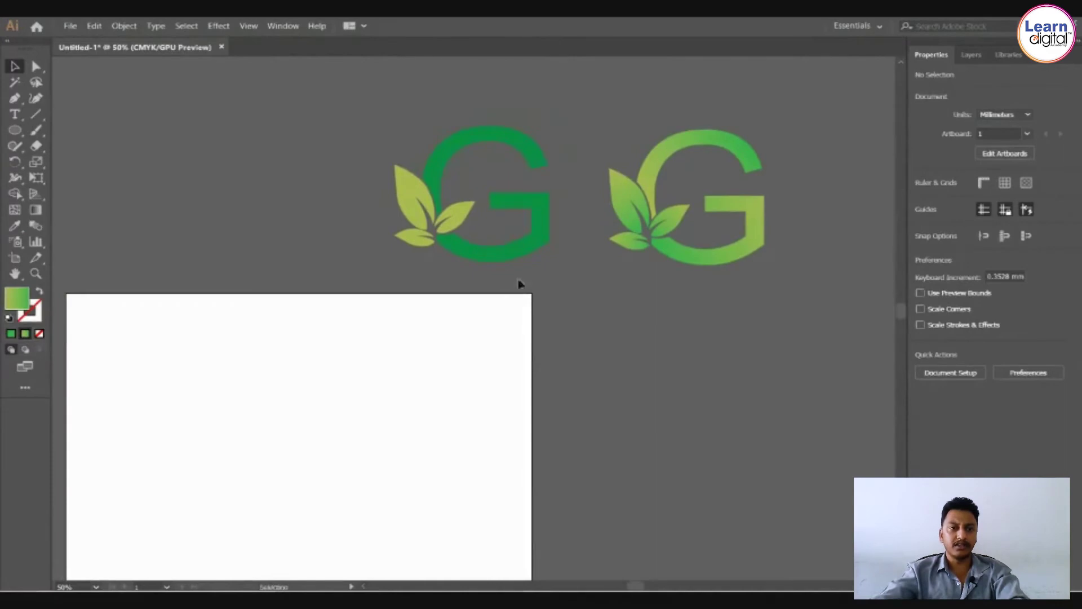
{"action": "left_click_drag", "start_coordinate": [518, 282], "coordinate": [529, 283]}
{"action": "key", "text": "space"}
{"action": "left_click_drag", "start_coordinate": [550, 341], "coordinate": [675, 302]}
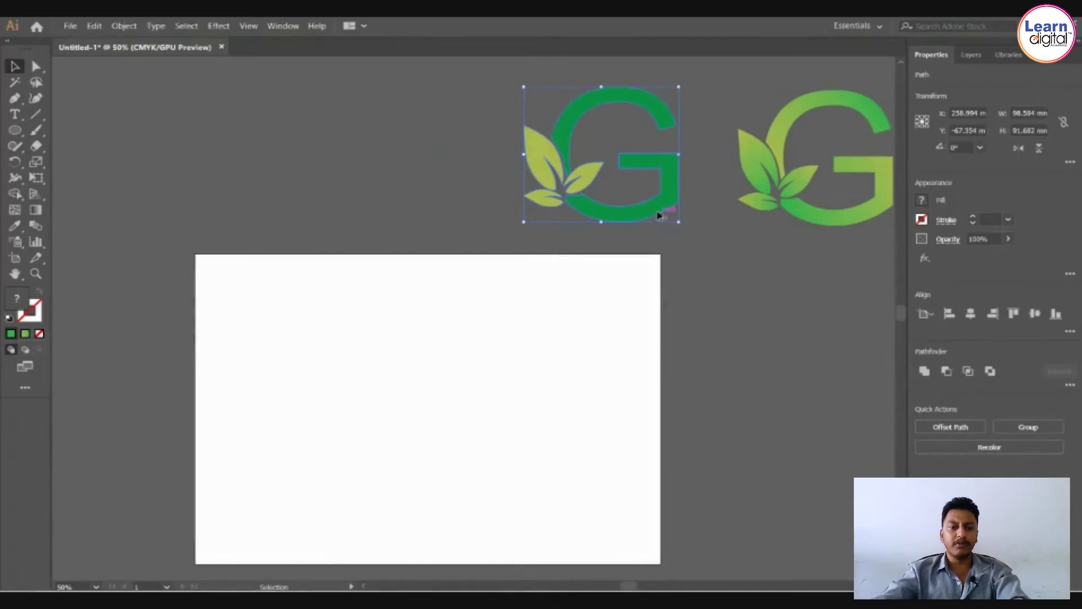
{"action": "left_click_drag", "start_coordinate": [660, 216], "coordinate": [524, 480]}
{"action": "key", "text": "a"}
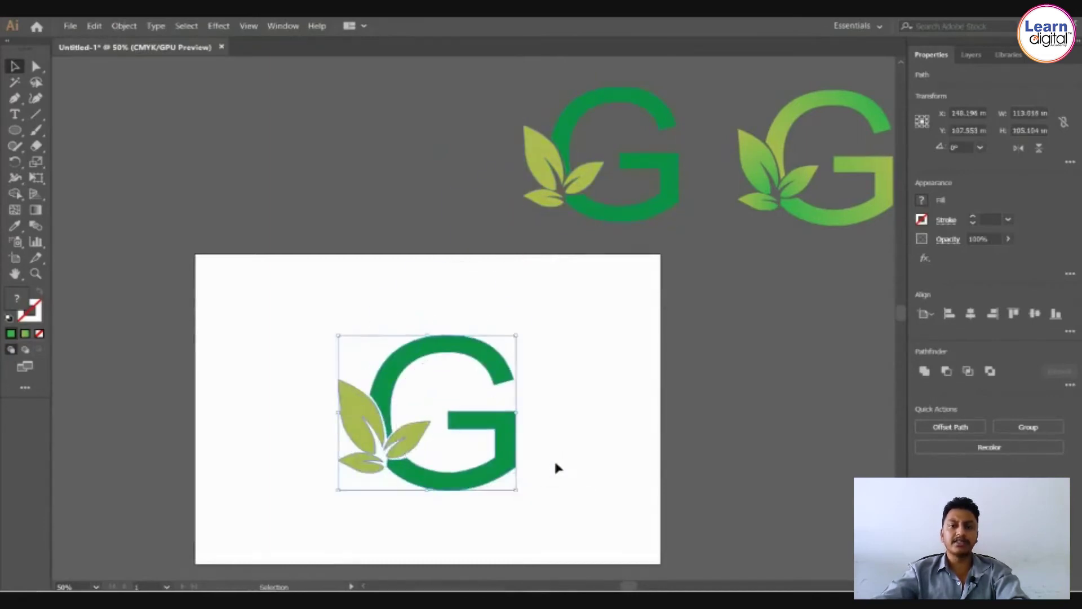
Shift the whole logo copy on the artboard about 6 mm left and 5 mm up.
{"action": "key", "text": "ctrl+plus"}
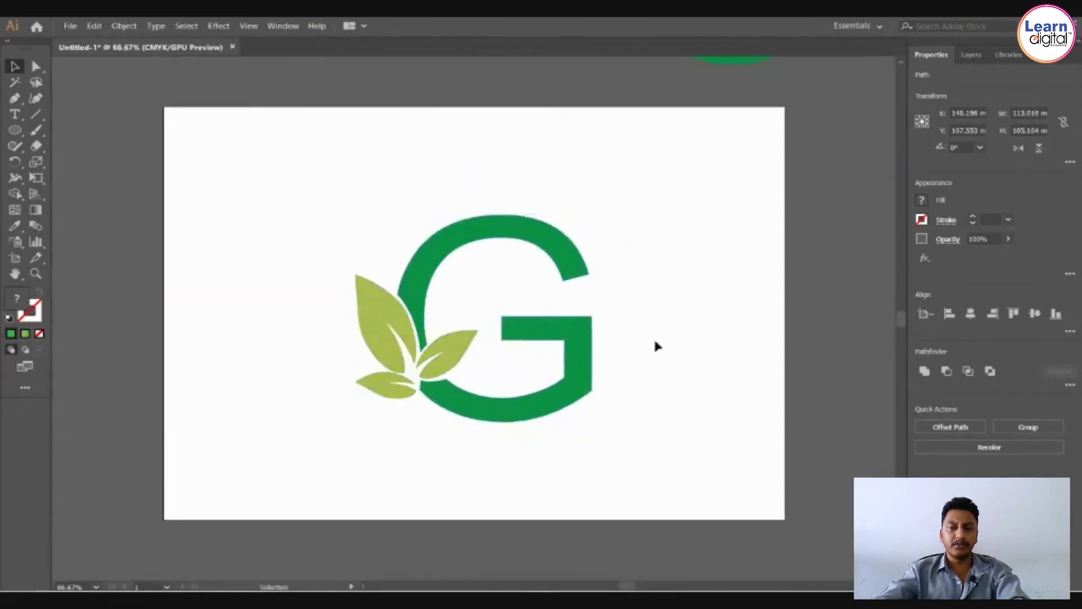
{"action": "left_click_drag", "start_coordinate": [657, 444], "coordinate": [296, 164]}
{"action": "left_click_drag", "start_coordinate": [416, 260], "coordinate": [404, 248]}
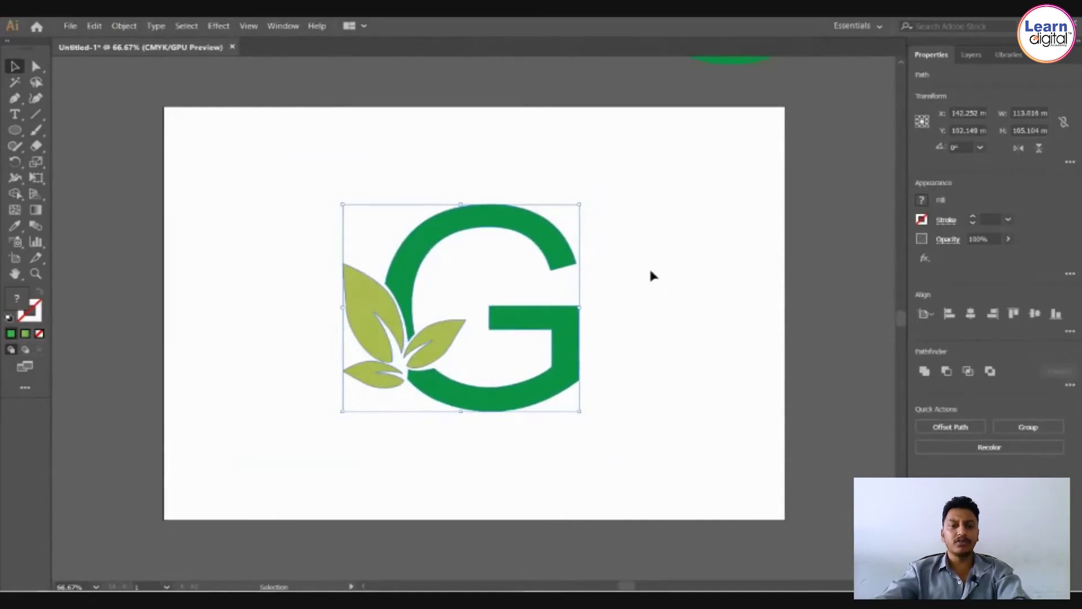
{"action": "left_click", "coordinate": [685, 282]}
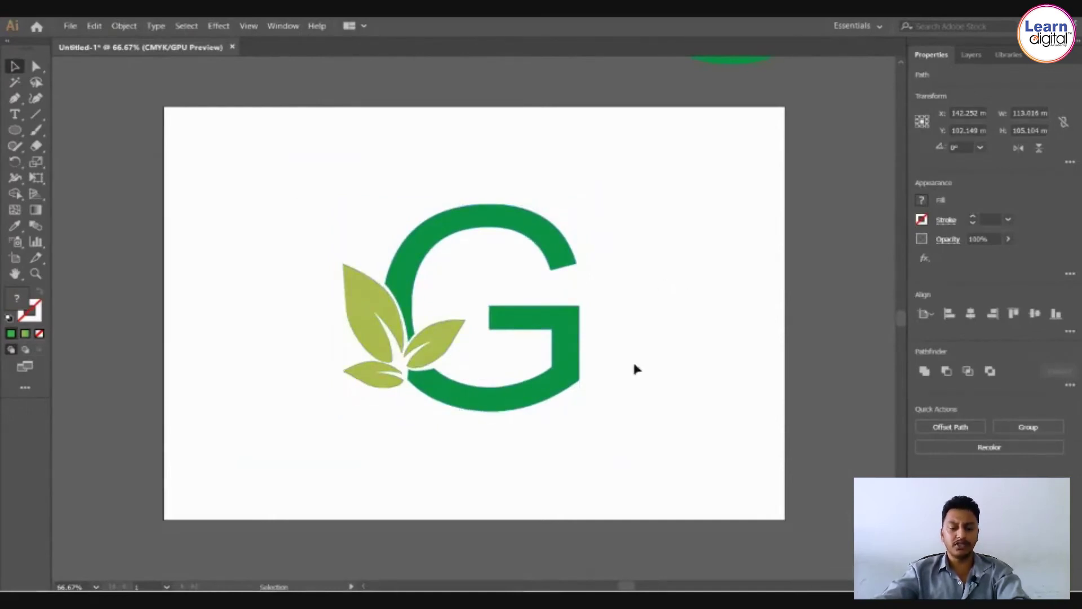
Start a 3D Extrude & Bevel effect on the whole logo copy with the preview turned on.
{"action": "left_click_drag", "start_coordinate": [639, 423], "coordinate": [285, 190]}
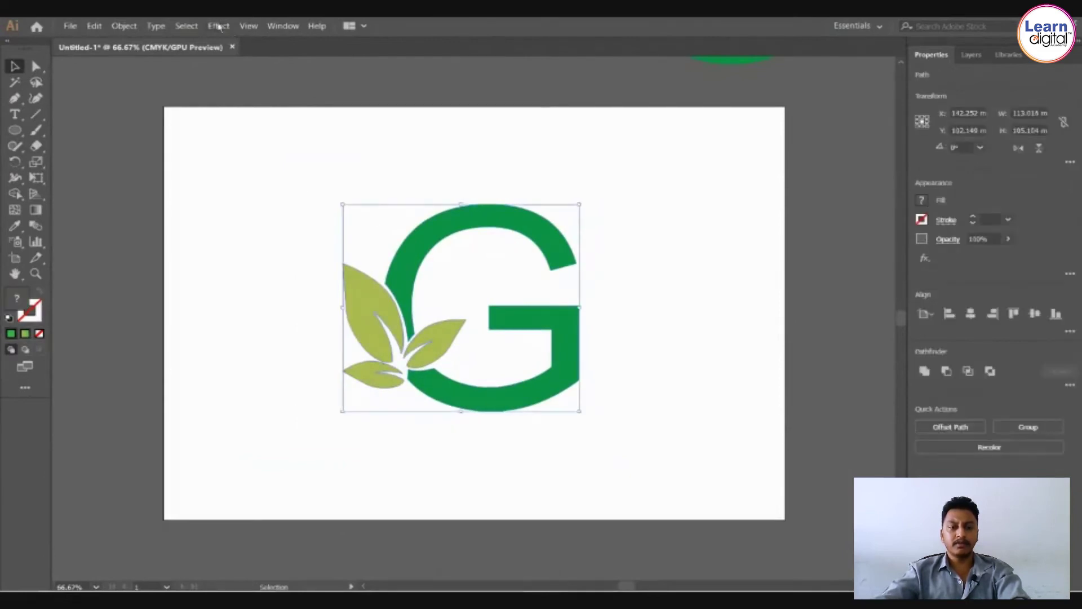
{"action": "left_click", "coordinate": [218, 26]}
{"action": "mouse_move", "coordinate": [258, 111]}
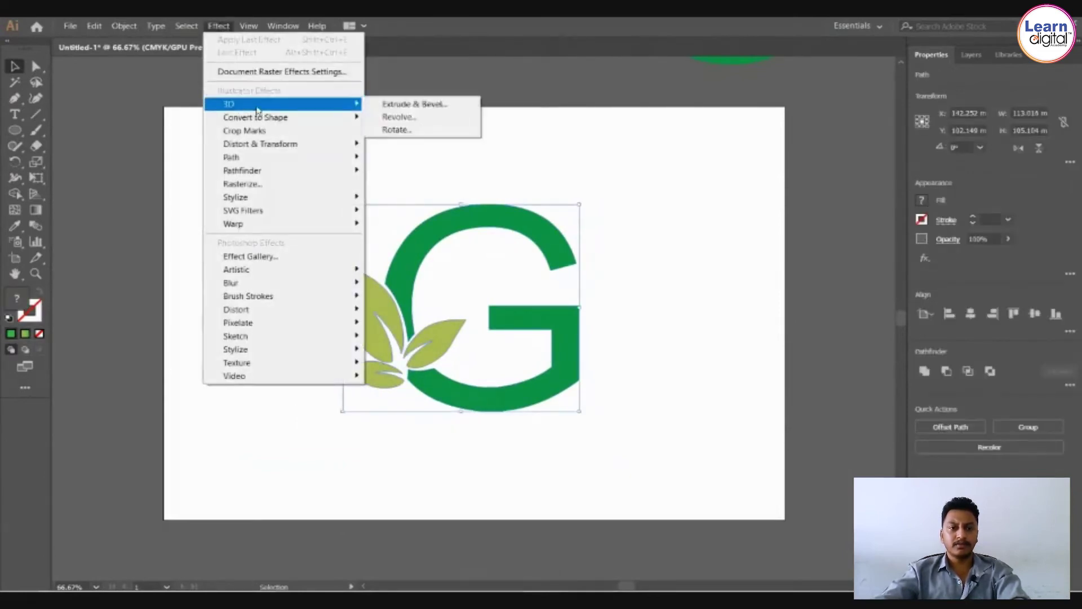
{"action": "left_click", "coordinate": [426, 109]}
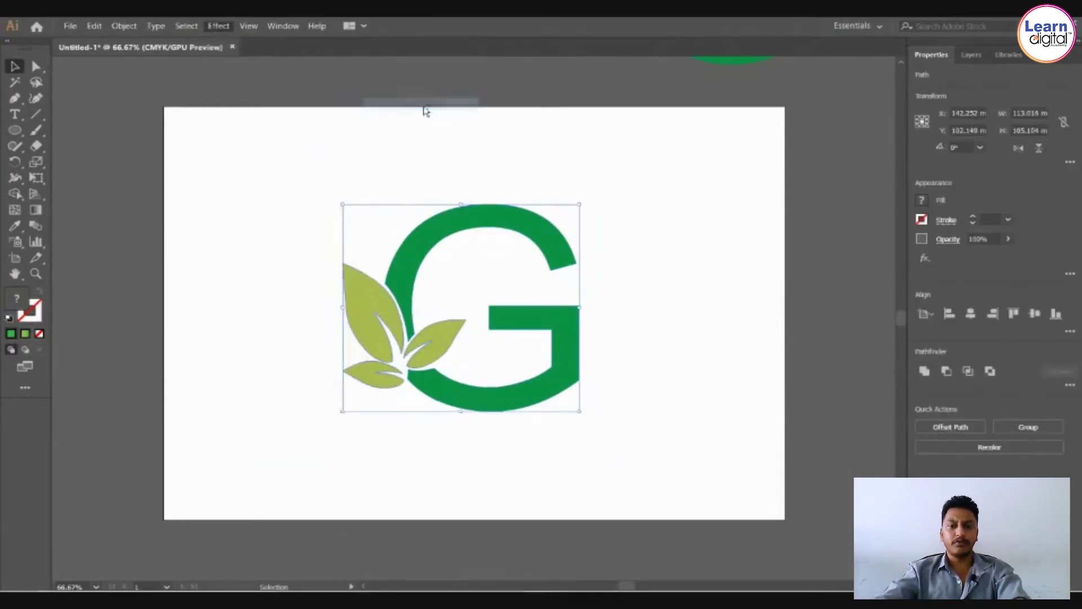
{"action": "left_click", "coordinate": [753, 422]}
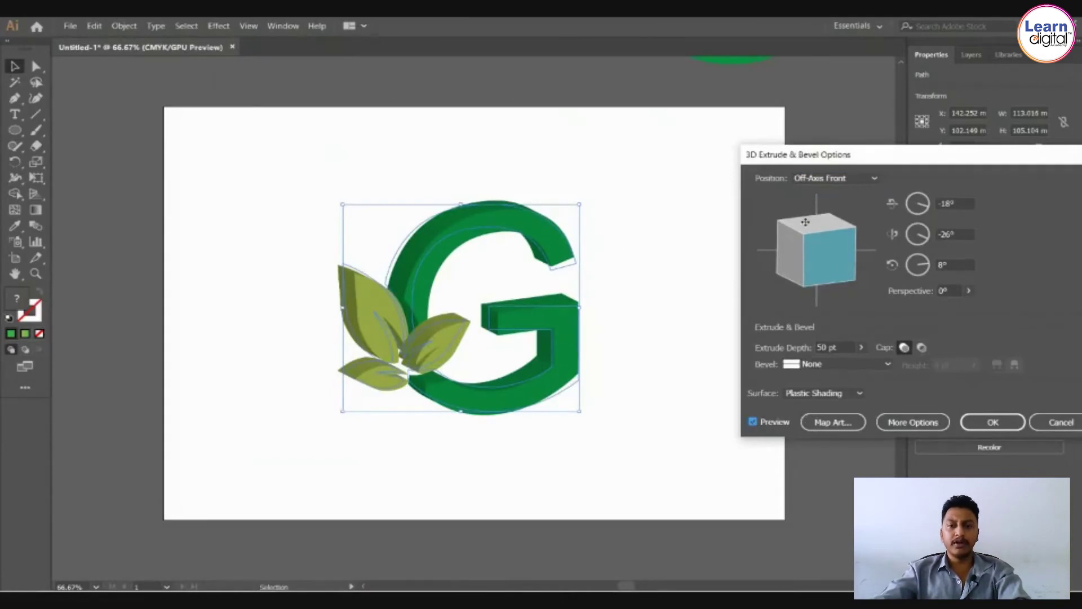
Try the Isometric Left and Isometric Right positions for the logo's 3D extrusion, and discard the effect.
{"action": "left_click", "coordinate": [852, 180]}
{"action": "left_click", "coordinate": [845, 403]}
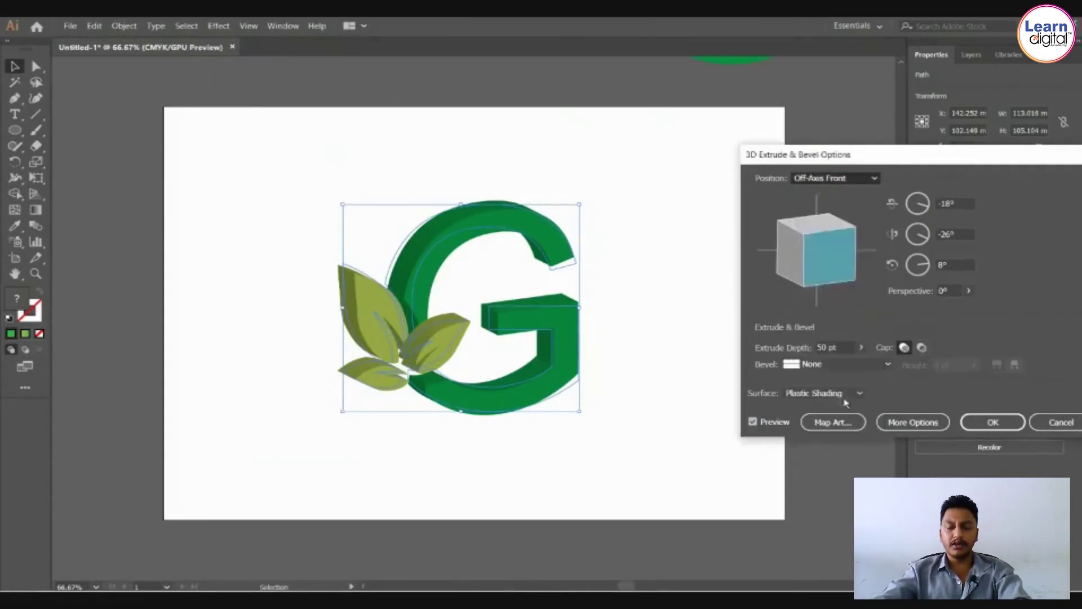
{"action": "left_click", "coordinate": [846, 179]}
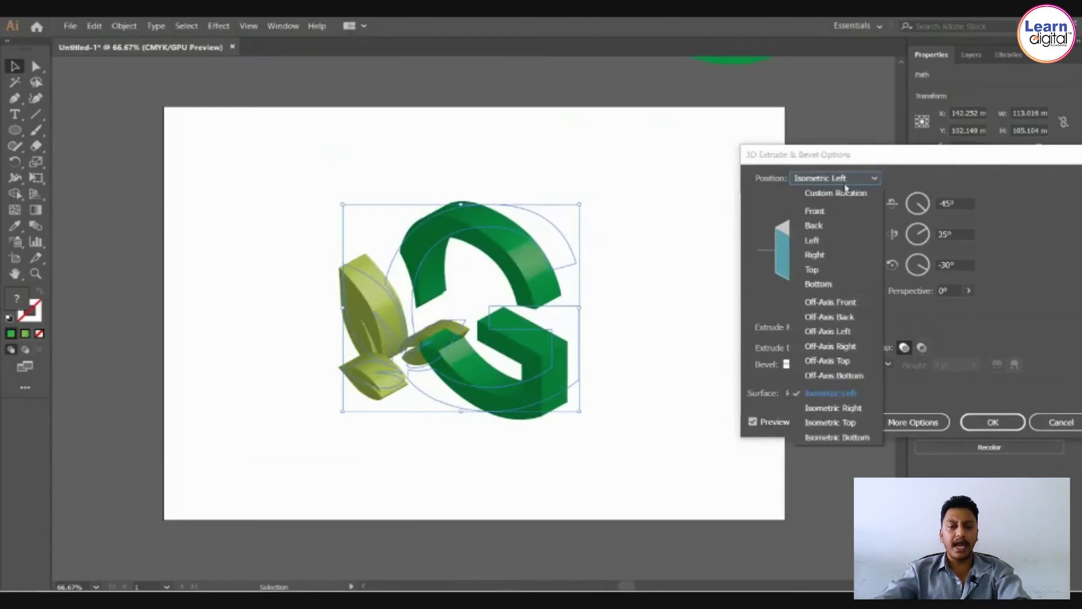
{"action": "left_click", "coordinate": [845, 408]}
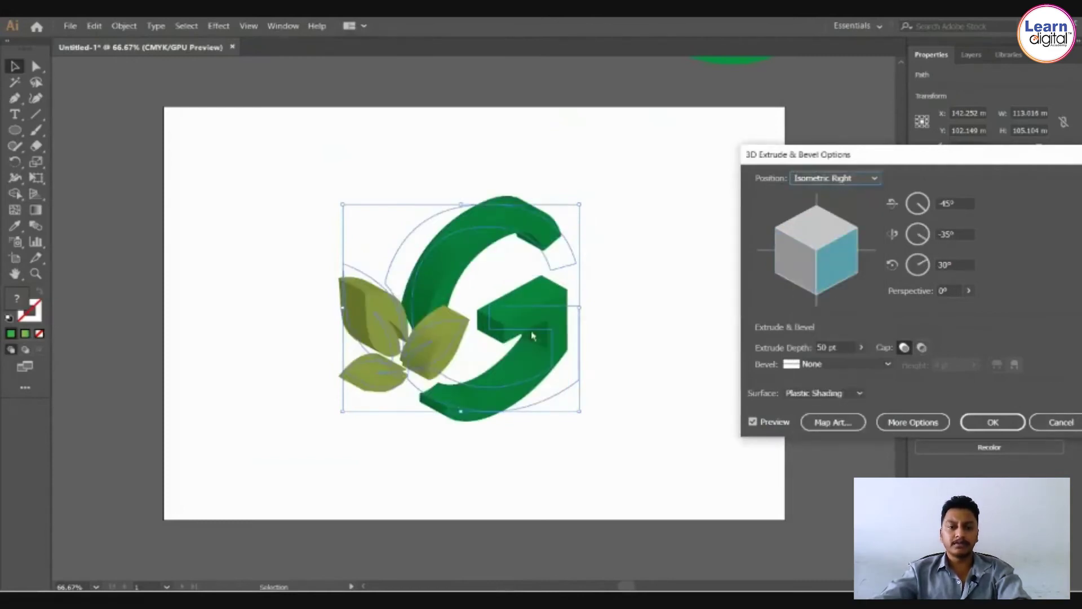
{"action": "left_click", "coordinate": [1055, 422]}
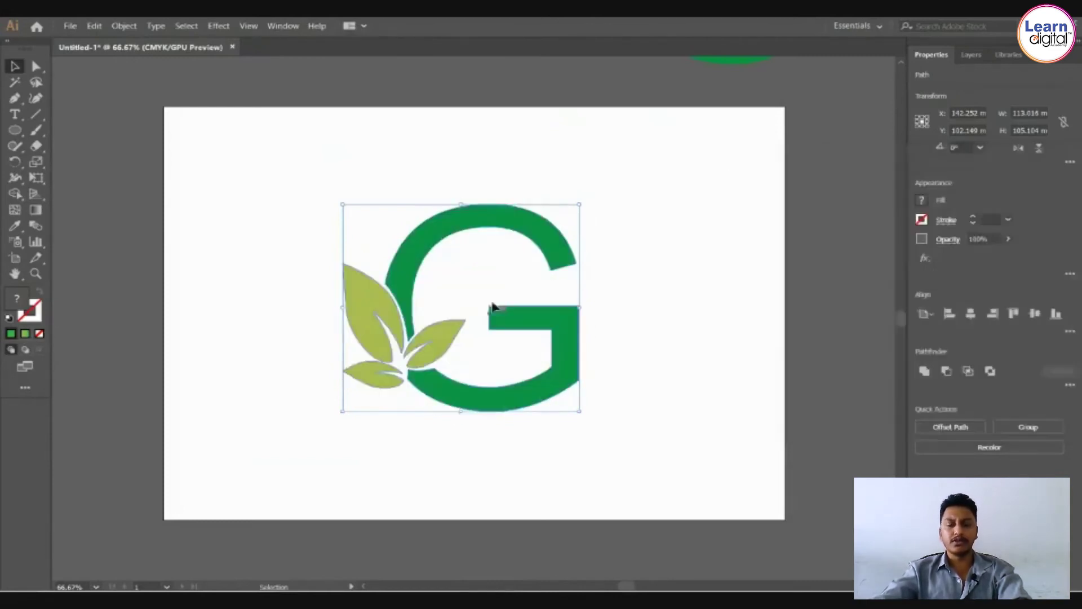
Preview 3D Extrude & Bevel on the whole logo, try several extrude depths ending at 21 pt, and discard the effect.
{"action": "left_click", "coordinate": [228, 24]}
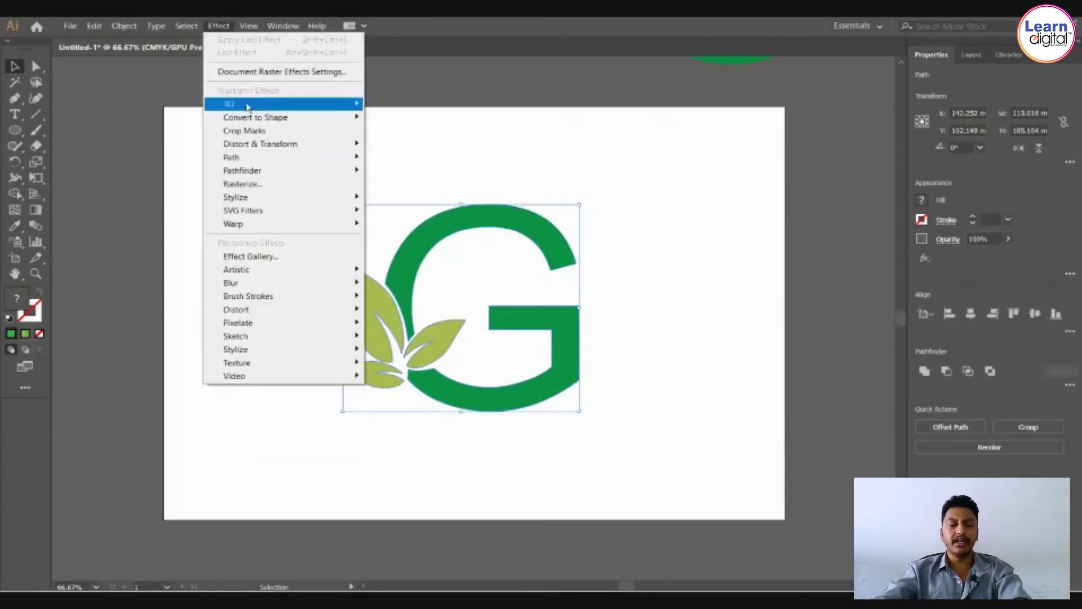
{"action": "mouse_move", "coordinate": [329, 106]}
{"action": "left_click", "coordinate": [430, 104]}
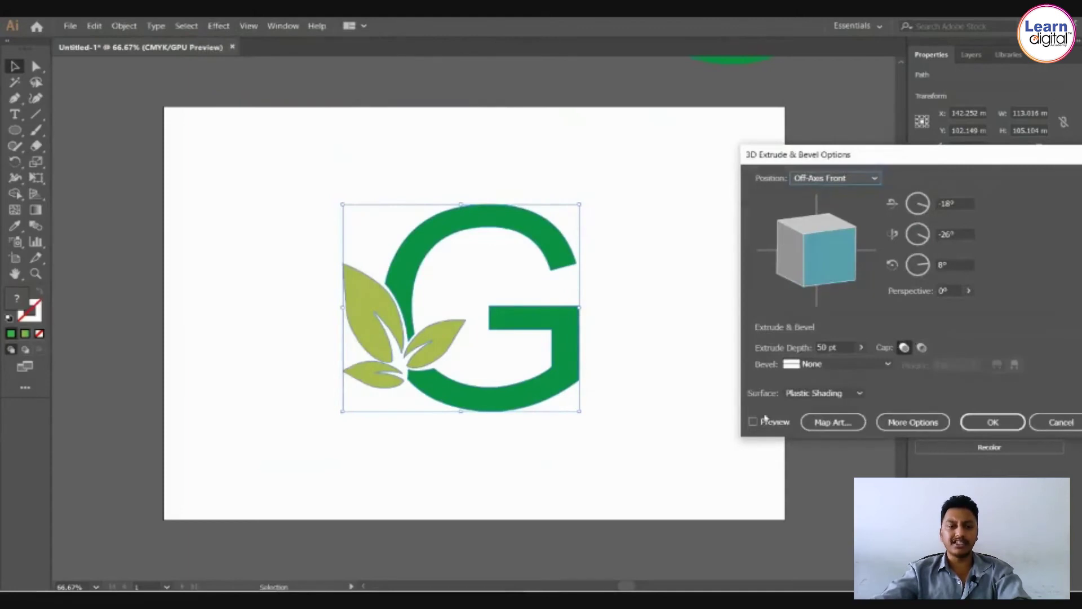
{"action": "left_click", "coordinate": [765, 420]}
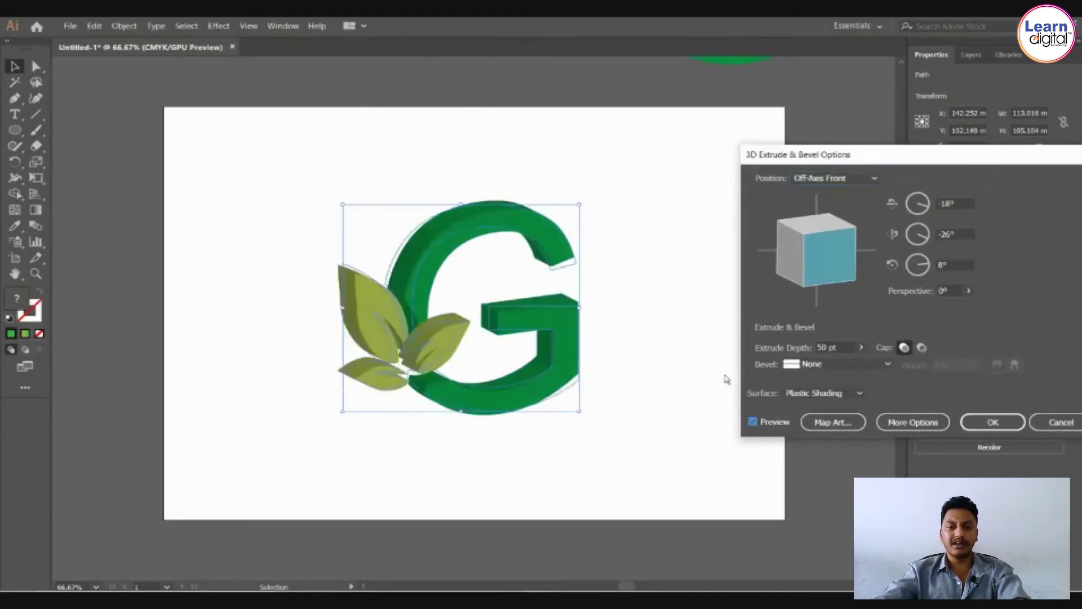
{"action": "double_click", "coordinate": [841, 347]}
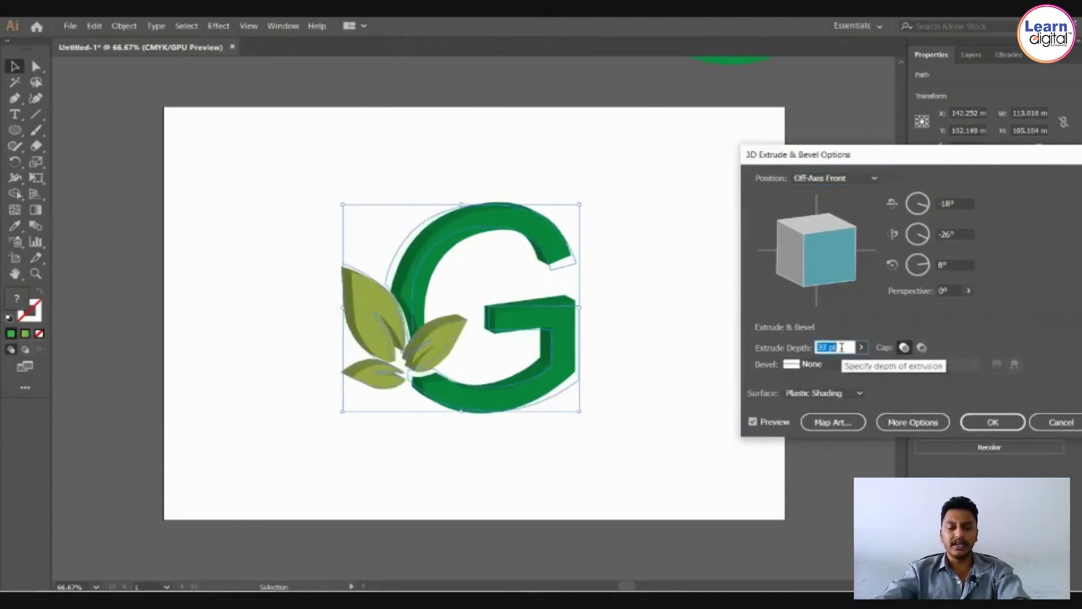
{"action": "key", "text": "Down"}
{"action": "key", "text": "Down"}
{"action": "key", "text": "Down"}
{"action": "key", "text": "Down"}
{"action": "key", "text": "Down"}
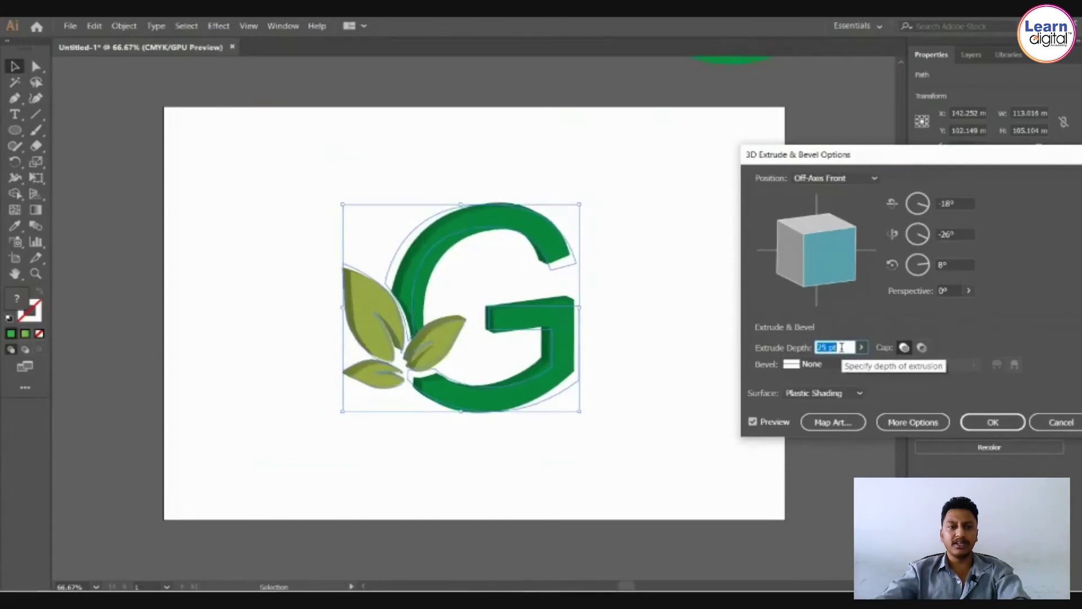
{"action": "key", "text": "Up"}
{"action": "key", "text": "Up"}
{"action": "key", "text": "Up"}
{"action": "key", "text": "Up"}
{"action": "key", "text": "Up"}
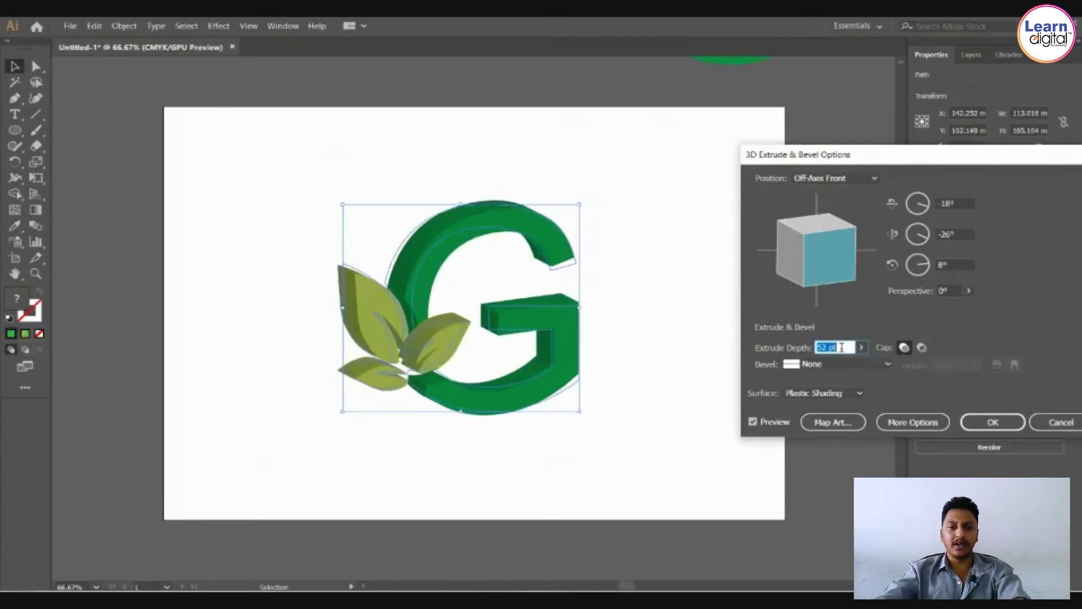
{"action": "scroll", "coordinate": [841, 348], "scroll_direction": "down", "scroll_amount": 20}
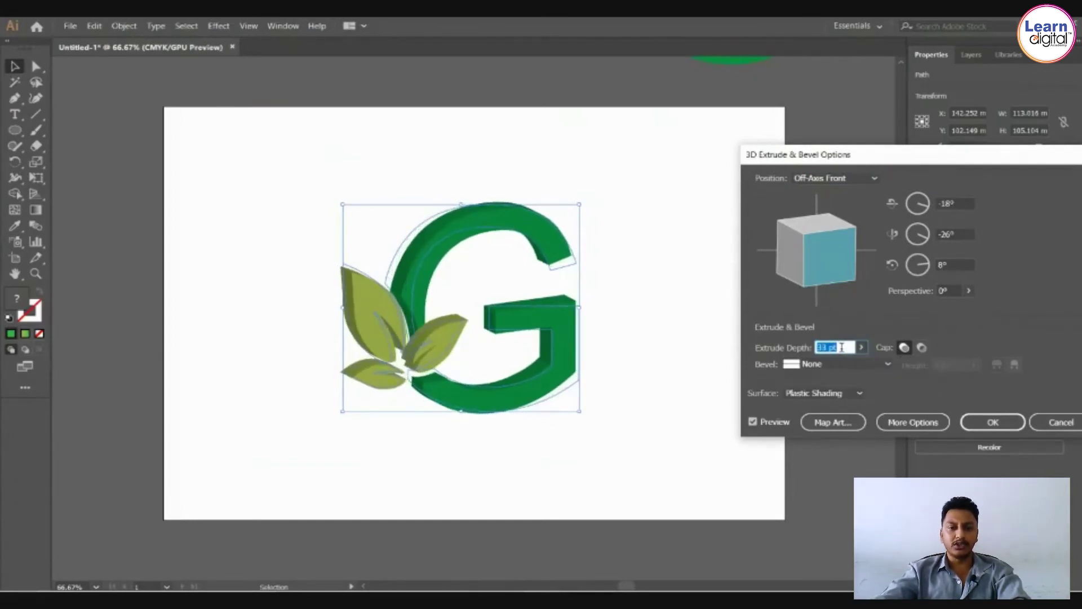
{"action": "scroll", "coordinate": [842, 347], "scroll_direction": "down", "scroll_amount": 4}
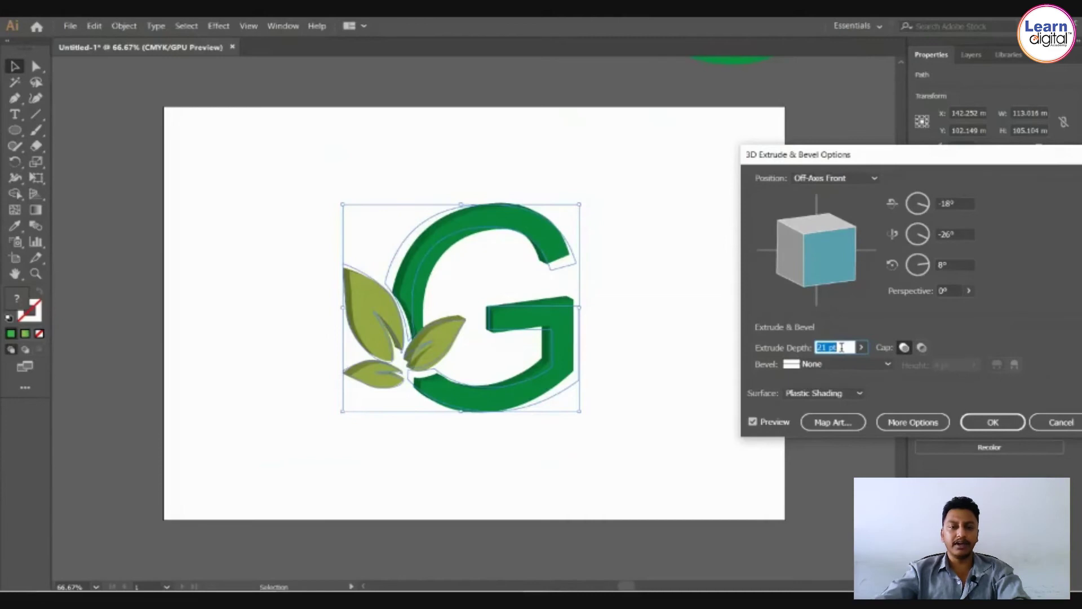
{"action": "left_click", "coordinate": [1050, 422]}
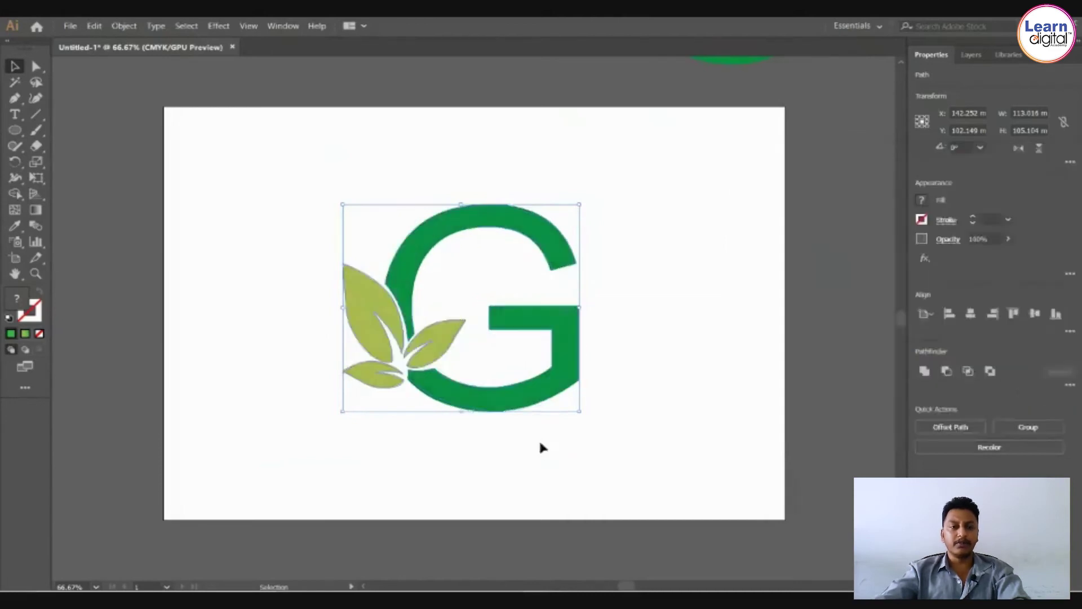
Select the green pieces of the letter G and unite them into one object.
{"action": "left_click", "coordinate": [623, 431]}
{"action": "left_click_drag", "start_coordinate": [636, 413], "coordinate": [545, 201]}
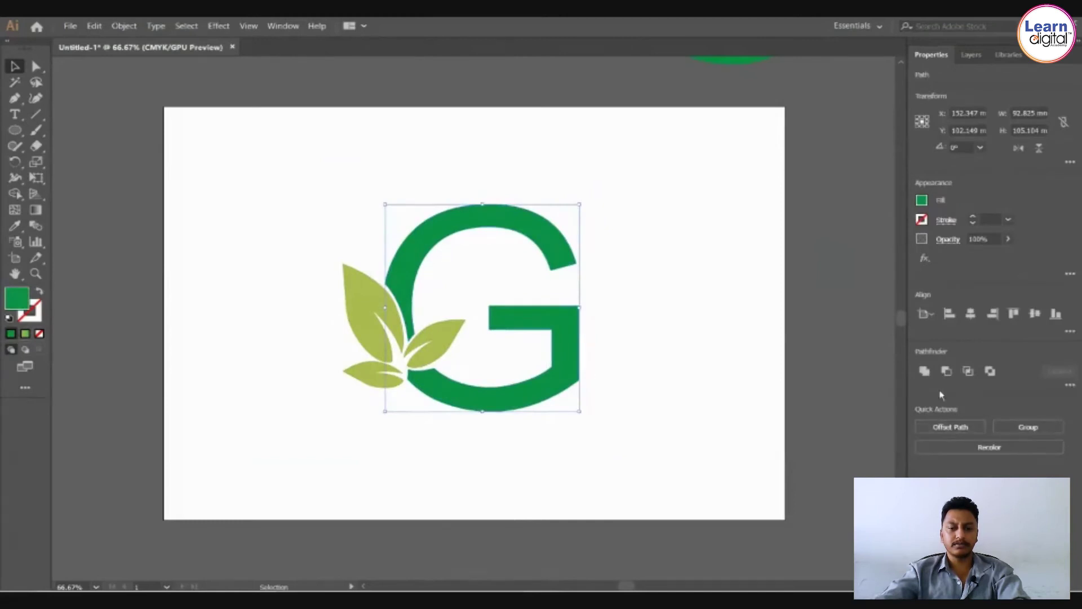
{"action": "left_click", "coordinate": [925, 371]}
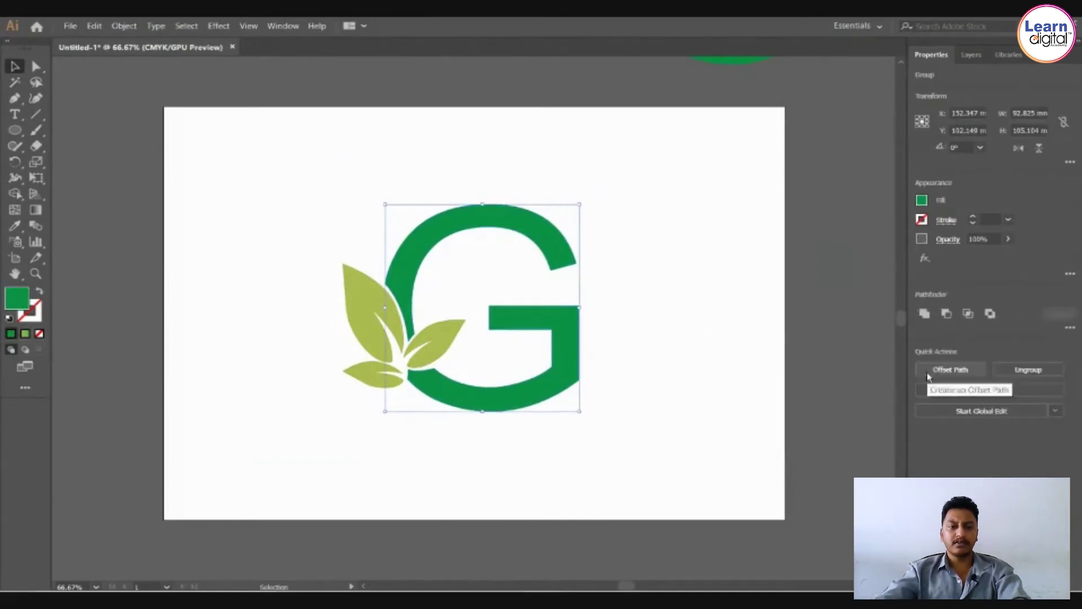
Try moving the united G away from the leaves, and undo the move.
{"action": "left_click", "coordinate": [660, 303]}
{"action": "left_click_drag", "start_coordinate": [425, 236], "coordinate": [476, 220]}
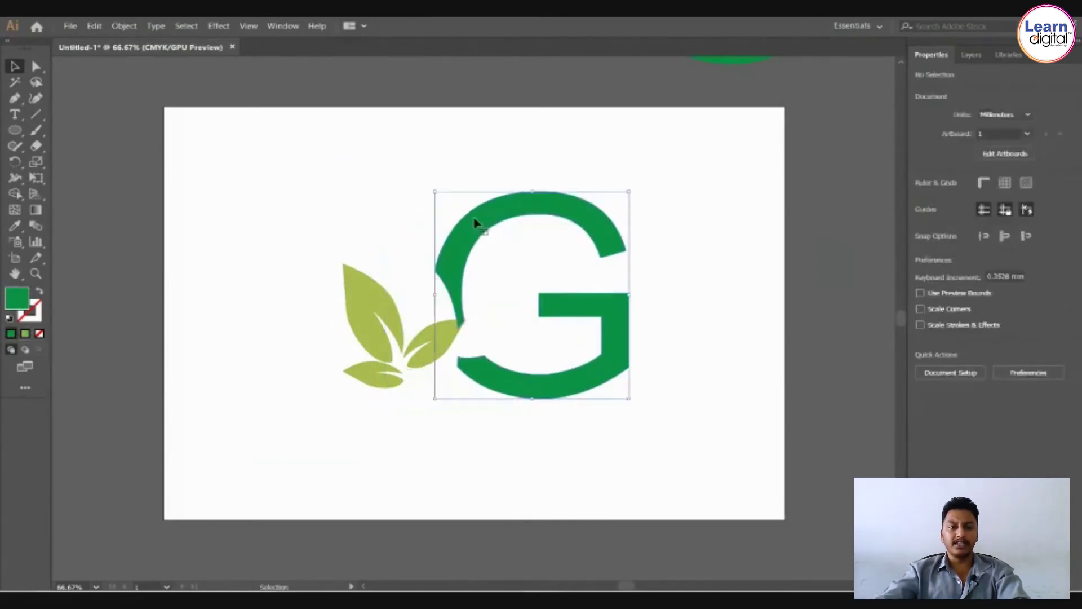
{"action": "key", "text": "ctrl+z"}
Apply 3D Extrude & Bevel to the G with the Off-Axis Front position and a 50 pt extrude depth.
{"action": "left_click", "coordinate": [220, 27]}
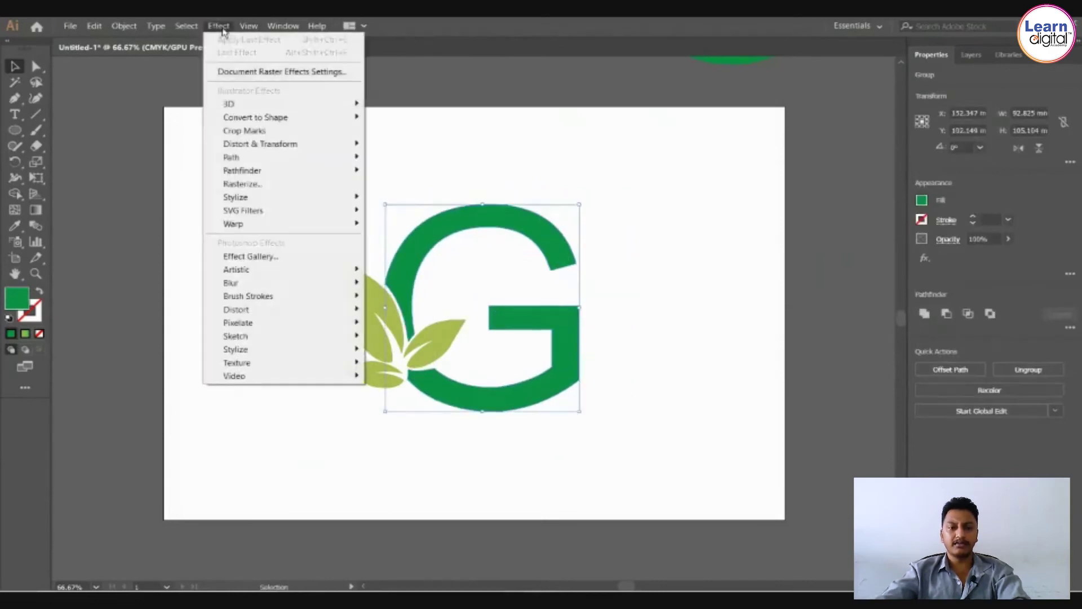
{"action": "mouse_move", "coordinate": [338, 104]}
{"action": "left_click", "coordinate": [427, 106]}
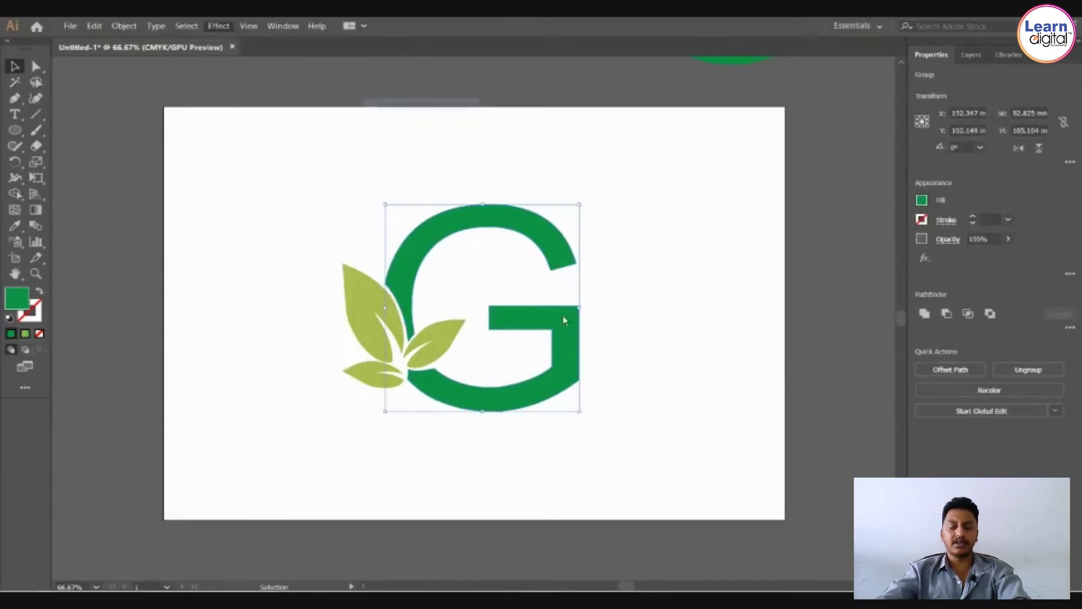
{"action": "left_click", "coordinate": [752, 421]}
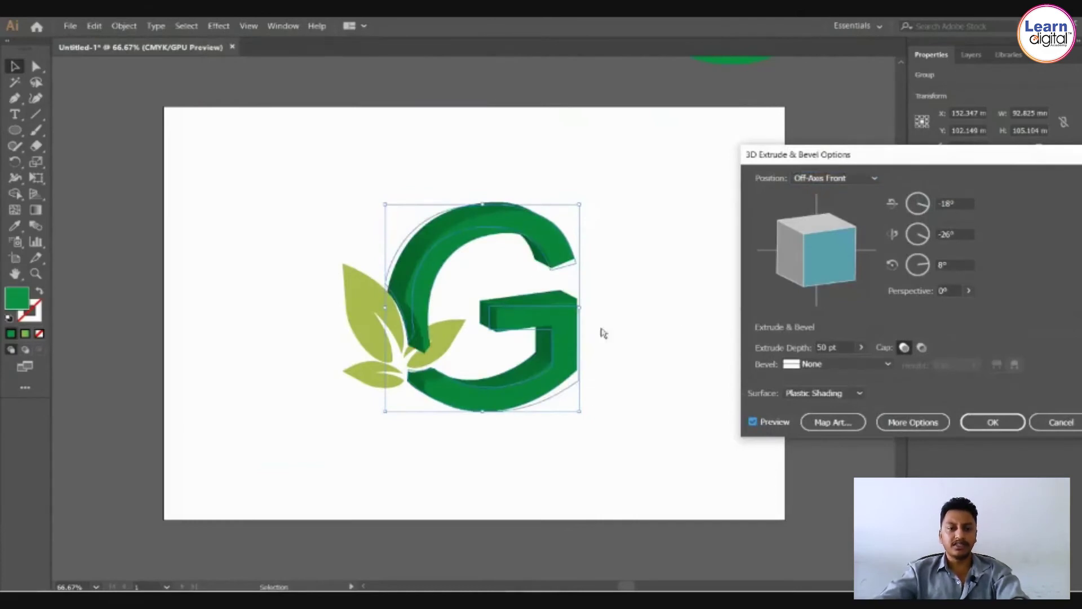
{"action": "left_click", "coordinate": [993, 423]}
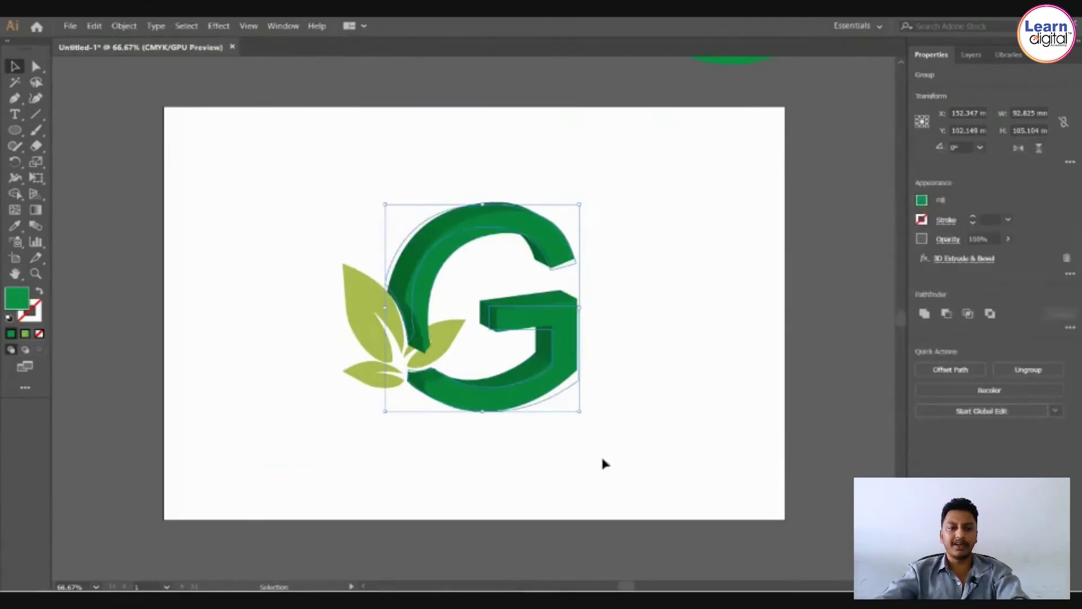
Select all the light green leaf shapes and unite them into one object.
{"action": "left_click", "coordinate": [601, 457]}
{"action": "left_click", "coordinate": [366, 374]}
{"action": "left_click", "coordinate": [366, 374], "text": "shift"}
{"action": "left_click", "coordinate": [444, 342], "text": "shift"}
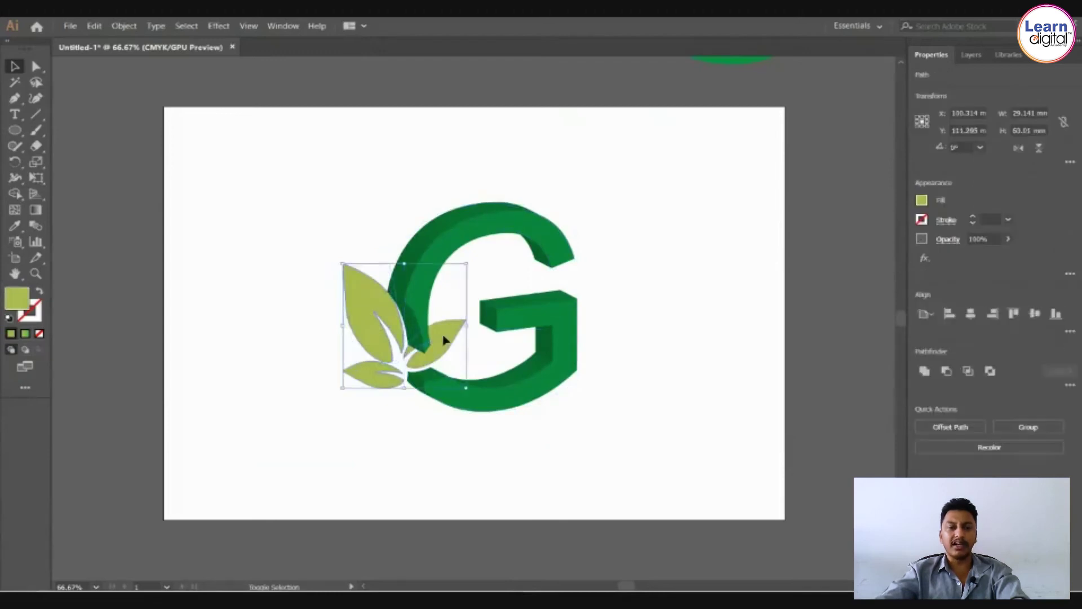
{"action": "left_click", "coordinate": [925, 371]}
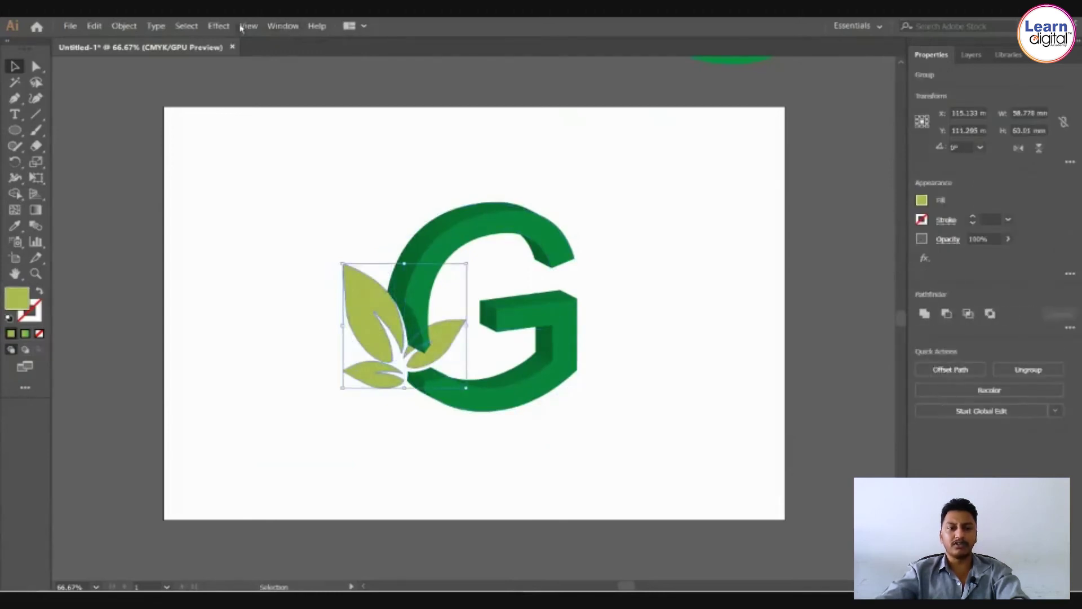
Apply 3D Extrude & Bevel to the leaves with the Off-Axis Front position and a 50 pt extrude depth.
{"action": "left_click", "coordinate": [218, 26]}
{"action": "mouse_move", "coordinate": [245, 107]}
{"action": "left_click", "coordinate": [424, 103]}
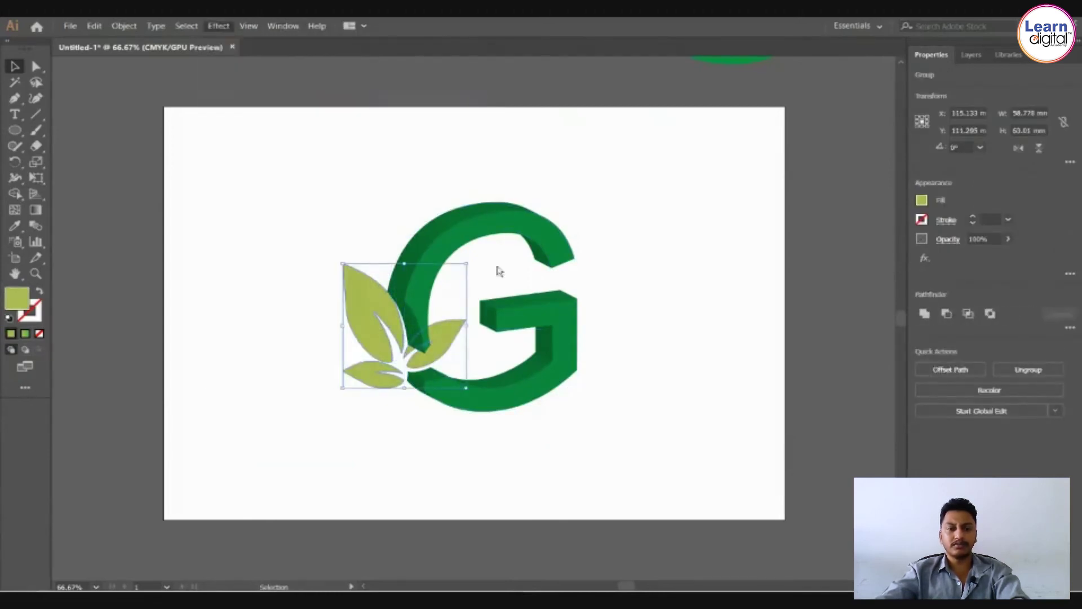
{"action": "left_click", "coordinate": [783, 424]}
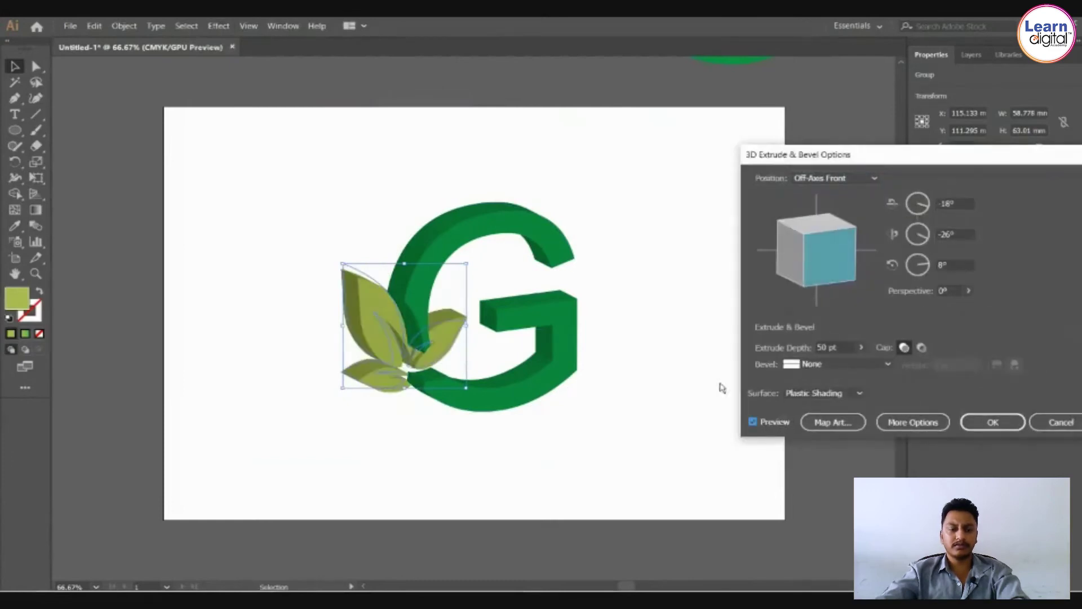
{"action": "key", "text": "Return"}
{"action": "left_click", "coordinate": [591, 449]}
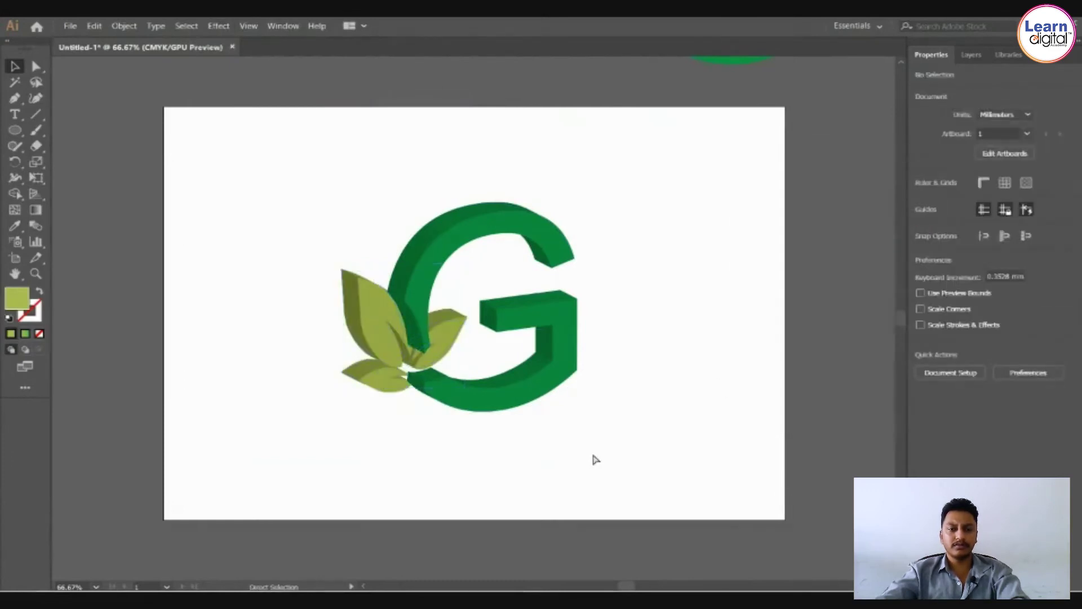
Shift the 3D leaves slightly down and the G slightly left so the two parts fit together.
{"action": "key", "text": "ctrl+plus"}
{"action": "key", "text": "ctrl+plus"}
{"action": "left_click_drag", "start_coordinate": [635, 469], "coordinate": [659, 320]}
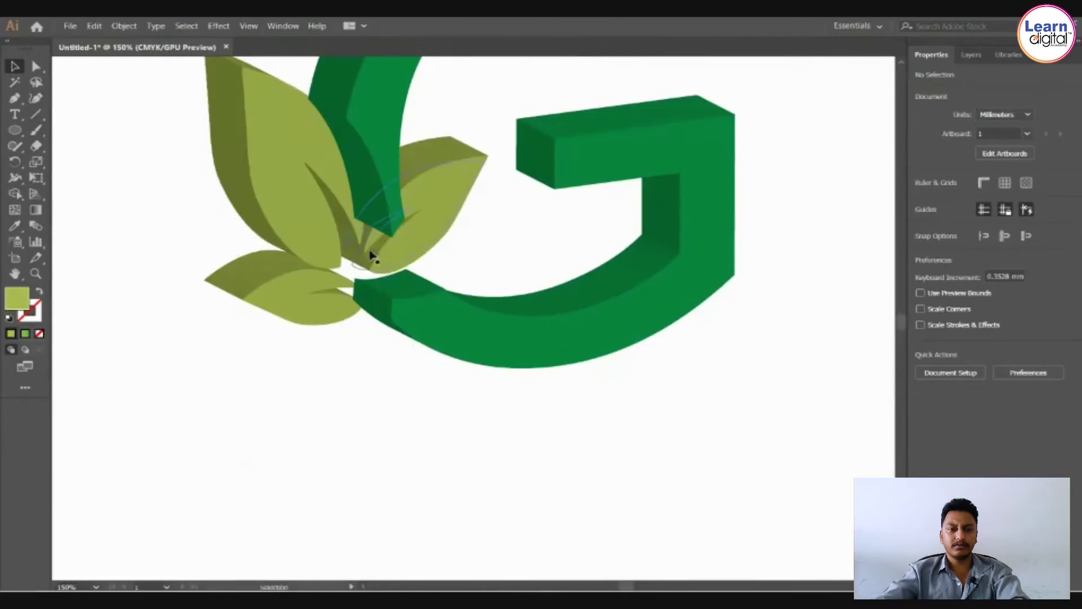
{"action": "left_click", "coordinate": [398, 275]}
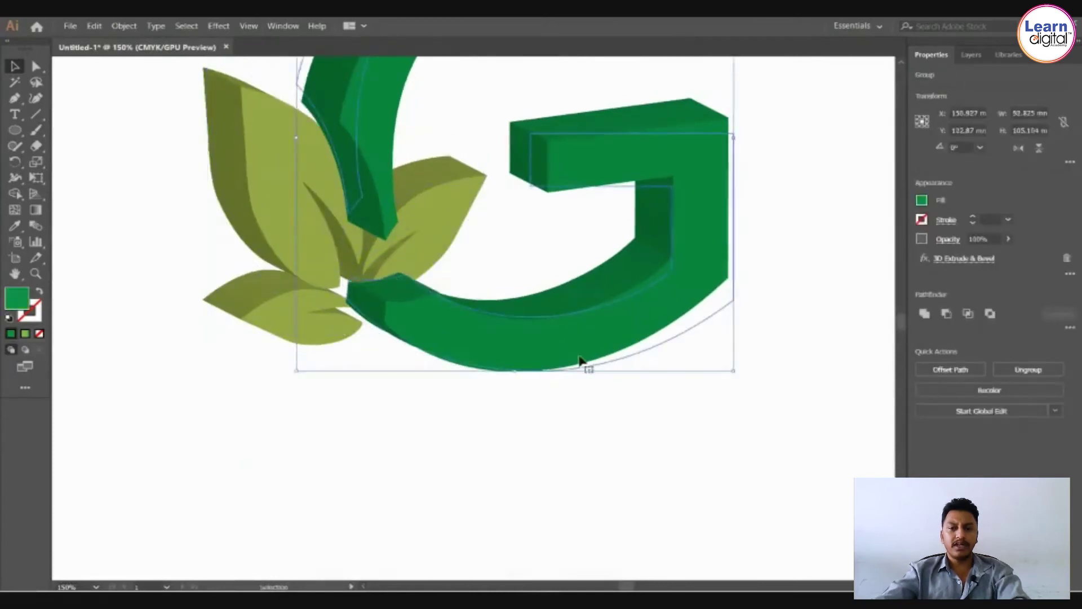
{"action": "key", "text": "ctrl+minus"}
{"action": "key", "text": "ctrl+minus"}
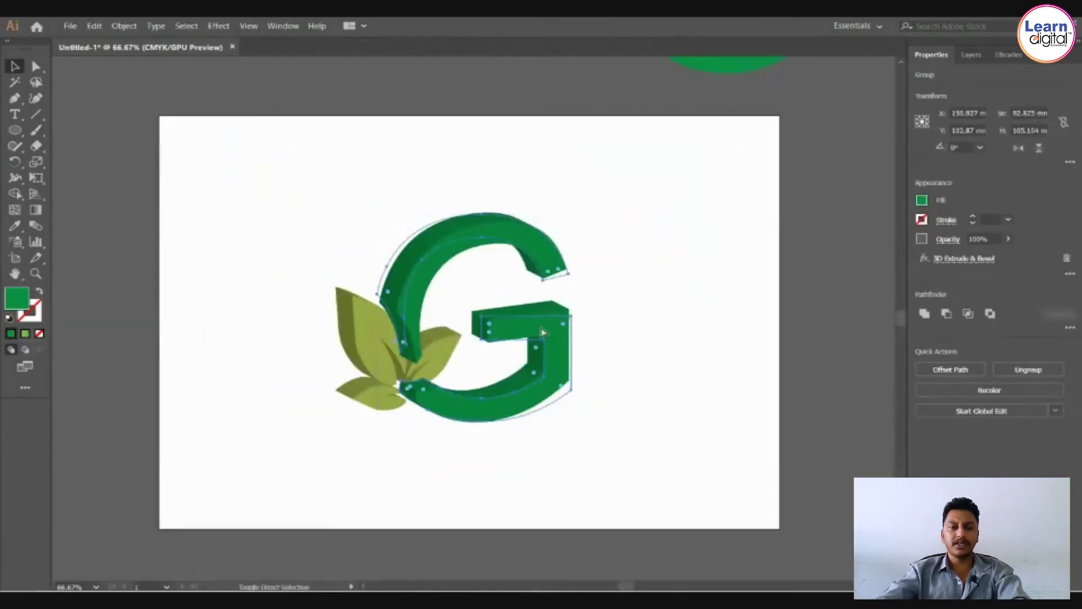
{"action": "left_click", "coordinate": [656, 345]}
Try shrinking the leaf group to about 45 by 48 mm and moving it against the G, and undo the changes.
{"action": "key", "text": "ctrl+plus"}
{"action": "key", "text": "ctrl+plus"}
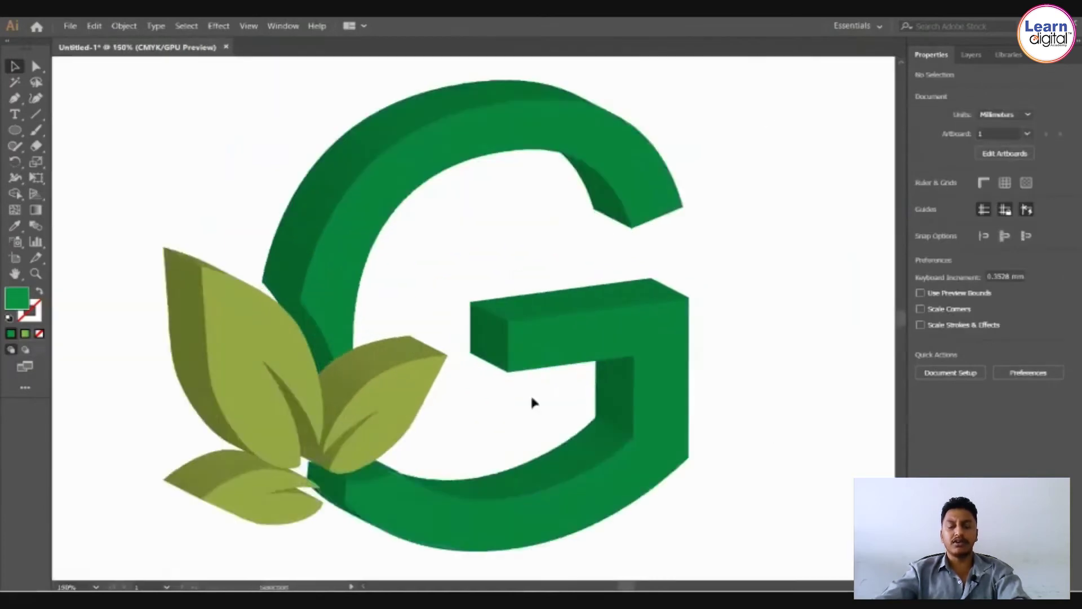
{"action": "left_click", "coordinate": [465, 252]}
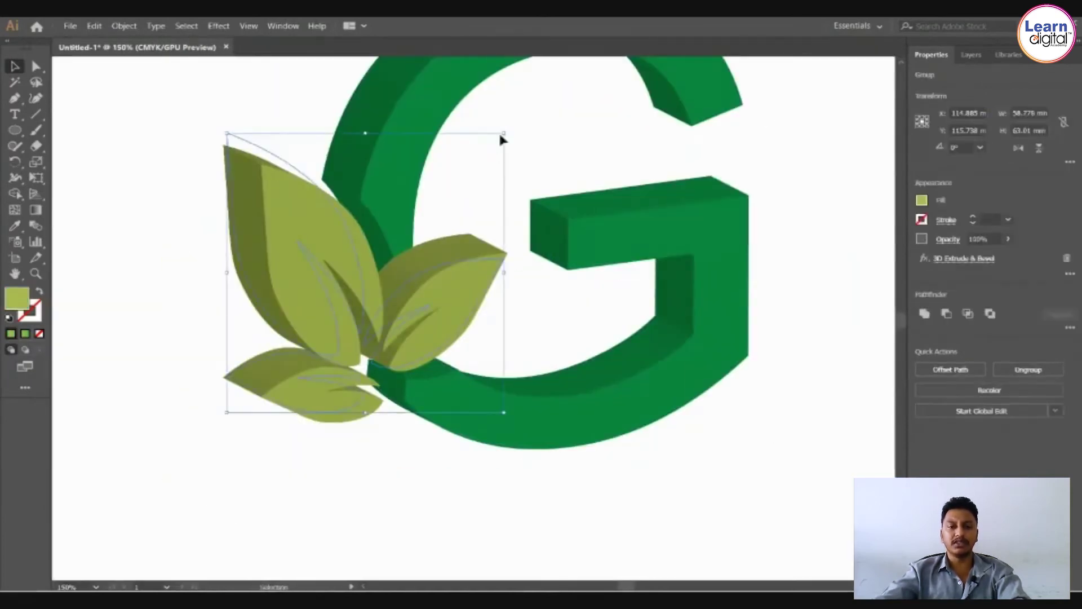
{"action": "left_click_drag", "start_coordinate": [503, 134], "coordinate": [441, 197]}
{"action": "left_click_drag", "start_coordinate": [411, 327], "coordinate": [449, 333]}
{"action": "key", "text": "ctrl+z"}
{"action": "key", "text": "ctrl+z"}
{"action": "key", "text": "ctrl+z"}
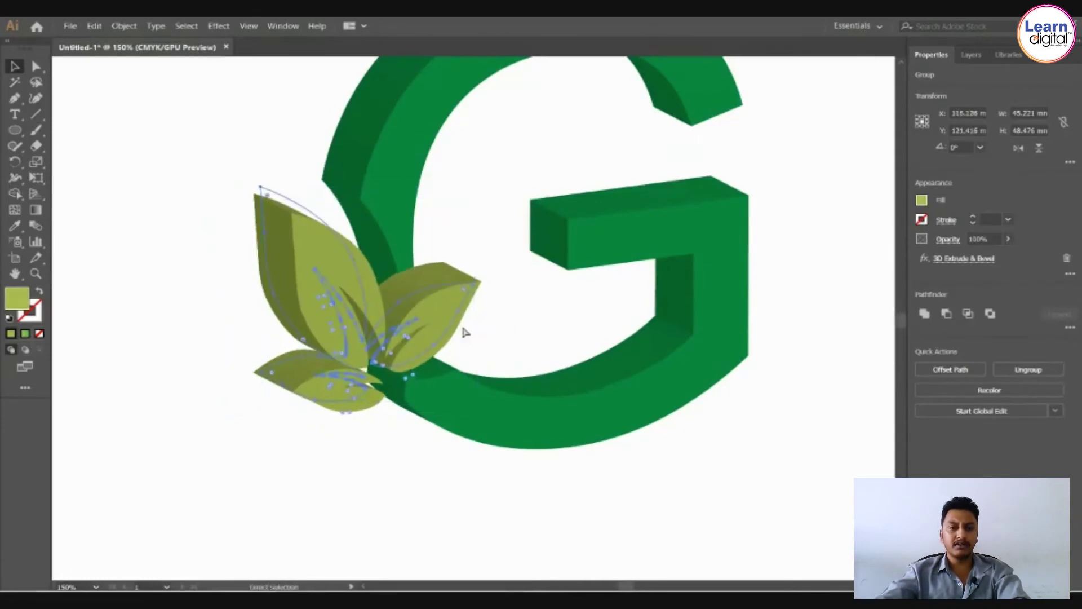
{"action": "key", "text": "ctrl+z"}
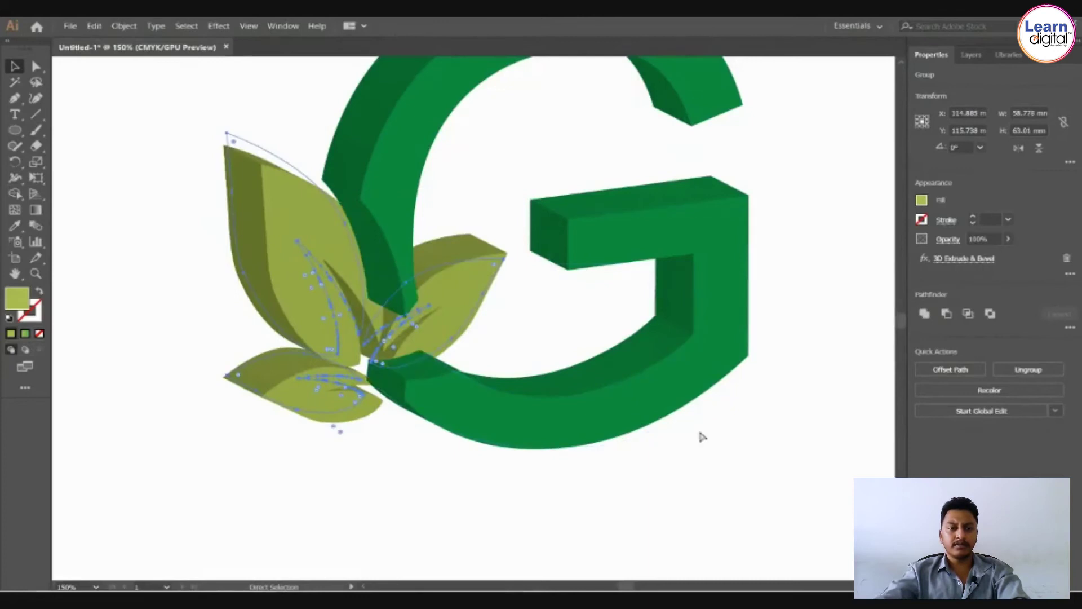
Send the 3D letter G to the back so it sits behind the leaves.
{"action": "left_click", "coordinate": [701, 439]}
{"action": "key", "text": "ctrl+minus"}
{"action": "key", "text": "ctrl+minus"}
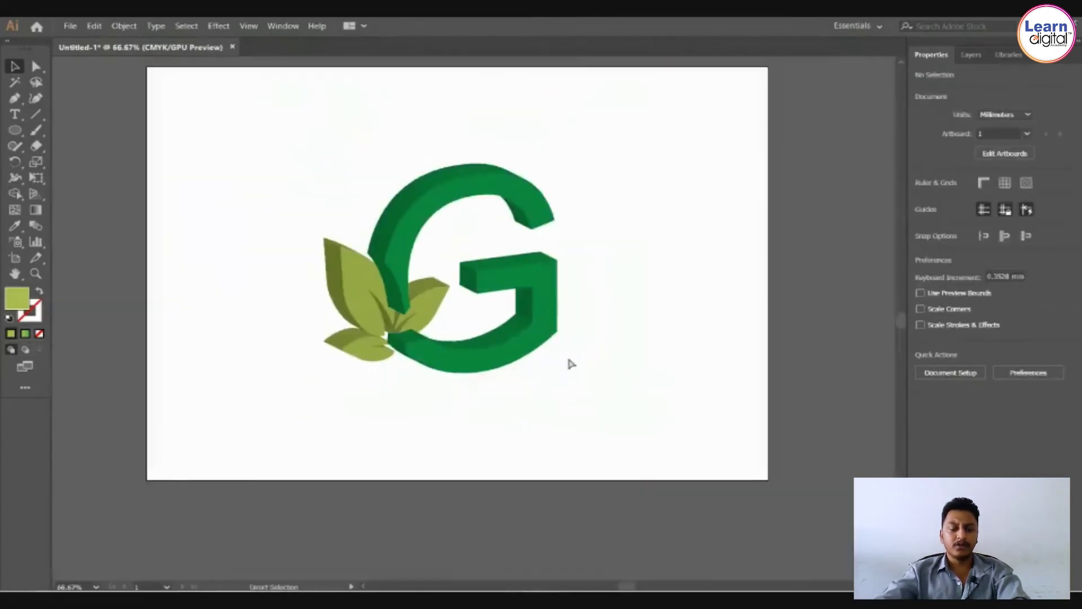
{"action": "left_click_drag", "start_coordinate": [587, 385], "coordinate": [599, 374]}
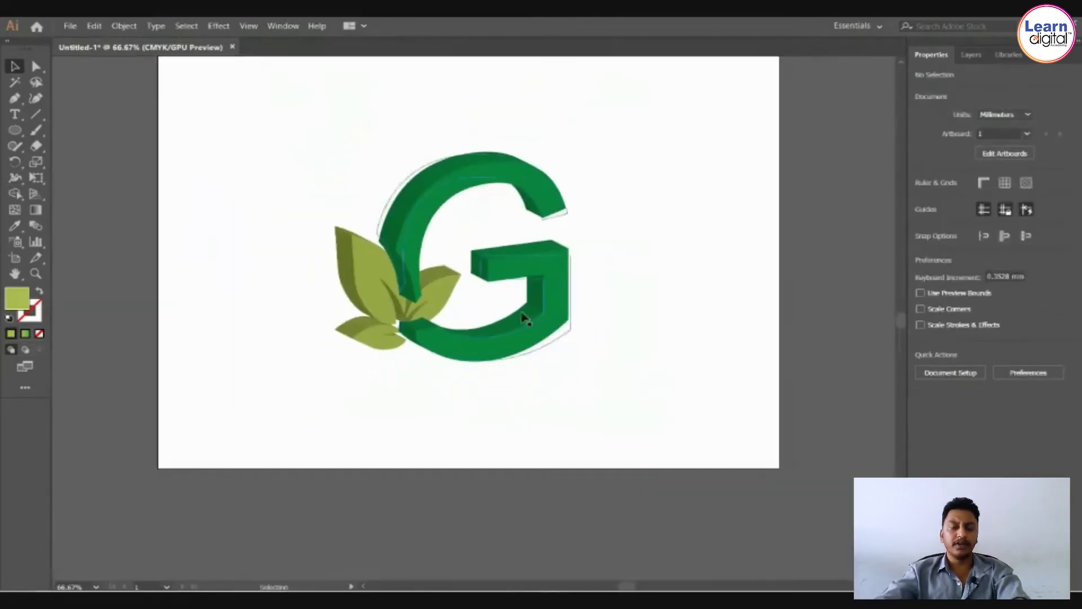
{"action": "left_click", "coordinate": [546, 309]}
{"action": "key", "text": "ctrl+shift+bracketleft"}
{"action": "left_click", "coordinate": [634, 382]}
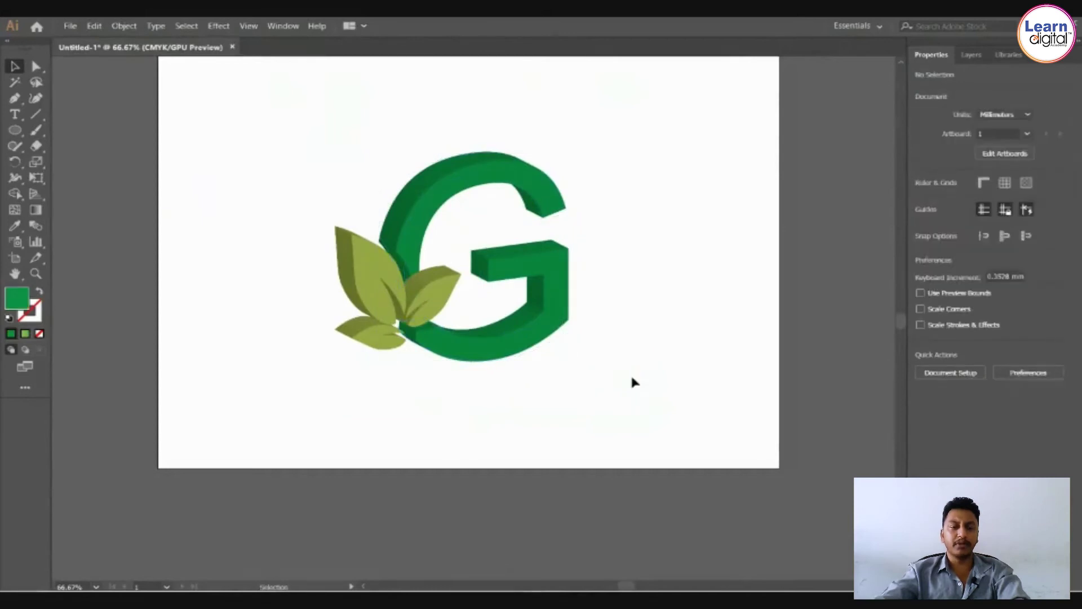
Nudge the 3D leaf group slightly down and to the right against the letter G.
{"action": "left_click", "coordinate": [424, 300]}
{"action": "key", "text": "Down"}
{"action": "key", "text": "Down"}
{"action": "key", "text": "Down"}
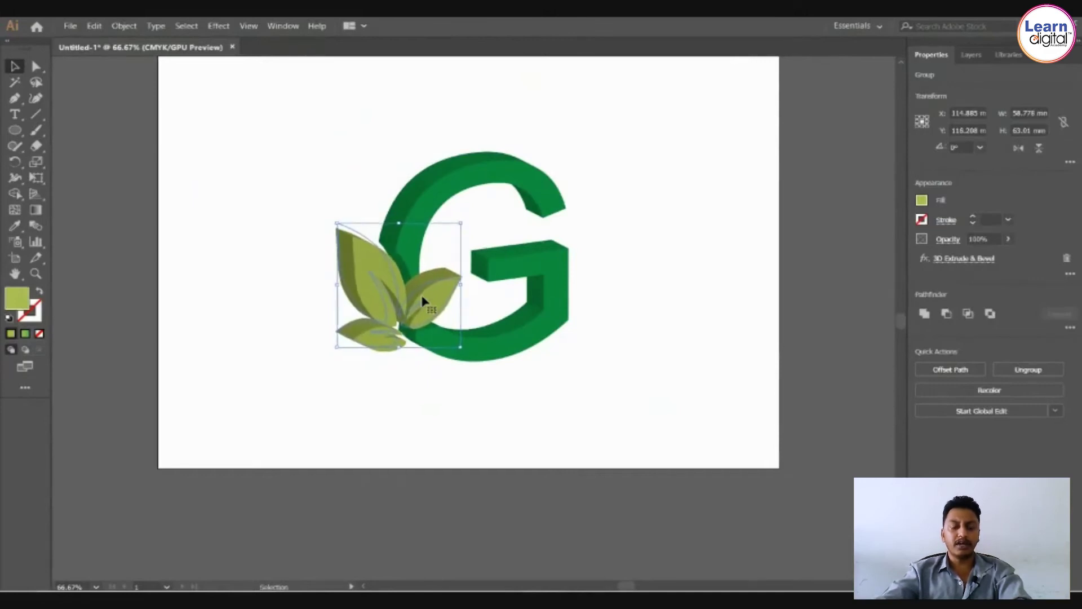
{"action": "key", "text": "Right"}
{"action": "left_click", "coordinate": [590, 415]}
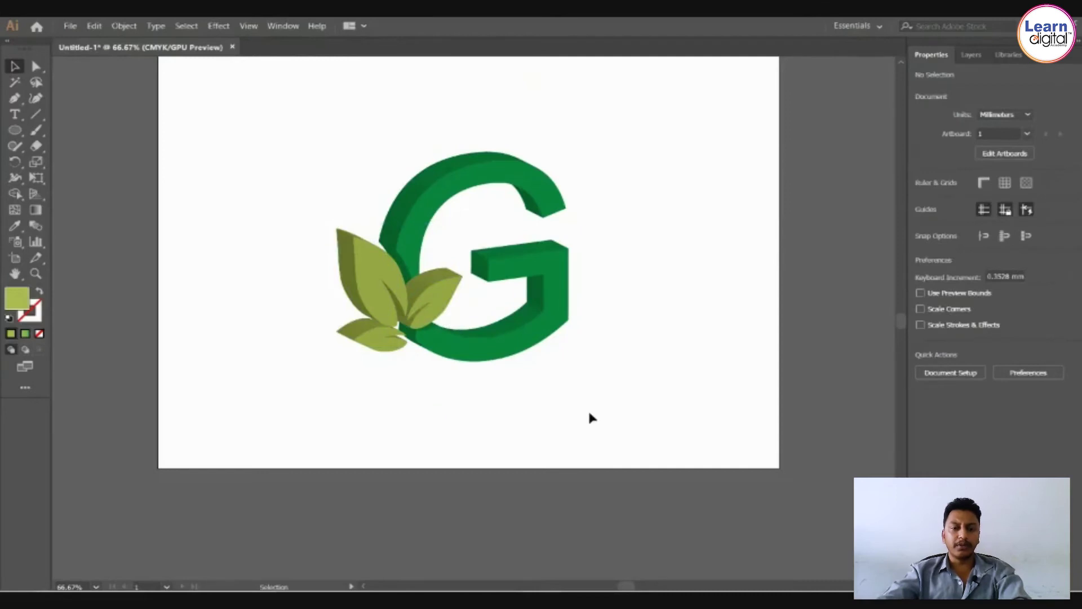
Expand the appearance of the 3D letter G into editable shapes.
{"action": "key", "text": "space"}
{"action": "left_click_drag", "start_coordinate": [624, 384], "coordinate": [562, 417]}
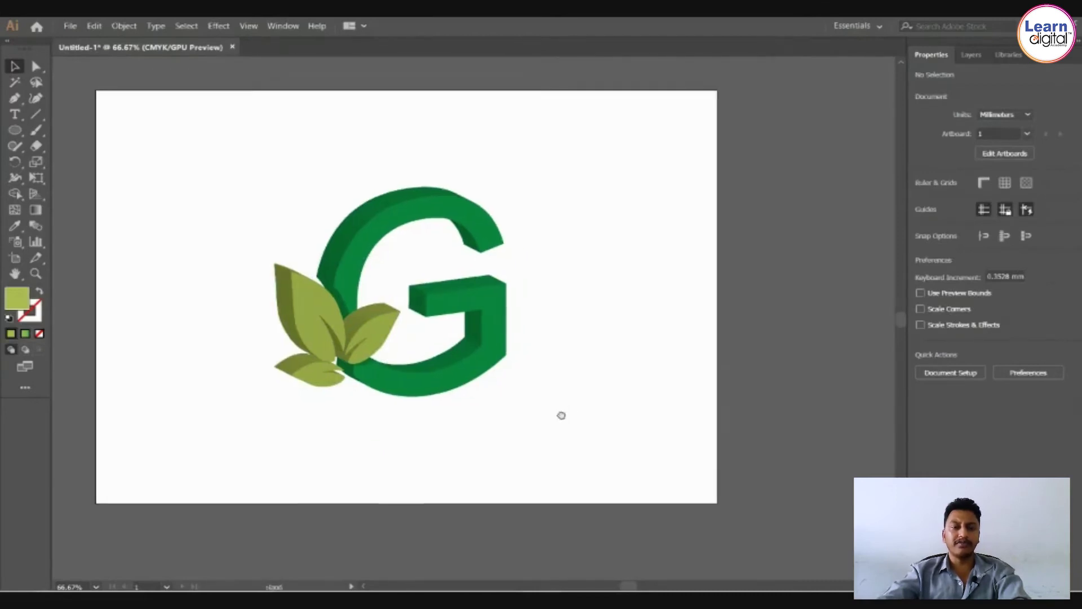
{"action": "left_click", "coordinate": [310, 297]}
{"action": "left_click", "coordinate": [367, 234]}
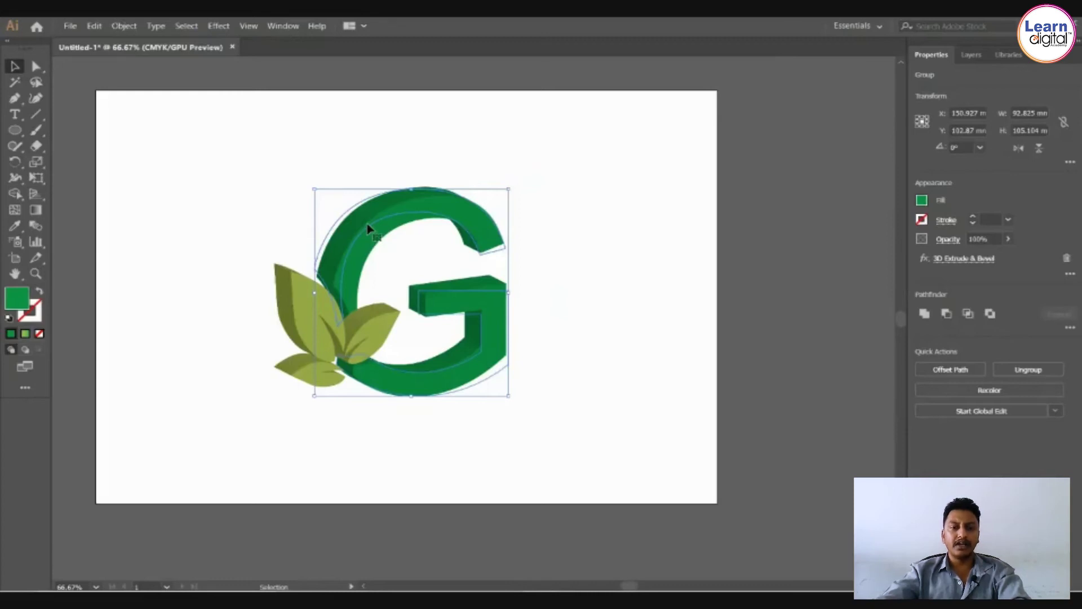
{"action": "left_click", "coordinate": [125, 26]}
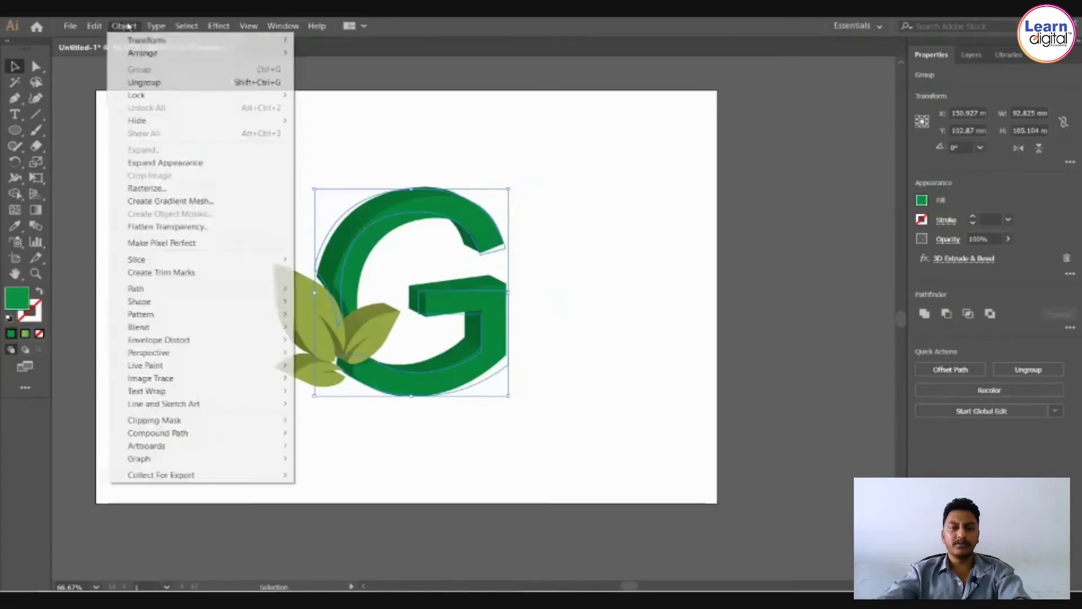
{"action": "left_click", "coordinate": [197, 164]}
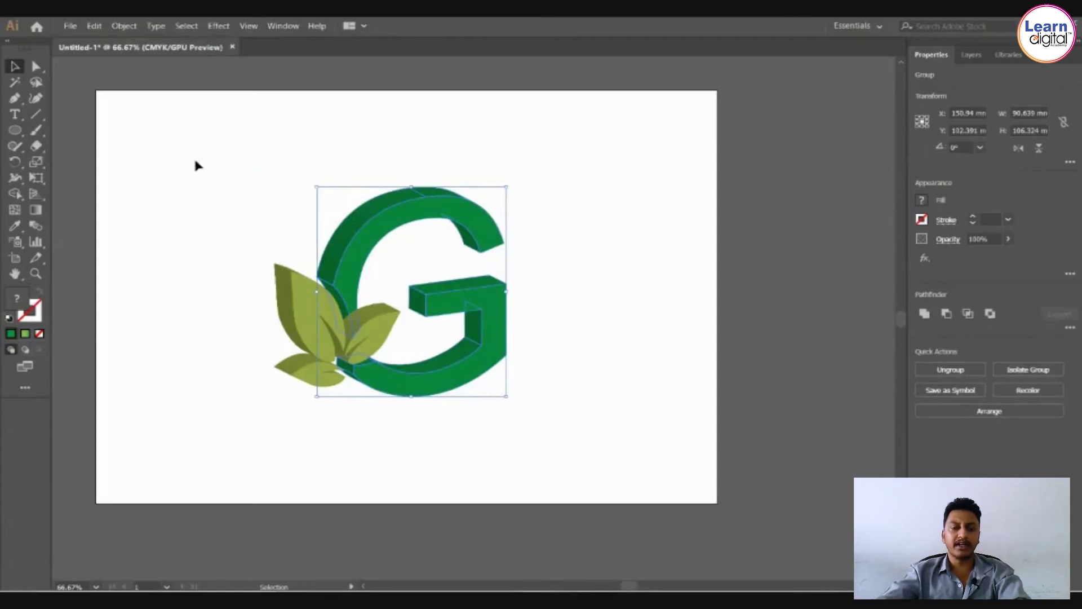
{"action": "left_click", "coordinate": [611, 288]}
Ungroup the expanded letter G until its faces are separate pieces.
{"action": "left_click", "coordinate": [315, 270]}
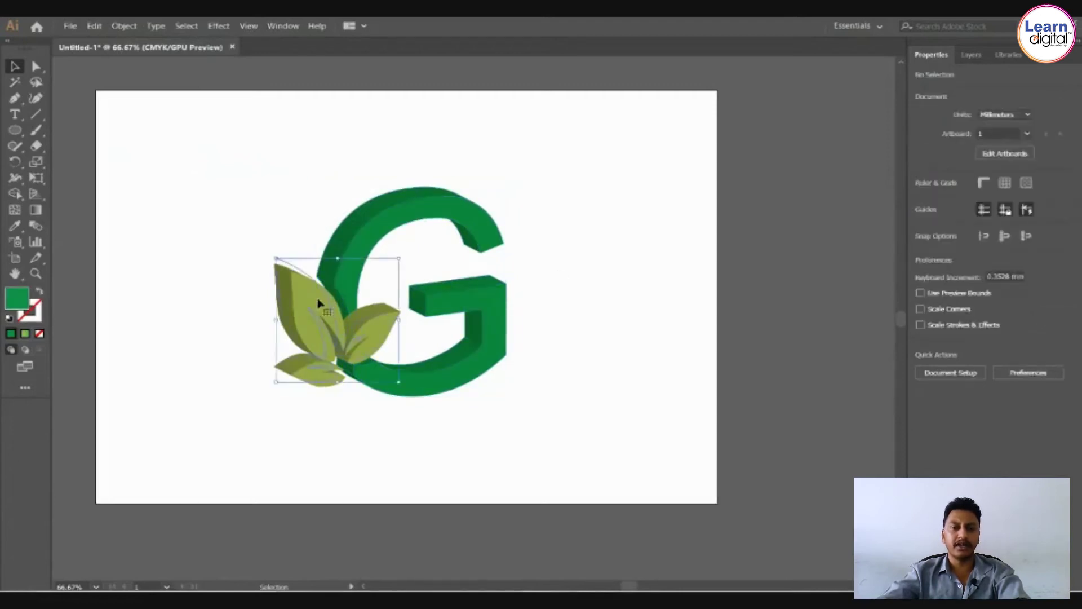
{"action": "left_click", "coordinate": [437, 204]}
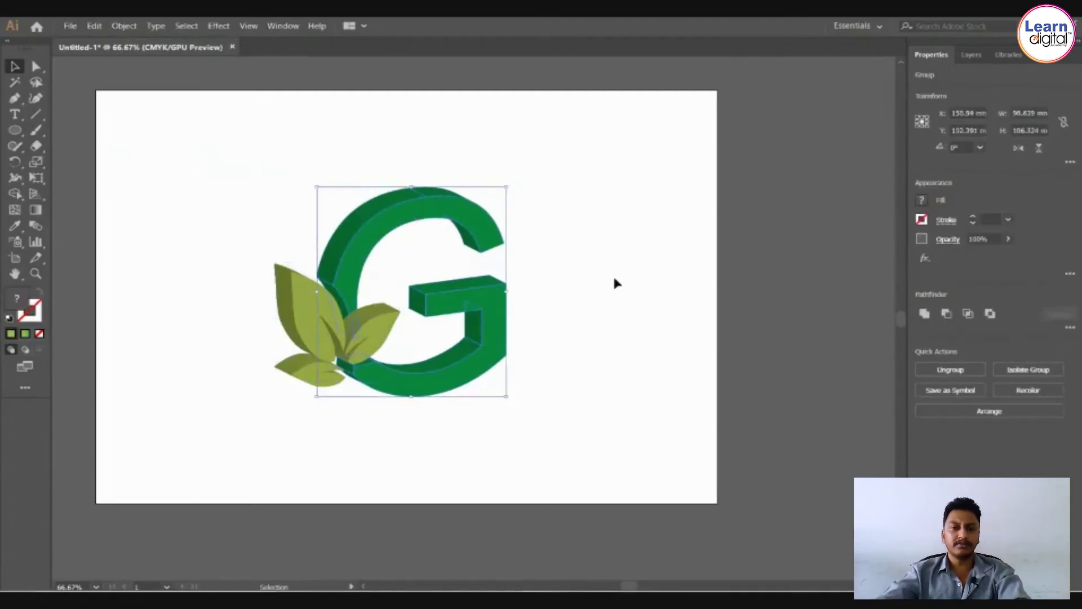
{"action": "key", "text": "ctrl+plus"}
{"action": "left_click_drag", "start_coordinate": [683, 322], "coordinate": [653, 256]}
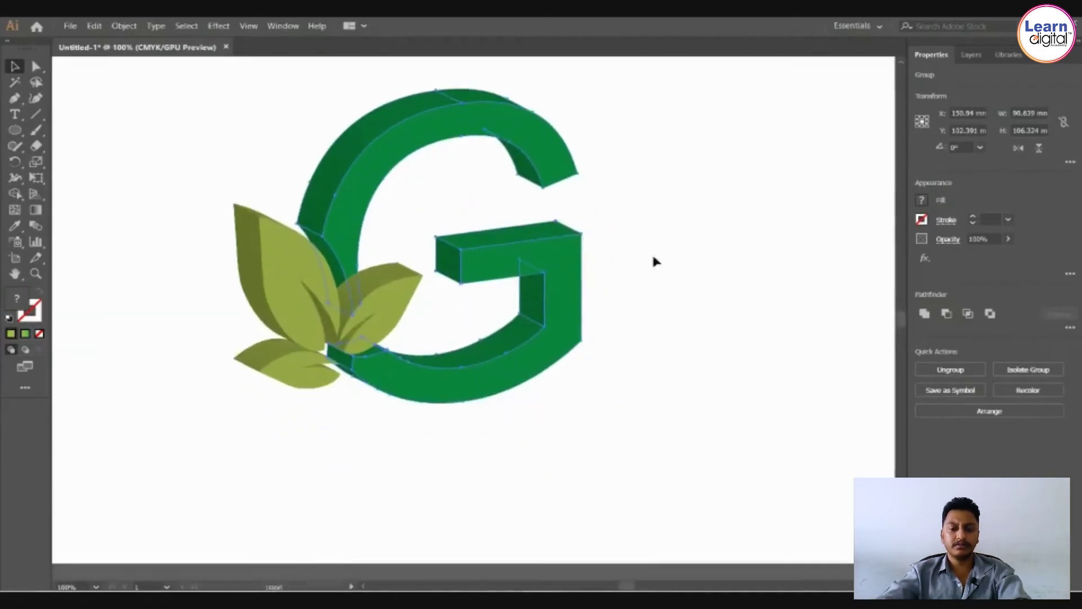
{"action": "left_click", "coordinate": [664, 244]}
{"action": "left_click", "coordinate": [514, 142]}
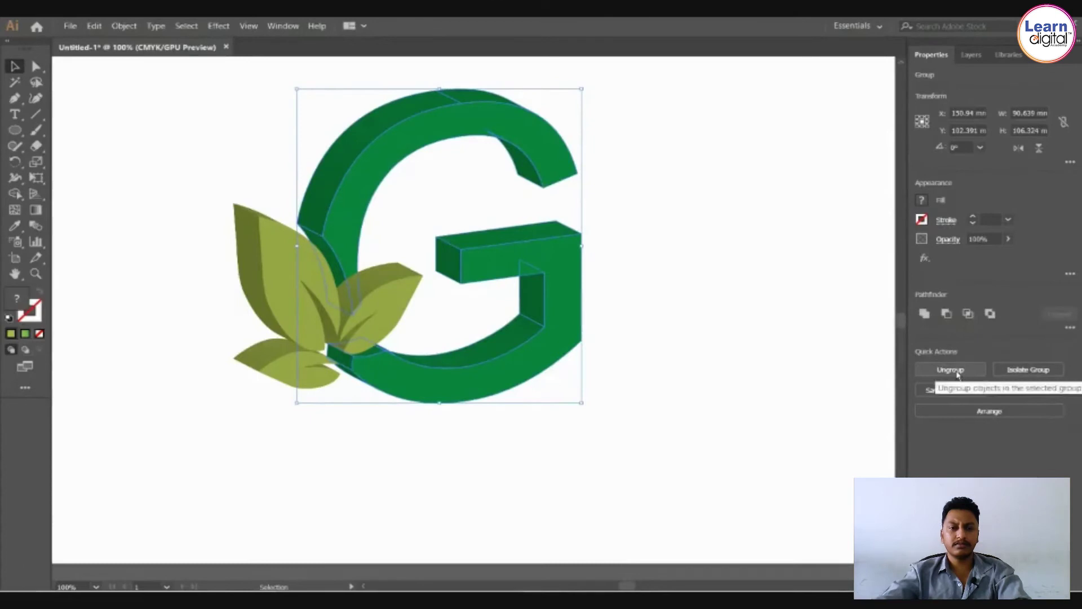
{"action": "left_click", "coordinate": [682, 254]}
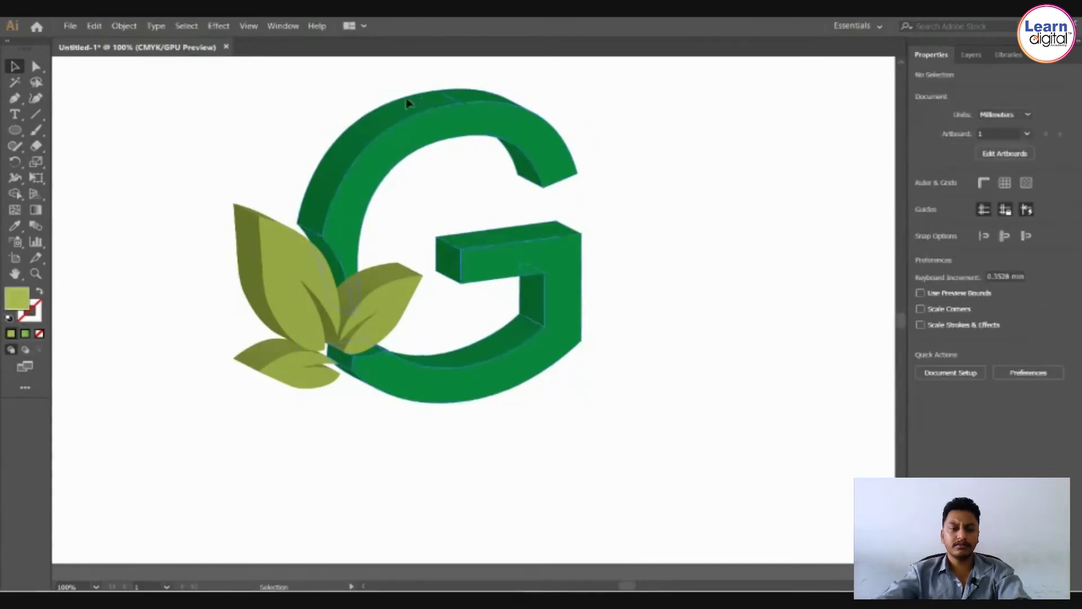
{"action": "left_click_drag", "start_coordinate": [408, 103], "coordinate": [442, 135]}
{"action": "key", "text": "ctrl+z"}
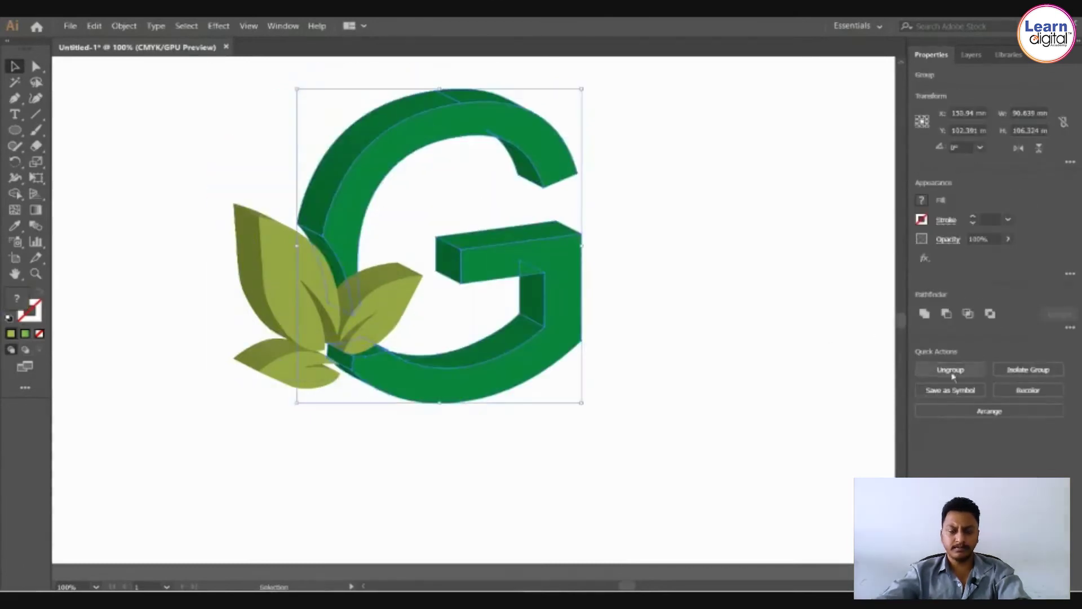
{"action": "left_click", "coordinate": [952, 376]}
{"action": "left_click", "coordinate": [602, 231]}
Try pulling individual dark side faces away from the letter G, and undo the moves.
{"action": "left_click_drag", "start_coordinate": [390, 119], "coordinate": [344, 103]}
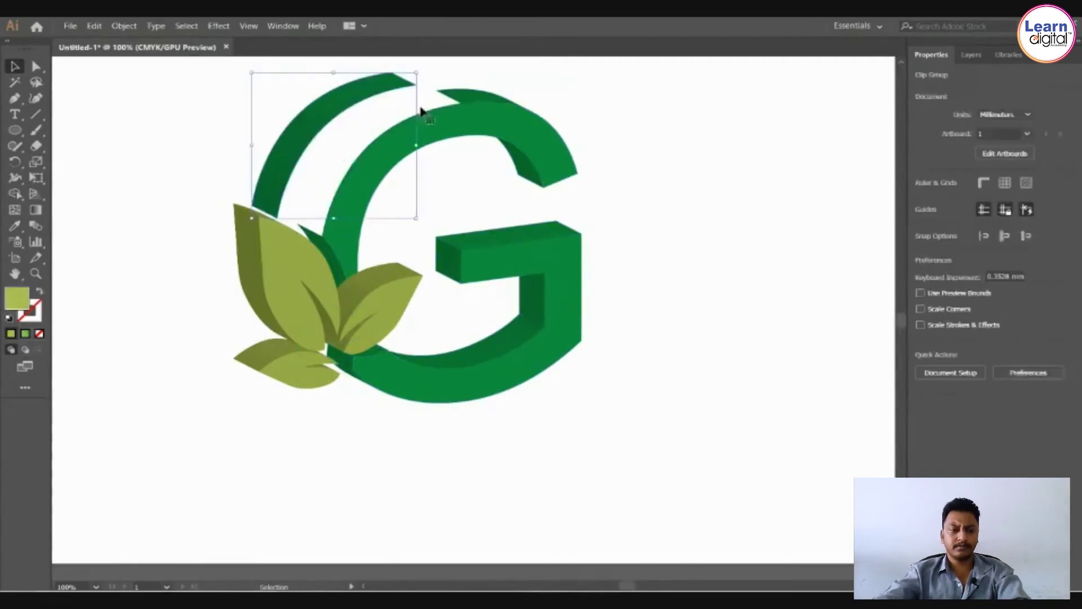
{"action": "left_click_drag", "start_coordinate": [475, 96], "coordinate": [492, 68]}
{"action": "key", "text": "ctrl+z"}
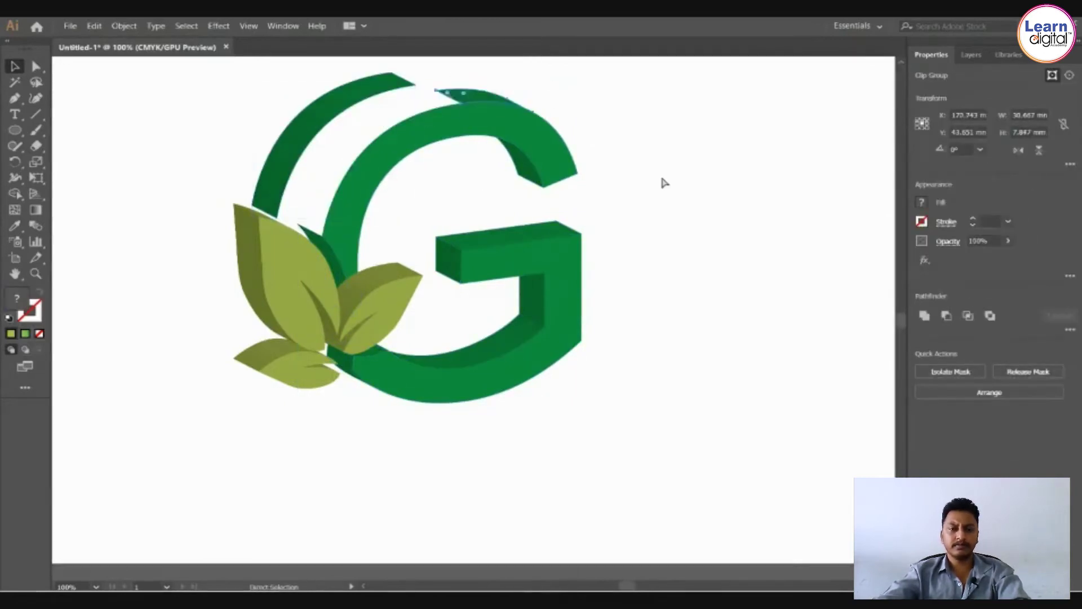
{"action": "key", "text": "ctrl+z"}
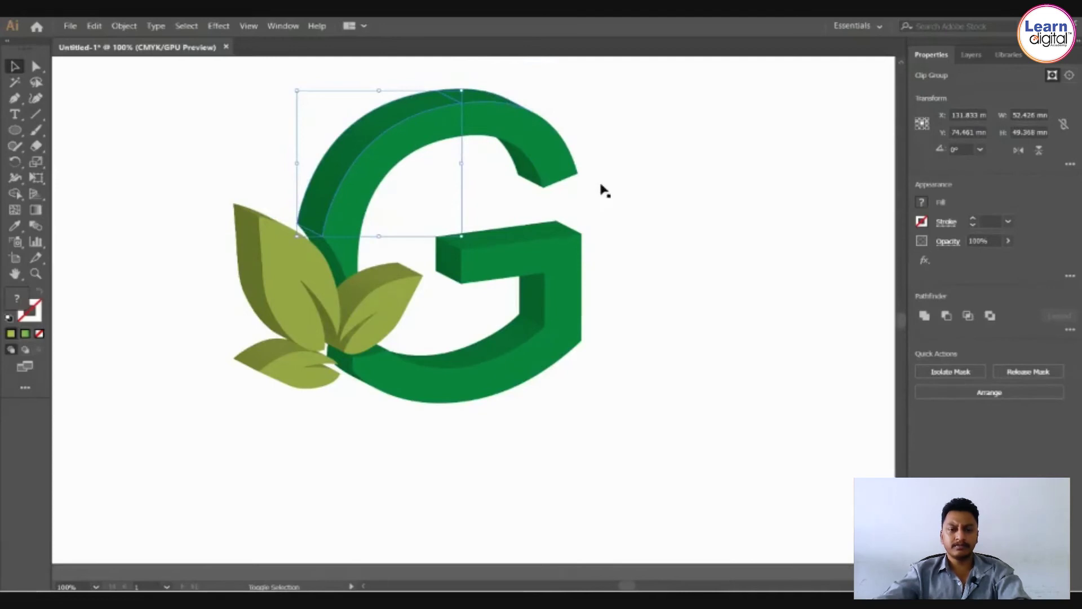
{"action": "left_click", "coordinate": [545, 188], "text": "shift"}
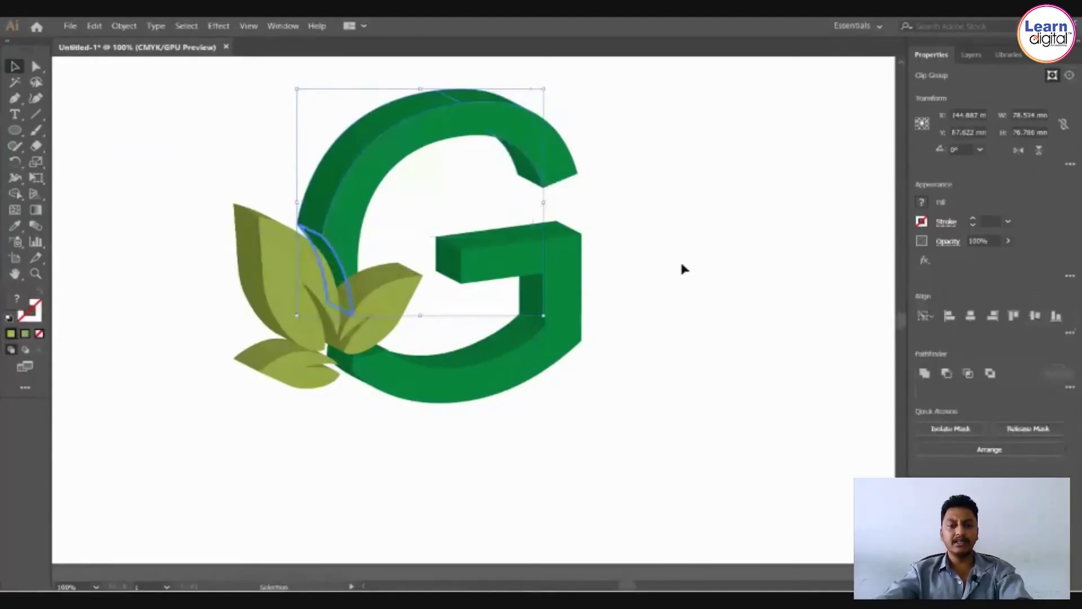
{"action": "left_click", "coordinate": [682, 269]}
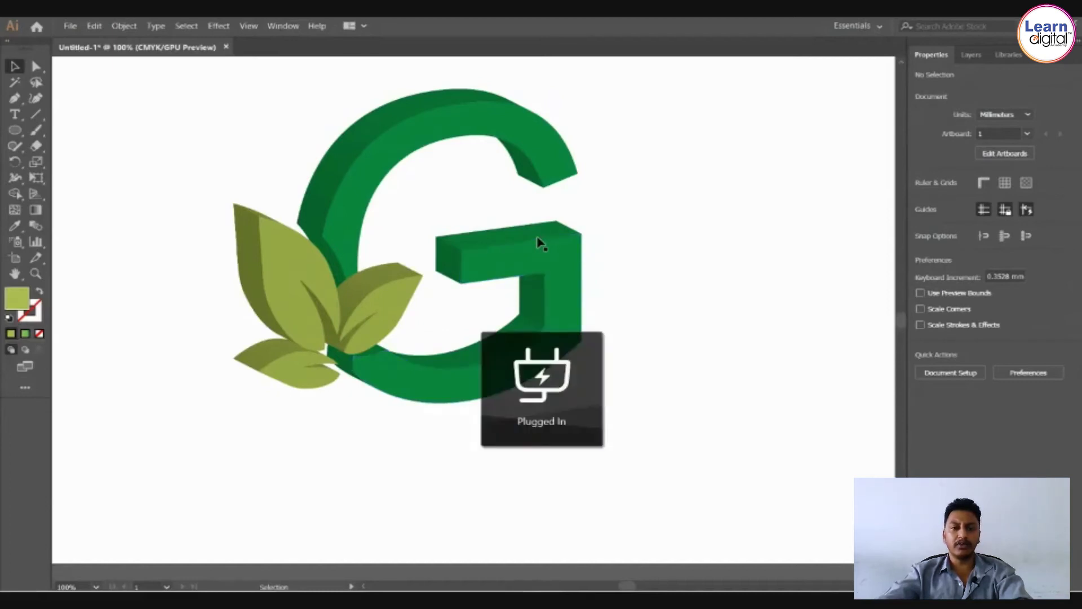
{"action": "left_click_drag", "start_coordinate": [375, 205], "coordinate": [329, 177]}
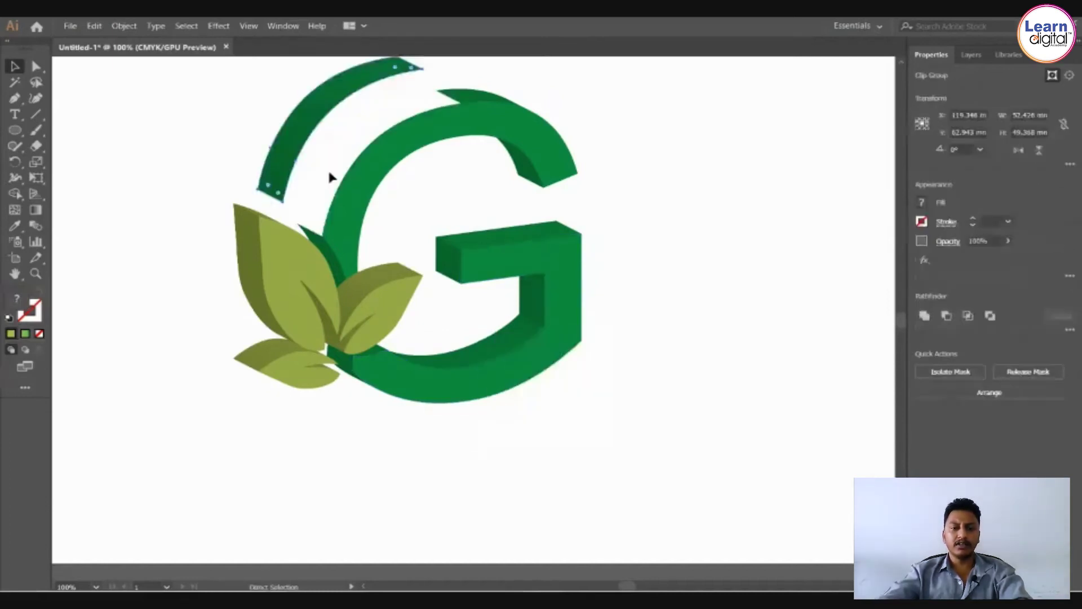
{"action": "key", "text": "ctrl+z"}
{"action": "left_click_drag", "start_coordinate": [334, 251], "coordinate": [302, 231]}
{"action": "key", "text": "ctrl+z"}
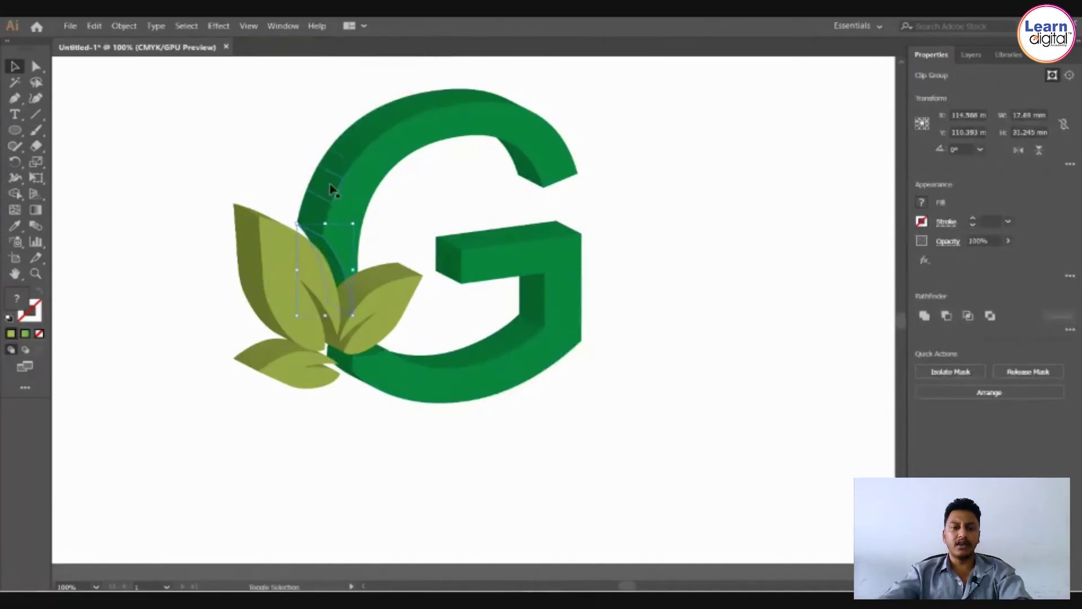
Unite the dark side faces along the G's outer curve, upper tip and inner lower curve into one shape.
{"action": "left_click", "coordinate": [330, 187], "text": "shift"}
{"action": "left_click", "coordinate": [473, 102], "text": "shift"}
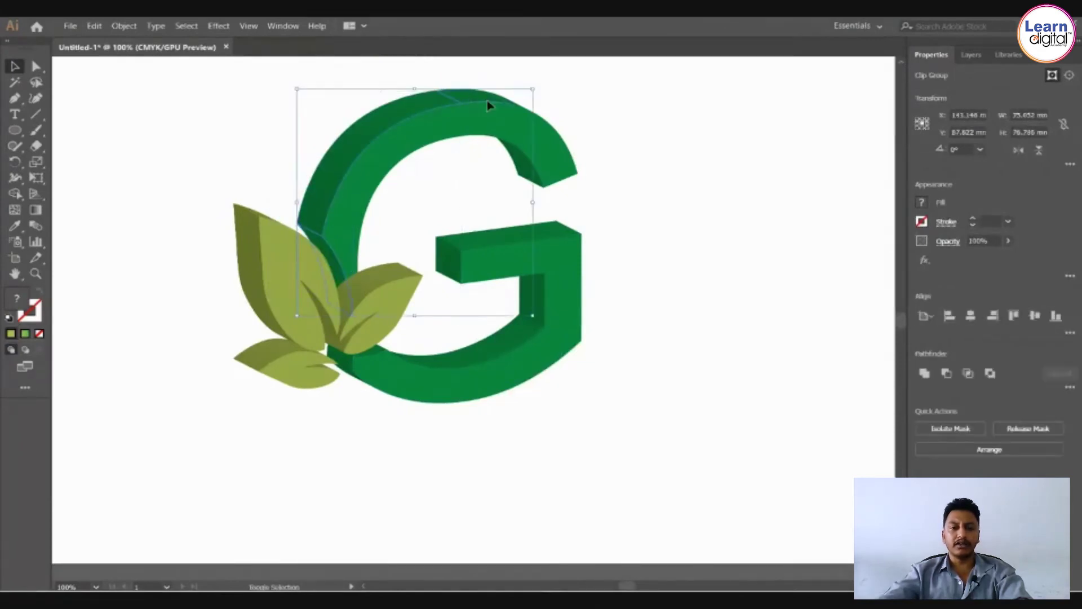
{"action": "left_click", "coordinate": [524, 171], "text": "shift"}
{"action": "left_click", "coordinate": [535, 305], "text": "shift"}
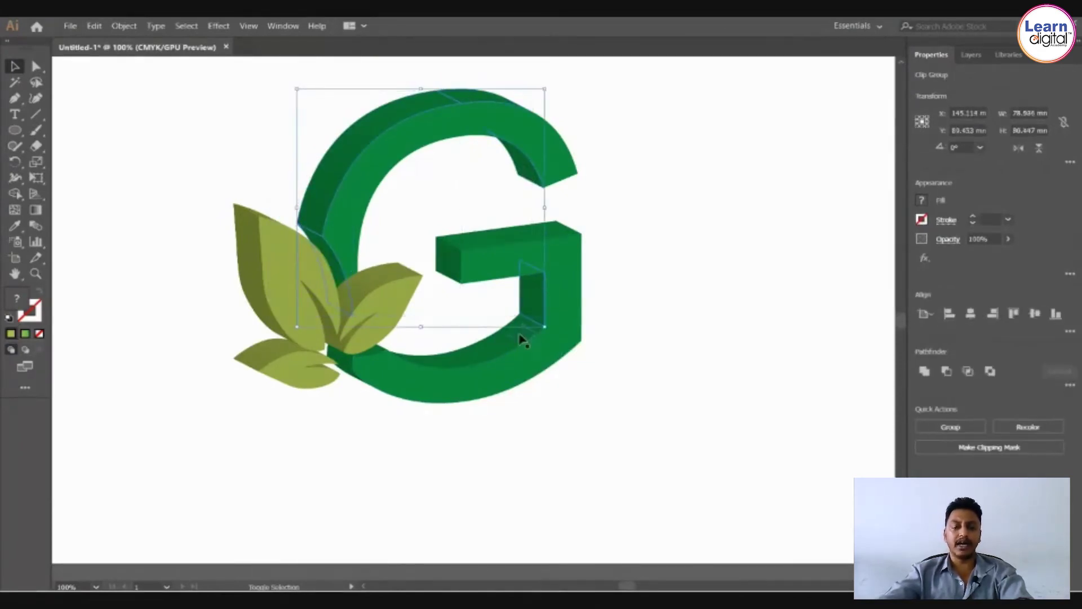
{"action": "left_click", "coordinate": [509, 348], "text": "shift"}
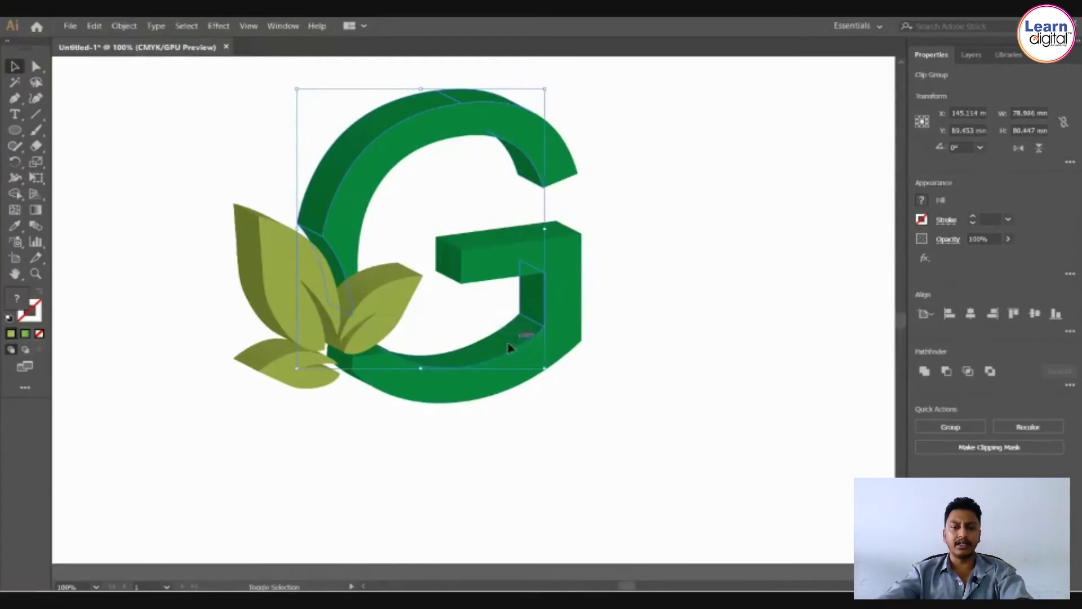
{"action": "left_click", "coordinate": [348, 377], "text": "shift"}
{"action": "left_click", "coordinate": [349, 375], "text": "shift"}
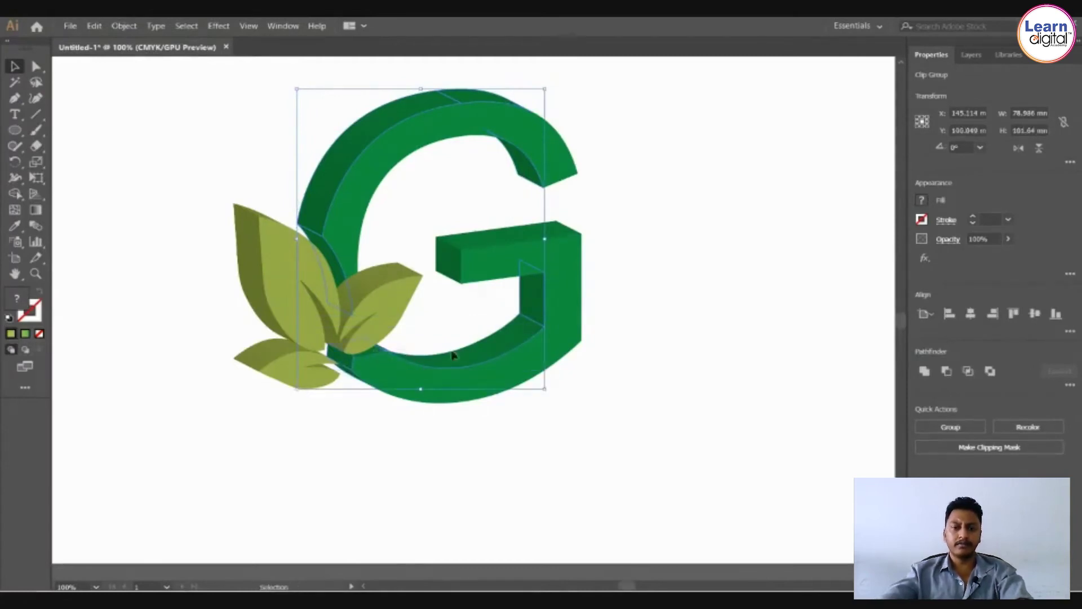
{"action": "left_click_drag", "start_coordinate": [466, 355], "coordinate": [371, 299]}
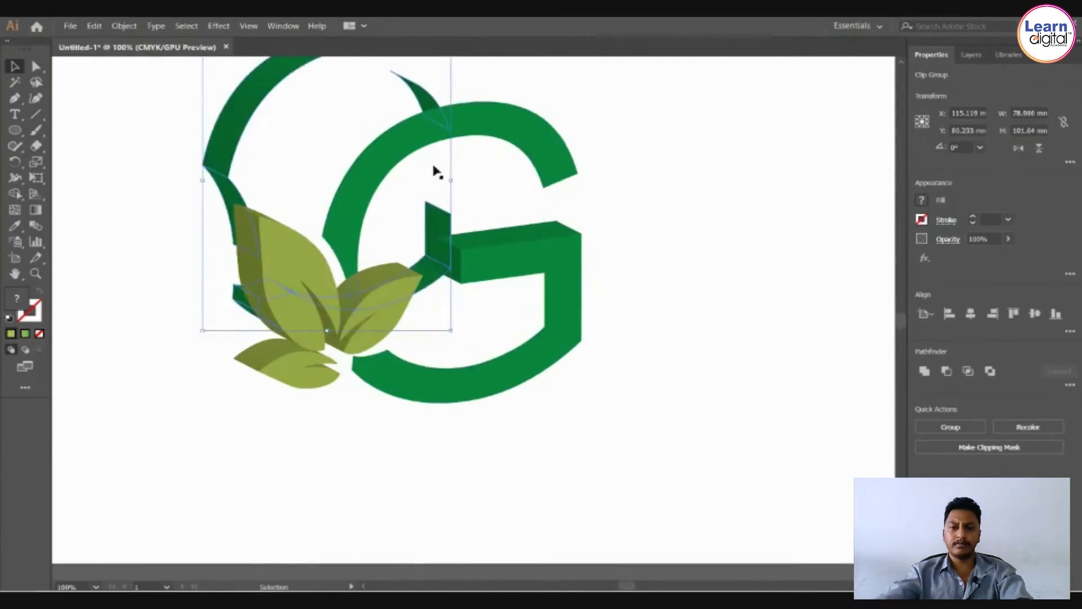
{"action": "key", "text": "a"}
{"action": "key", "text": "ctrl+z"}
{"action": "key", "text": "v"}
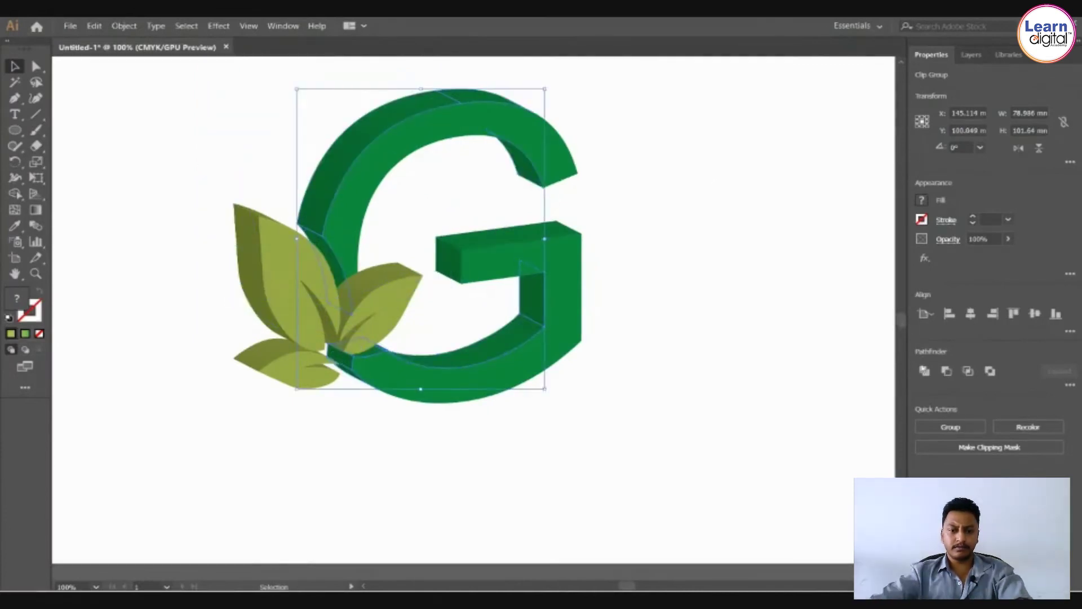
{"action": "left_click", "coordinate": [925, 372]}
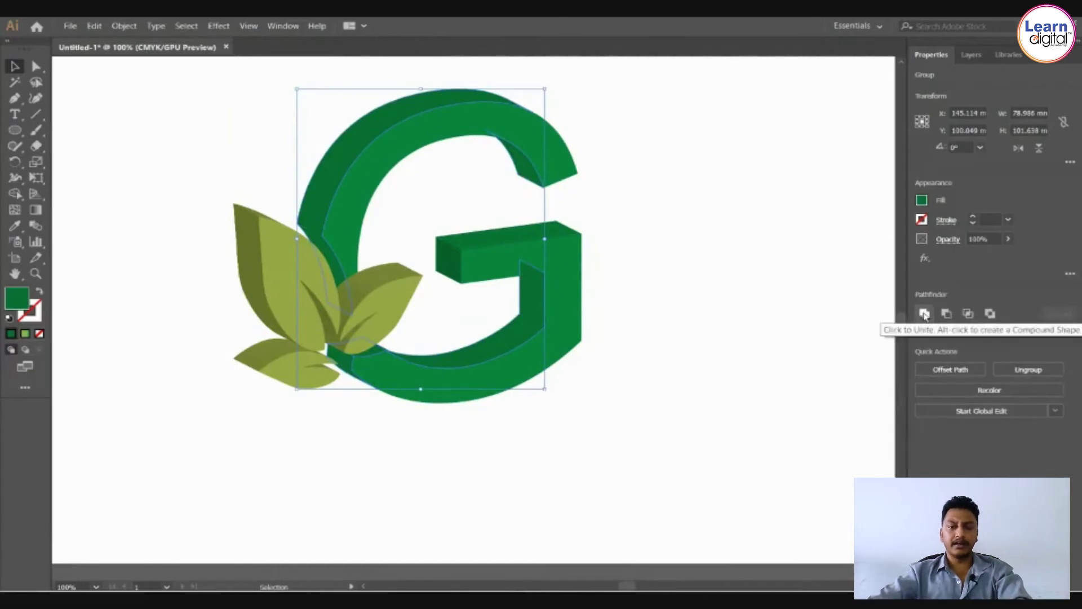
{"action": "left_click", "coordinate": [766, 232]}
Unite the upper and lower front-face pieces of the letter G into one shape.
{"action": "left_click_drag", "start_coordinate": [556, 145], "coordinate": [643, 164]}
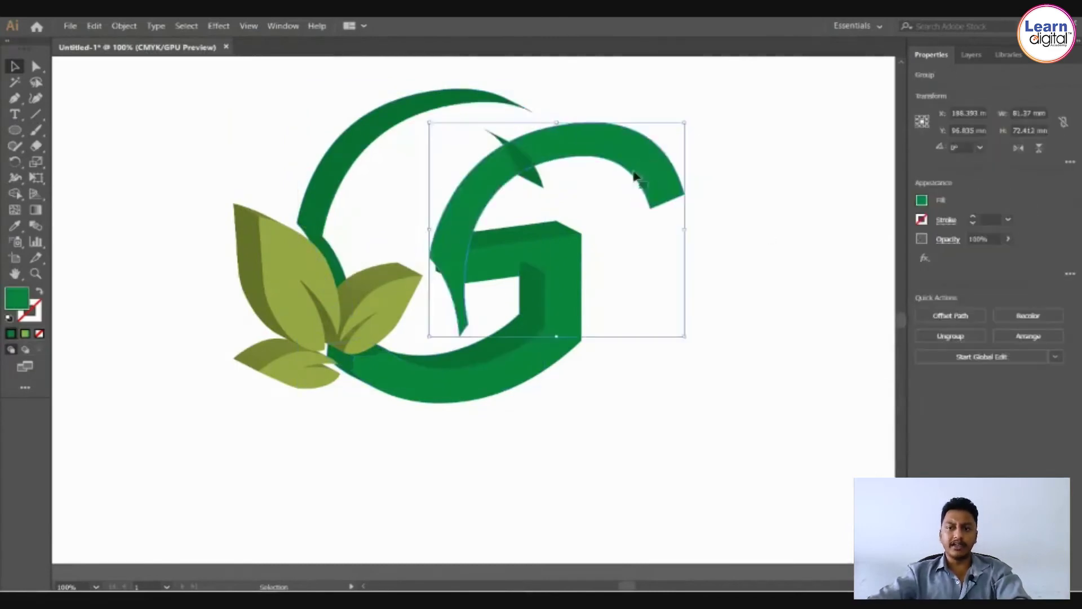
{"action": "key", "text": "ctrl+z"}
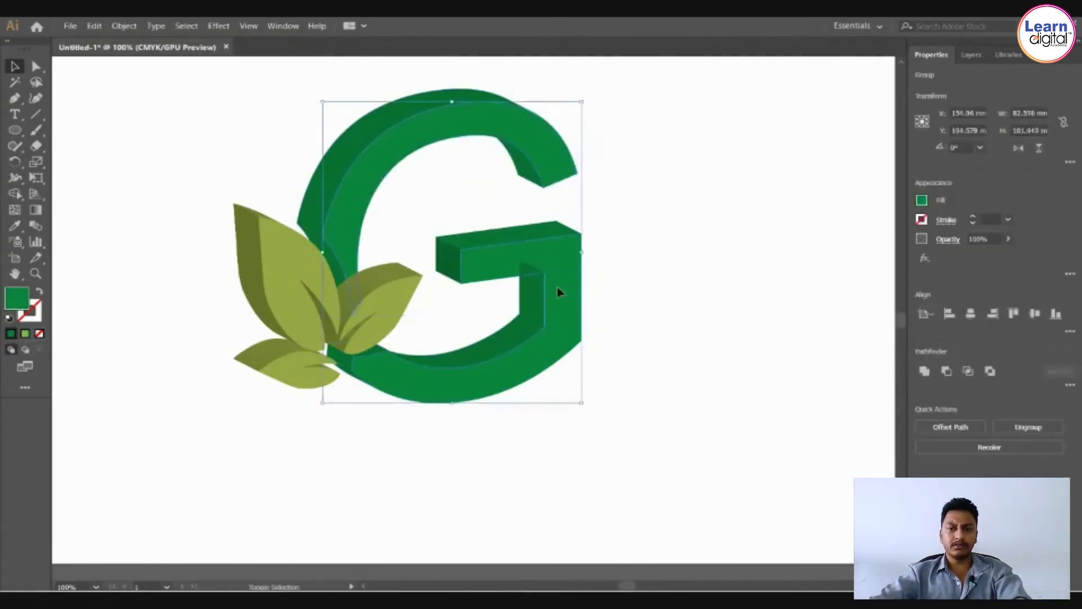
{"action": "left_click_drag", "start_coordinate": [561, 292], "coordinate": [633, 283]}
{"action": "key", "text": "ctrl+z"}
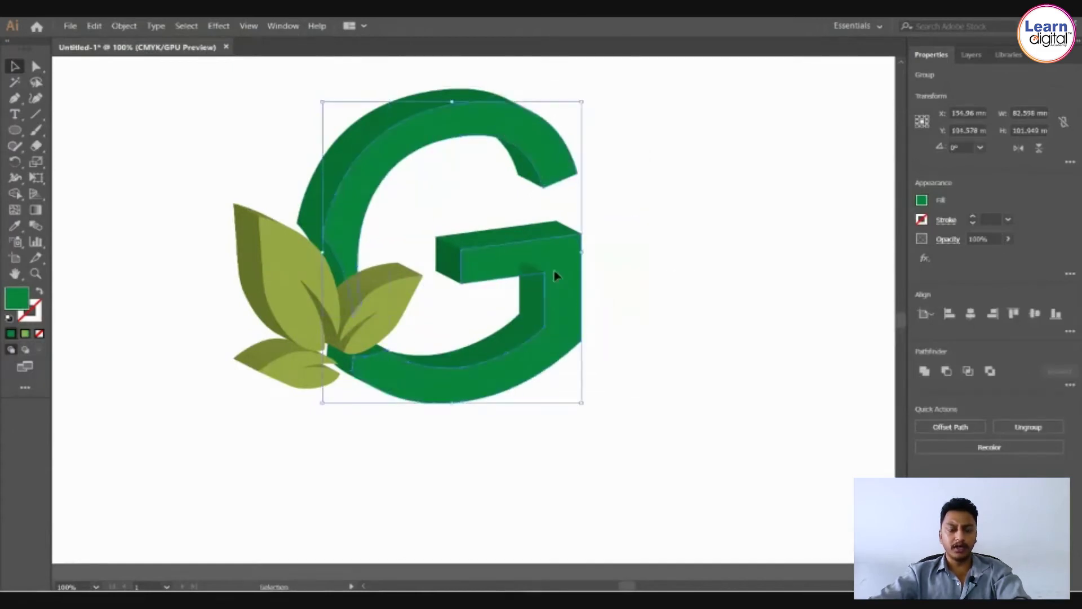
{"action": "left_click_drag", "start_coordinate": [556, 273], "coordinate": [720, 285]}
{"action": "key", "text": "ctrl+z"}
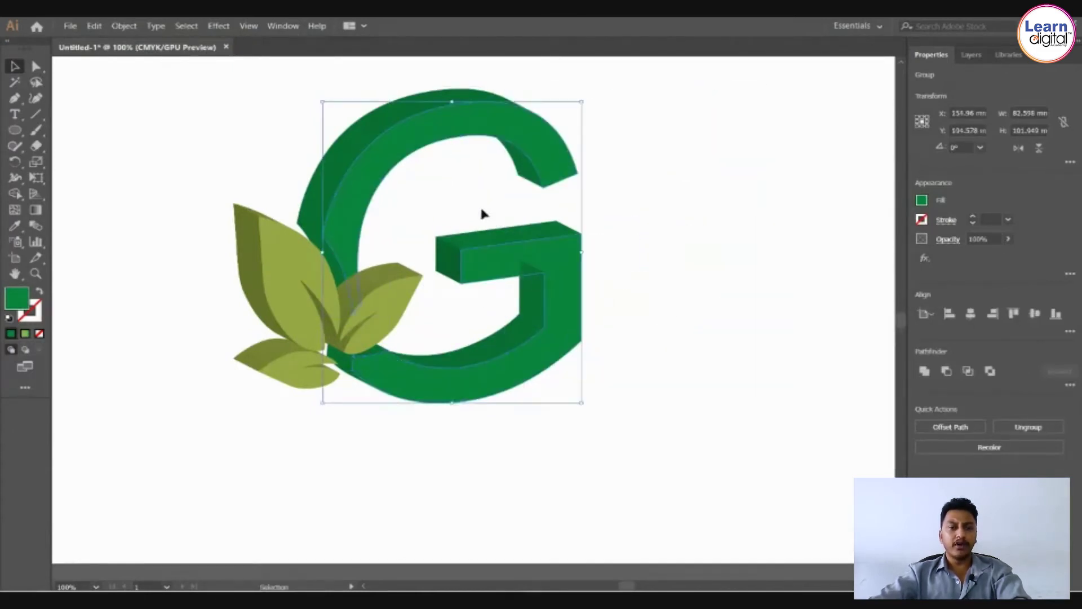
{"action": "left_click", "coordinate": [925, 372]}
{"action": "left_click", "coordinate": [718, 261]}
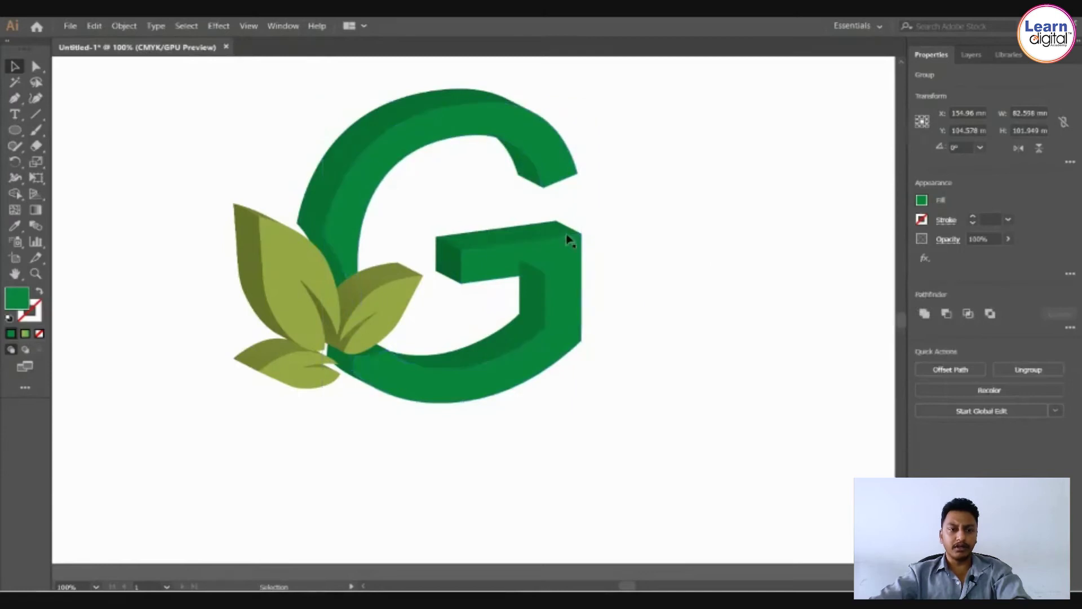
{"action": "left_click", "coordinate": [556, 307]}
{"action": "left_click", "coordinate": [608, 289]}
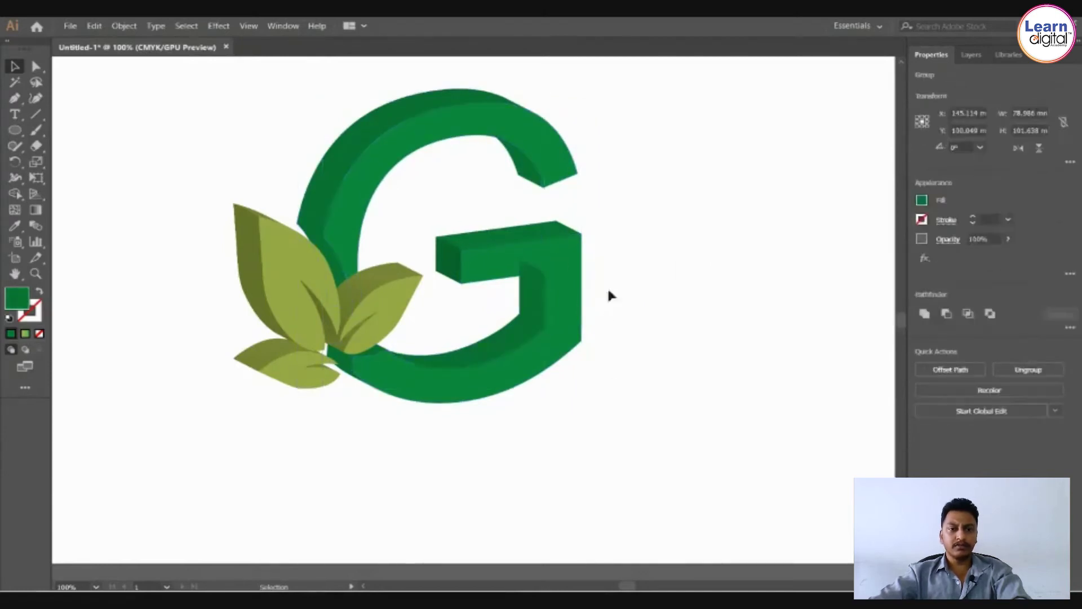
{"action": "left_click", "coordinate": [533, 305]}
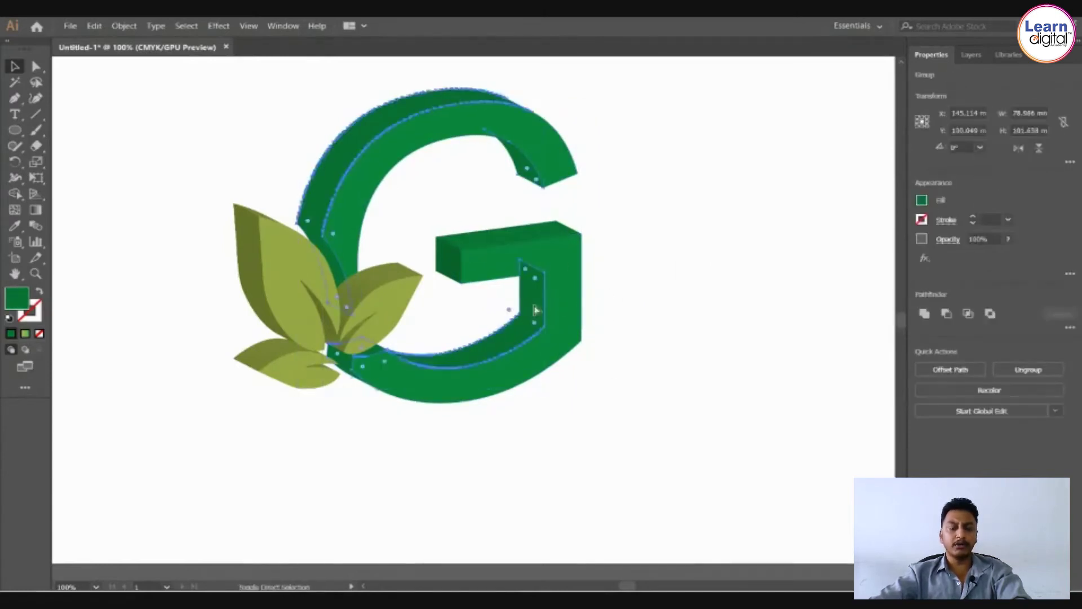
{"action": "left_click", "coordinate": [656, 278]}
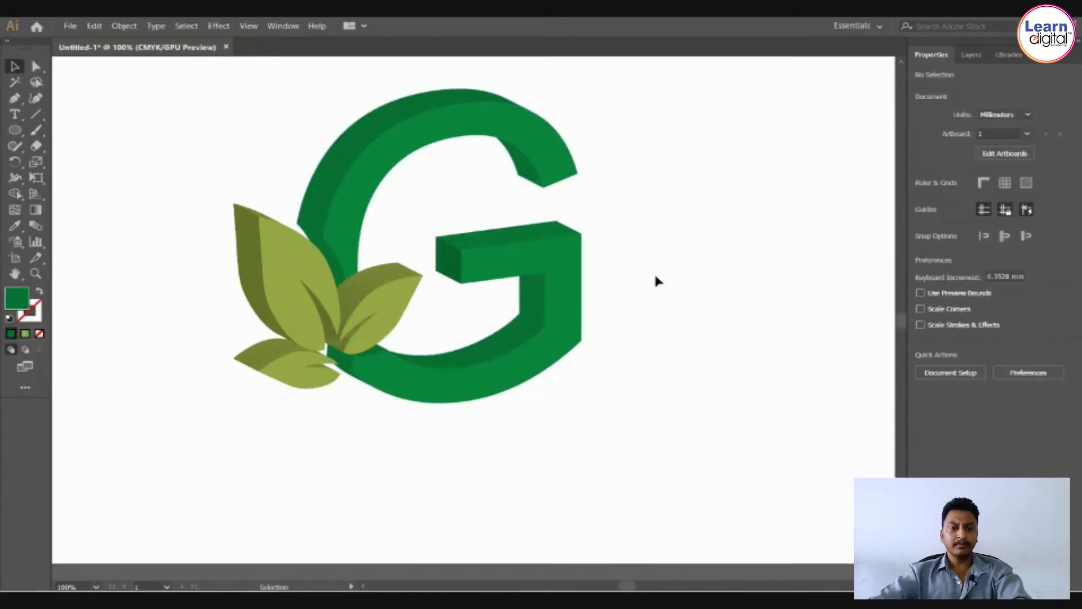
Fill the G's united side faces with a linear gradient running diagonally, lighter yellow-green at the lower right and green at the upper left.
{"action": "left_click", "coordinate": [358, 150]}
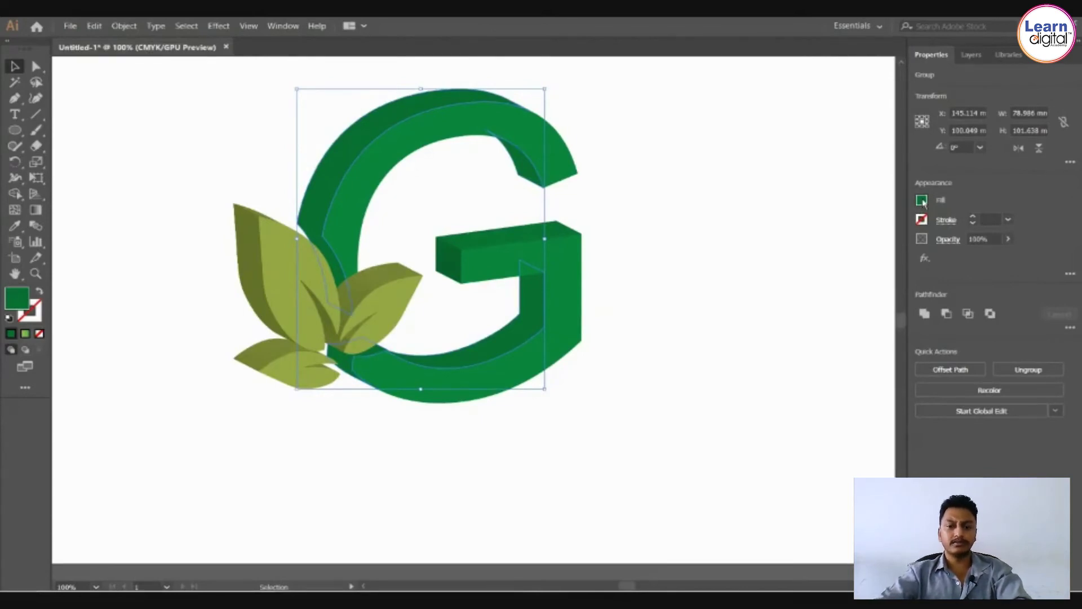
{"action": "left_click", "coordinate": [923, 221]}
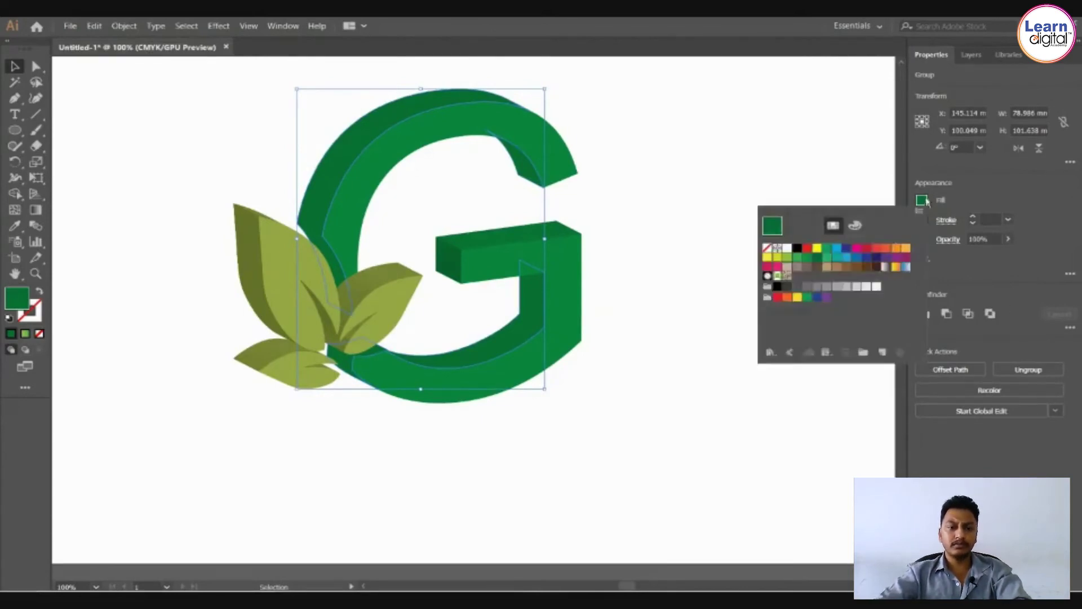
{"action": "key", "text": "g"}
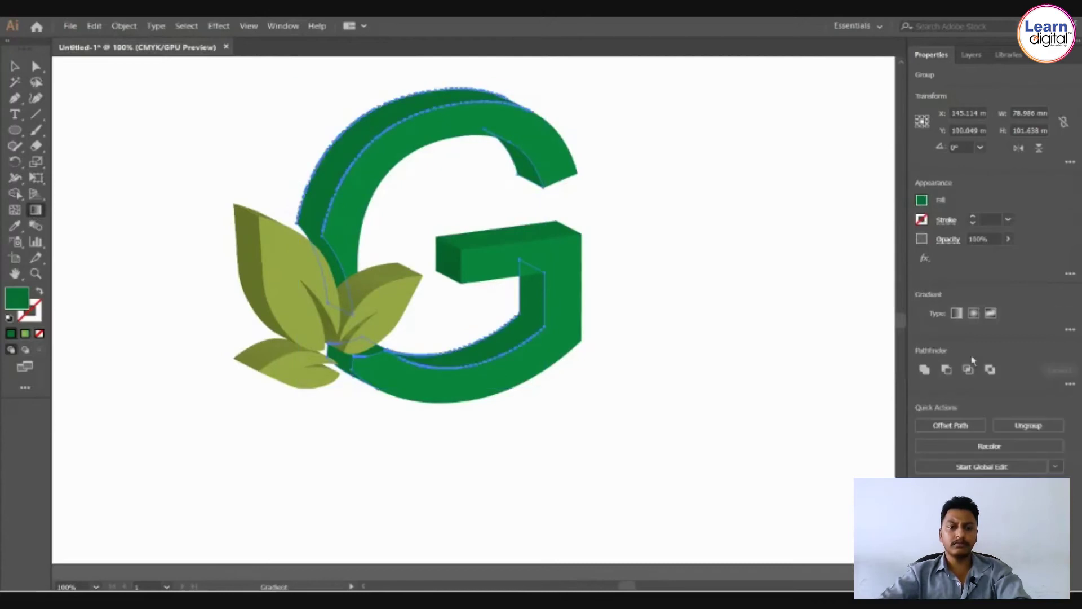
{"action": "left_click", "coordinate": [957, 313]}
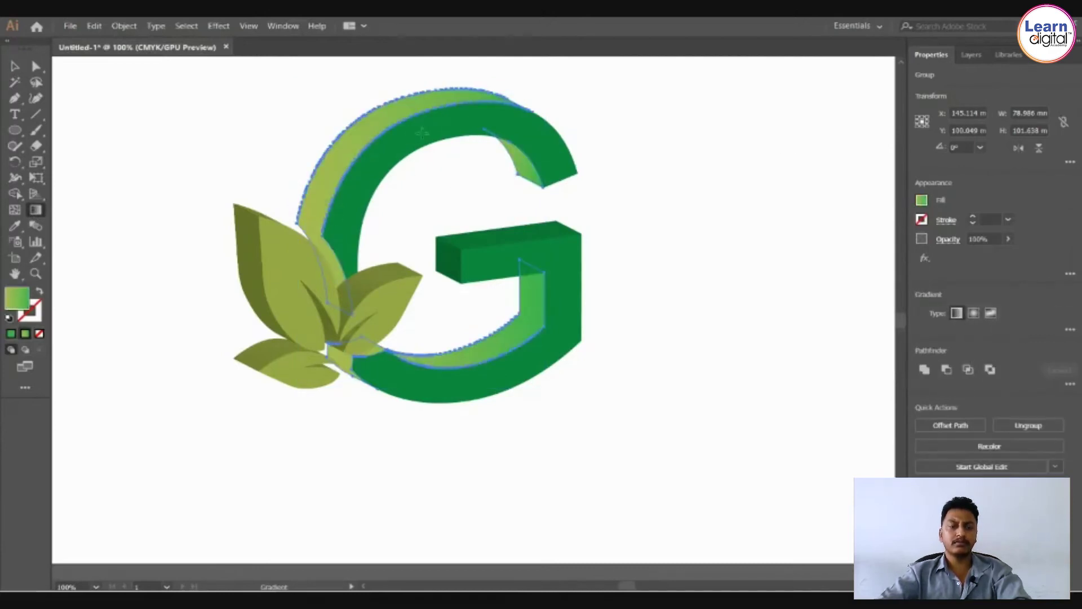
{"action": "left_click_drag", "start_coordinate": [342, 380], "coordinate": [374, 100]}
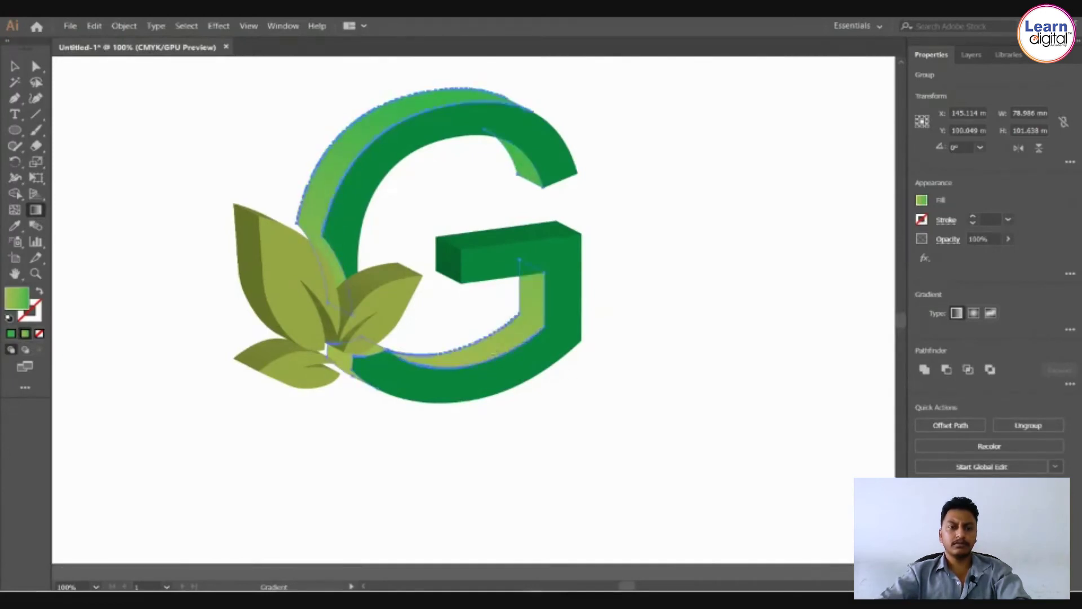
{"action": "left_click_drag", "start_coordinate": [570, 377], "coordinate": [353, 177]}
{"action": "left_click_drag", "start_coordinate": [335, 134], "coordinate": [584, 376]}
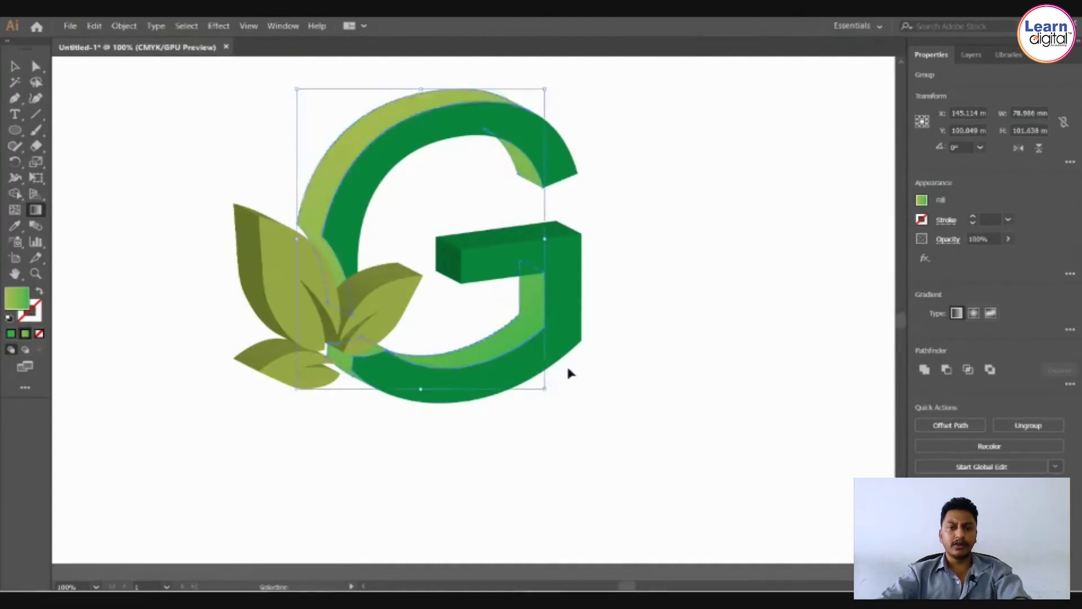
{"action": "key", "text": "ctrl+z"}
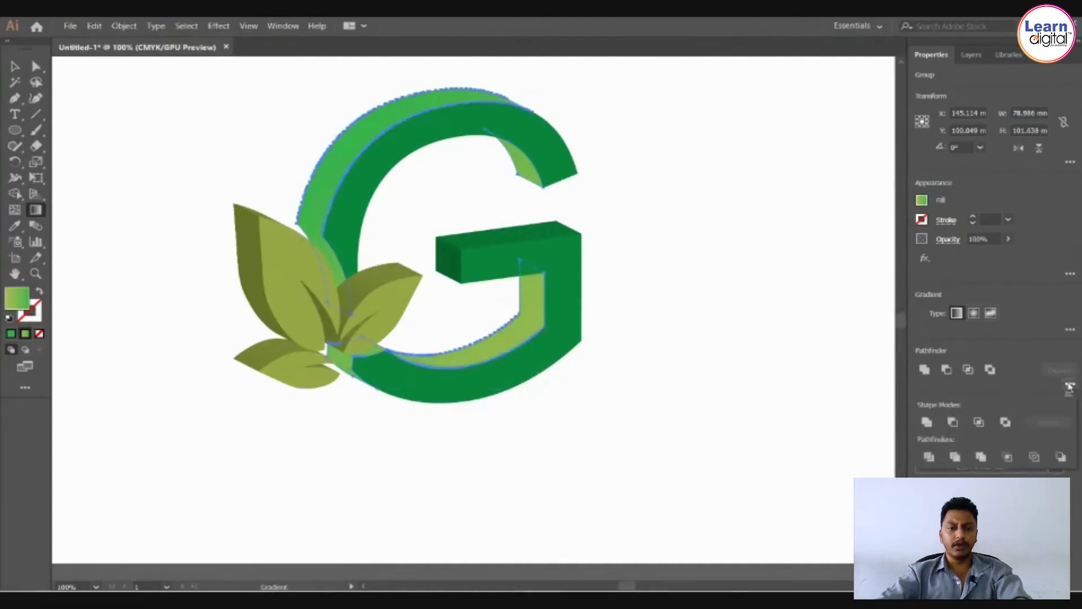
Change the yellow-green starting colour stop of the side faces' gradient to dark green.
{"action": "left_click", "coordinate": [1069, 329]}
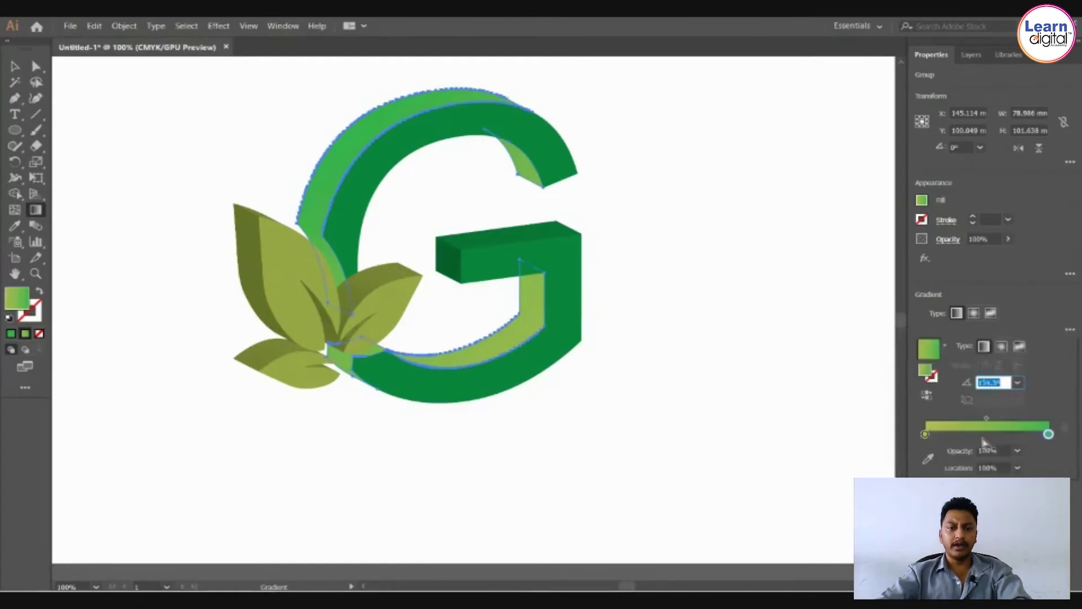
{"action": "left_click", "coordinate": [926, 434]}
{"action": "double_click", "coordinate": [925, 435]}
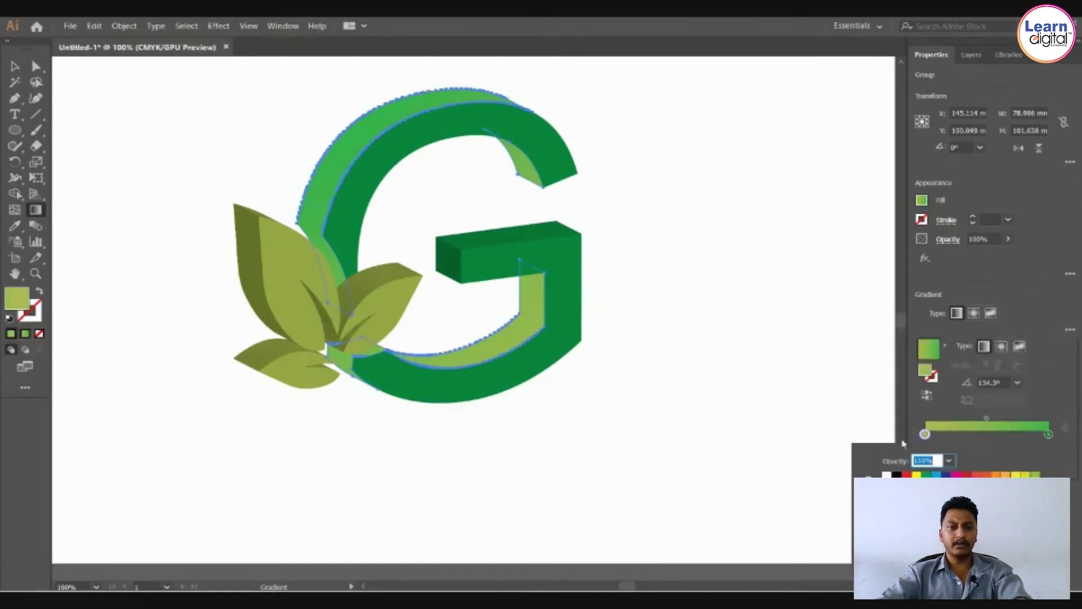
{"action": "left_click", "coordinate": [907, 485]}
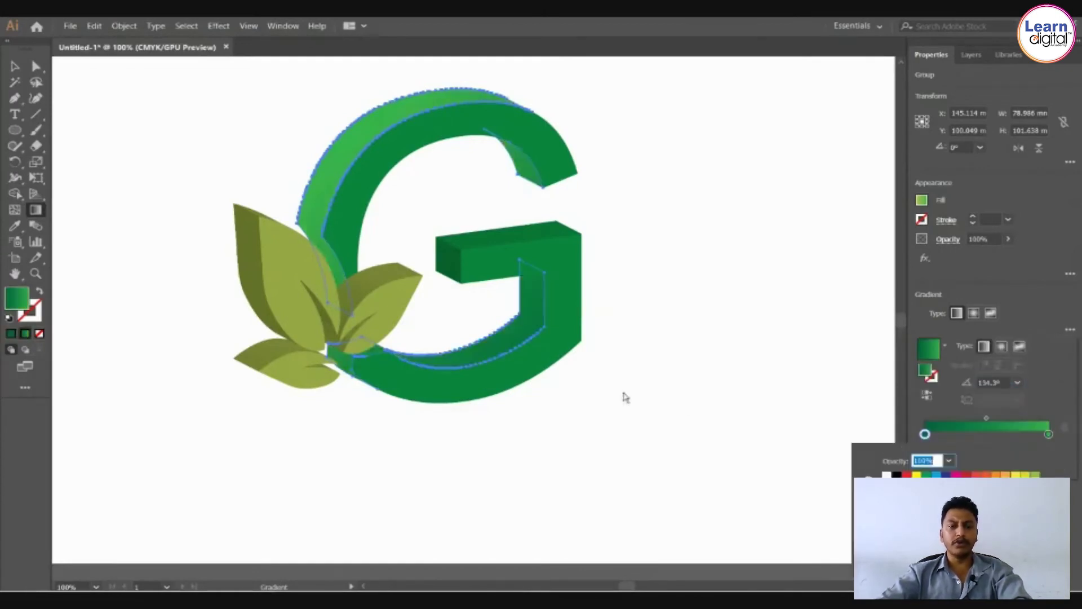
Redraw the gradient direction so the side faces shade from dark green at the lower right to lighter green at the upper left.
{"action": "left_click", "coordinate": [571, 376]}
{"action": "left_click", "coordinate": [515, 325]}
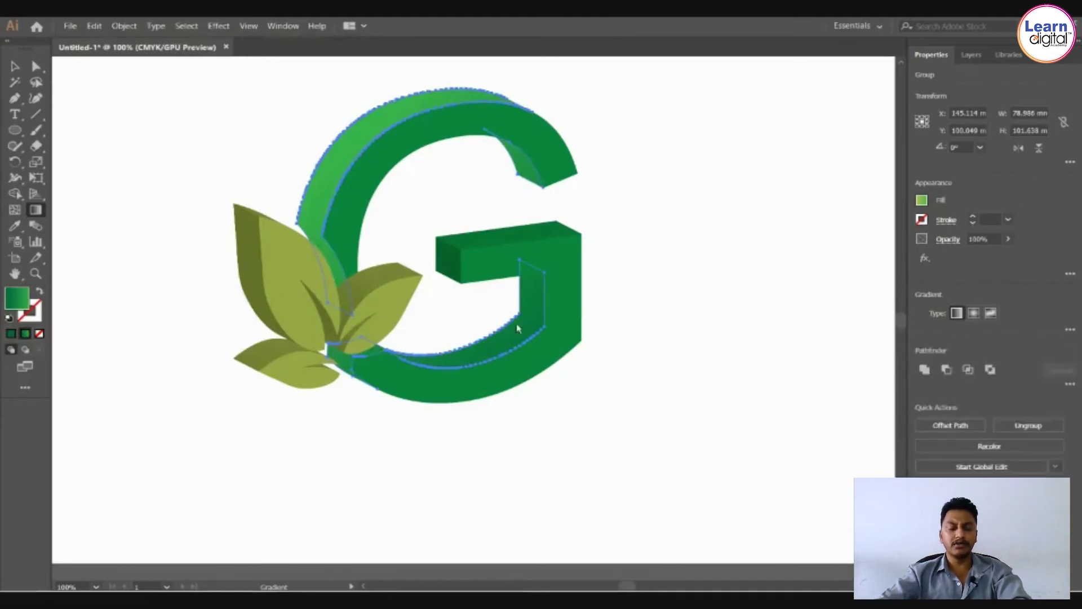
{"action": "left_click", "coordinate": [564, 370]}
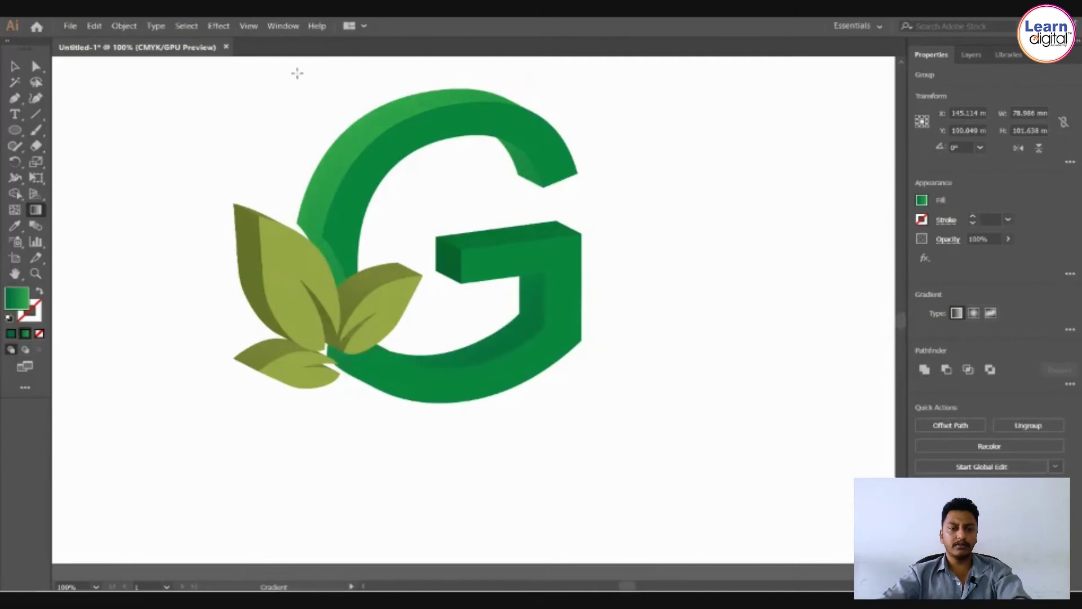
{"action": "left_click_drag", "start_coordinate": [318, 101], "coordinate": [318, 101]}
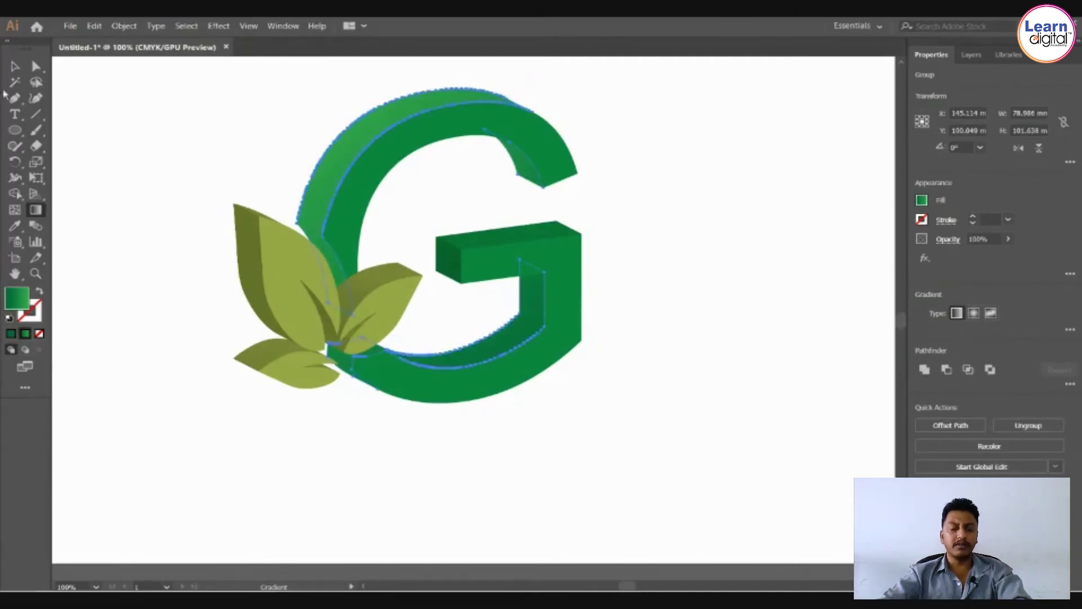
{"action": "key", "text": "v"}
{"action": "left_click", "coordinate": [90, 88]}
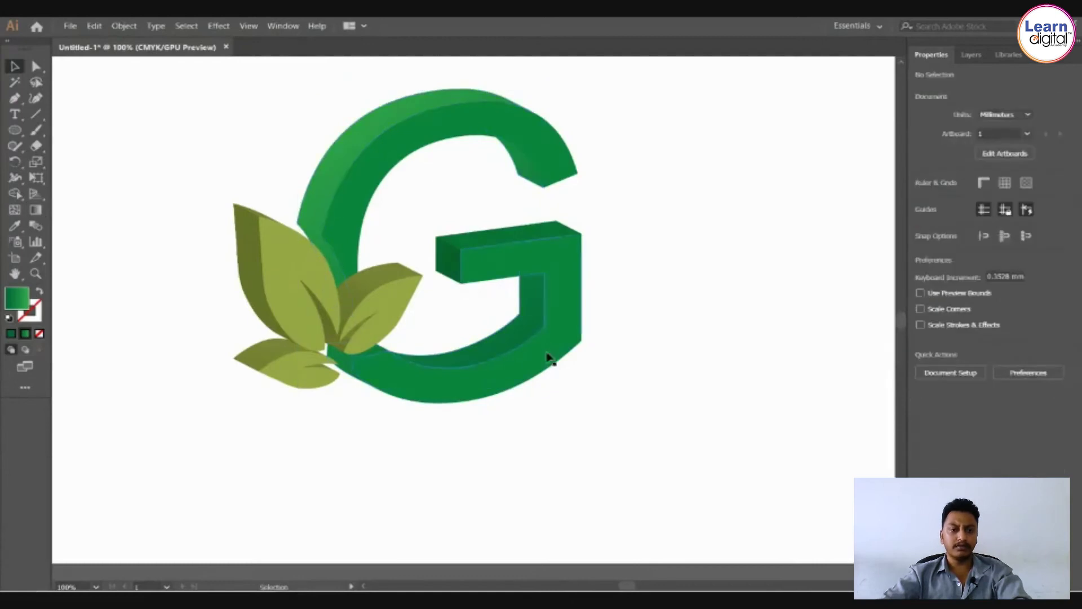
Recolour the G's front face with a lighter, brighter green swatch, keeping the face in its original position.
{"action": "left_click_drag", "start_coordinate": [550, 357], "coordinate": [652, 379]}
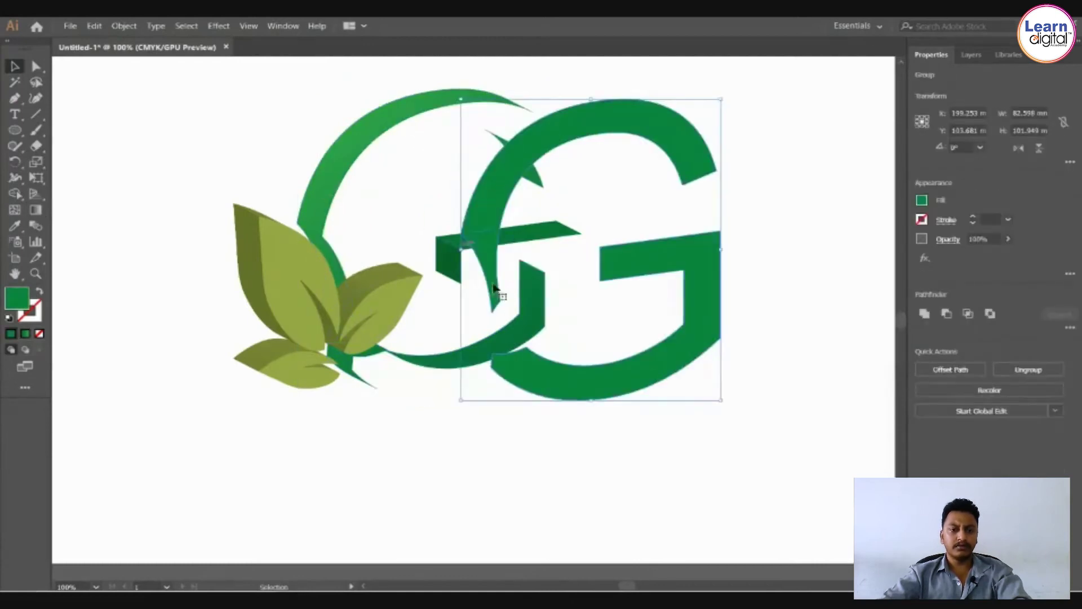
{"action": "key", "text": "ctrl+z"}
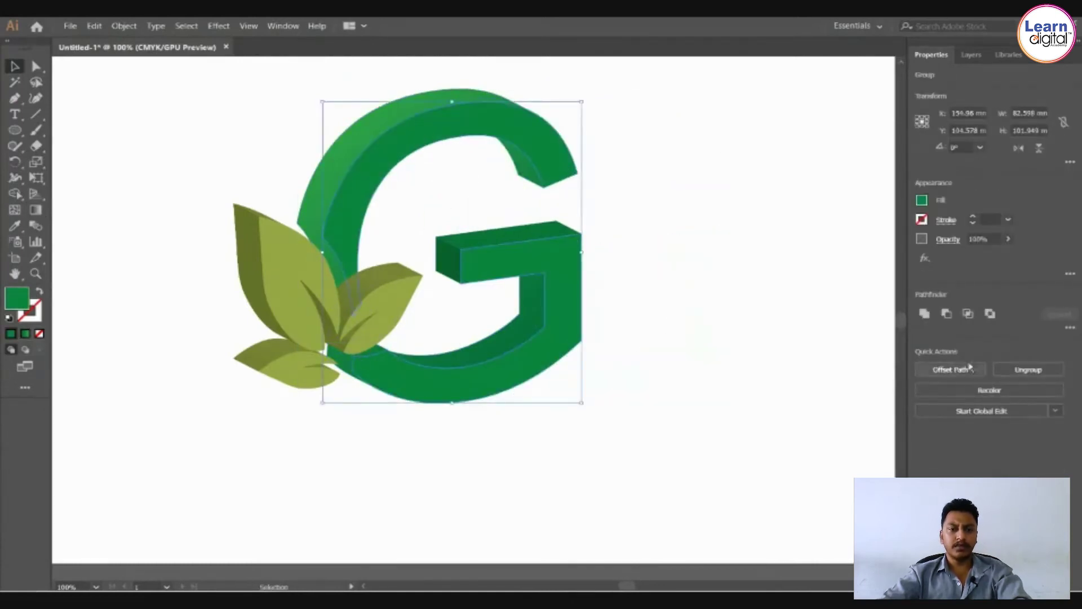
{"action": "left_click", "coordinate": [921, 200]}
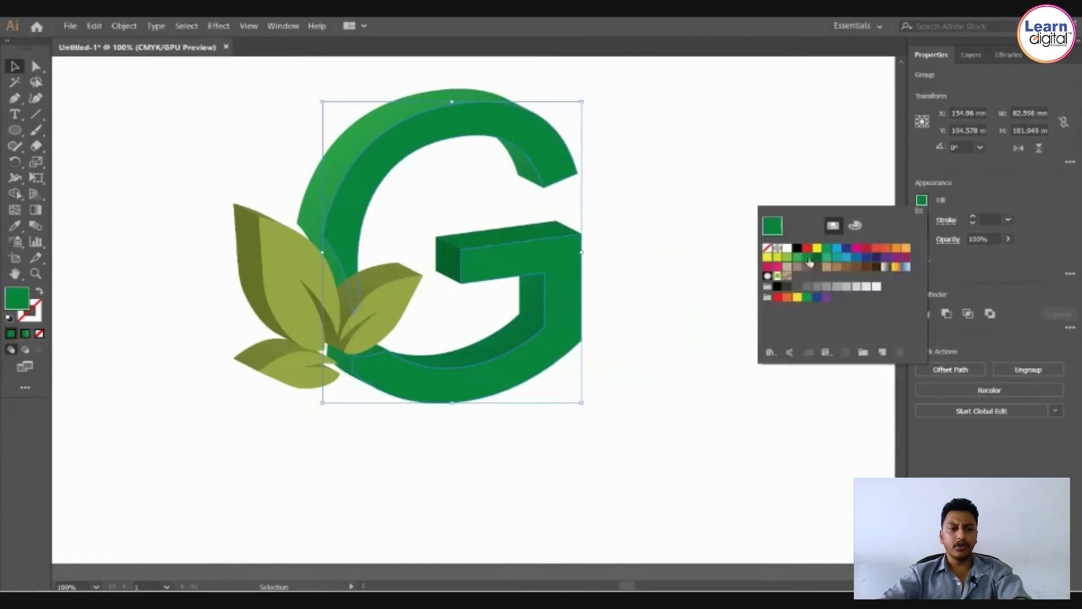
{"action": "left_click", "coordinate": [809, 261]}
{"action": "left_click", "coordinate": [662, 417]}
{"action": "left_click", "coordinate": [662, 417]}
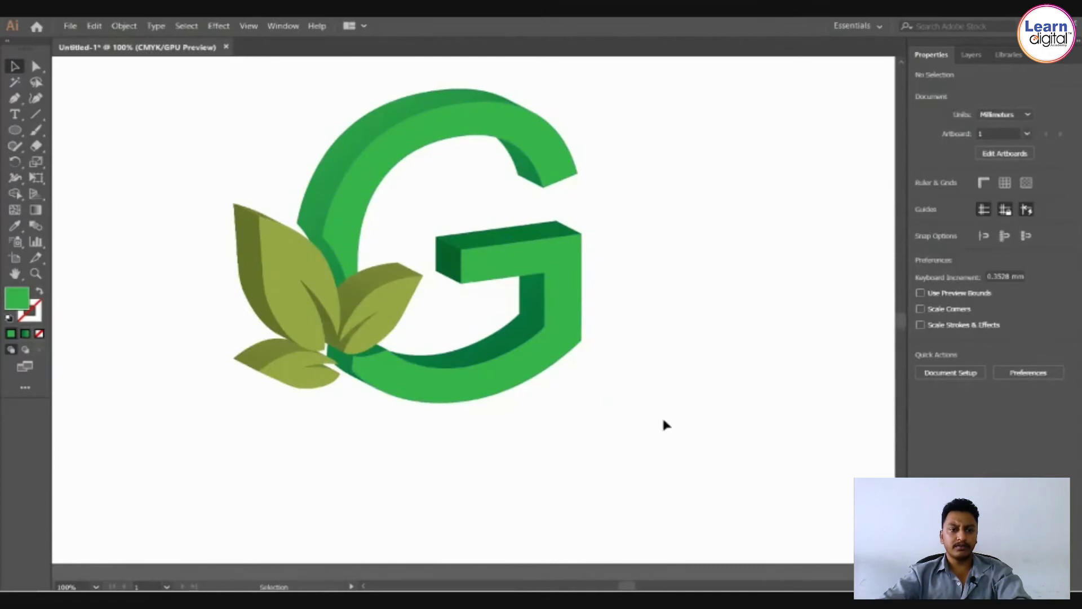
Move the leaf group slightly to the right so it overlaps the lower left part of the G.
{"action": "left_click", "coordinate": [492, 278]}
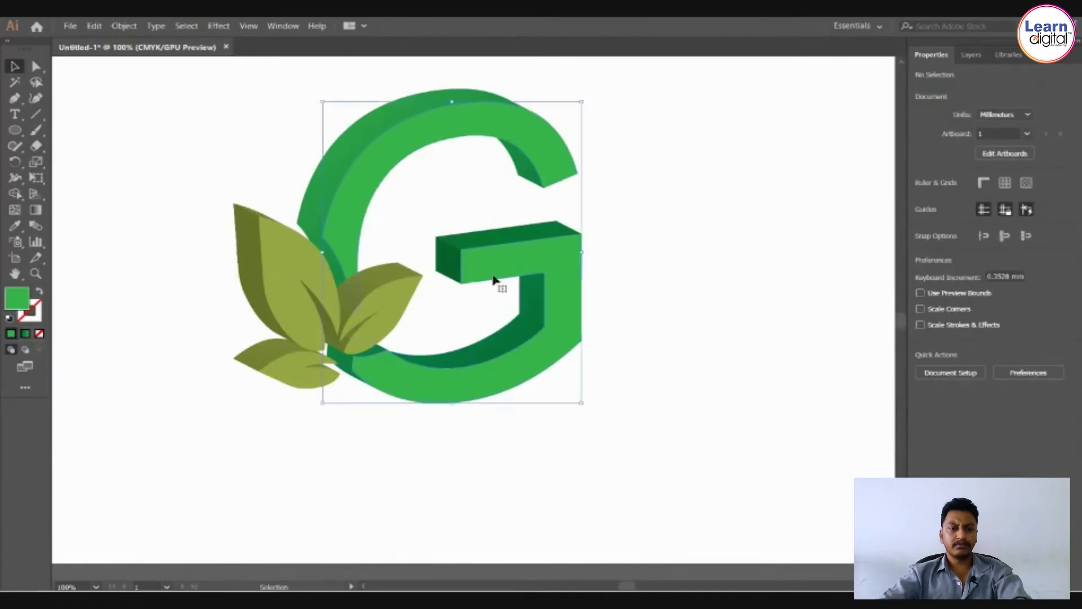
{"action": "left_click", "coordinate": [404, 203]}
{"action": "left_click", "coordinate": [303, 267]}
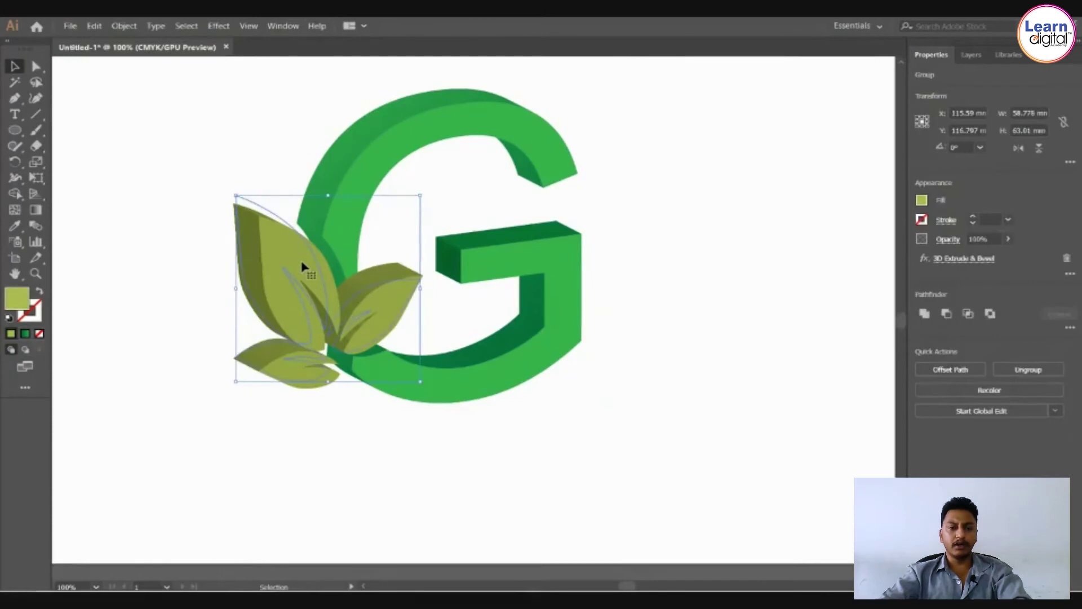
{"action": "left_click_drag", "start_coordinate": [303, 267], "coordinate": [327, 276]}
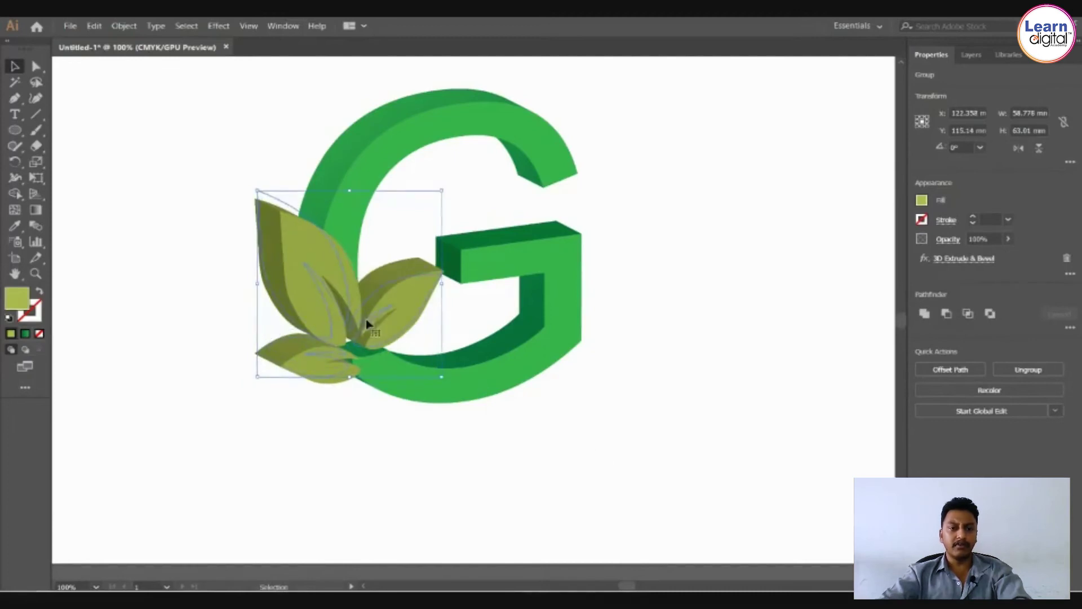
{"action": "left_click_drag", "start_coordinate": [367, 325], "coordinate": [370, 334]}
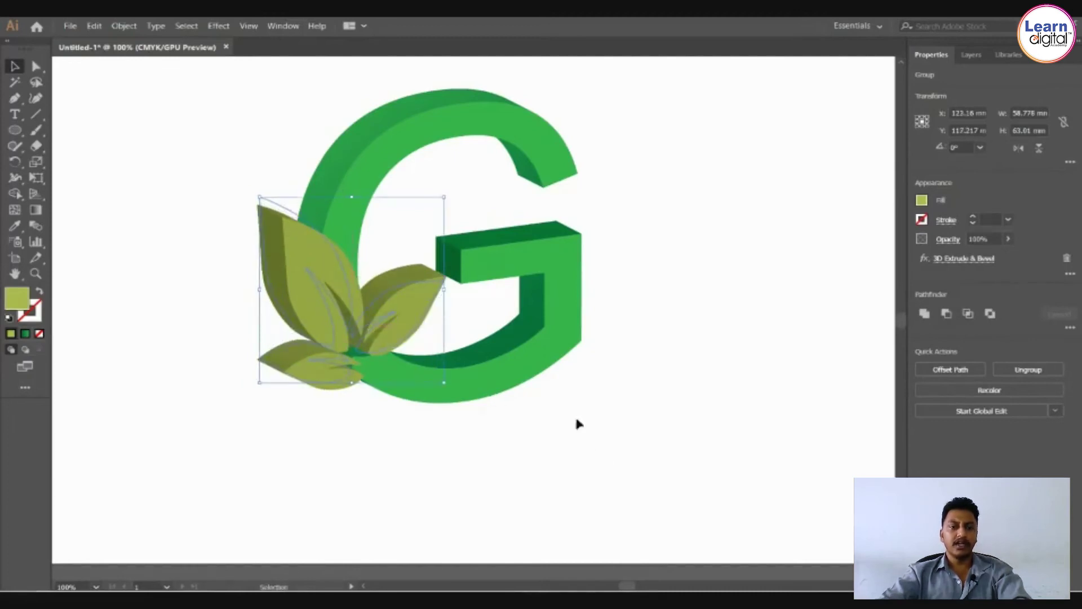
{"action": "left_click", "coordinate": [652, 392]}
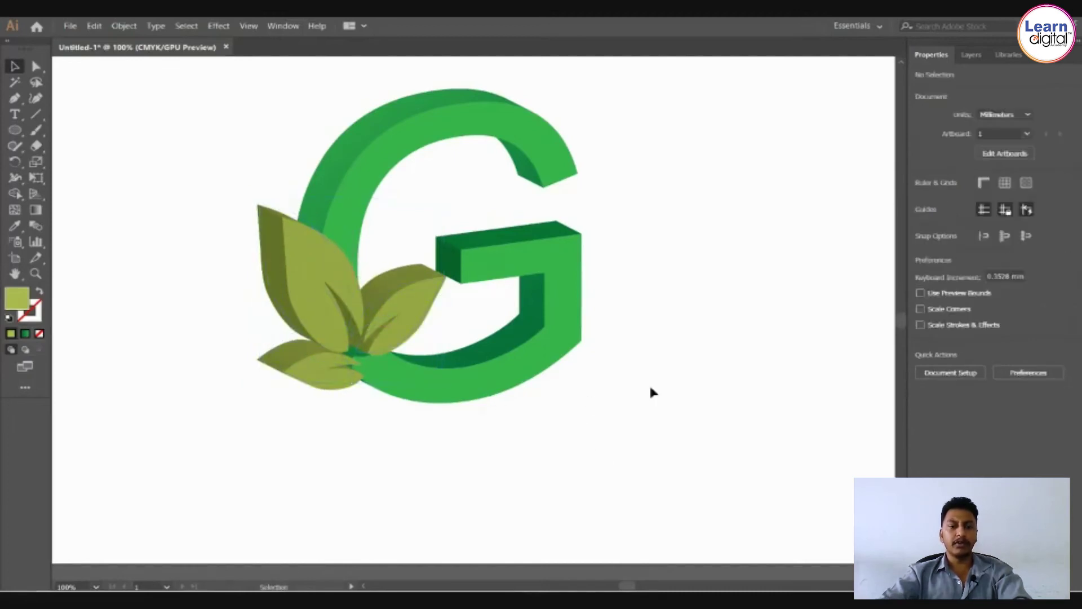
Shorten the G's crossbar by nudging all anchor points at its inner end to the right, clear of the leaf tip.
{"action": "left_click", "coordinate": [505, 271]}
{"action": "key", "text": "ctrl+="}
{"action": "left_click_drag", "start_coordinate": [535, 356], "coordinate": [461, 333]}
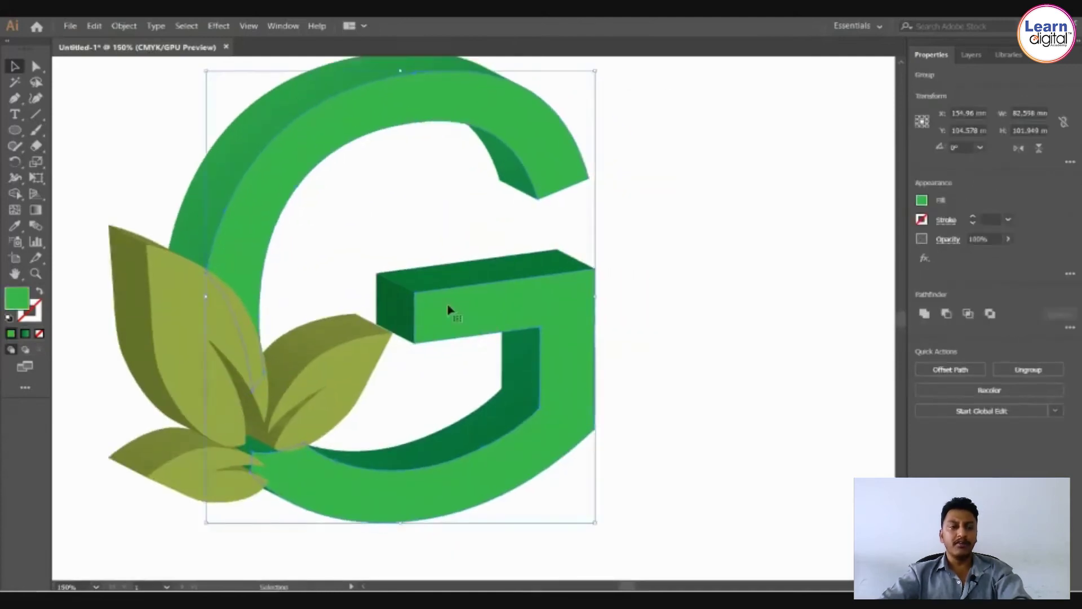
{"action": "left_click", "coordinate": [36, 67]}
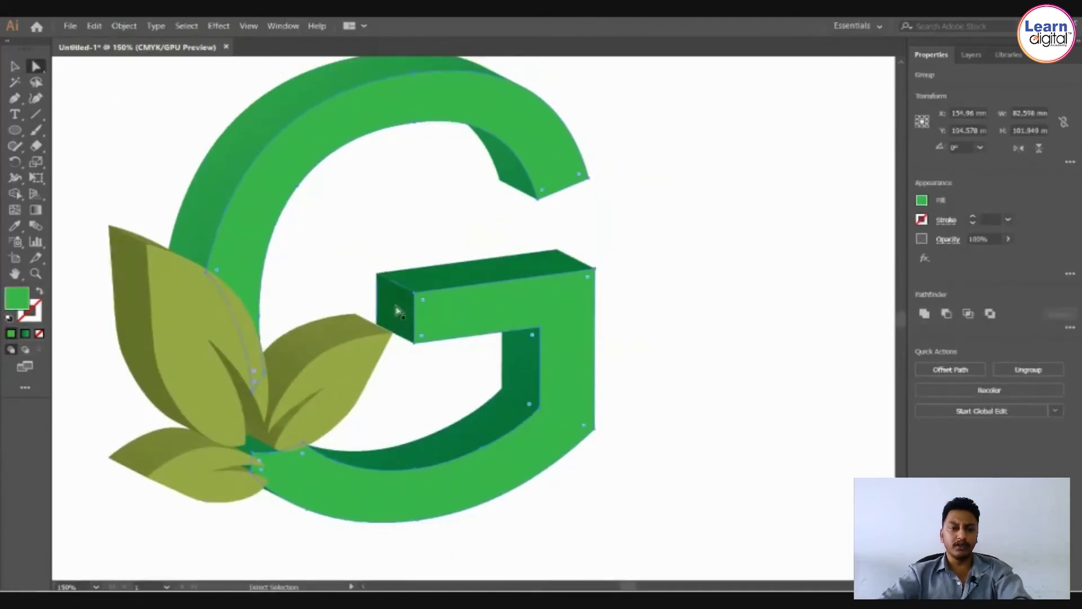
{"action": "left_click", "coordinate": [15, 66]}
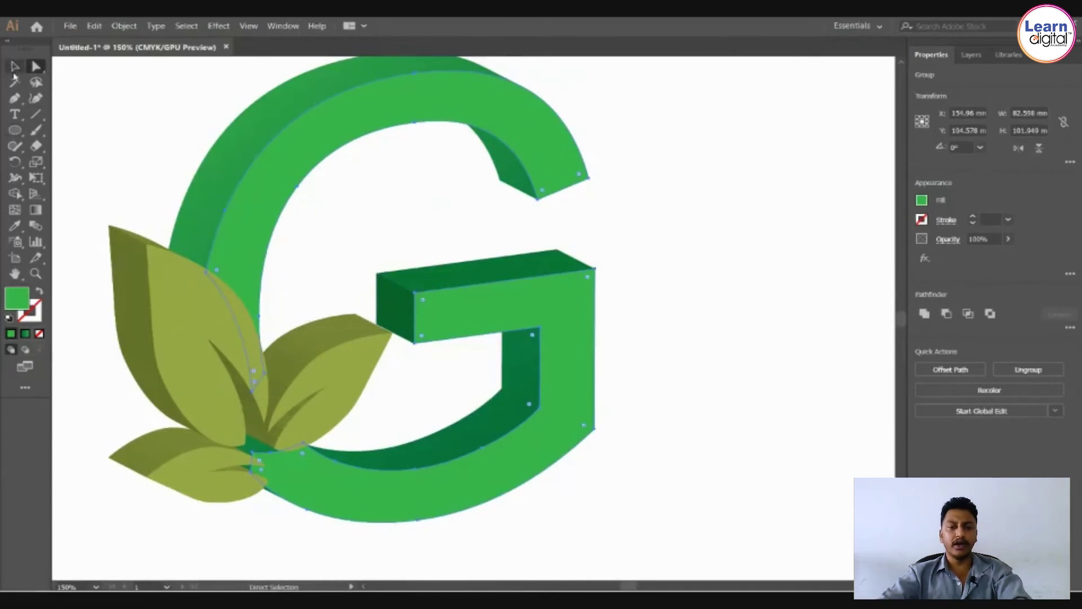
{"action": "left_click", "coordinate": [305, 393]}
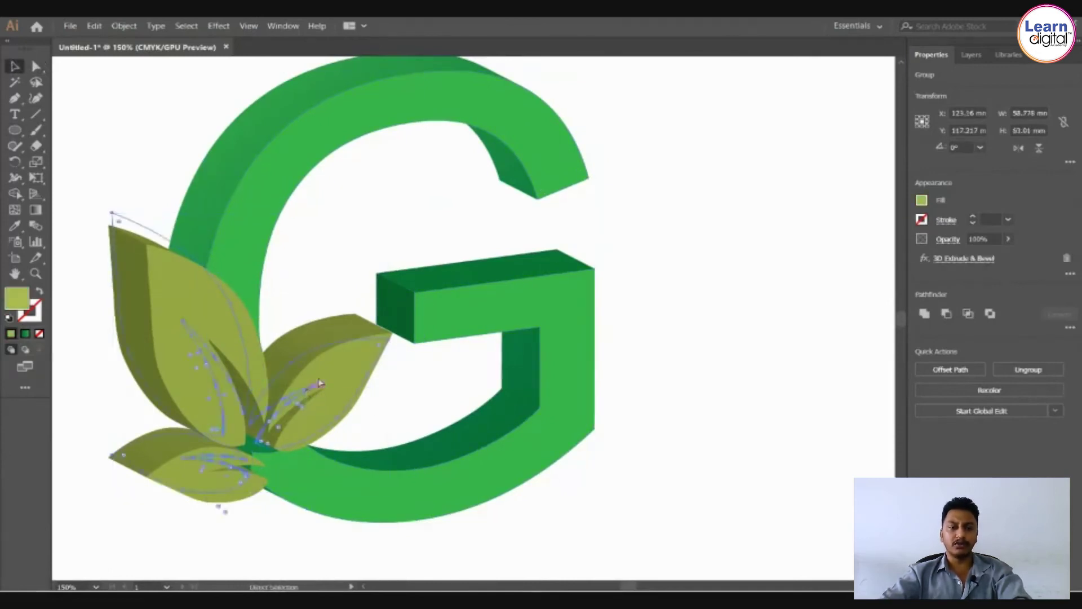
{"action": "key", "text": "ctrl+shift+a"}
{"action": "left_click", "coordinate": [36, 67]}
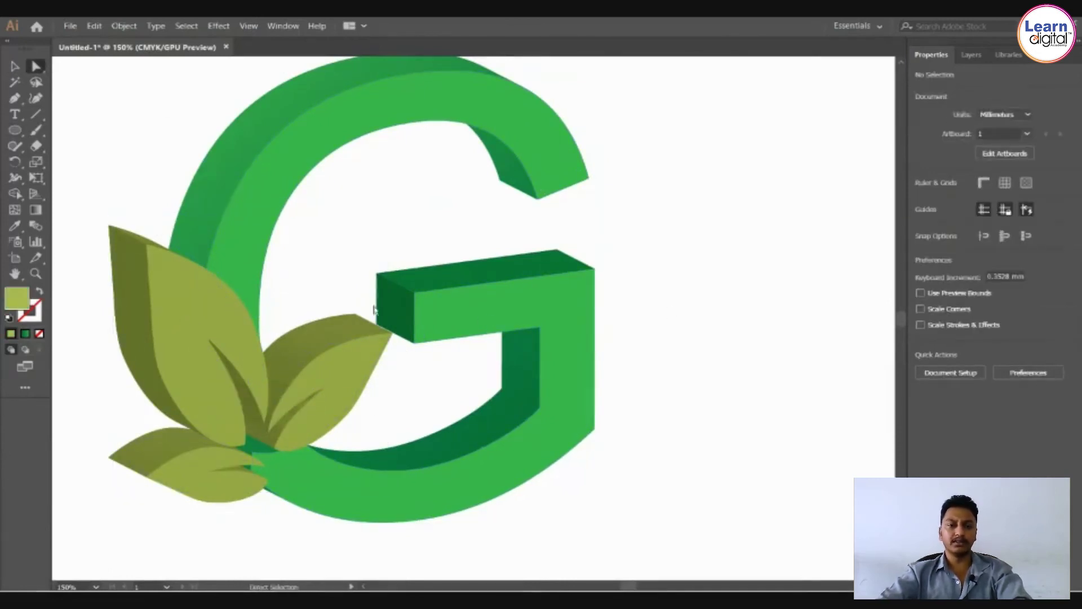
{"action": "left_click_drag", "start_coordinate": [352, 244], "coordinate": [433, 358]}
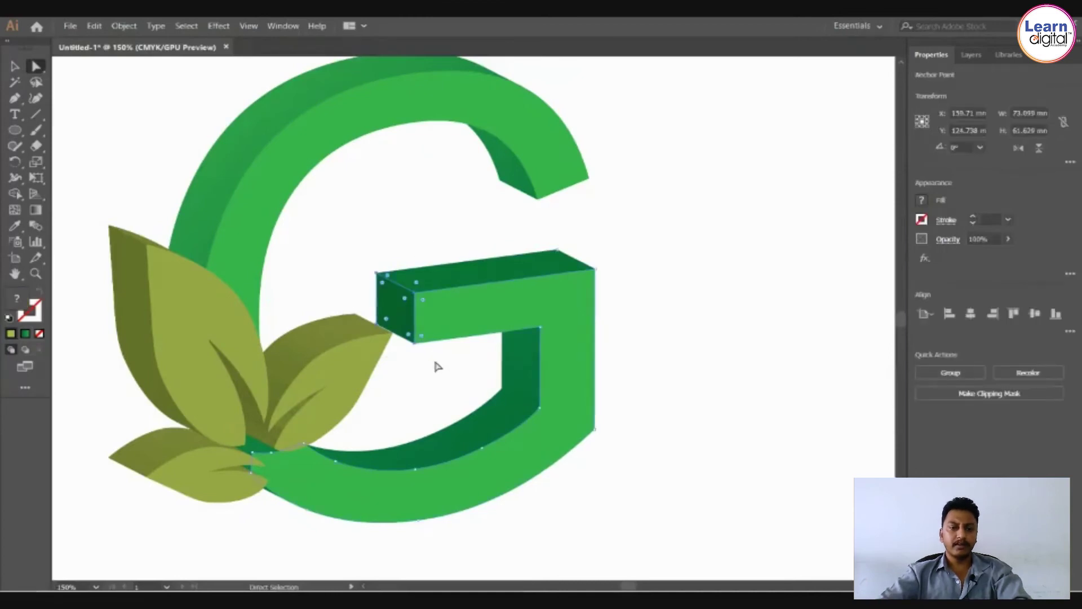
{"action": "key", "text": "Right"}
{"action": "key", "text": "Right"}
{"action": "key", "text": "Right"}
{"action": "key", "text": "Right"}
{"action": "key", "text": "Right"}
{"action": "key", "text": "Right"}
{"action": "key", "text": "Right"}
{"action": "key", "text": "Right"}
{"action": "key", "text": "Right"}
{"action": "key", "text": "Right"}
{"action": "key", "text": "Right"}
{"action": "key", "text": "Right"}
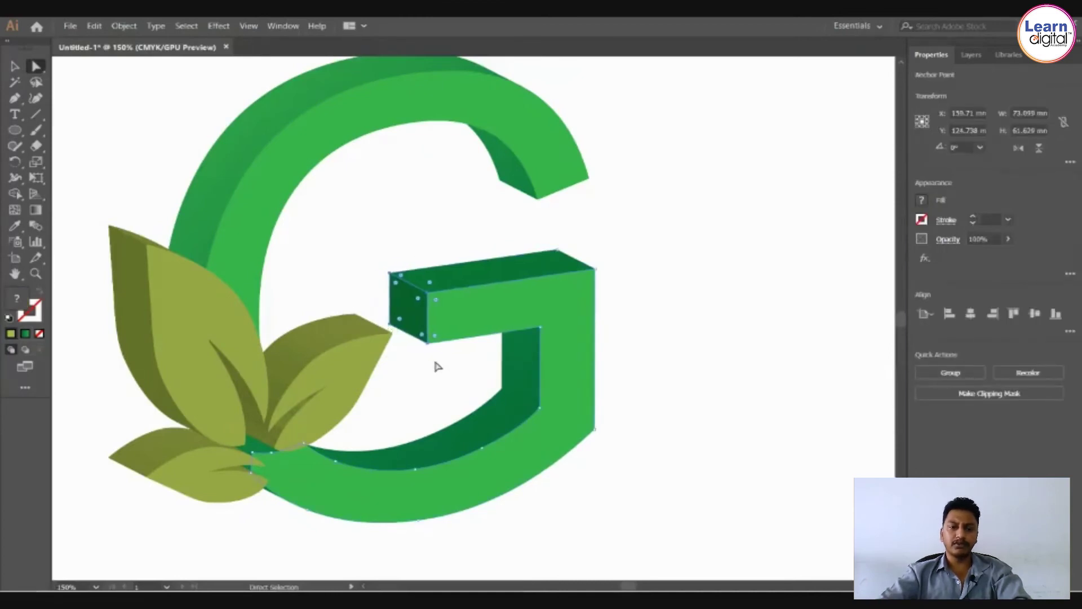
{"action": "key", "text": "Right"}
{"action": "key", "text": "Right"}
{"action": "key", "text": "Right"}
{"action": "key", "text": "Right"}
{"action": "key", "text": "Right"}
{"action": "key", "text": "Right"}
{"action": "key", "text": "Right"}
{"action": "key", "text": "Right"}
{"action": "key", "text": "Right"}
{"action": "key", "text": "Right"}
{"action": "key", "text": "Right"}
{"action": "key", "text": "Right"}
{"action": "key", "text": "Right"}
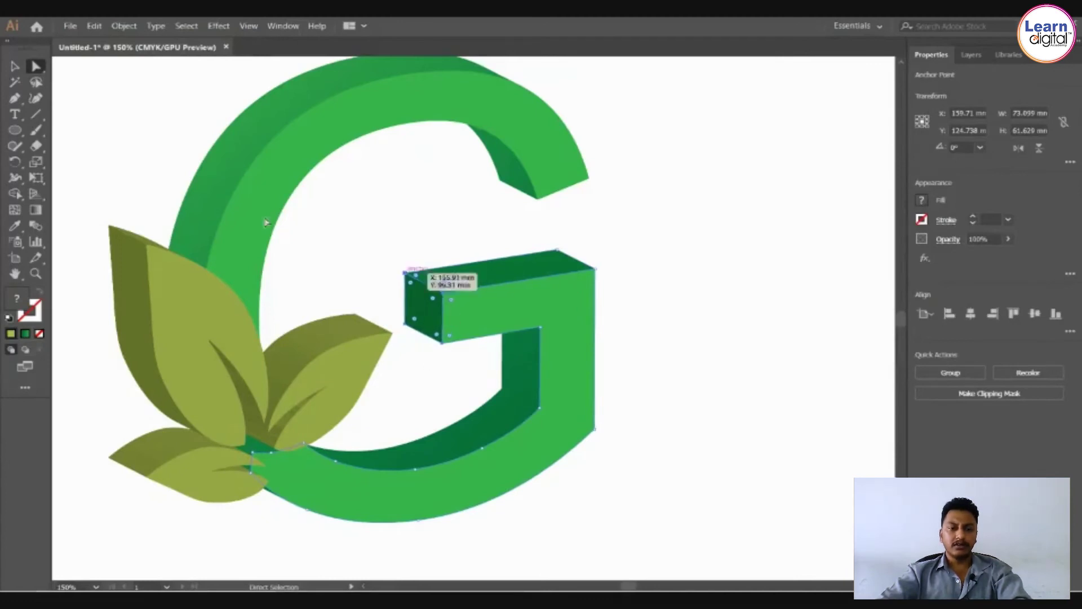
Round the selected corners of the faces at the inner end of the G's crossbar.
{"action": "left_click_drag", "start_coordinate": [455, 305], "coordinate": [480, 299]}
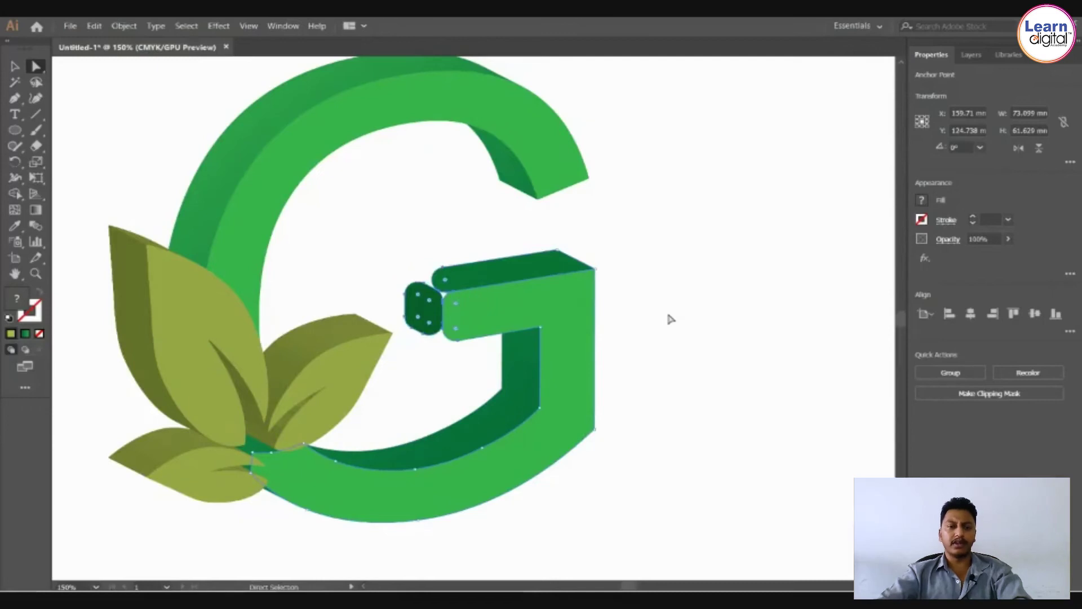
Undo the crossbar's corner rounding and unite its dark inner end face and top face into one shape.
{"action": "key", "text": "ctrl+z"}
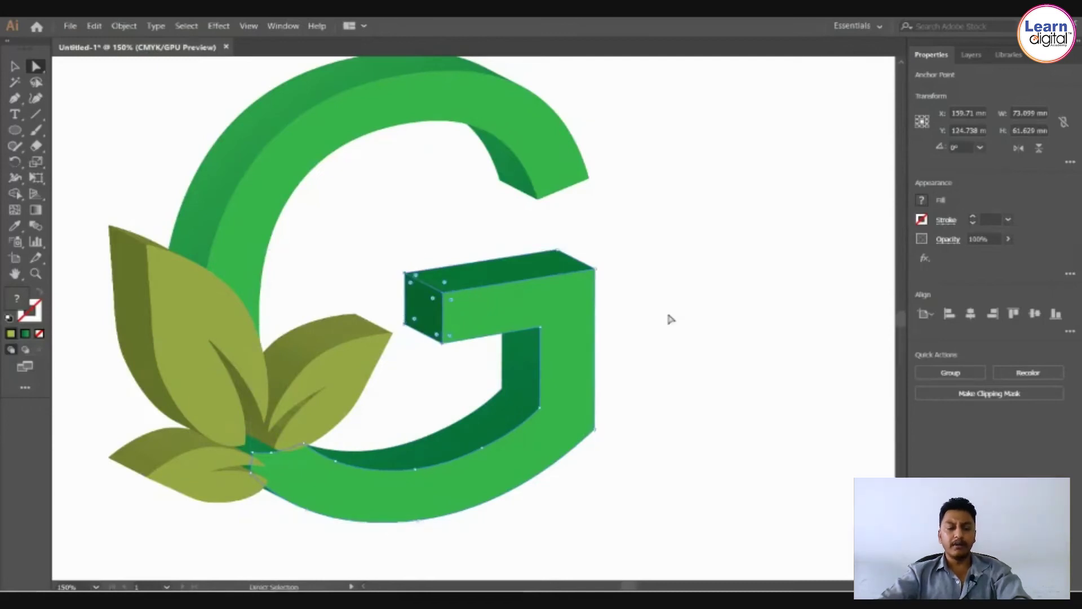
{"action": "left_click", "coordinate": [671, 320]}
{"action": "left_click", "coordinate": [15, 66]}
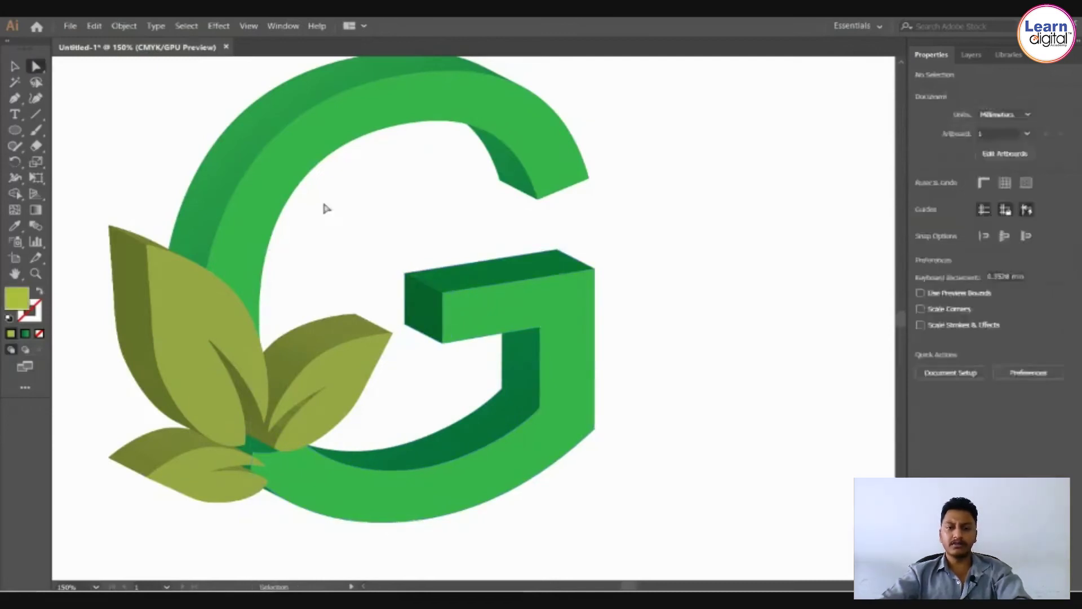
{"action": "left_click", "coordinate": [417, 305], "text": "ctrl"}
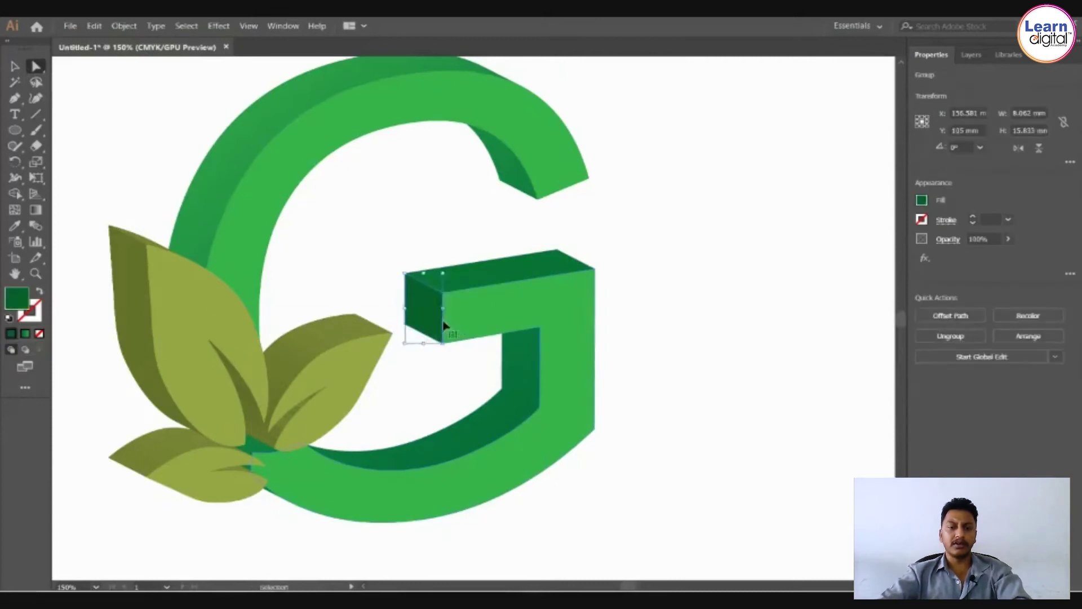
{"action": "left_click", "coordinate": [477, 277], "text": "ctrl+shift"}
{"action": "left_click_drag", "start_coordinate": [479, 277], "coordinate": [468, 240]}
{"action": "key", "text": "ctrl+z"}
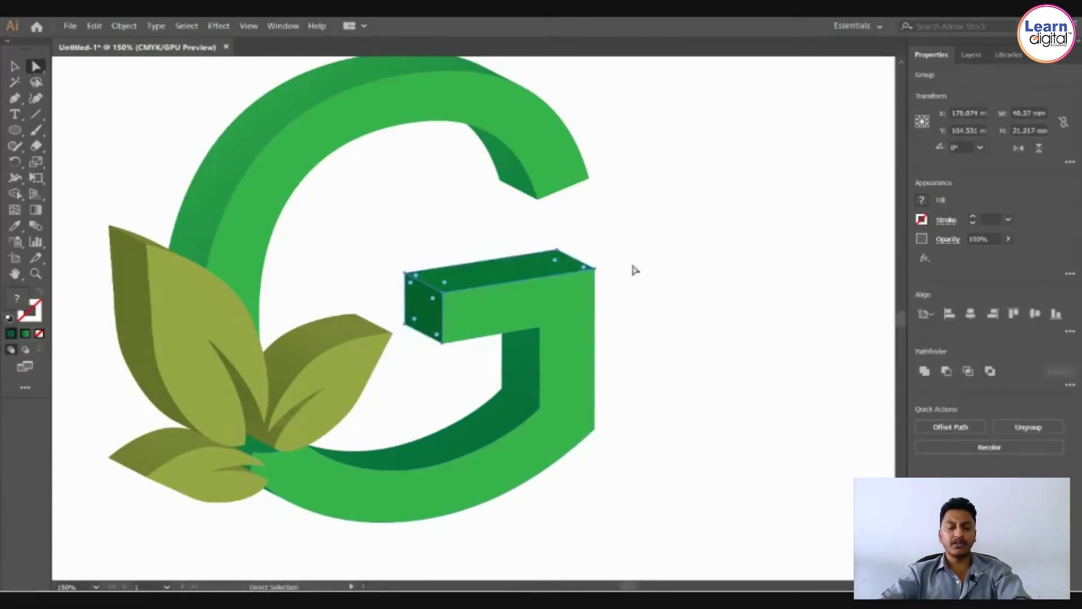
{"action": "left_click", "coordinate": [925, 372]}
{"action": "left_click", "coordinate": [707, 262]}
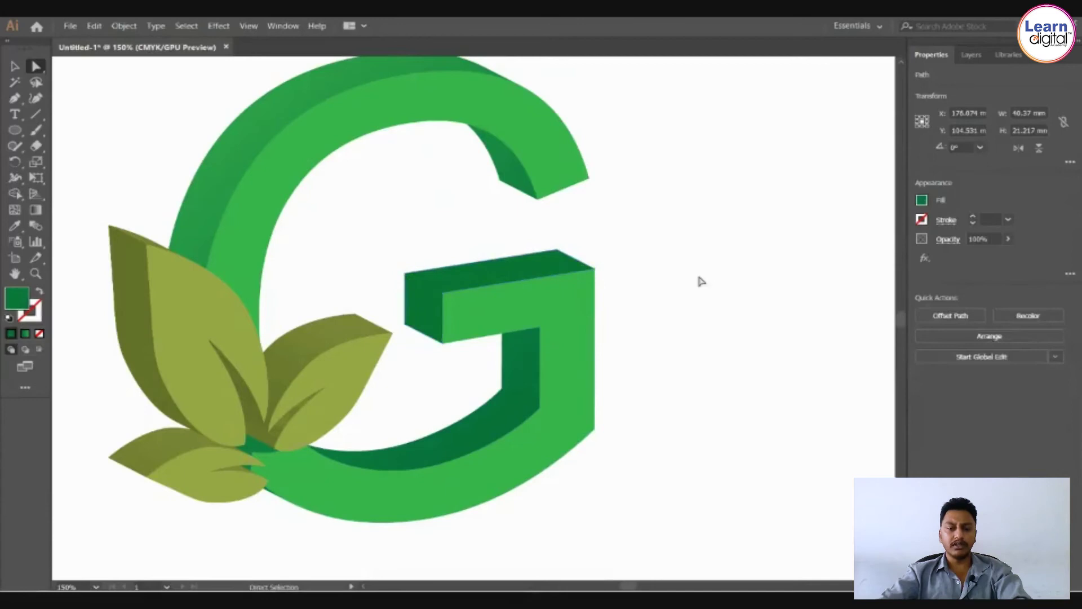
Try rounding the lower inner corners of the crossbar's united side shape and front face, and undo both roundings.
{"action": "left_click", "coordinate": [416, 297]}
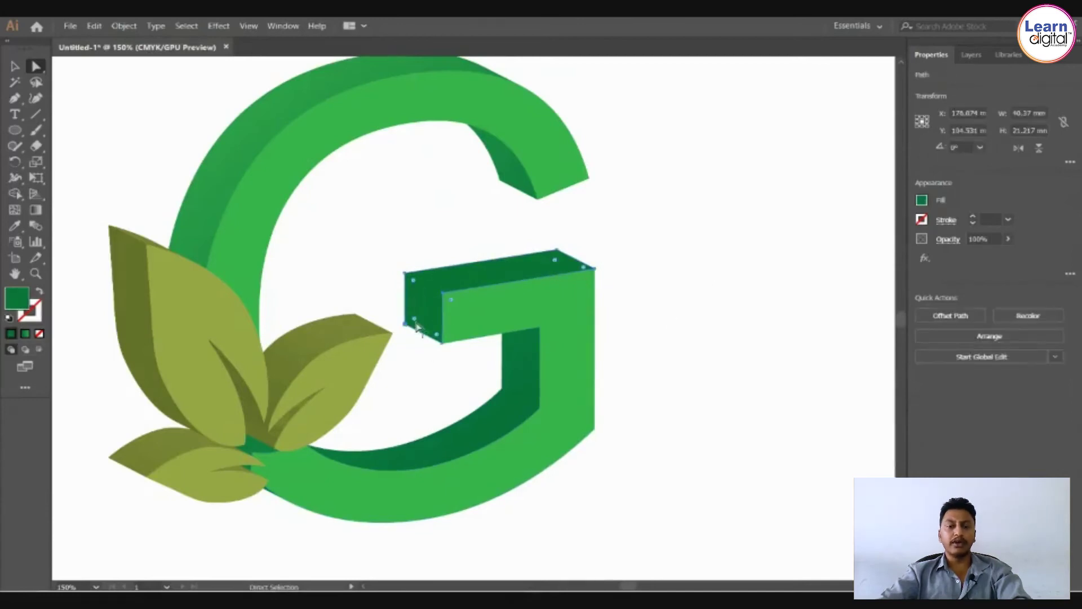
{"action": "left_click_drag", "start_coordinate": [437, 336], "coordinate": [465, 301]}
{"action": "left_click", "coordinate": [453, 341]}
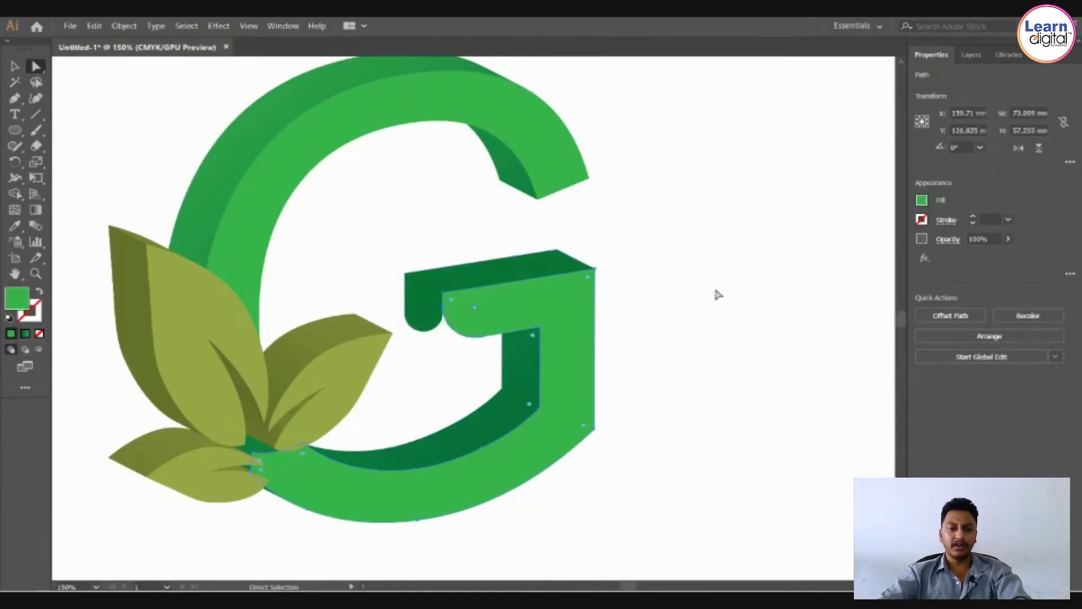
{"action": "left_click", "coordinate": [715, 291]}
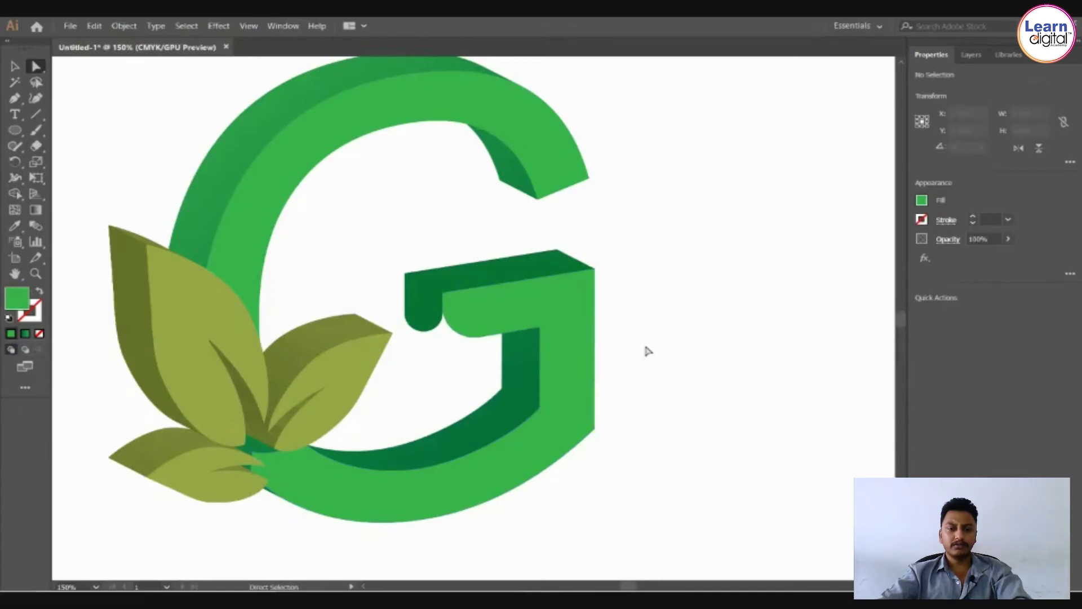
{"action": "key", "text": "ctrl+z"}
{"action": "key", "text": "ctrl+z"}
{"action": "key", "text": "ctrl+z"}
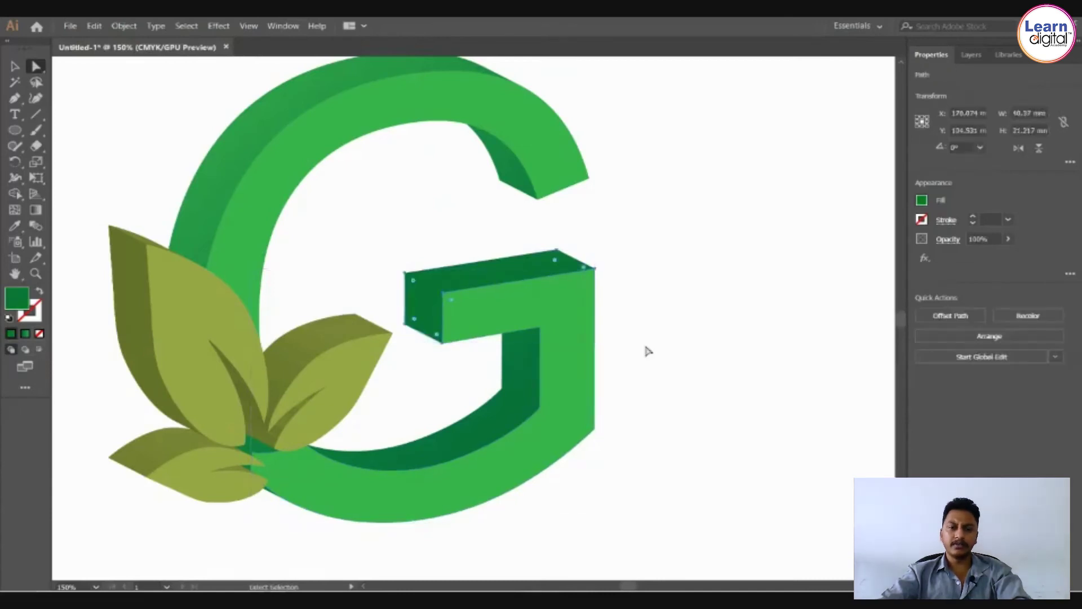
Round the upper outer corner of the G's lower front face, where the crossbar meets the vertical stem.
{"action": "left_click", "coordinate": [581, 302]}
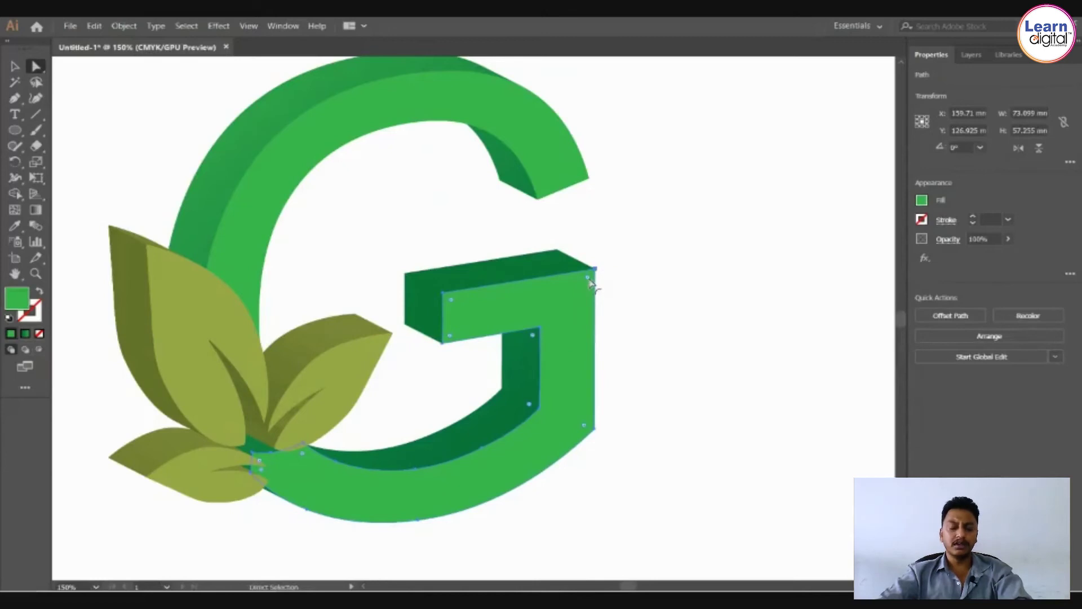
{"action": "left_click_drag", "start_coordinate": [589, 284], "coordinate": [597, 366]}
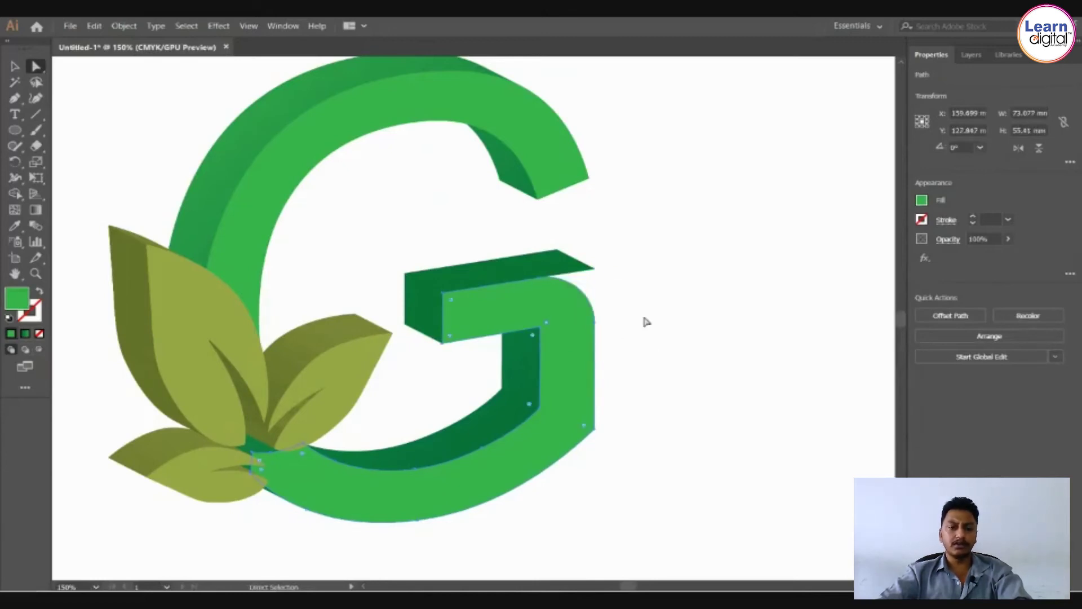
Draw a dark green triangle with the Pen tool over the gap at the rounded outer corner and send it behind the front face.
{"action": "left_click", "coordinate": [571, 275]}
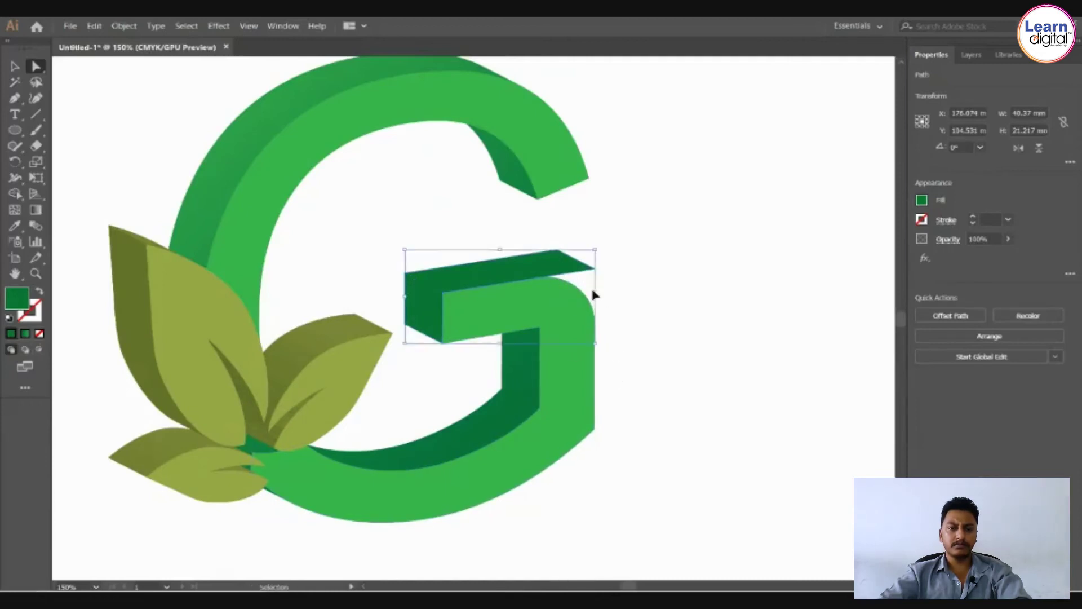
{"action": "left_click", "coordinate": [16, 99]}
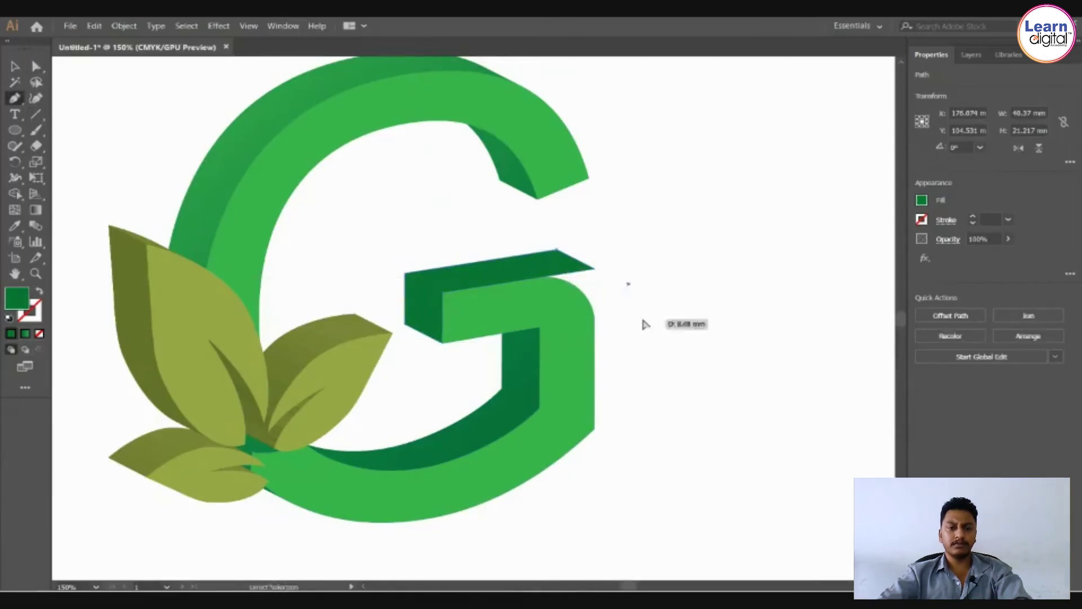
{"action": "left_click", "coordinate": [540, 270]}
{"action": "left_click", "coordinate": [576, 355]}
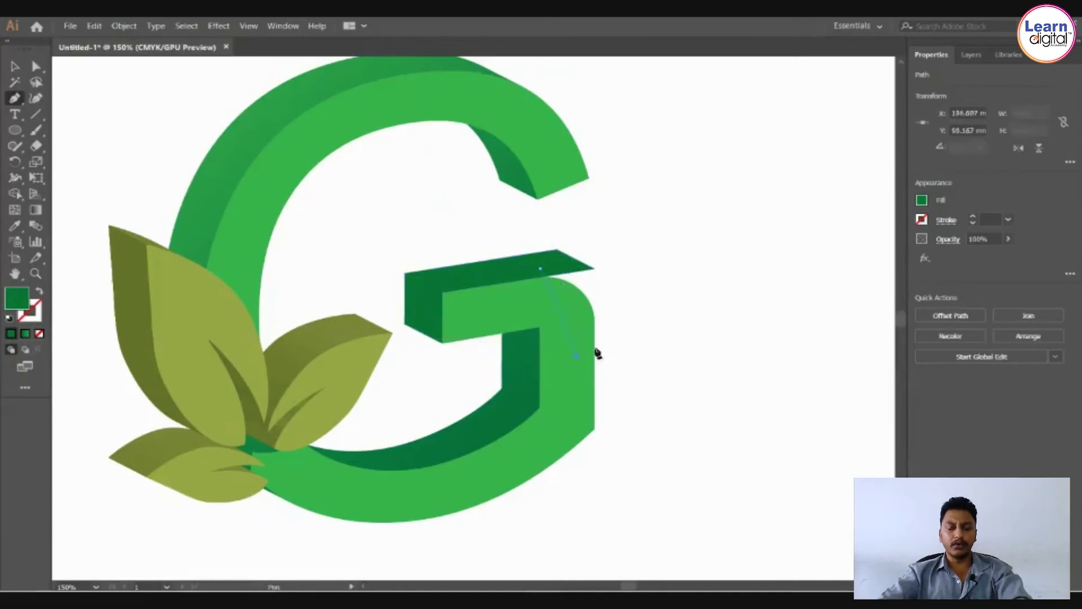
{"action": "left_click", "coordinate": [596, 271]}
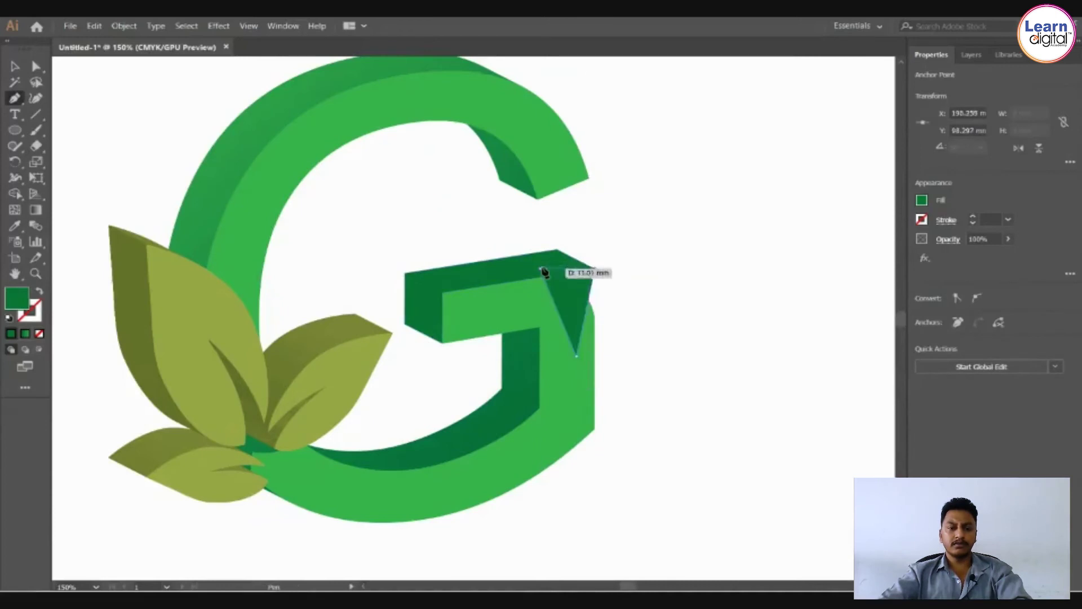
{"action": "left_click", "coordinate": [14, 66]}
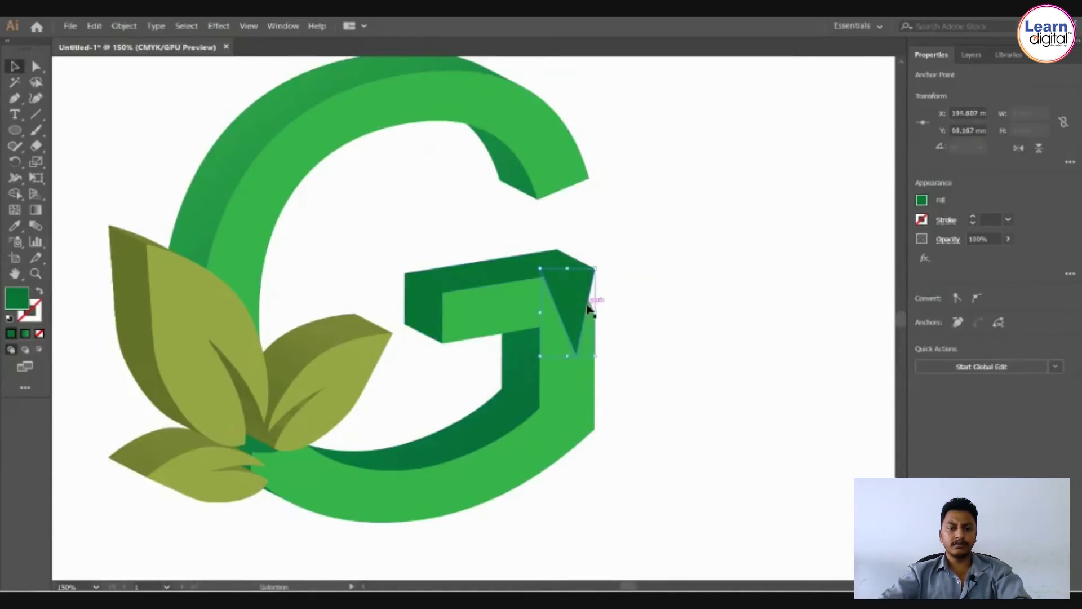
{"action": "key", "text": "ctrl+bracketleft"}
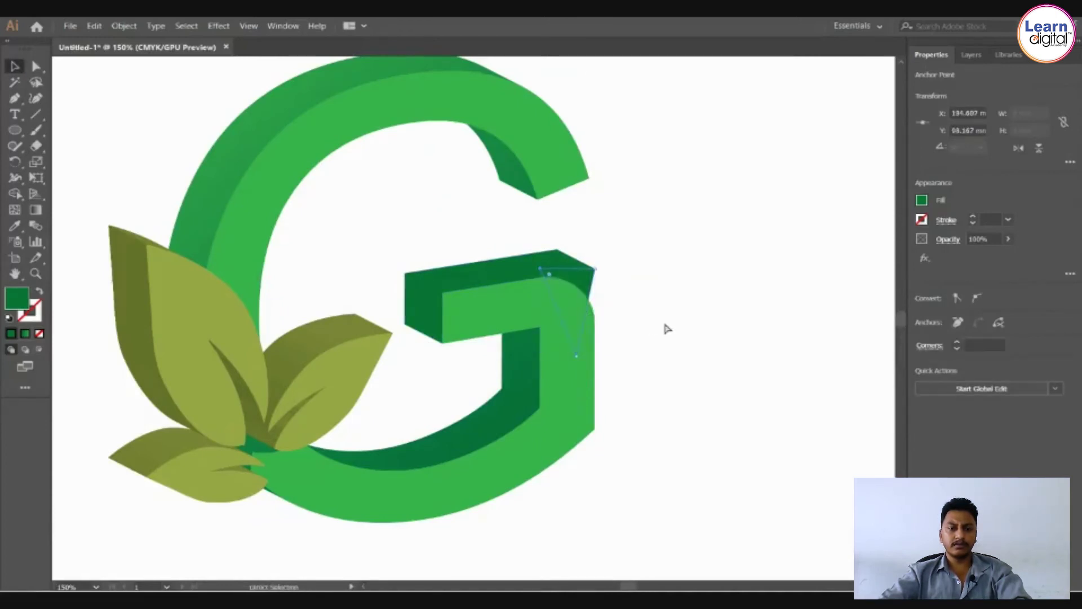
Reshape the triangle by moving its lower anchor to the stem's outer edge and its inner anchor slightly further along the crossbar.
{"action": "key", "text": "ctrl+plus"}
{"action": "left_click_drag", "start_coordinate": [637, 314], "coordinate": [627, 253]}
{"action": "left_click", "coordinate": [517, 282]}
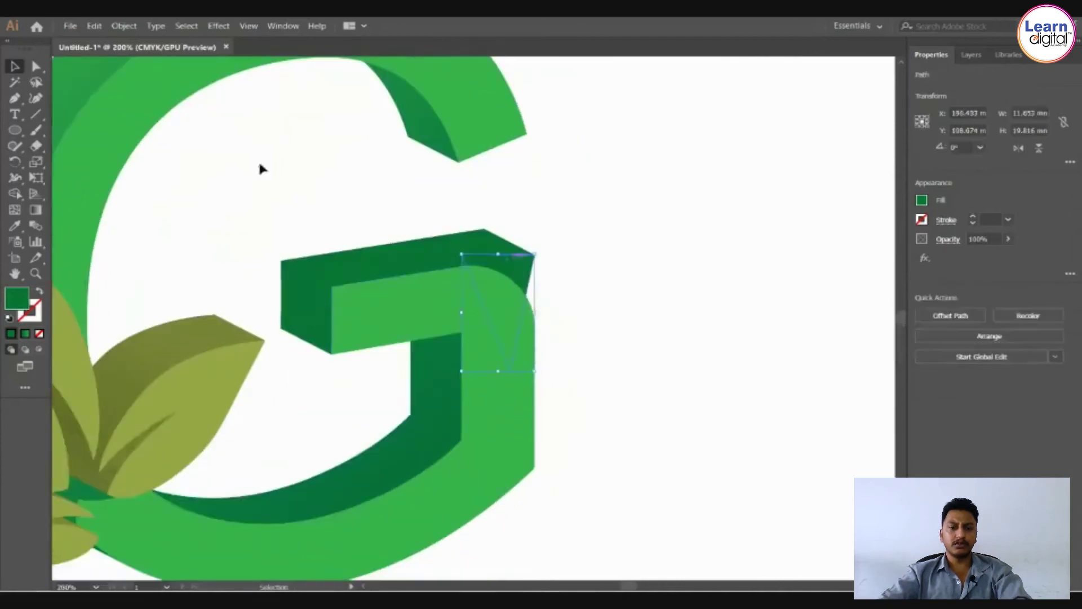
{"action": "left_click", "coordinate": [38, 67]}
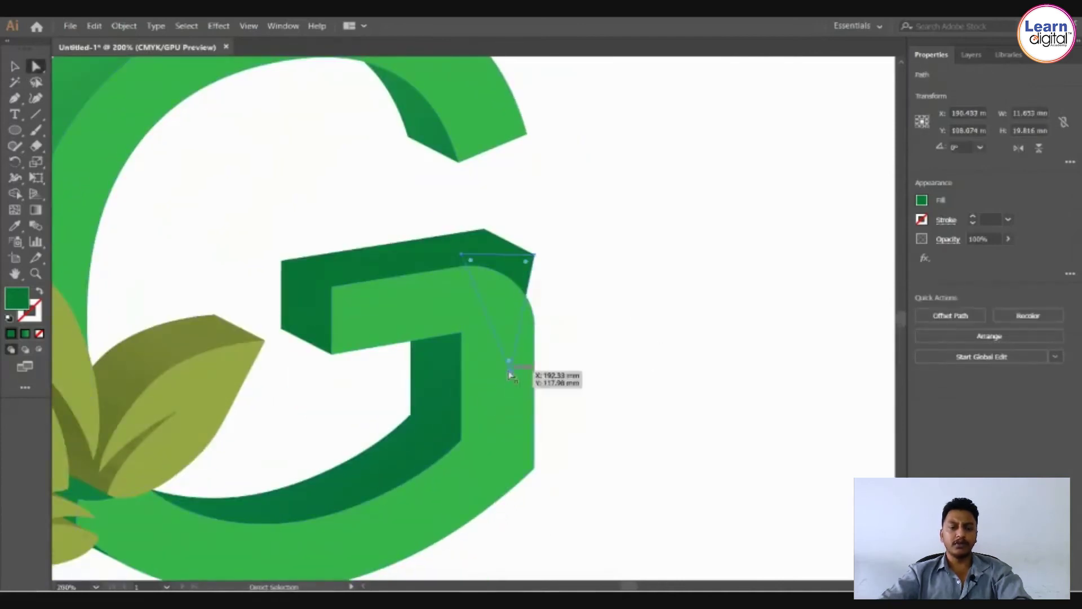
{"action": "left_click_drag", "start_coordinate": [510, 366], "coordinate": [534, 325]}
{"action": "left_click", "coordinate": [574, 307]}
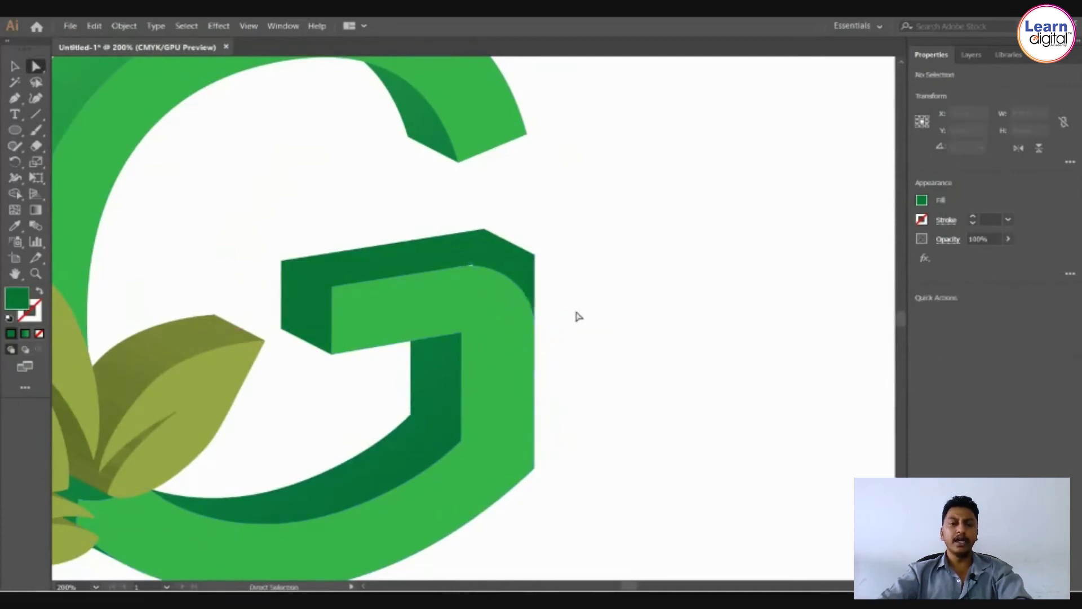
{"action": "left_click", "coordinate": [497, 264]}
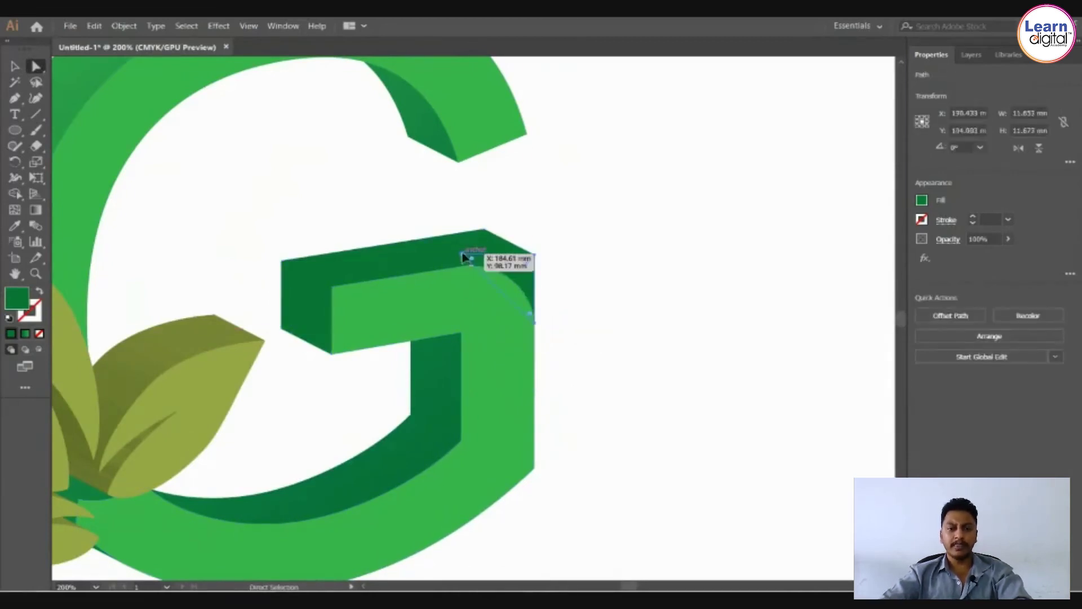
{"action": "left_click", "coordinate": [463, 258]}
{"action": "left_click_drag", "start_coordinate": [462, 258], "coordinate": [449, 258]}
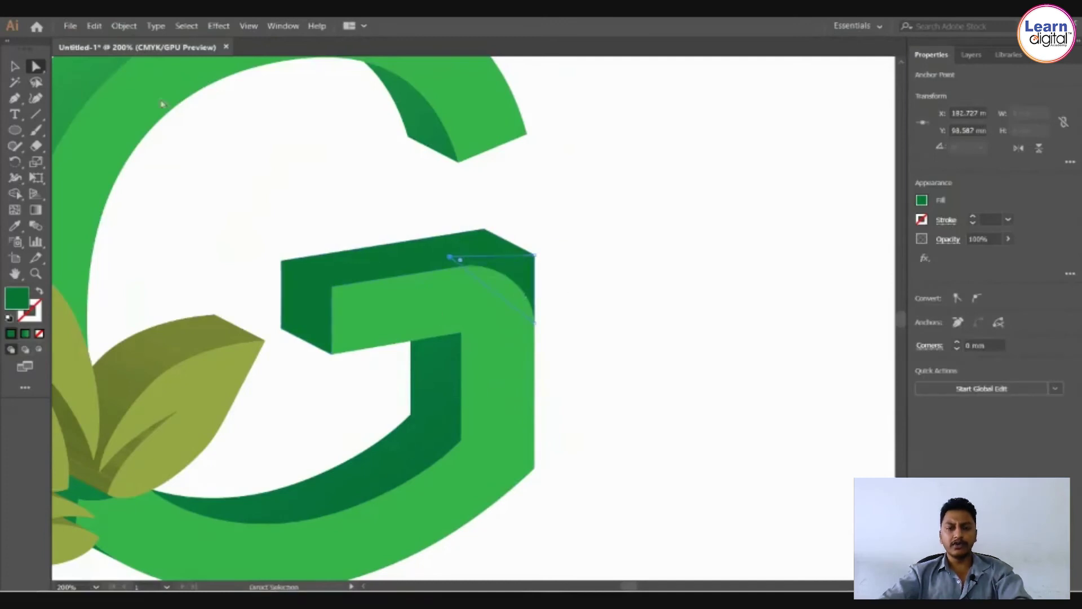
{"action": "left_click", "coordinate": [532, 261]}
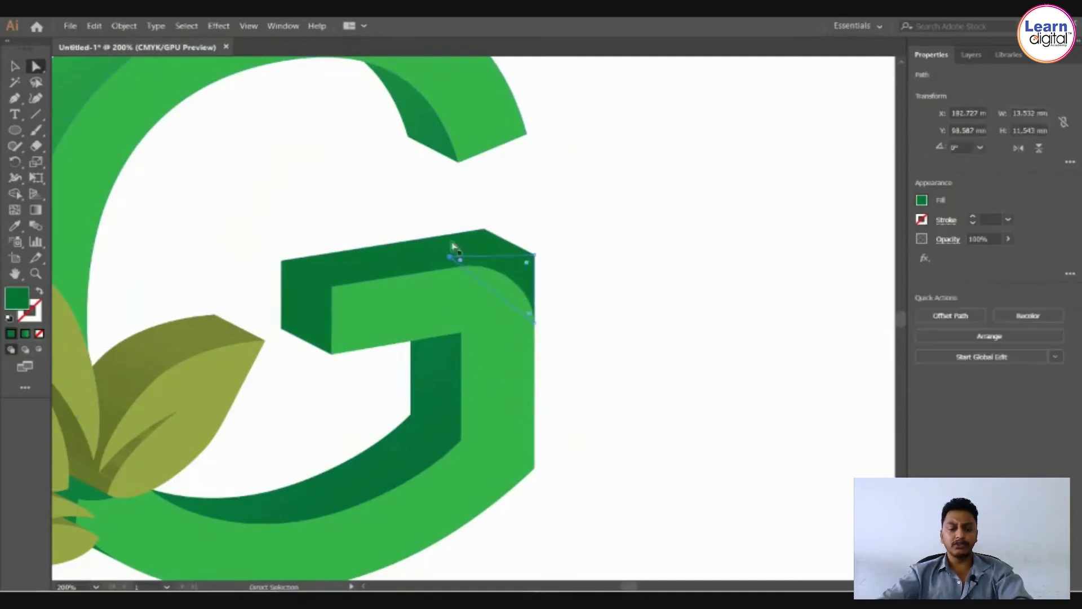
Unite the filler triangle with the crossbar's dark side shape.
{"action": "left_click", "coordinate": [15, 66]}
{"action": "left_click", "coordinate": [504, 250], "text": "shift"}
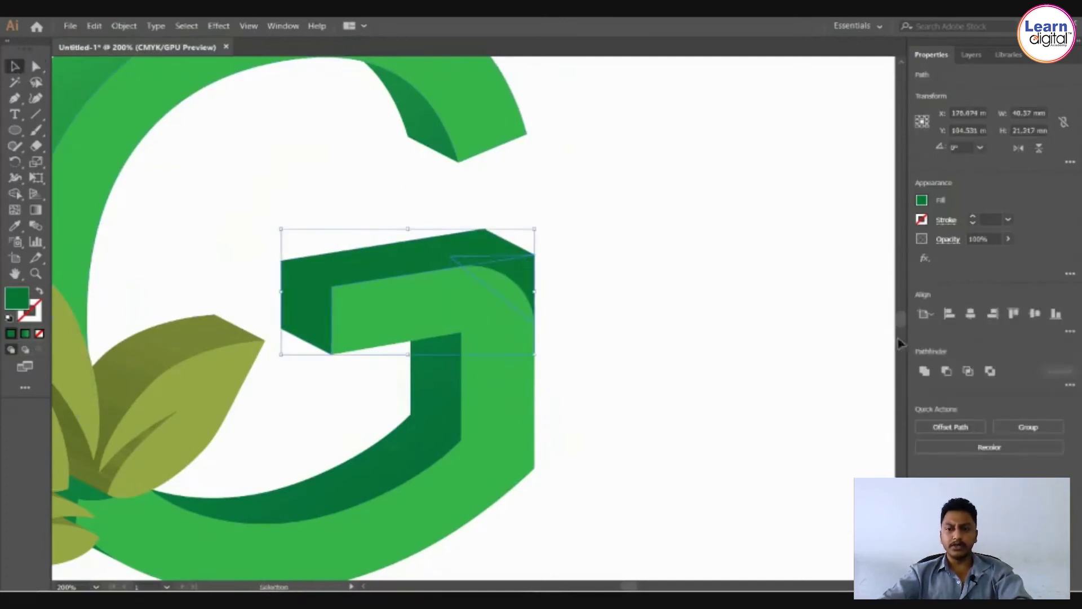
{"action": "left_click", "coordinate": [925, 371]}
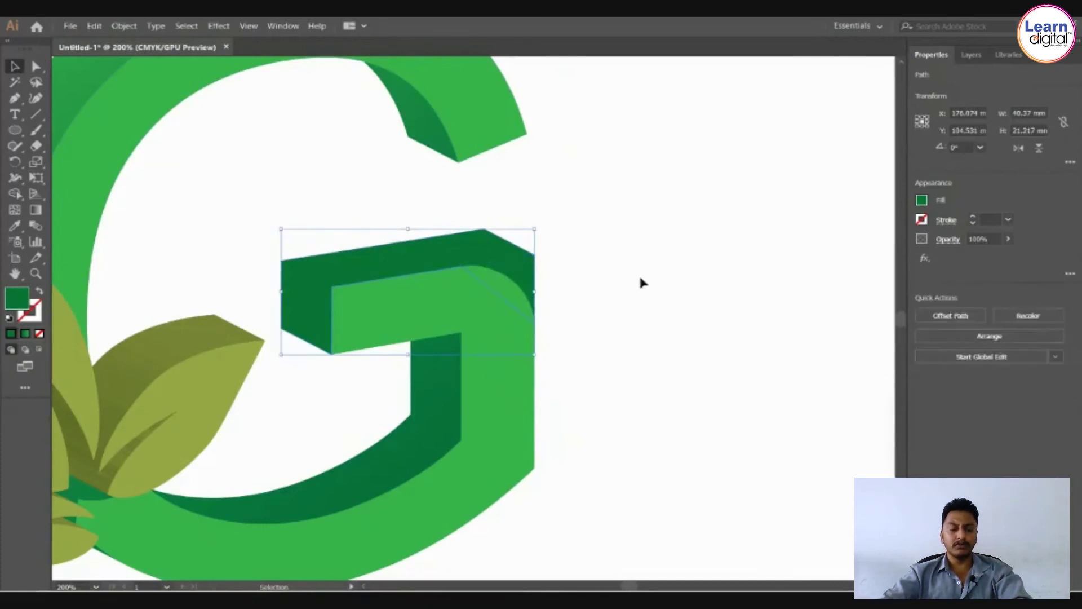
{"action": "left_click", "coordinate": [638, 273]}
Round the outer corners of the crossbar's united dark shape to follow the curve of the front face.
{"action": "left_click", "coordinate": [530, 279]}
{"action": "left_click", "coordinate": [36, 67]}
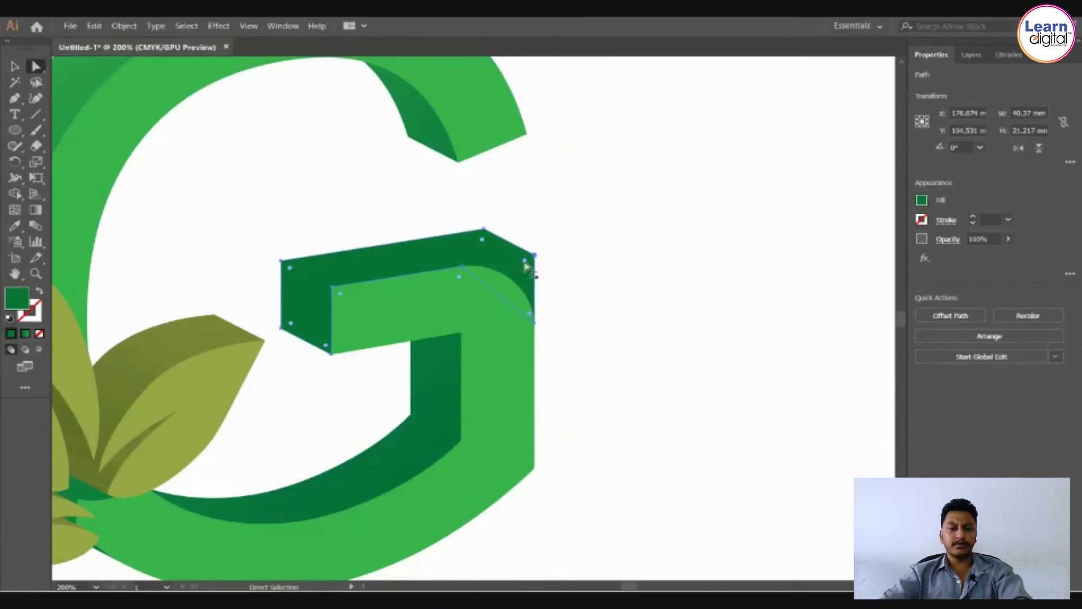
{"action": "left_click_drag", "start_coordinate": [524, 266], "coordinate": [412, 286]}
{"action": "left_click", "coordinate": [654, 279]}
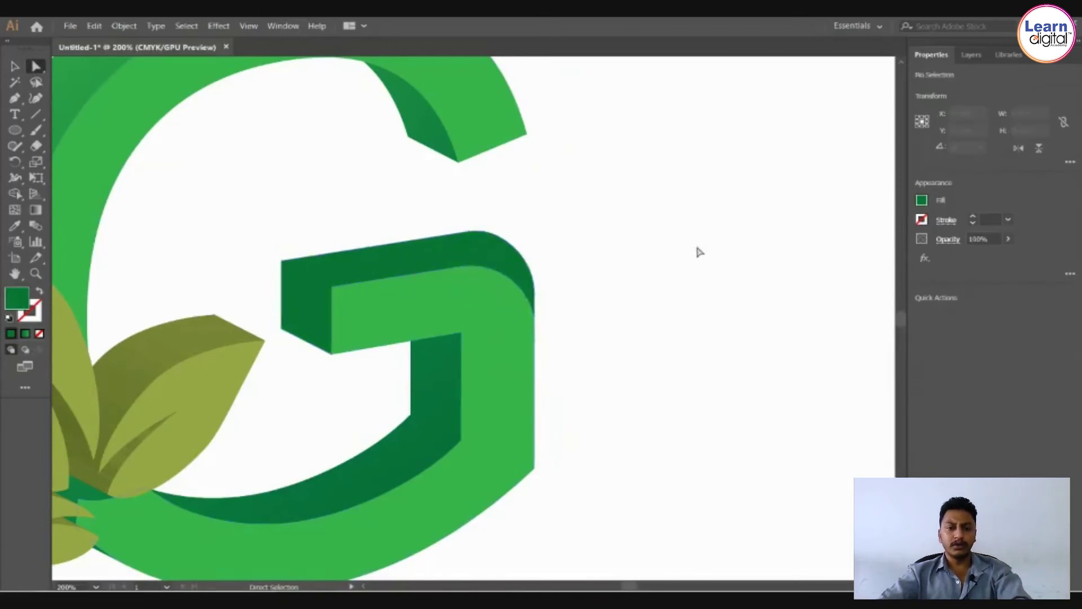
{"action": "left_click", "coordinate": [14, 66]}
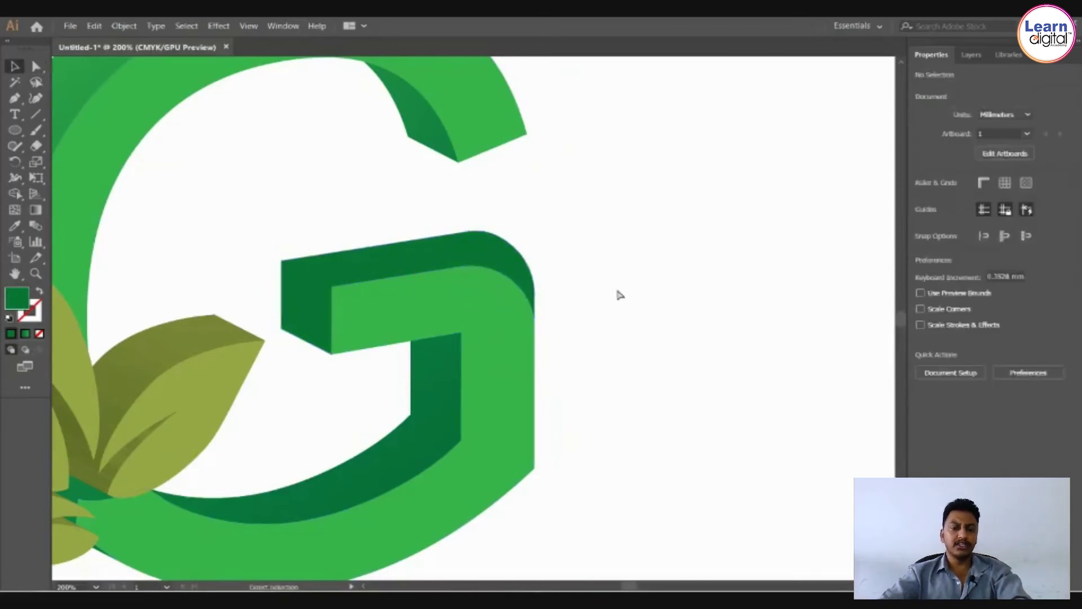
Undo the outer corner rounding and the filler triangle, restoring the crossbar's sharp outer corner.
{"action": "scroll", "coordinate": [616, 286], "scroll_direction": "down", "scroll_amount": 1}
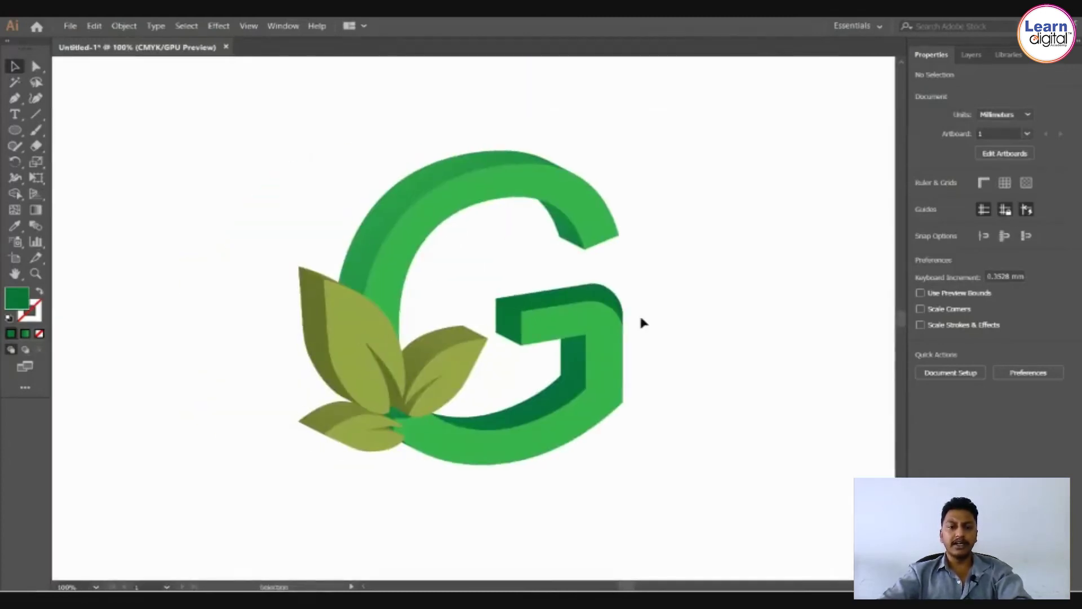
{"action": "key", "text": "a"}
{"action": "left_click", "coordinate": [619, 307]}
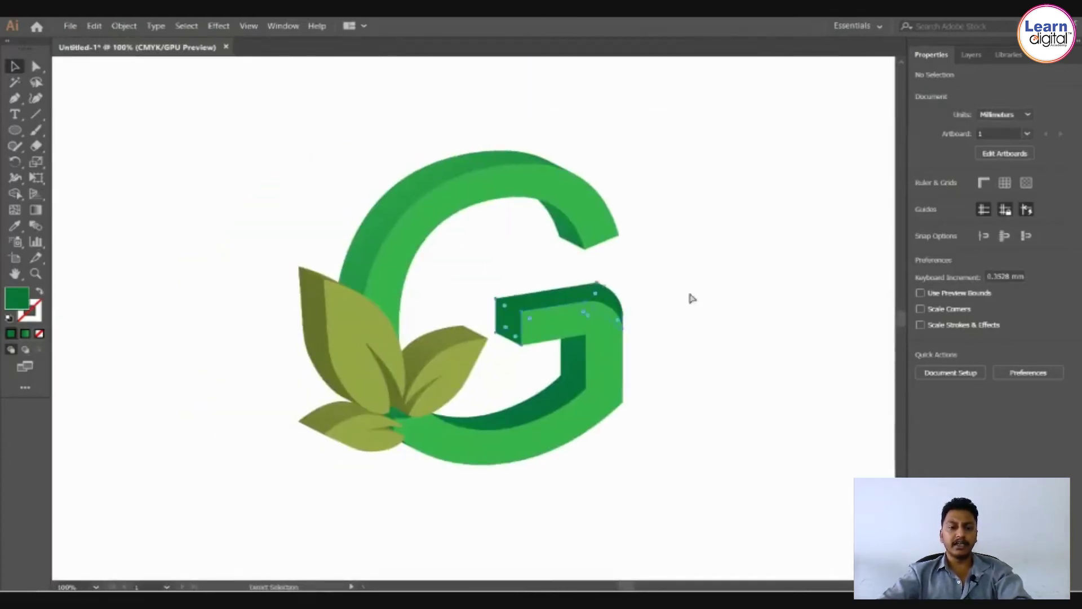
{"action": "left_click", "coordinate": [646, 304]}
{"action": "left_click_drag", "start_coordinate": [655, 309], "coordinate": [728, 330]}
{"action": "key", "text": "ctrl+z"}
{"action": "key", "text": "ctrl+z"}
{"action": "key", "text": "ctrl+z"}
{"action": "key", "text": "ctrl+z"}
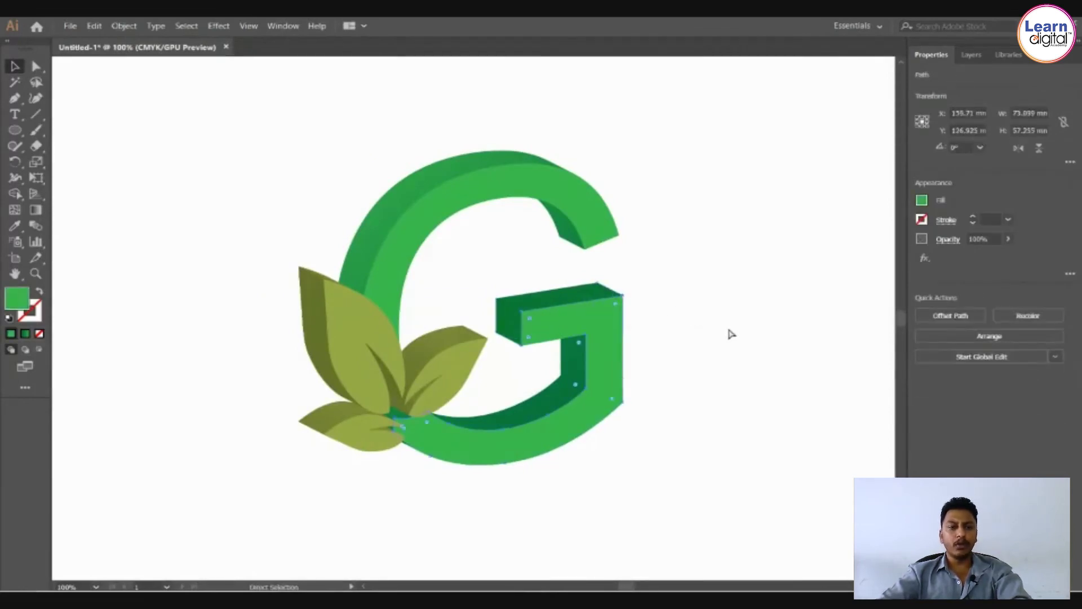
{"action": "left_click", "coordinate": [732, 331]}
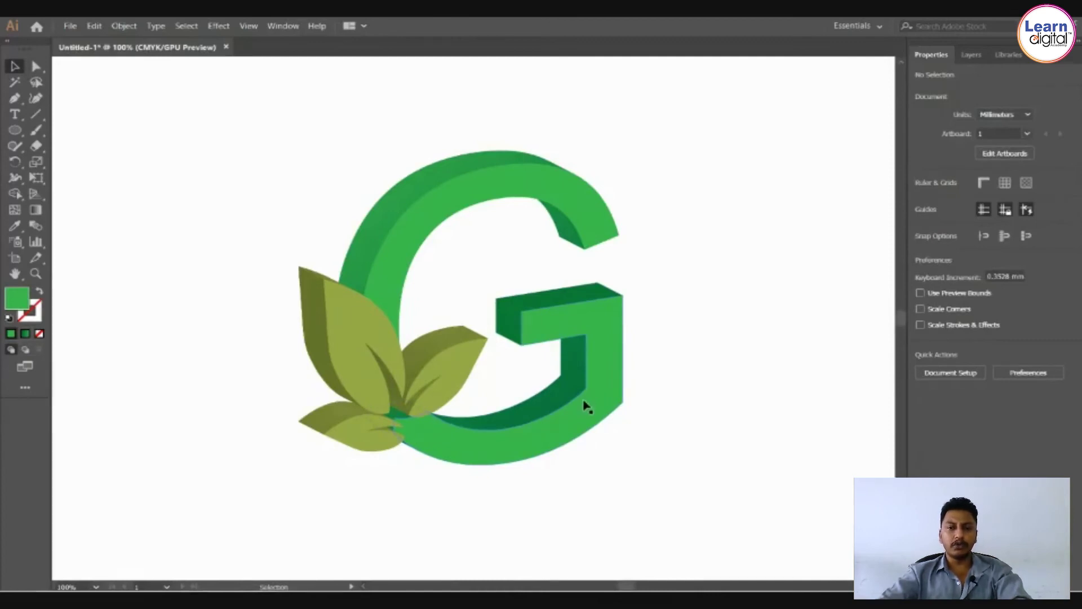
Draw an open curved path about 35 mm wide along the inner lower edge of the G's front face.
{"action": "key", "text": "ctrl+plus"}
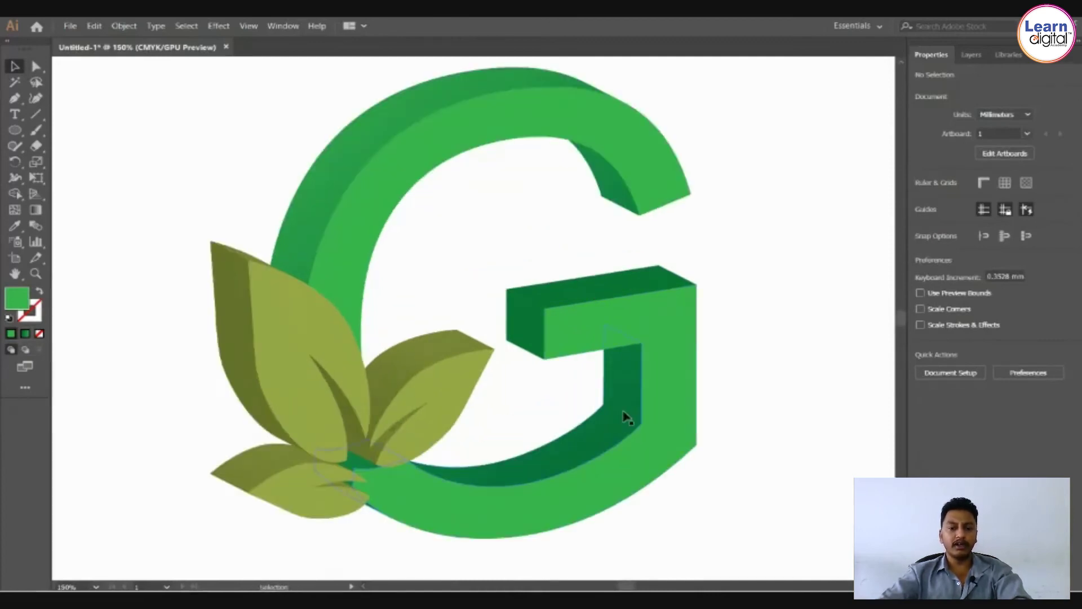
{"action": "key", "text": "p"}
{"action": "scroll", "coordinate": [618, 415], "scroll_direction": "down", "scroll_amount": 3}
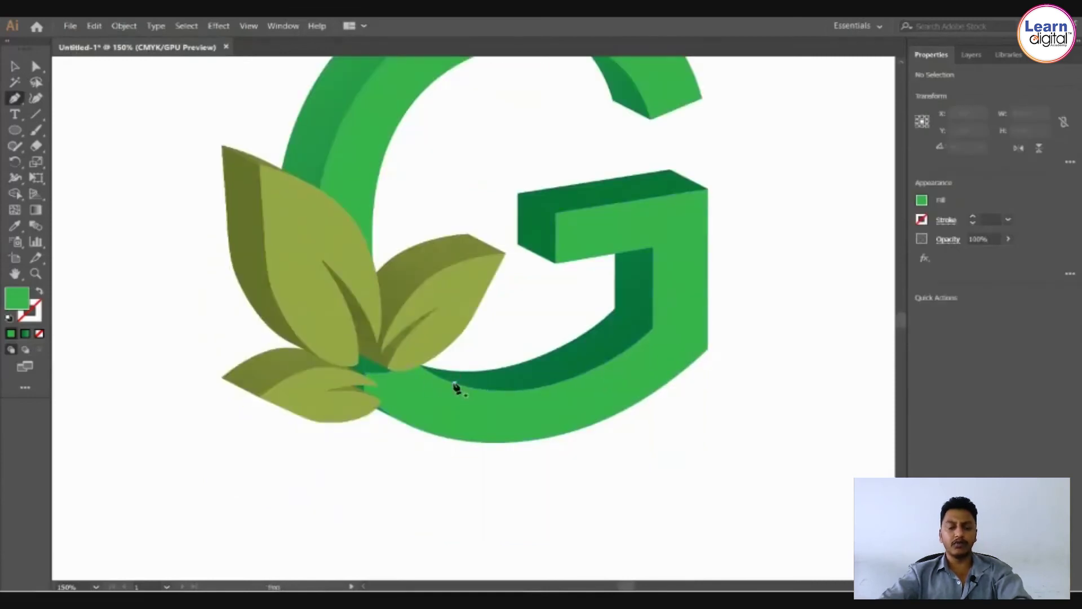
{"action": "left_click", "coordinate": [457, 388]}
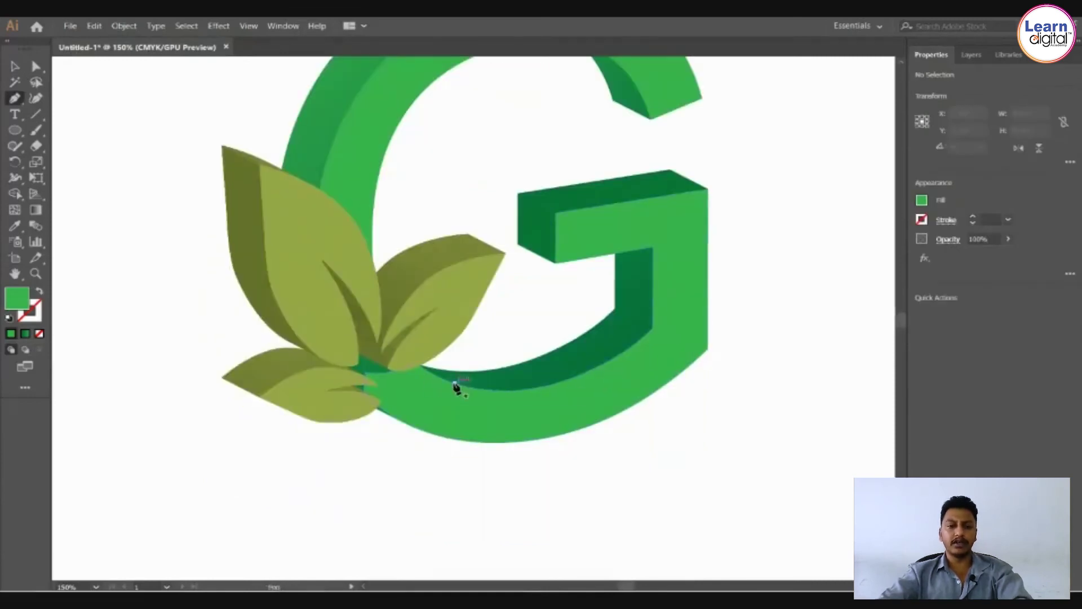
{"action": "left_click", "coordinate": [620, 361]}
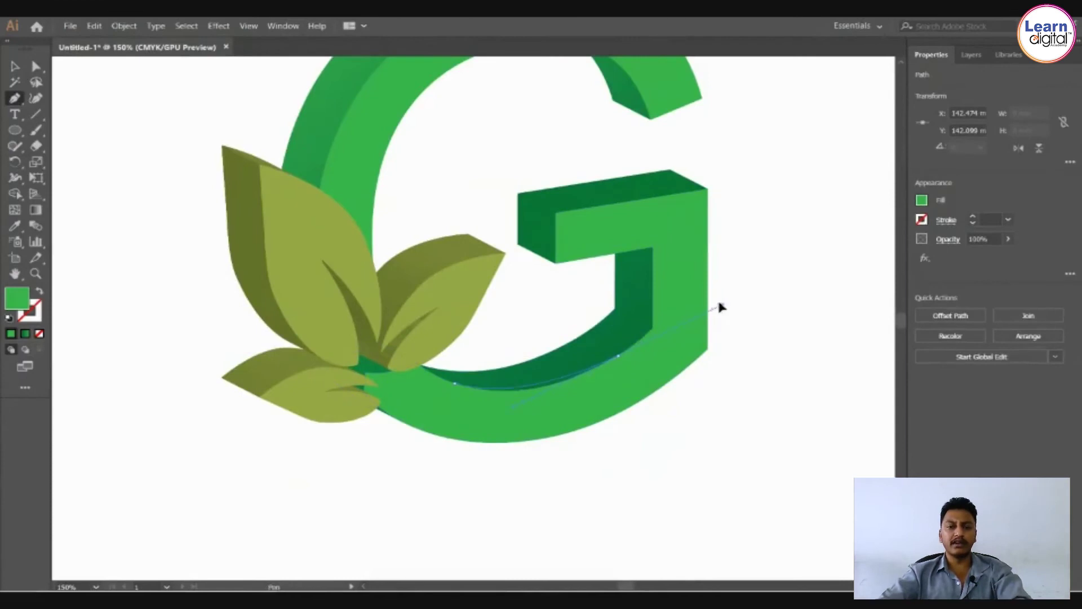
{"action": "left_click_drag", "start_coordinate": [709, 295], "coordinate": [708, 298]}
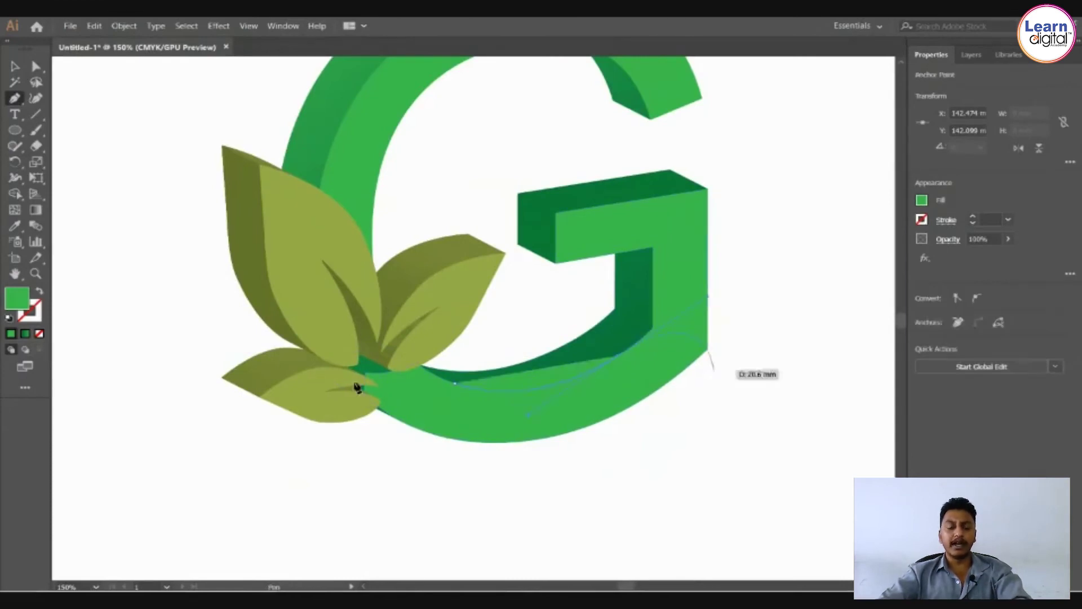
Swap the curve's fill and stroke, and colour the stroke white.
{"action": "left_click", "coordinate": [15, 66]}
{"action": "left_click", "coordinate": [40, 290]}
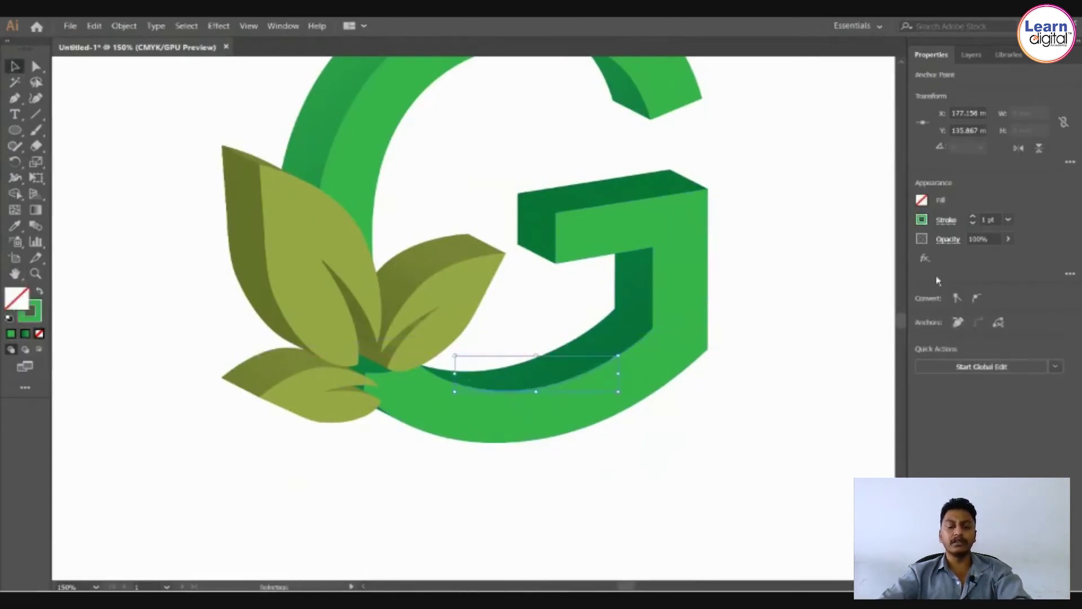
{"action": "left_click", "coordinate": [923, 222]}
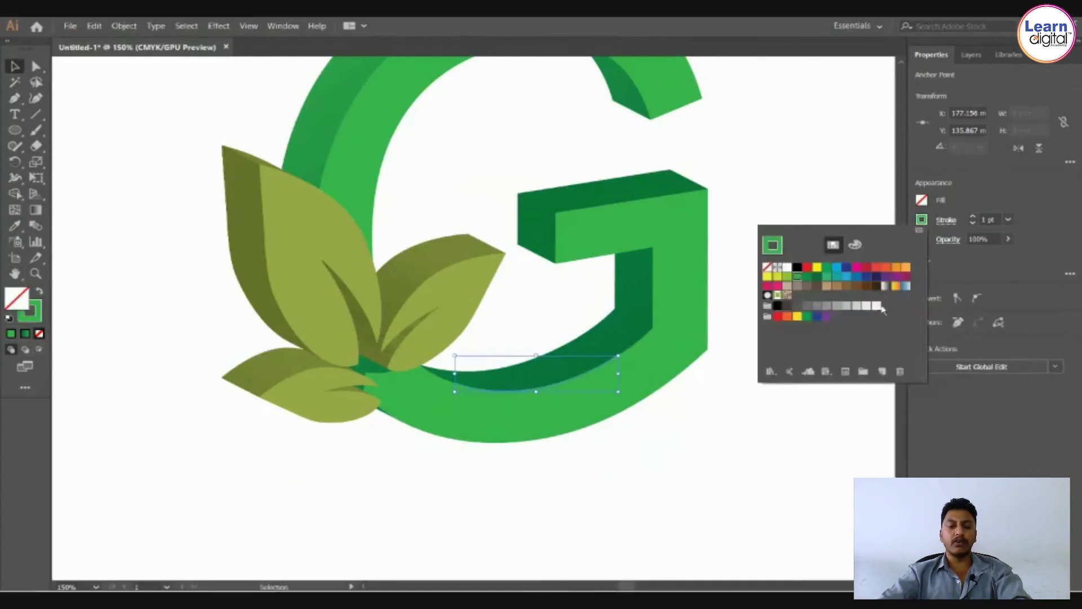
{"action": "left_click", "coordinate": [675, 452]}
{"action": "left_click", "coordinate": [679, 452]}
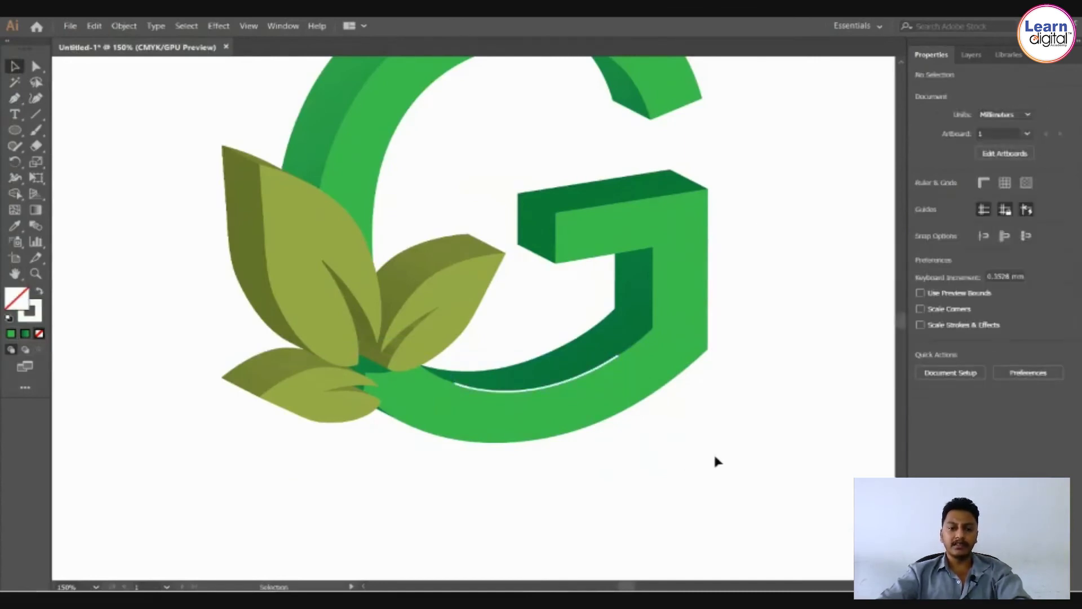
Apply the width profile tapered at both ends to the lower white highlight.
{"action": "left_click", "coordinate": [547, 393]}
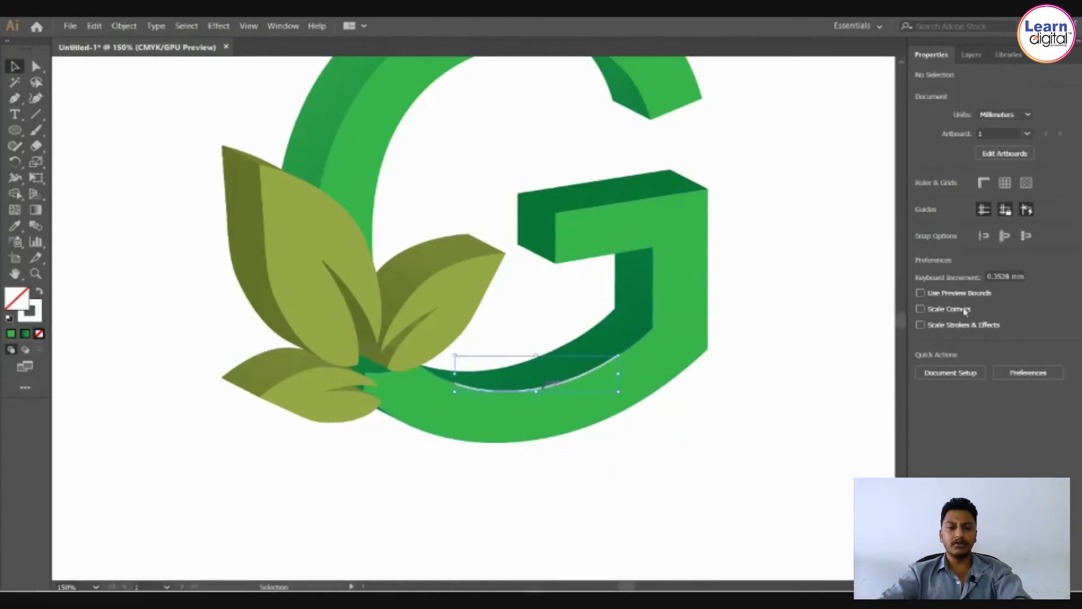
{"action": "left_click", "coordinate": [946, 220]}
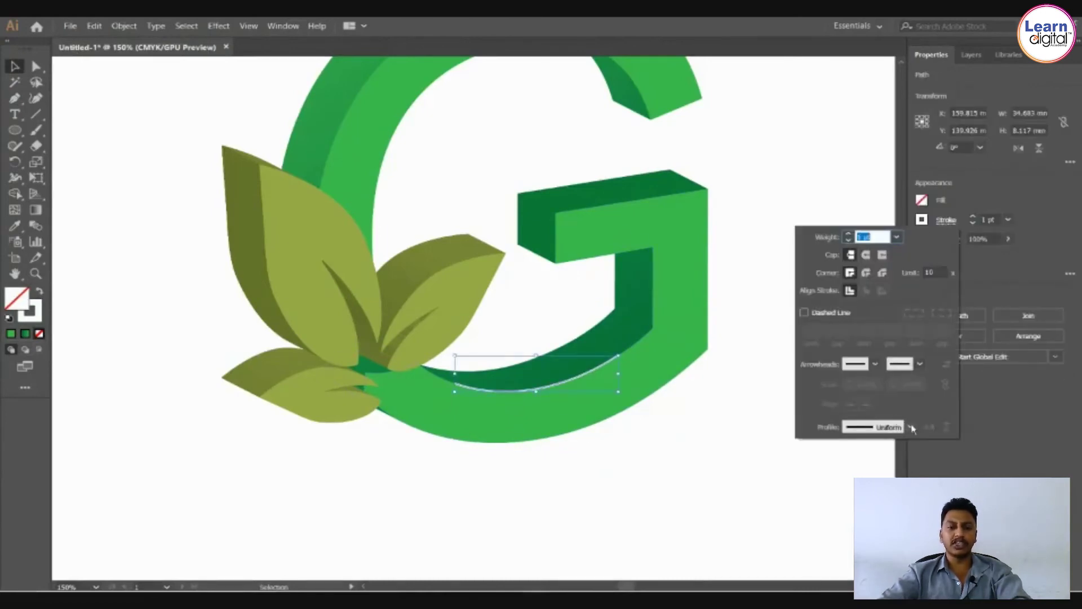
{"action": "left_click", "coordinate": [912, 428]}
{"action": "left_click", "coordinate": [864, 294]}
{"action": "left_click", "coordinate": [660, 474]}
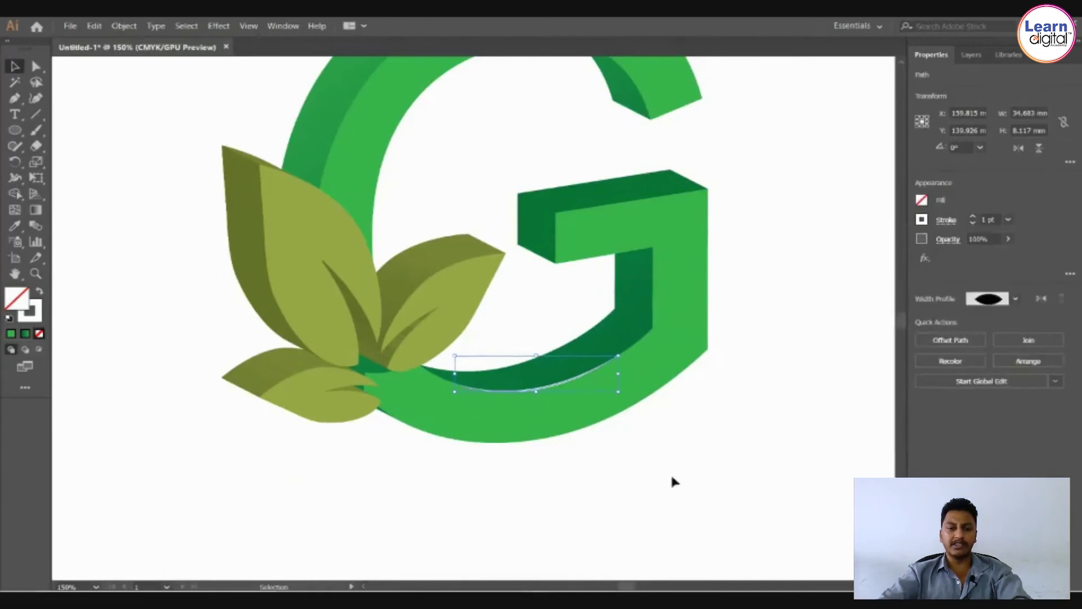
{"action": "left_click", "coordinate": [711, 469]}
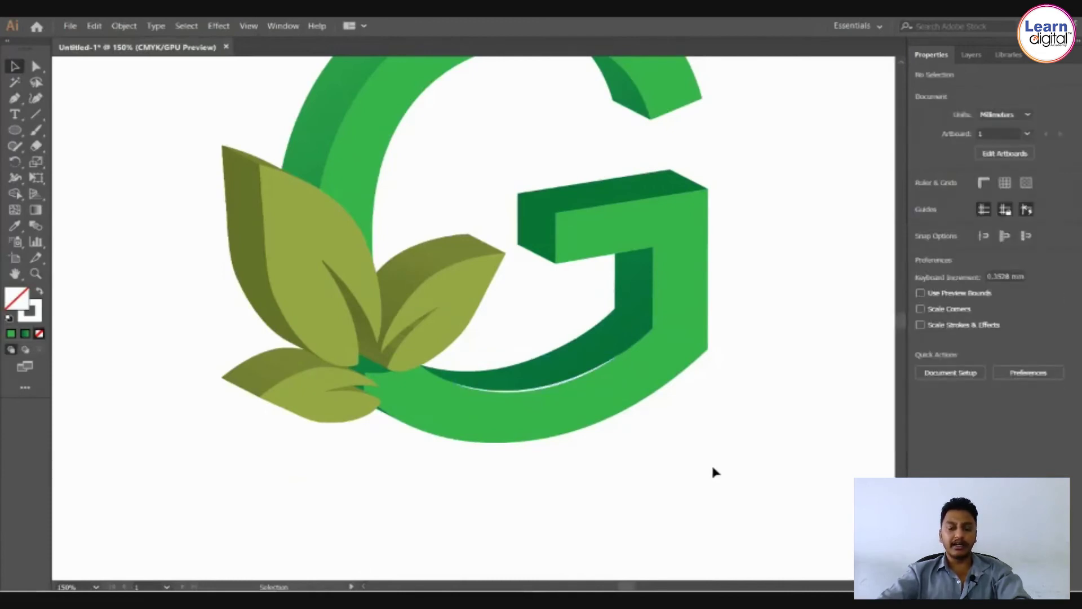
Set the lower white highlight's stroke weight to 2 pt.
{"action": "key", "text": "ctrl+minus"}
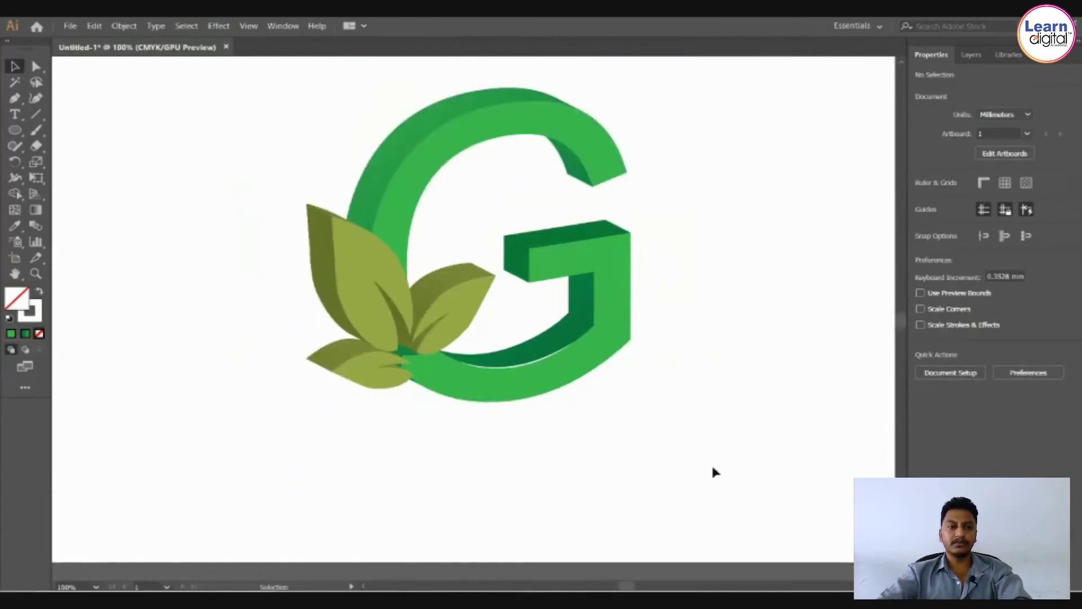
{"action": "left_click", "coordinate": [532, 364]}
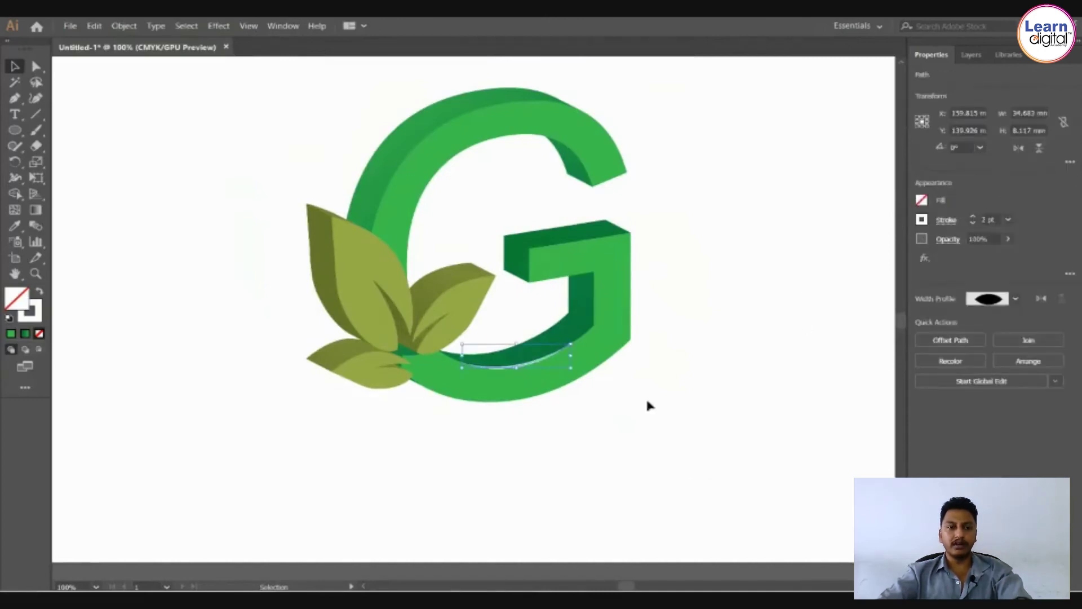
{"action": "left_click", "coordinate": [664, 407]}
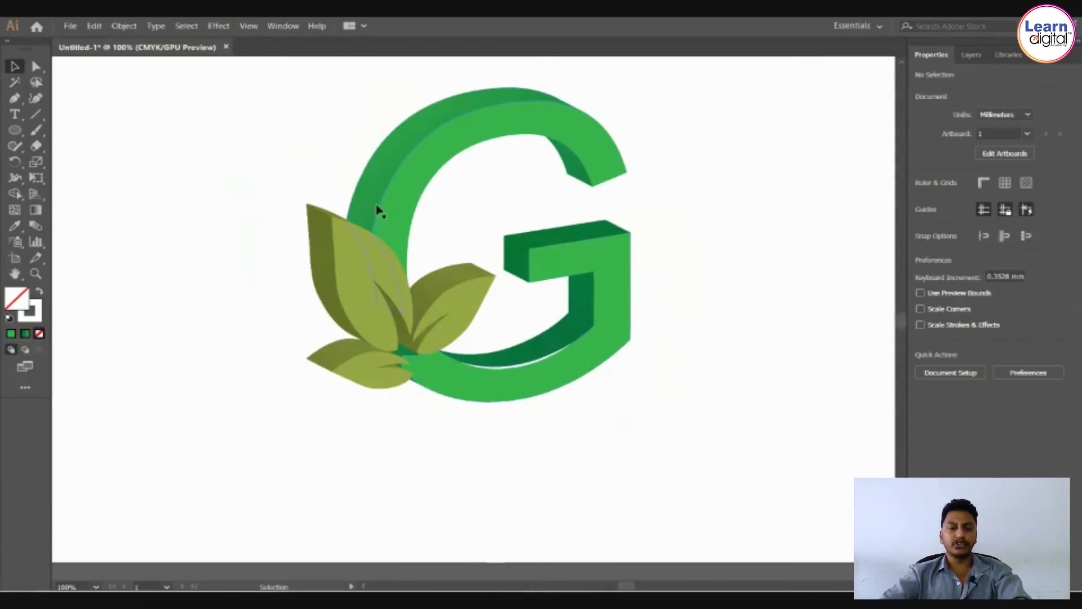
{"action": "left_click", "coordinate": [434, 176]}
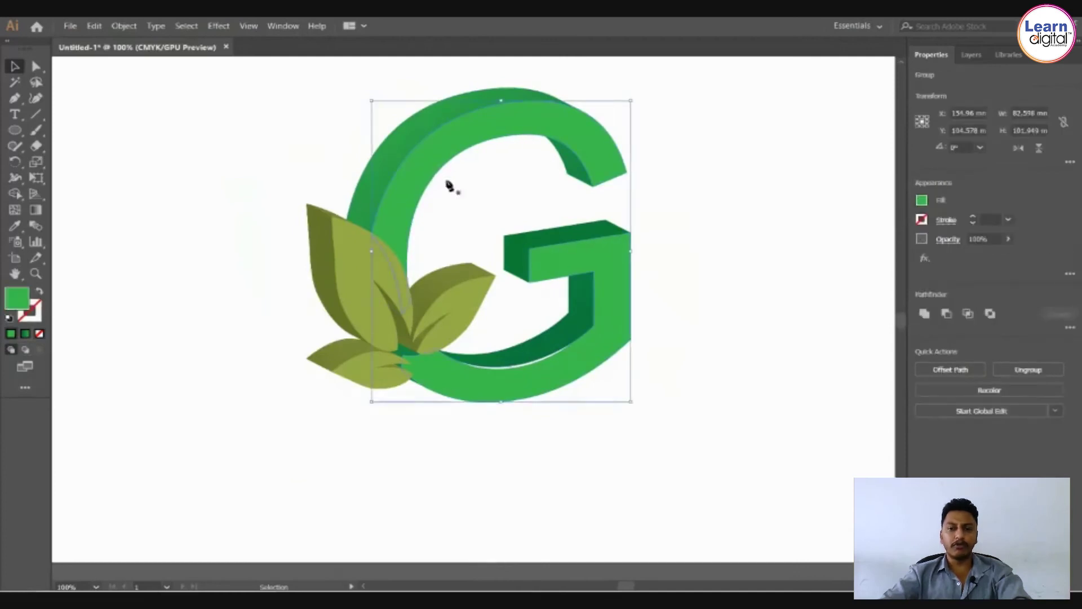
{"action": "key", "text": "p"}
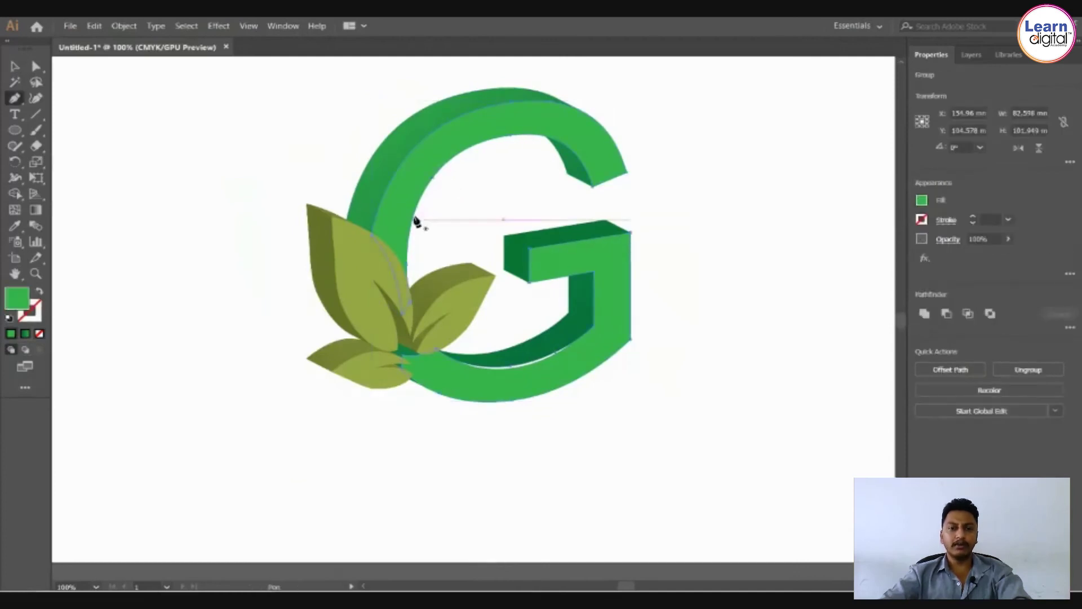
{"action": "left_click", "coordinate": [388, 188]}
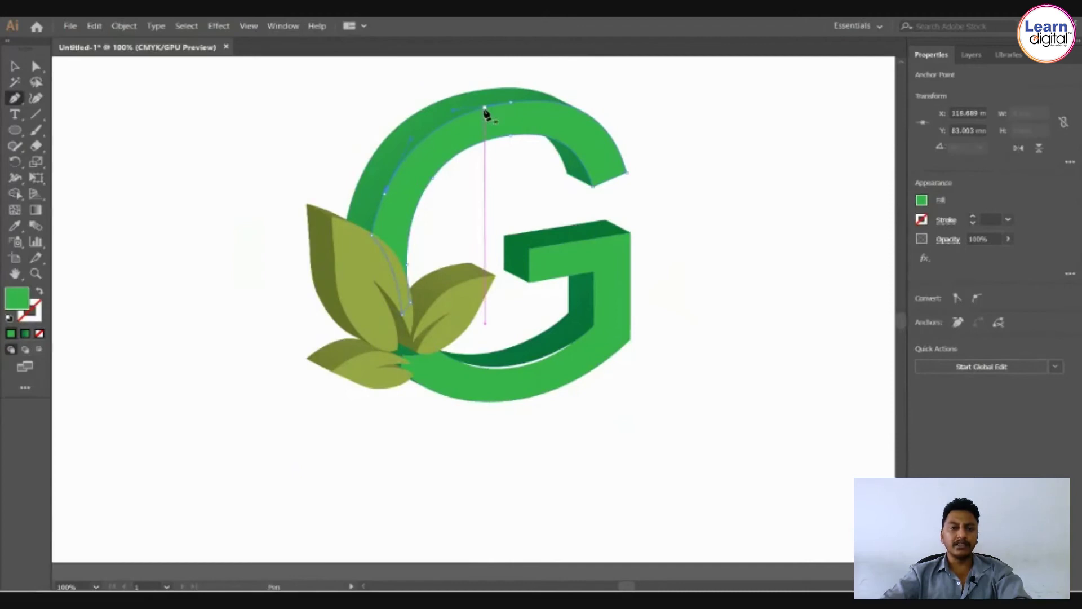
{"action": "key", "text": "ctrl+z"}
{"action": "key", "text": "ctrl+z"}
{"action": "left_click", "coordinate": [16, 66]}
{"action": "left_click", "coordinate": [155, 74]}
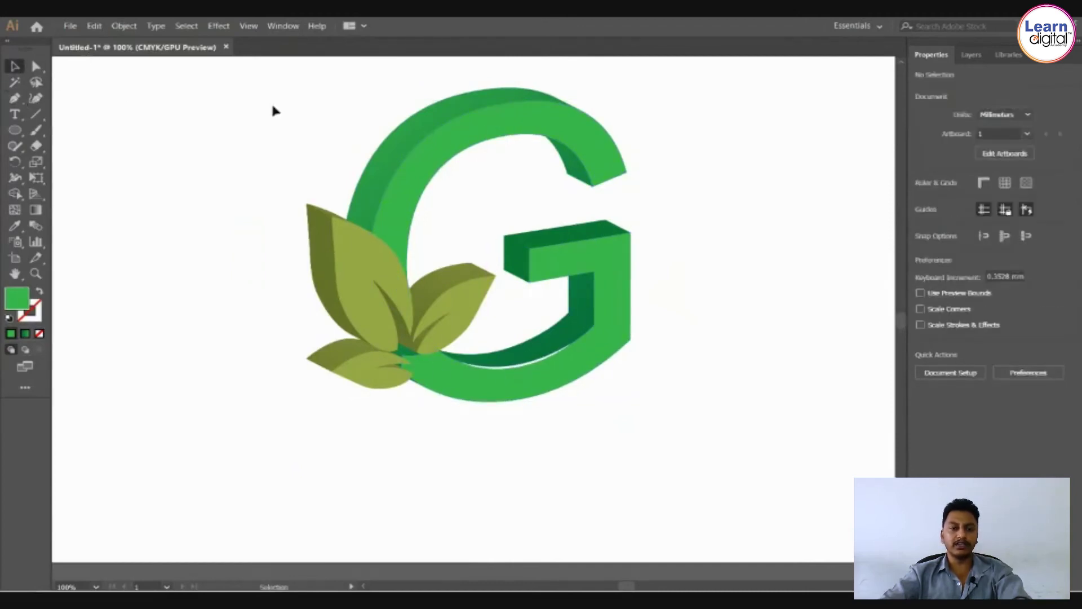
Draw an open curve about 28 mm wide along the upper outer edge of the G's front face.
{"action": "left_click", "coordinate": [14, 98]}
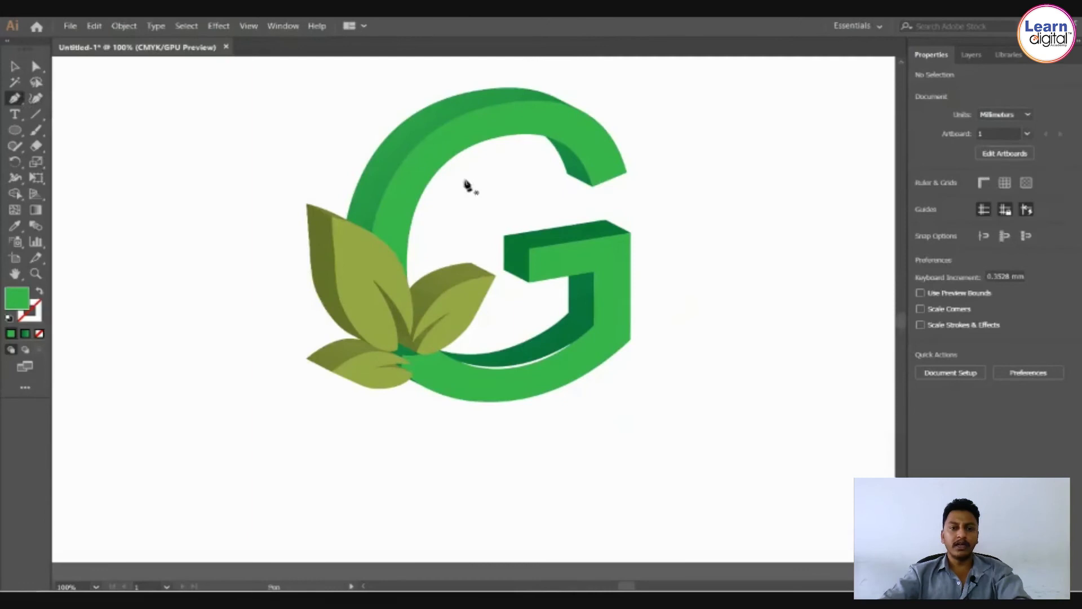
{"action": "left_click", "coordinate": [406, 171]}
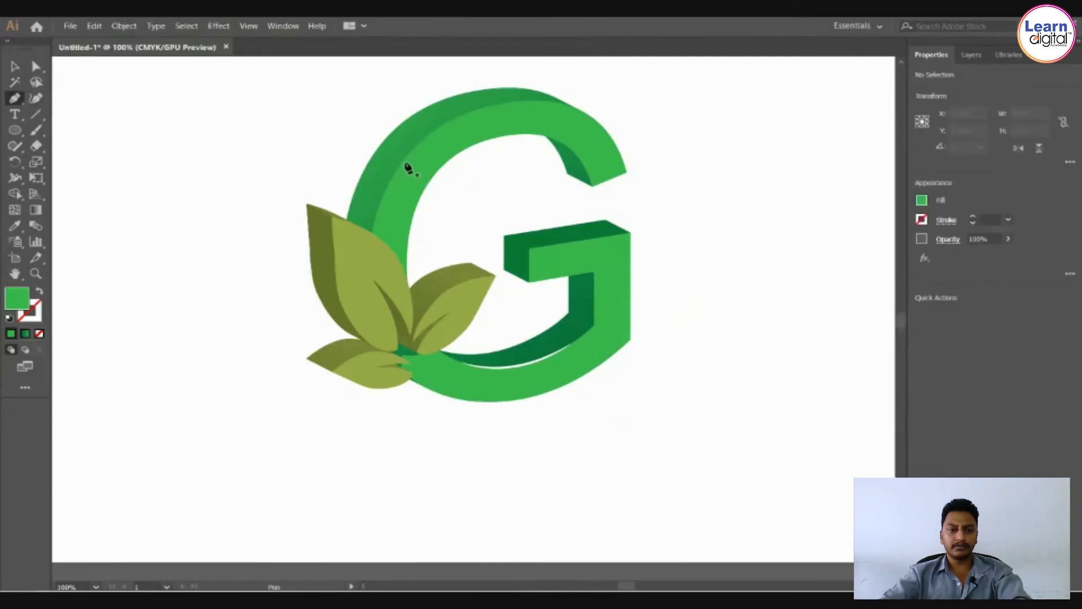
{"action": "left_click", "coordinate": [493, 114]}
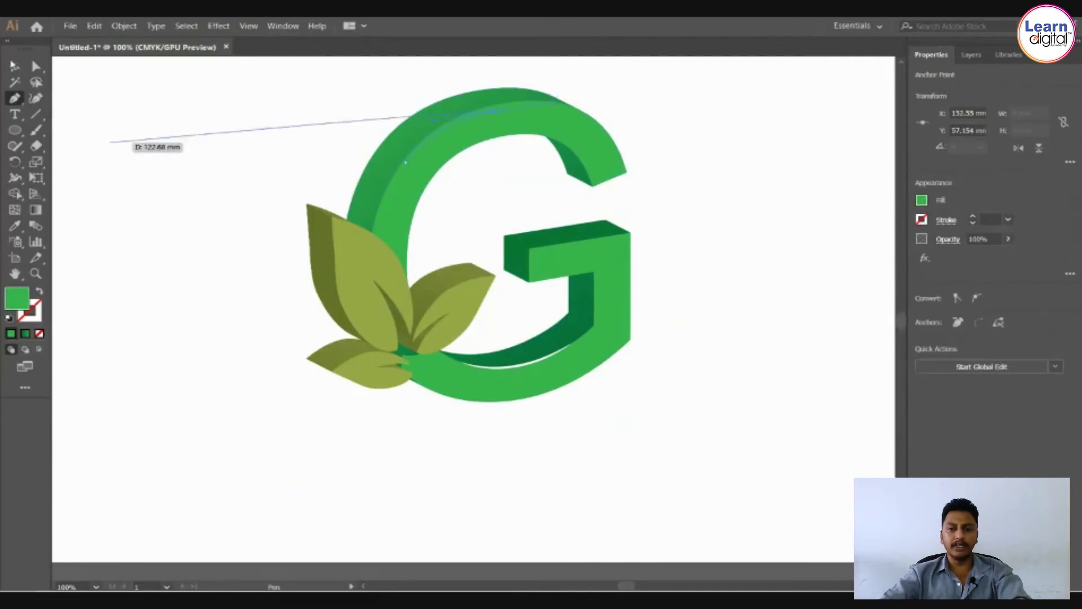
Swap the upper curve's fill and stroke, and copy the lower highlight's white 2 pt stroke onto it with the Eyedropper.
{"action": "left_click", "coordinate": [15, 66]}
{"action": "left_click", "coordinate": [41, 293]}
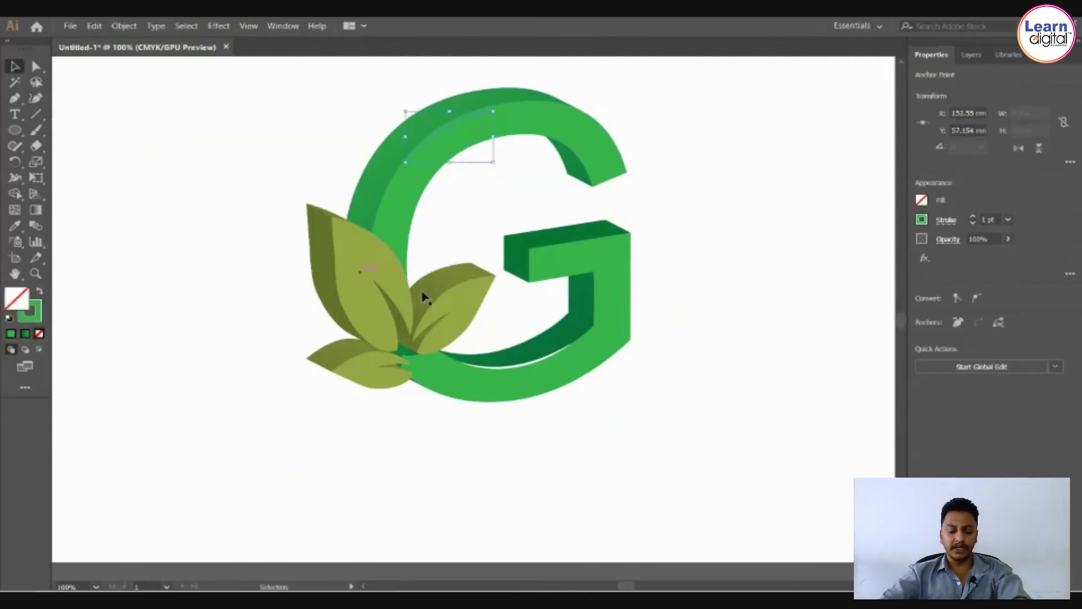
{"action": "key", "text": "i"}
{"action": "left_click", "coordinate": [531, 360]}
{"action": "key", "text": "v"}
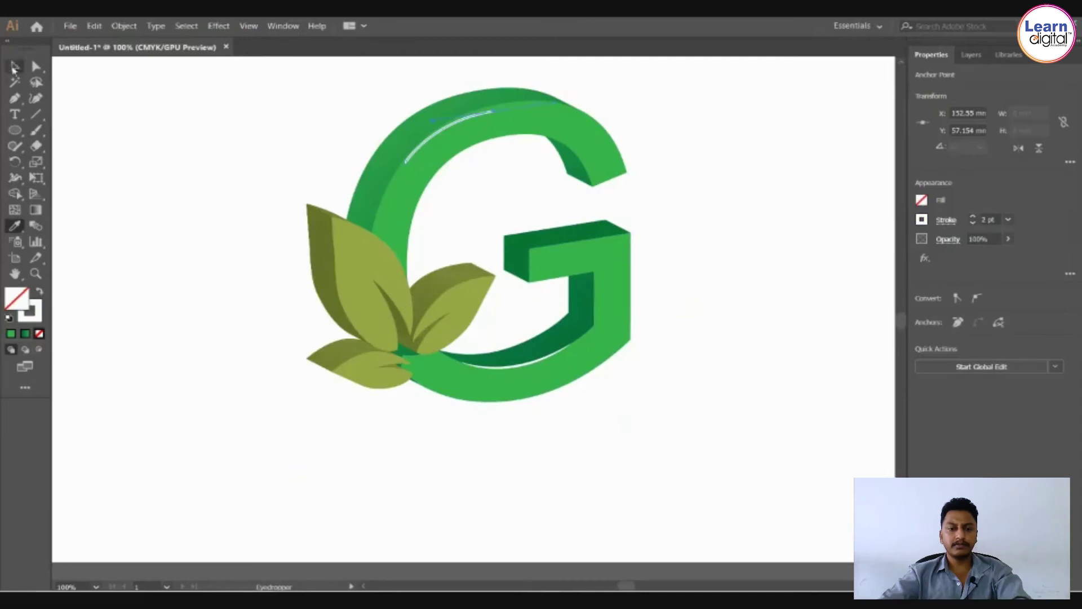
Give the upper highlight a width profile tapered at both ends.
{"action": "left_click", "coordinate": [944, 223]}
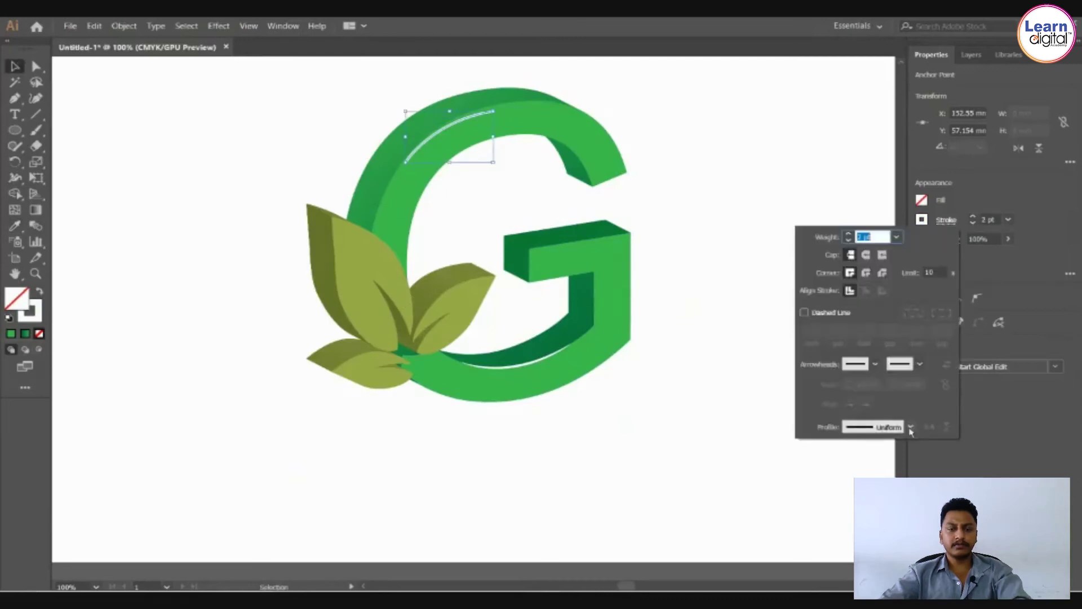
{"action": "left_click", "coordinate": [910, 427]}
{"action": "left_click", "coordinate": [869, 315]}
{"action": "left_click", "coordinate": [705, 361]}
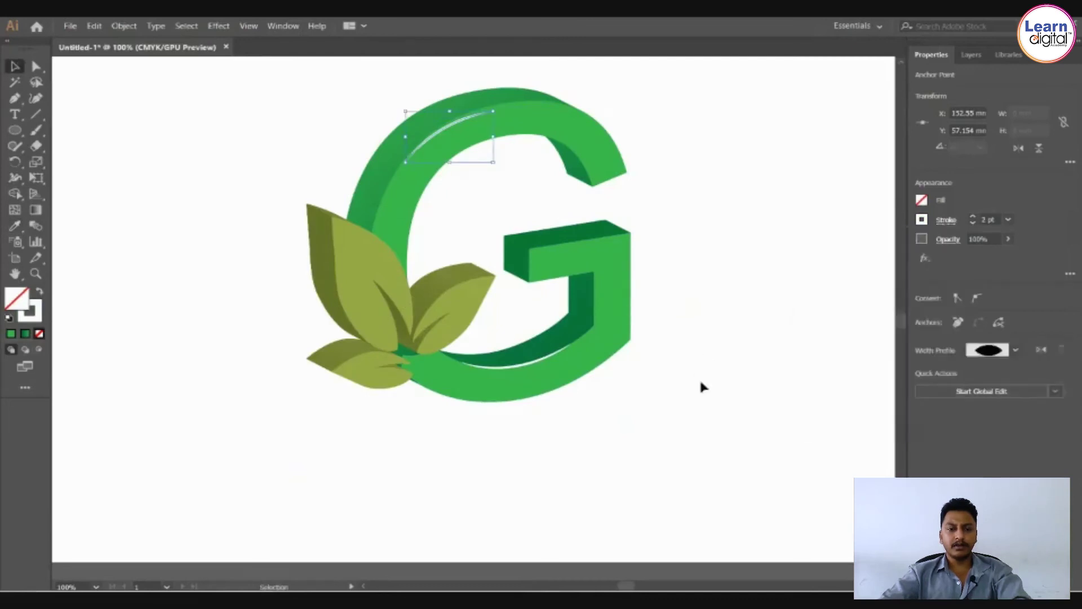
{"action": "left_click", "coordinate": [682, 350]}
Move the upper highlight slightly outward onto the edge between the front face and the darker side.
{"action": "key", "text": "ctrl+plus"}
{"action": "key", "text": "ctrl+plus"}
{"action": "left_click_drag", "start_coordinate": [478, 235], "coordinate": [450, 481]}
{"action": "left_click_drag", "start_coordinate": [386, 192], "coordinate": [393, 180]}
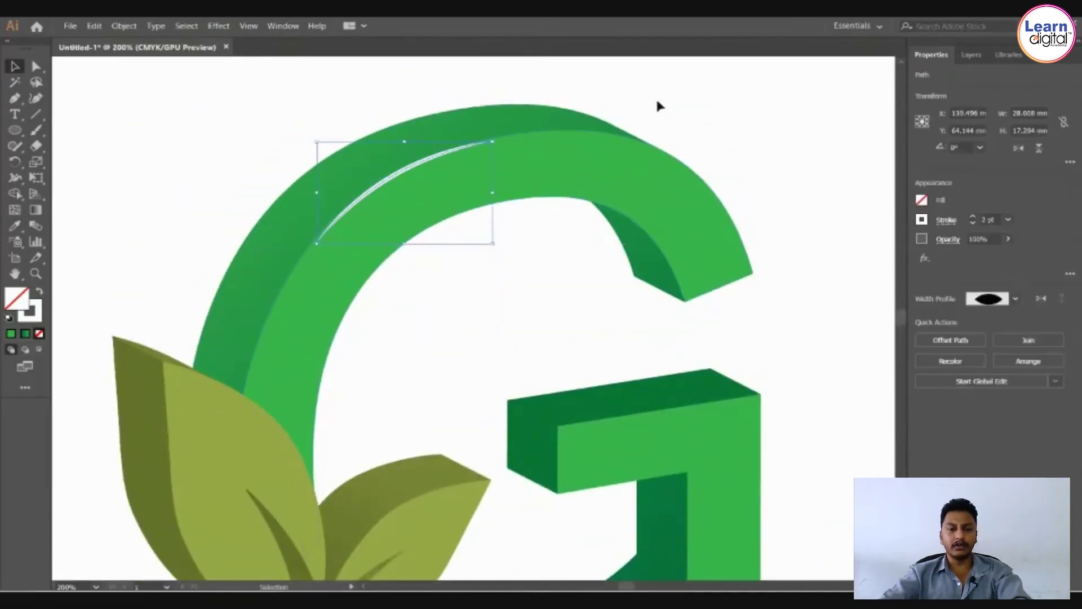
{"action": "left_click", "coordinate": [695, 157]}
Adjust both end anchors of the upper highlight so they sit exactly on the front face's outer edge.
{"action": "left_click", "coordinate": [451, 151]}
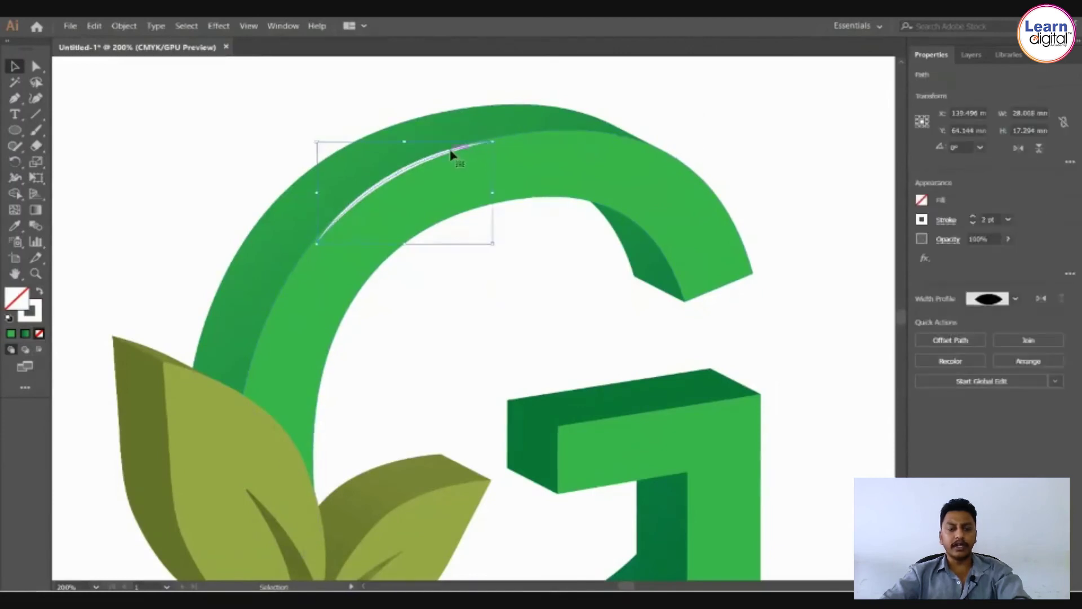
{"action": "key", "text": "ctrl+plus"}
{"action": "left_click", "coordinate": [35, 66]}
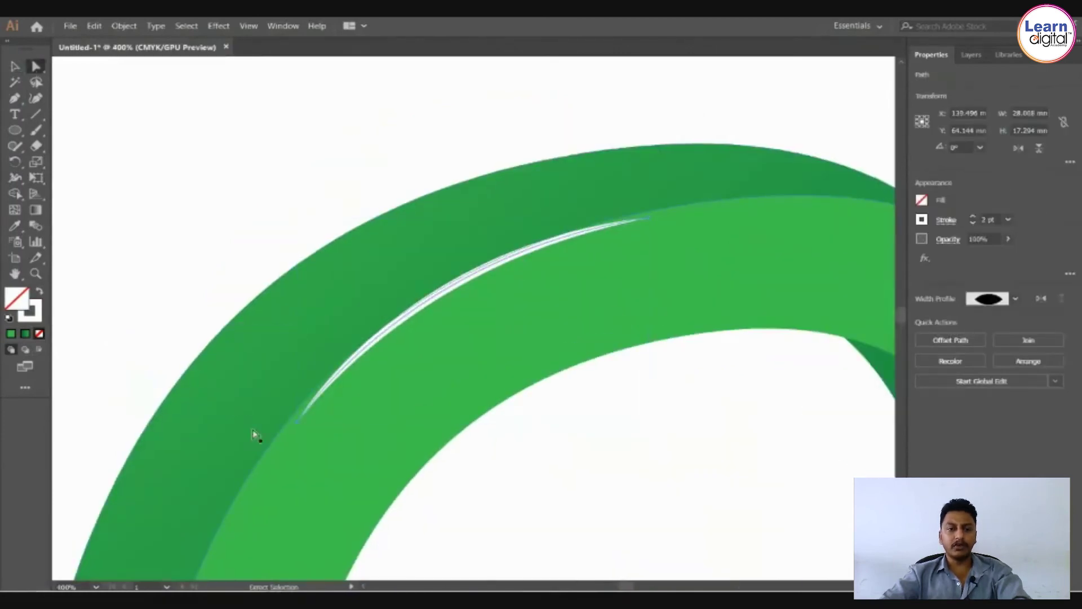
{"action": "left_click_drag", "start_coordinate": [296, 428], "coordinate": [291, 420]}
{"action": "left_click_drag", "start_coordinate": [649, 218], "coordinate": [643, 219]}
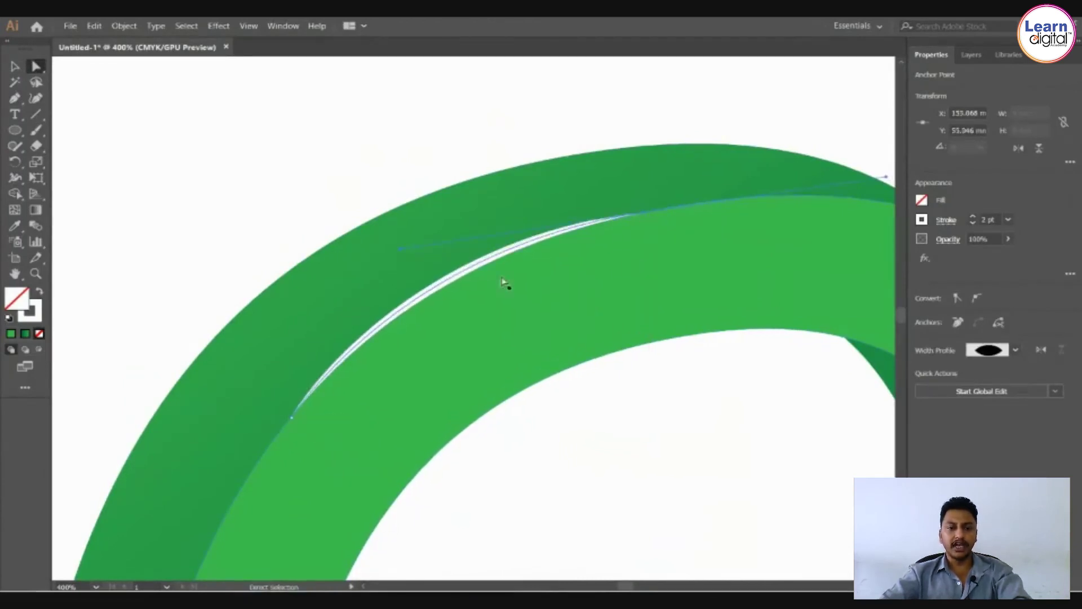
{"action": "key", "text": "ctrl+minus"}
{"action": "key", "text": "ctrl+minus"}
{"action": "key", "text": "ctrl+minus"}
{"action": "key", "text": "ctrl+minus"}
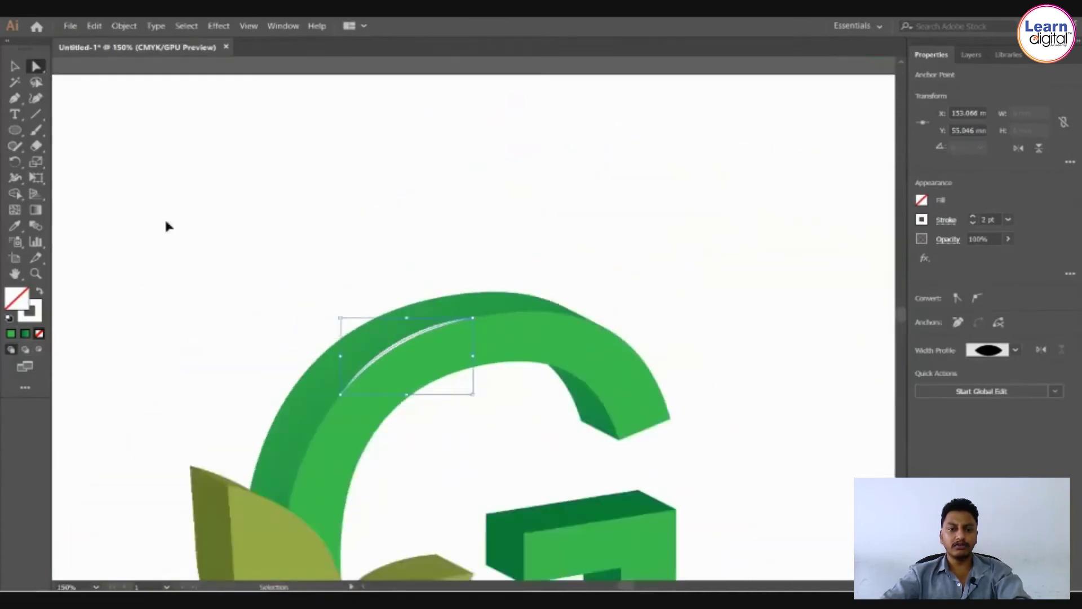
{"action": "left_click", "coordinate": [15, 68]}
{"action": "left_click", "coordinate": [723, 374]}
{"action": "scroll", "coordinate": [732, 290], "scroll_direction": "down", "scroll_amount": 5}
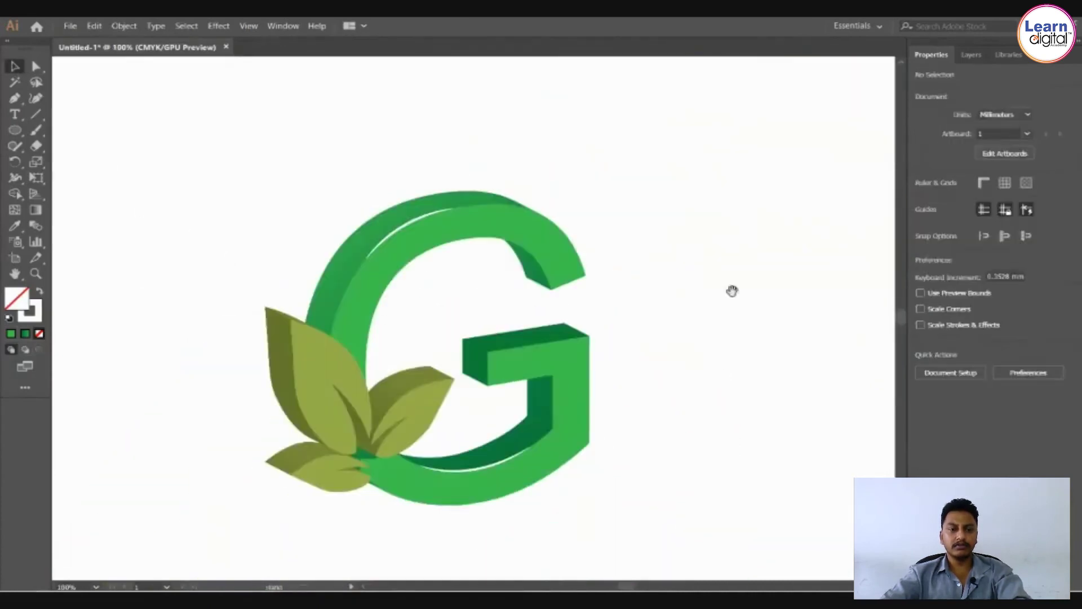
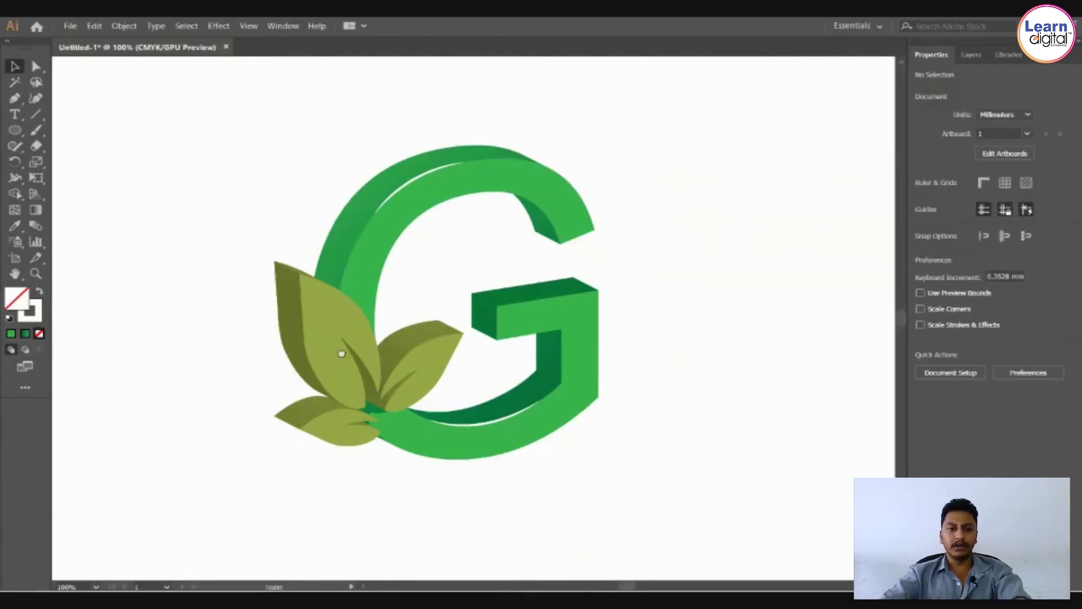
Draw a curved white 1 pt highlight with the Pen tool along the right edge of the large leaf.
{"action": "left_click_drag", "start_coordinate": [345, 355], "coordinate": [407, 306]}
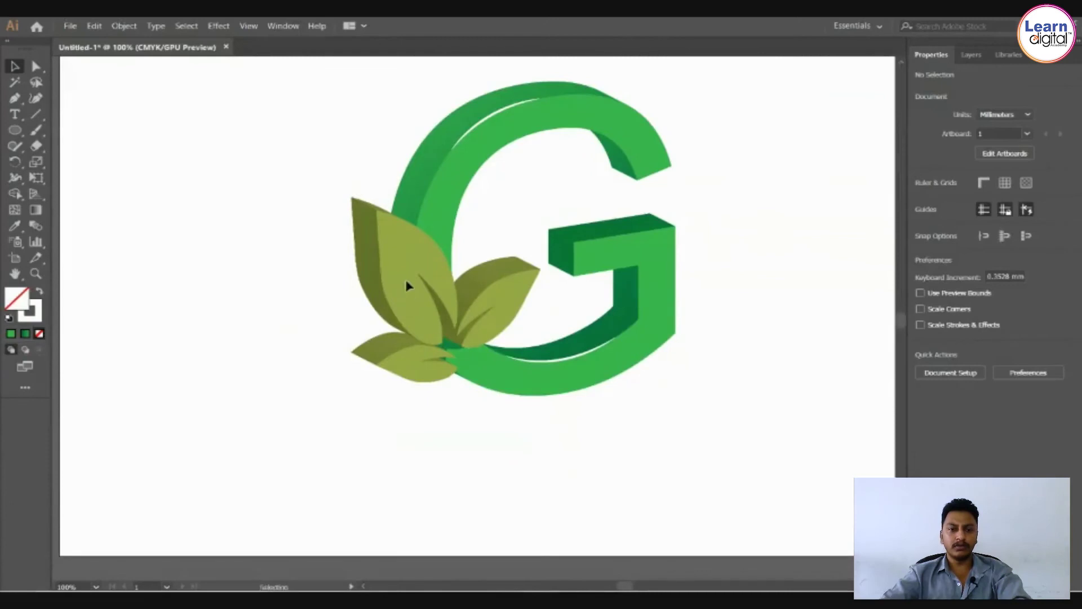
{"action": "key", "text": "p"}
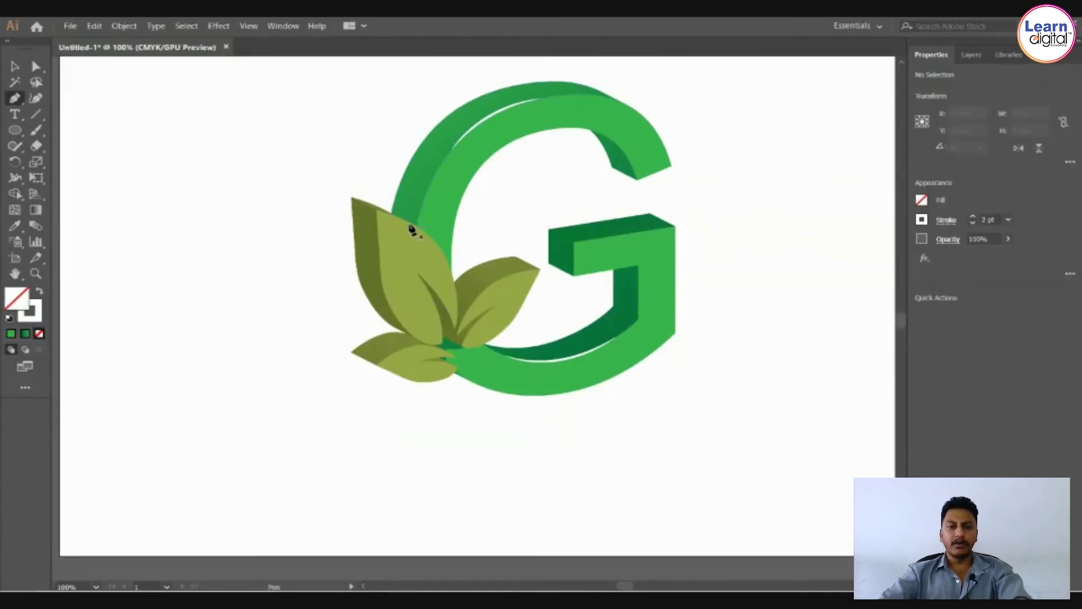
{"action": "left_click", "coordinate": [410, 224]}
{"action": "left_click_drag", "start_coordinate": [456, 306], "coordinate": [456, 372]}
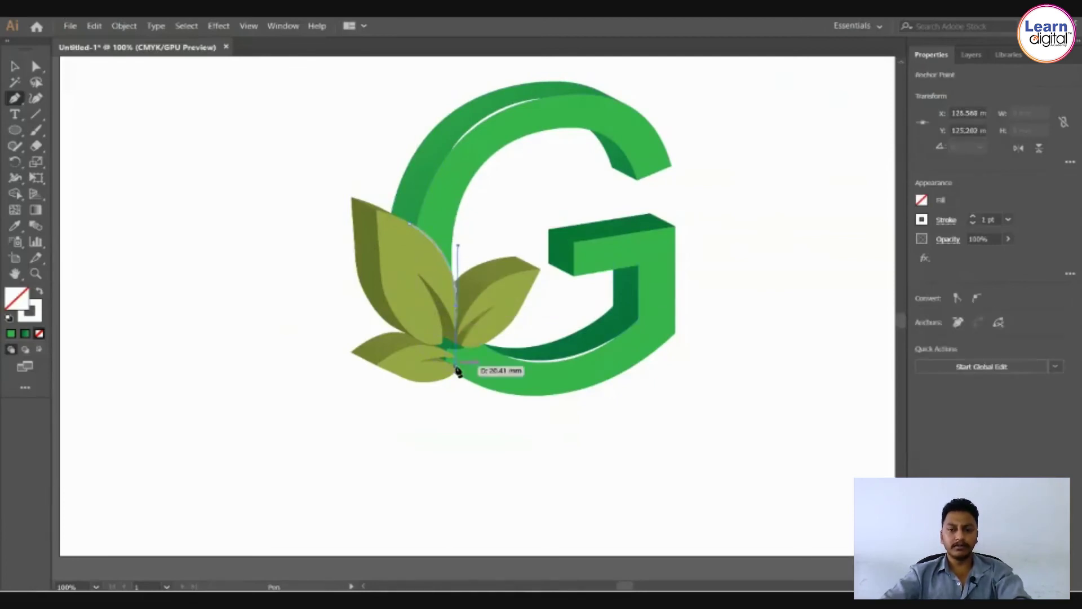
Give the large leaf's highlight stroke a width profile tapered at both ends.
{"action": "key", "text": "v"}
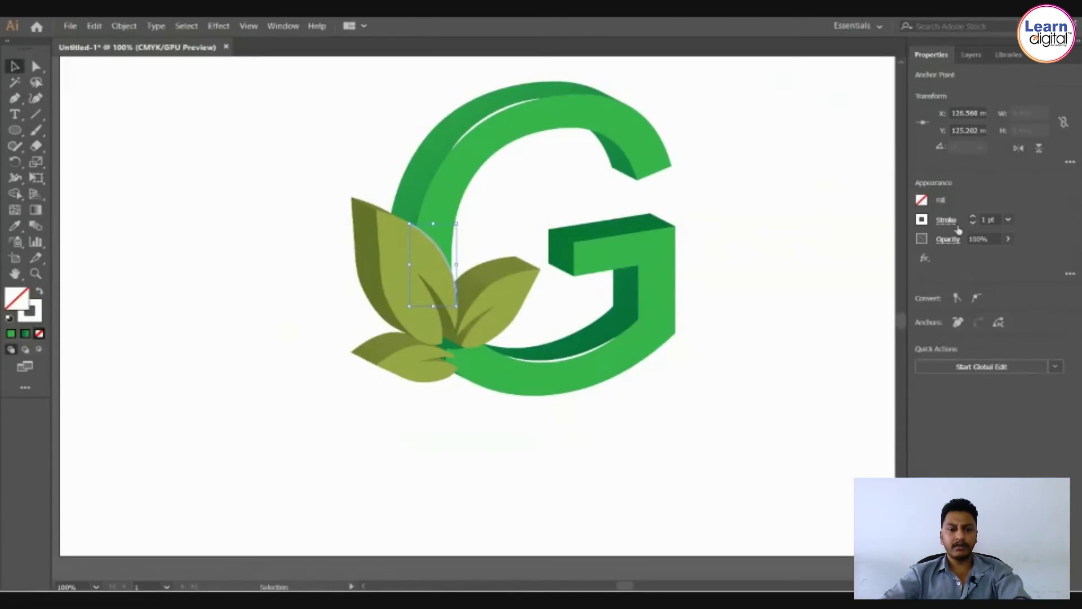
{"action": "left_click", "coordinate": [946, 221]}
{"action": "left_click", "coordinate": [908, 427]}
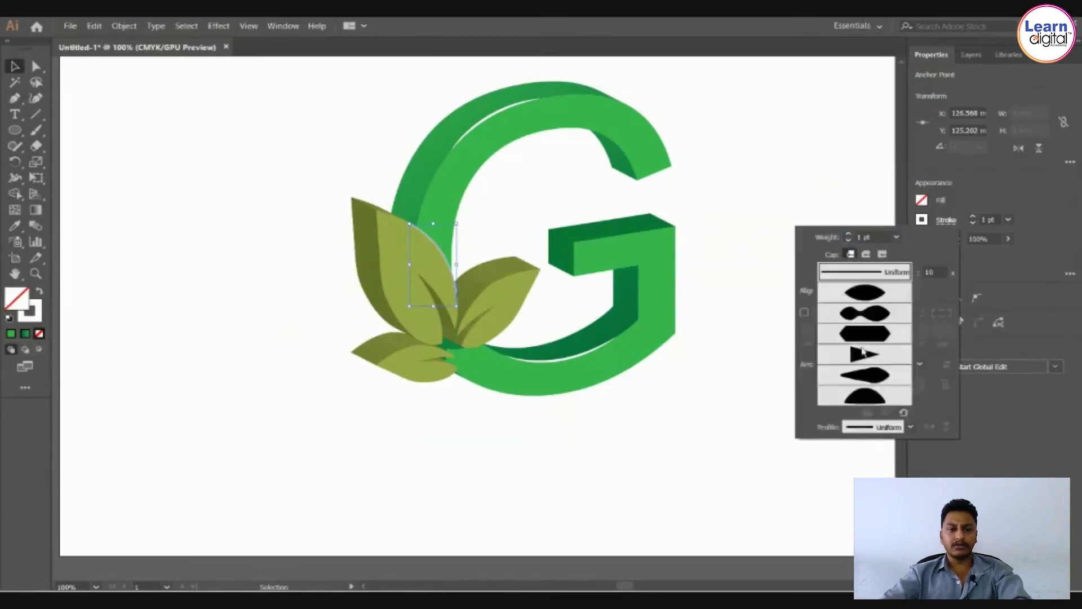
{"action": "left_click", "coordinate": [865, 299]}
{"action": "left_click", "coordinate": [636, 451]}
{"action": "left_click", "coordinate": [689, 418]}
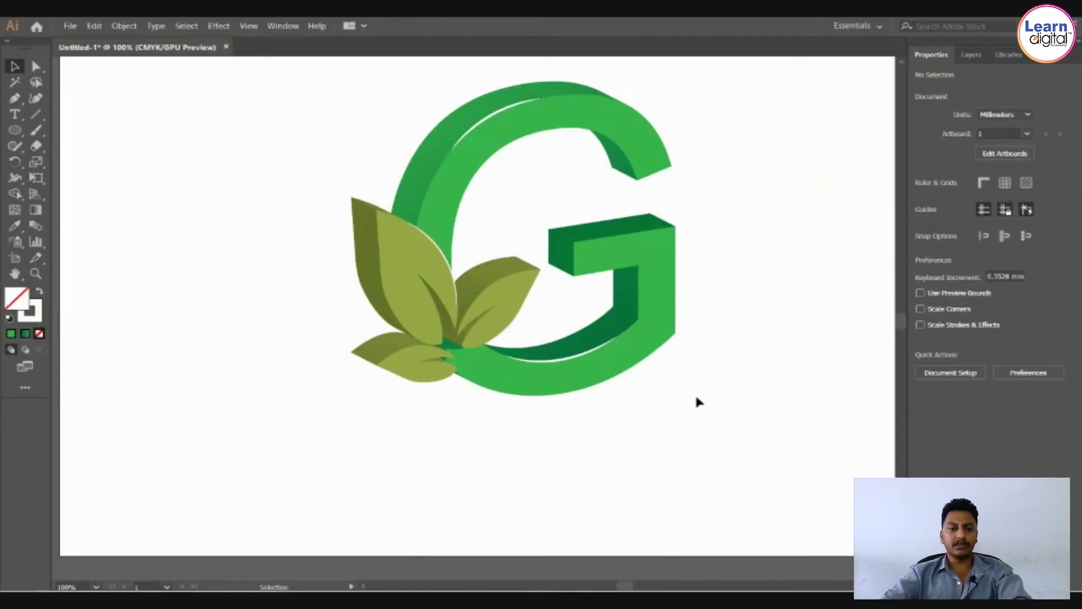
Draw a curved white 1 pt highlight along the right leaf's edge between its dark side and light face.
{"action": "key", "text": "ctrl+plus"}
{"action": "key", "text": "ctrl+plus"}
{"action": "left_click_drag", "start_coordinate": [542, 287], "coordinate": [483, 249]}
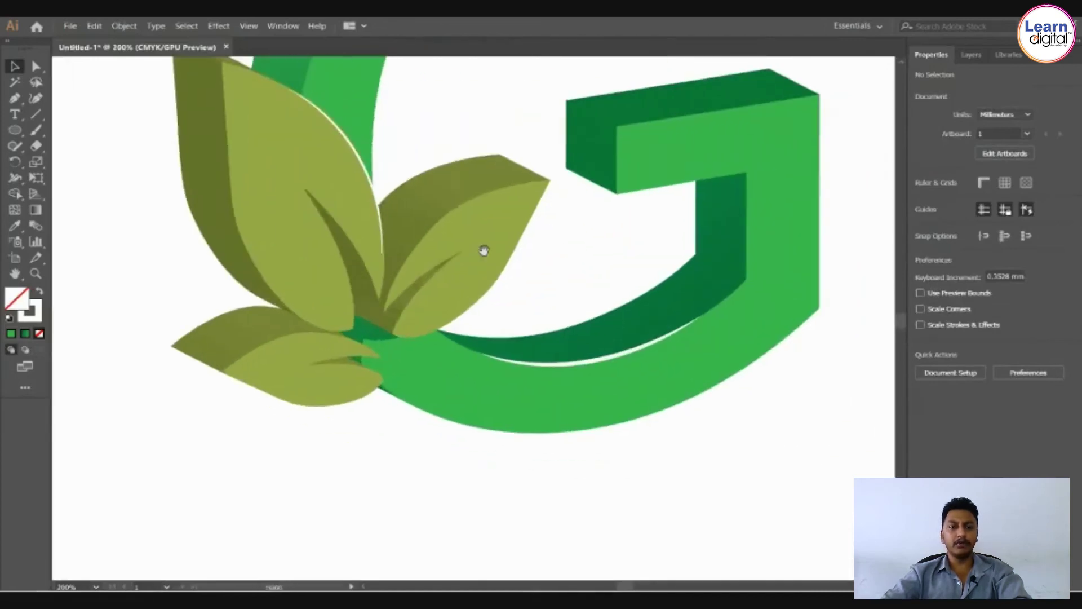
{"action": "key", "text": "p"}
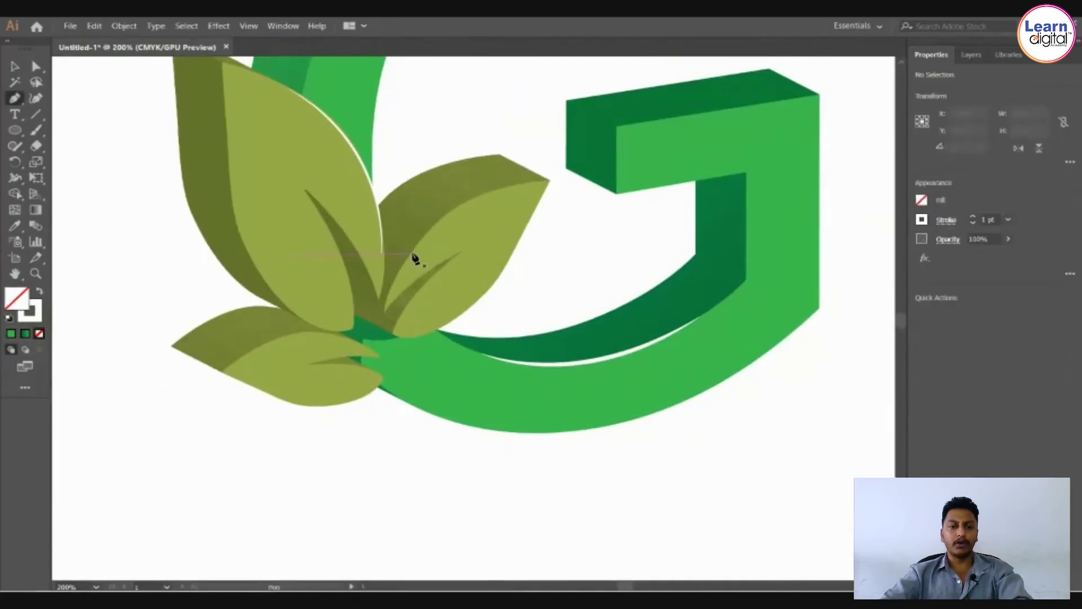
{"action": "left_click", "coordinate": [413, 254]}
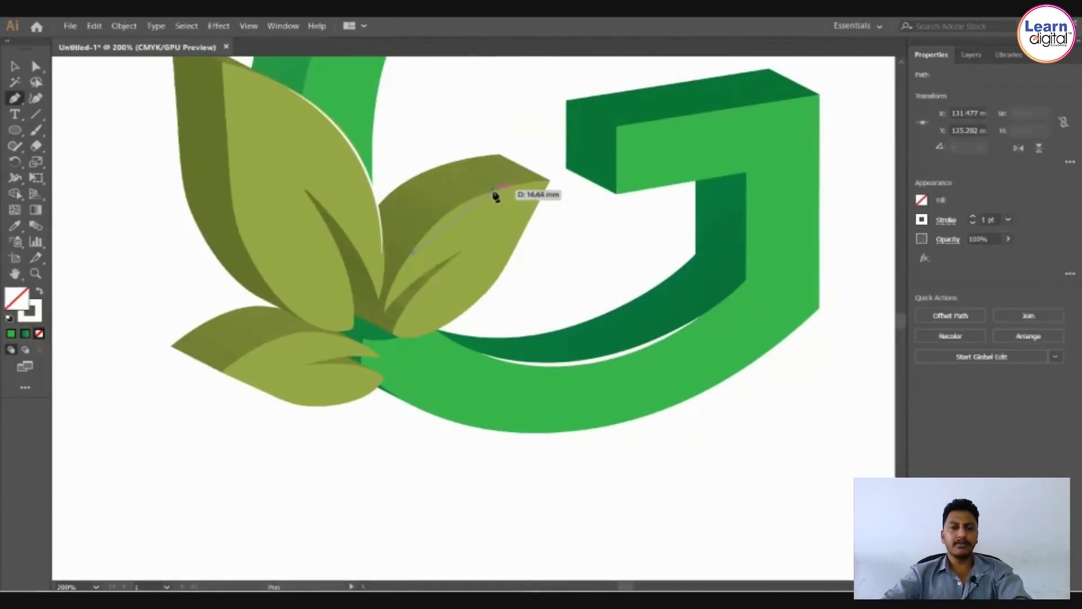
{"action": "left_click_drag", "start_coordinate": [482, 200], "coordinate": [492, 197]}
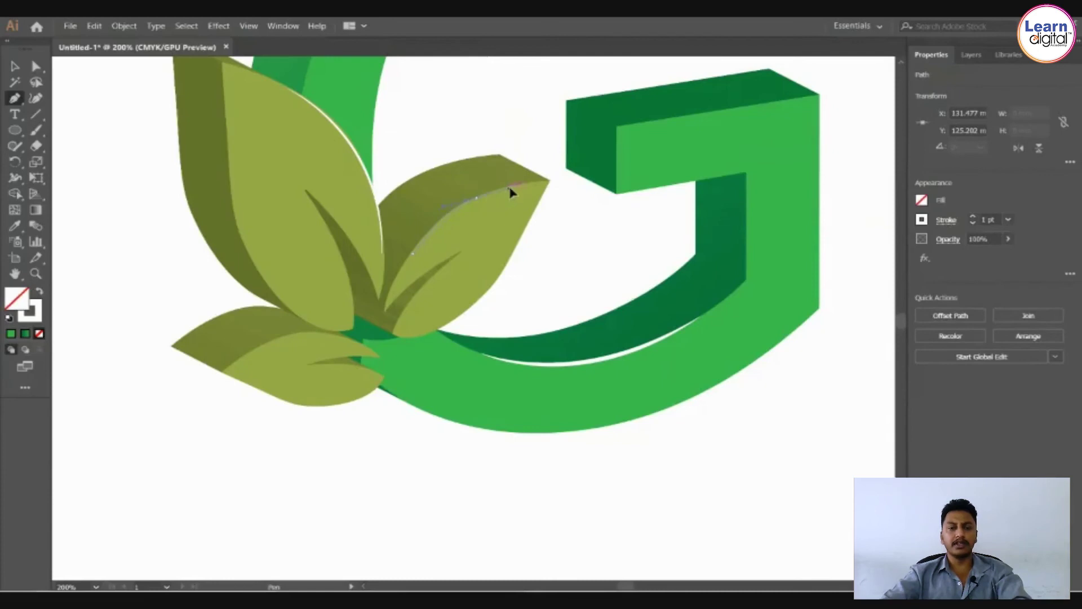
{"action": "key", "text": "Escape"}
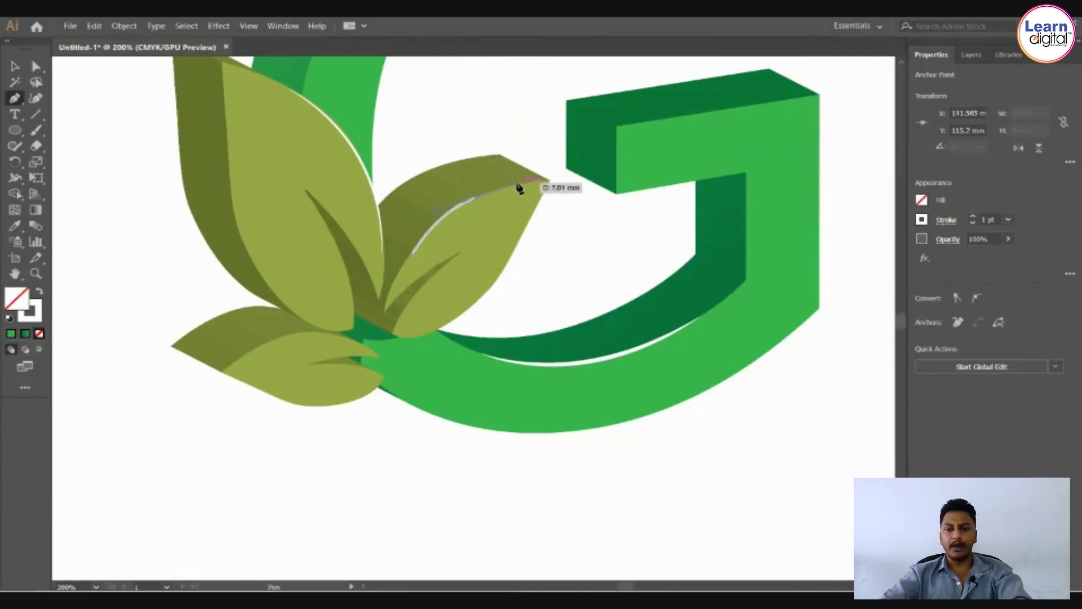
Apply a width profile tapered at both ends to the right leaf's highlight stroke.
{"action": "key", "text": "v"}
{"action": "left_click", "coordinate": [951, 224]}
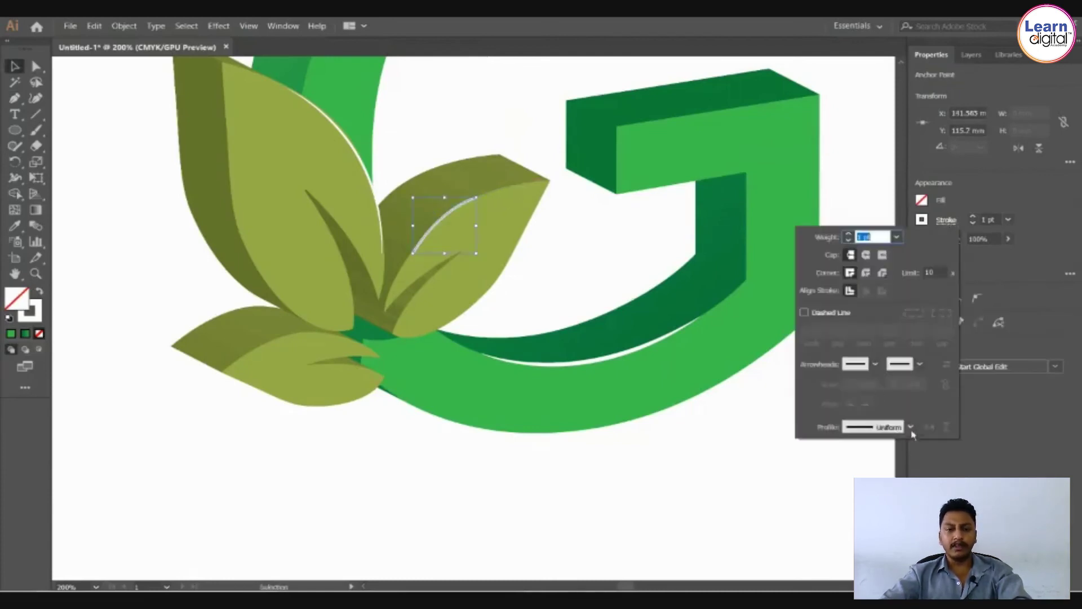
{"action": "left_click", "coordinate": [911, 429]}
{"action": "left_click", "coordinate": [869, 335]}
{"action": "left_click", "coordinate": [713, 469]}
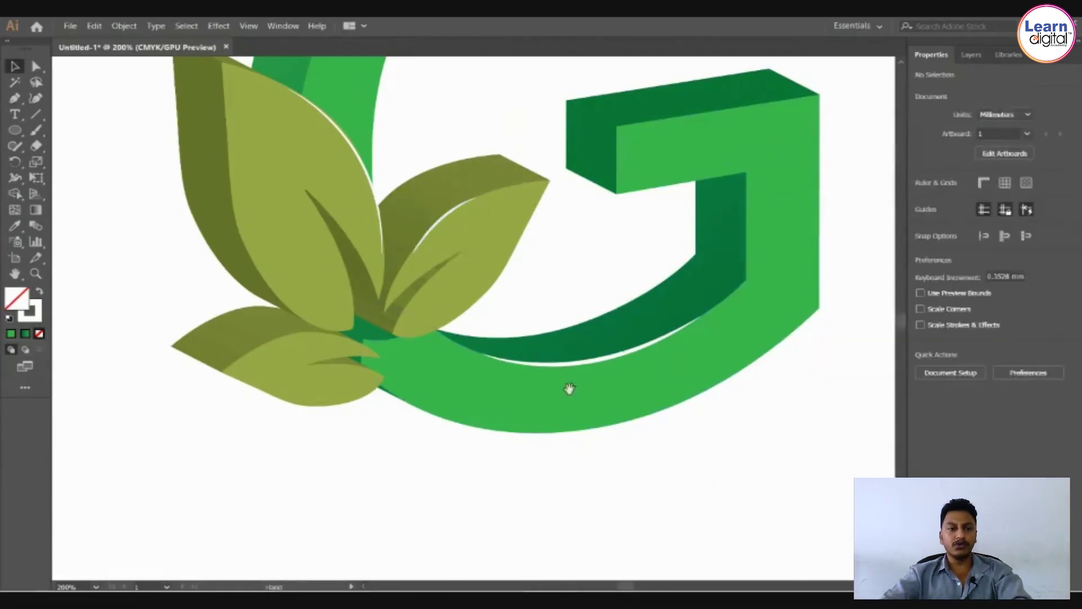
Draw a short curved white 1 pt highlight along the upper edge of the lowest leaf's light face.
{"action": "left_click_drag", "start_coordinate": [570, 421], "coordinate": [685, 382]}
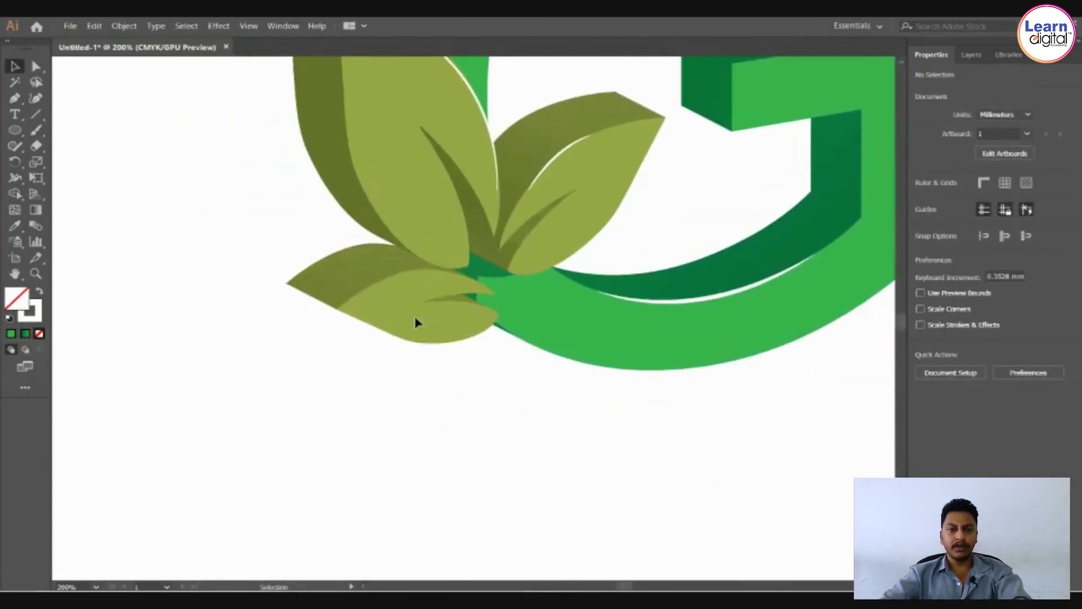
{"action": "key", "text": "p"}
{"action": "left_click", "coordinate": [366, 292]}
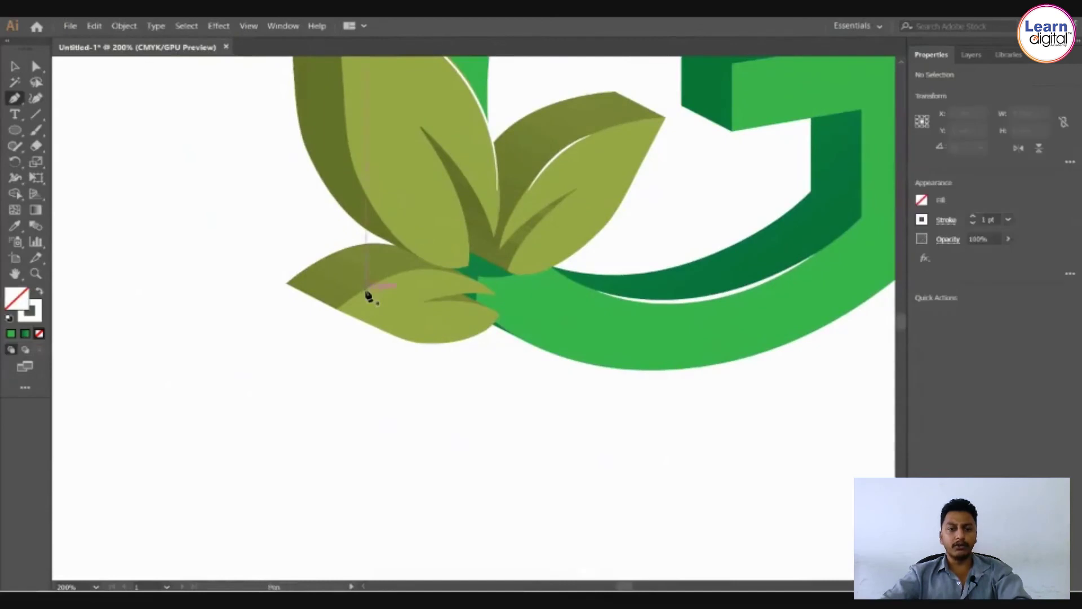
{"action": "left_click", "coordinate": [431, 275]}
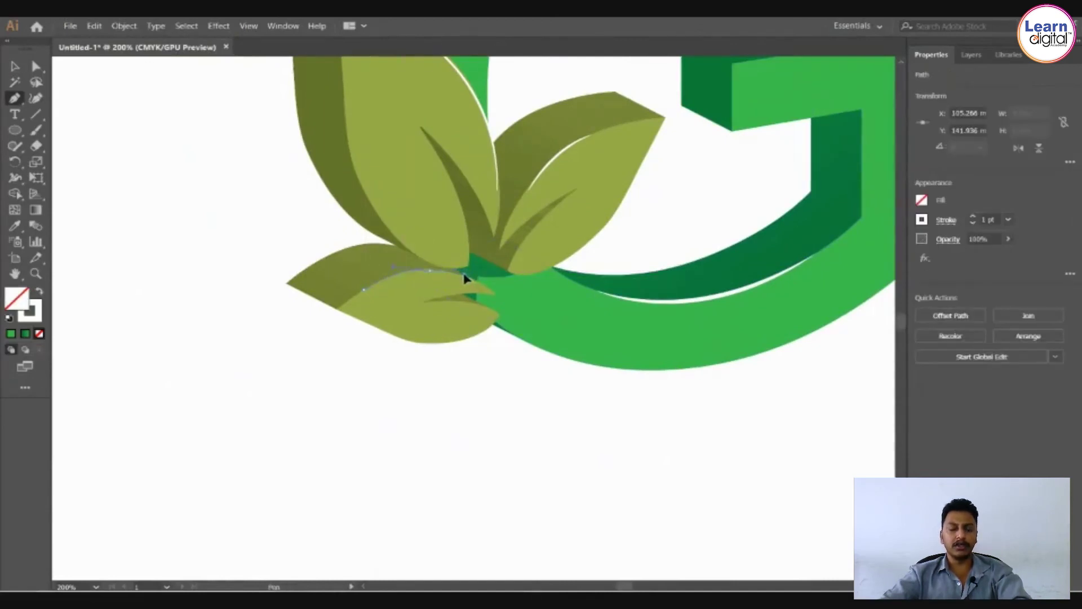
Taper the lowest leaf's highlight at both ends with a width profile.
{"action": "key", "text": "v"}
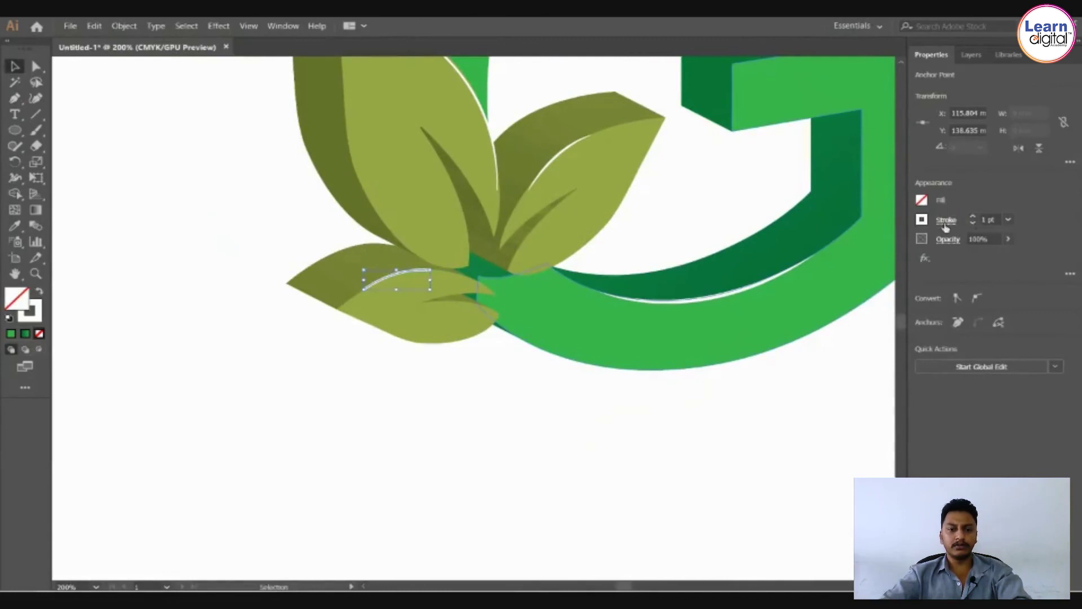
{"action": "left_click", "coordinate": [945, 222]}
{"action": "left_click", "coordinate": [910, 427]}
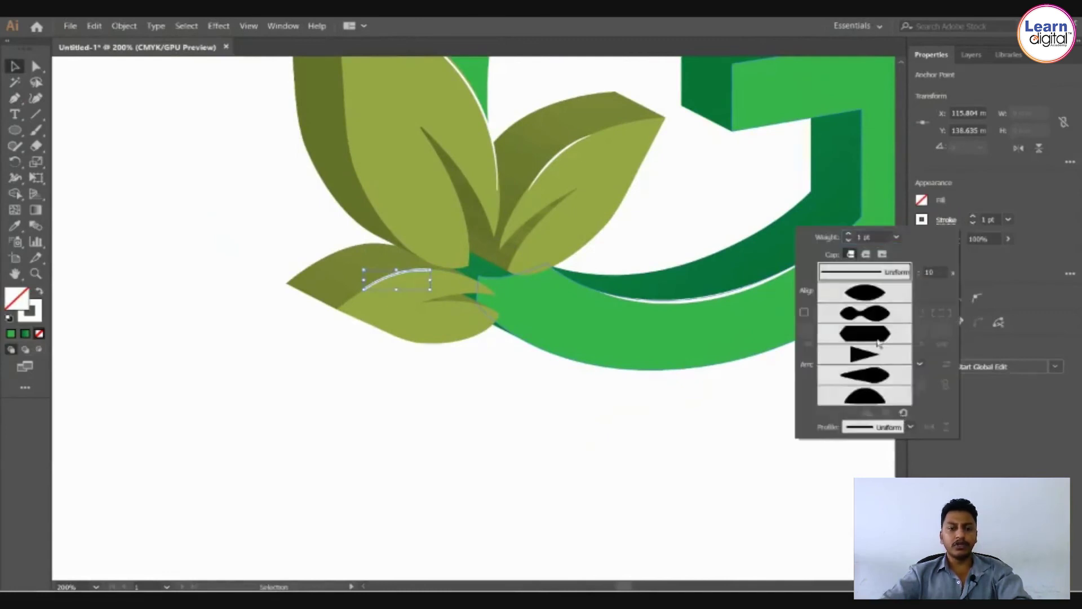
{"action": "left_click", "coordinate": [870, 299]}
{"action": "left_click", "coordinate": [630, 477]}
{"action": "left_click", "coordinate": [628, 475]}
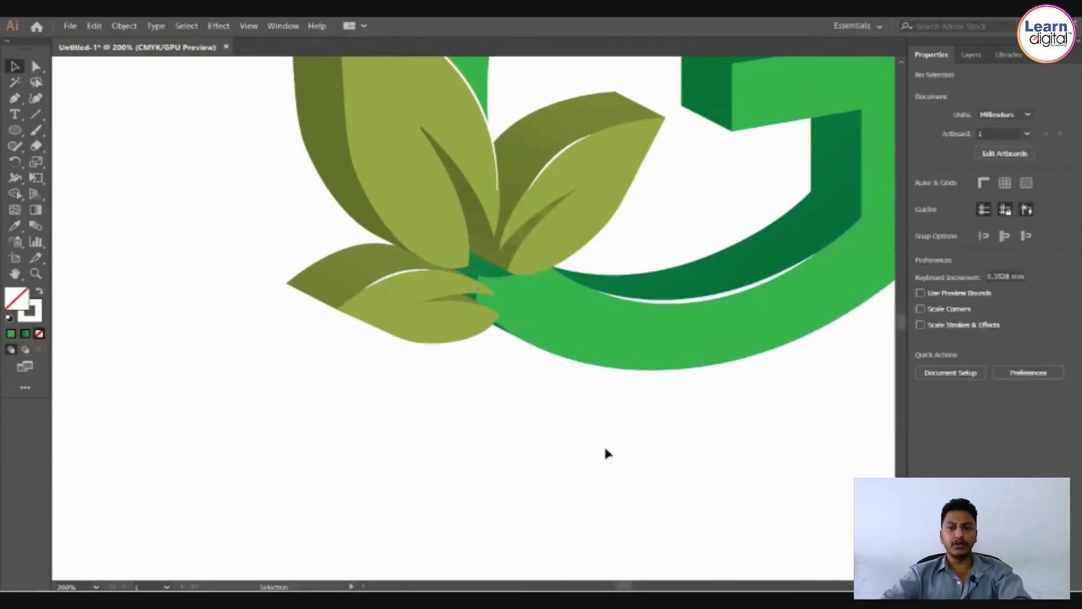
Unlock all locked artwork so the leaves can be selected together with the G.
{"action": "key", "text": "ctrl+0"}
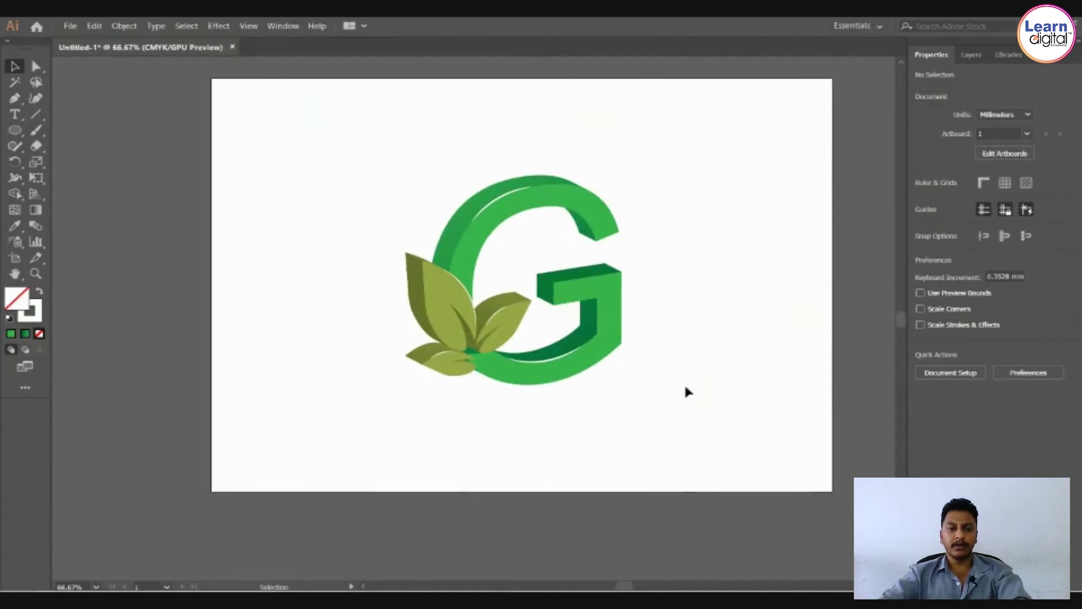
{"action": "left_click_drag", "start_coordinate": [684, 411], "coordinate": [454, 176]}
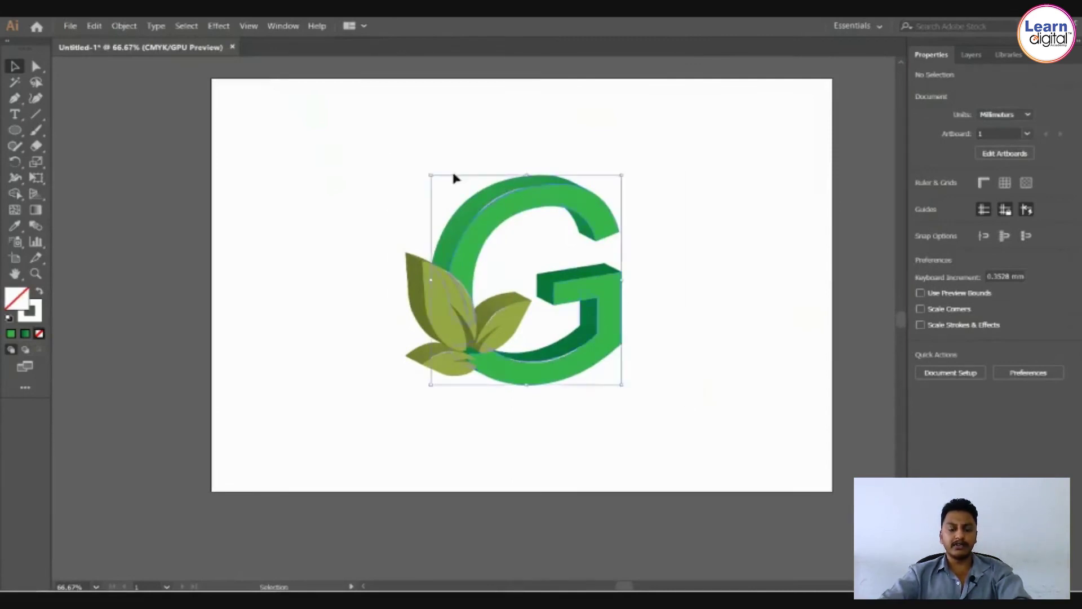
{"action": "key", "text": "a"}
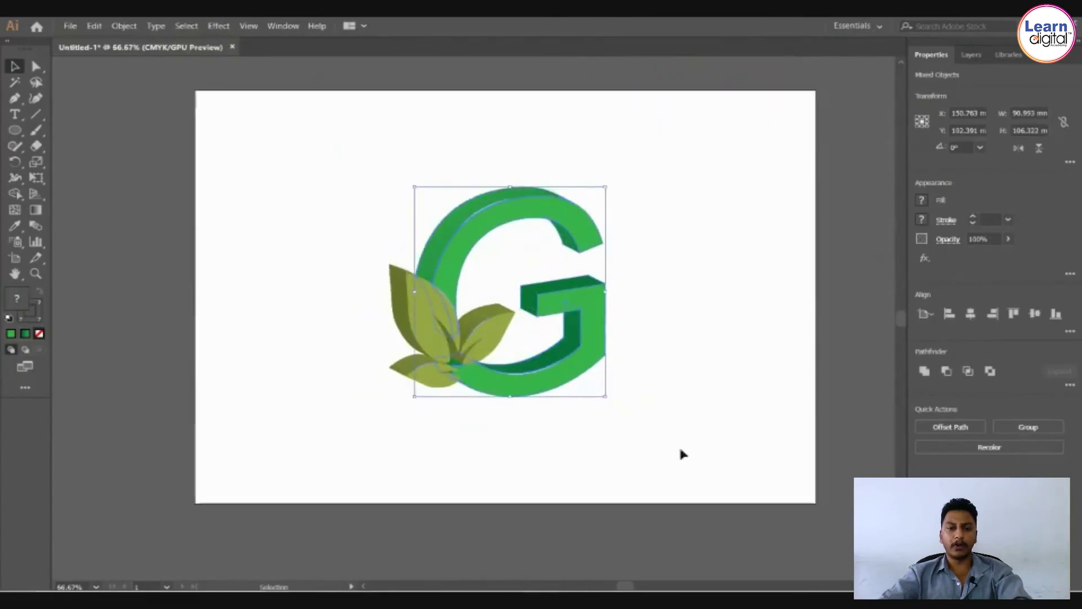
{"action": "left_click", "coordinate": [340, 310]}
{"action": "left_click", "coordinate": [124, 26]}
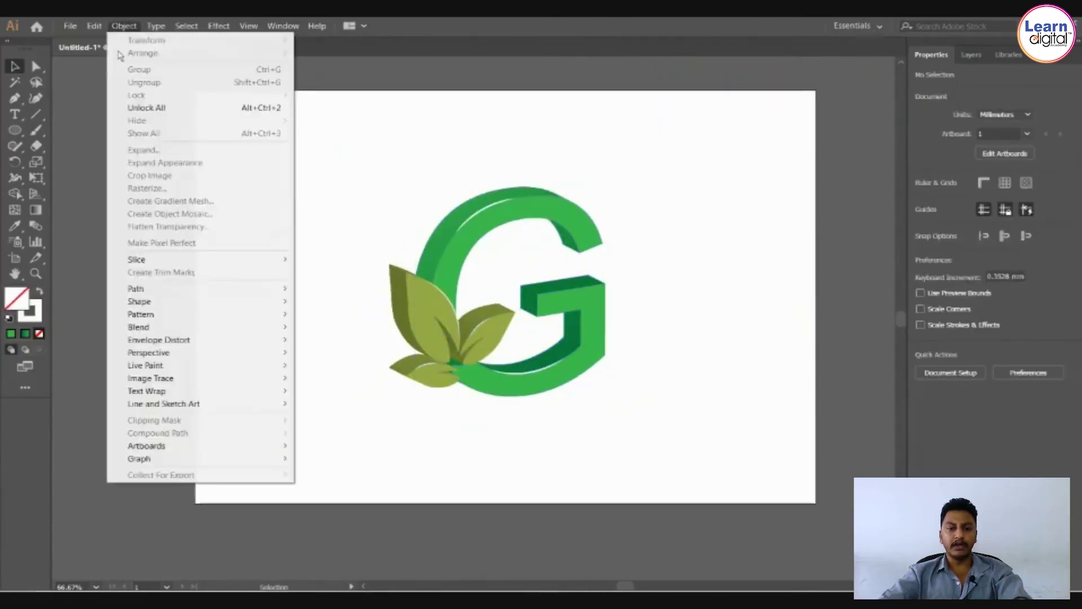
{"action": "left_click", "coordinate": [147, 107]}
Select the whole logo and move it to the left half of the artboard.
{"action": "left_click", "coordinate": [314, 179]}
{"action": "left_click_drag", "start_coordinate": [314, 179], "coordinate": [648, 412]}
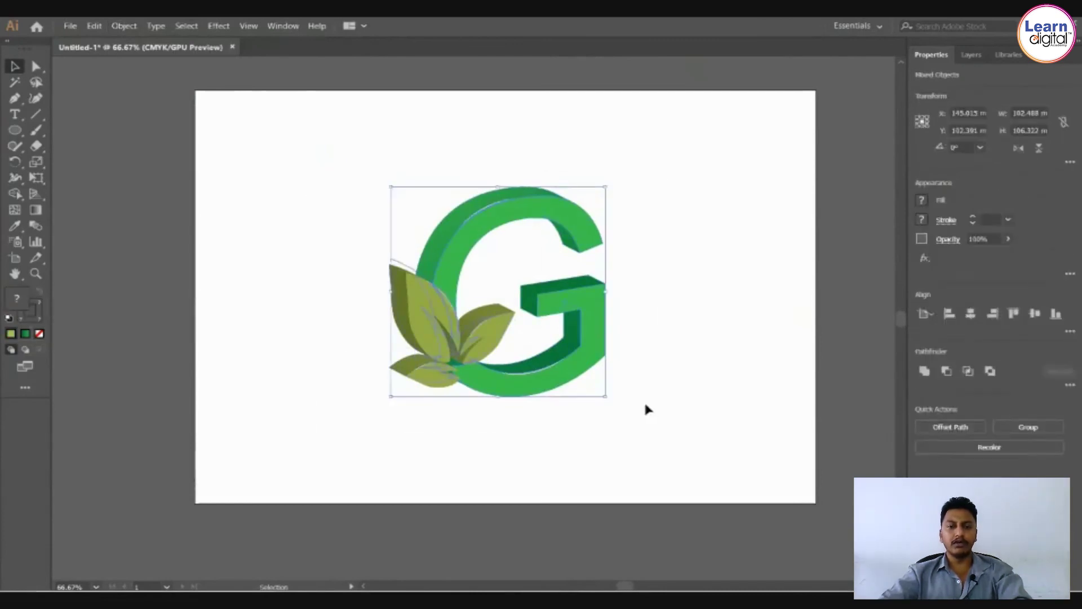
{"action": "left_click", "coordinate": [644, 403]}
{"action": "left_click_drag", "start_coordinate": [427, 201], "coordinate": [434, 284]}
{"action": "left_click", "coordinate": [553, 319]}
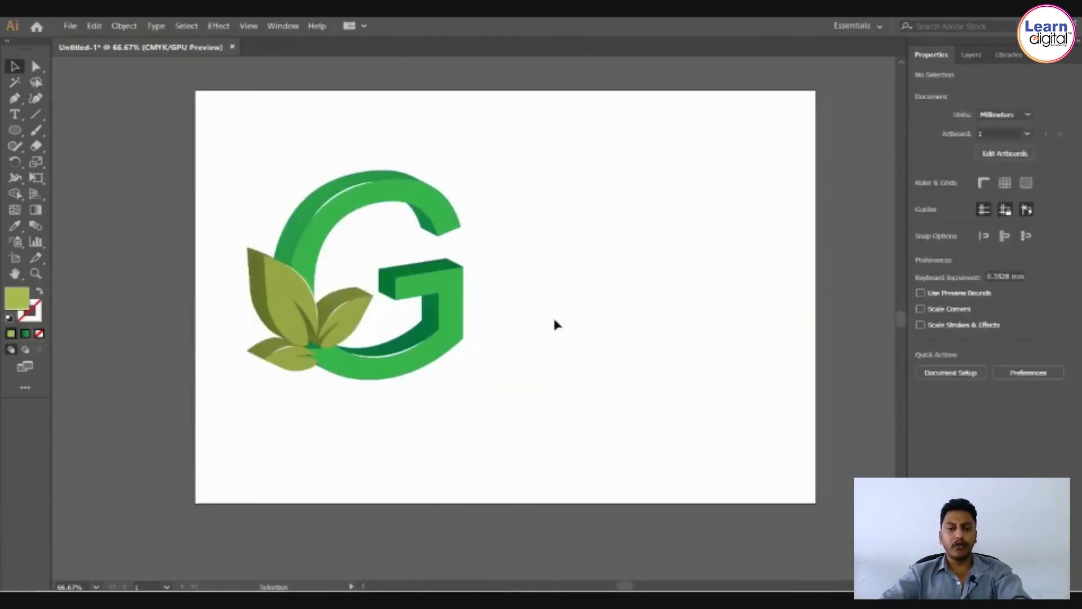
Add two lines of text beside the logo, "Green" and below it "TEA".
{"action": "key", "text": "t"}
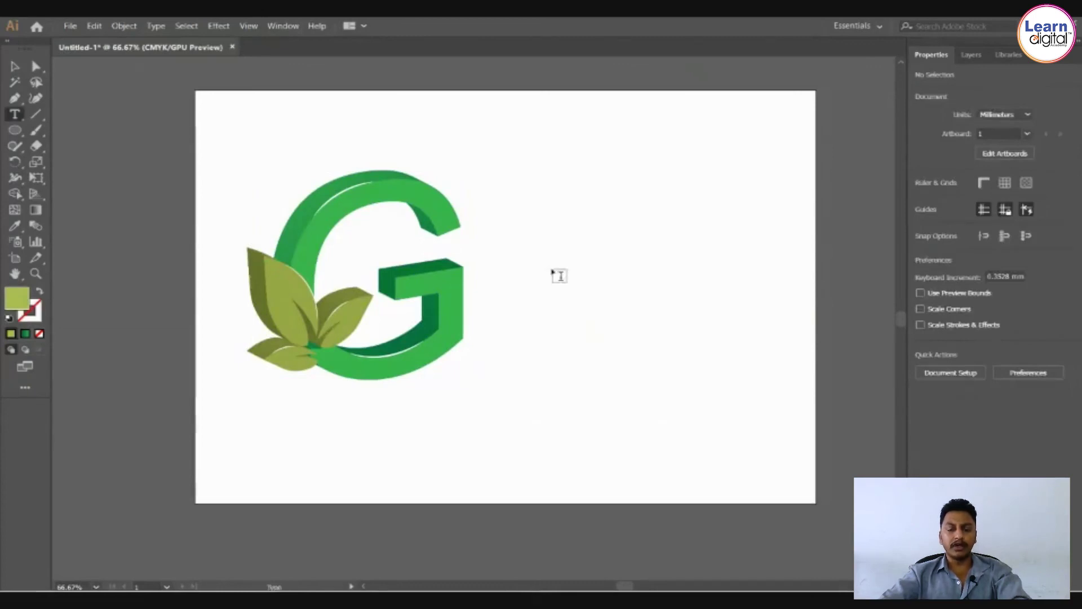
{"action": "left_click", "coordinate": [525, 249]}
{"action": "type", "text": "Green"}
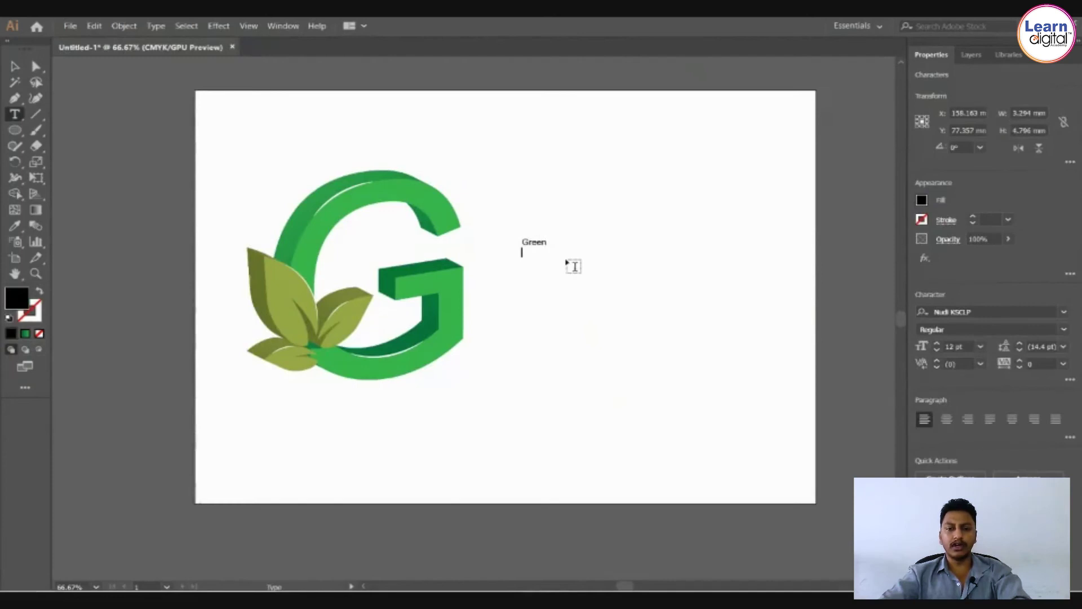
{"action": "key", "text": "BackSpace"}
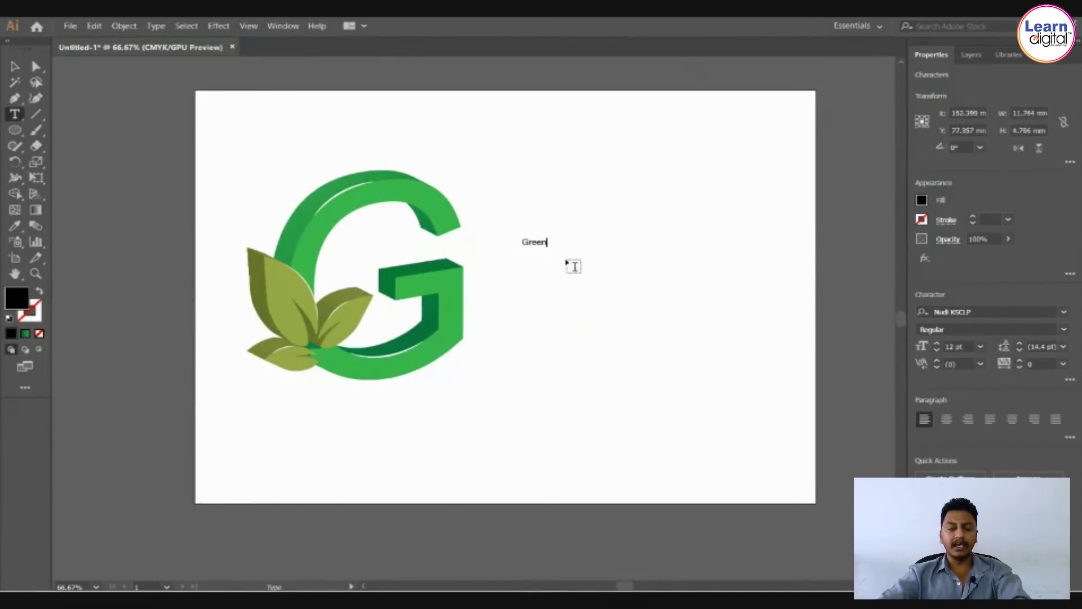
{"action": "type", "text": "TEA"}
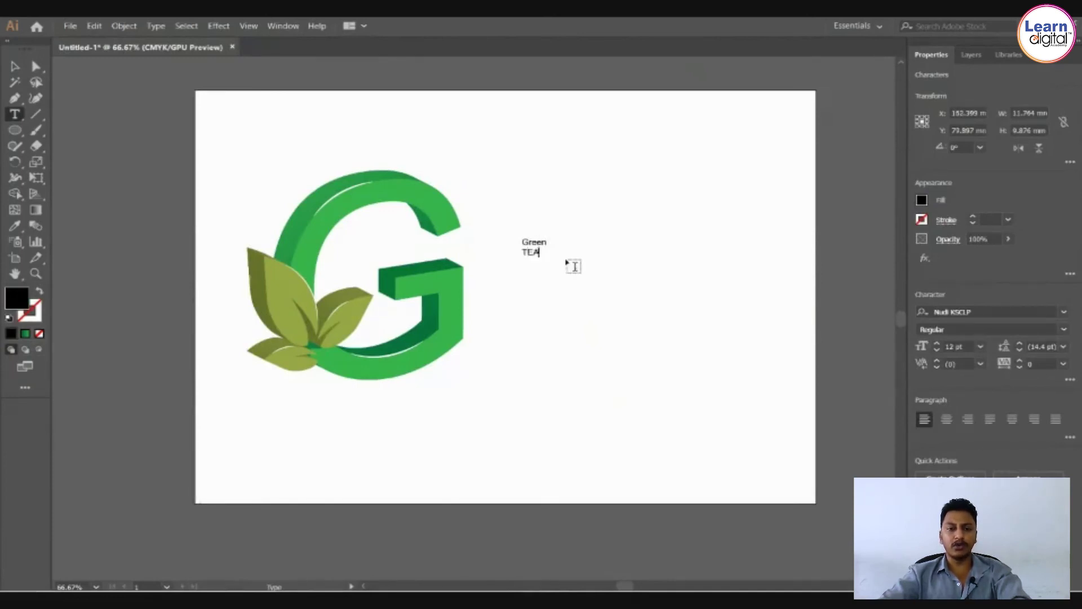
Scale the "Green TEA" text up proportionally to about 126 pt and place it close beside the G.
{"action": "left_click", "coordinate": [15, 66]}
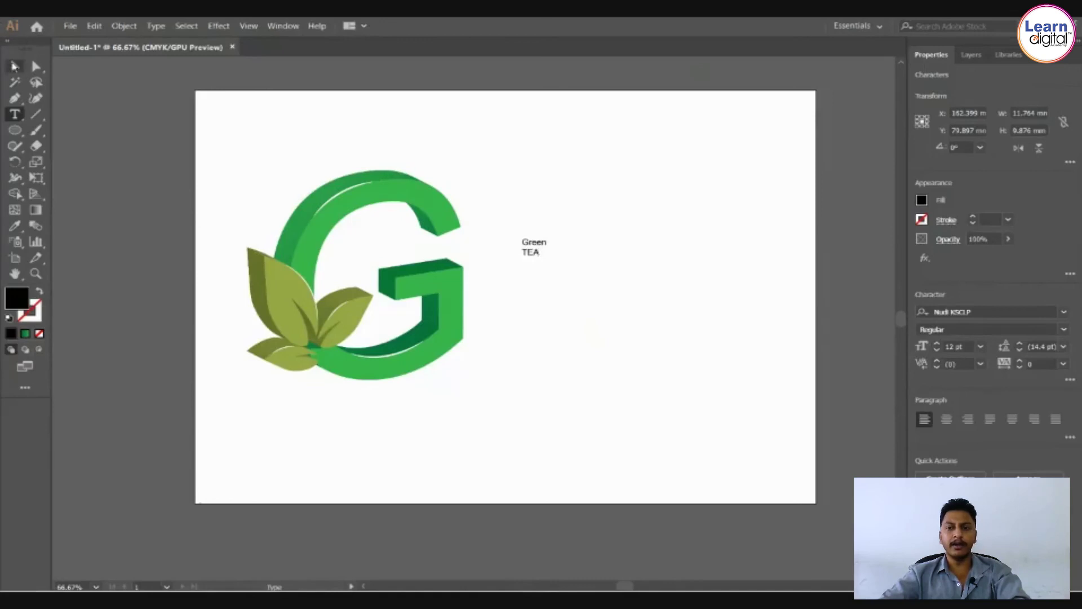
{"action": "left_click_drag", "start_coordinate": [551, 262], "coordinate": [747, 416]}
{"action": "left_click_drag", "start_coordinate": [575, 299], "coordinate": [506, 230]}
{"action": "left_click_drag", "start_coordinate": [692, 348], "coordinate": [732, 386]}
{"action": "left_click", "coordinate": [555, 258], "text": "shift"}
{"action": "left_click_drag", "start_coordinate": [538, 230], "coordinate": [549, 234]}
{"action": "left_click", "coordinate": [558, 423]}
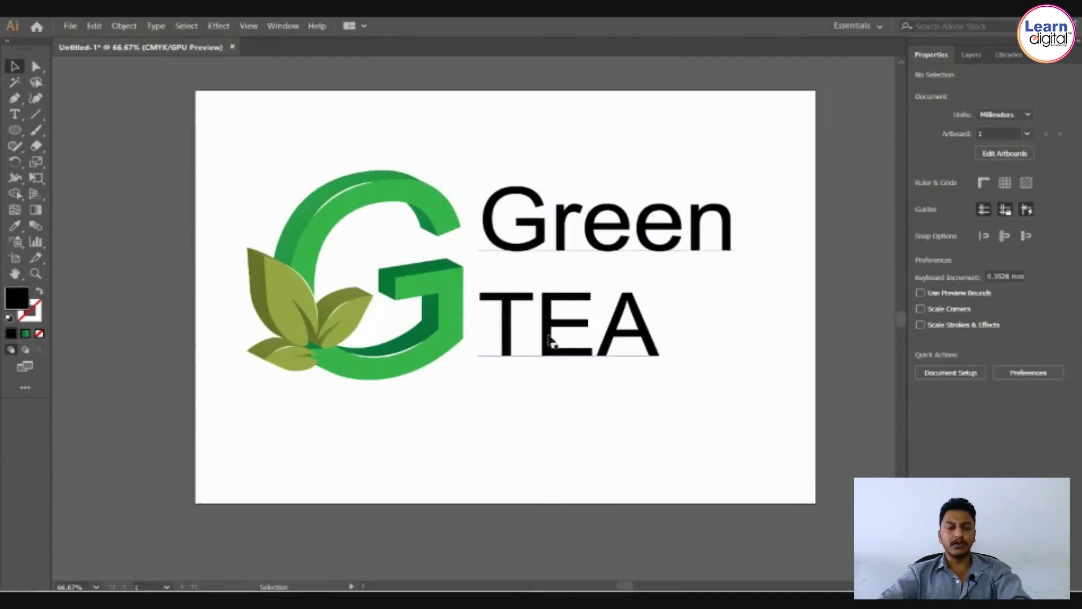
Enlarge the word "TEA" beyond 150 pt and reduce the word "Green" to 99 pt.
{"action": "left_click_drag", "start_coordinate": [551, 346], "coordinate": [740, 330]}
{"action": "key", "text": "t"}
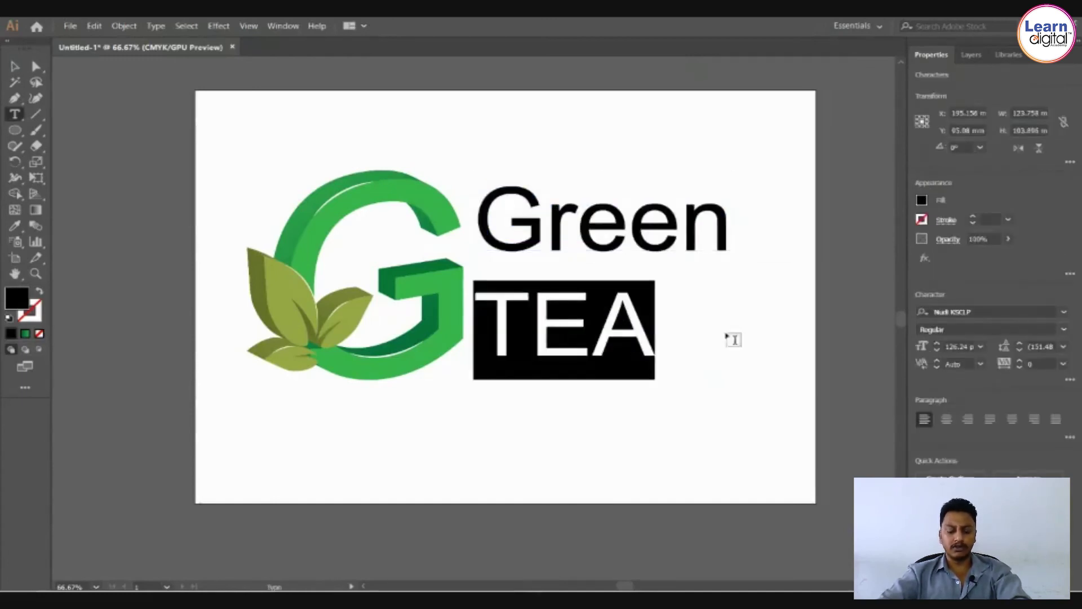
{"action": "left_click", "coordinate": [938, 344]}
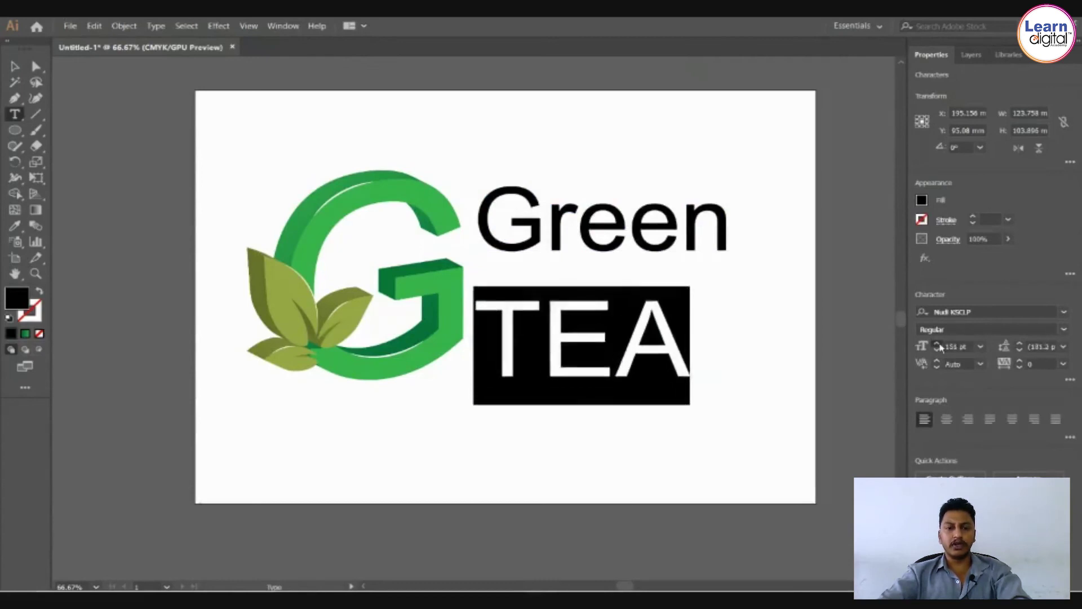
{"action": "left_click_drag", "start_coordinate": [730, 213], "coordinate": [474, 225]}
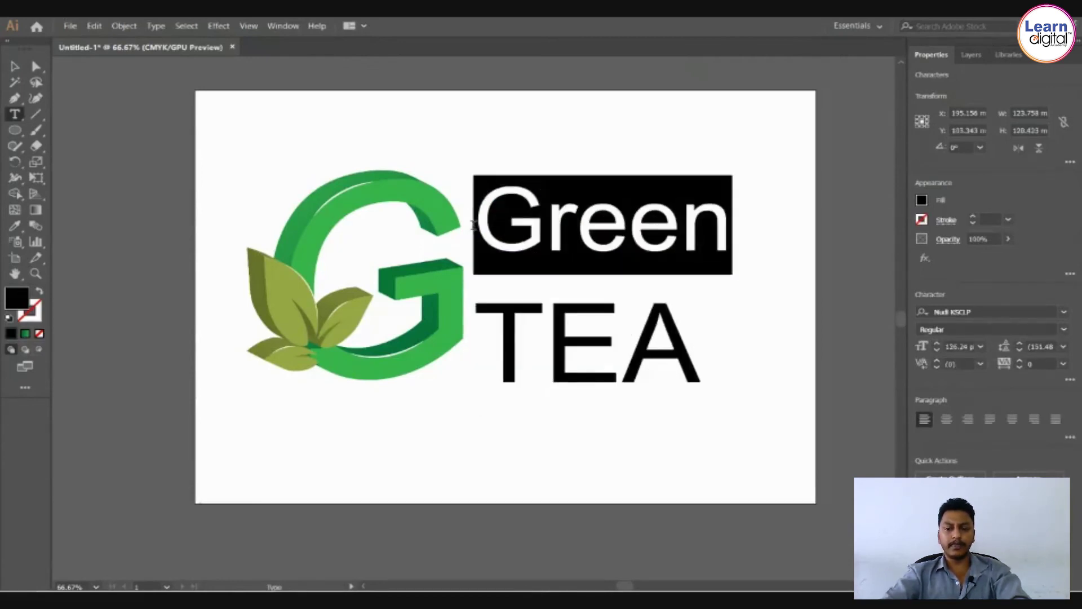
{"action": "left_click", "coordinate": [937, 350]}
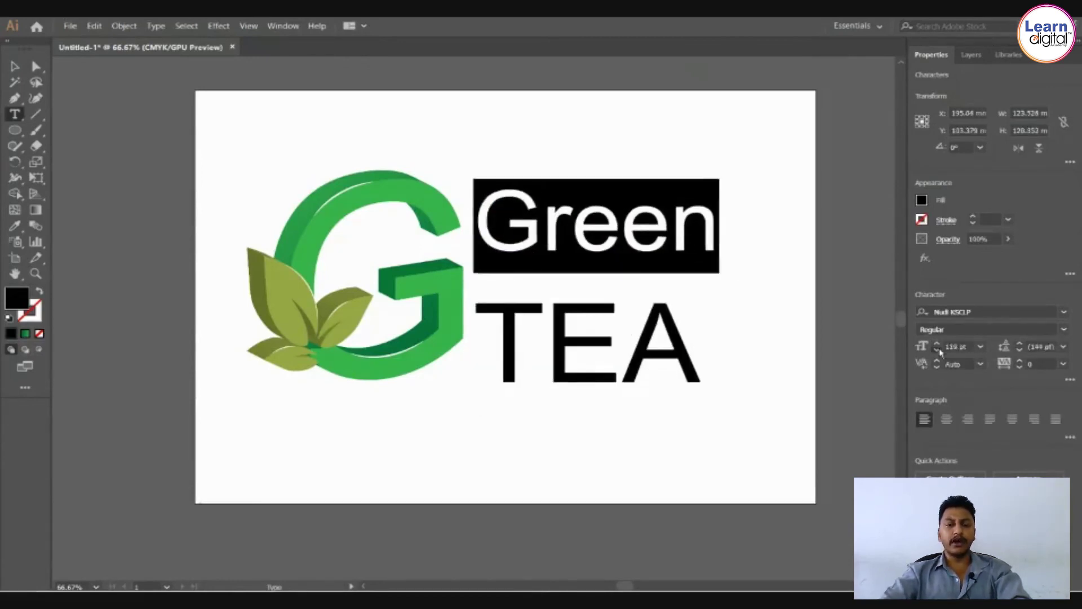
{"action": "left_click", "coordinate": [938, 350]}
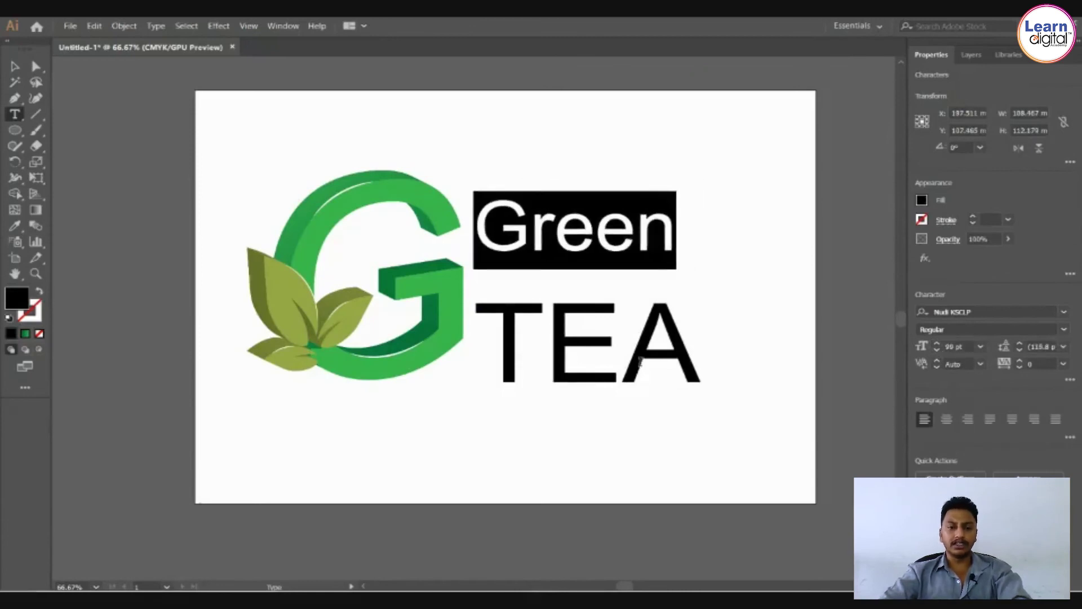
{"action": "left_click", "coordinate": [664, 360]}
{"action": "left_click_drag", "start_coordinate": [704, 355], "coordinate": [442, 213]}
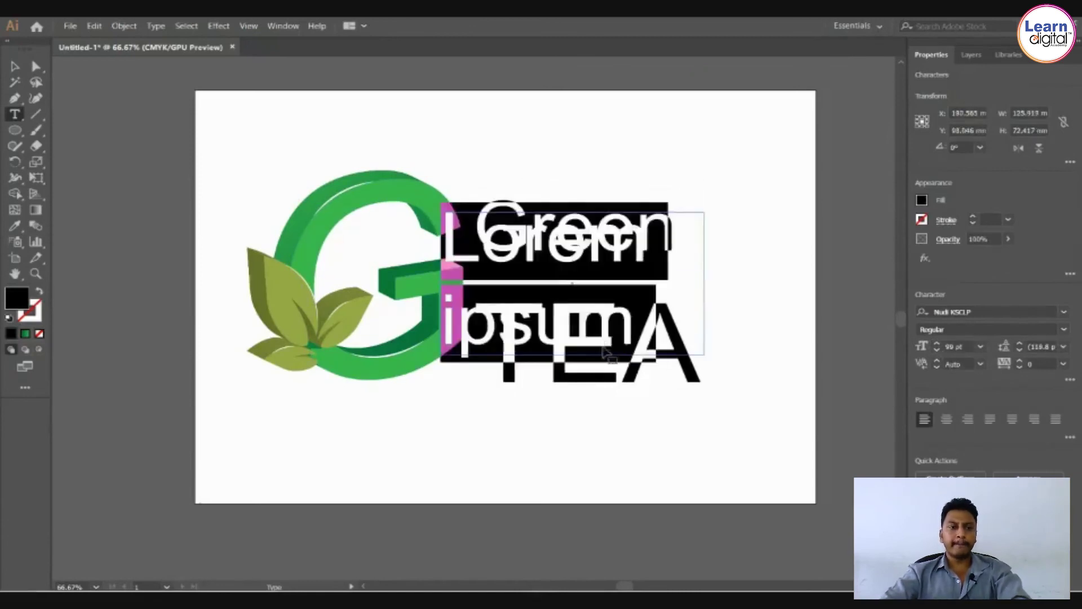
{"action": "key", "text": "ctrl+z"}
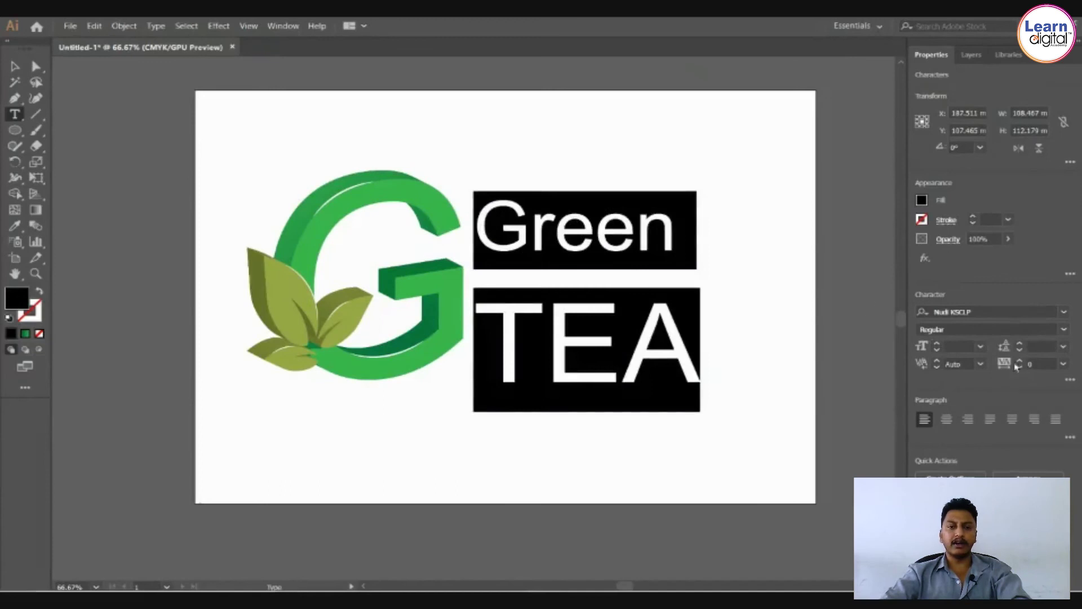
Tighten the line spacing of the whole "Green TEA" text by setting its leading to 129 pt.
{"action": "left_click", "coordinate": [1021, 350]}
{"action": "left_click", "coordinate": [1020, 346]}
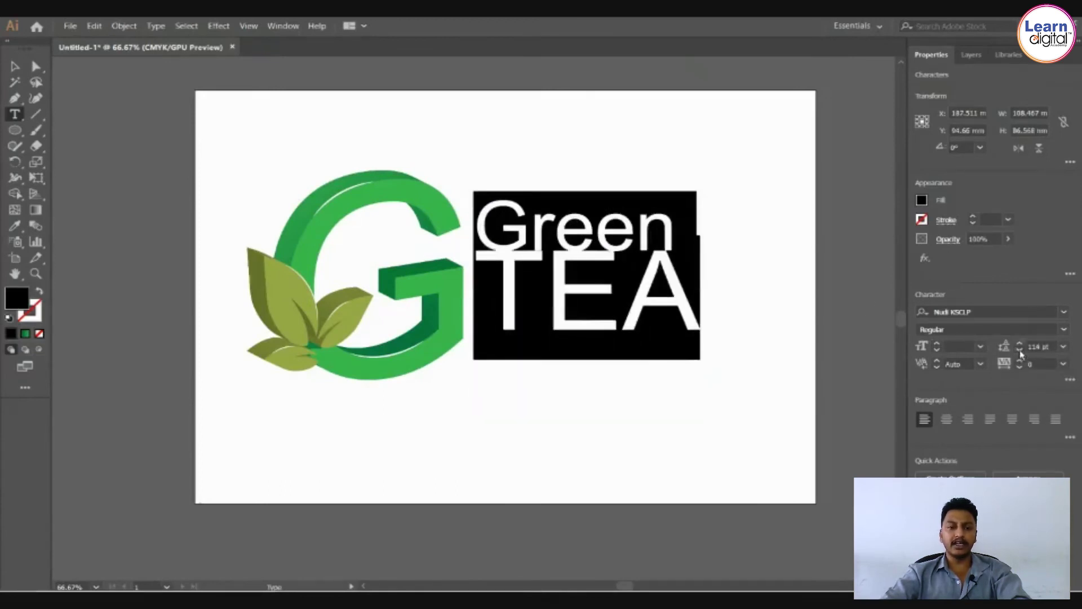
{"action": "left_click", "coordinate": [1021, 346]}
{"action": "left_click", "coordinate": [1021, 346]}
{"action": "left_click", "coordinate": [1021, 346]}
{"action": "left_click", "coordinate": [1021, 346]}
{"action": "left_click", "coordinate": [1021, 346]}
{"action": "left_click", "coordinate": [1020, 346]}
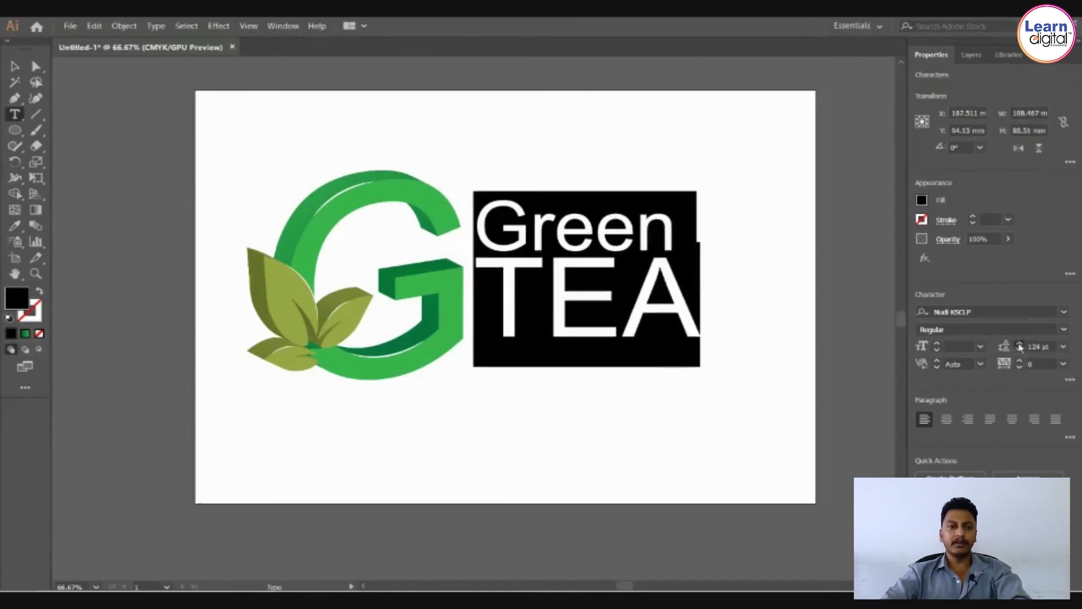
{"action": "left_click", "coordinate": [1020, 346]}
{"action": "left_click", "coordinate": [1020, 347]}
{"action": "left_click", "coordinate": [1020, 346]}
{"action": "left_click", "coordinate": [1020, 346]}
{"action": "left_click", "coordinate": [1021, 346]}
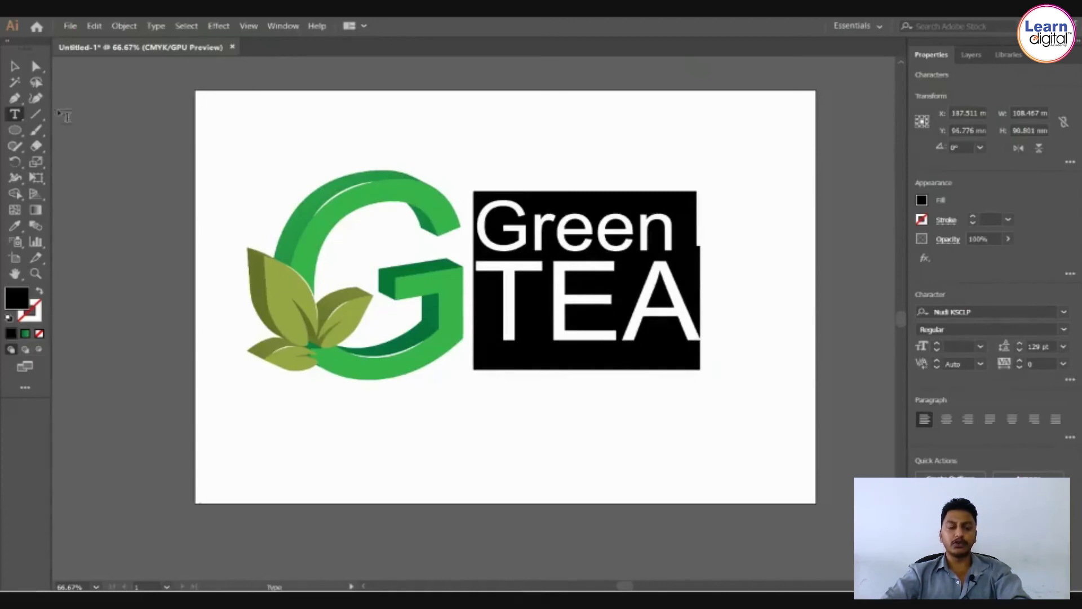
{"action": "left_click", "coordinate": [15, 66]}
{"action": "left_click", "coordinate": [629, 416]}
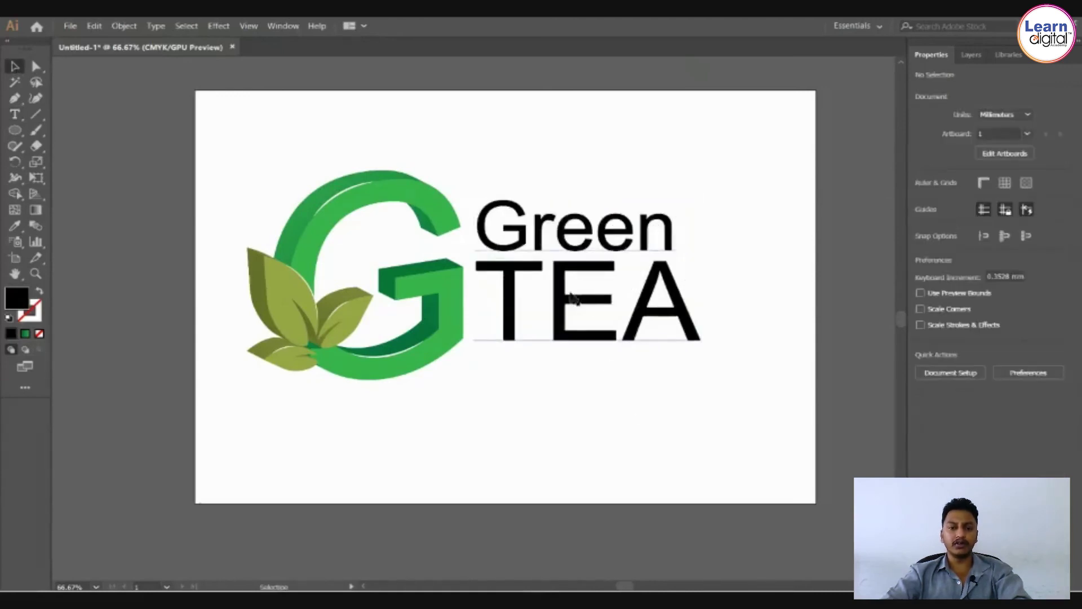
Nudge the "Green TEA" text slightly left and down so it sits closer beside the G.
{"action": "left_click_drag", "start_coordinate": [574, 299], "coordinate": [569, 299]}
{"action": "left_click", "coordinate": [620, 411]}
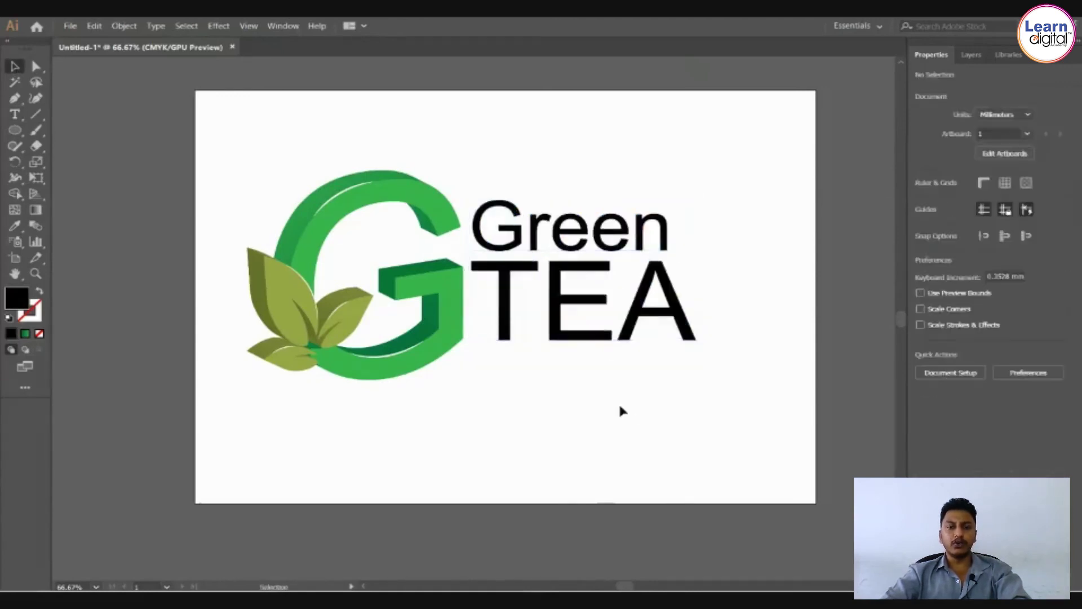
{"action": "key", "text": "space"}
{"action": "left_click_drag", "start_coordinate": [620, 406], "coordinate": [583, 388]}
{"action": "left_click_drag", "start_coordinate": [523, 288], "coordinate": [522, 300]}
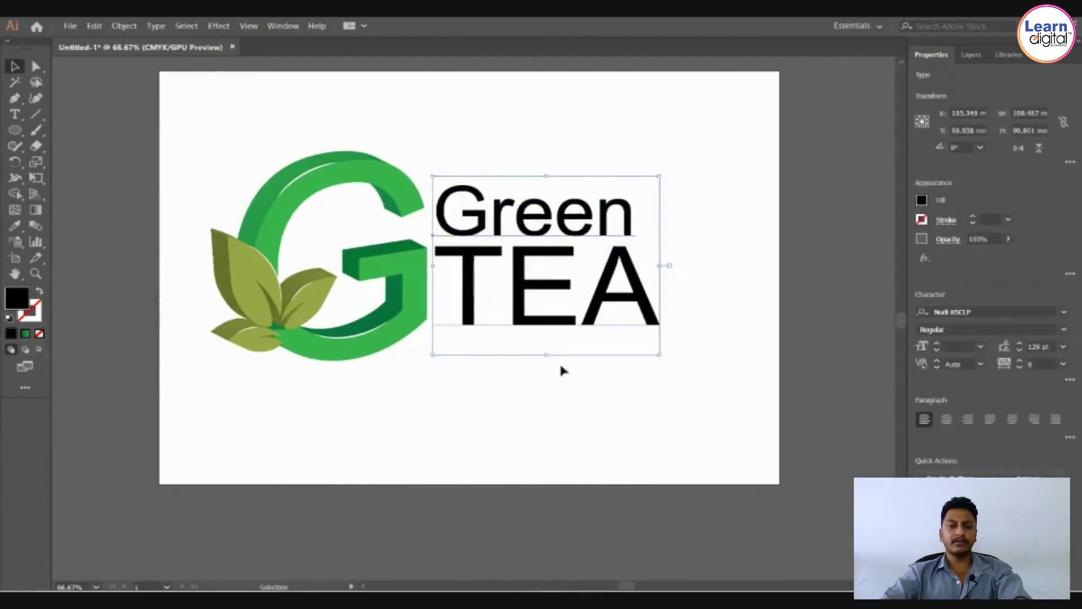
{"action": "left_click", "coordinate": [550, 396]}
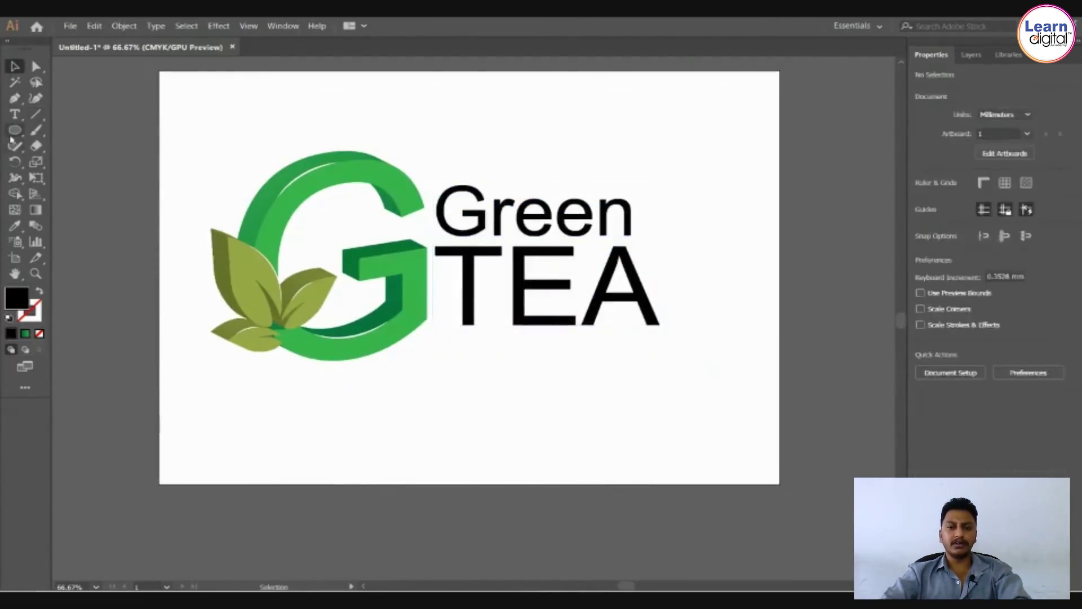
Draw a rectangle about 159 by 101 mm from behind the G across the text and send it to the back.
{"action": "left_click_drag", "start_coordinate": [12, 139], "coordinate": [79, 128]}
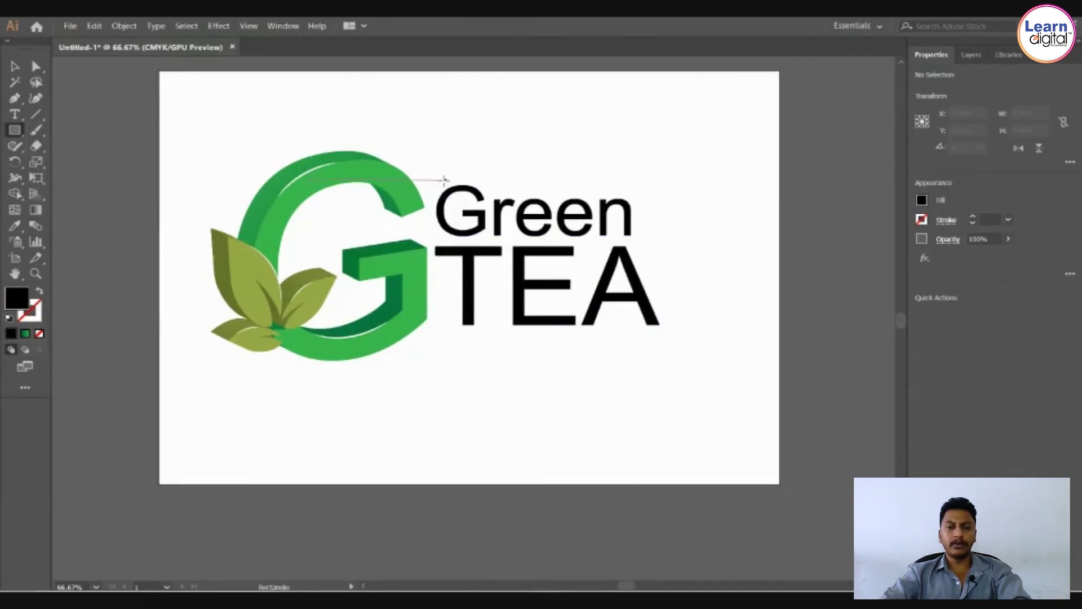
{"action": "left_click_drag", "start_coordinate": [370, 158], "coordinate": [704, 356]}
{"action": "key", "text": "ctrl+shift+bracketleft"}
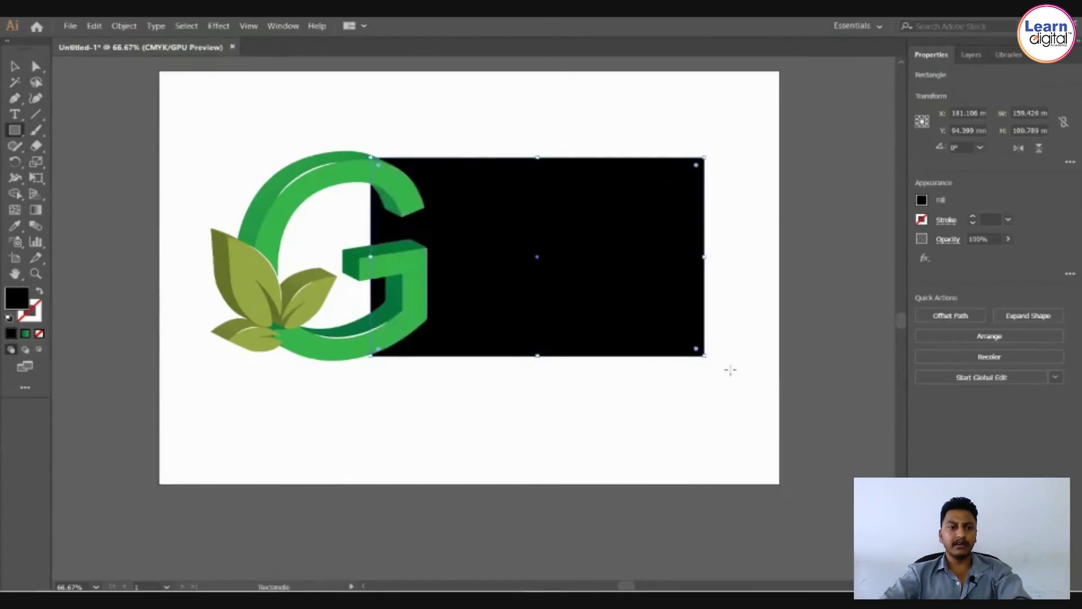
Swap the rectangle's fill and stroke to leave only an outline, and reduce its height to about 86 mm.
{"action": "left_click", "coordinate": [15, 67]}
{"action": "left_click", "coordinate": [41, 293]}
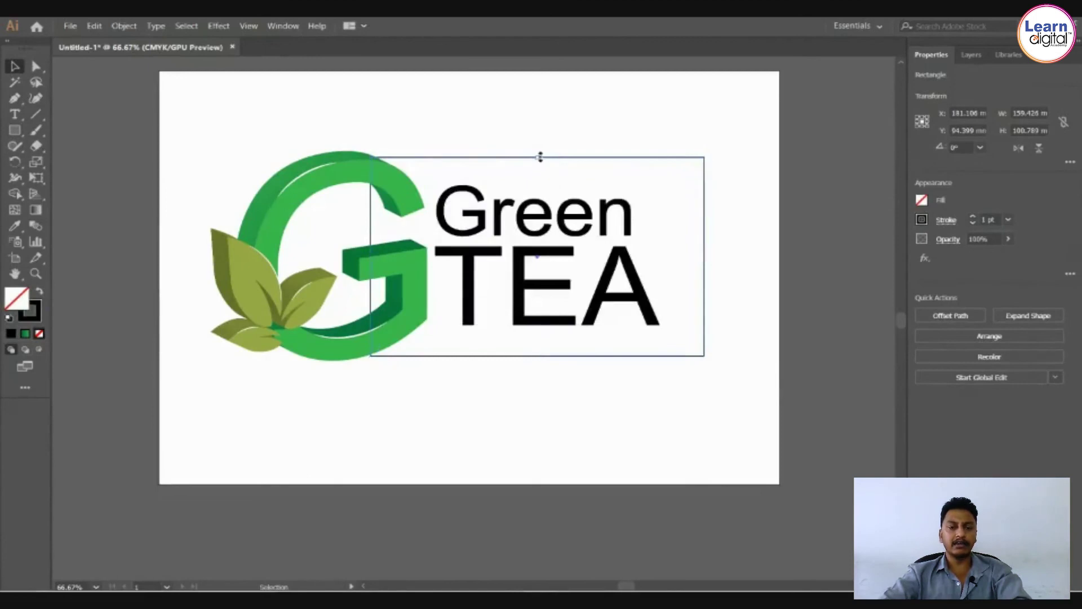
{"action": "left_click_drag", "start_coordinate": [541, 157], "coordinate": [539, 173]}
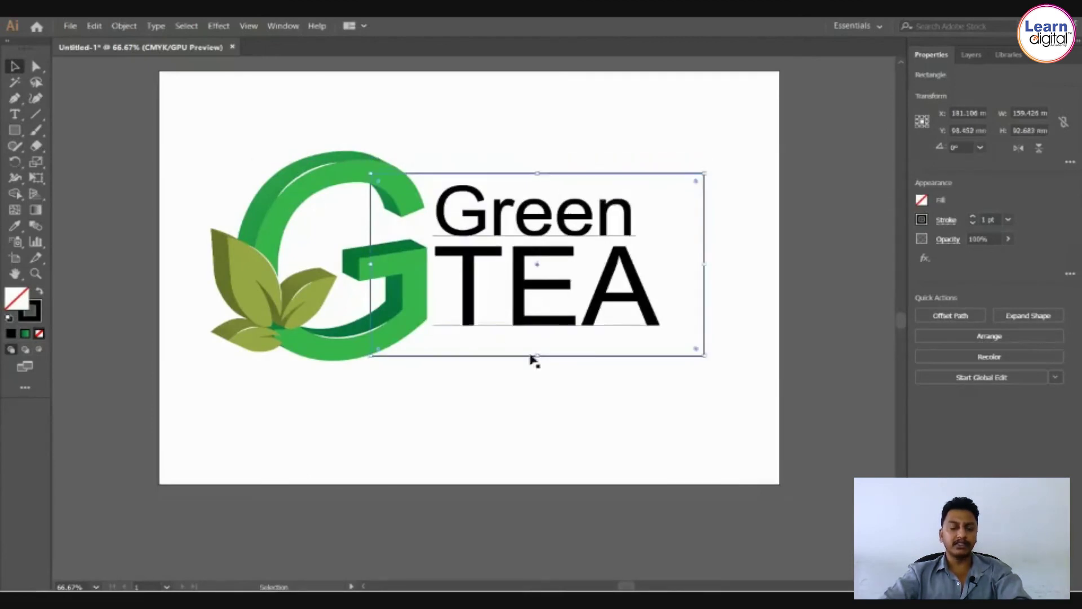
{"action": "left_click_drag", "start_coordinate": [537, 355], "coordinate": [538, 343]}
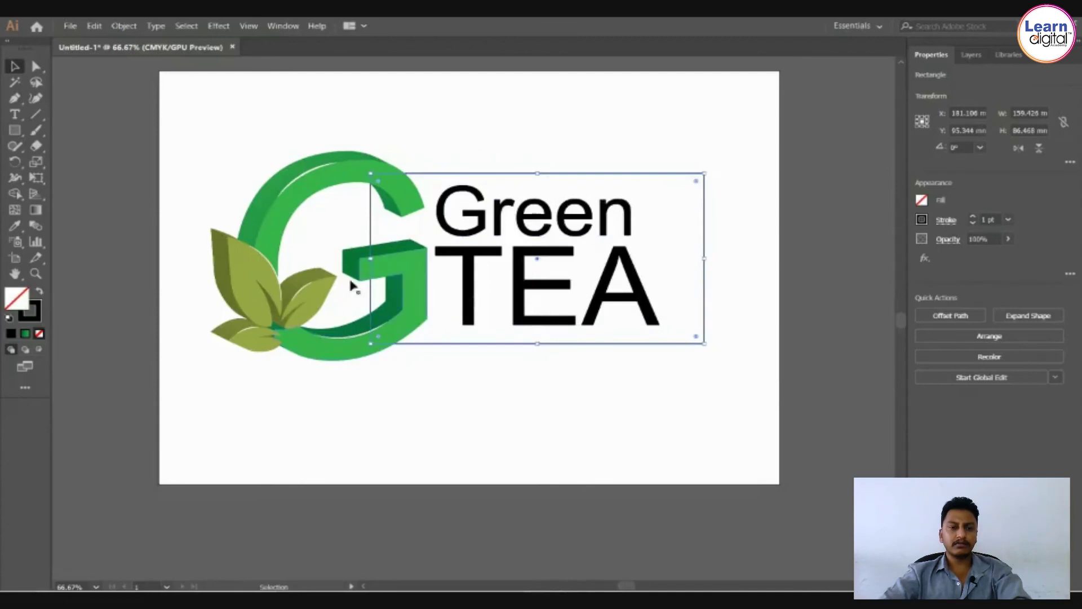
Give the rectangle a dark green stroke with a weight of 10 pt.
{"action": "left_click", "coordinate": [925, 221]}
{"action": "left_click", "coordinate": [835, 280]}
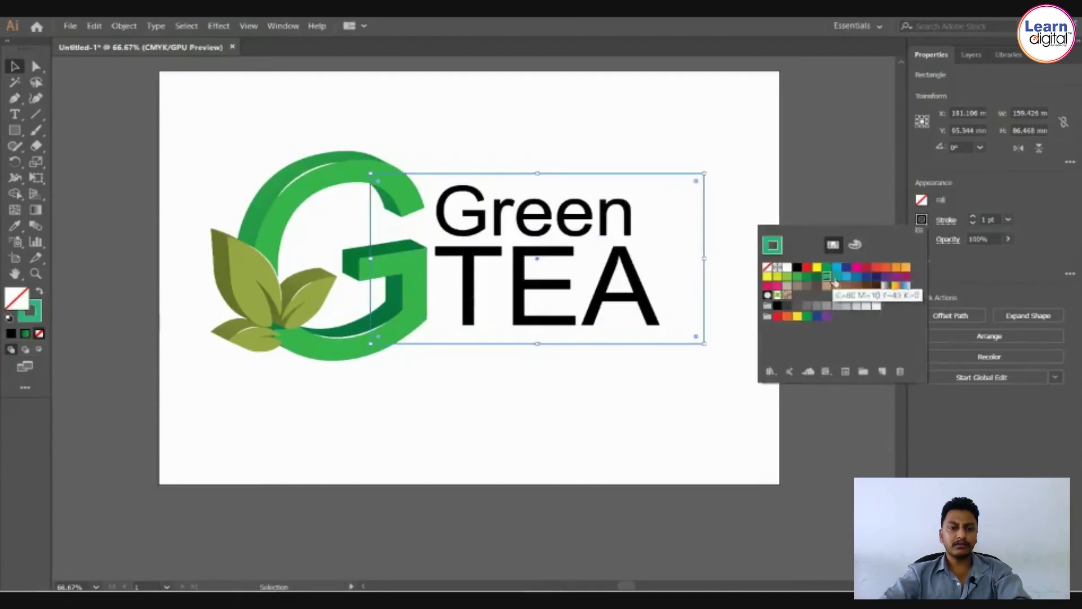
{"action": "left_click", "coordinate": [807, 277]}
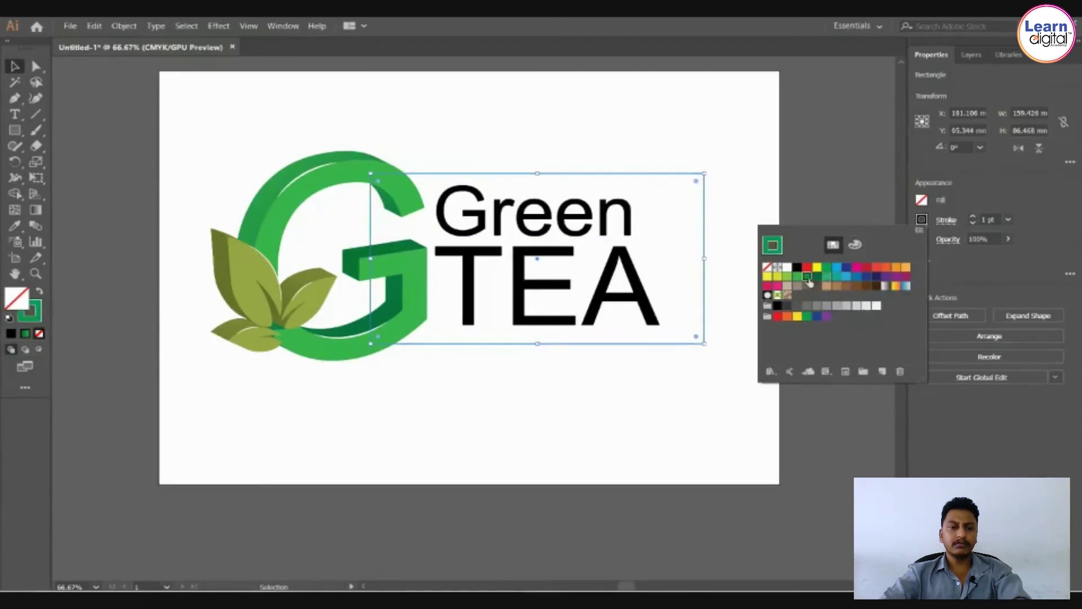
{"action": "left_click", "coordinate": [972, 216]}
{"action": "left_click", "coordinate": [973, 217]}
{"action": "left_click", "coordinate": [973, 217]}
{"action": "left_click", "coordinate": [972, 217]}
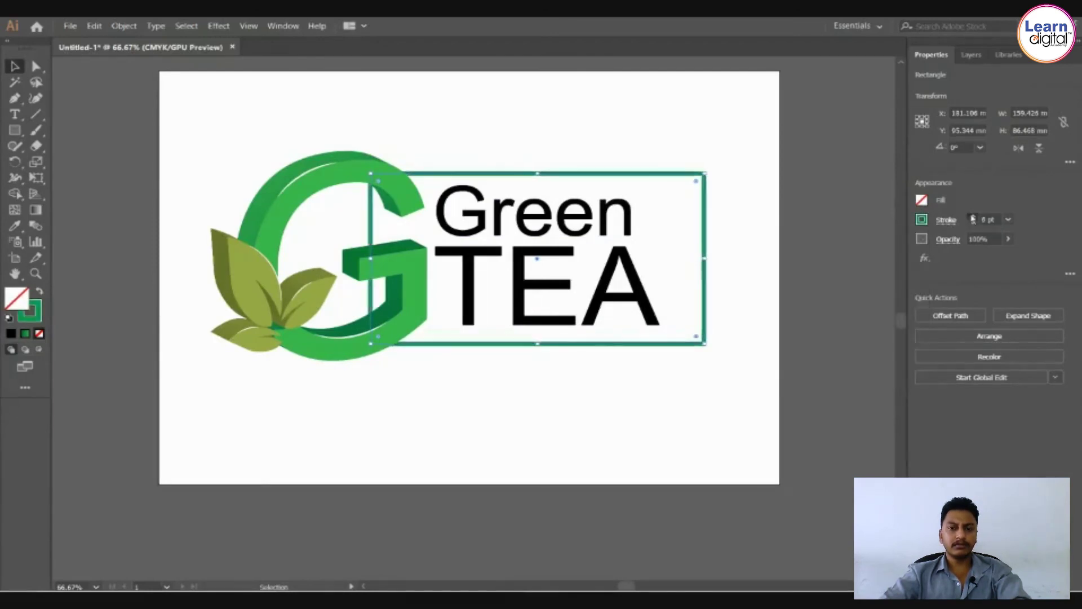
{"action": "left_click", "coordinate": [973, 217]}
{"action": "left_click", "coordinate": [973, 216]}
{"action": "left_click", "coordinate": [972, 217]}
{"action": "double_click", "coordinate": [972, 217]}
{"action": "left_click", "coordinate": [679, 359]}
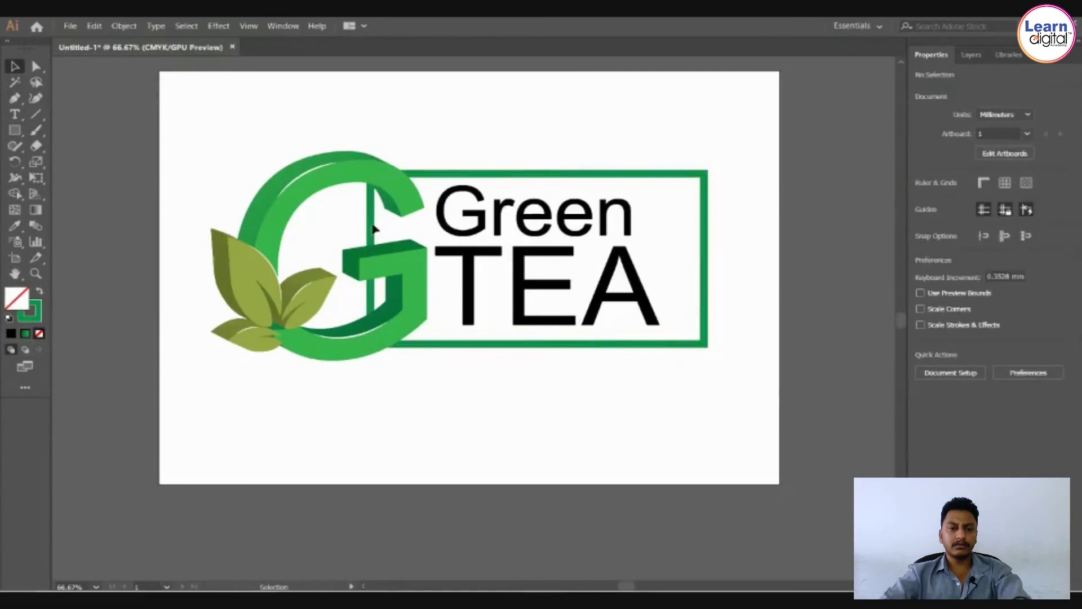
Add an anchor point on the frame's left edge inside the G and delete it to open that side.
{"action": "left_click", "coordinate": [371, 248]}
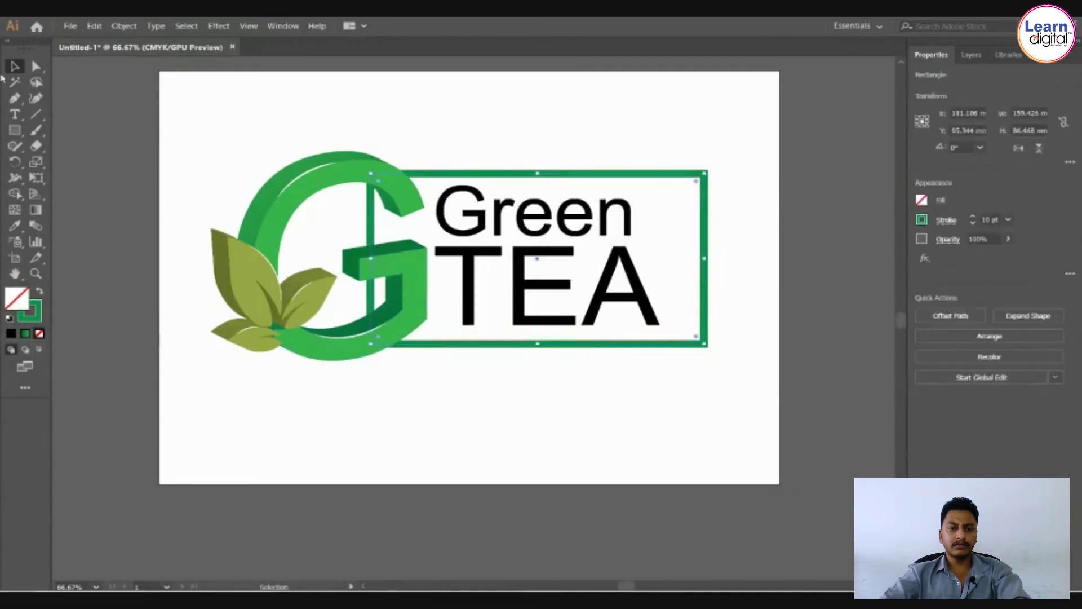
{"action": "key", "text": "a"}
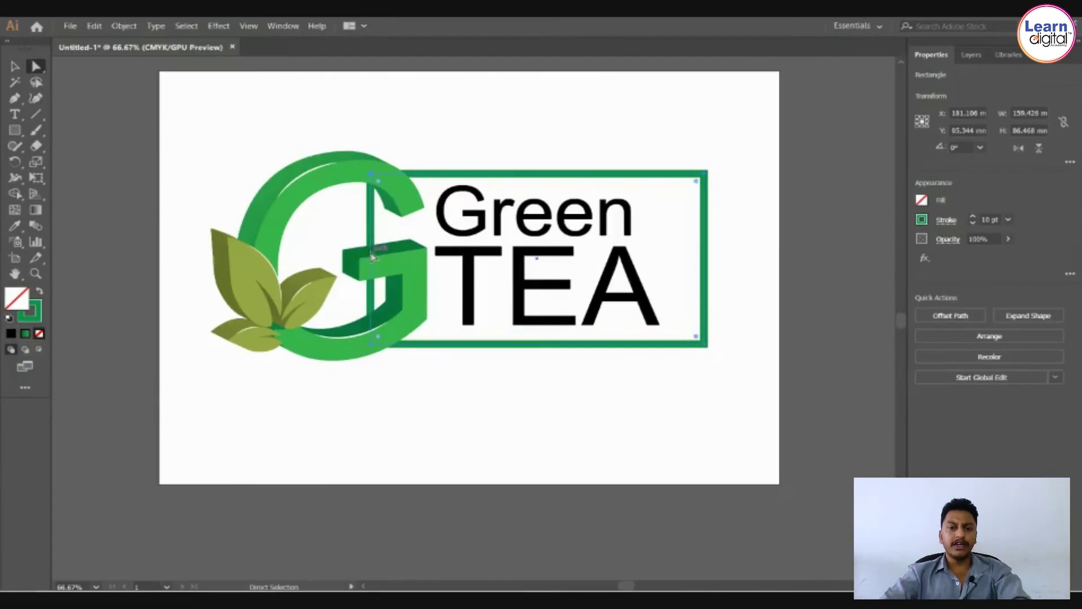
{"action": "left_click", "coordinate": [15, 97]}
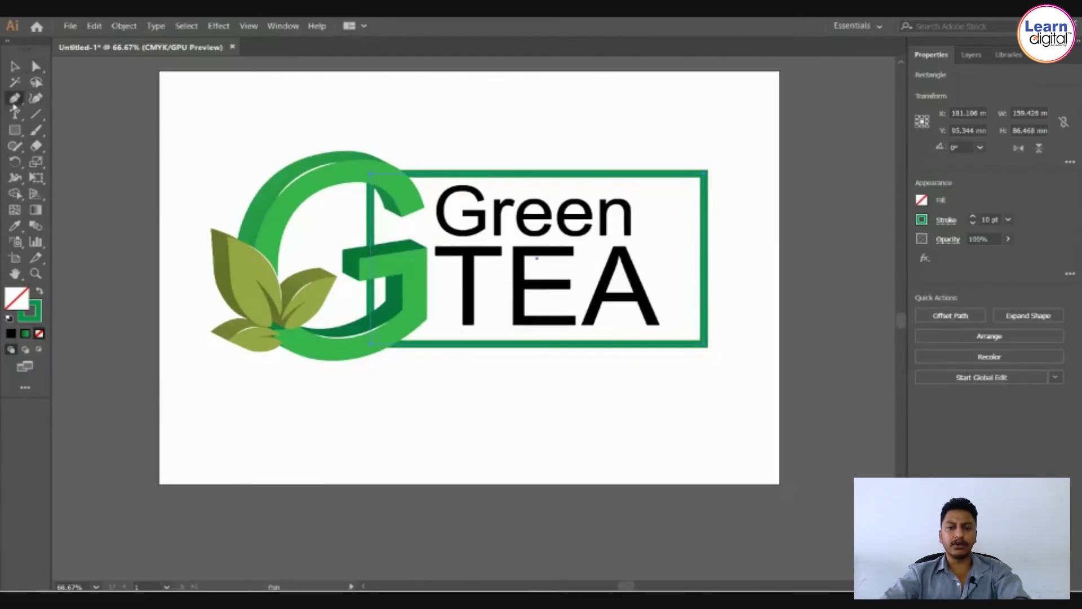
{"action": "left_click", "coordinate": [372, 241]}
{"action": "key", "text": "a"}
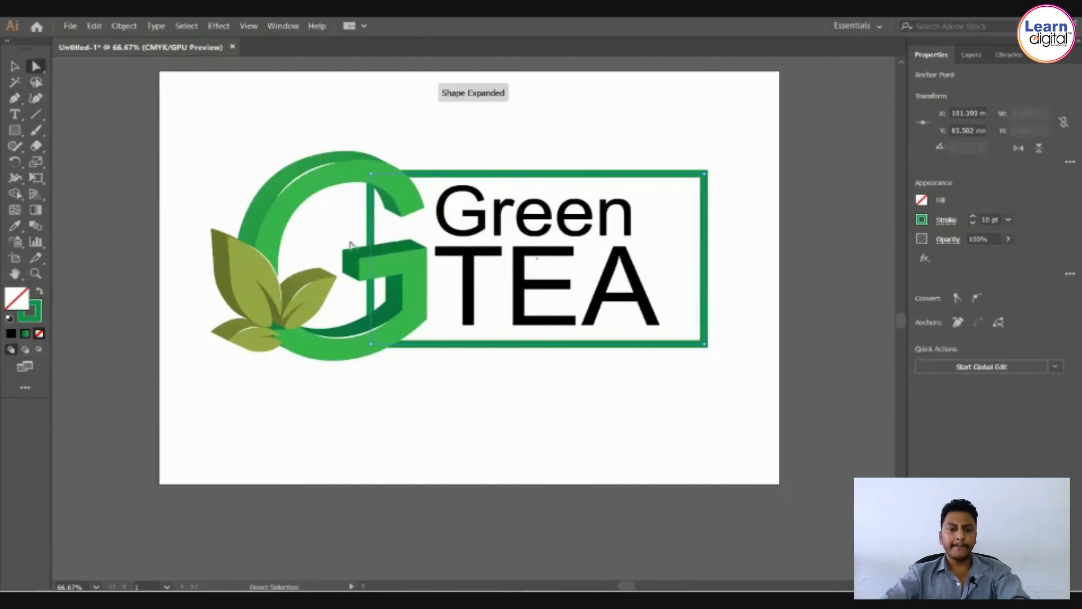
{"action": "key", "text": "Delete"}
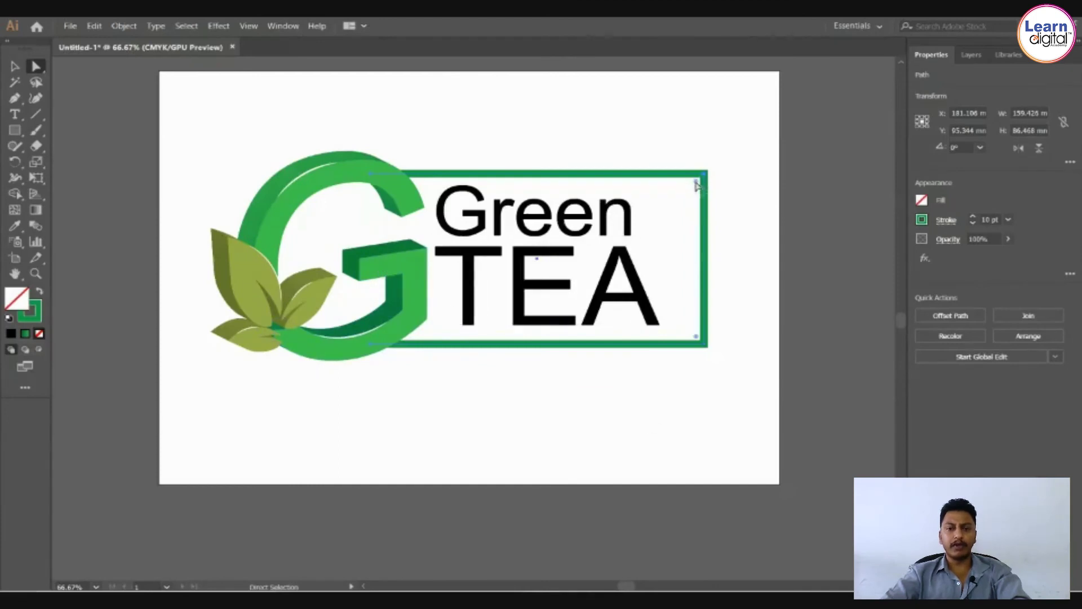
Round the frame's upper-right corner with a large radius that curves around the word "Green".
{"action": "left_click_drag", "start_coordinate": [696, 185], "coordinate": [551, 233]}
{"action": "key", "text": "v"}
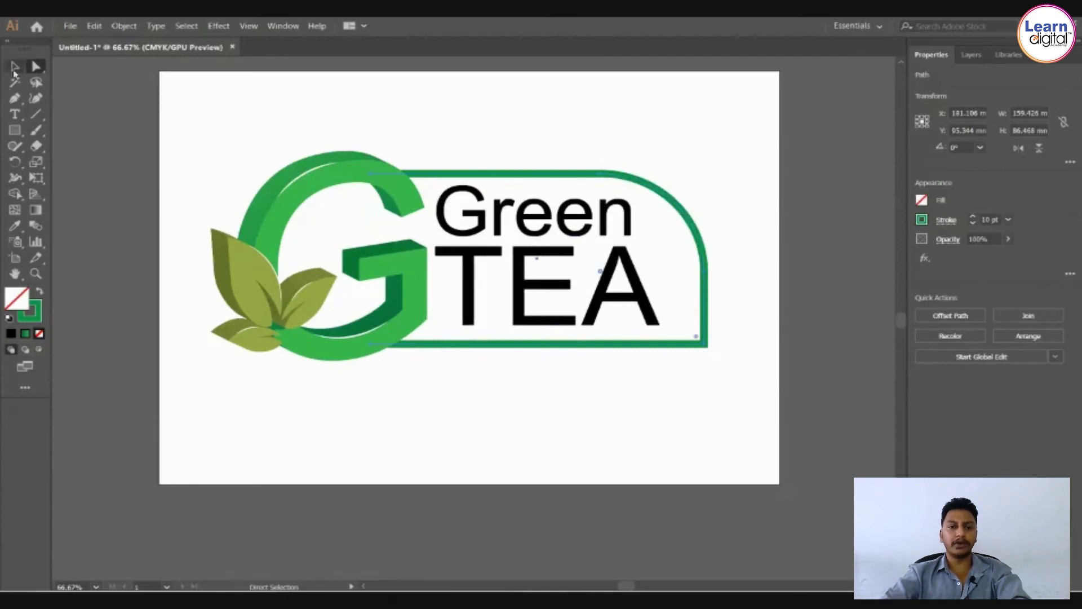
{"action": "left_click", "coordinate": [440, 476]}
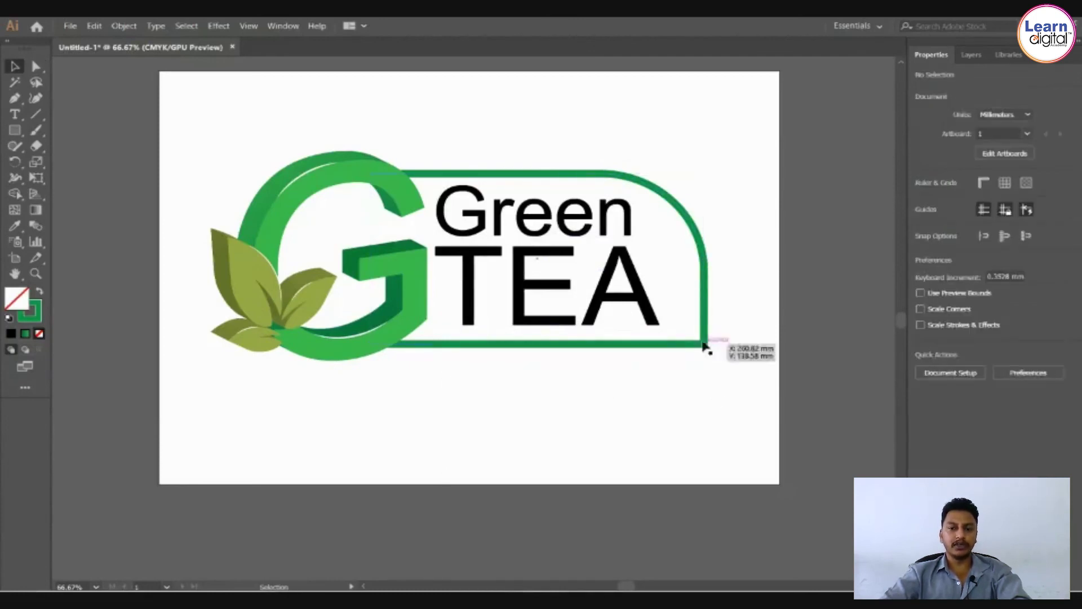
{"action": "left_click", "coordinate": [705, 345]}
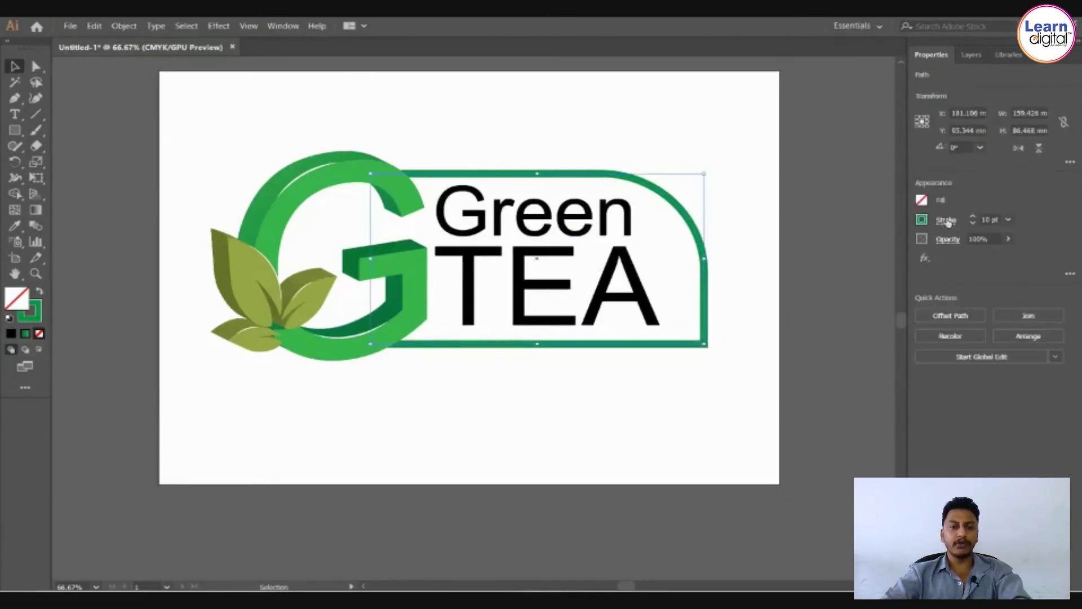
{"action": "left_click", "coordinate": [948, 222]}
{"action": "left_click", "coordinate": [910, 428]}
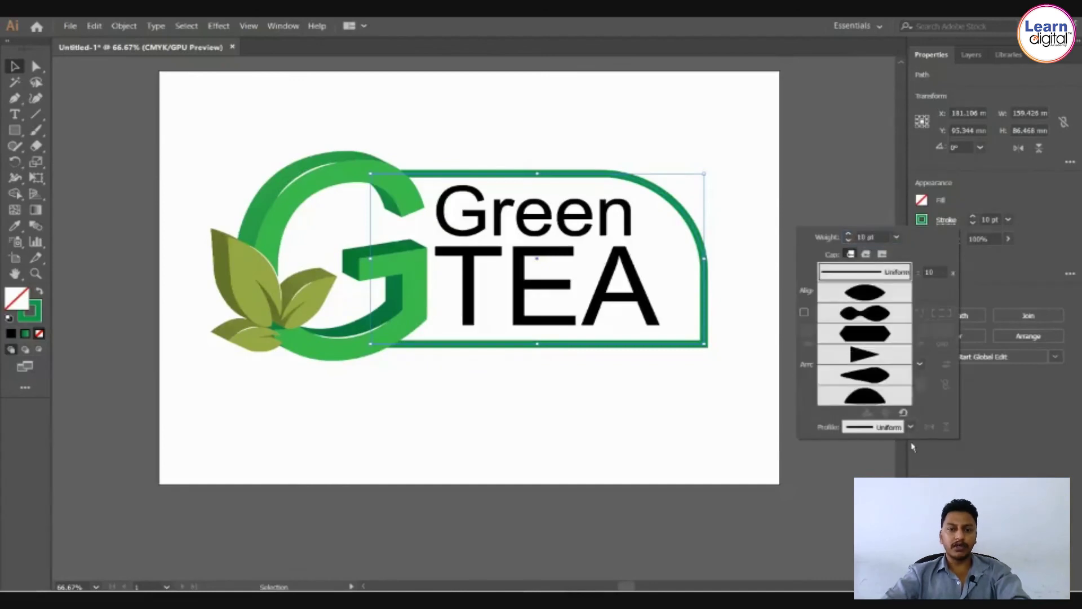
{"action": "left_click", "coordinate": [812, 442]}
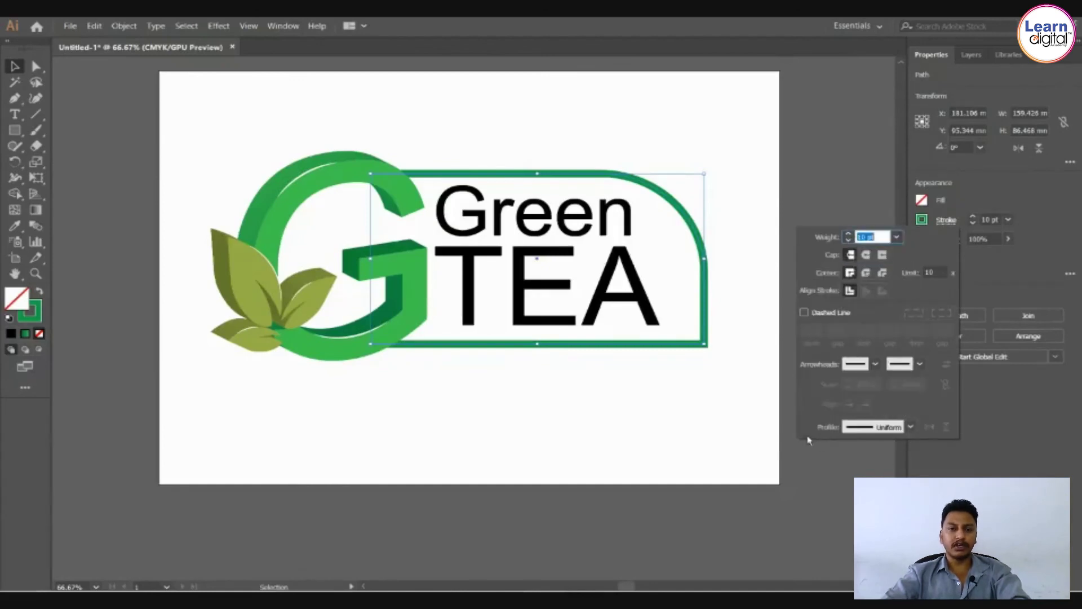
{"action": "key", "text": "Escape"}
Apply the rough charcoal-style art brush to the green frame's stroke.
{"action": "left_click", "coordinate": [281, 26]}
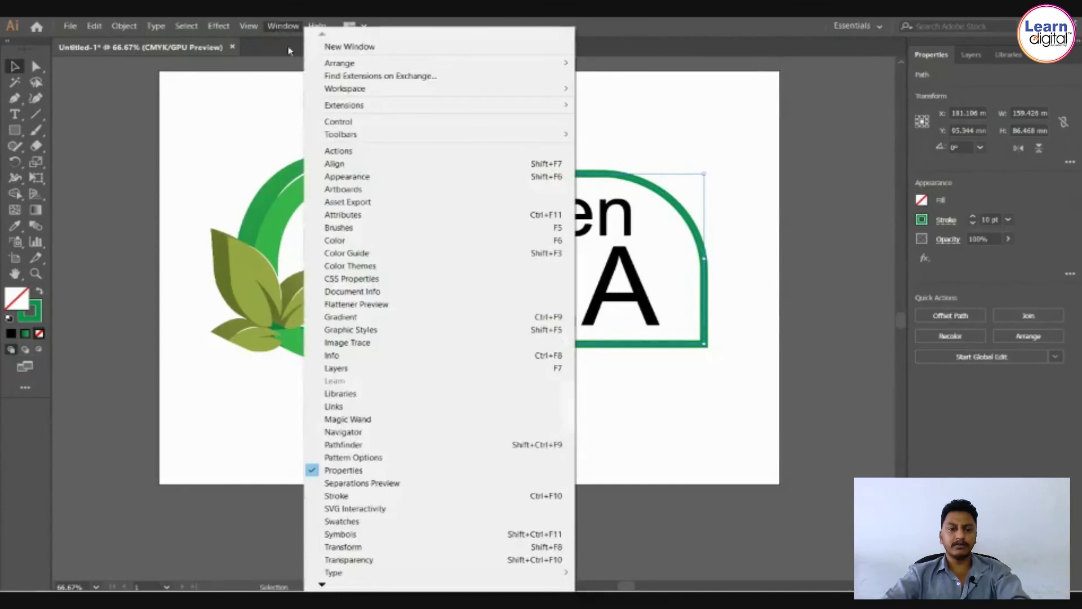
{"action": "left_click", "coordinate": [349, 228]}
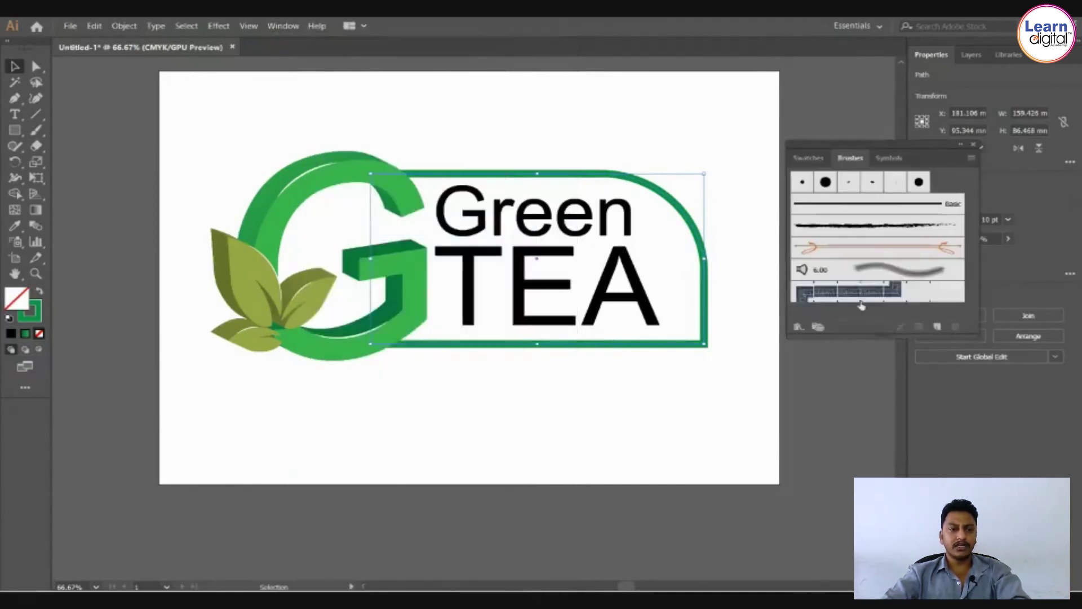
{"action": "left_click", "coordinate": [864, 232]}
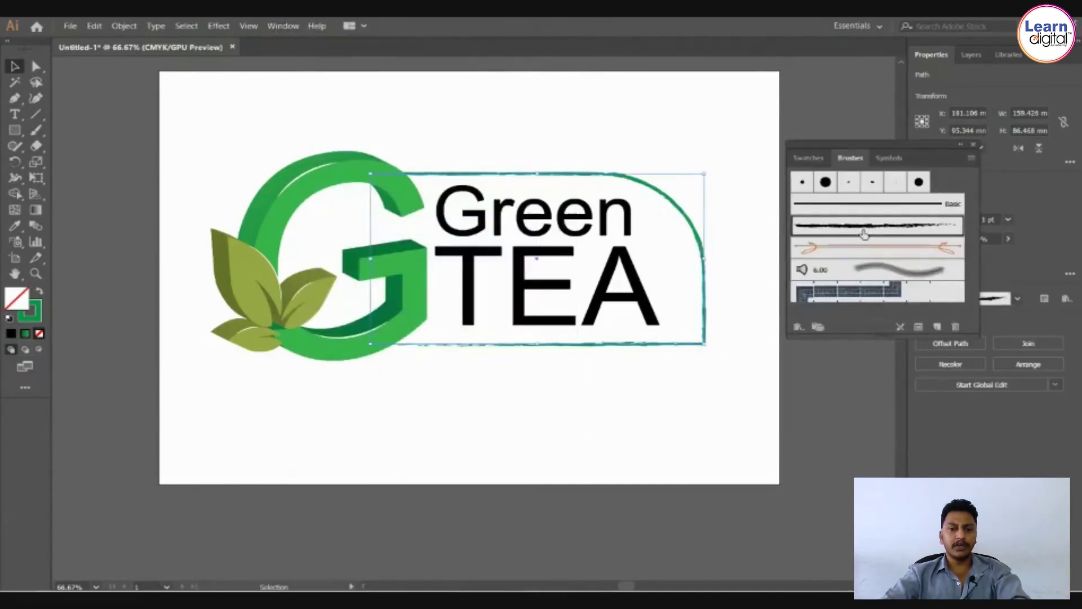
{"action": "left_click", "coordinate": [708, 405]}
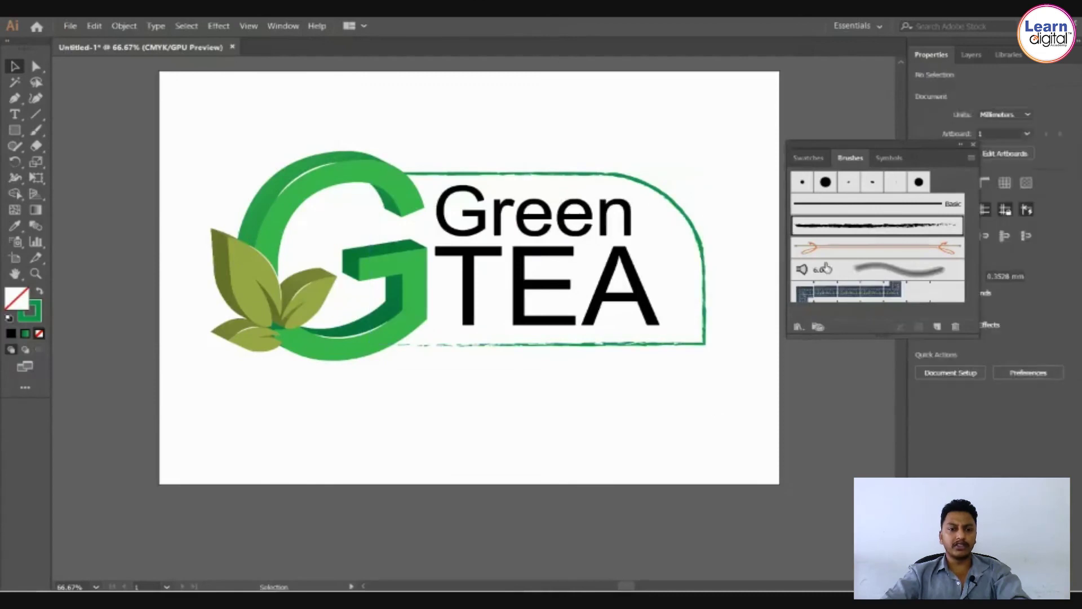
{"action": "key", "text": "F5"}
Set the brushed frame's stroke weight to 2 pt.
{"action": "left_click", "coordinate": [650, 183]}
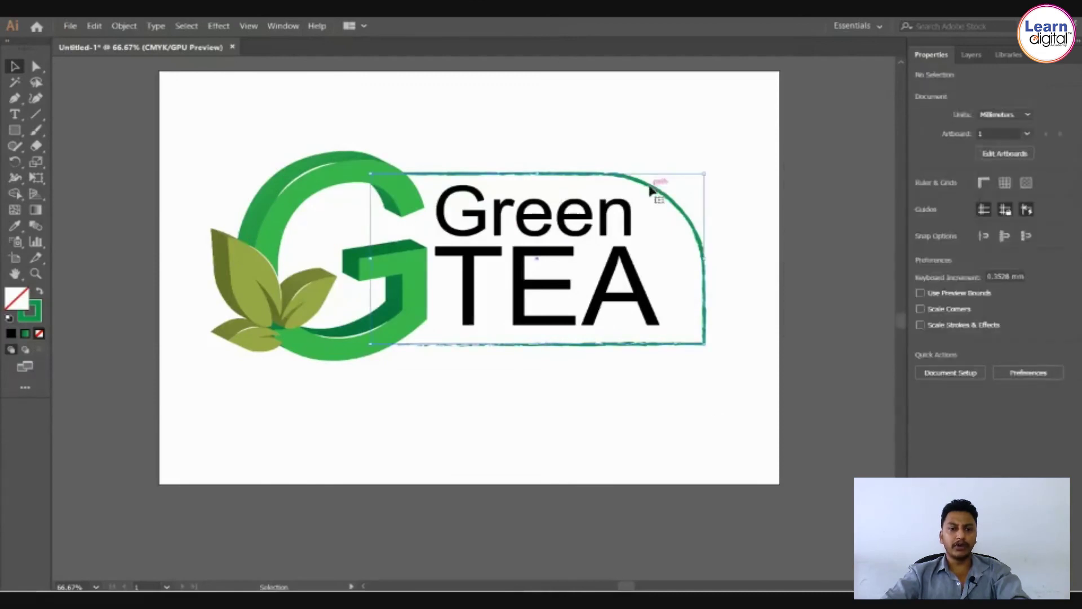
{"action": "left_click", "coordinate": [974, 217]}
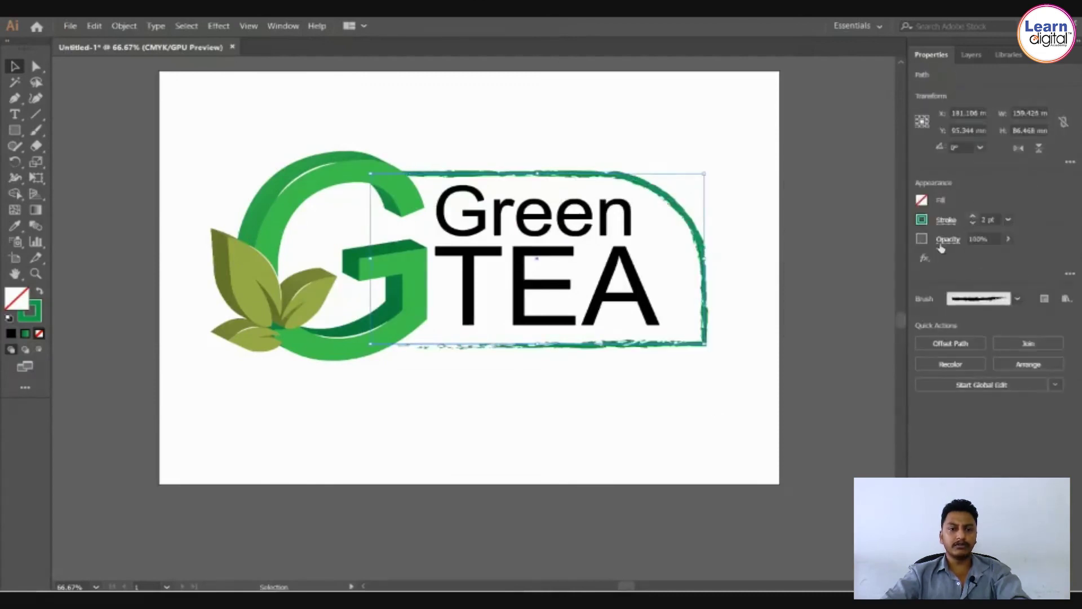
{"action": "left_click", "coordinate": [689, 420]}
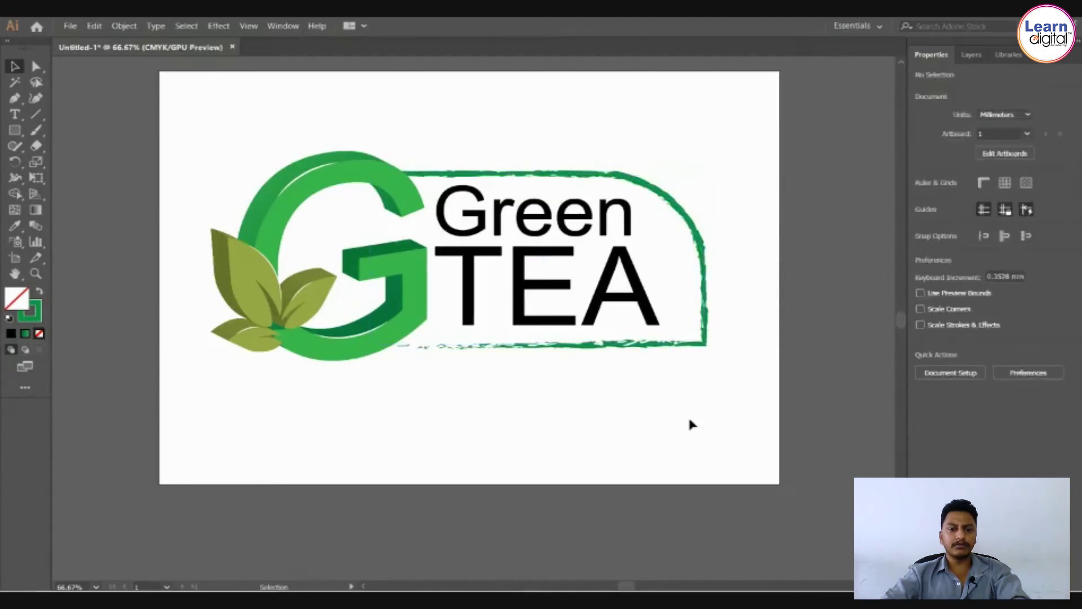
Move the "Green TEA" lettering about 5 mm to the right, away from the G.
{"action": "left_click", "coordinate": [590, 240]}
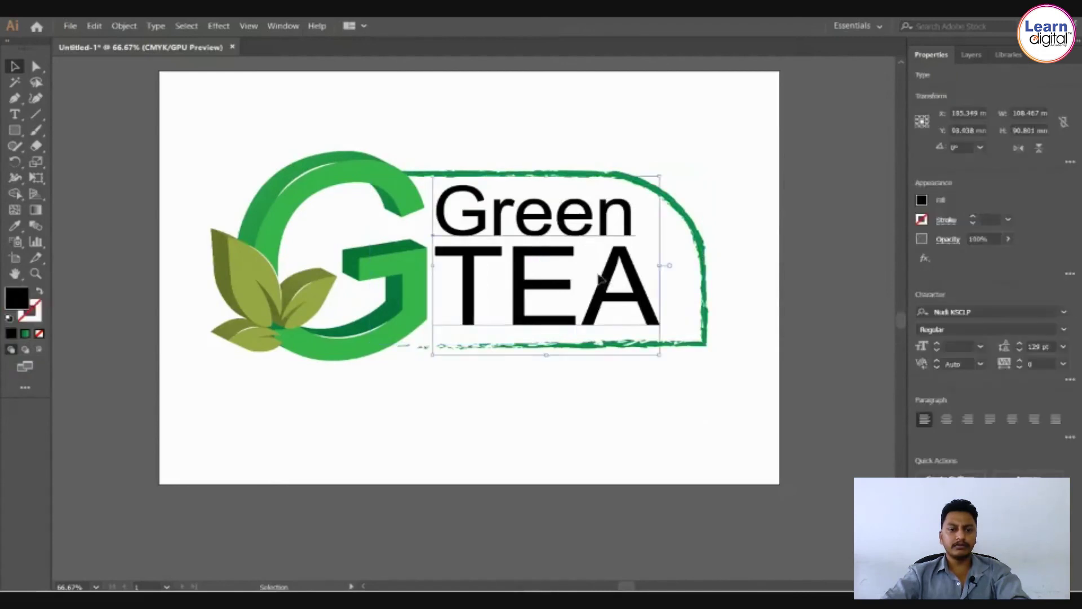
{"action": "left_click_drag", "start_coordinate": [601, 280], "coordinate": [609, 281]}
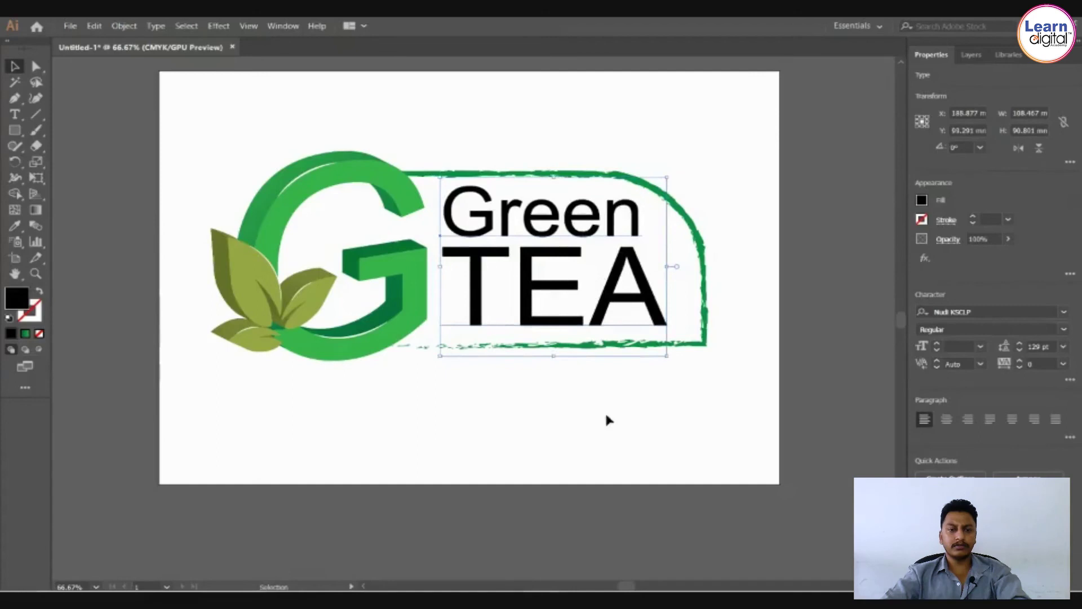
{"action": "key", "text": "Right"}
{"action": "key", "text": "Right"}
{"action": "key", "text": "Right"}
{"action": "key", "text": "Right"}
{"action": "left_click", "coordinate": [628, 418]}
Move the frame's upper-left end anchor horizontally to the right so the upper line starts just outside the G.
{"action": "left_click", "coordinate": [456, 175]}
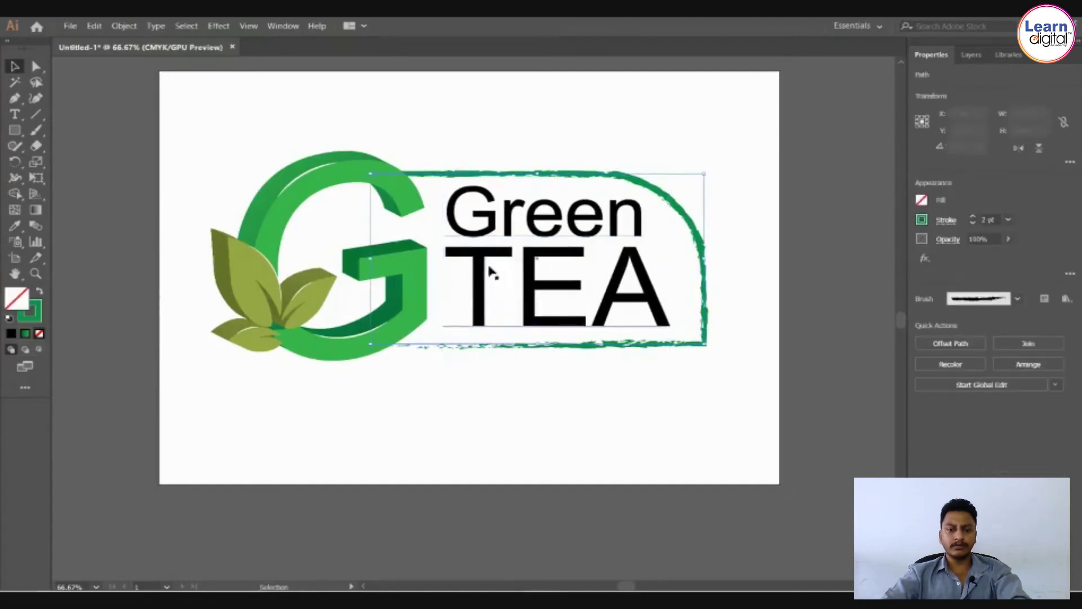
{"action": "left_click", "coordinate": [36, 66]}
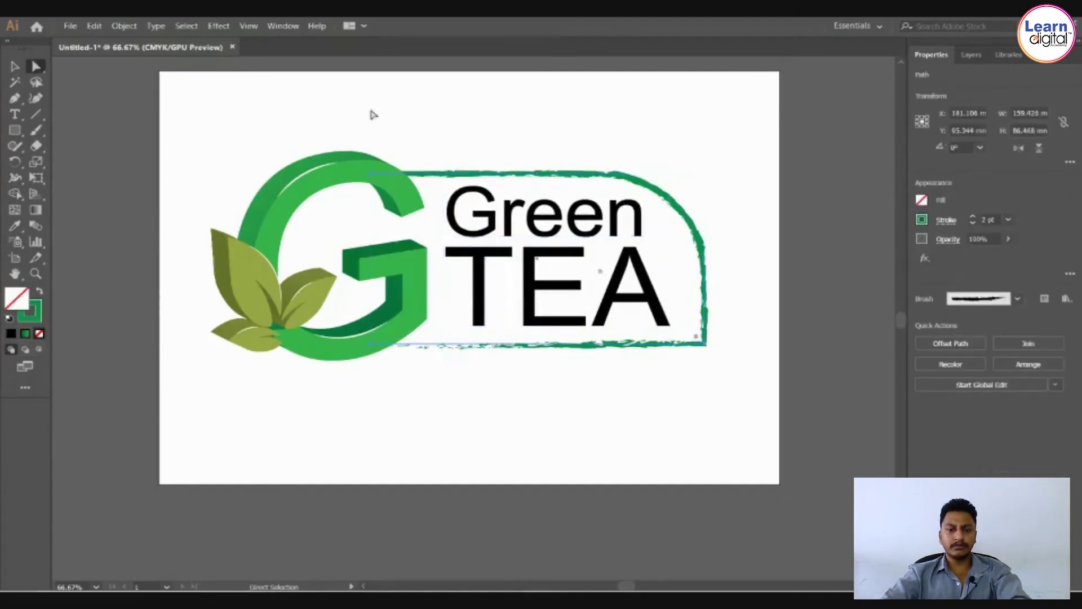
{"action": "left_click", "coordinate": [372, 179]}
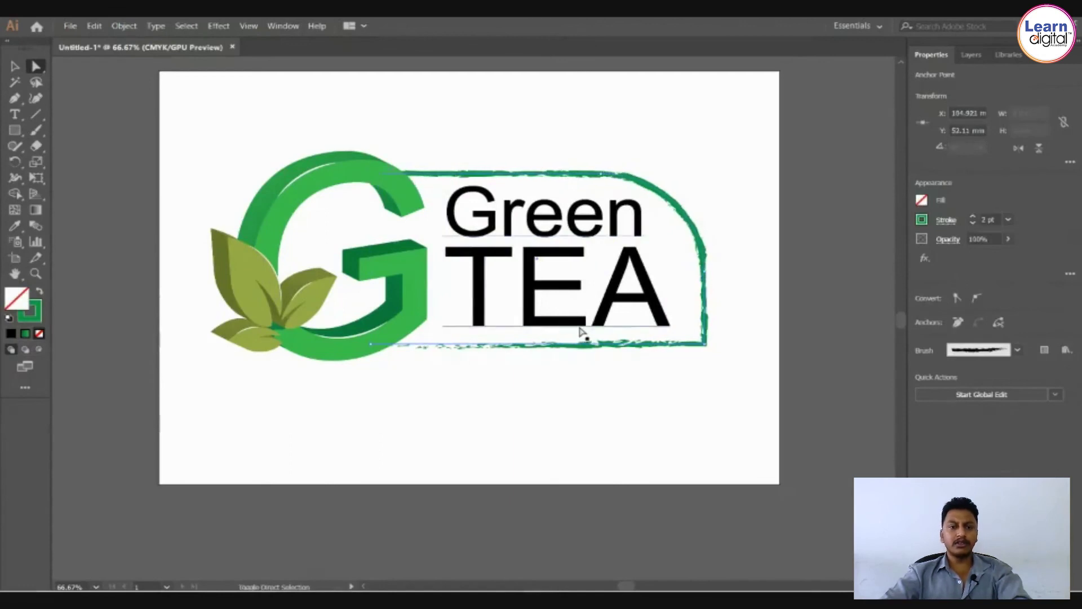
{"action": "key", "text": "Right"}
{"action": "key", "text": "Right"}
{"action": "key", "text": "Right"}
{"action": "key", "text": "Right"}
{"action": "key", "text": "Right"}
{"action": "key", "text": "Right"}
{"action": "key", "text": "Right"}
{"action": "key", "text": "Right"}
{"action": "key", "text": "Right"}
{"action": "key", "text": "Right"}
{"action": "key", "text": "Right"}
{"action": "key", "text": "Right"}
{"action": "key", "text": "Right"}
{"action": "key", "text": "Right"}
{"action": "key", "text": "Right"}
{"action": "key", "text": "Right"}
{"action": "key", "text": "Right"}
{"action": "key", "text": "Right"}
{"action": "key", "text": "Right"}
{"action": "key", "text": "Right"}
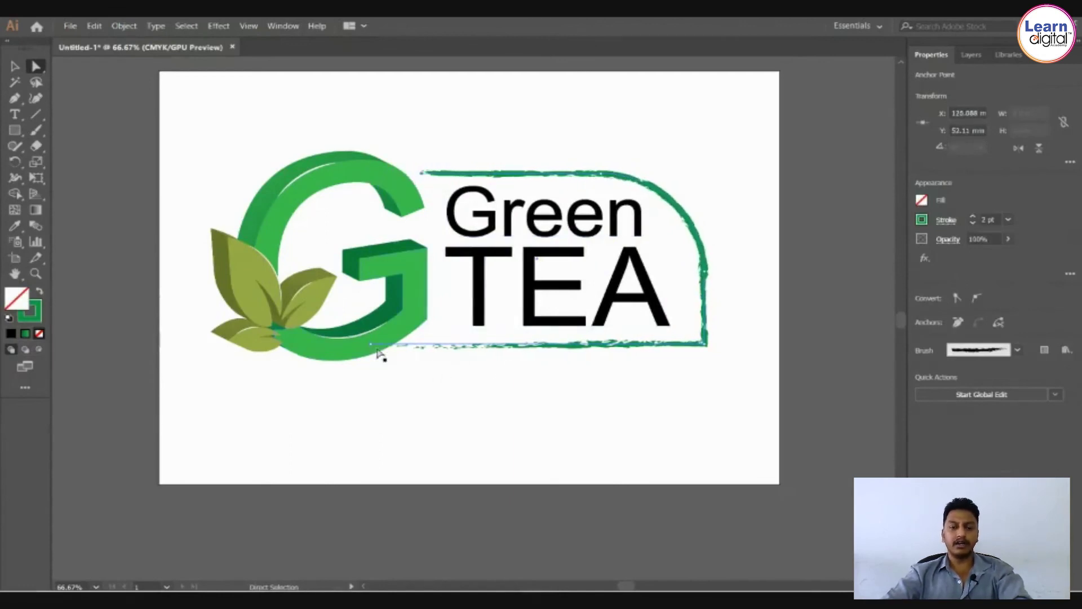
Shift the frame's lower-left end anchor horizontally to the right so the lower line starts clear of the G.
{"action": "left_click", "coordinate": [372, 346]}
{"action": "key", "text": "Right"}
{"action": "key", "text": "Right"}
{"action": "key", "text": "Right"}
{"action": "key", "text": "Right"}
{"action": "key", "text": "Right"}
{"action": "key", "text": "Right"}
{"action": "key", "text": "Right"}
{"action": "key", "text": "Right"}
{"action": "key", "text": "Right"}
{"action": "key", "text": "Right"}
{"action": "key", "text": "Right"}
{"action": "key", "text": "Right"}
{"action": "key", "text": "Right"}
{"action": "key", "text": "Right"}
{"action": "key", "text": "Right"}
{"action": "key", "text": "Right"}
{"action": "key", "text": "Right"}
{"action": "key", "text": "Right"}
{"action": "key", "text": "Right"}
{"action": "key", "text": "Right"}
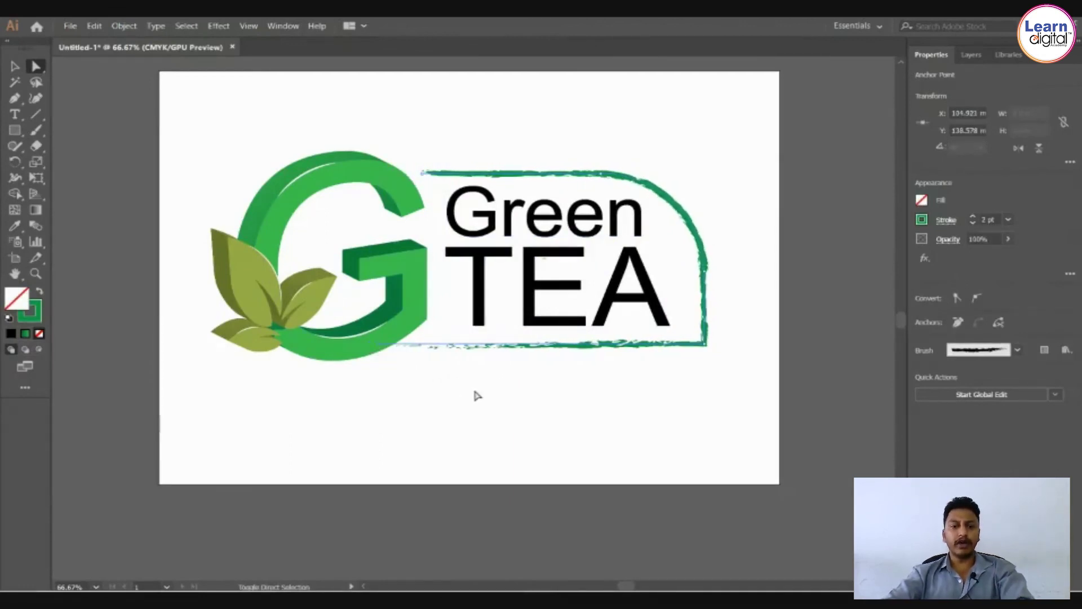
{"action": "left_click", "coordinate": [15, 67]}
{"action": "left_click", "coordinate": [204, 104]}
Recolor the "Green TEA" lettering with the light olive green sampled from the large leaf.
{"action": "left_click", "coordinate": [542, 306]}
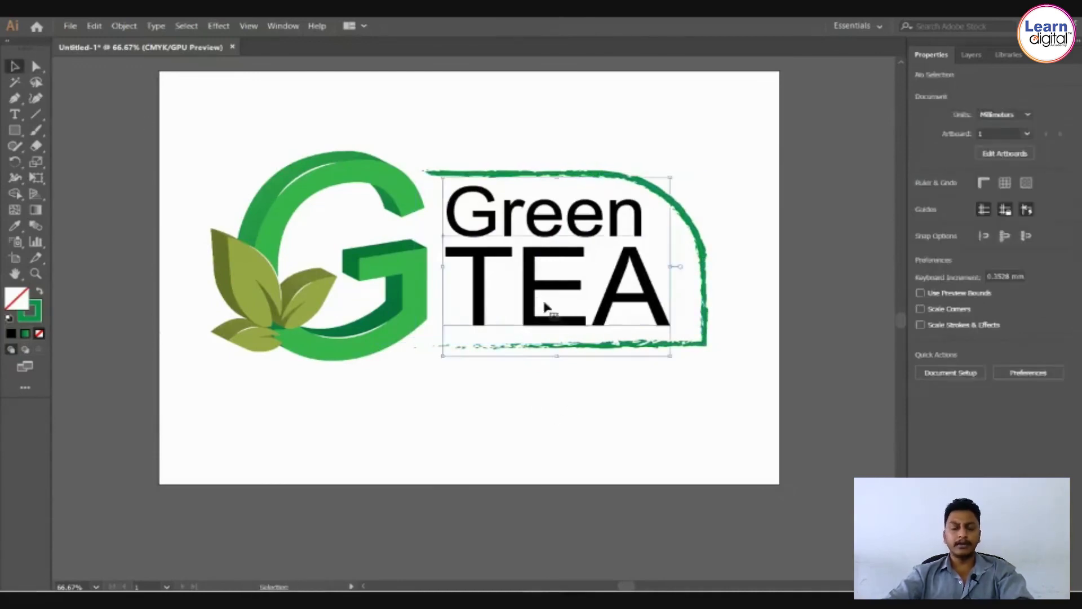
{"action": "key", "text": "i"}
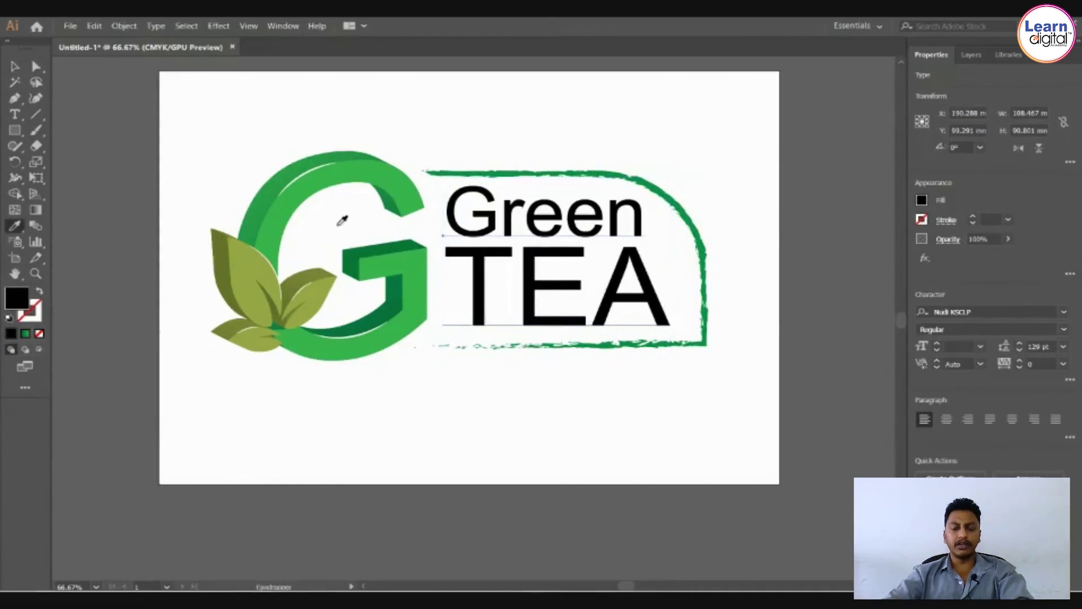
{"action": "left_click", "coordinate": [218, 234]}
{"action": "key", "text": "v"}
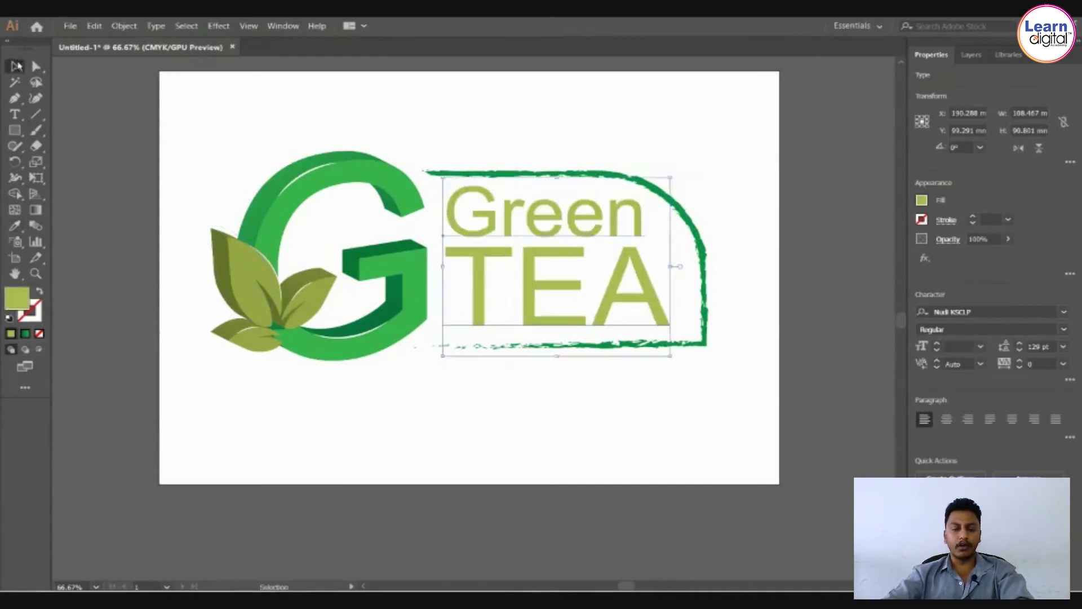
{"action": "left_click", "coordinate": [542, 425]}
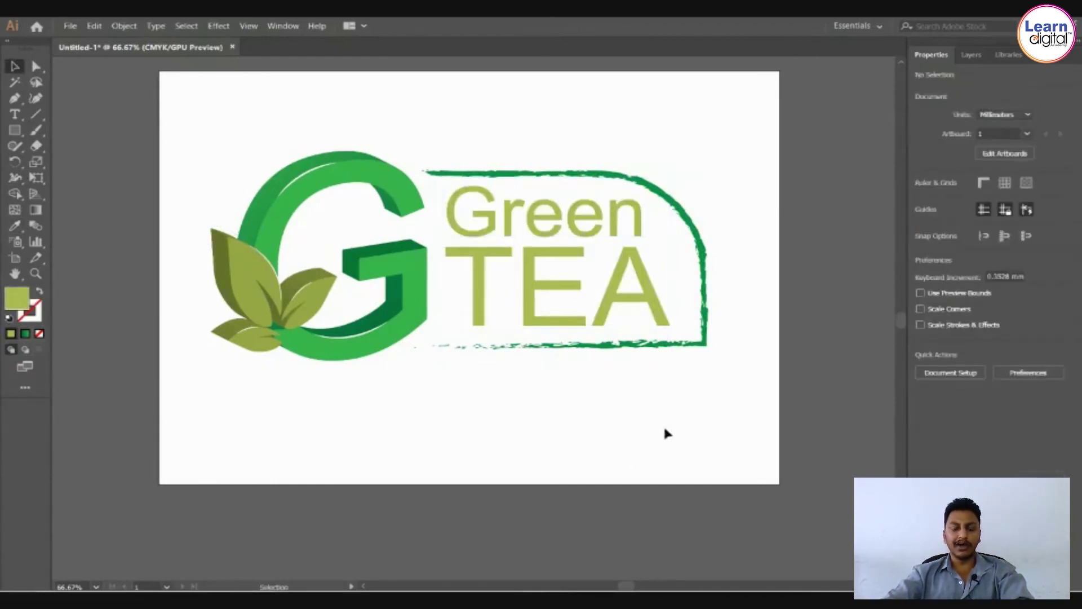
Examine the 3D logo and compare it with the flat and gradient versions above the artboard.
{"action": "left_click_drag", "start_coordinate": [706, 435], "coordinate": [287, 117]}
{"action": "key", "text": "ctrl+minus"}
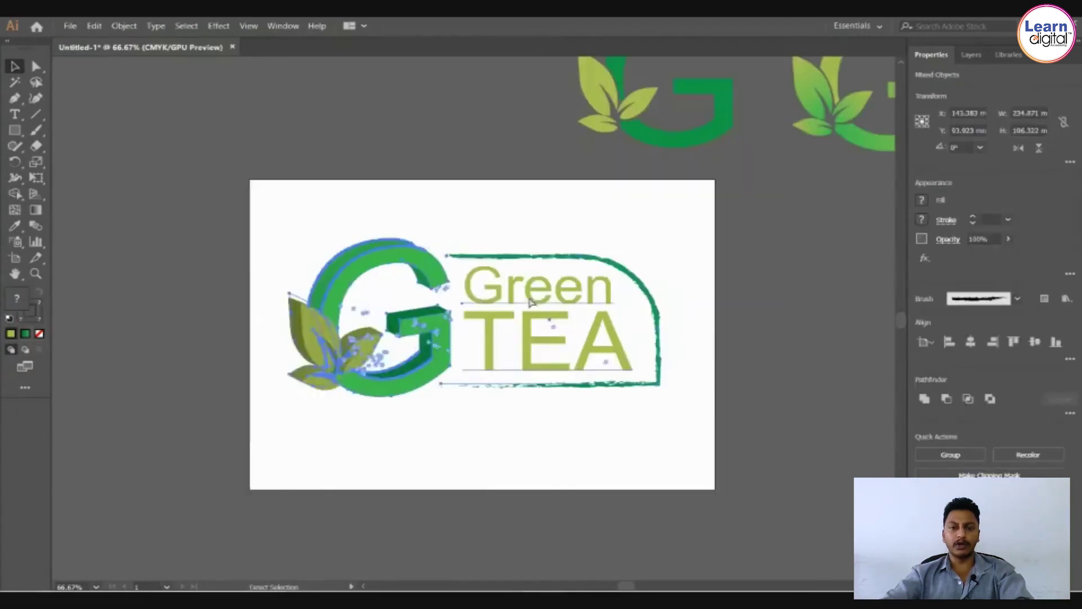
{"action": "left_click", "coordinate": [646, 415]}
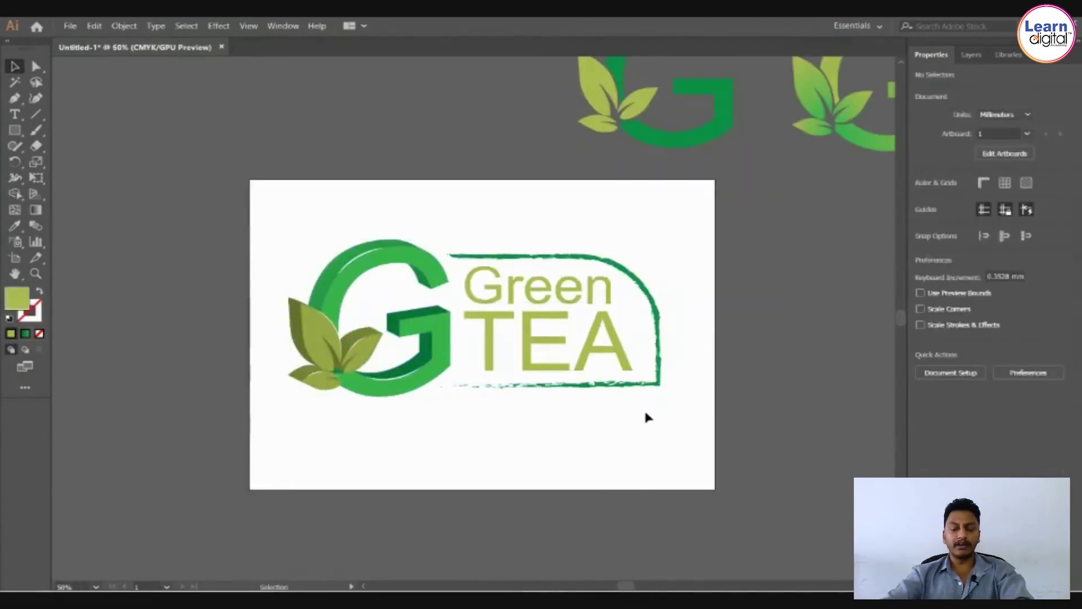
{"action": "scroll", "coordinate": [665, 366], "scroll_direction": "up", "scroll_amount": 3}
{"action": "left_click_drag", "start_coordinate": [712, 326], "coordinate": [529, 362]}
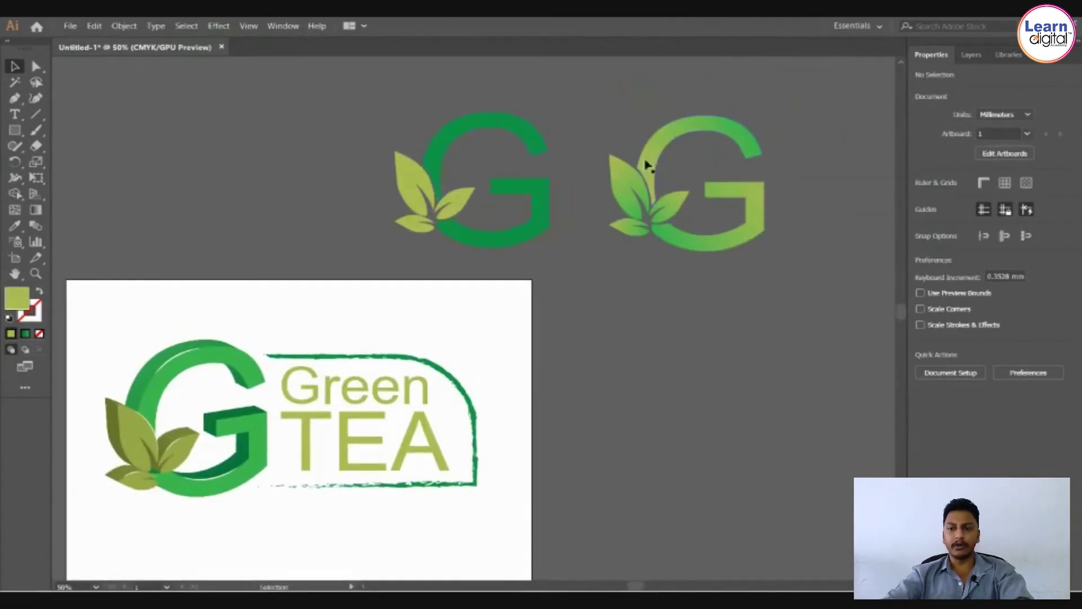
{"action": "left_click_drag", "start_coordinate": [610, 424], "coordinate": [726, 360]}
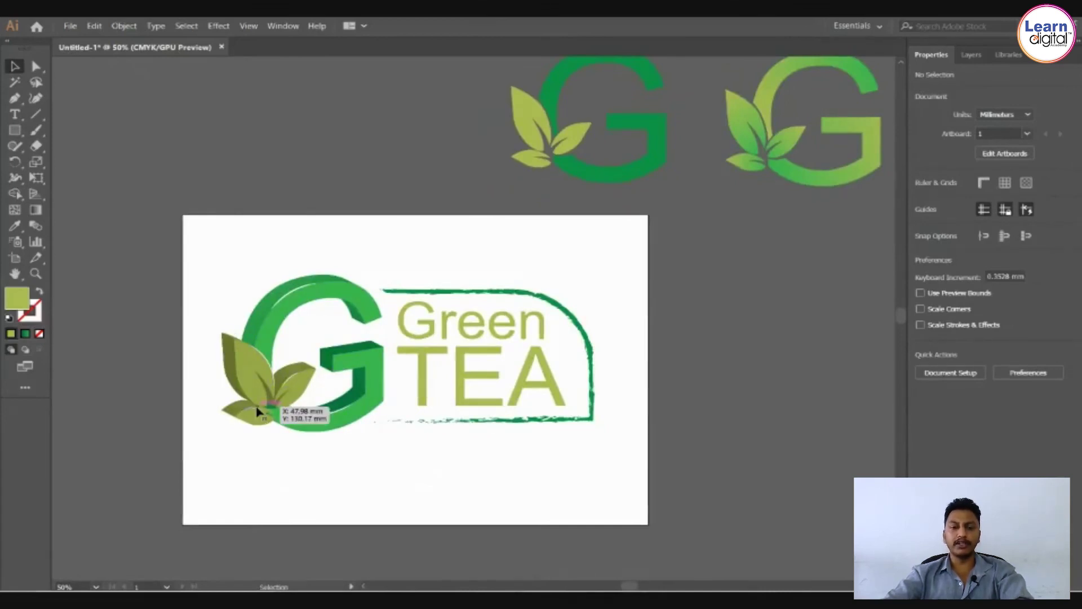
{"action": "left_click_drag", "start_coordinate": [629, 316], "coordinate": [657, 316]}
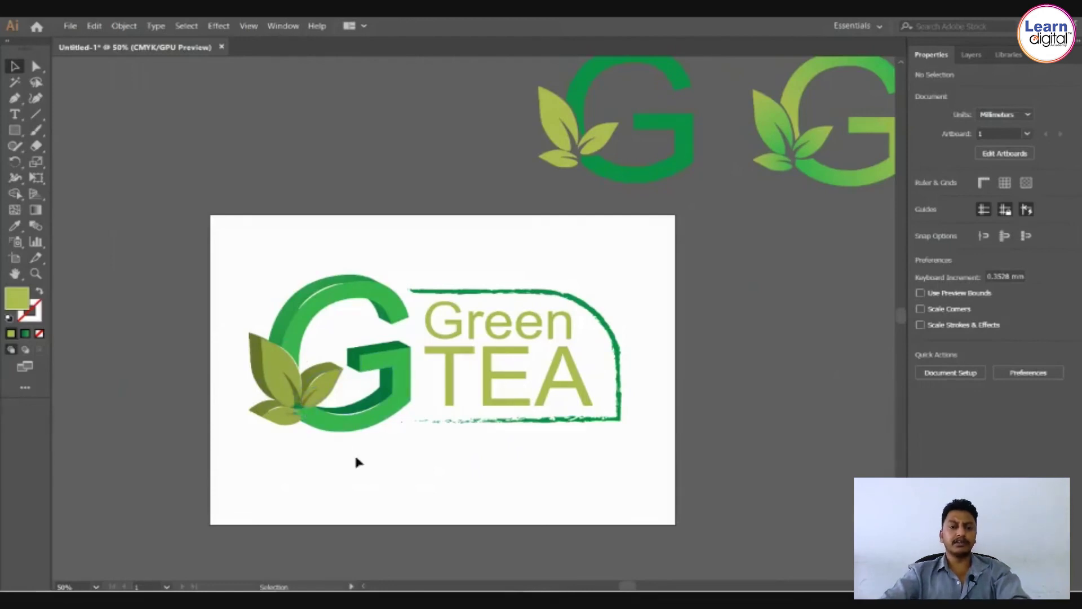
{"action": "left_click_drag", "start_coordinate": [472, 465], "coordinate": [353, 528]}
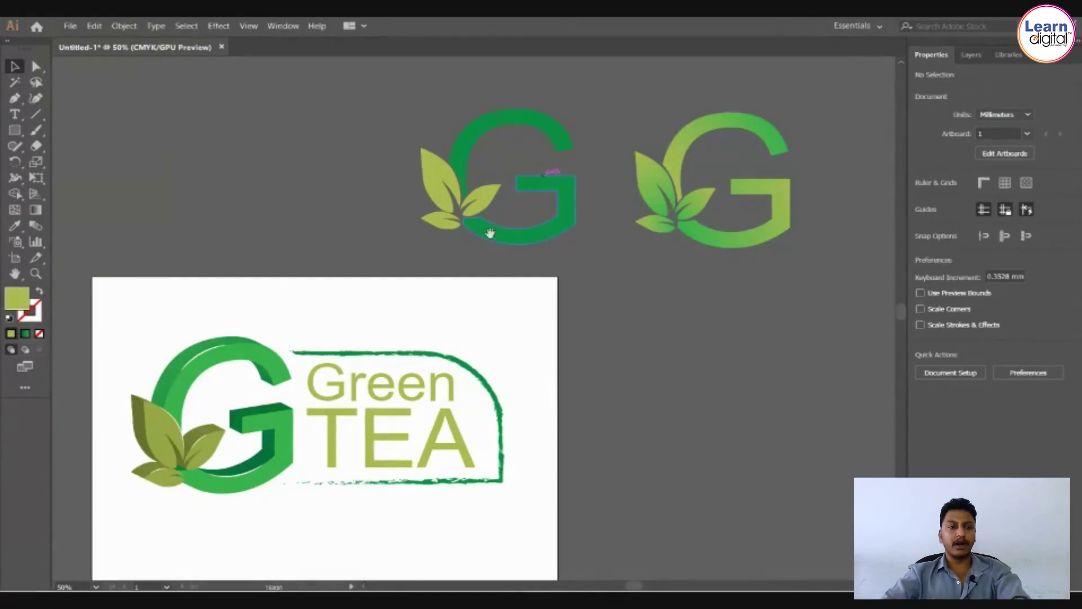
{"action": "left_click_drag", "start_coordinate": [633, 391], "coordinate": [781, 338]}
{"action": "left_click_drag", "start_coordinate": [620, 466], "coordinate": [600, 443]}
Select the whole logo and move it slightly down and right to centre it on the artboard.
{"action": "left_click_drag", "start_coordinate": [271, 214], "coordinate": [720, 490]}
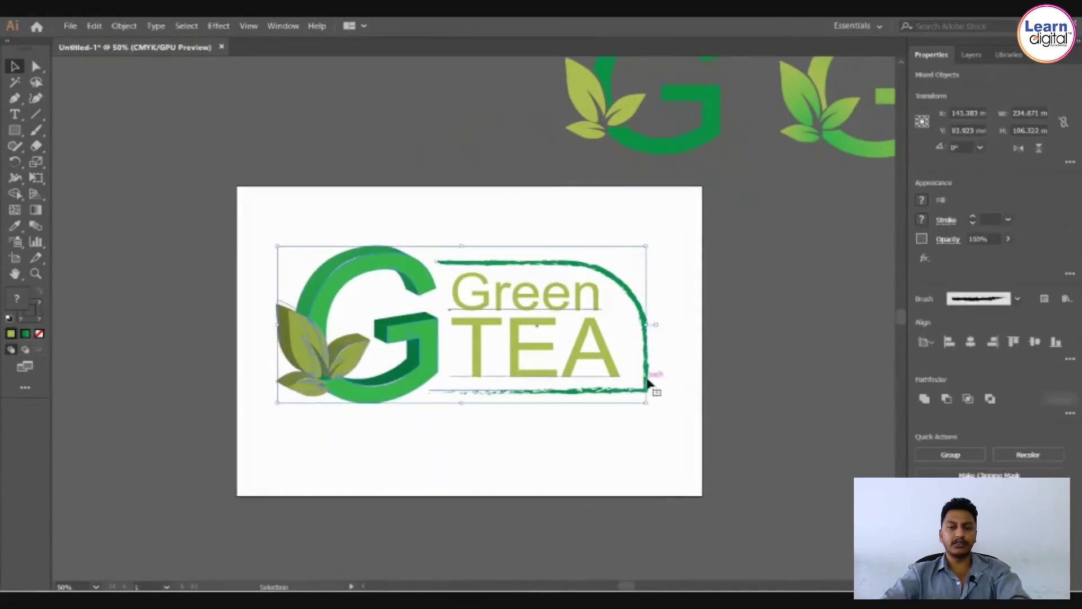
{"action": "left_click_drag", "start_coordinate": [648, 380], "coordinate": [652, 387]}
{"action": "left_click", "coordinate": [724, 378]}
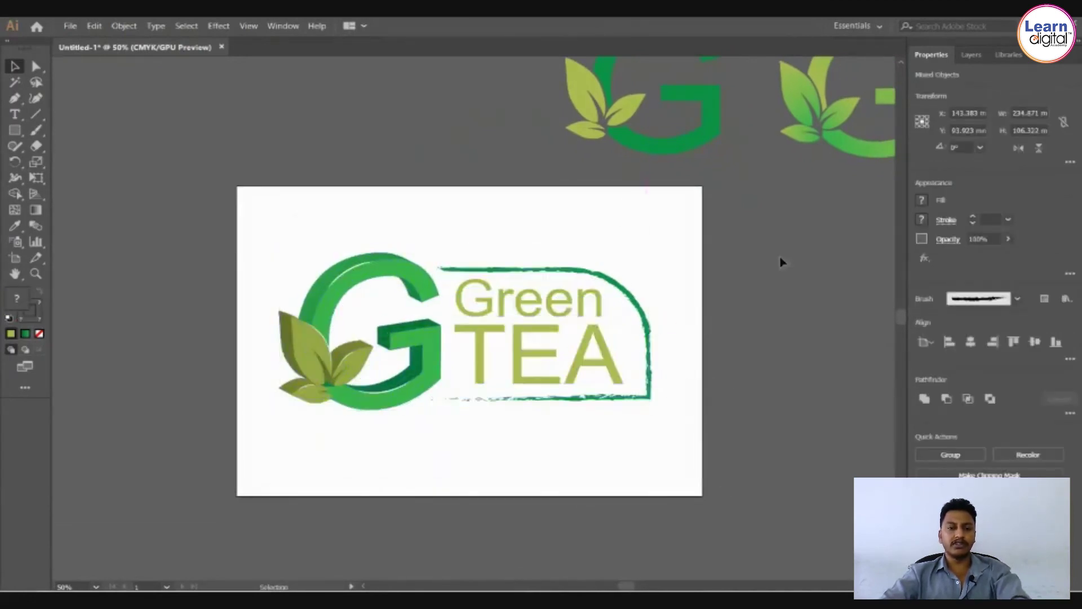
Draw a background rectangle of about 302 × 214 mm covering the artboard and send it behind the logo.
{"action": "left_click", "coordinate": [24, 130]}
{"action": "left_click_drag", "start_coordinate": [237, 187], "coordinate": [707, 498]}
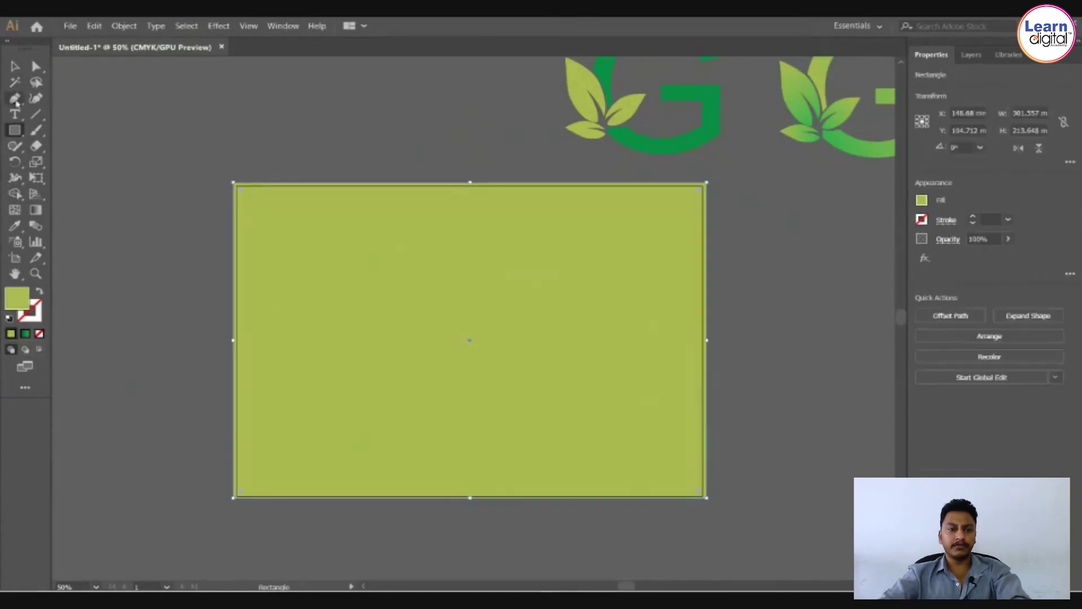
{"action": "left_click", "coordinate": [15, 66]}
{"action": "key", "text": "ctrl+shift+bracketleft"}
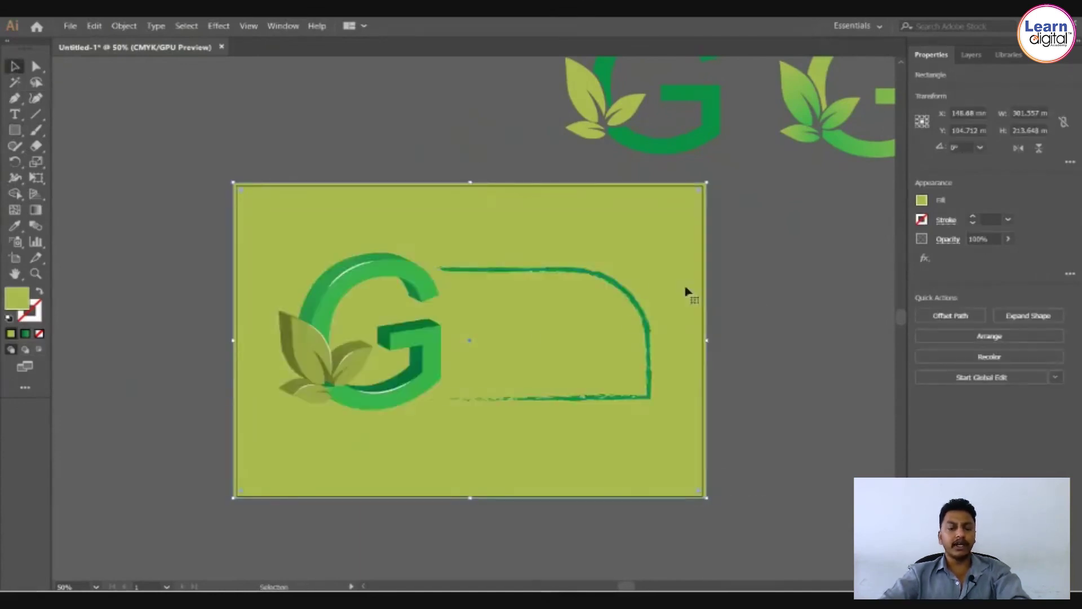
Fill the background rectangle with black.
{"action": "left_click", "coordinate": [922, 200]}
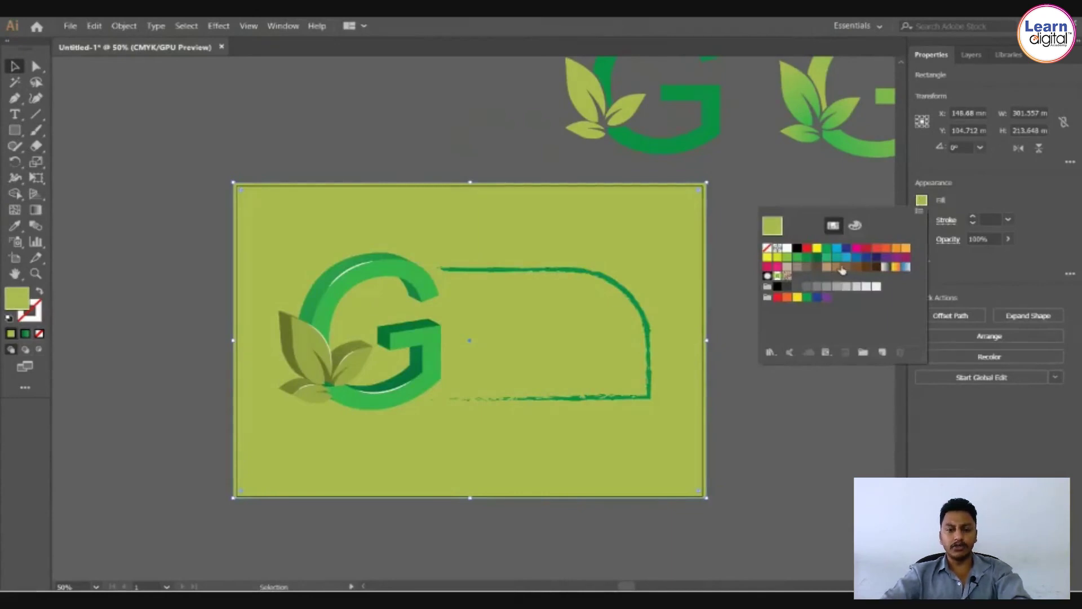
{"action": "left_click", "coordinate": [797, 248]}
{"action": "left_click", "coordinate": [786, 406]}
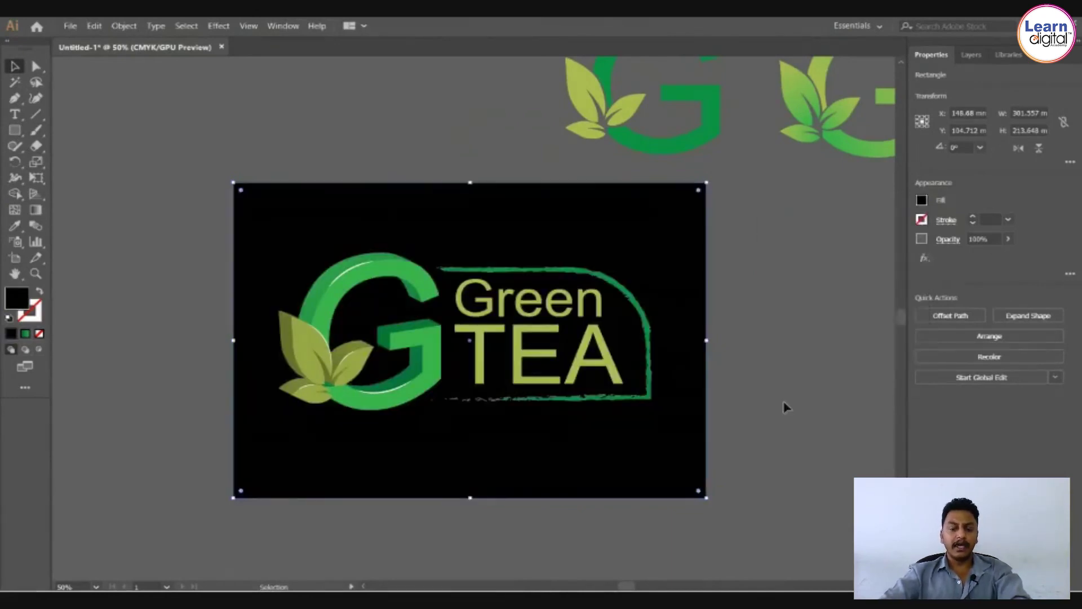
{"action": "left_click", "coordinate": [787, 406]}
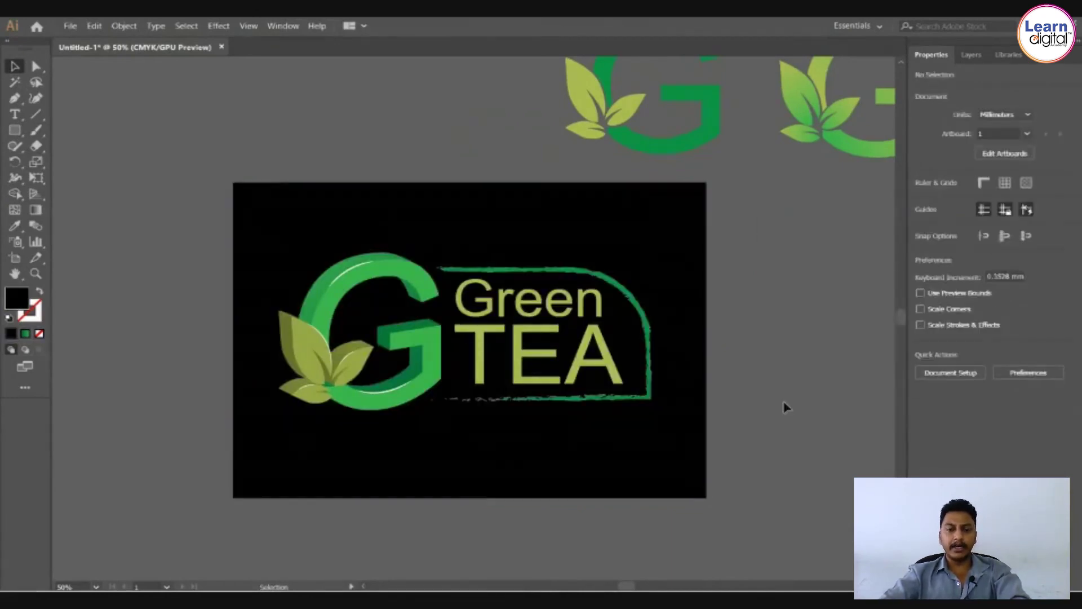
Apply a radial gradient fill to the black background rectangle.
{"action": "left_click", "coordinate": [670, 218]}
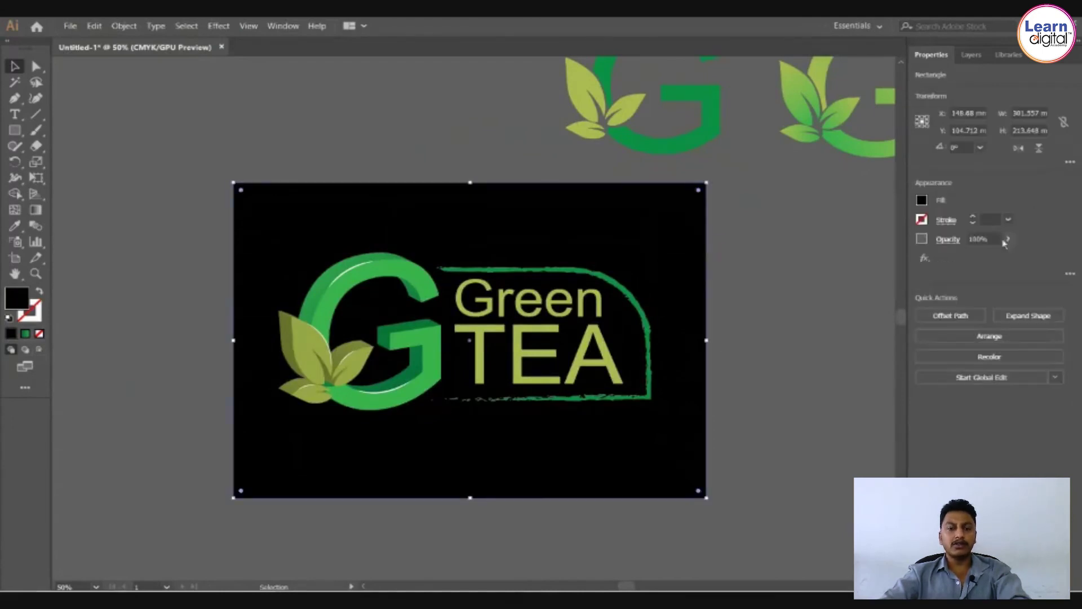
{"action": "left_click", "coordinate": [35, 210]}
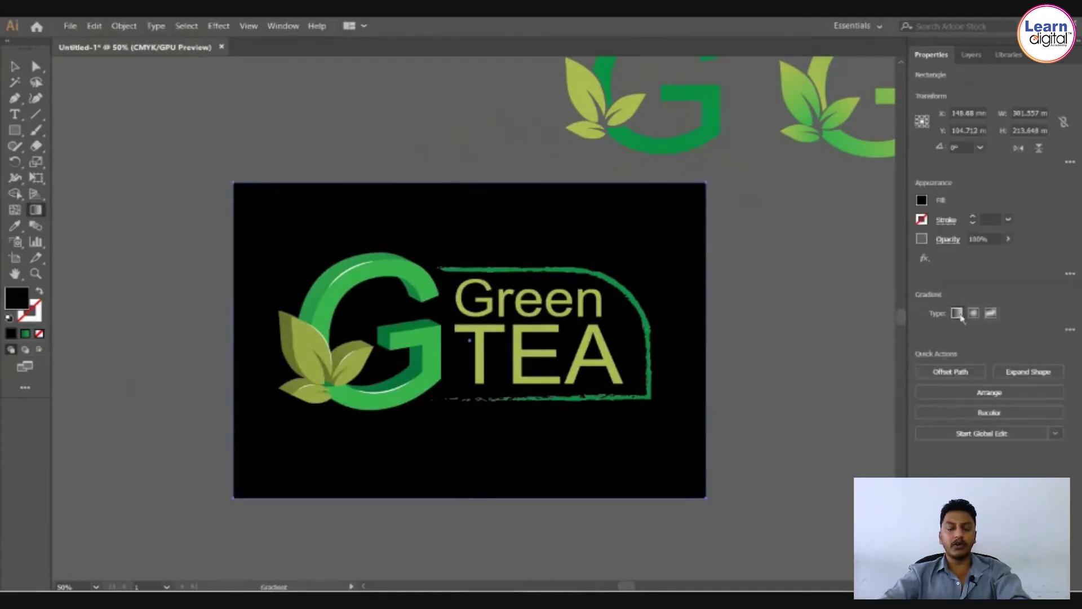
{"action": "left_click", "coordinate": [969, 315]}
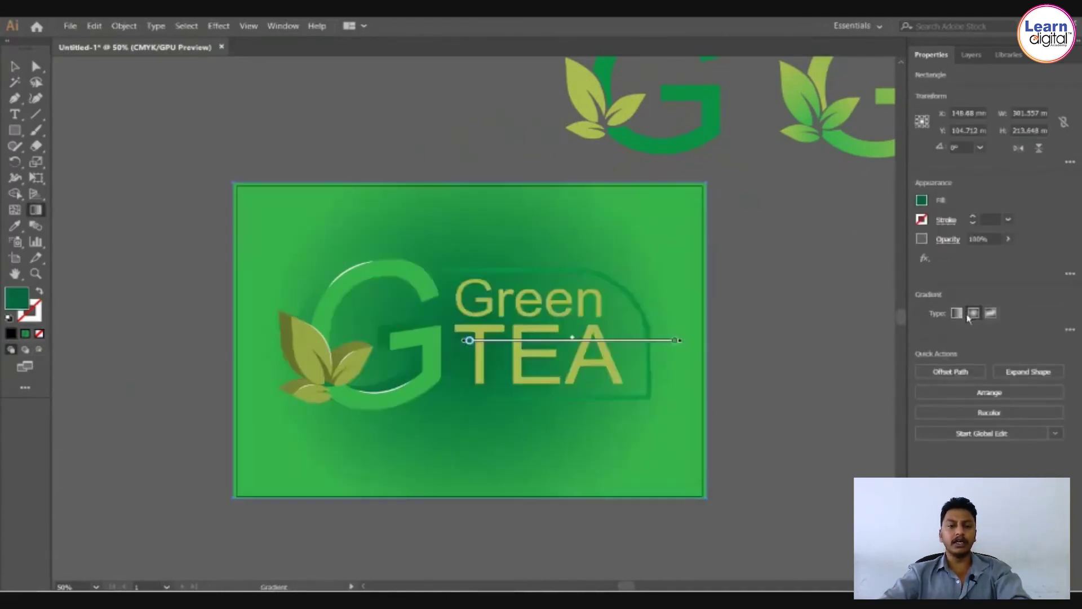
Colour the background gradient's centre stop dark grey and its outer stop black.
{"action": "left_click", "coordinate": [1070, 331]}
{"action": "double_click", "coordinate": [925, 435]}
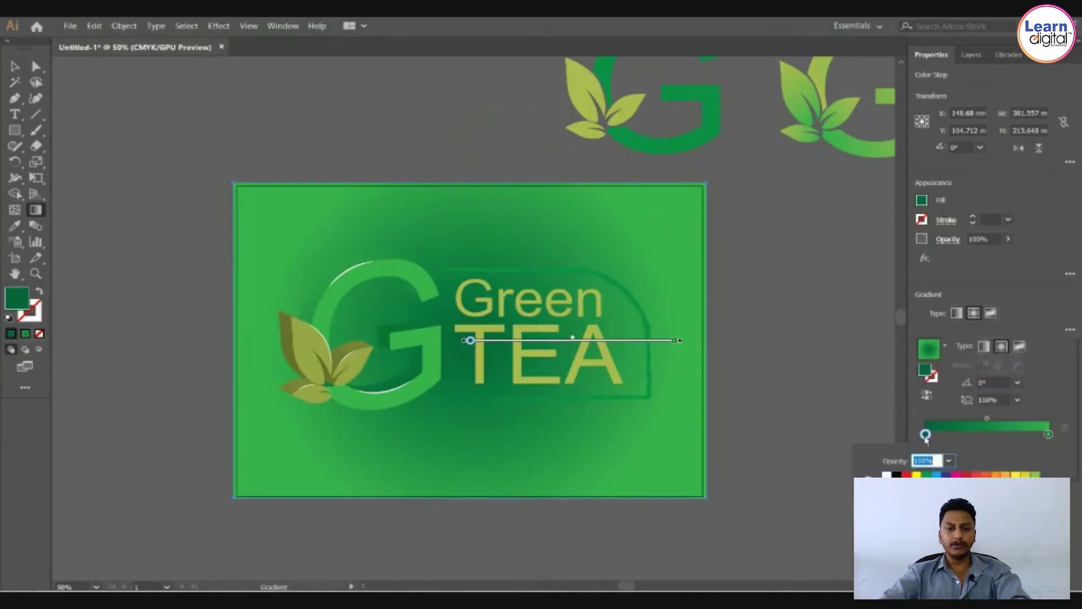
{"action": "left_click", "coordinate": [897, 476]}
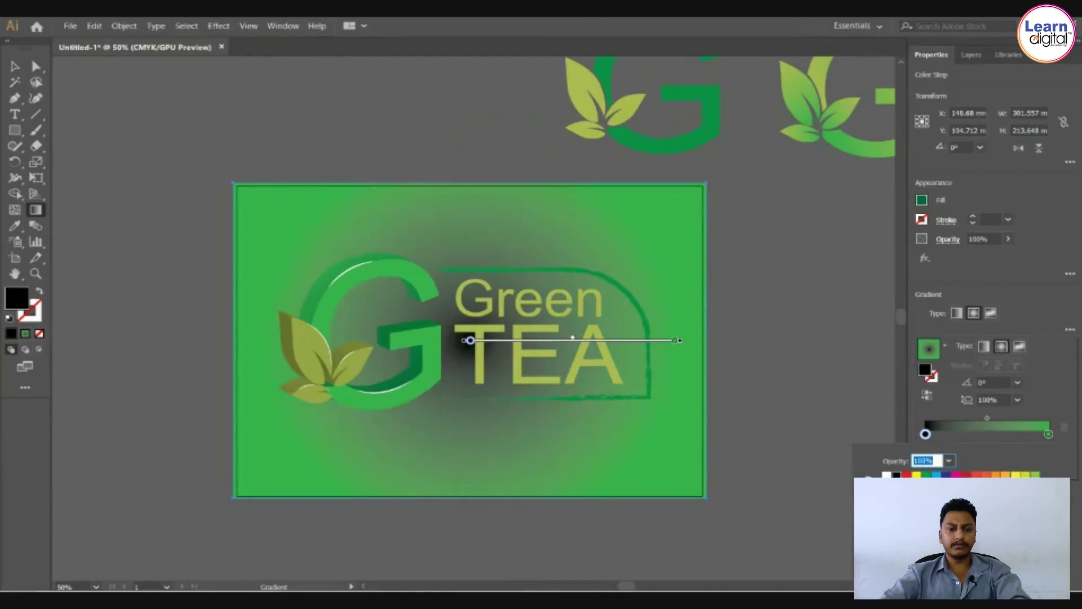
{"action": "left_click", "coordinate": [917, 507]}
{"action": "left_click", "coordinate": [1049, 434]}
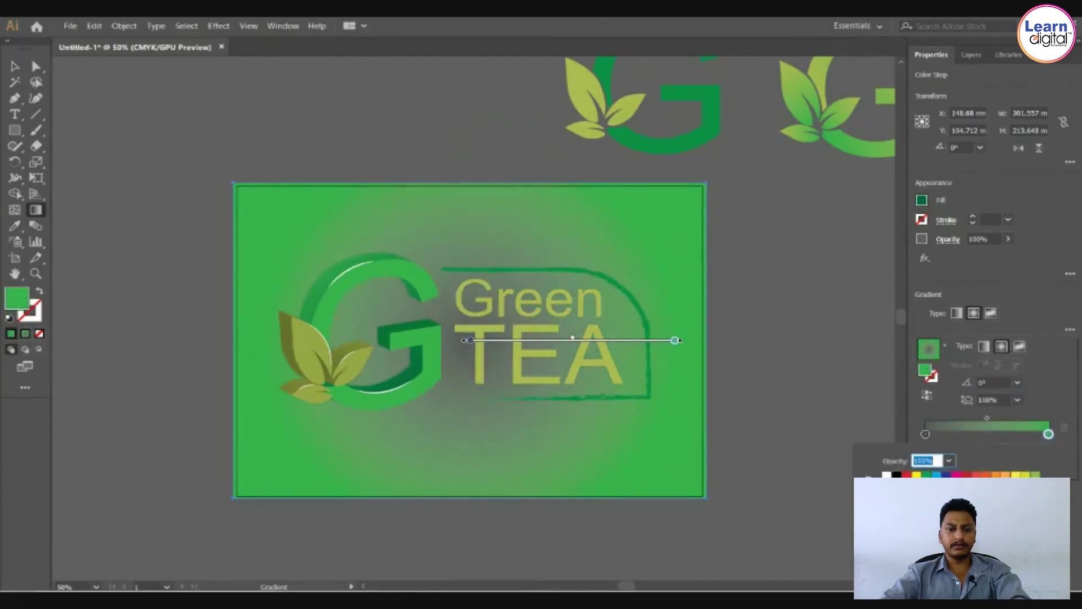
{"action": "left_click", "coordinate": [897, 505]}
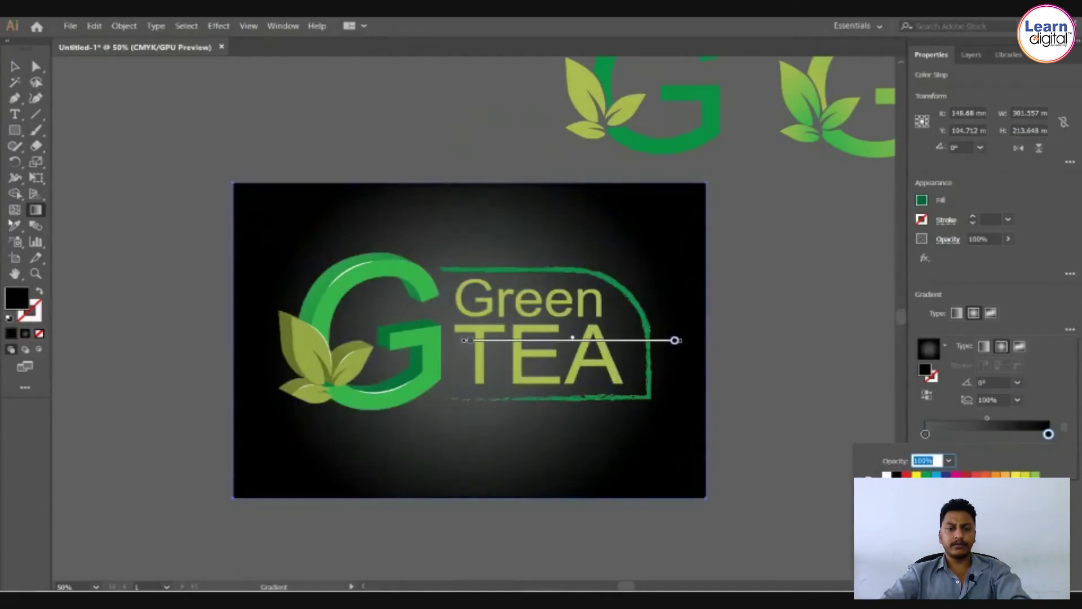
{"action": "left_click", "coordinate": [37, 212]}
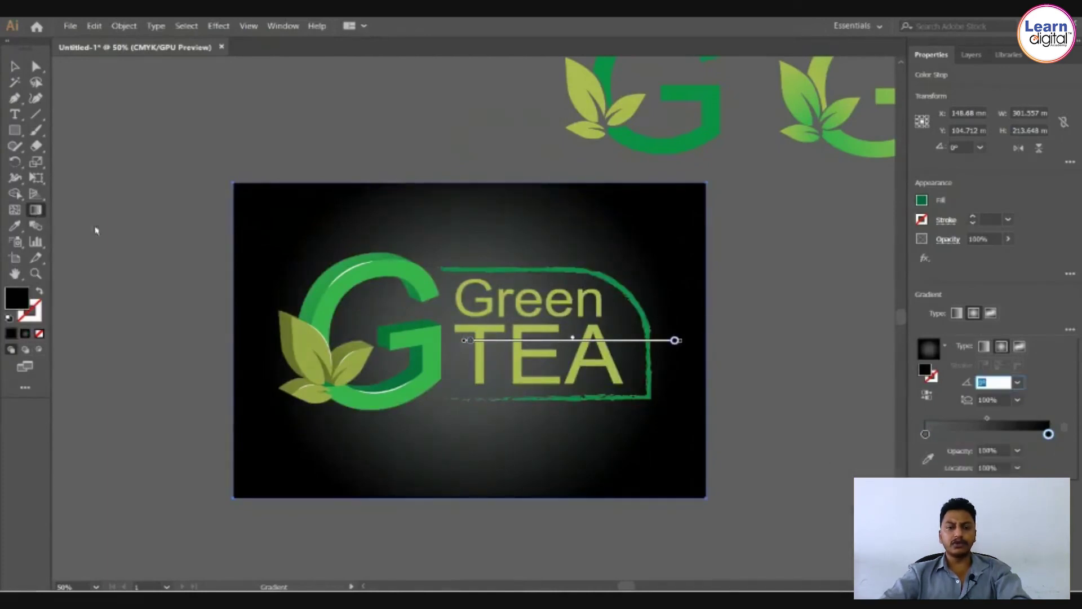
{"action": "left_click", "coordinate": [464, 340]}
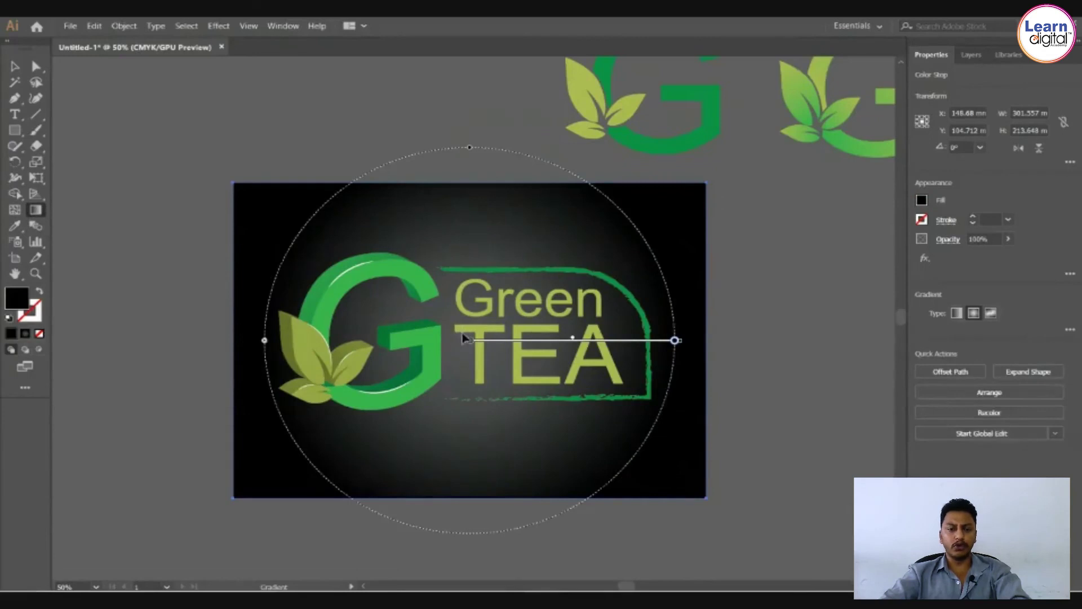
{"action": "left_click_drag", "start_coordinate": [463, 338], "coordinate": [472, 335]}
{"action": "key", "text": "v"}
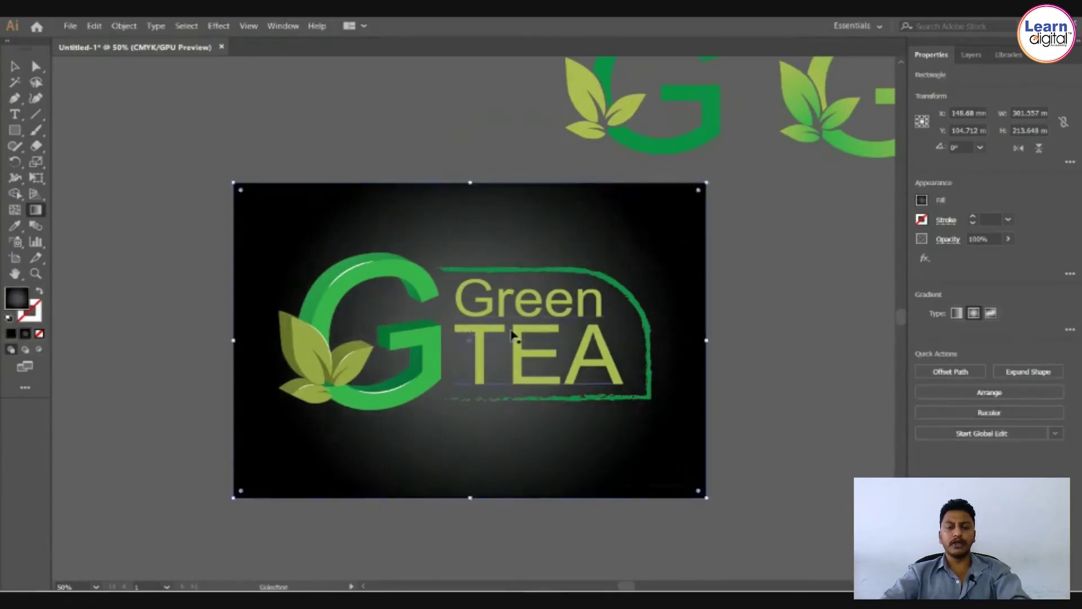
{"action": "key", "text": "ctrl+z"}
{"action": "left_click", "coordinate": [15, 67]}
Stretch the background's radial gradient from the middle of the logo to just beyond the artboard's right edge, then deselect it.
{"action": "left_click", "coordinate": [36, 209]}
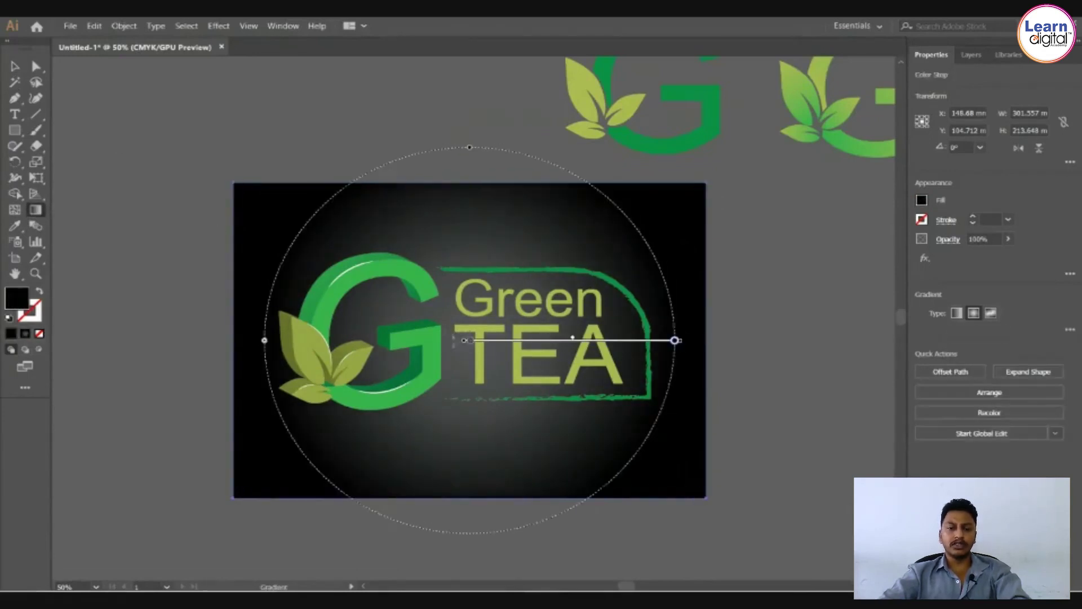
{"action": "left_click_drag", "start_coordinate": [459, 334], "coordinate": [781, 268]}
{"action": "left_click_drag", "start_coordinate": [843, 250], "coordinate": [749, 297]}
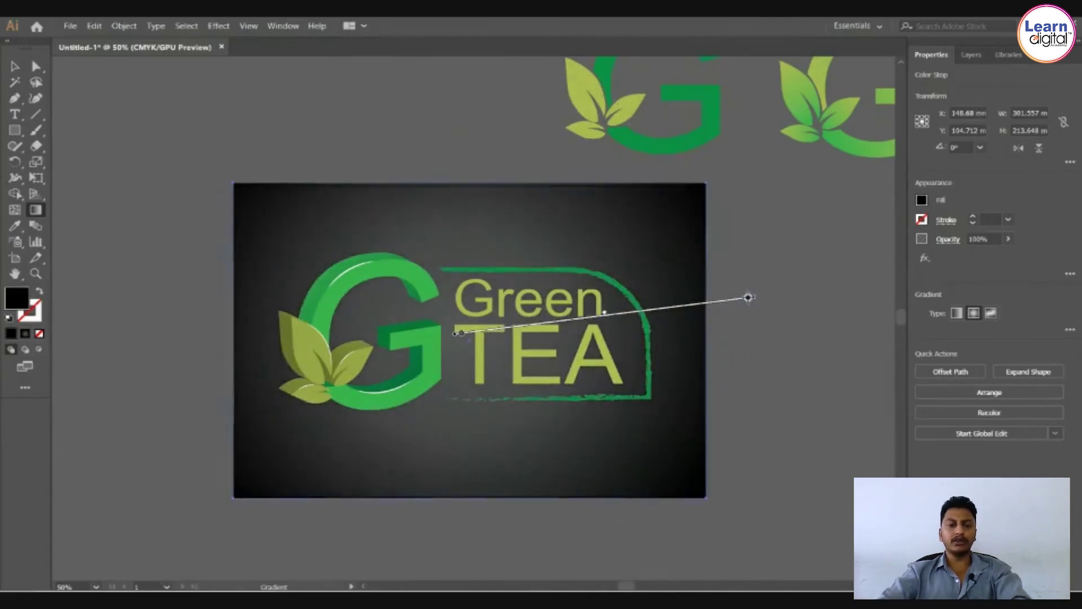
{"action": "left_click", "coordinate": [14, 66]}
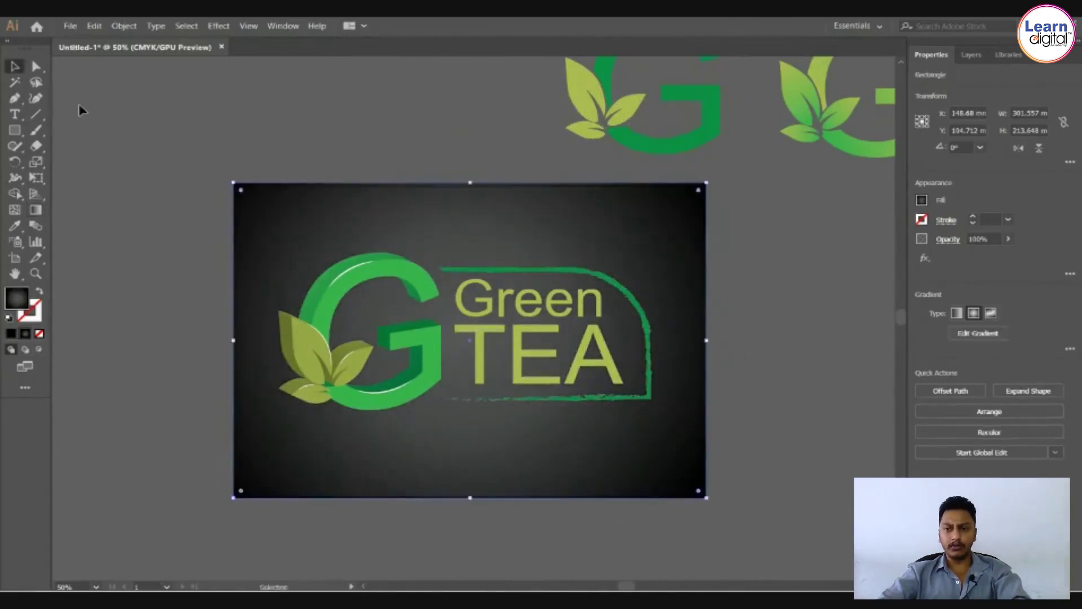
{"action": "left_click", "coordinate": [716, 342]}
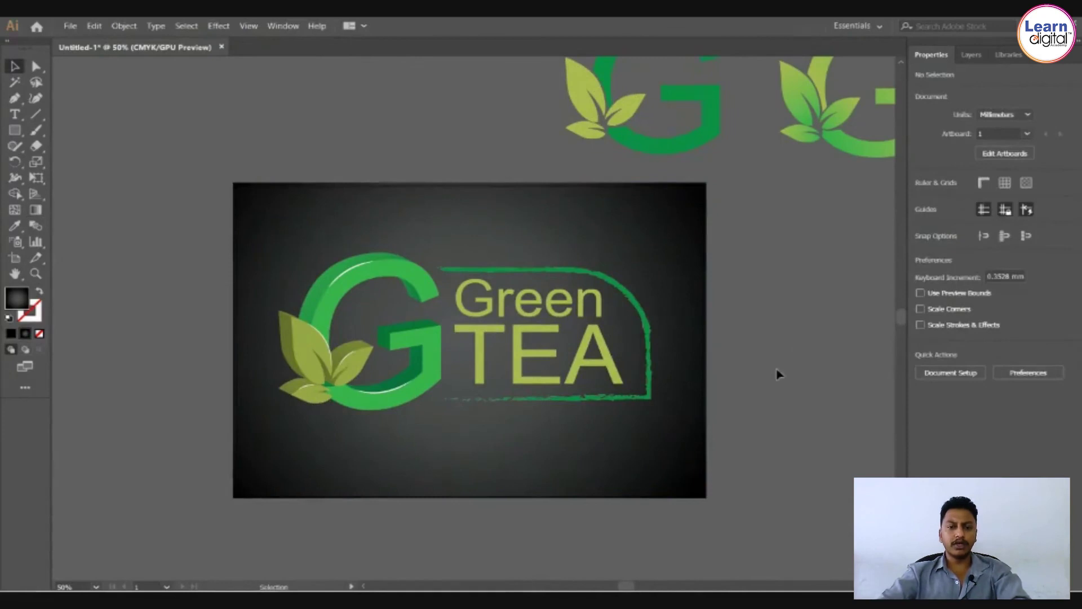
Select all logo parts without the background and move them about 3.5 mm right to centre the logo.
{"action": "left_click", "coordinate": [265, 246]}
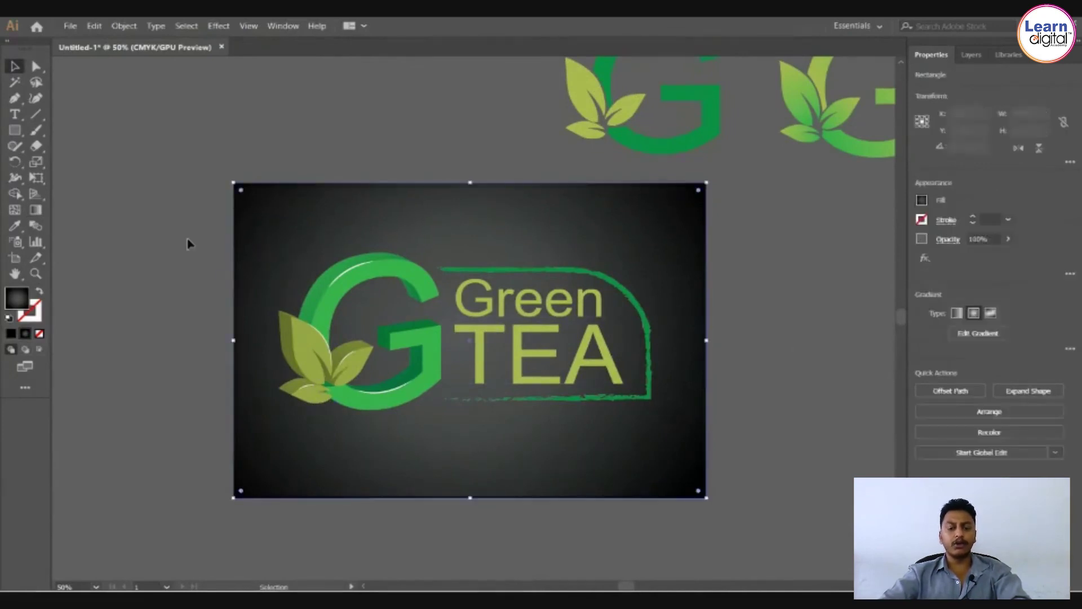
{"action": "left_click_drag", "start_coordinate": [186, 231], "coordinate": [707, 437]}
{"action": "left_click", "coordinate": [664, 199], "text": "shift"}
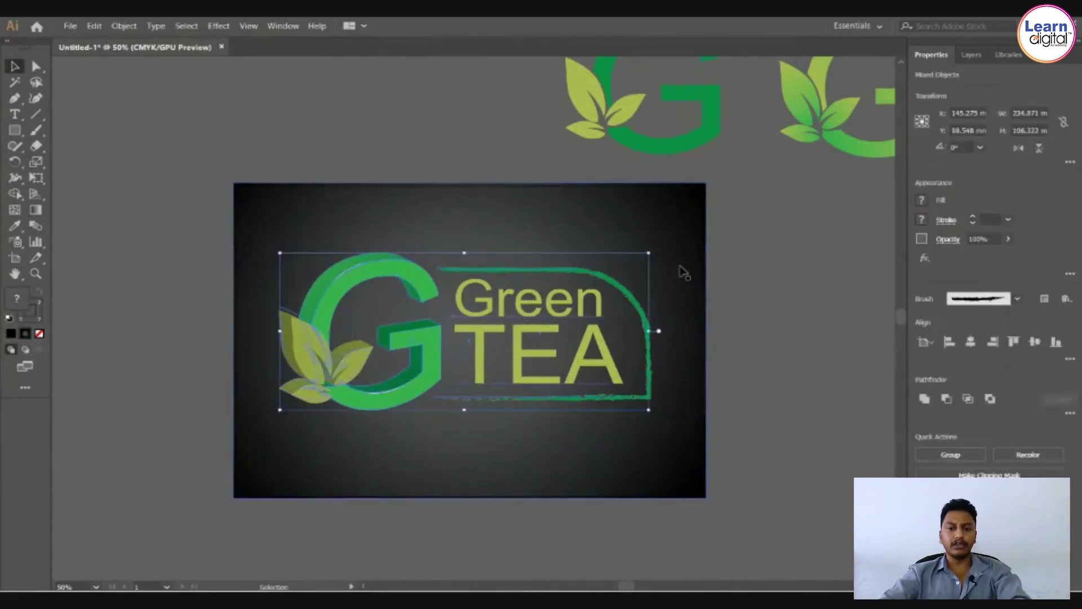
{"action": "key", "text": "shift+Up"}
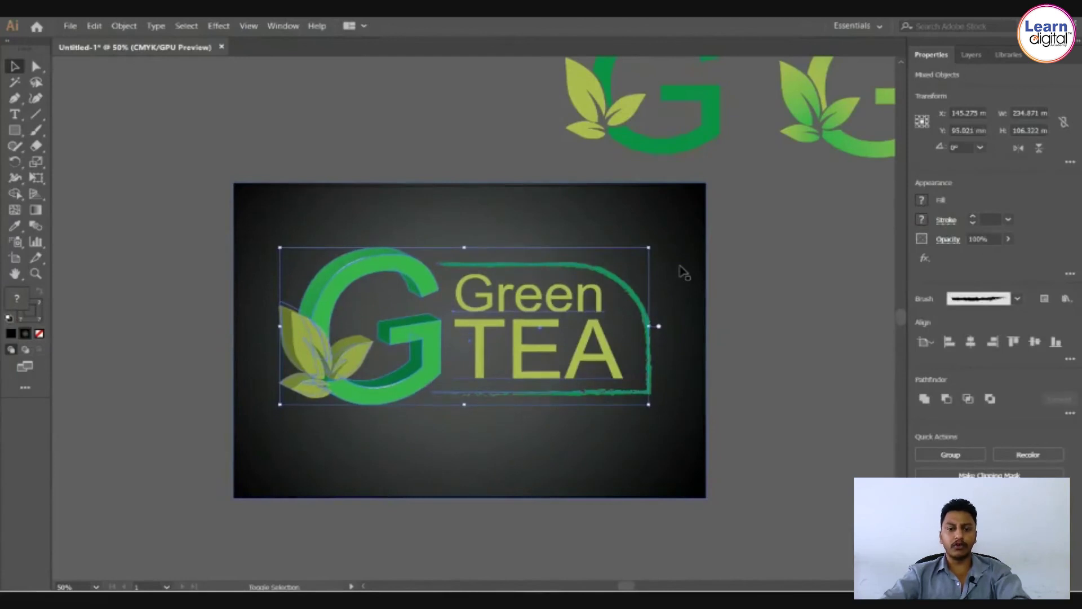
{"action": "key", "text": "shift+Right"}
{"action": "key", "text": "shift+Down"}
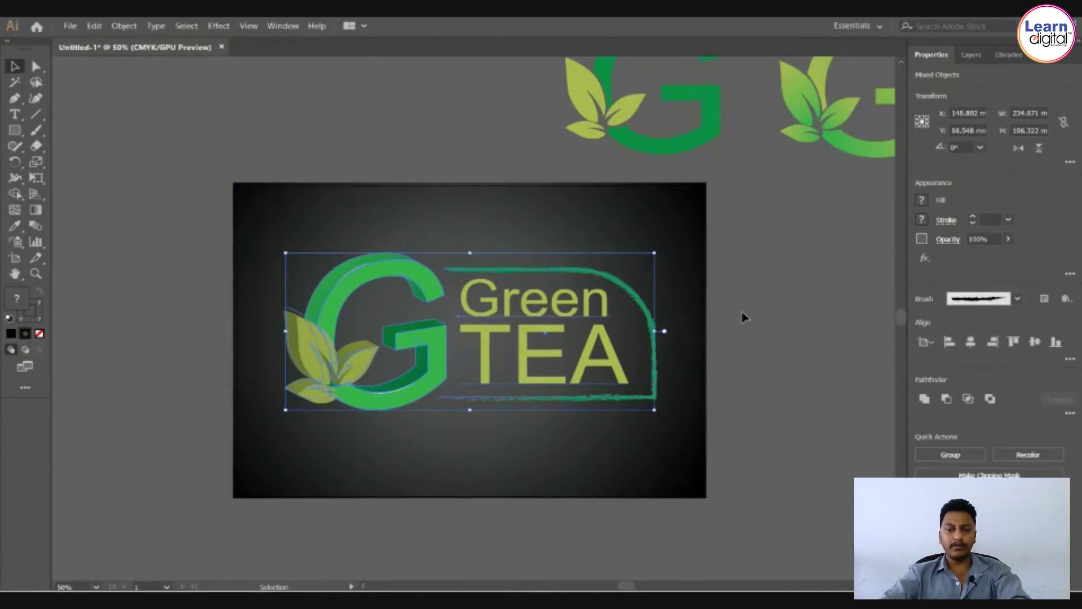
Create a mirrored copy of the selected logo, reflected across the horizontal axis.
{"action": "right_click", "coordinate": [611, 287]}
{"action": "mouse_move", "coordinate": [670, 384]}
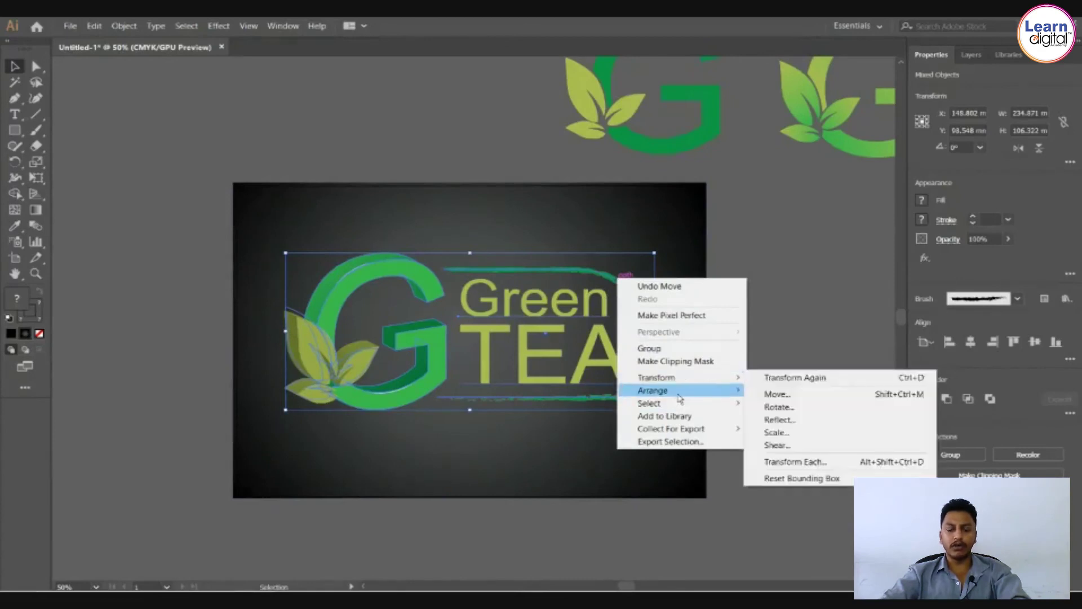
{"action": "left_click", "coordinate": [792, 420]}
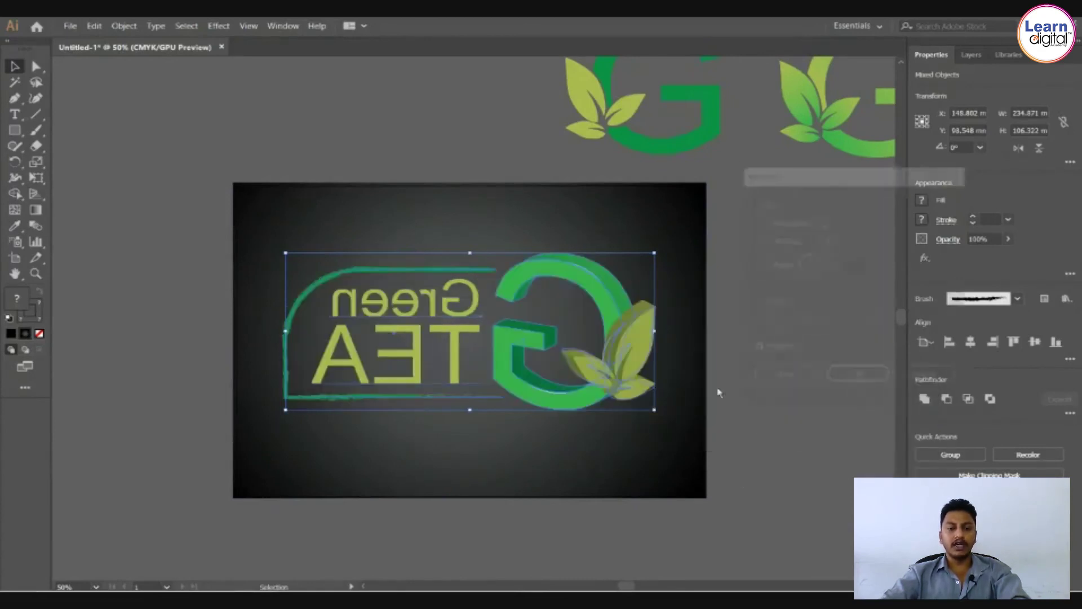
{"action": "left_click", "coordinate": [787, 226]}
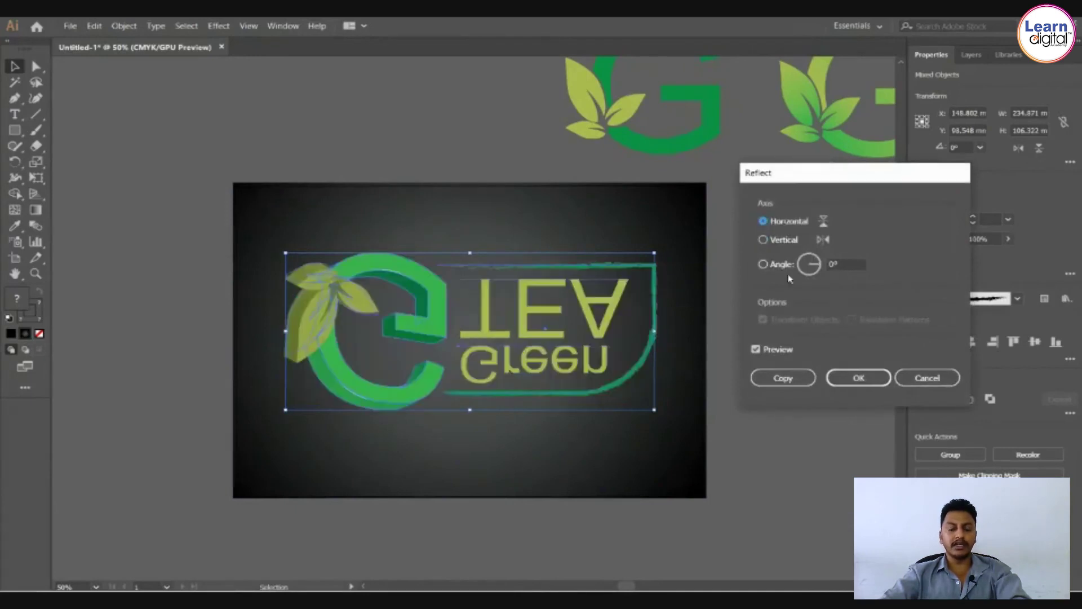
{"action": "left_click", "coordinate": [781, 374]}
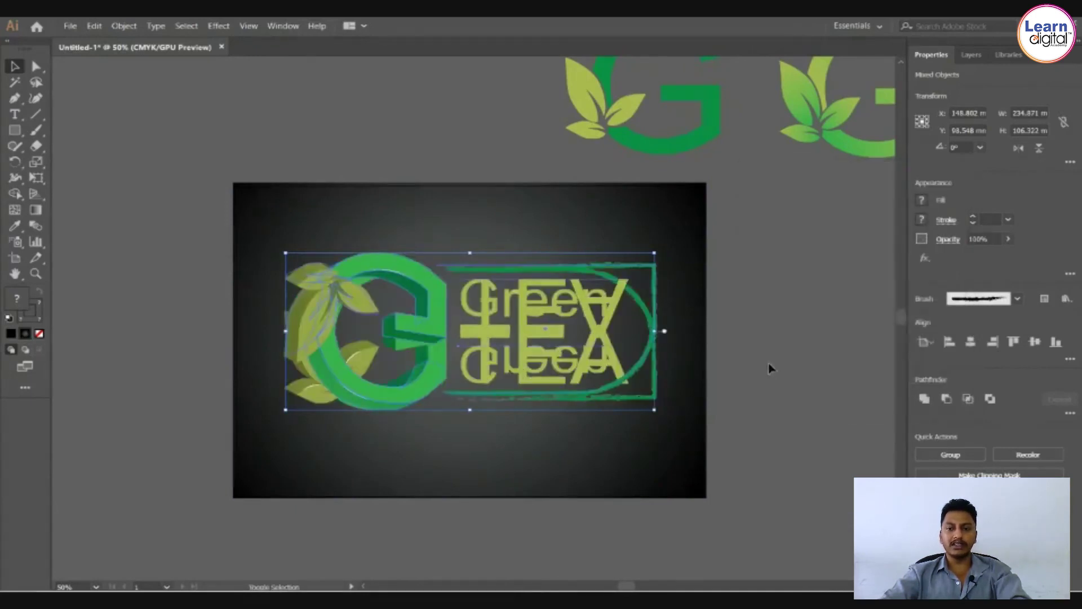
Move the mirrored copy straight down until it sits just beneath the original logo as a reflection.
{"action": "key", "text": "shift+Down"}
{"action": "key", "text": "shift+Down"}
{"action": "key", "text": "shift+Down"}
{"action": "key", "text": "shift+Down"}
{"action": "key", "text": "shift+Down"}
{"action": "key", "text": "shift+Down"}
{"action": "key", "text": "shift+Down"}
{"action": "key", "text": "shift+Down"}
{"action": "key", "text": "shift+Down"}
{"action": "key", "text": "shift+Down"}
{"action": "key", "text": "shift+Down"}
{"action": "key", "text": "shift+Down"}
{"action": "key", "text": "shift+Down"}
{"action": "key", "text": "shift+Down"}
{"action": "key", "text": "shift+Down"}
{"action": "key", "text": "shift+Down"}
{"action": "key", "text": "shift+Down"}
{"action": "key", "text": "shift+Down"}
{"action": "key", "text": "shift+Down"}
{"action": "key", "text": "shift+Down"}
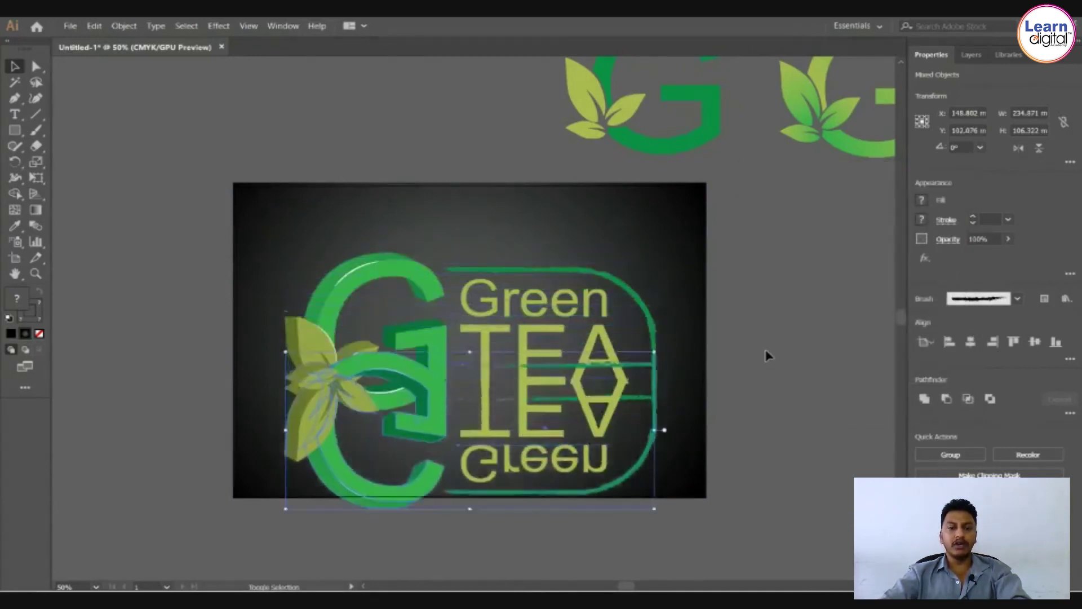
{"action": "key", "text": "shift+Down"}
{"action": "key", "text": "shift+Down"}
{"action": "key", "text": "shift+Down"}
{"action": "key", "text": "shift+Down"}
{"action": "key", "text": "shift+Down"}
{"action": "key", "text": "shift+Down"}
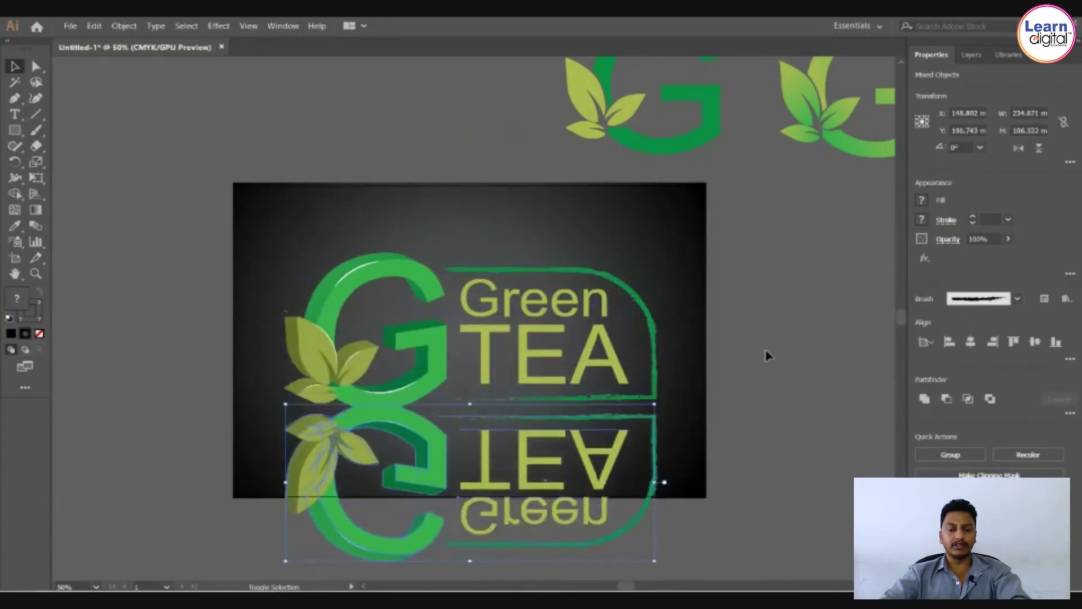
{"action": "key", "text": "Up"}
{"action": "key", "text": "Up"}
{"action": "key", "text": "Up"}
{"action": "key", "text": "Up"}
{"action": "key", "text": "Up"}
{"action": "key", "text": "Up"}
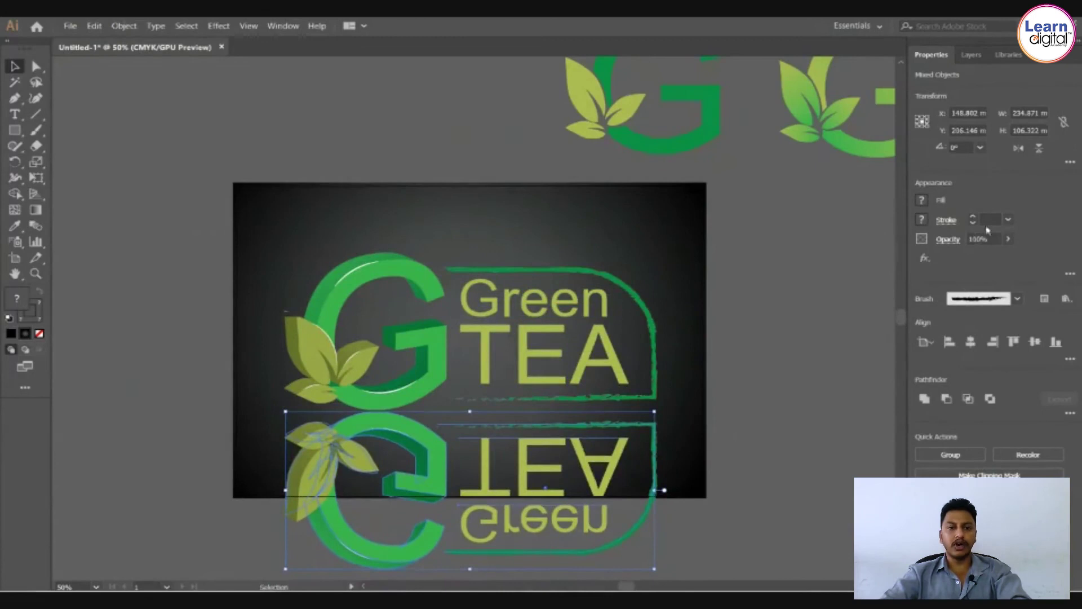
Set the mirrored copy's opacity to 20% and deselect it.
{"action": "left_click", "coordinate": [974, 239]}
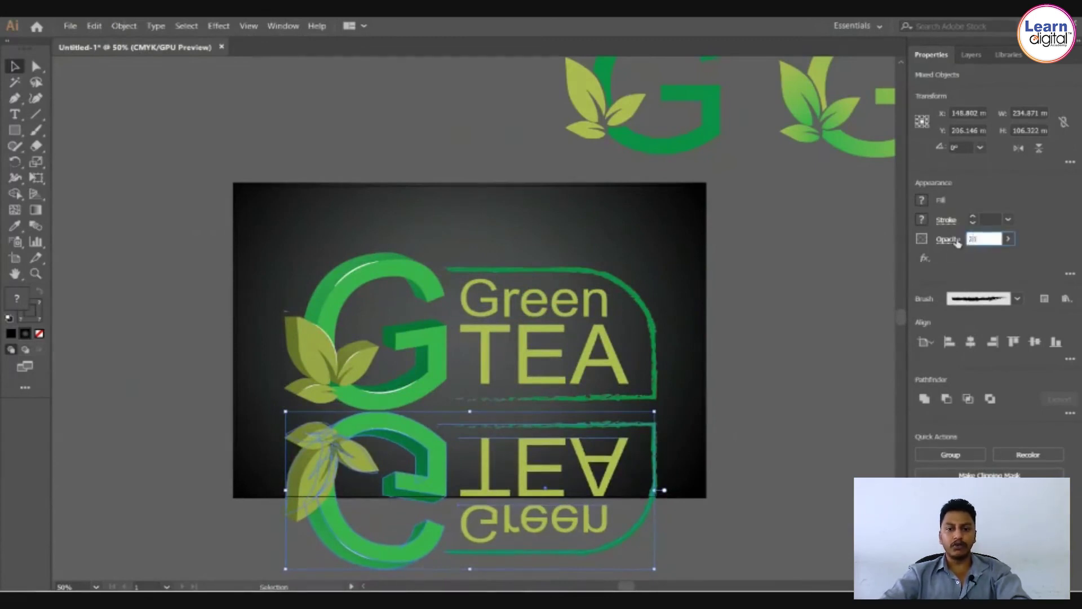
{"action": "type", "text": "20"}
{"action": "key", "text": "Return"}
{"action": "left_click", "coordinate": [792, 327]}
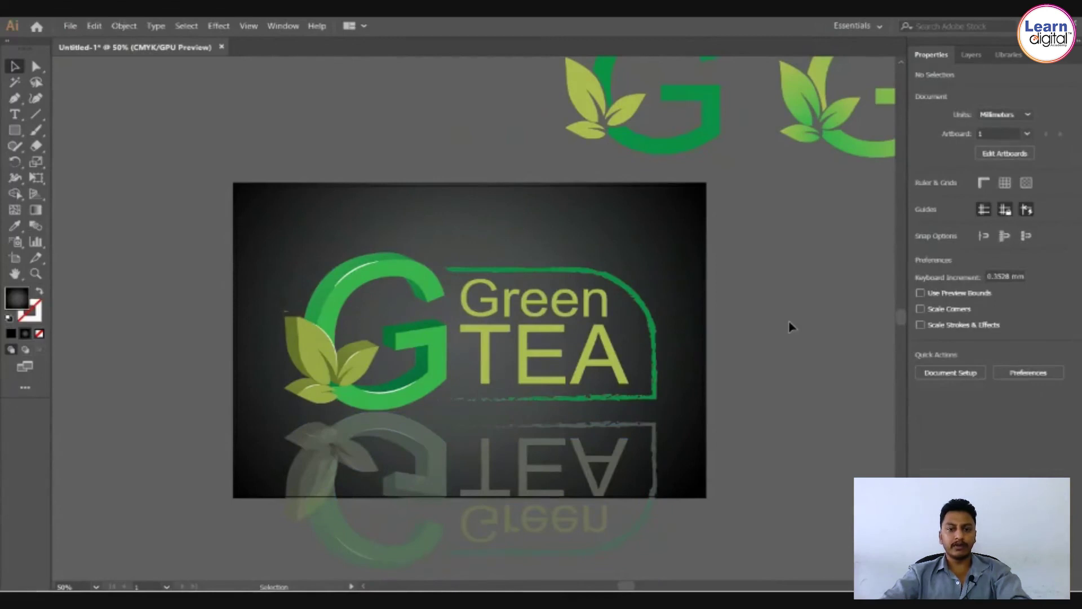
Start an Export for Screens of the artboard and set the Desktop as the export location.
{"action": "scroll", "coordinate": [784, 322], "scroll_direction": "down", "scroll_amount": 1}
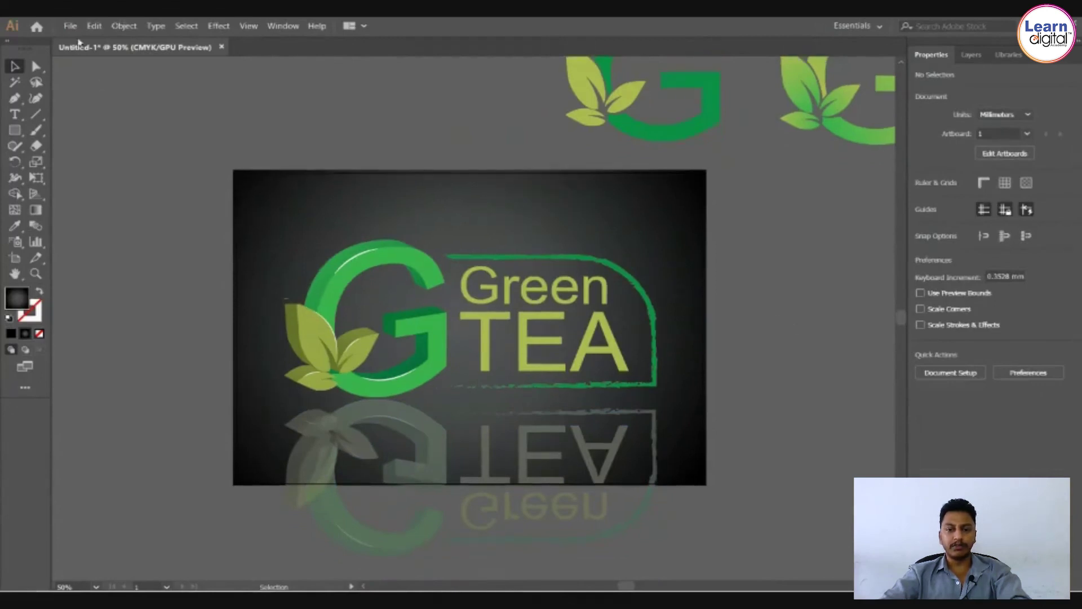
{"action": "left_click", "coordinate": [70, 26]}
{"action": "mouse_move", "coordinate": [112, 228]}
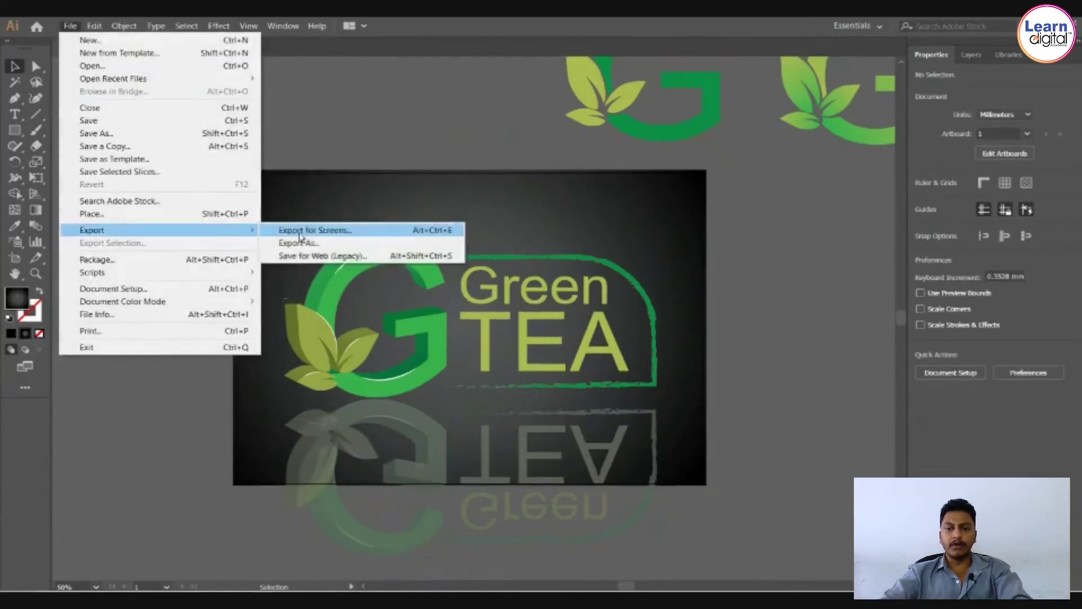
{"action": "left_click", "coordinate": [296, 232]}
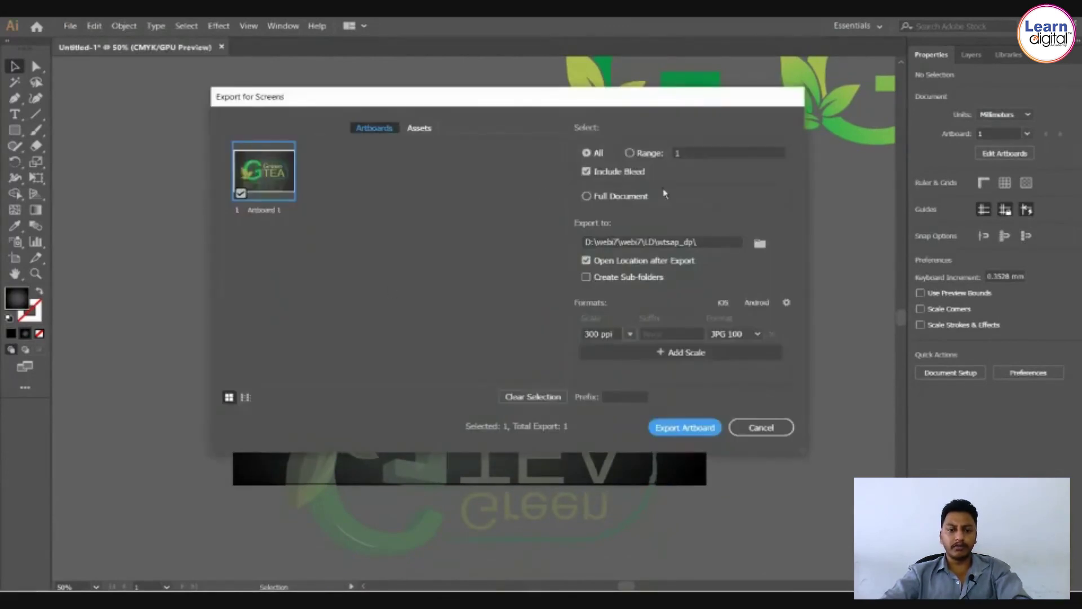
{"action": "left_click", "coordinate": [760, 243]}
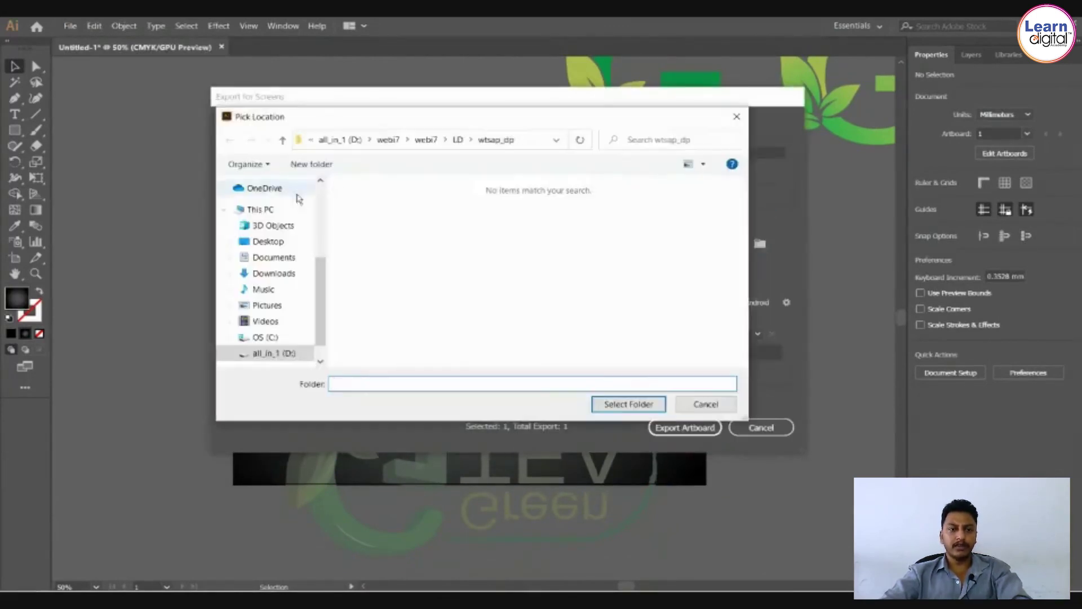
{"action": "left_click", "coordinate": [269, 241]}
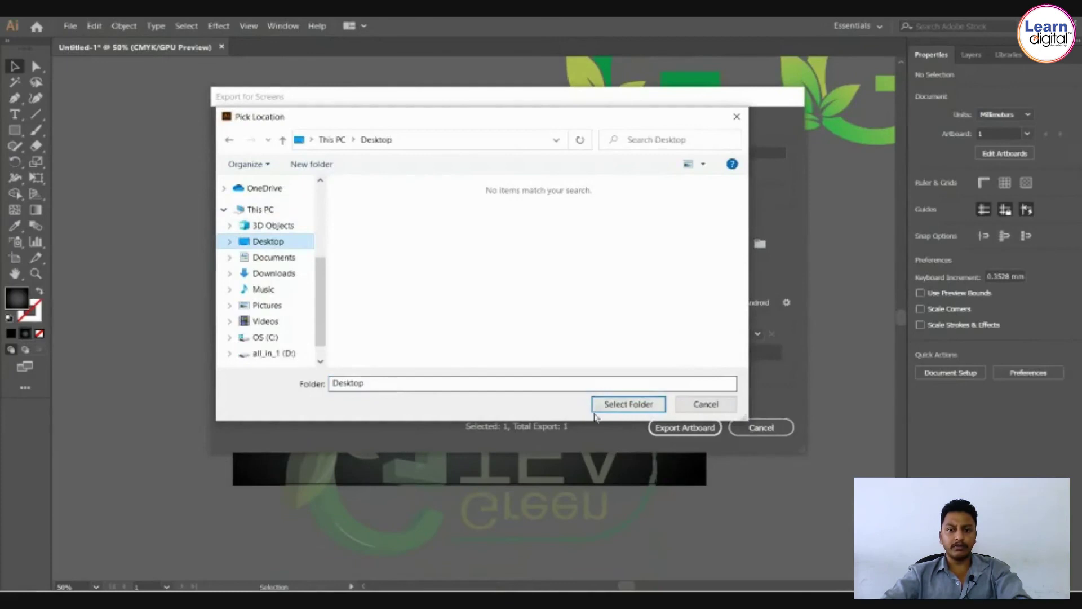
{"action": "left_click", "coordinate": [602, 406]}
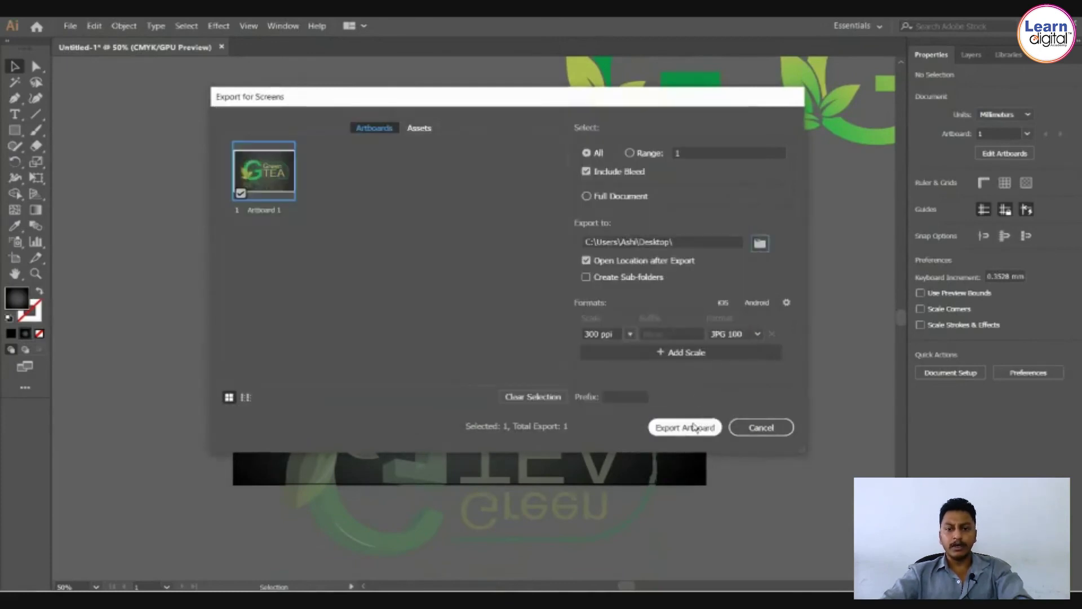
Export the artboard as JPG 100 at 150 ppi and open the exported Artboard 1 image.
{"action": "left_click_drag", "start_coordinate": [623, 333], "coordinate": [512, 325]}
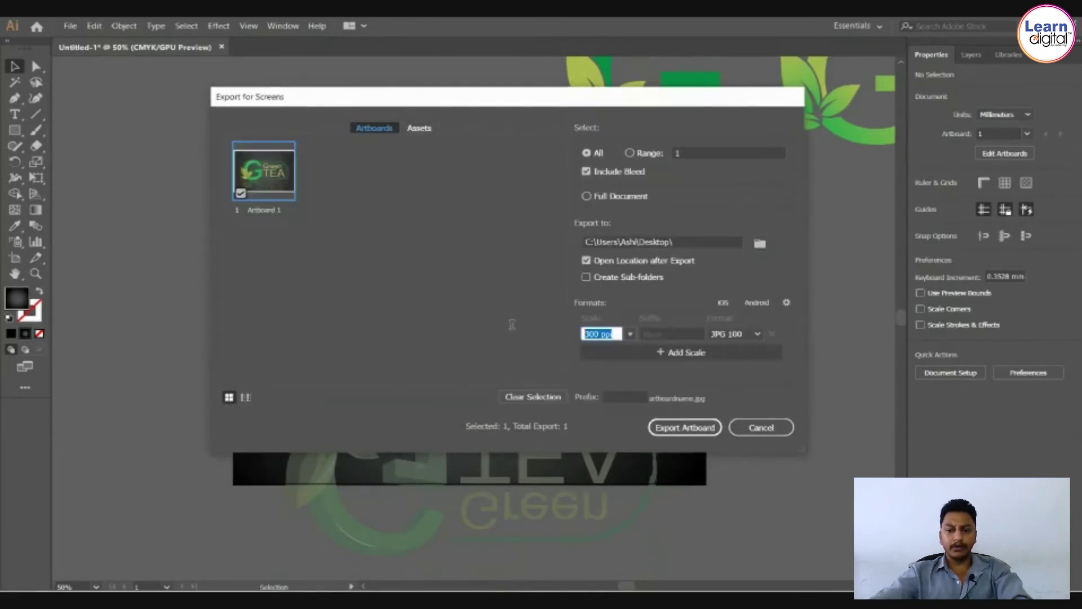
{"action": "type", "text": "150"}
{"action": "key", "text": "Tab"}
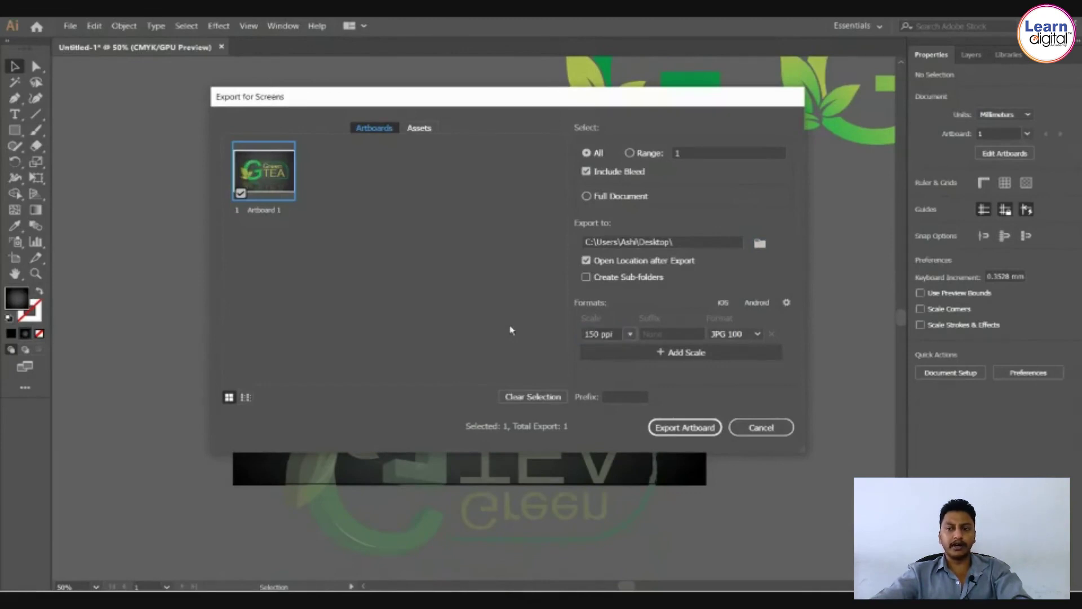
{"action": "left_click", "coordinate": [684, 428]}
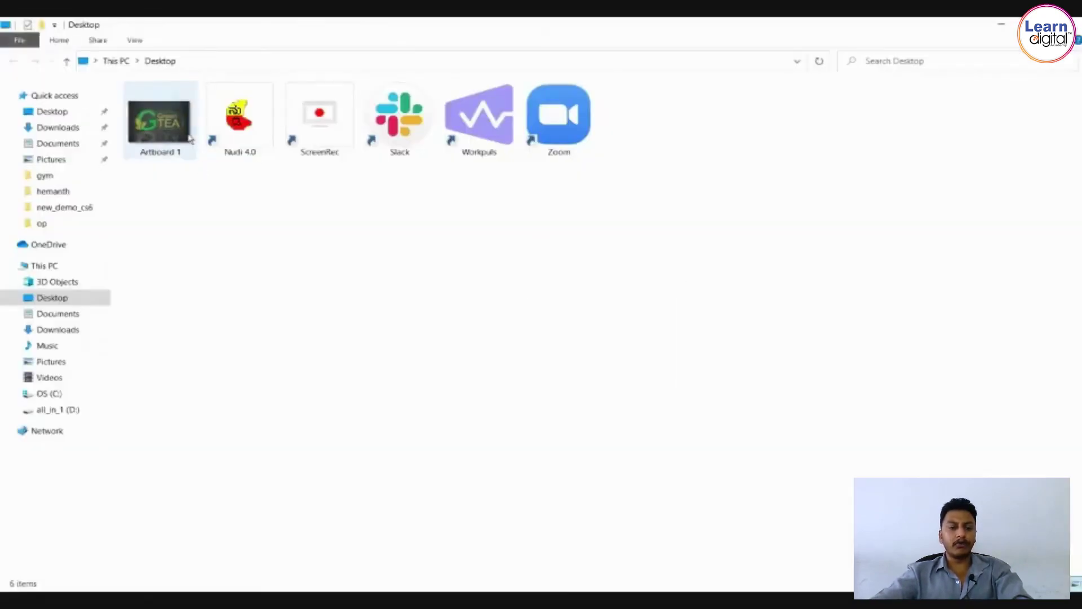
{"action": "double_click", "coordinate": [178, 129]}
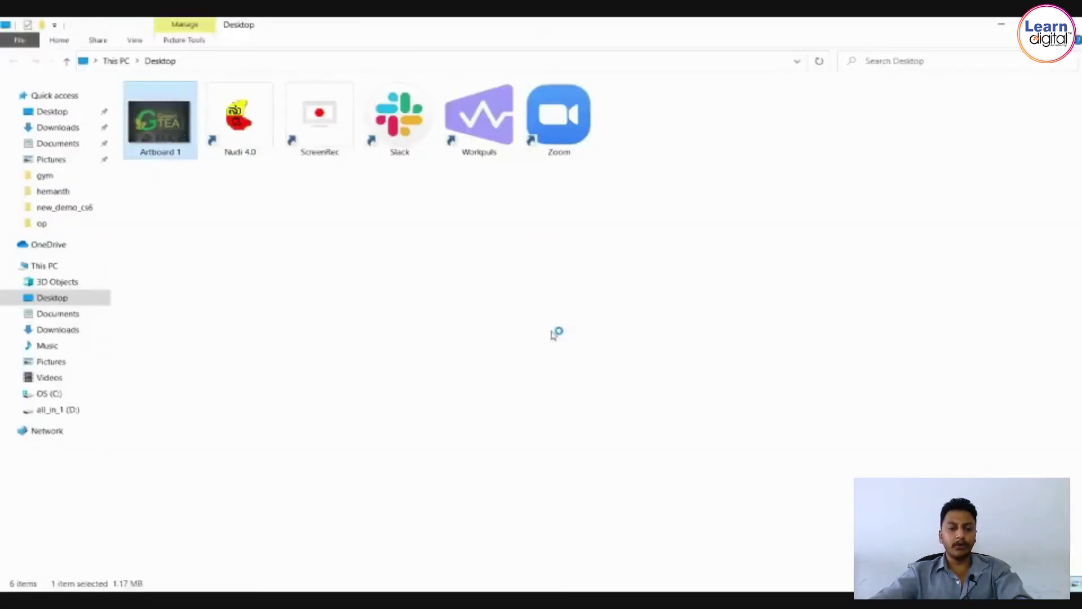